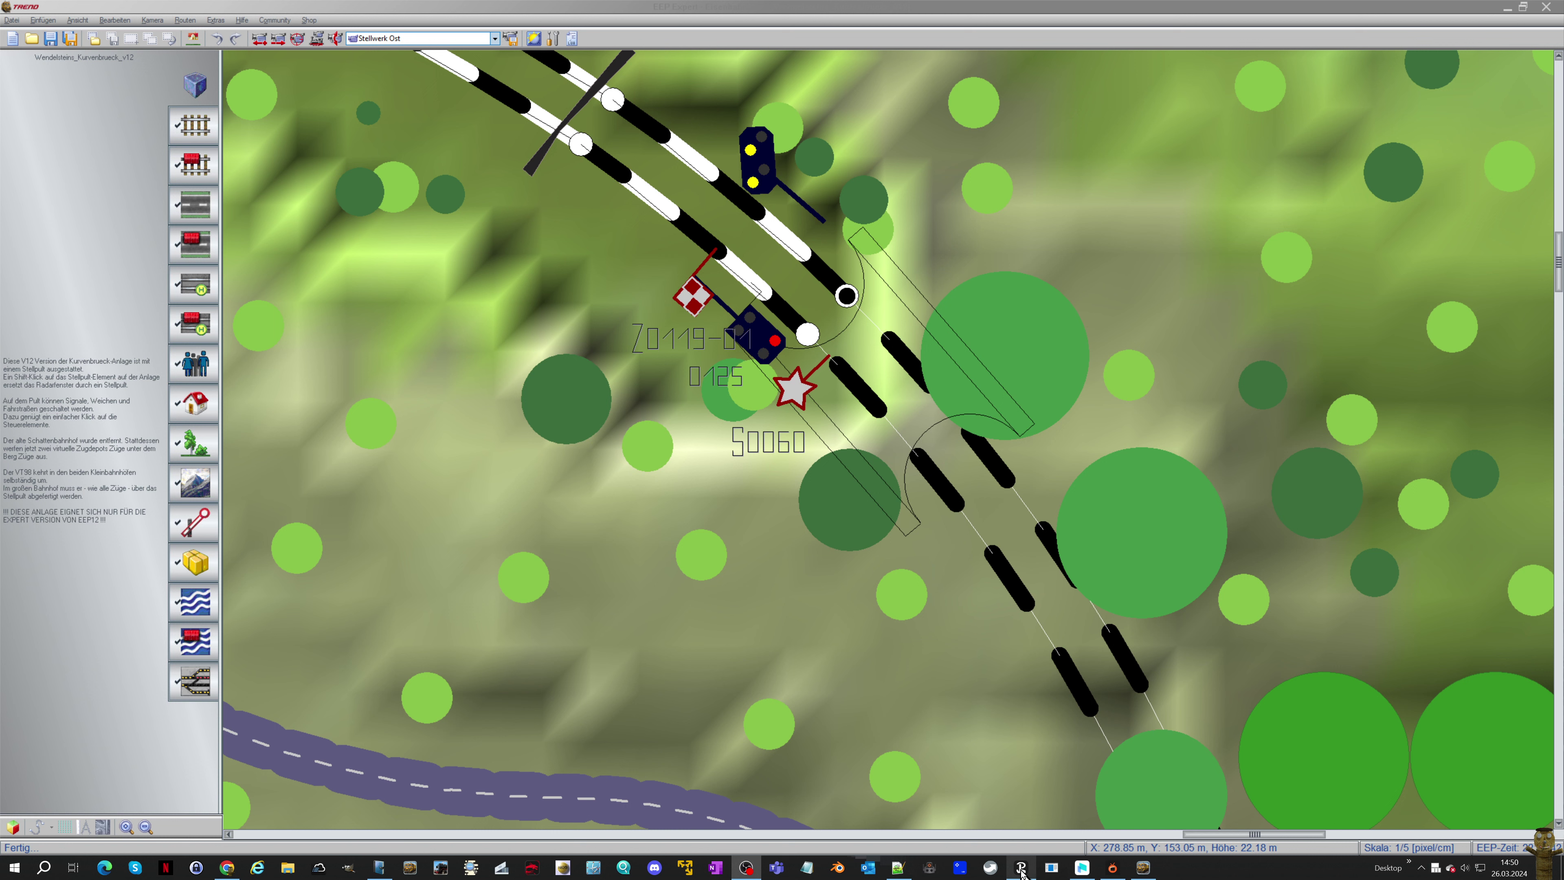
Switch to Touch Portal and open the list of existing pages
{"action": "mouse_move", "coordinate": [1022, 873]}
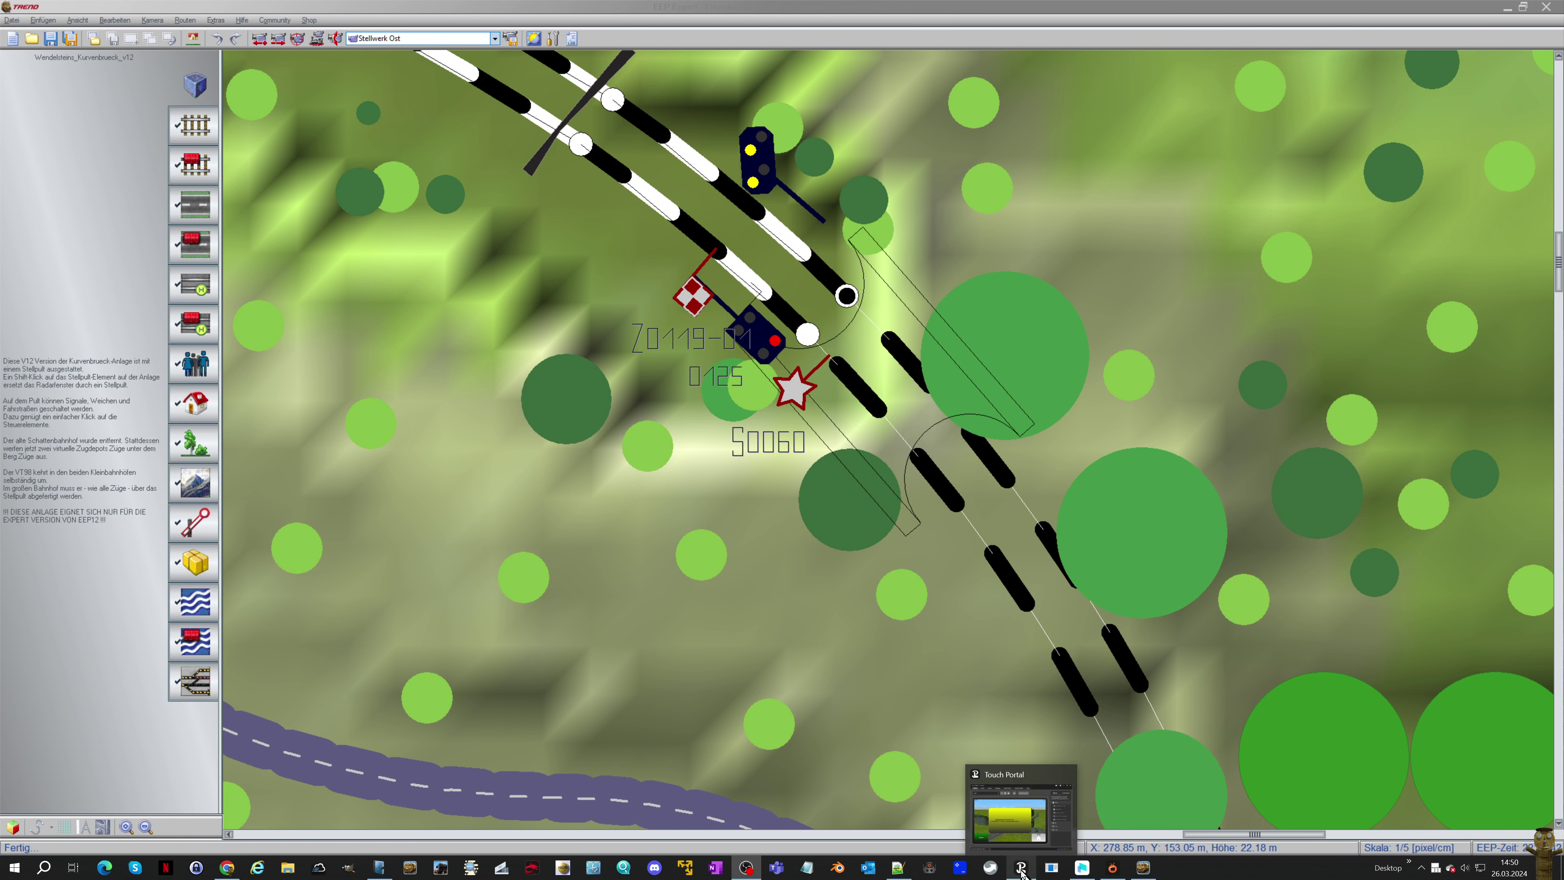
{"action": "left_click", "coordinate": [1022, 873]}
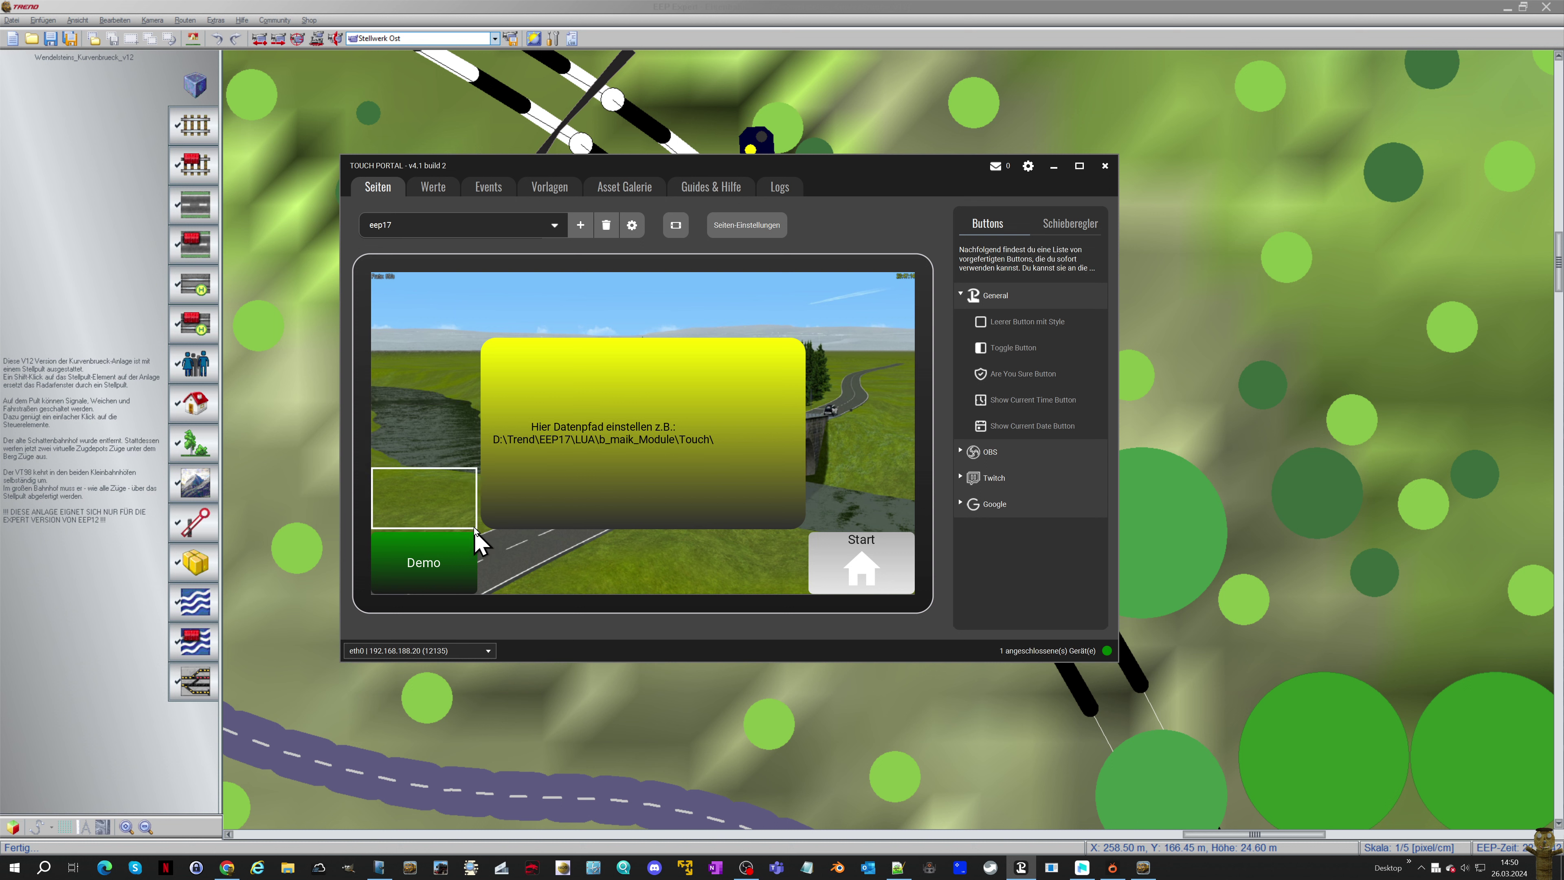
{"action": "left_click", "coordinate": [434, 228]}
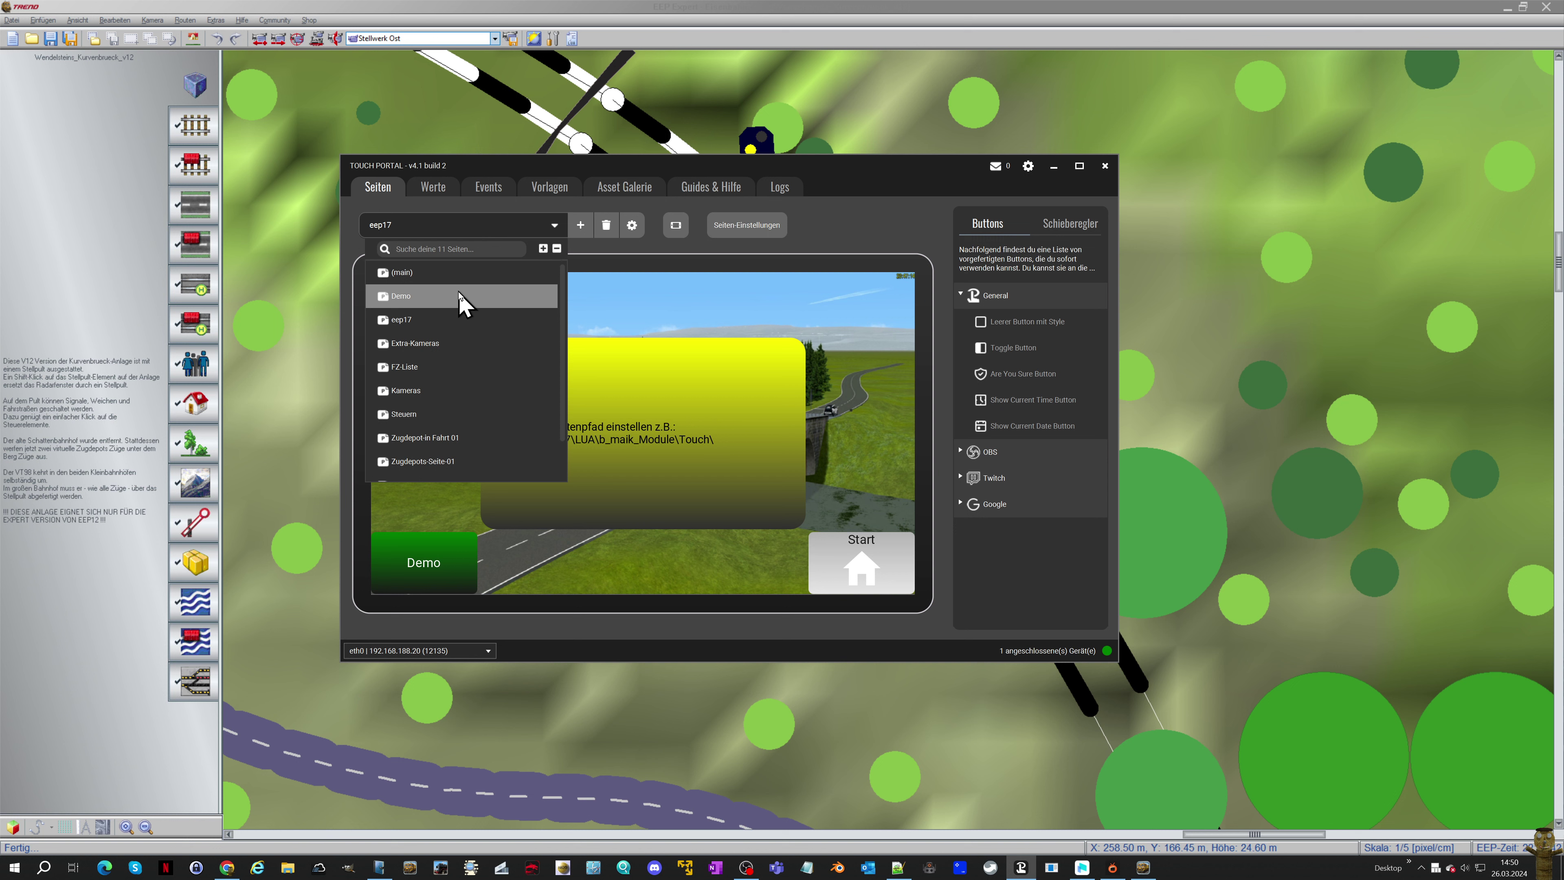
{"action": "left_click", "coordinate": [543, 248]}
Create a new folder named EEP under Root
{"action": "left_click", "coordinate": [579, 228]}
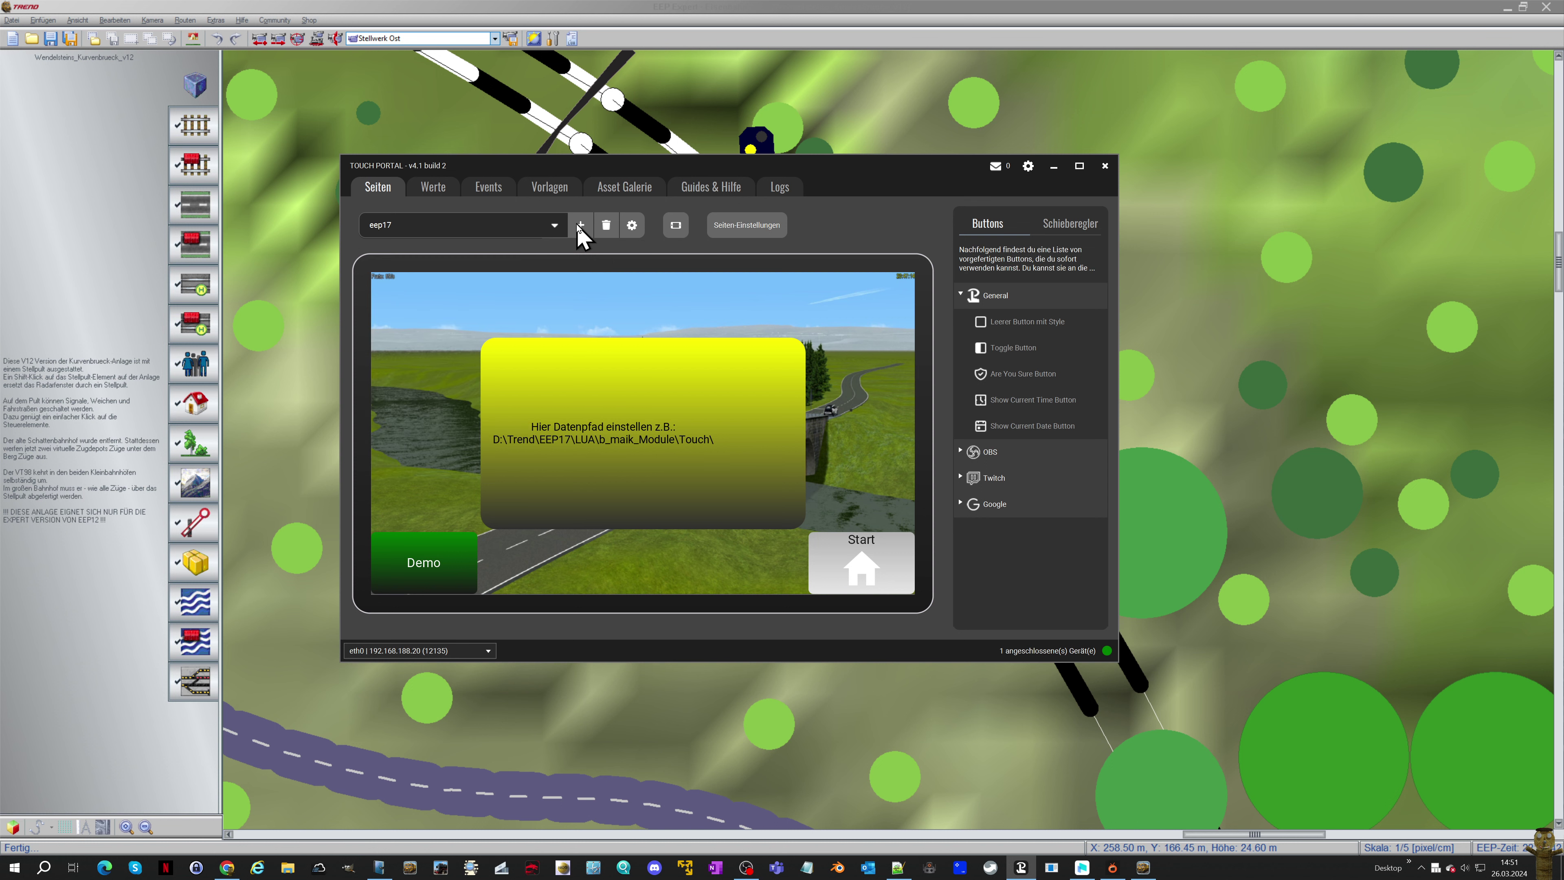
{"action": "left_click", "coordinate": [580, 227]}
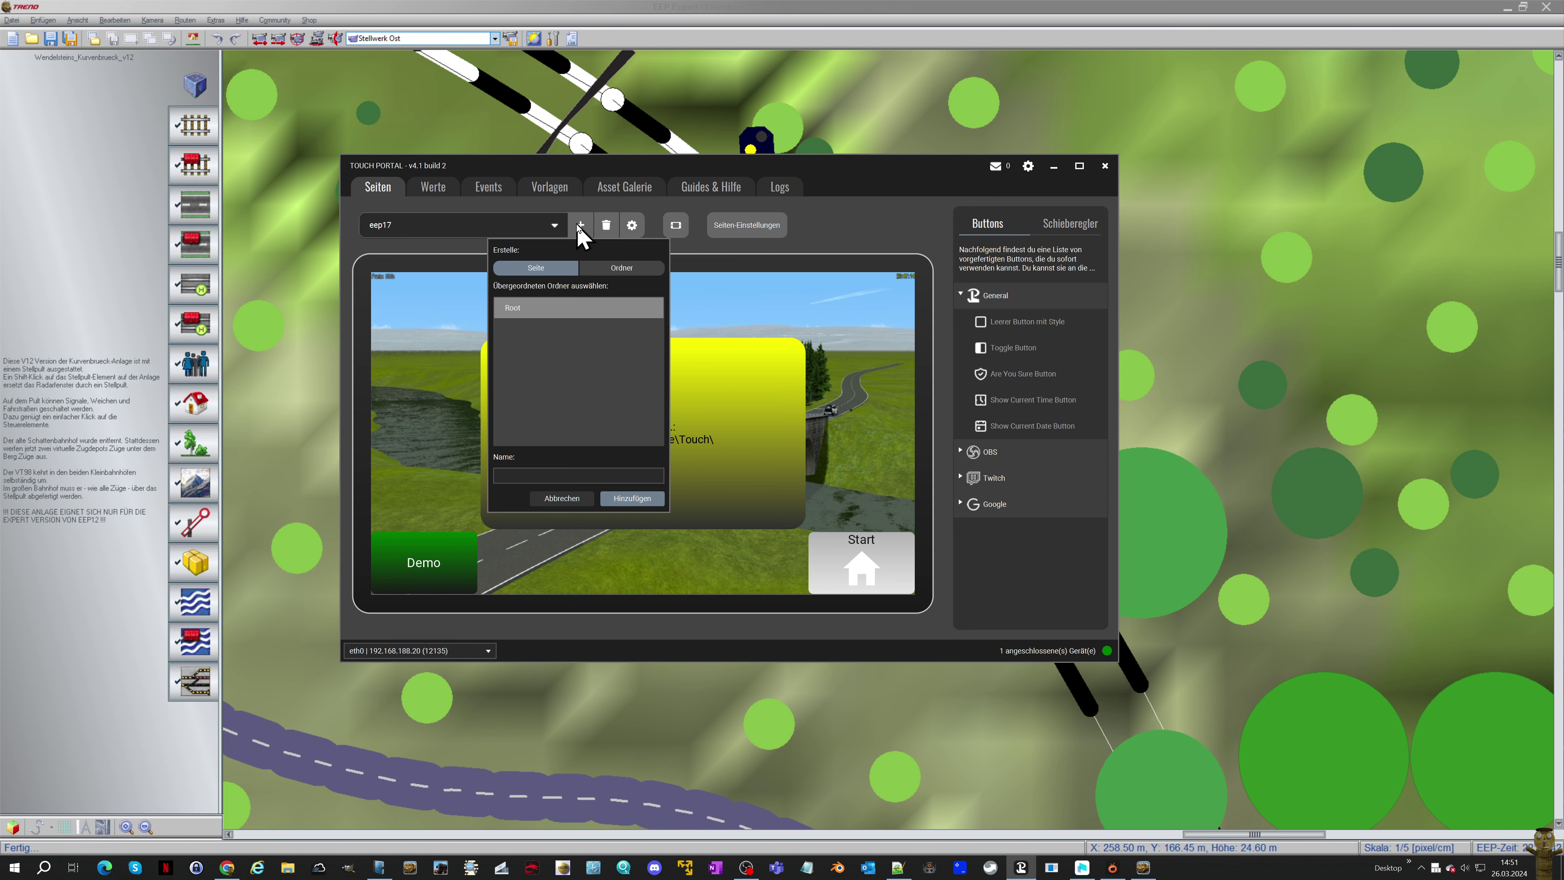
{"action": "left_click", "coordinate": [582, 268]}
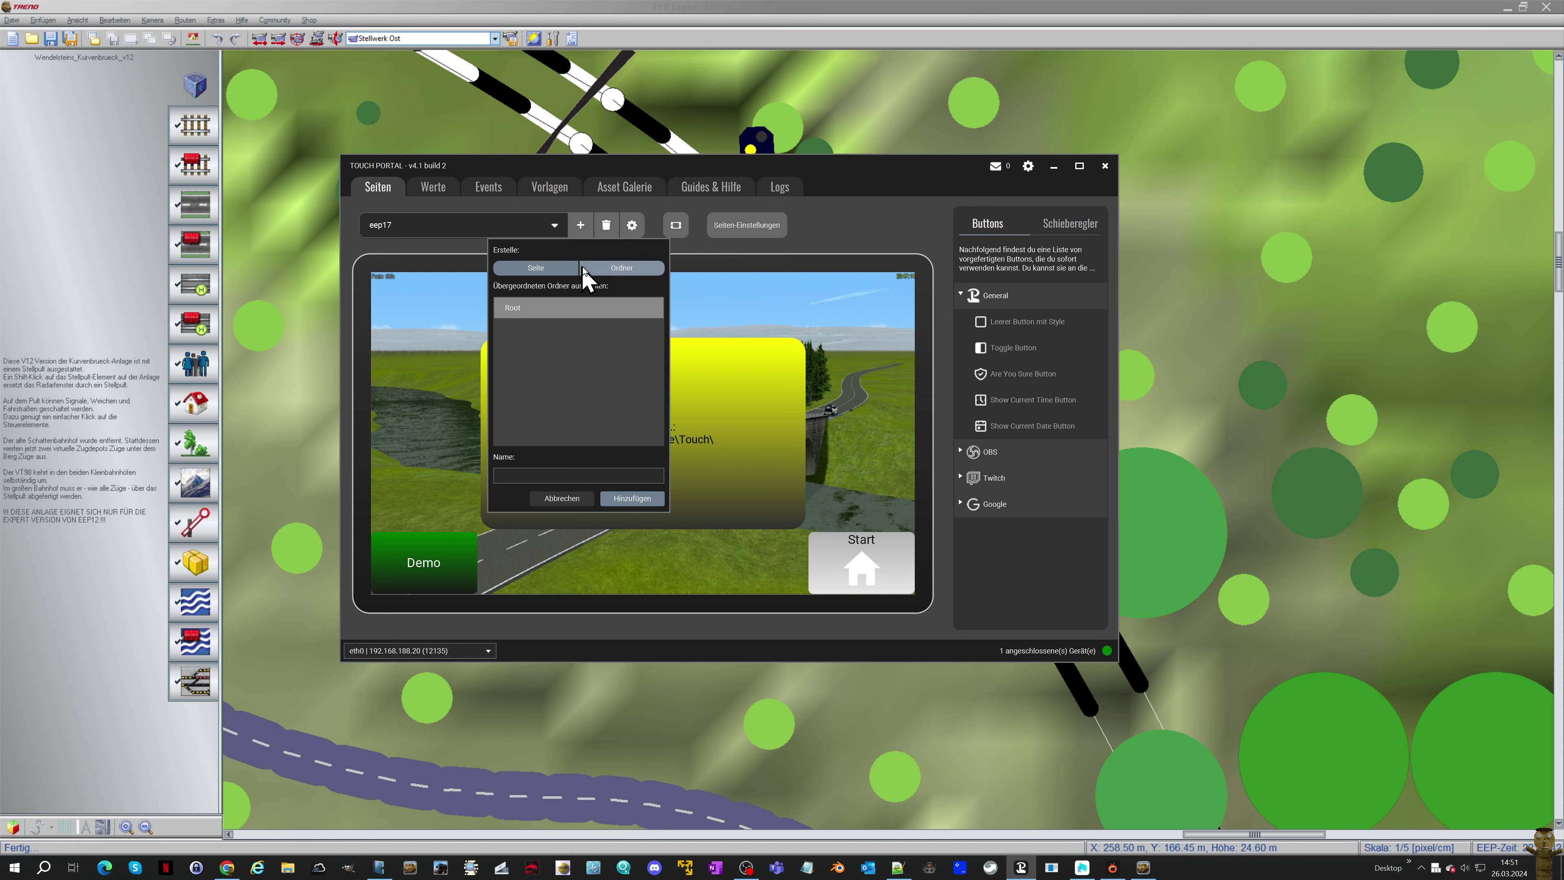
{"action": "left_click", "coordinate": [616, 272]}
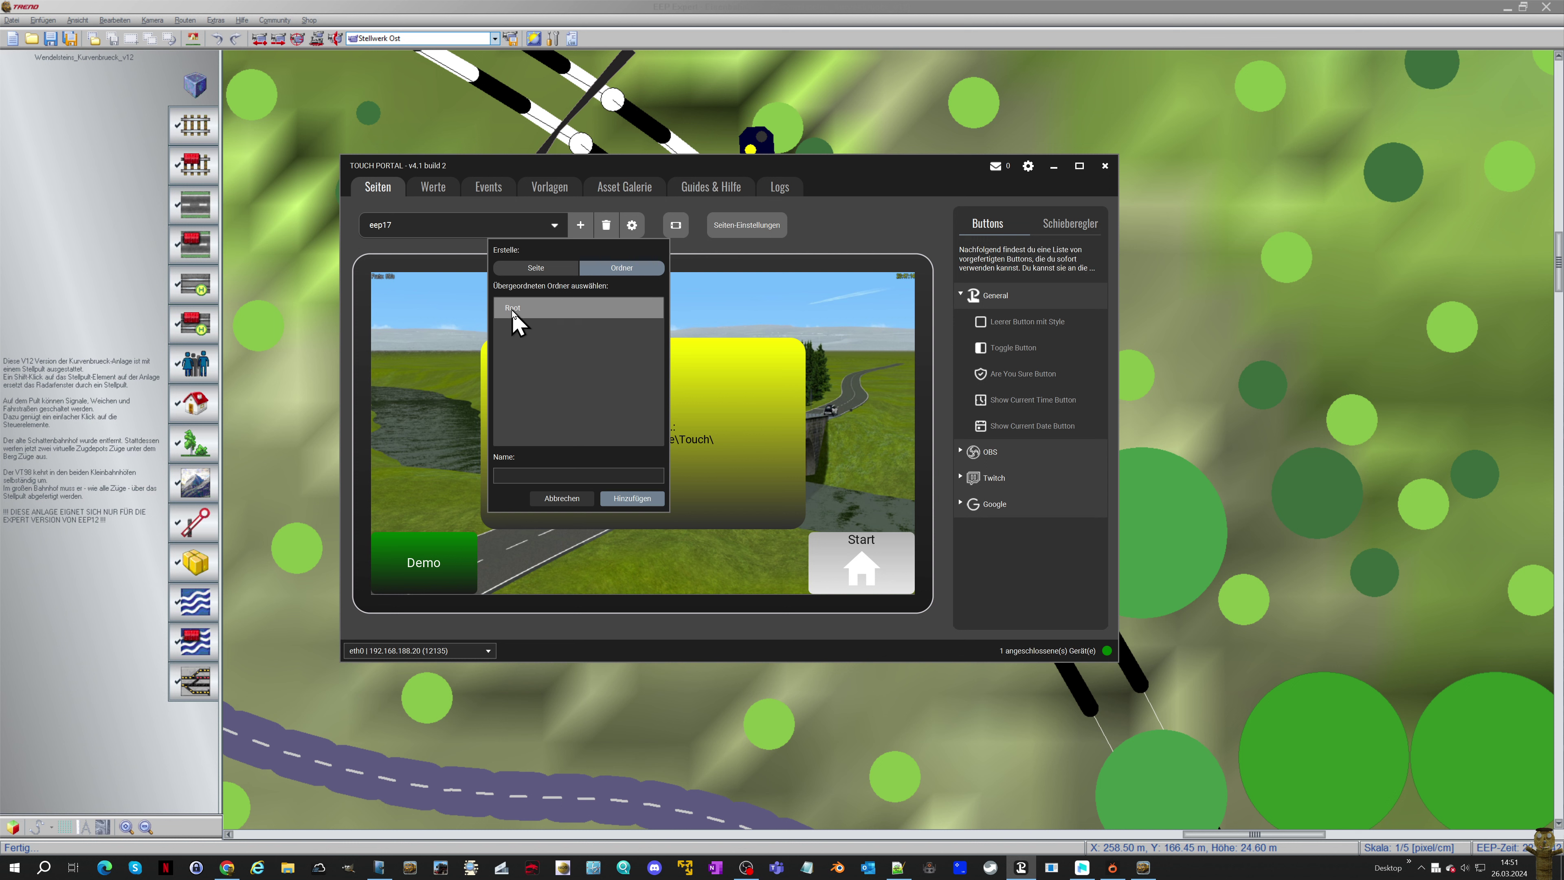
{"action": "left_click", "coordinate": [528, 475]}
{"action": "type", "text": "EEP"}
{"action": "left_click", "coordinate": [621, 505]}
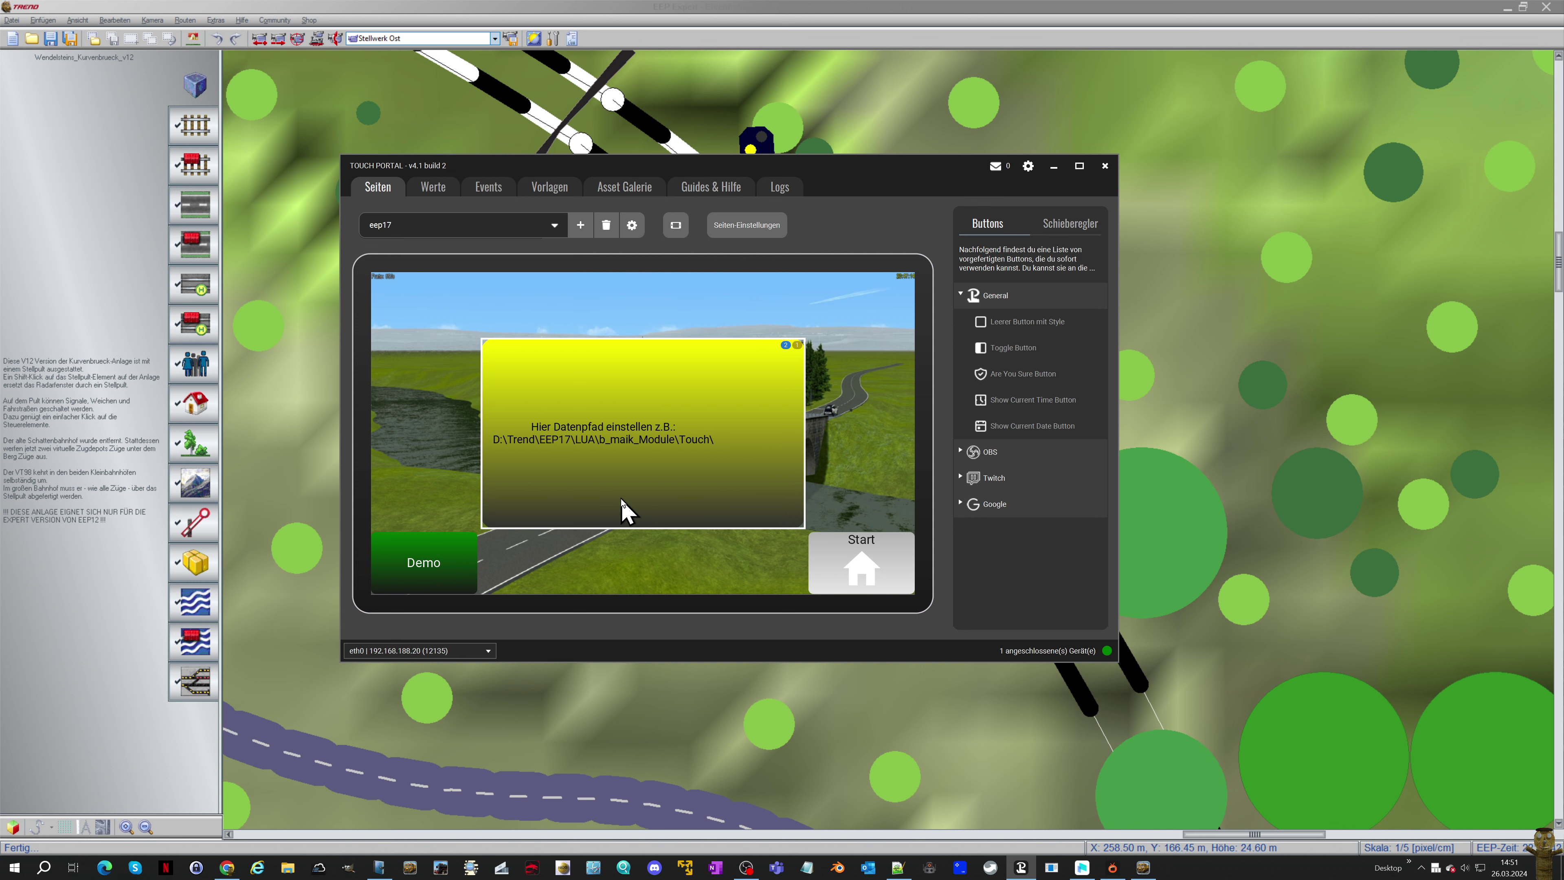
Move the eep17 page into the EEP folder and expand that folder in the page list
{"action": "left_click", "coordinate": [556, 227]}
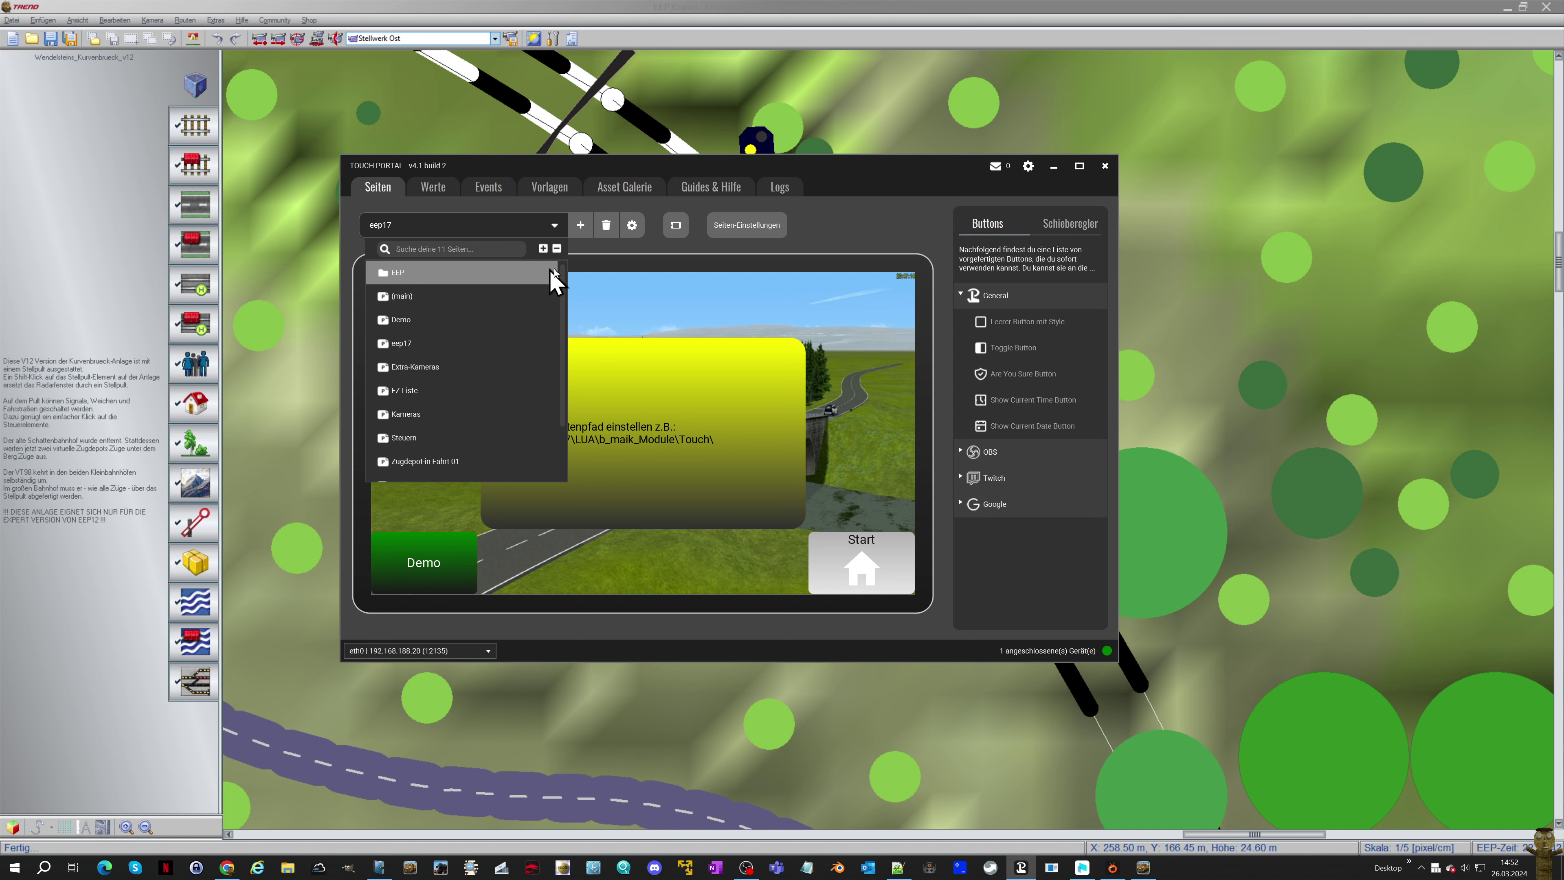
{"action": "left_click", "coordinate": [632, 233]}
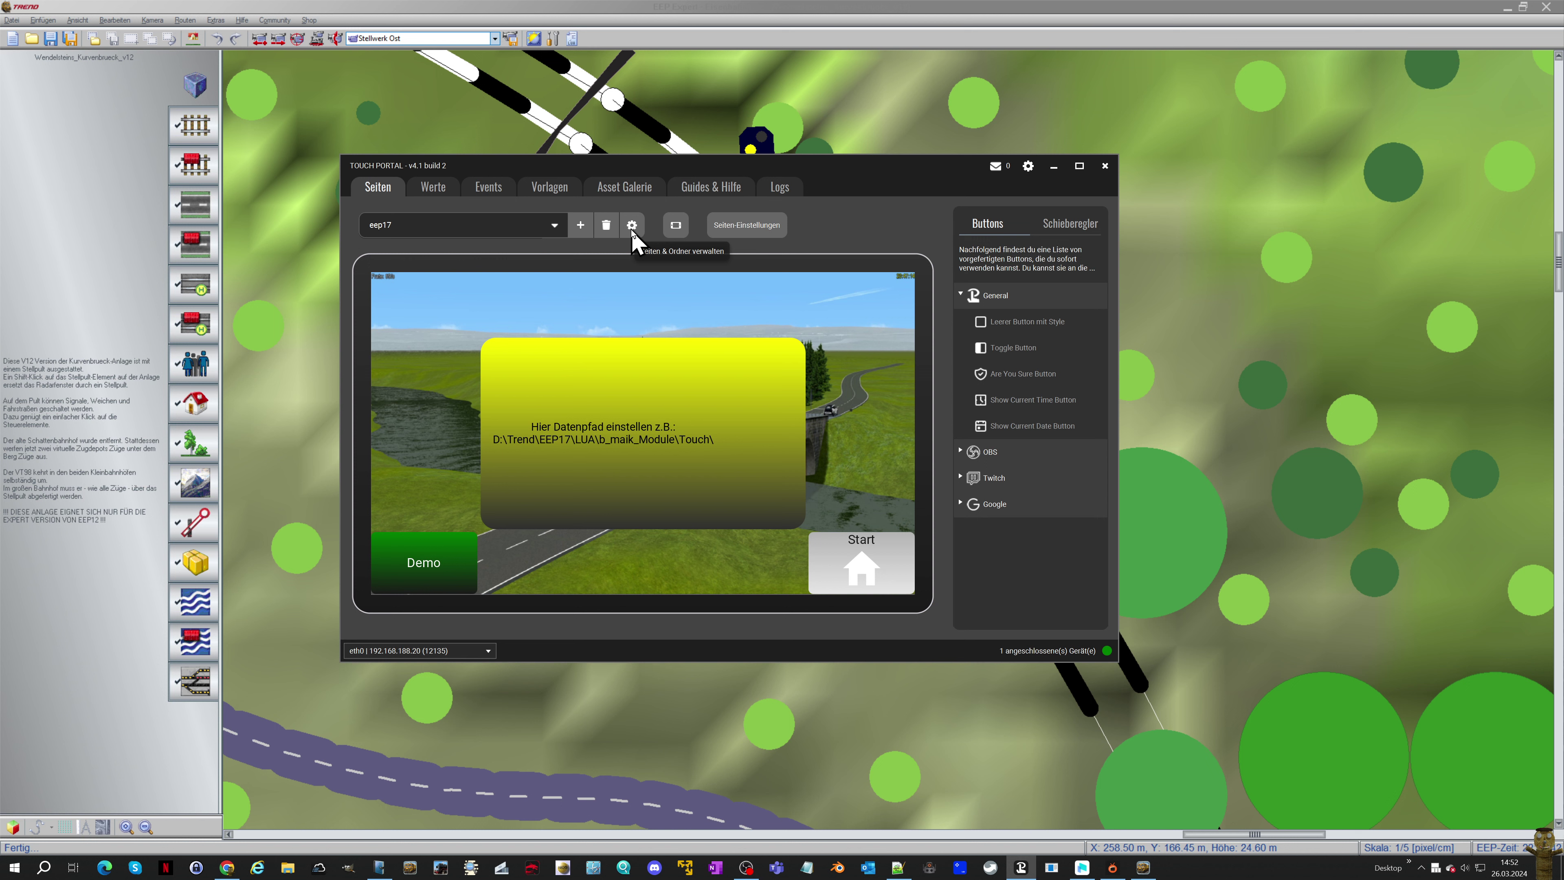
{"action": "left_click", "coordinate": [632, 227]}
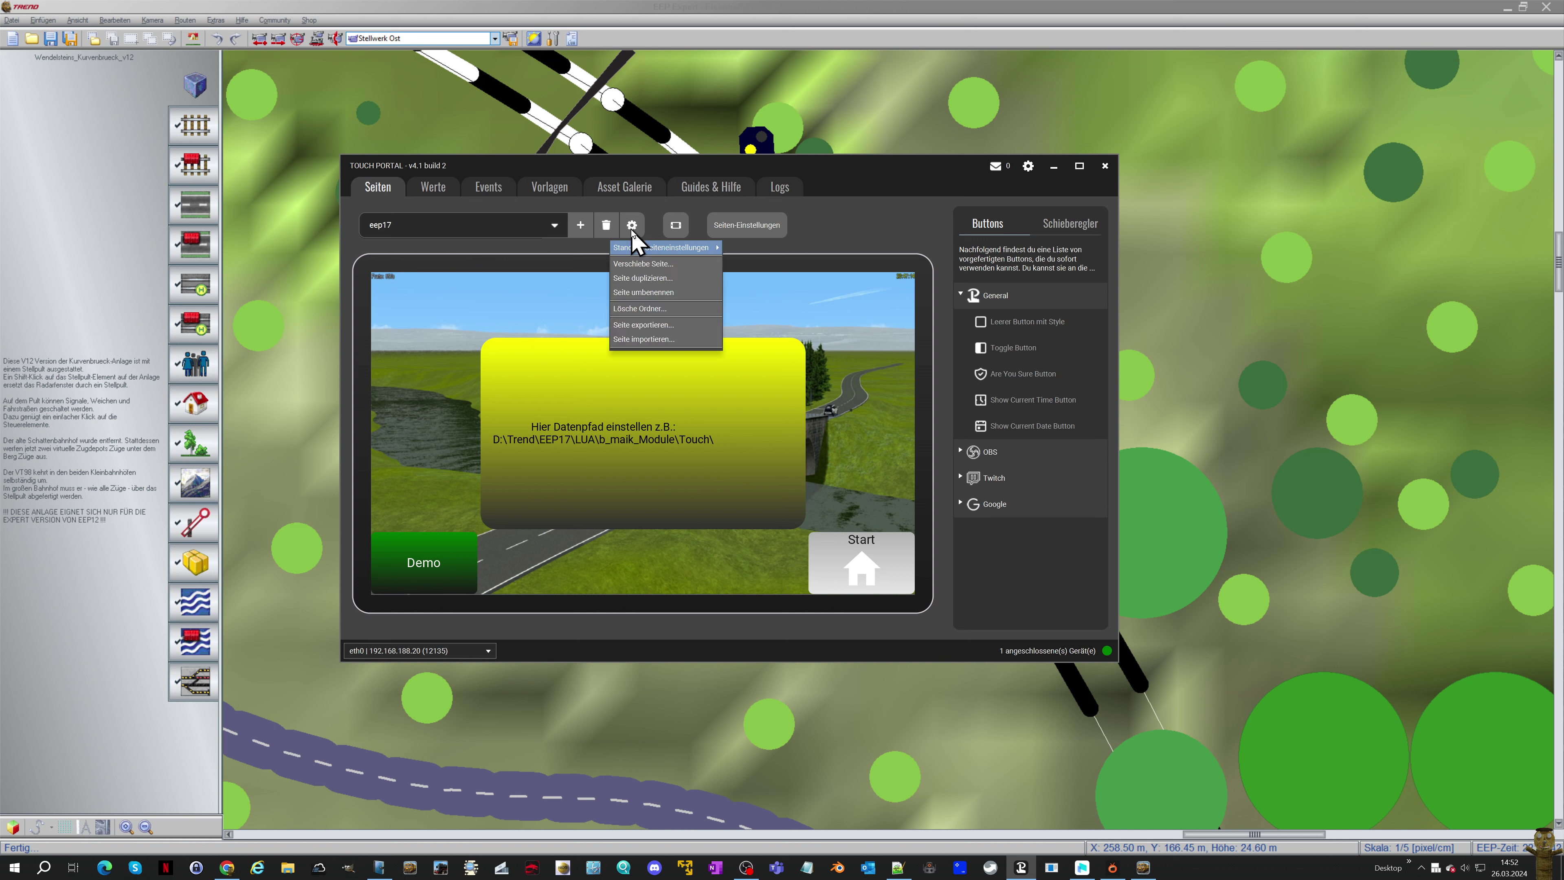
{"action": "left_click", "coordinate": [638, 265]}
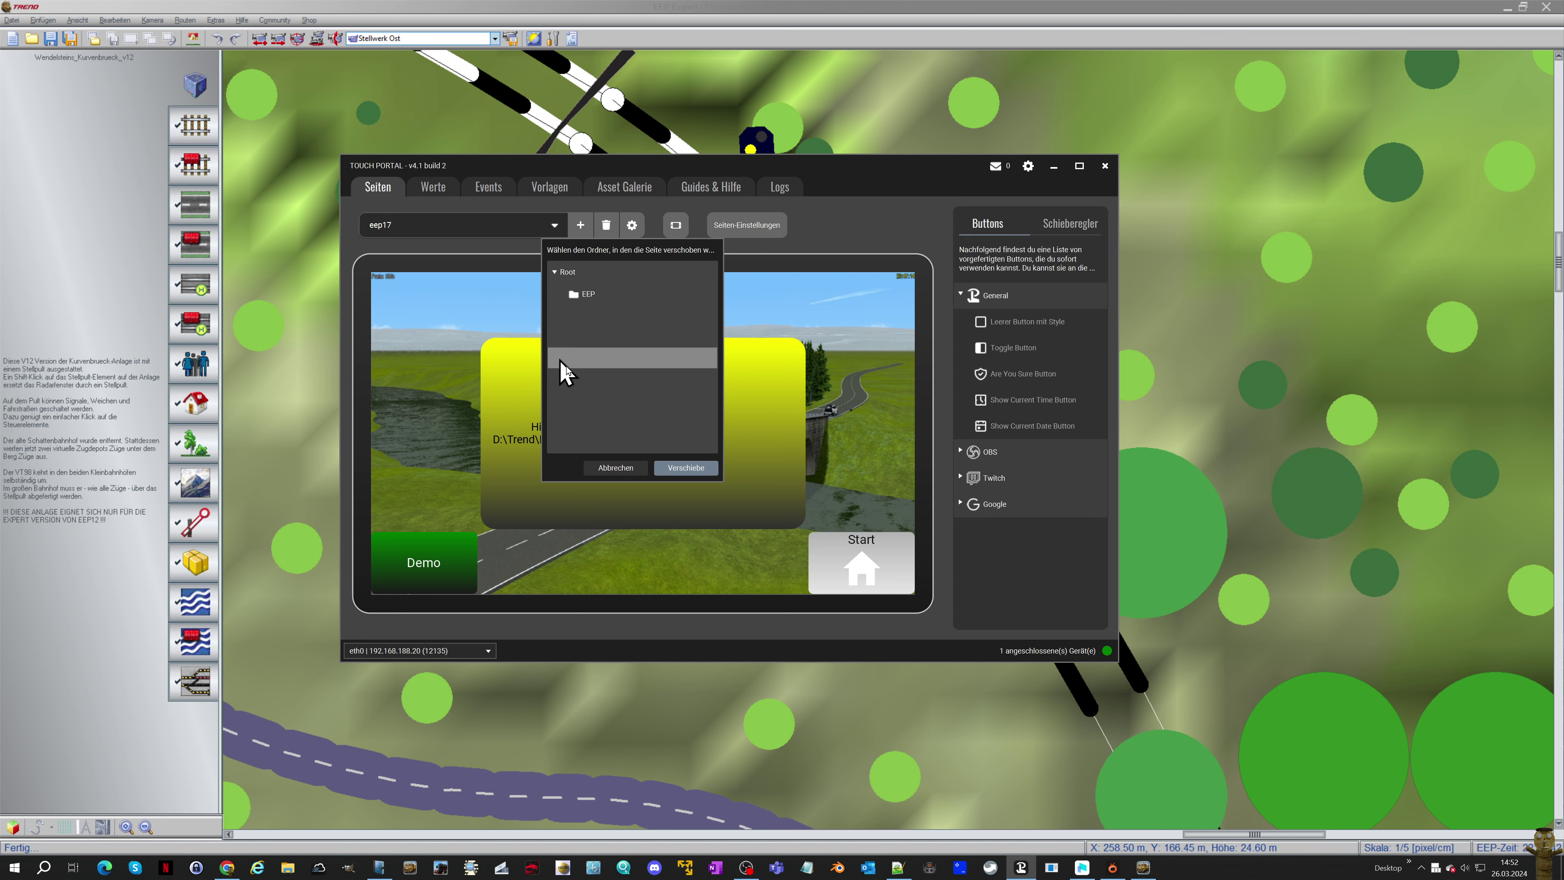
{"action": "left_click", "coordinate": [588, 299]}
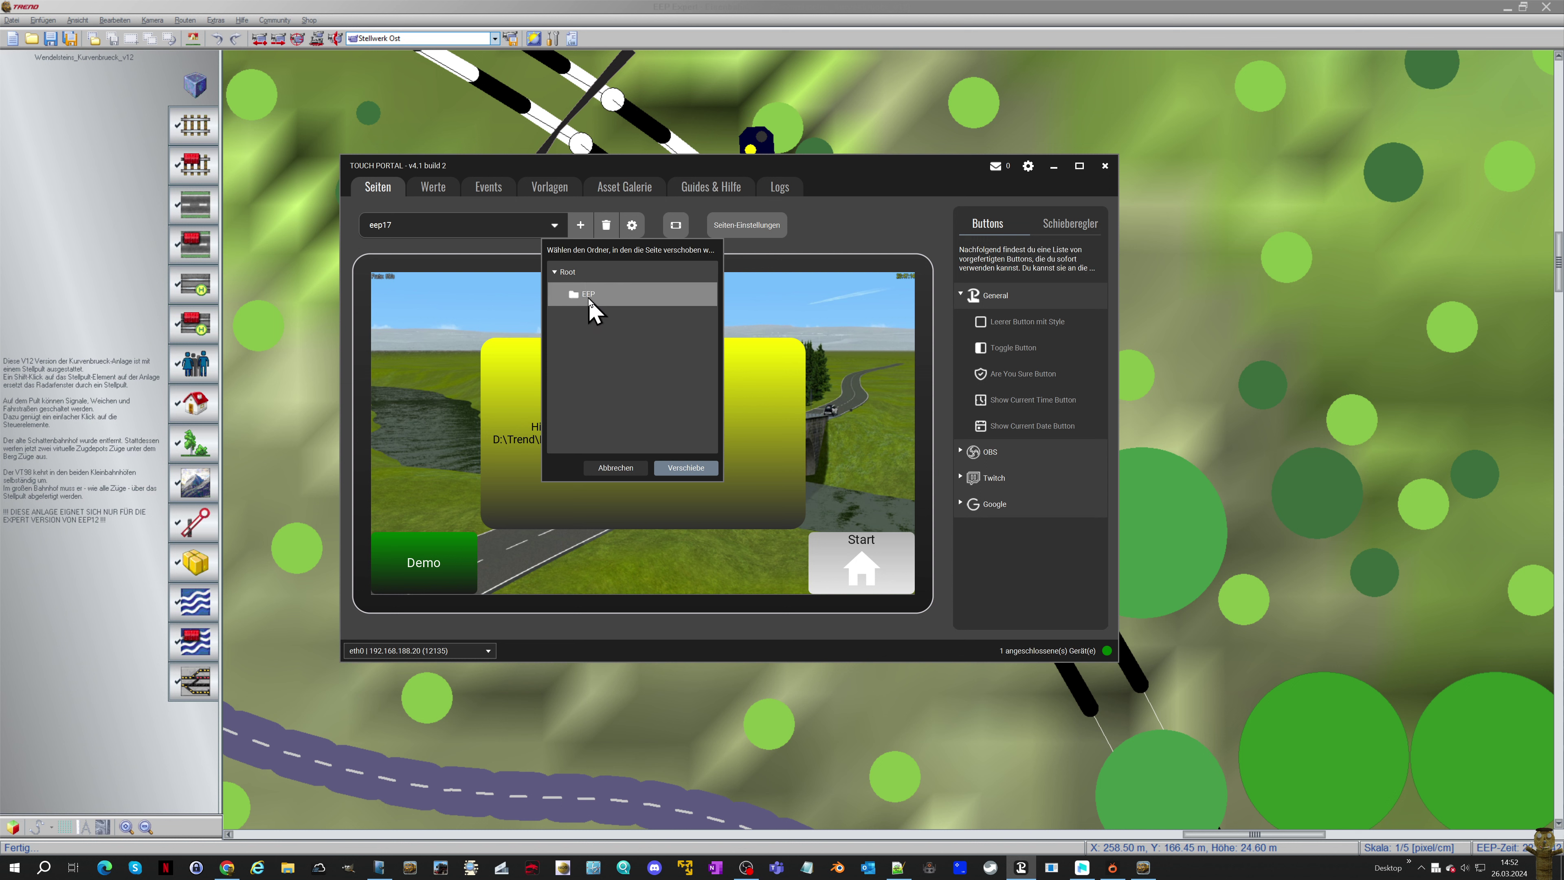
{"action": "left_click", "coordinate": [684, 470]}
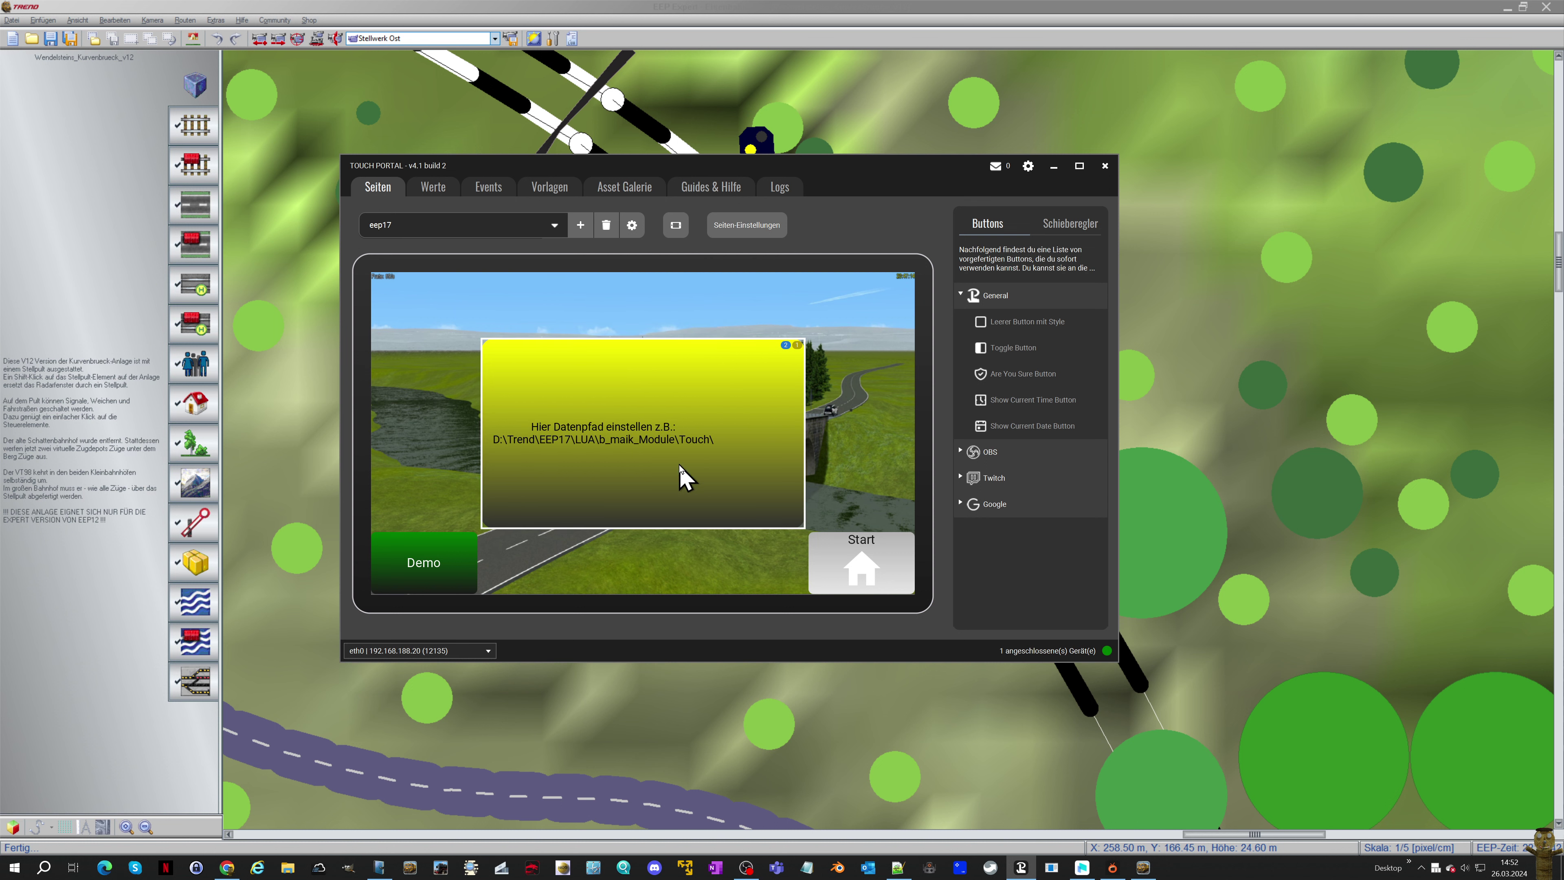
{"action": "left_click", "coordinate": [436, 228]}
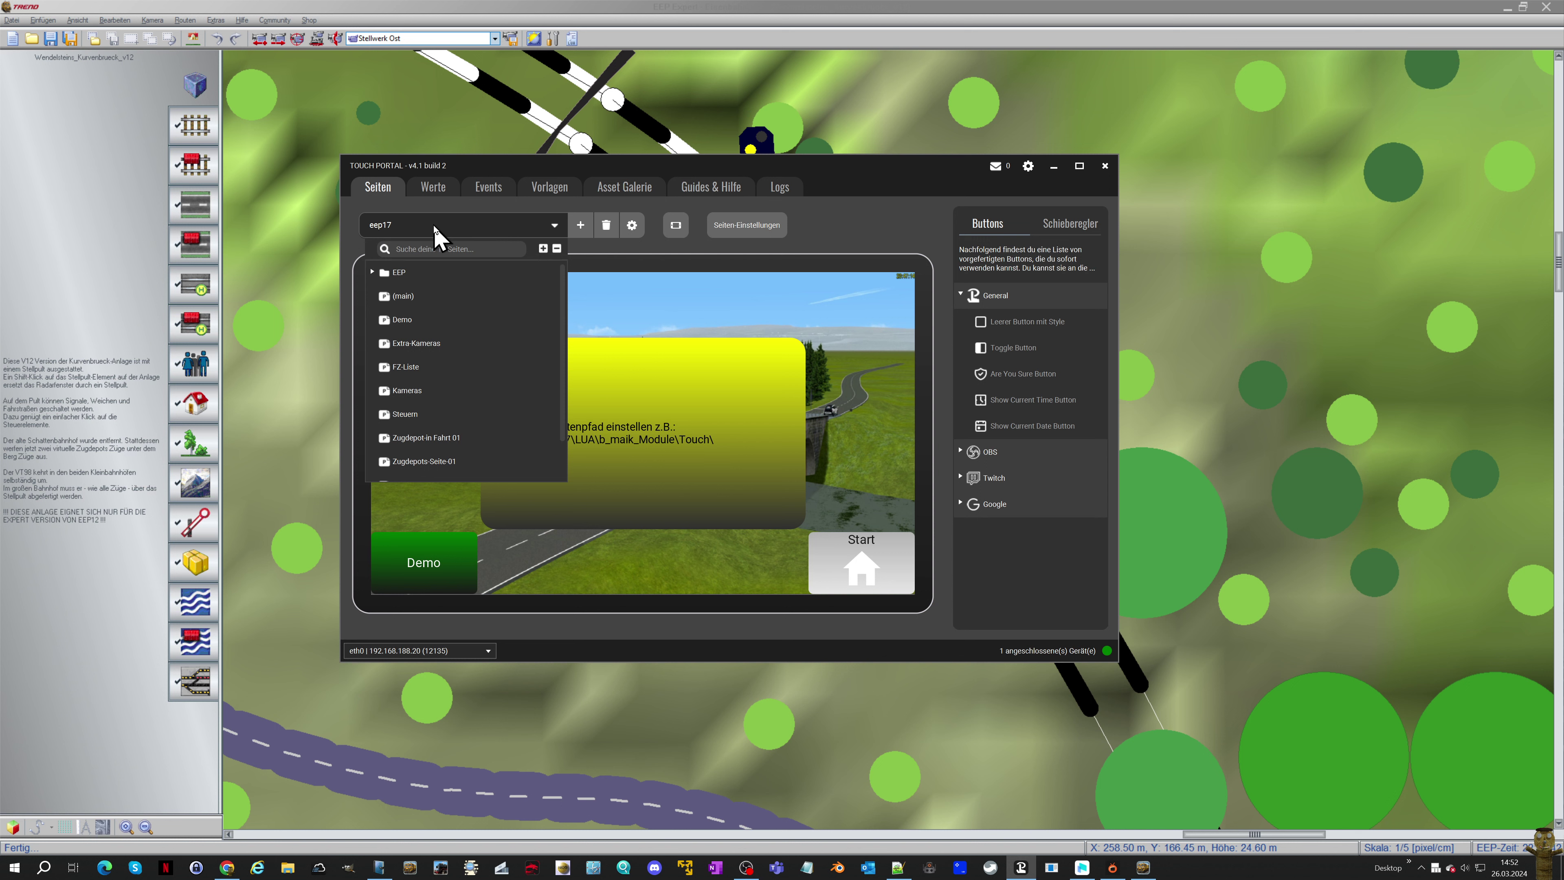
{"action": "left_click", "coordinate": [373, 272]}
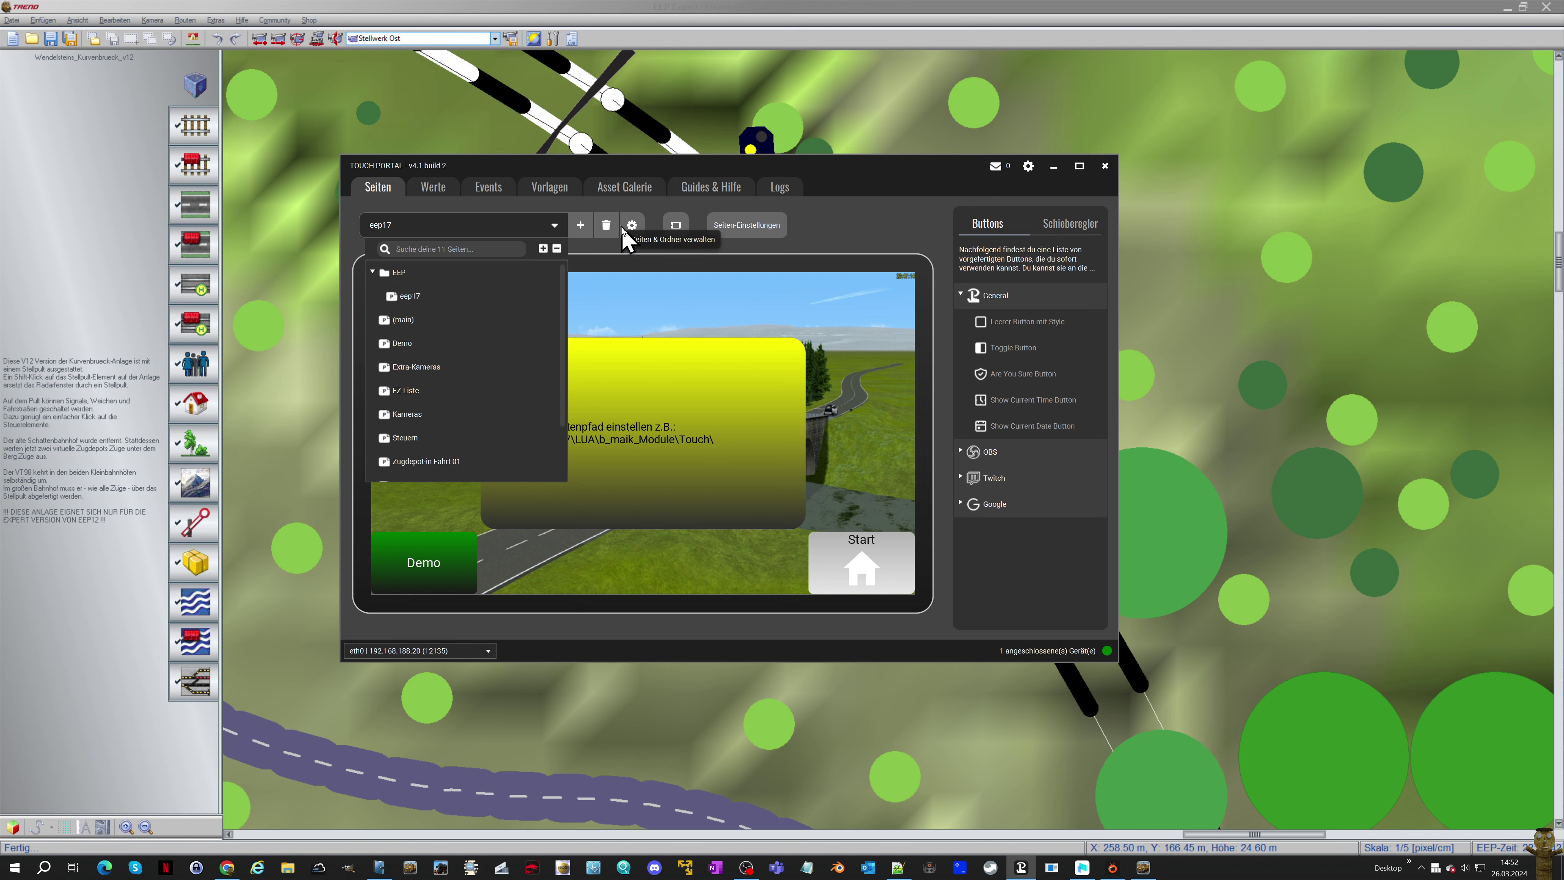
Create a subfolder named Demo with EEP as its parent folder
{"action": "left_click", "coordinate": [580, 223]}
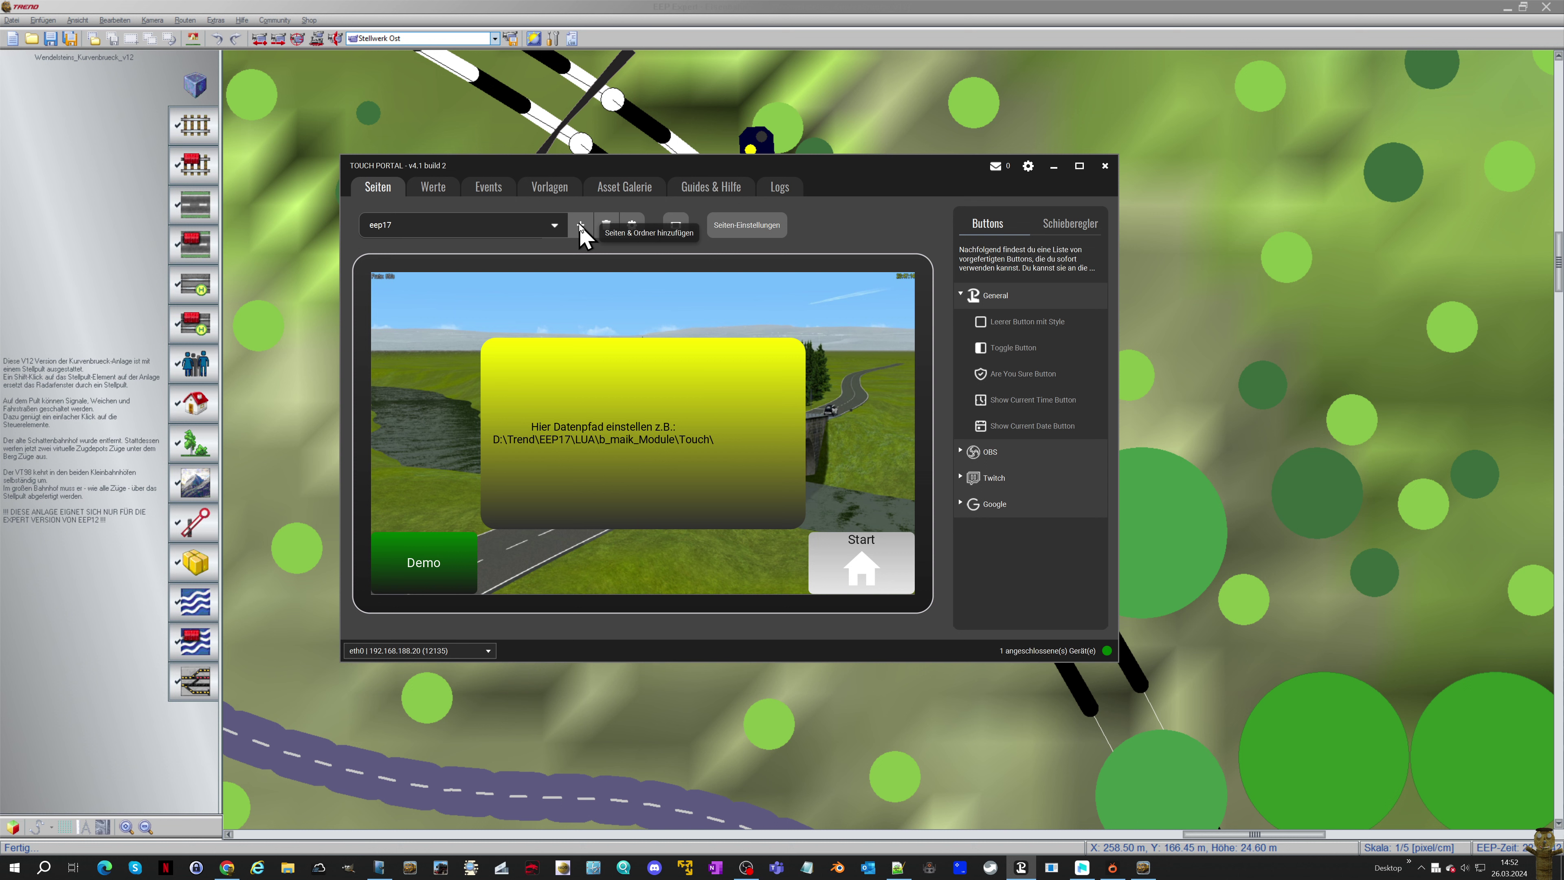
{"action": "left_click", "coordinate": [580, 225]}
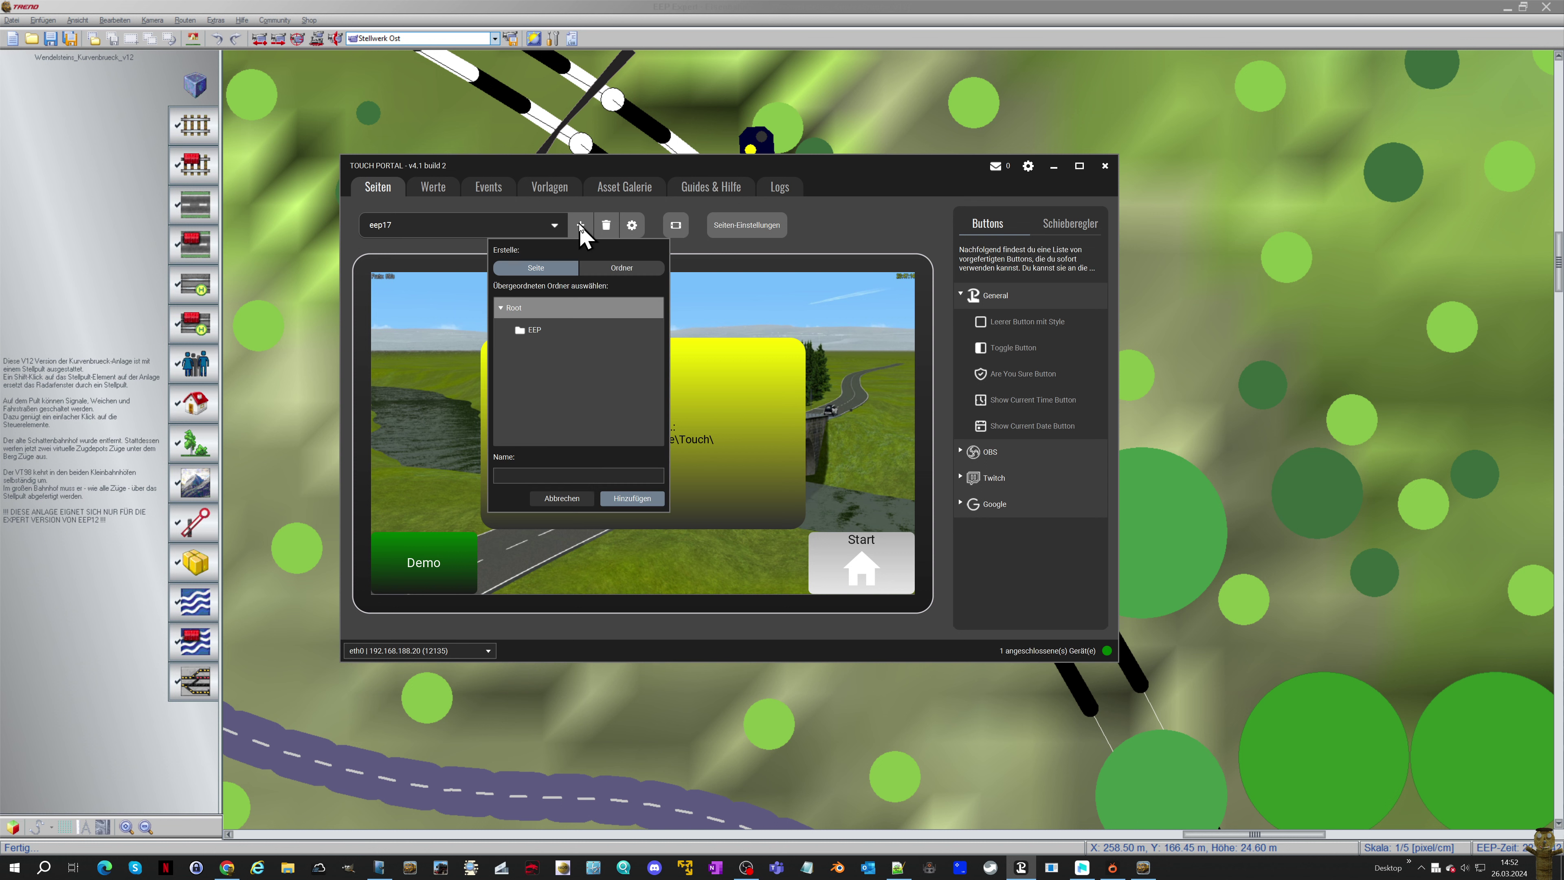
{"action": "left_click", "coordinate": [607, 275]}
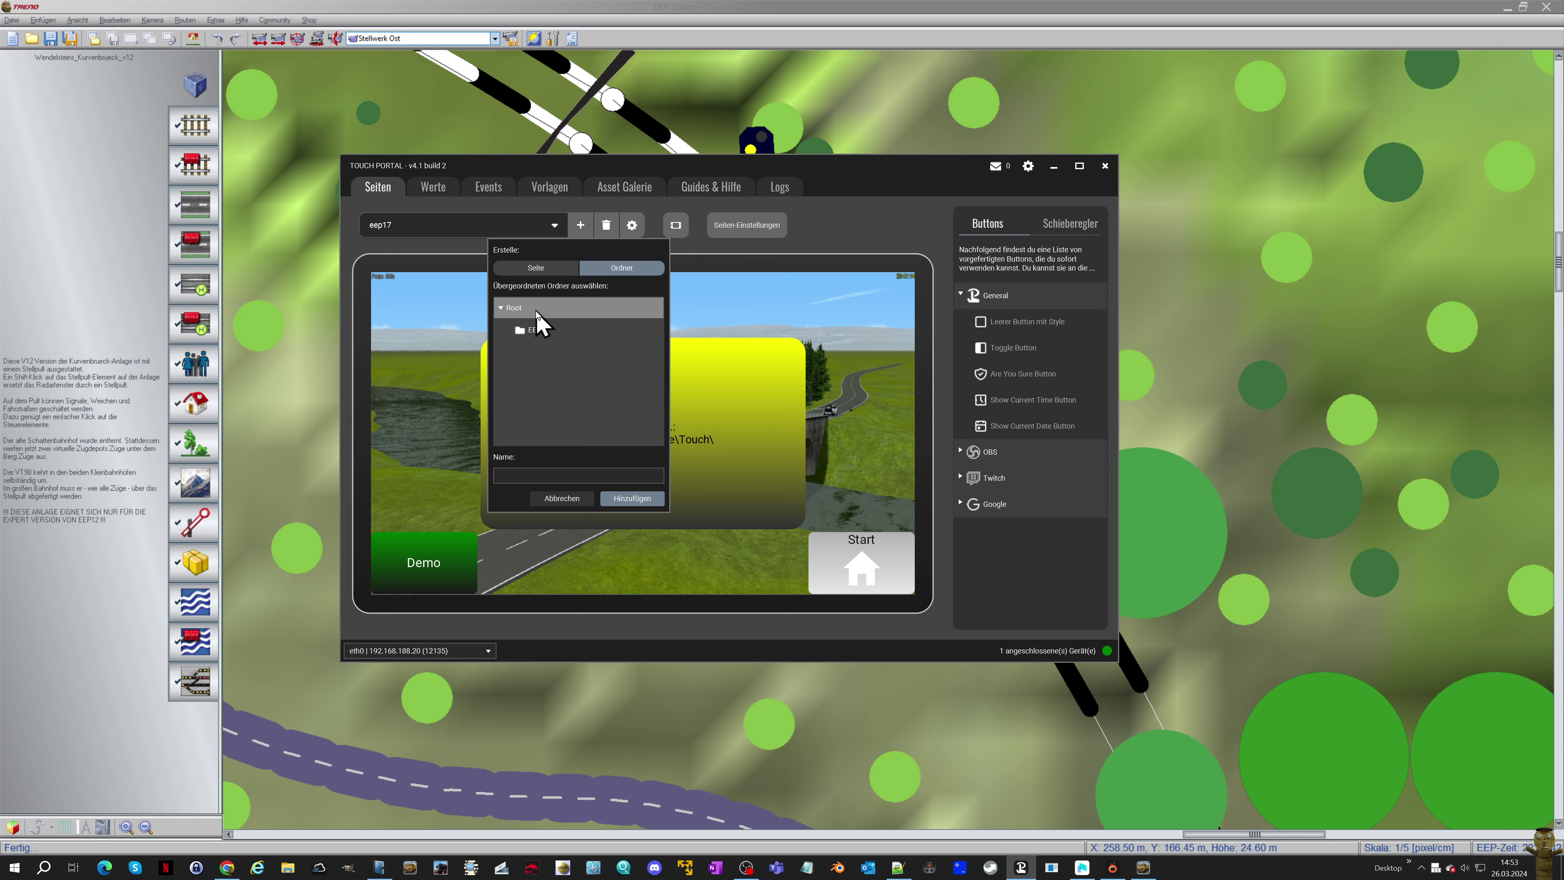
{"action": "left_click", "coordinate": [538, 474]}
{"action": "type", "text": "Demo"}
{"action": "left_click", "coordinate": [553, 336]}
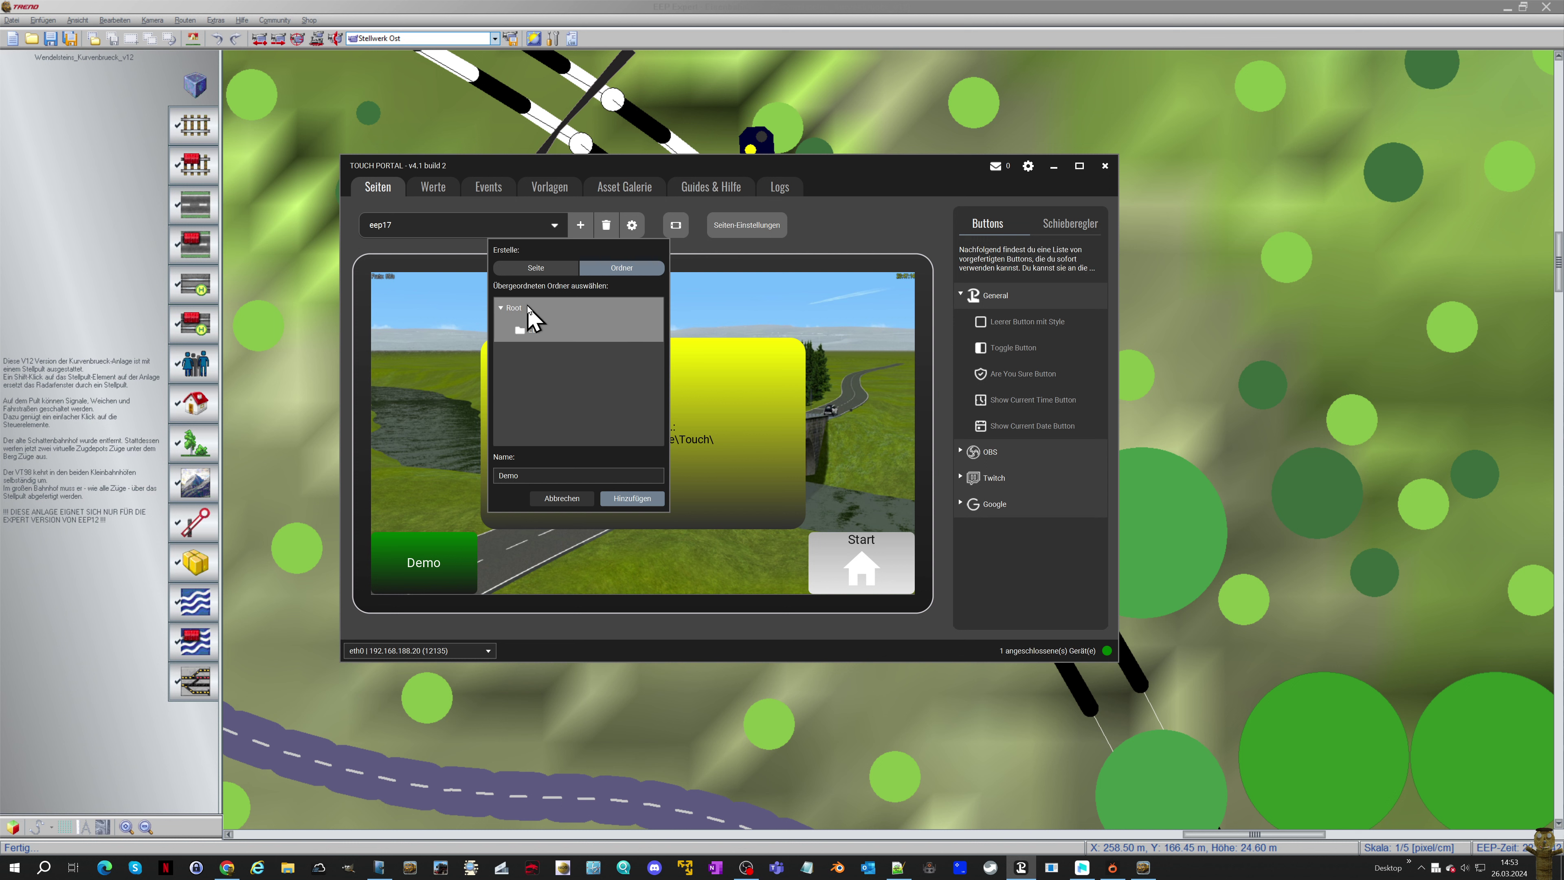
{"action": "left_click", "coordinate": [537, 333]}
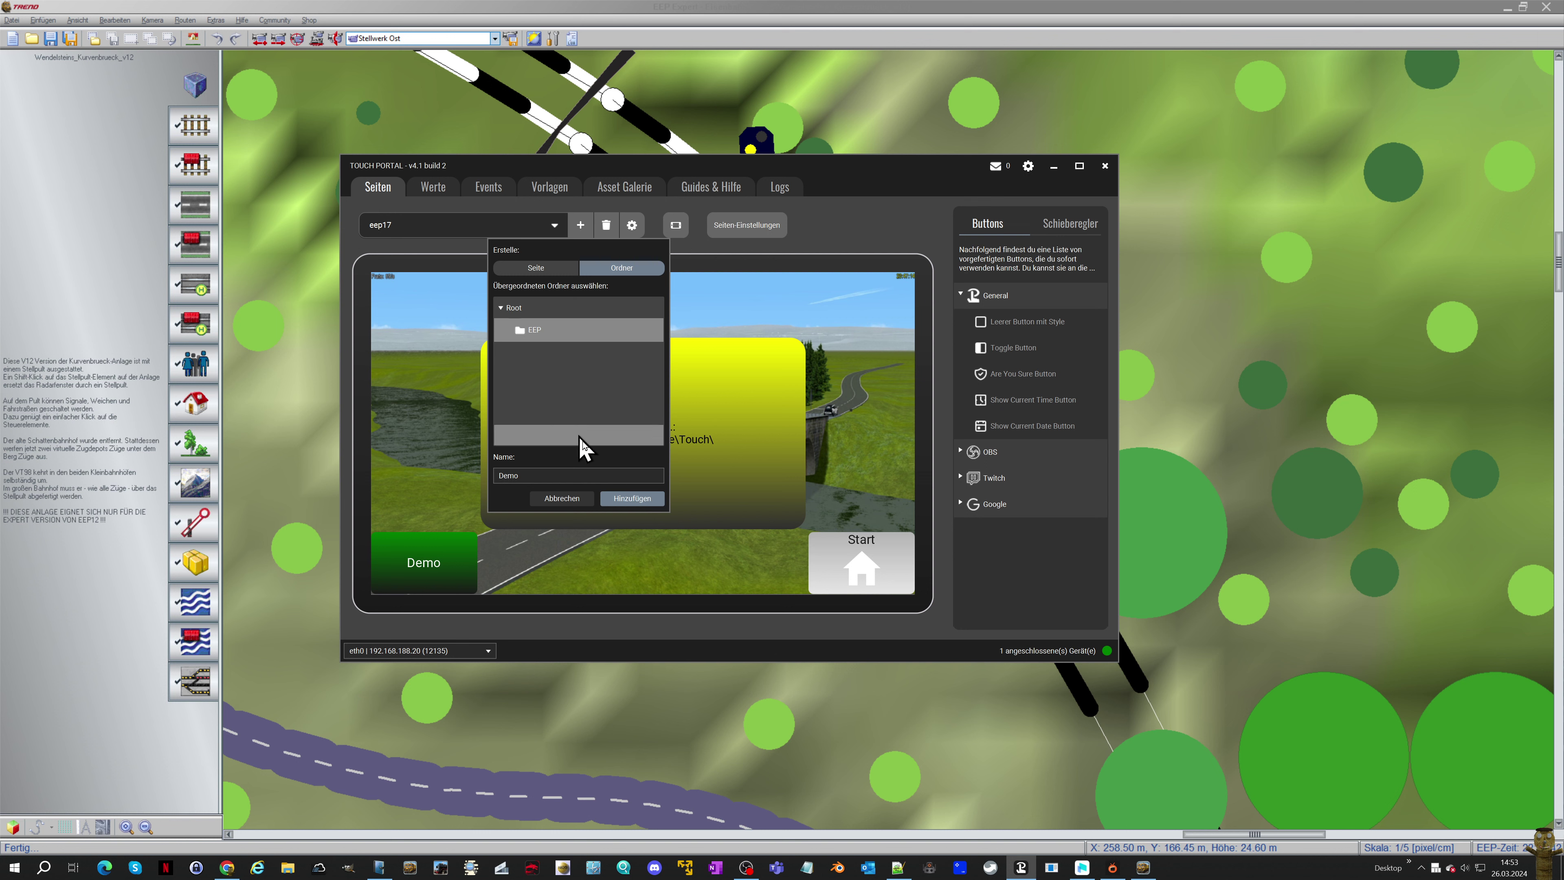
{"action": "left_click", "coordinate": [629, 499]}
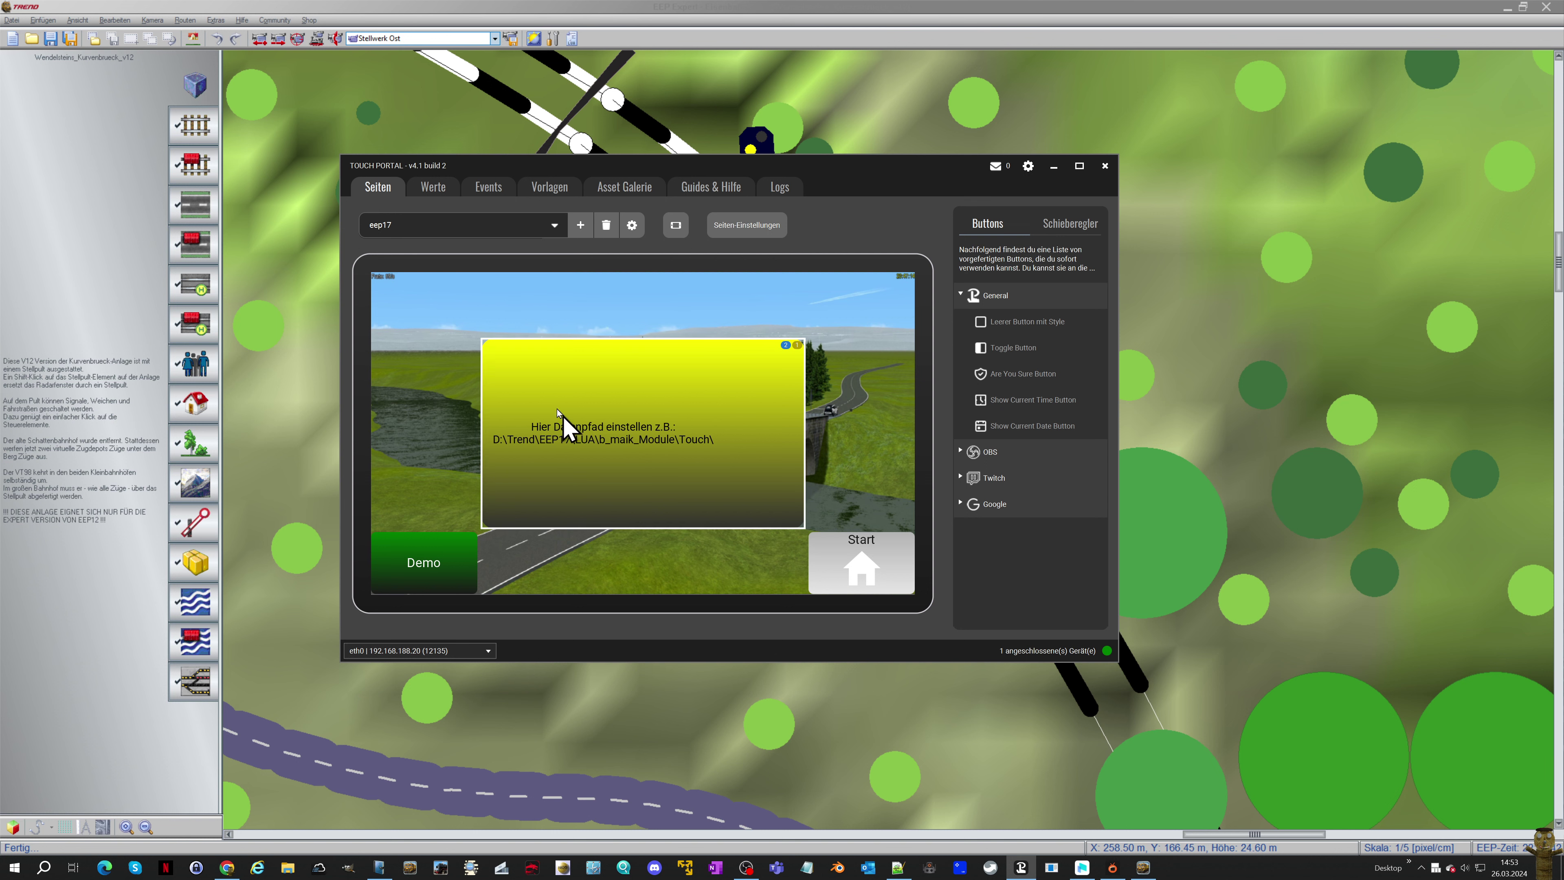
Open the Demo page and move it into the Demo subfolder of EEP
{"action": "left_click", "coordinate": [437, 228]}
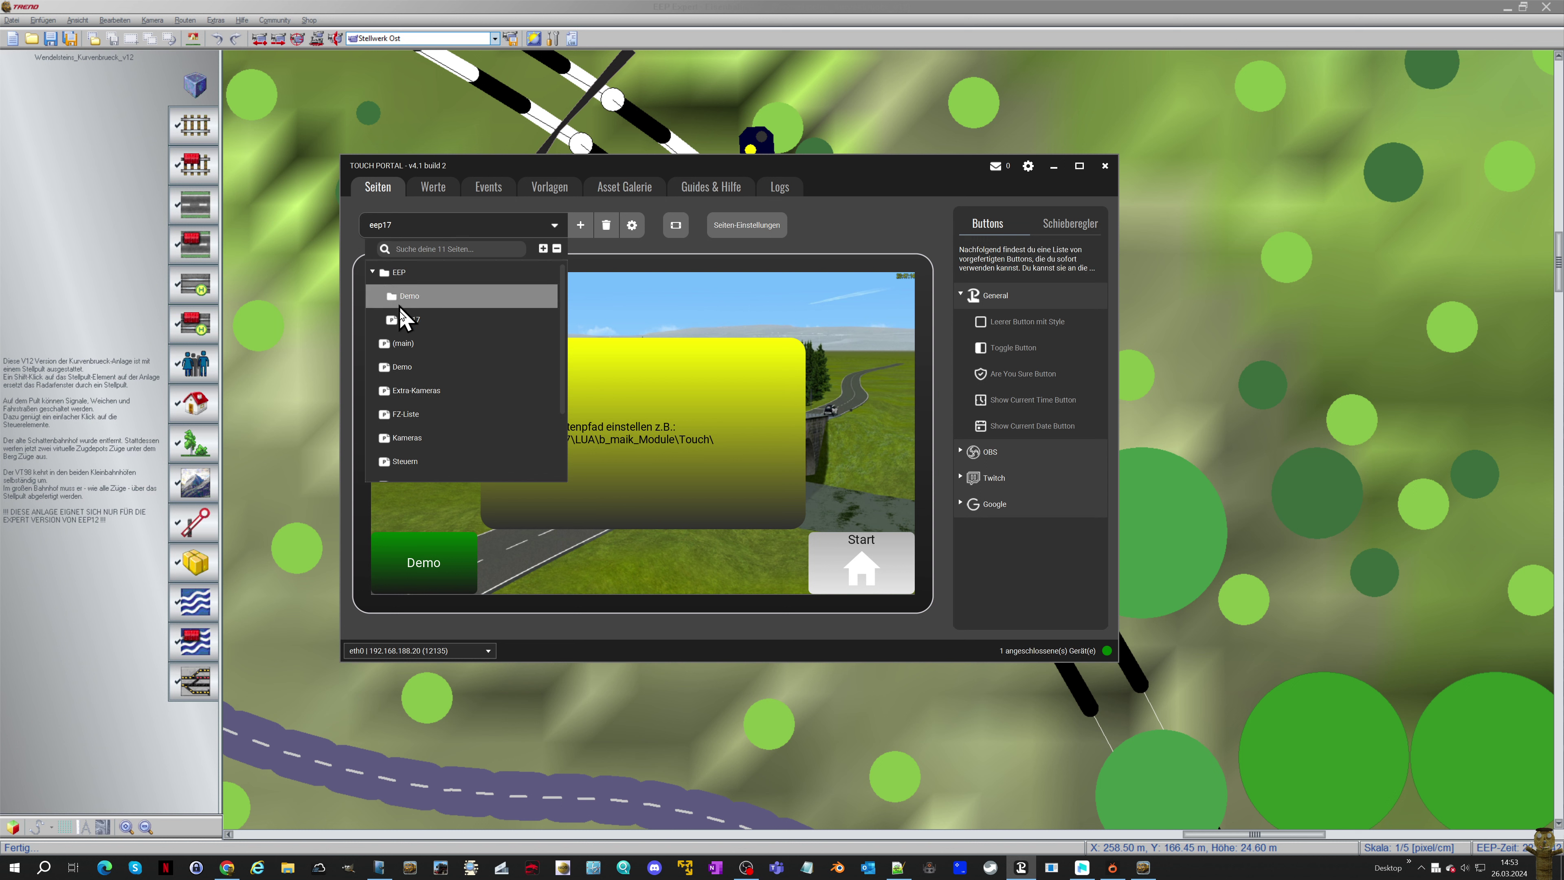
{"action": "left_click", "coordinate": [396, 374]}
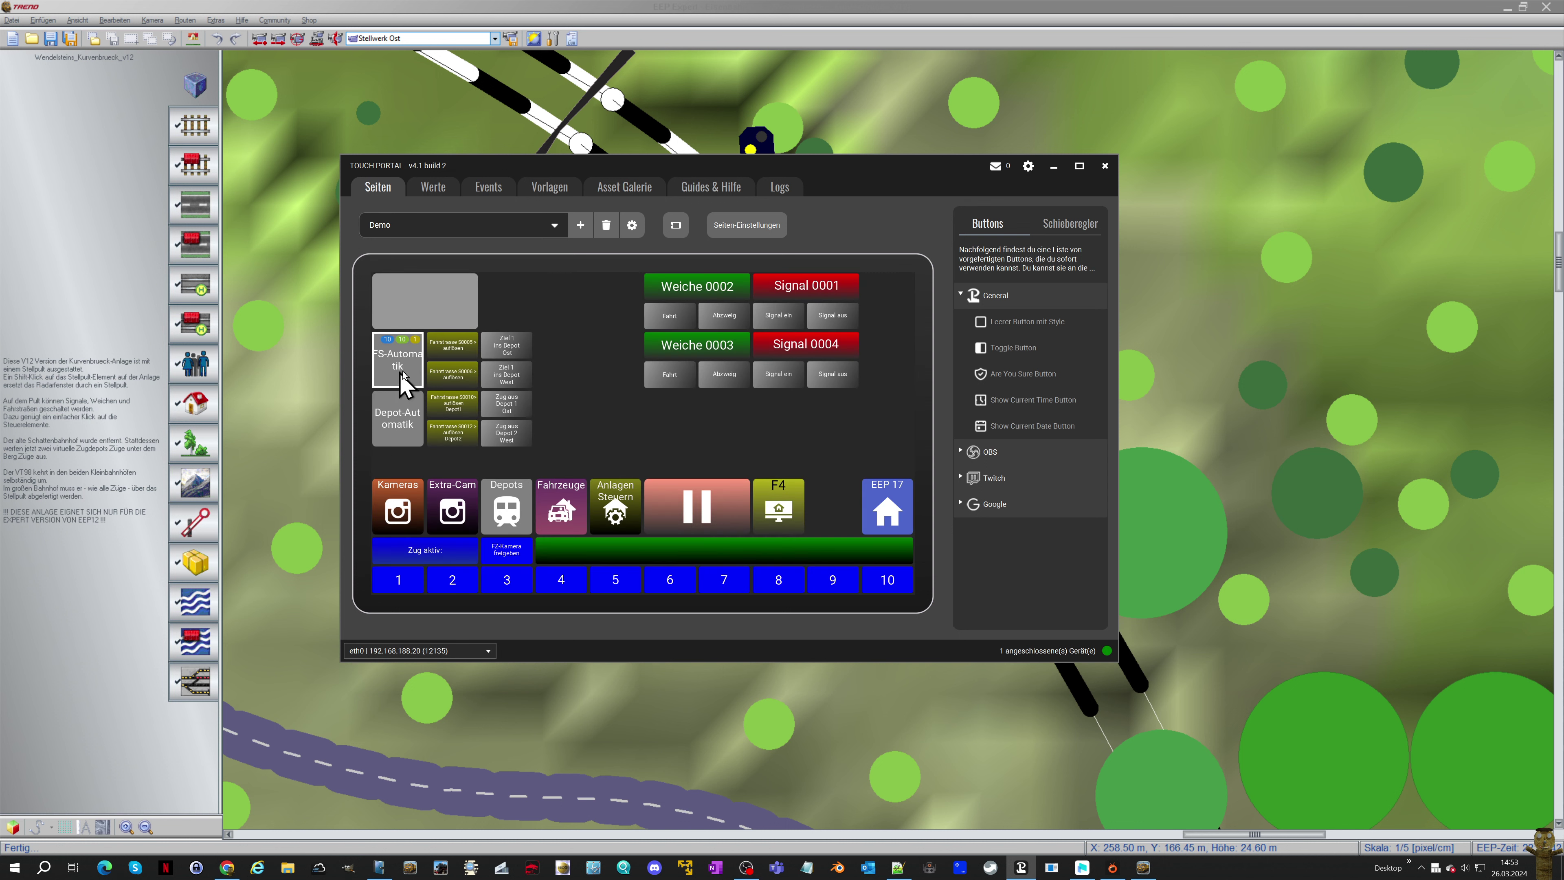
{"action": "left_click", "coordinate": [632, 226]}
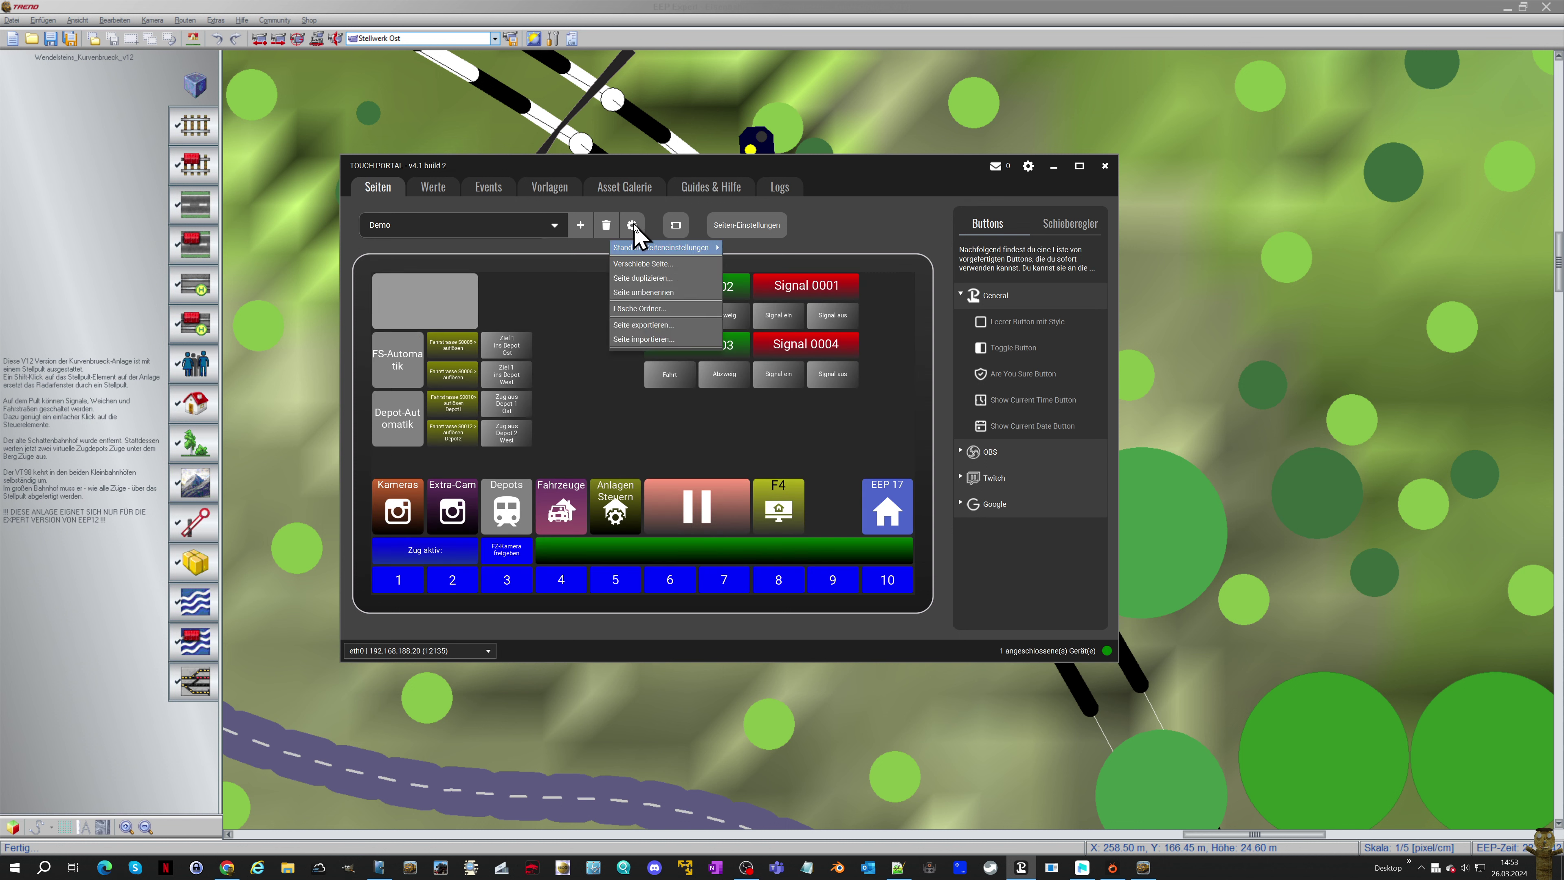
{"action": "left_click", "coordinate": [640, 264]}
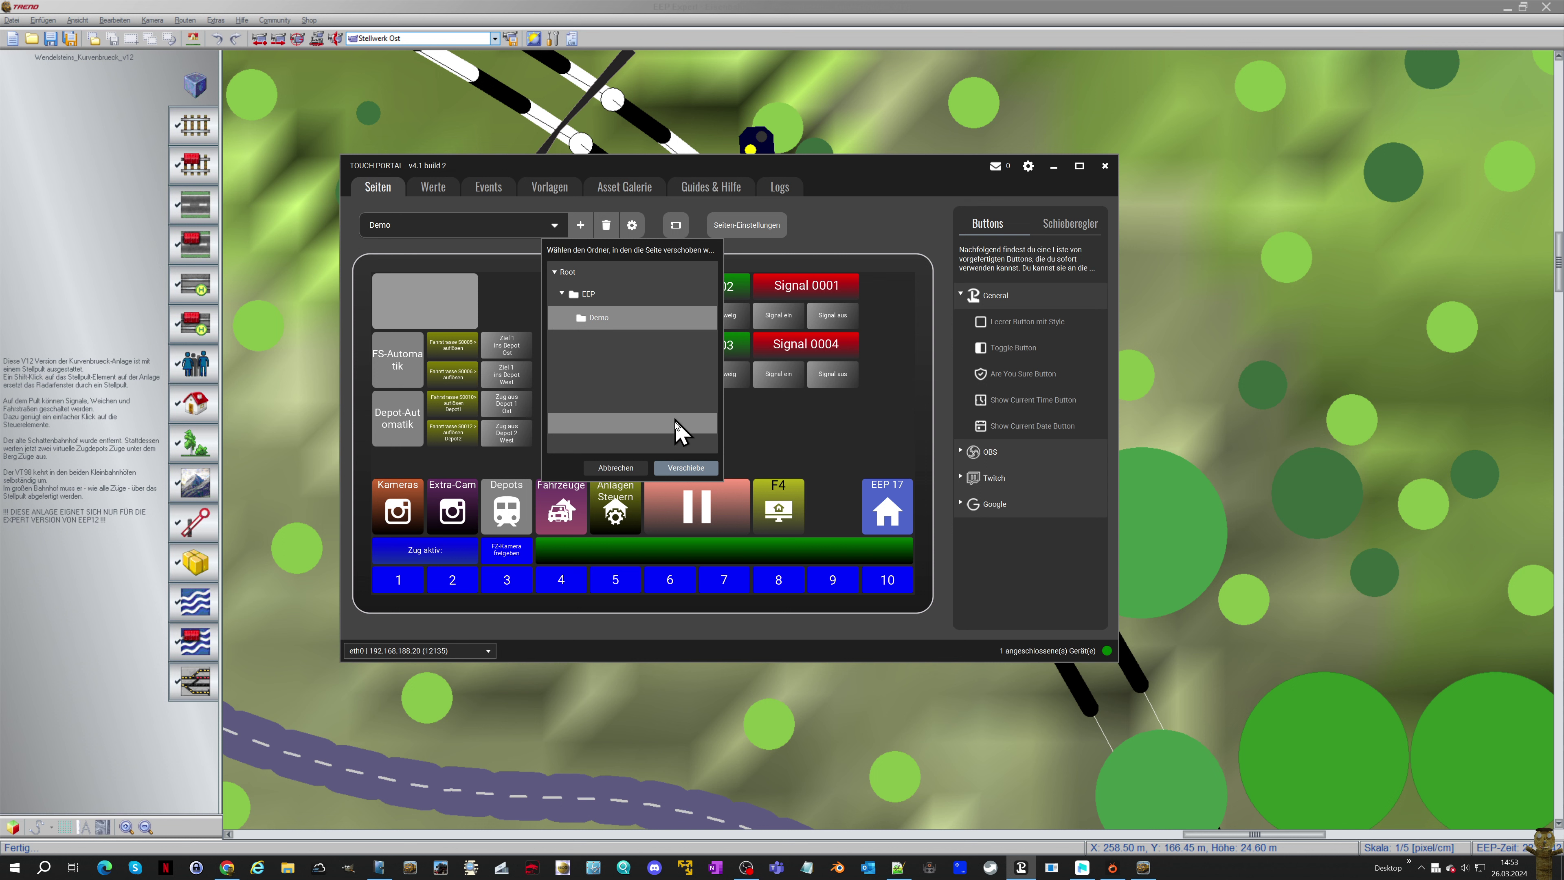
{"action": "left_click", "coordinate": [676, 472]}
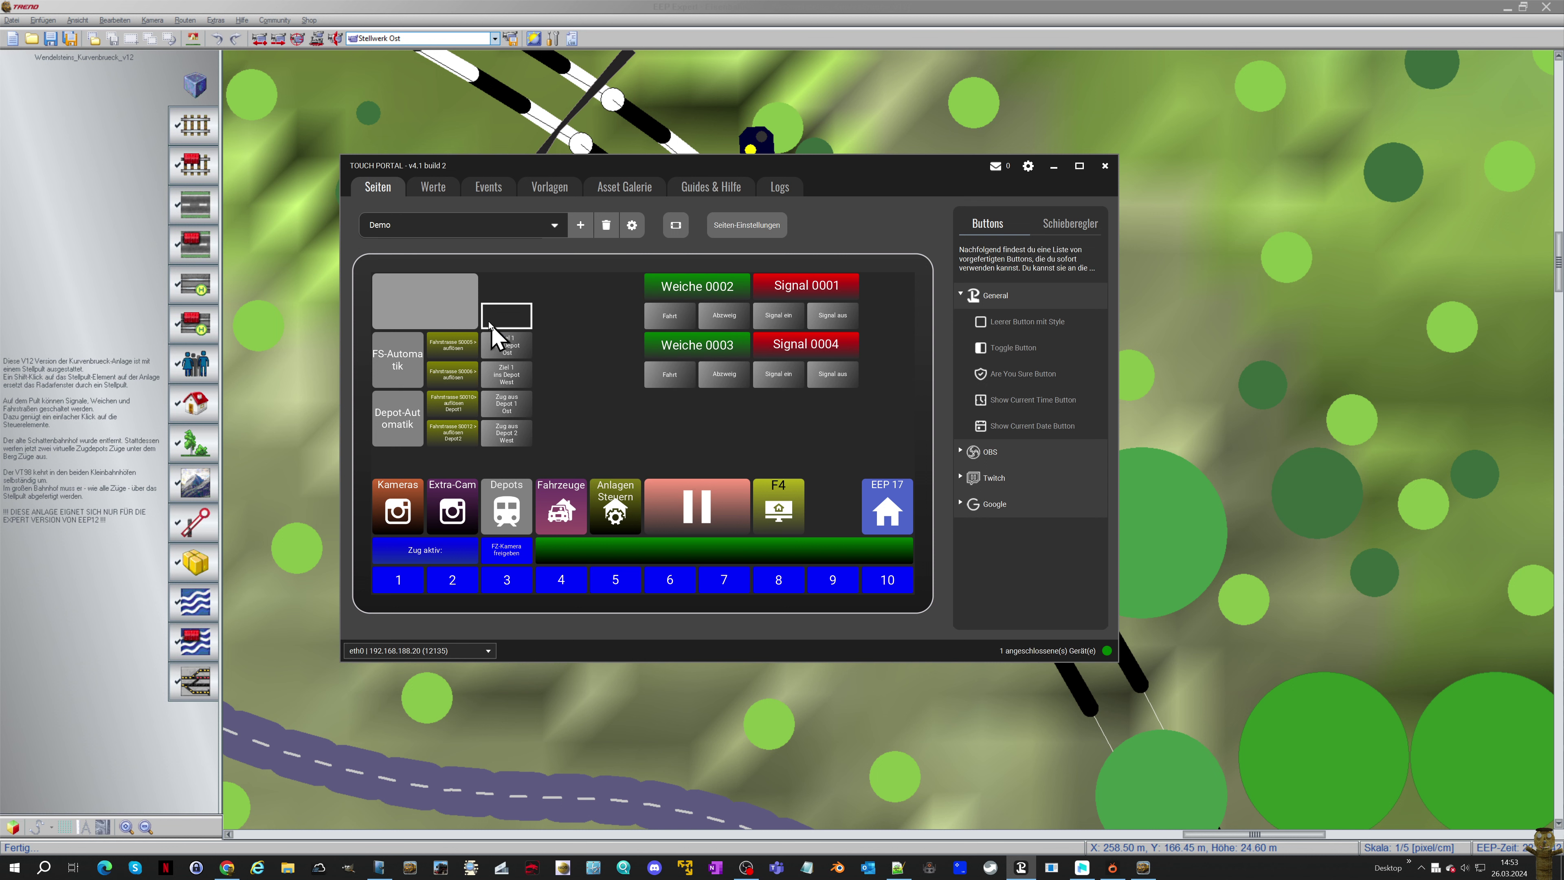
Expand the EEP and Demo folders, then open the Steuern page and move it into the Demo subfolder
{"action": "left_click", "coordinate": [440, 229]}
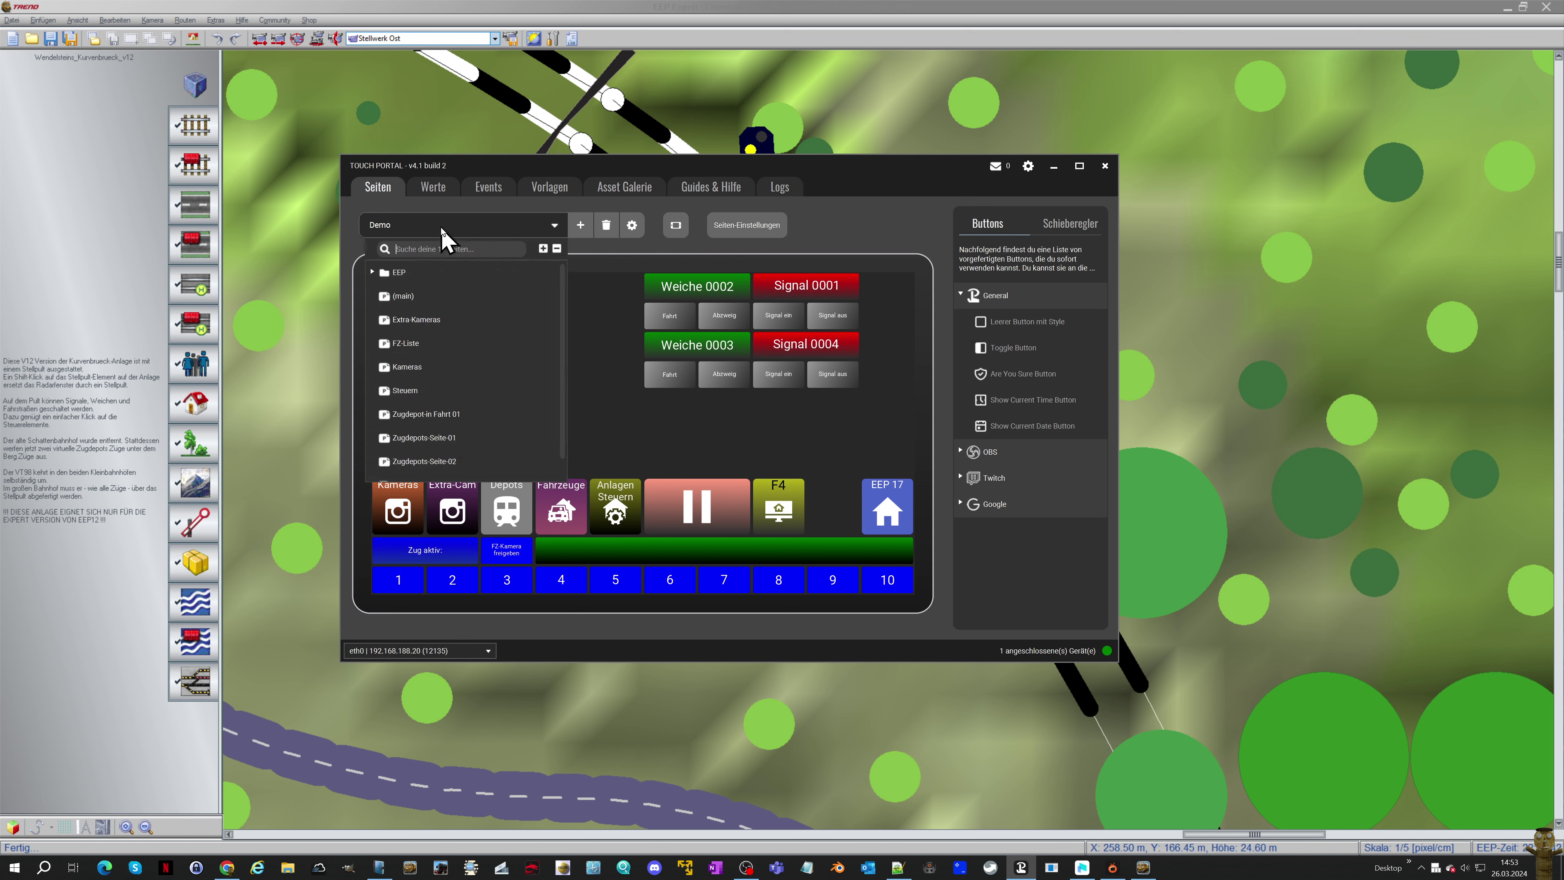
{"action": "left_click", "coordinate": [374, 273]}
{"action": "left_click", "coordinate": [380, 297]}
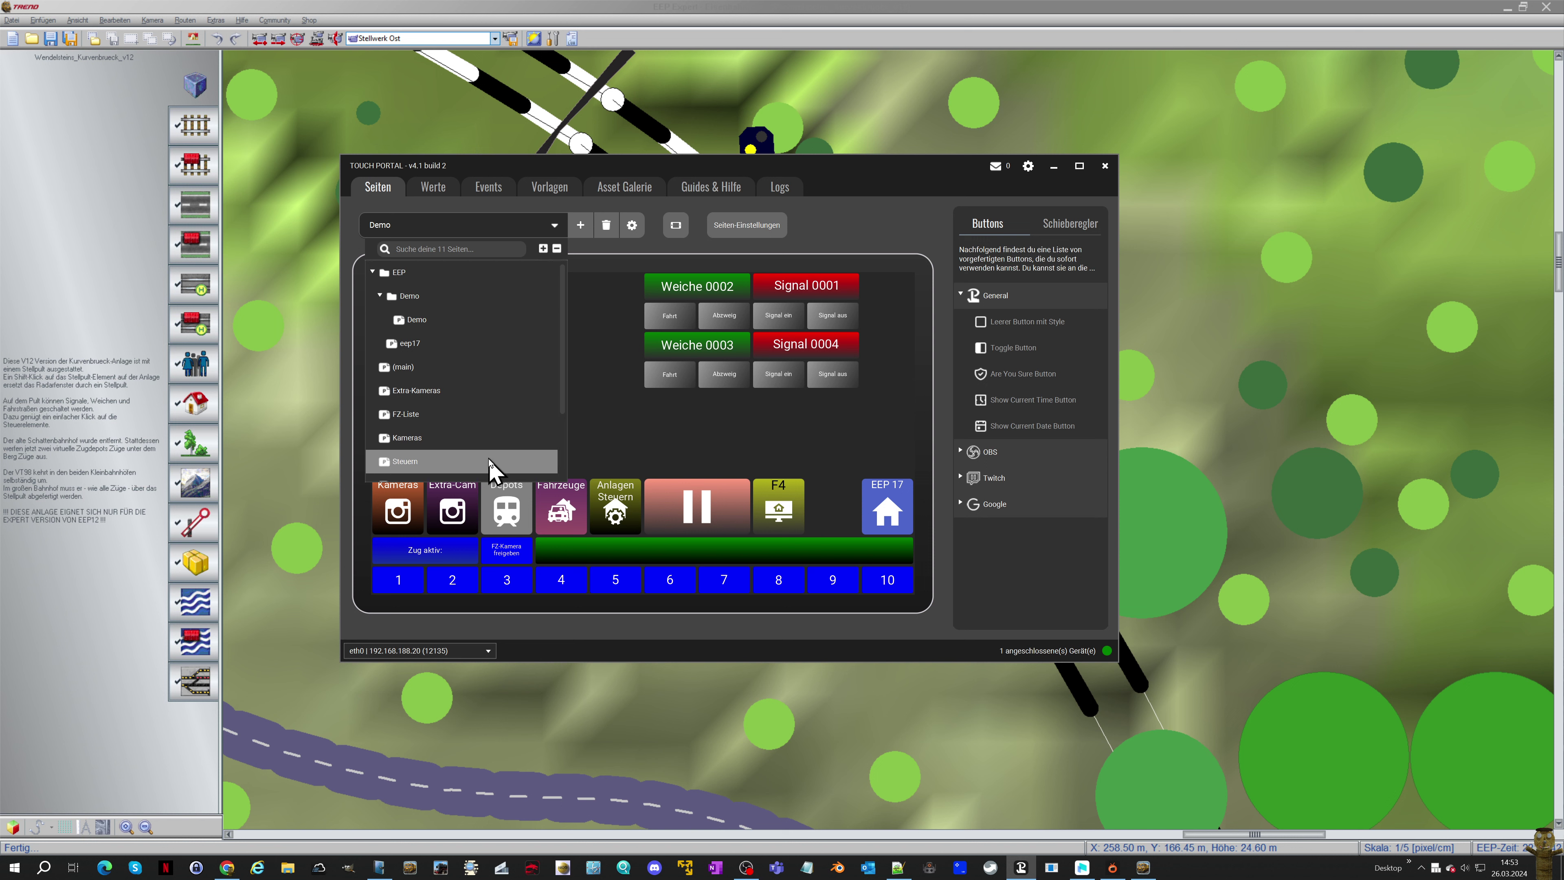
{"action": "scroll", "coordinate": [484, 468], "scroll_direction": "down", "scroll_amount": 3}
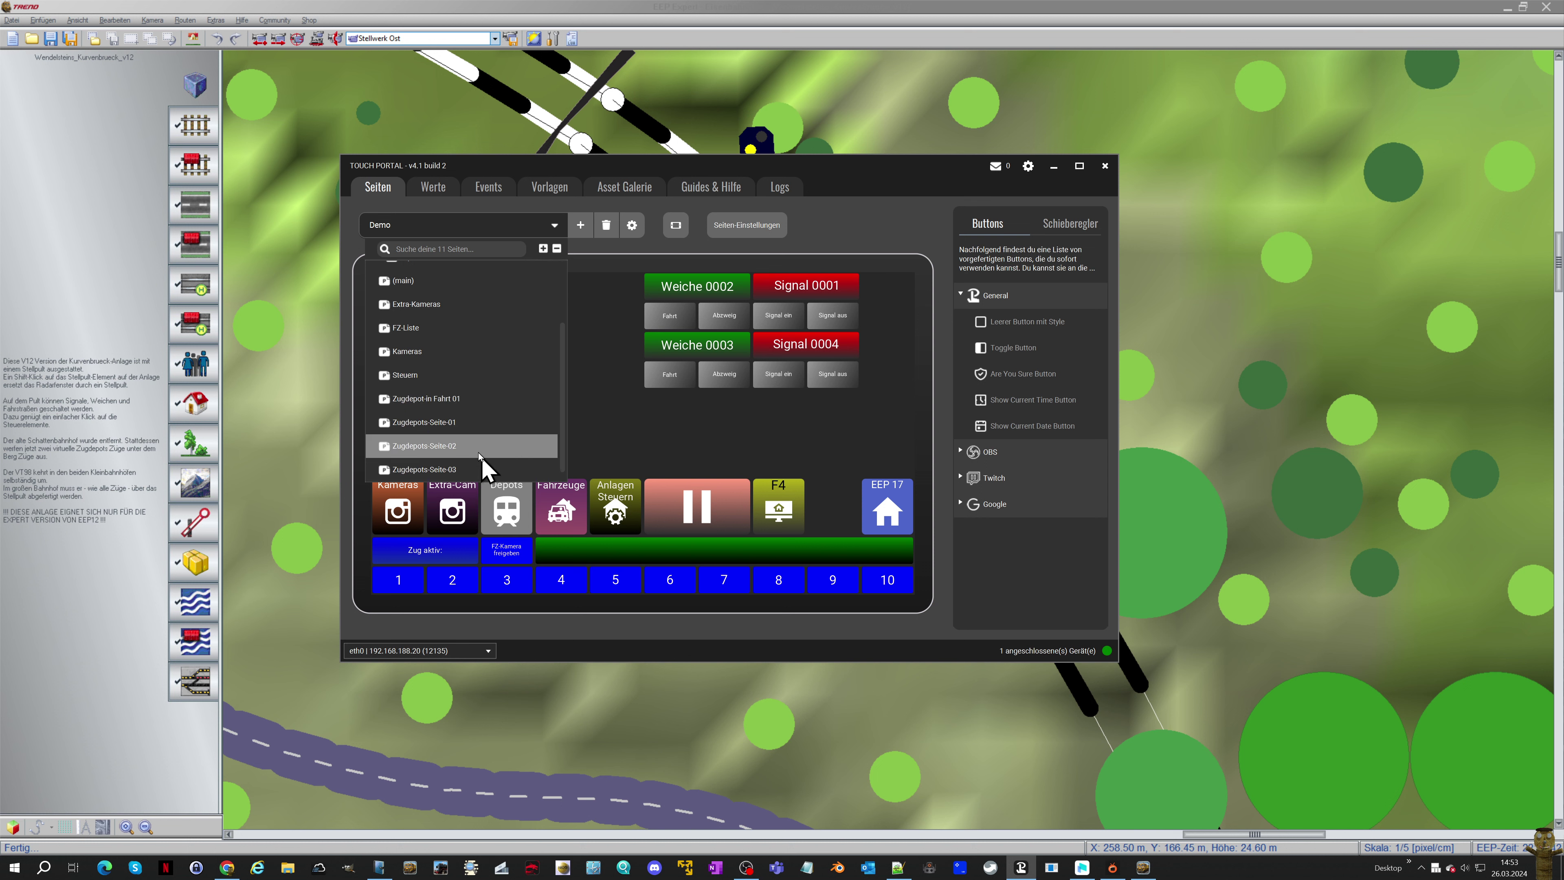
{"action": "left_click", "coordinate": [429, 386]}
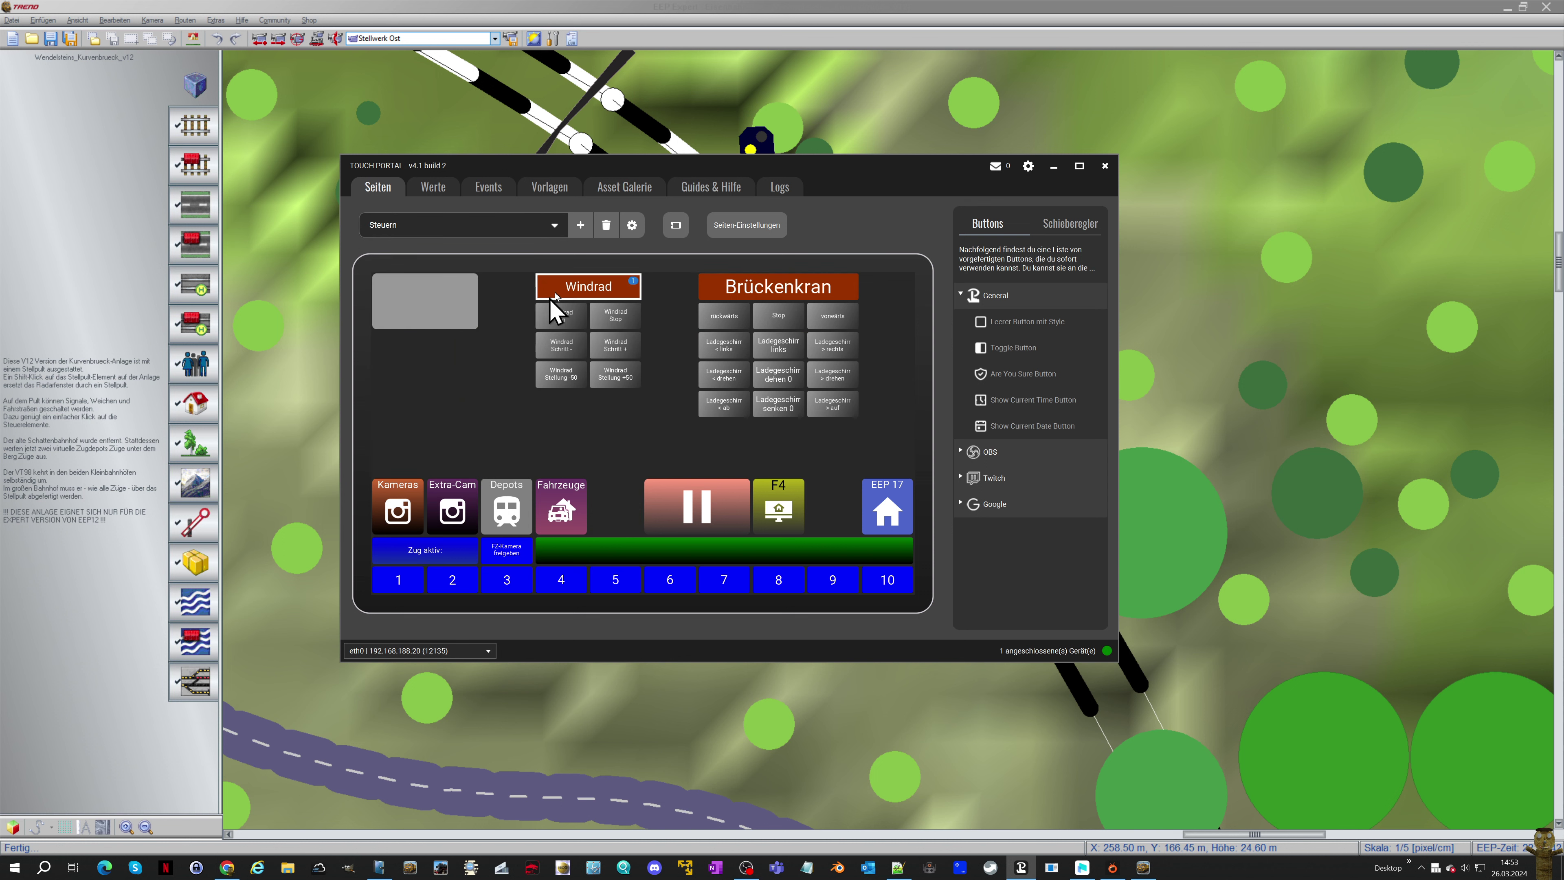
{"action": "left_click", "coordinate": [632, 226]}
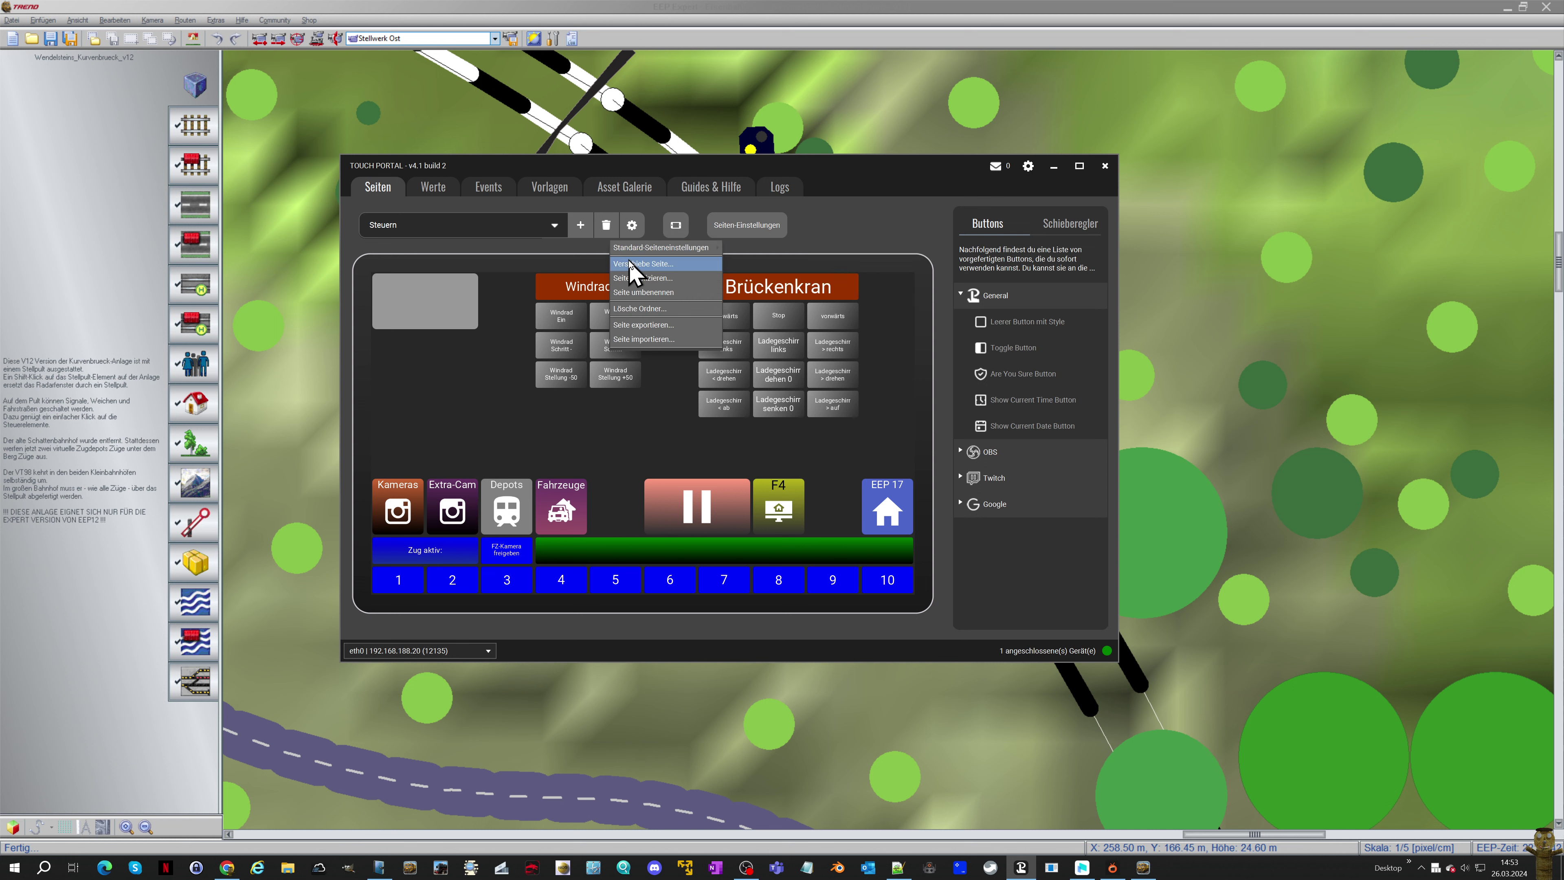
{"action": "left_click", "coordinate": [633, 263]}
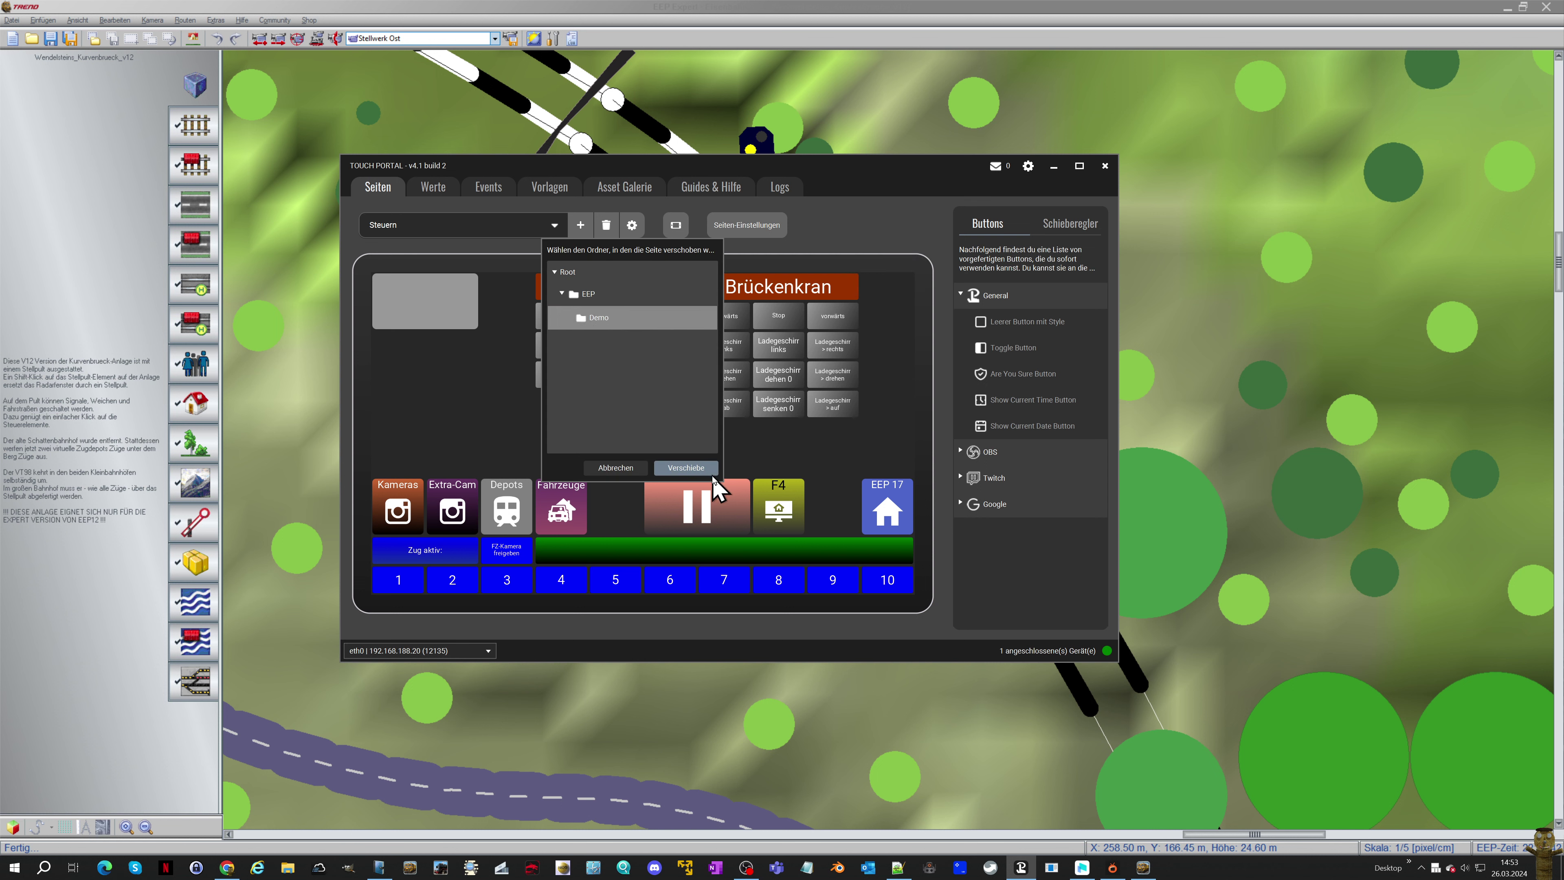
{"action": "left_click", "coordinate": [689, 469]}
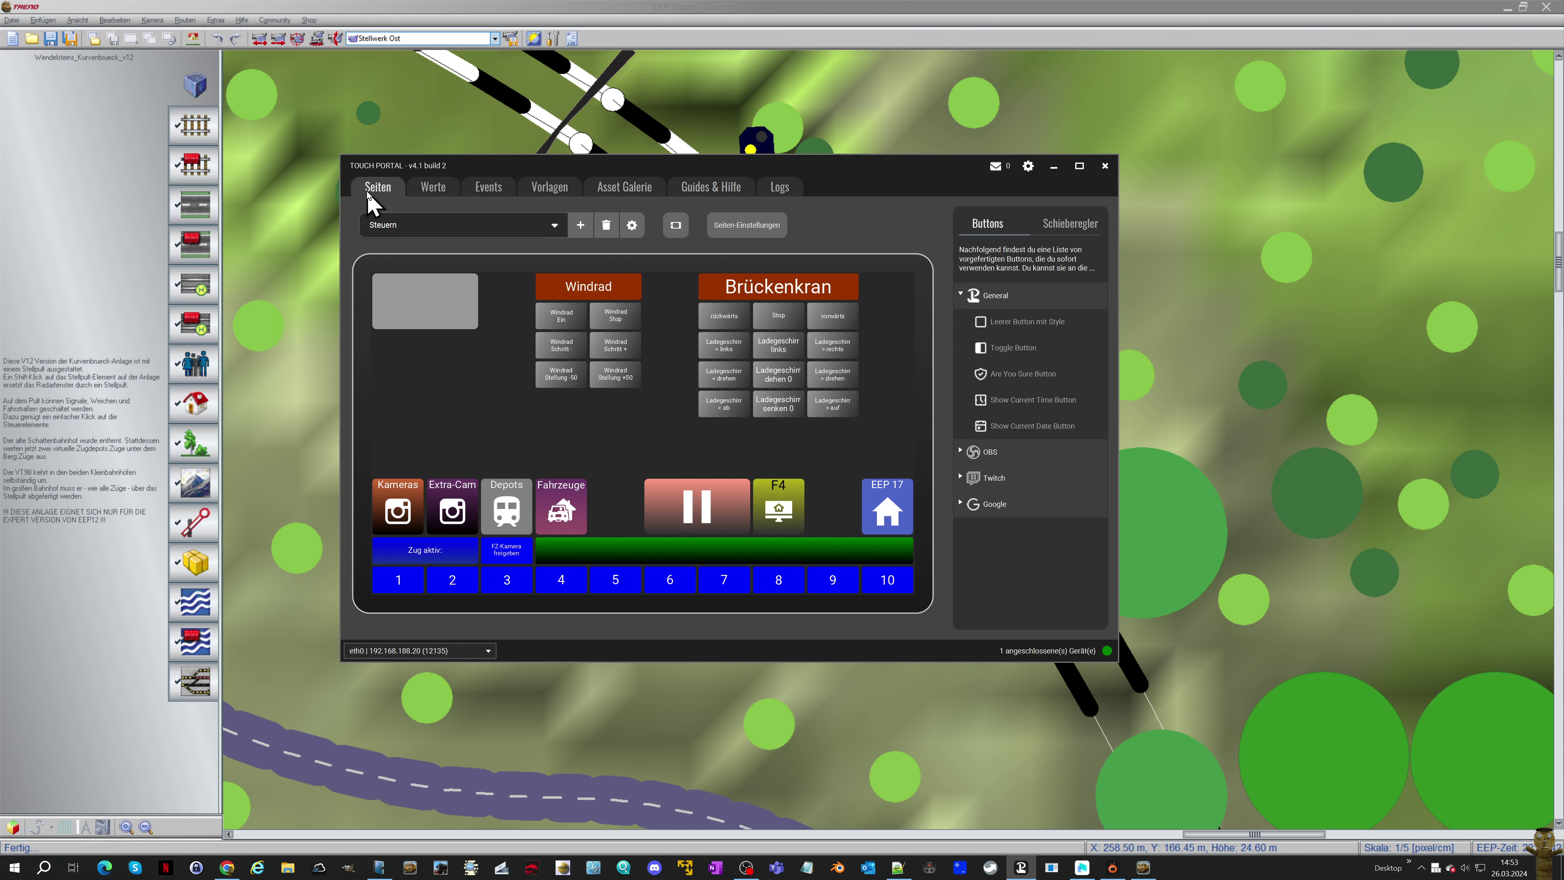
Expand the EEP folder and its Demo subfolder in the page list to check which pages they contain, and collapse Demo again
{"action": "left_click", "coordinate": [397, 225]}
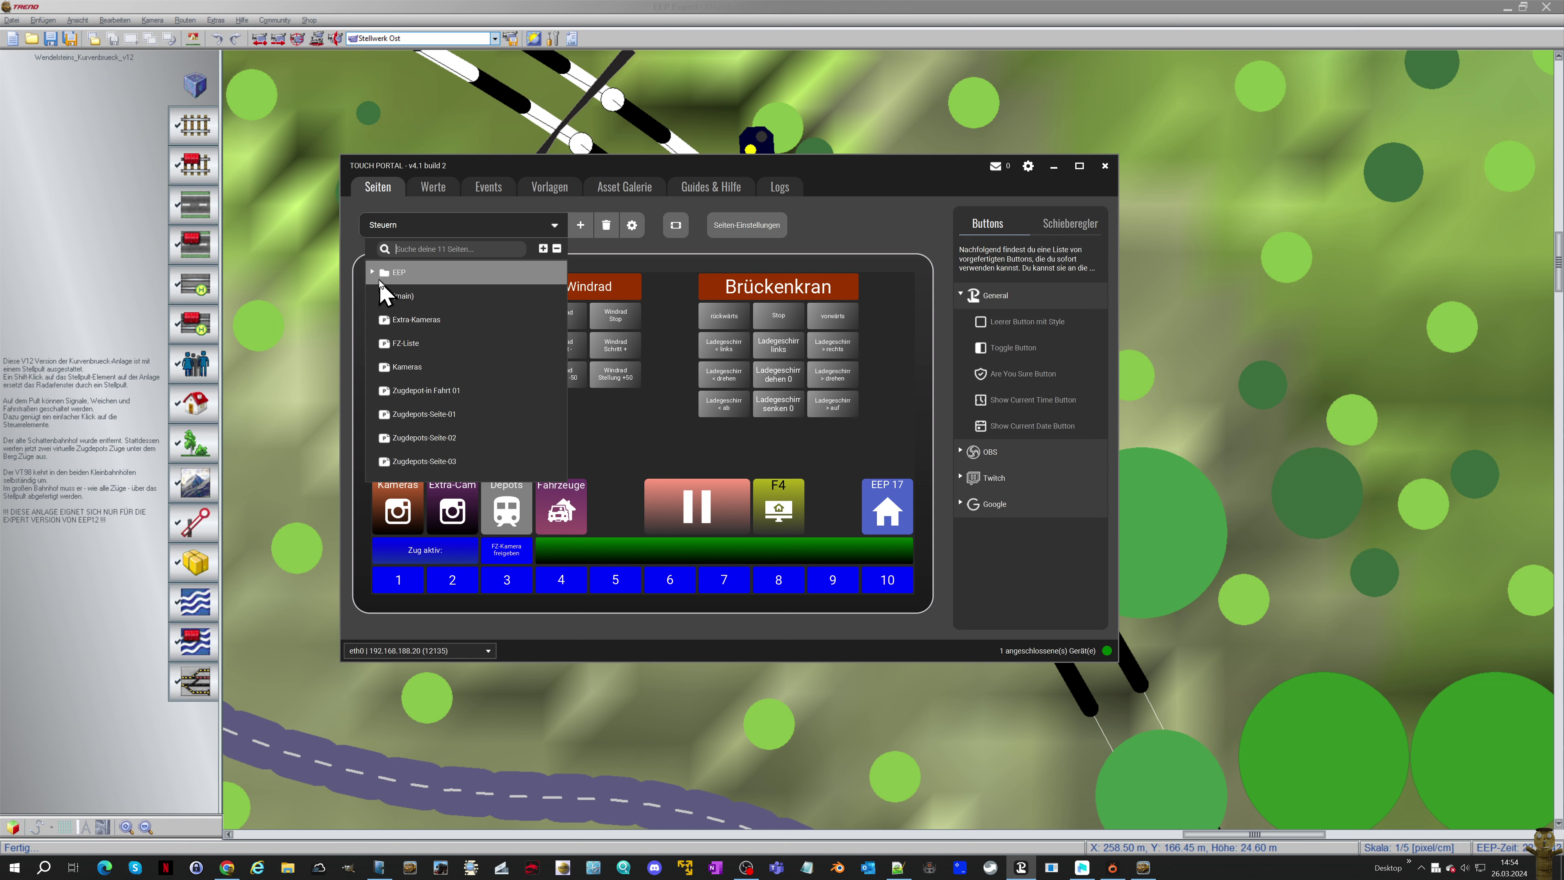
{"action": "left_click", "coordinate": [372, 273]}
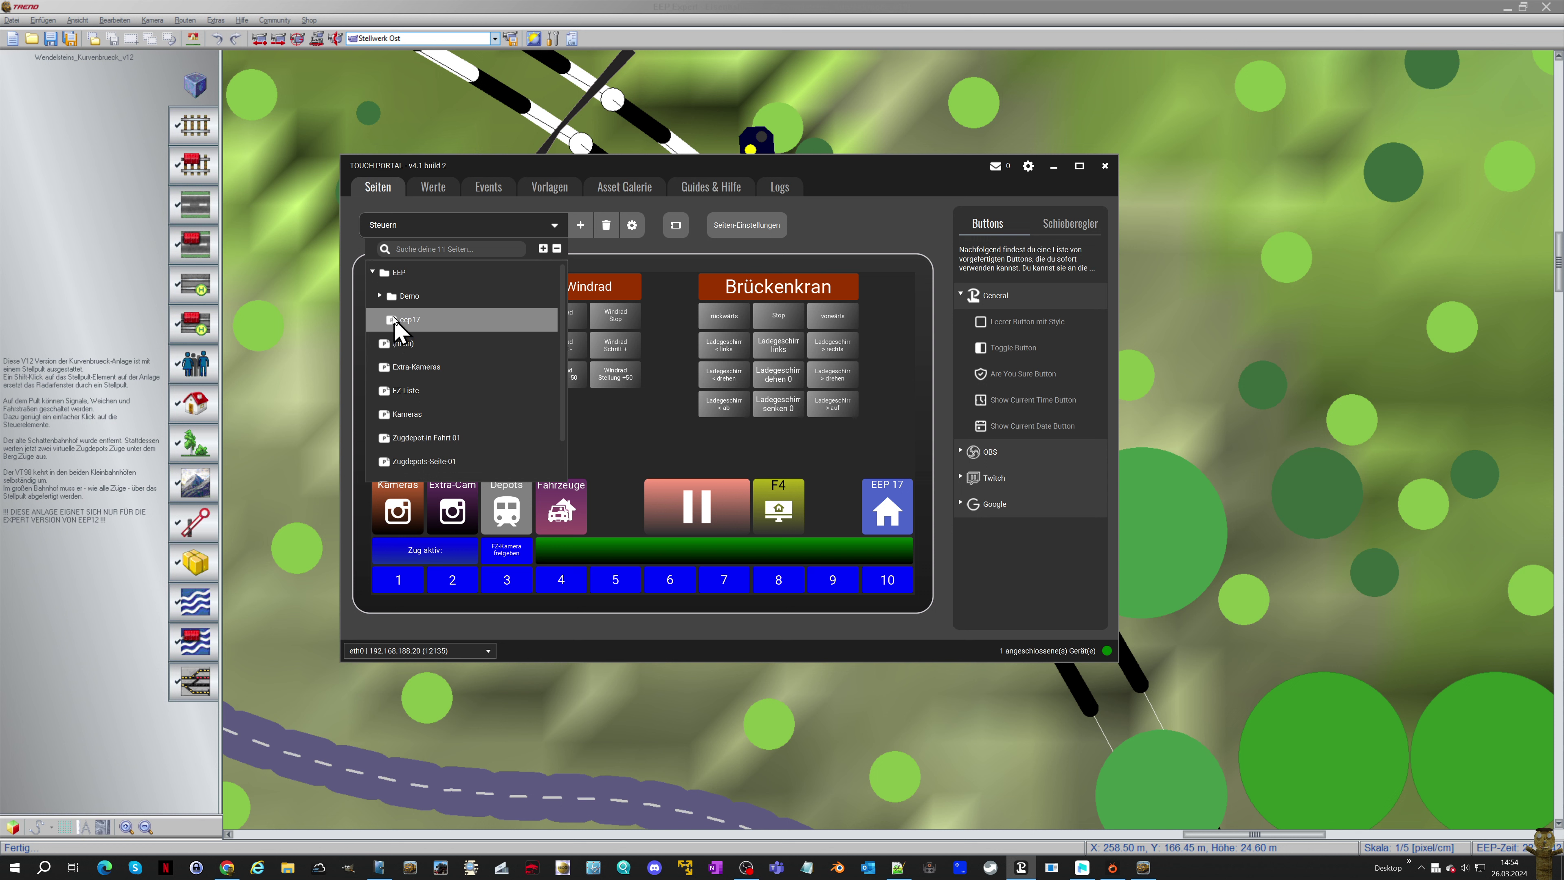
{"action": "left_click", "coordinate": [380, 297]}
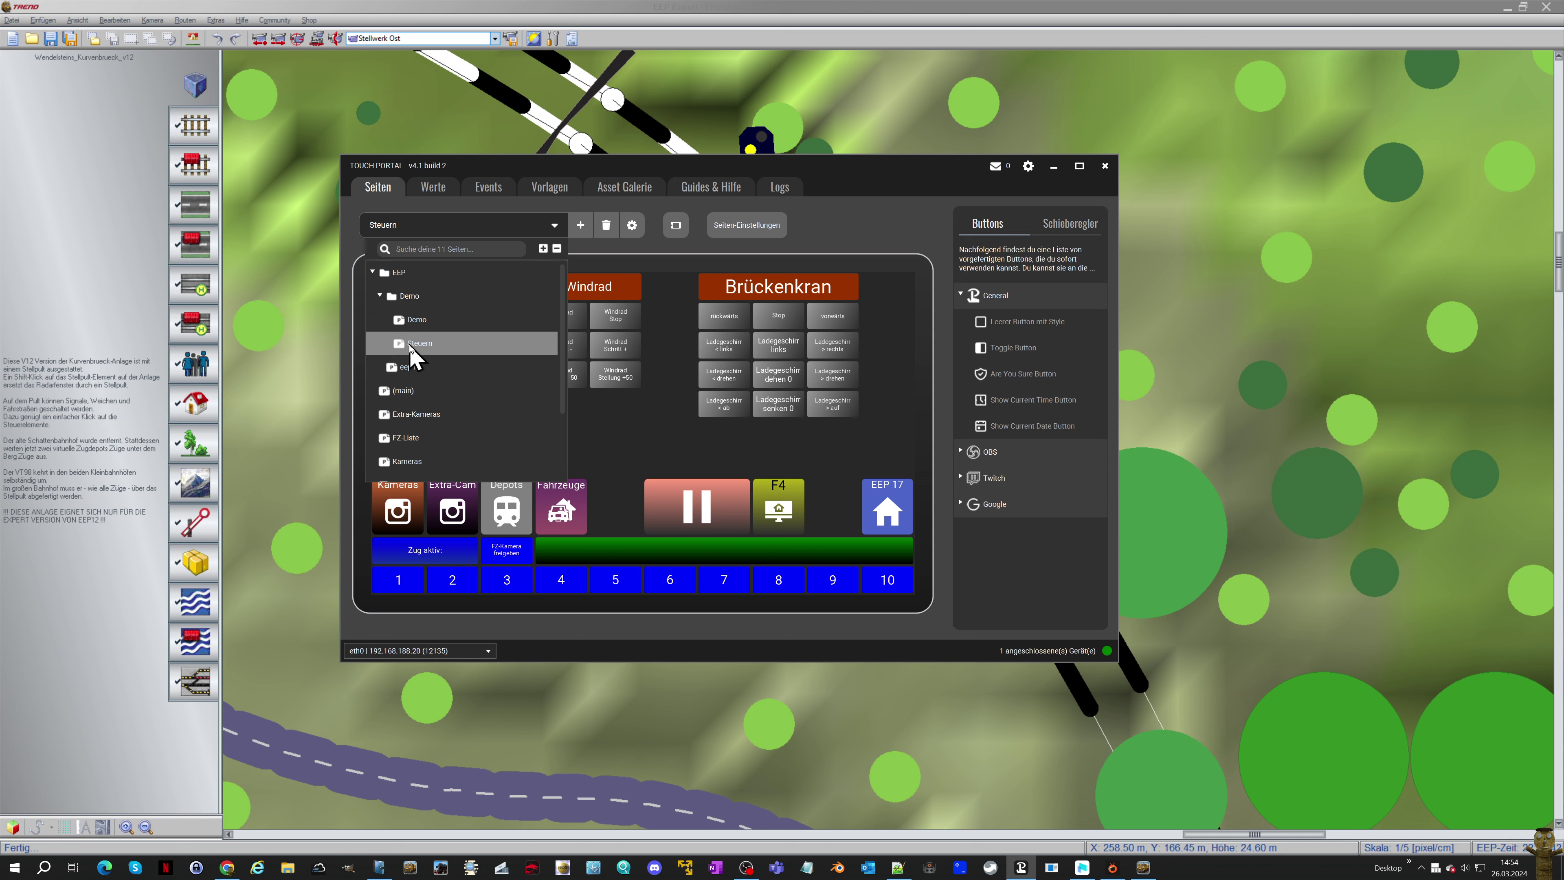
{"action": "left_click", "coordinate": [380, 296]}
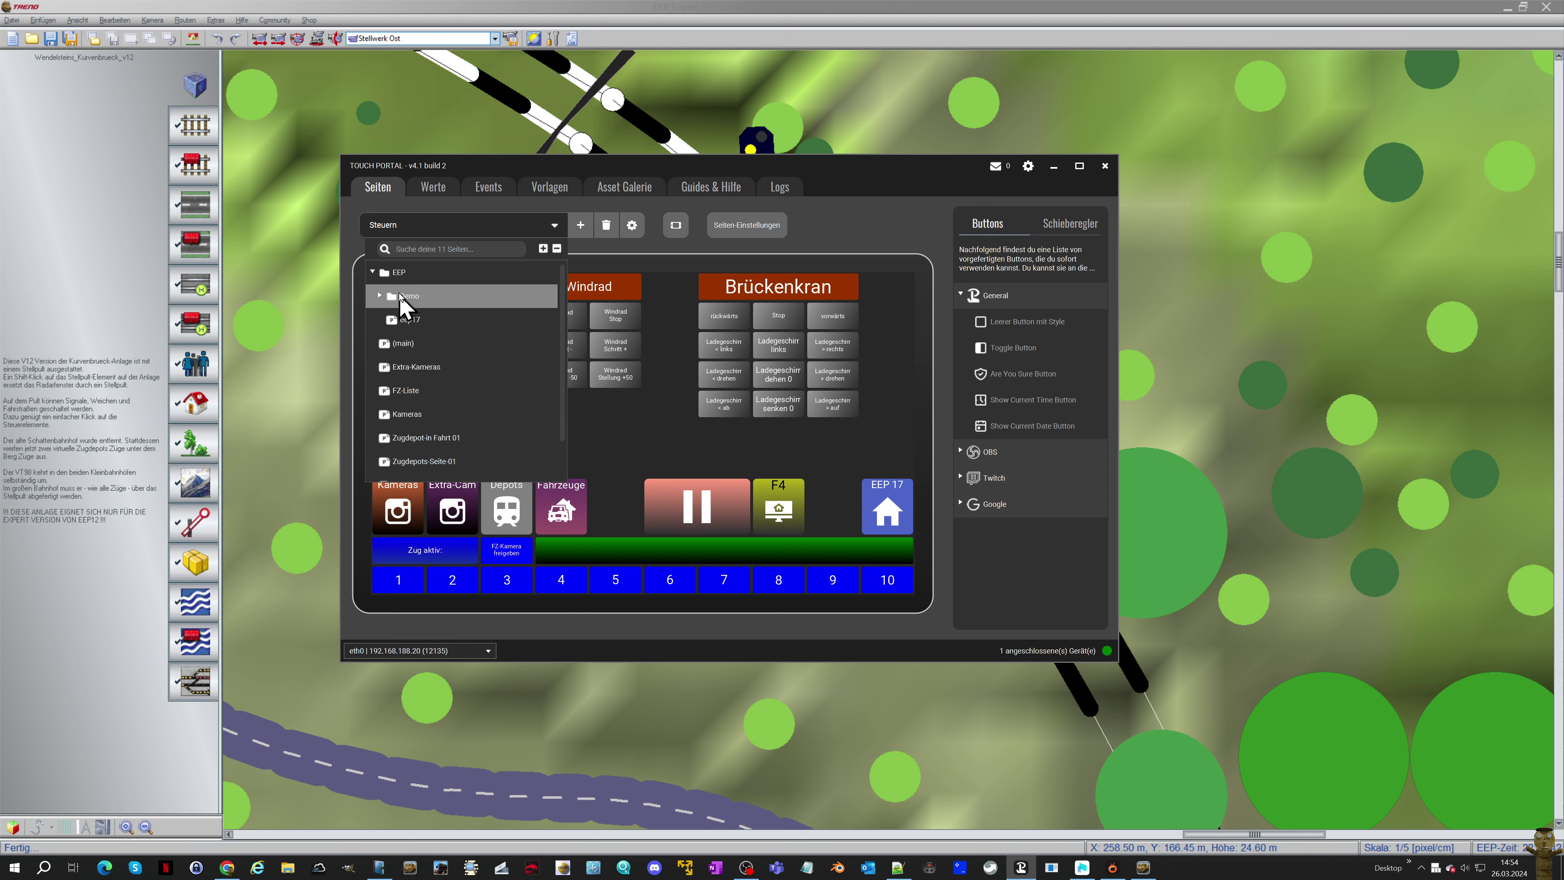
Open the Extra-Kameras page and move it into the EEP folder
{"action": "left_click", "coordinate": [423, 369]}
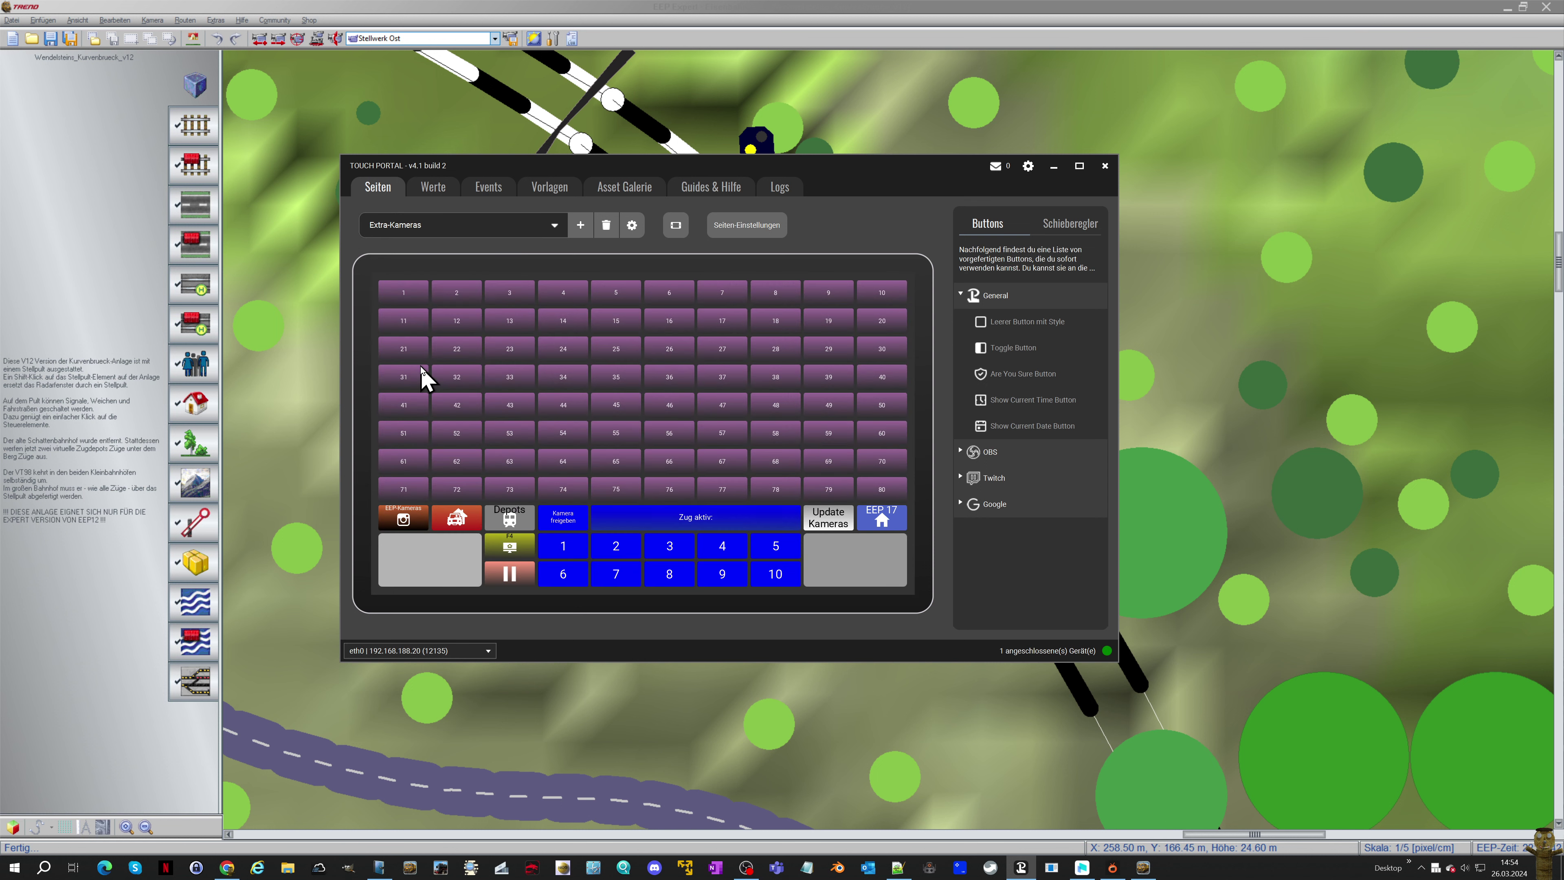
{"action": "left_click", "coordinate": [634, 225]}
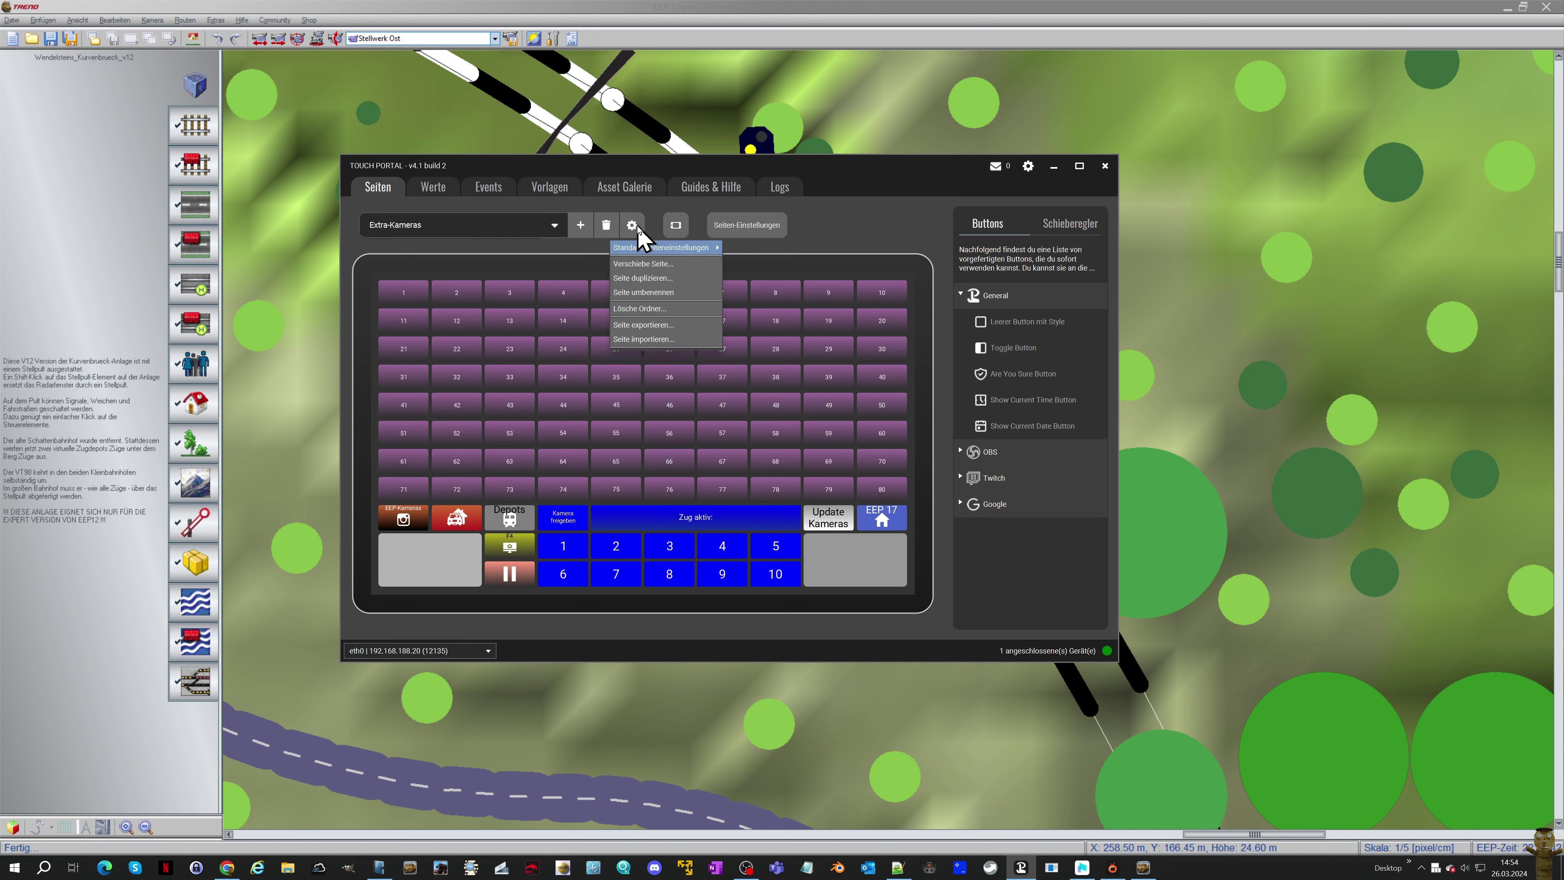
{"action": "left_click", "coordinate": [644, 264]}
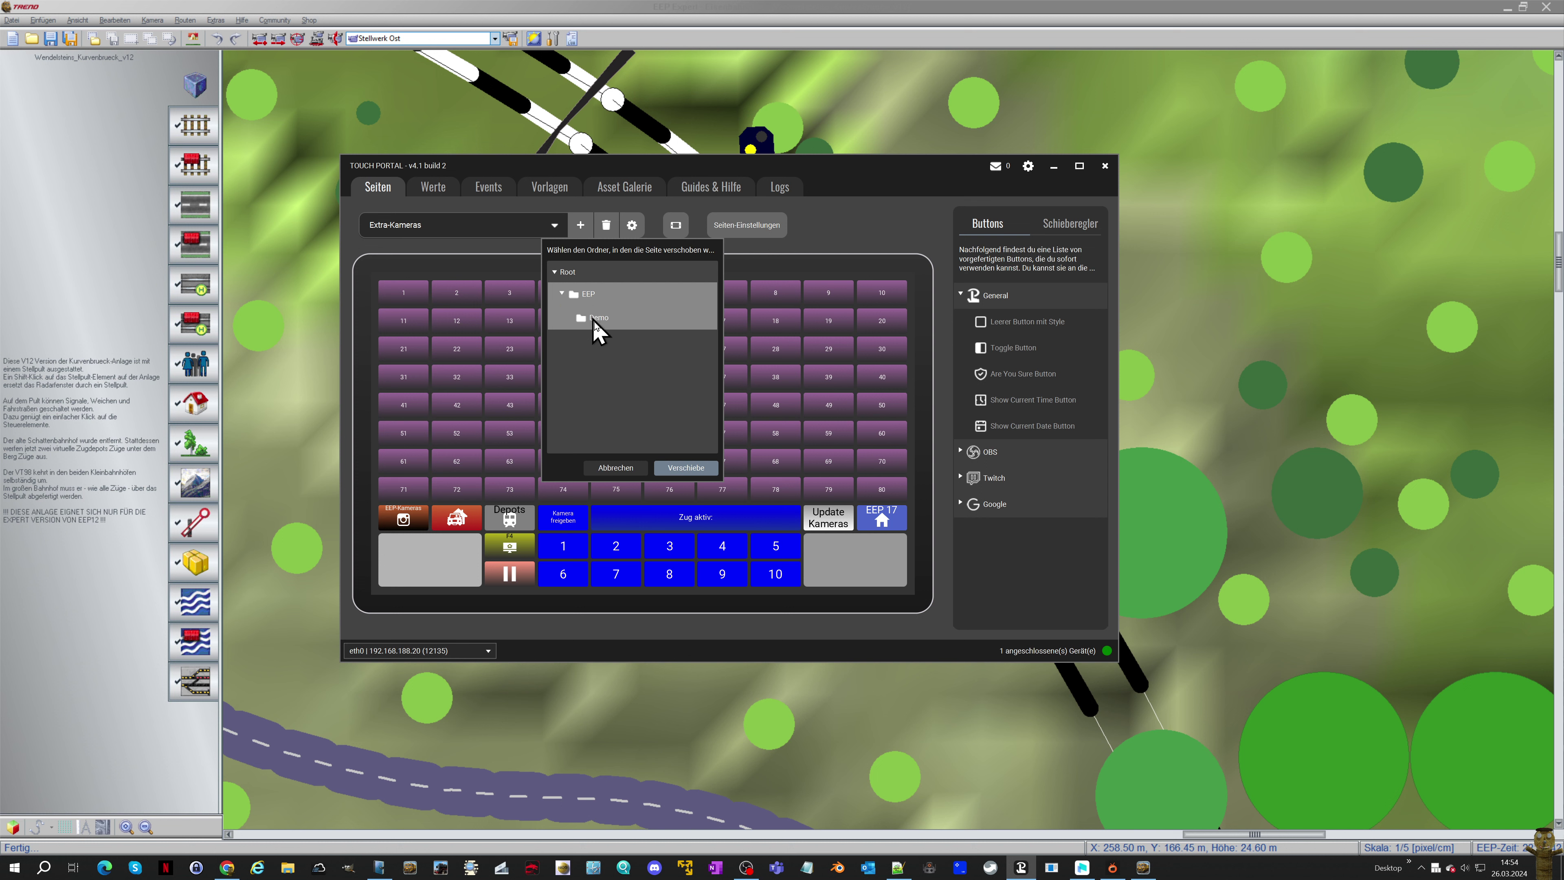
{"action": "left_click", "coordinate": [677, 468]}
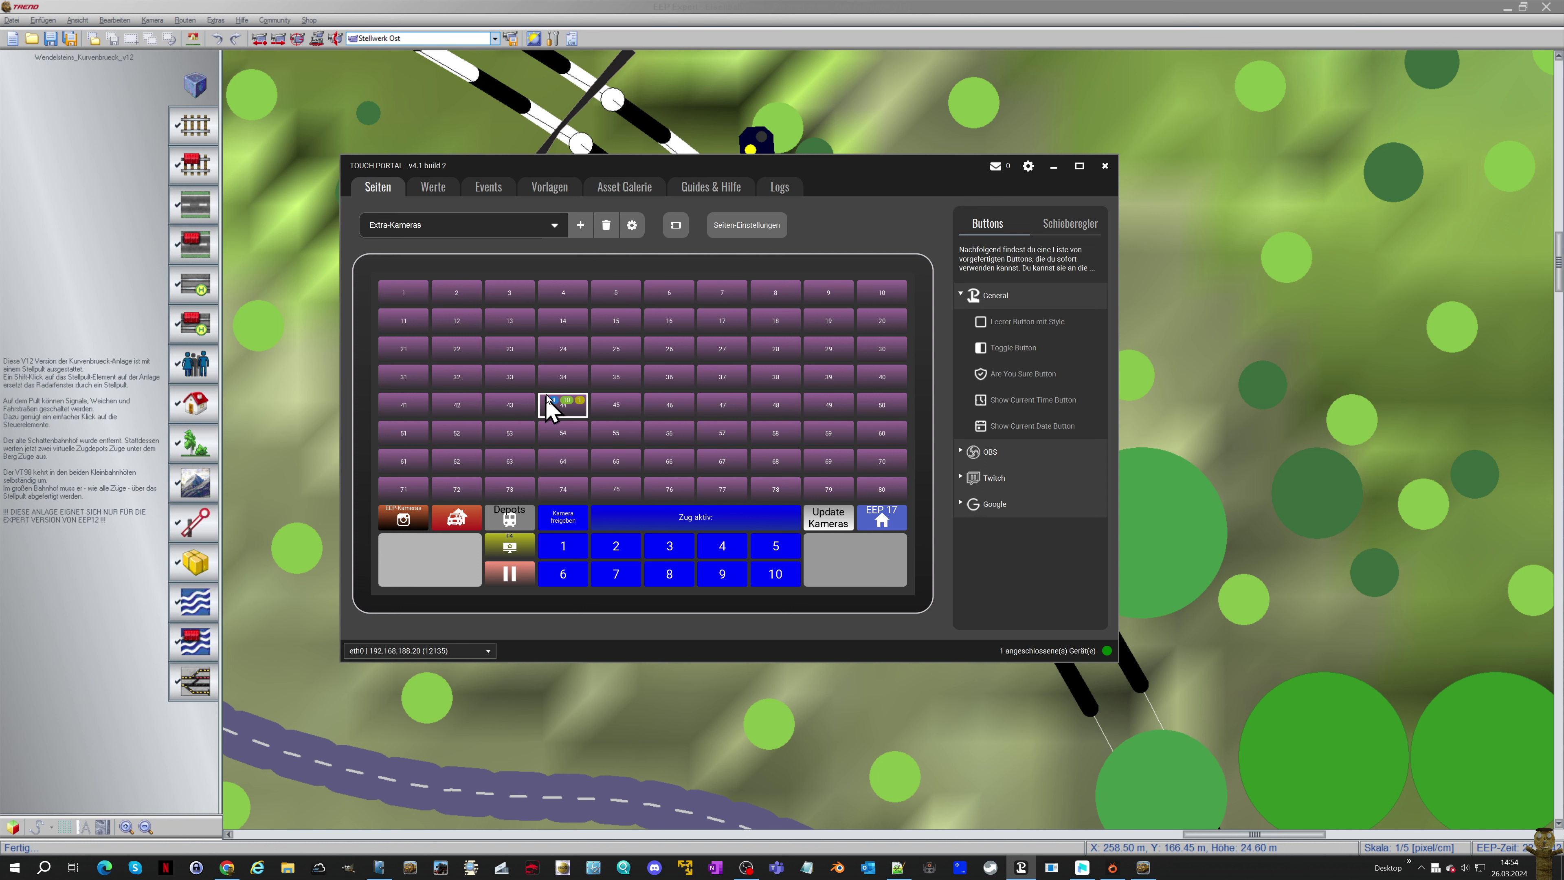
Open the FZ-Liste page from the page list and move it into the EEP folder
{"action": "left_click", "coordinate": [495, 234]}
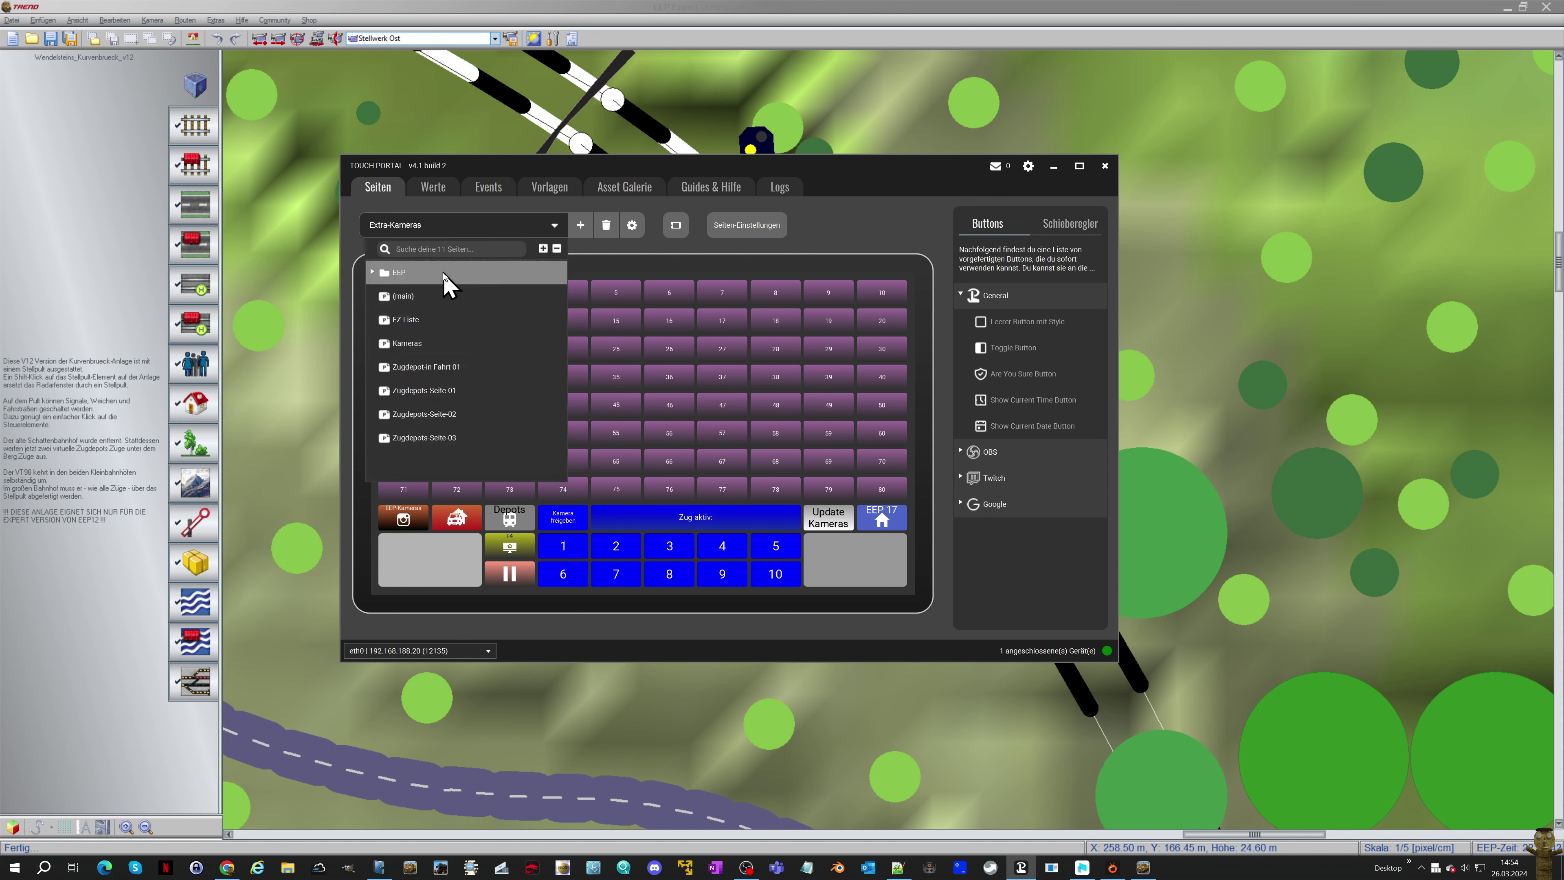
{"action": "left_click", "coordinate": [423, 324]}
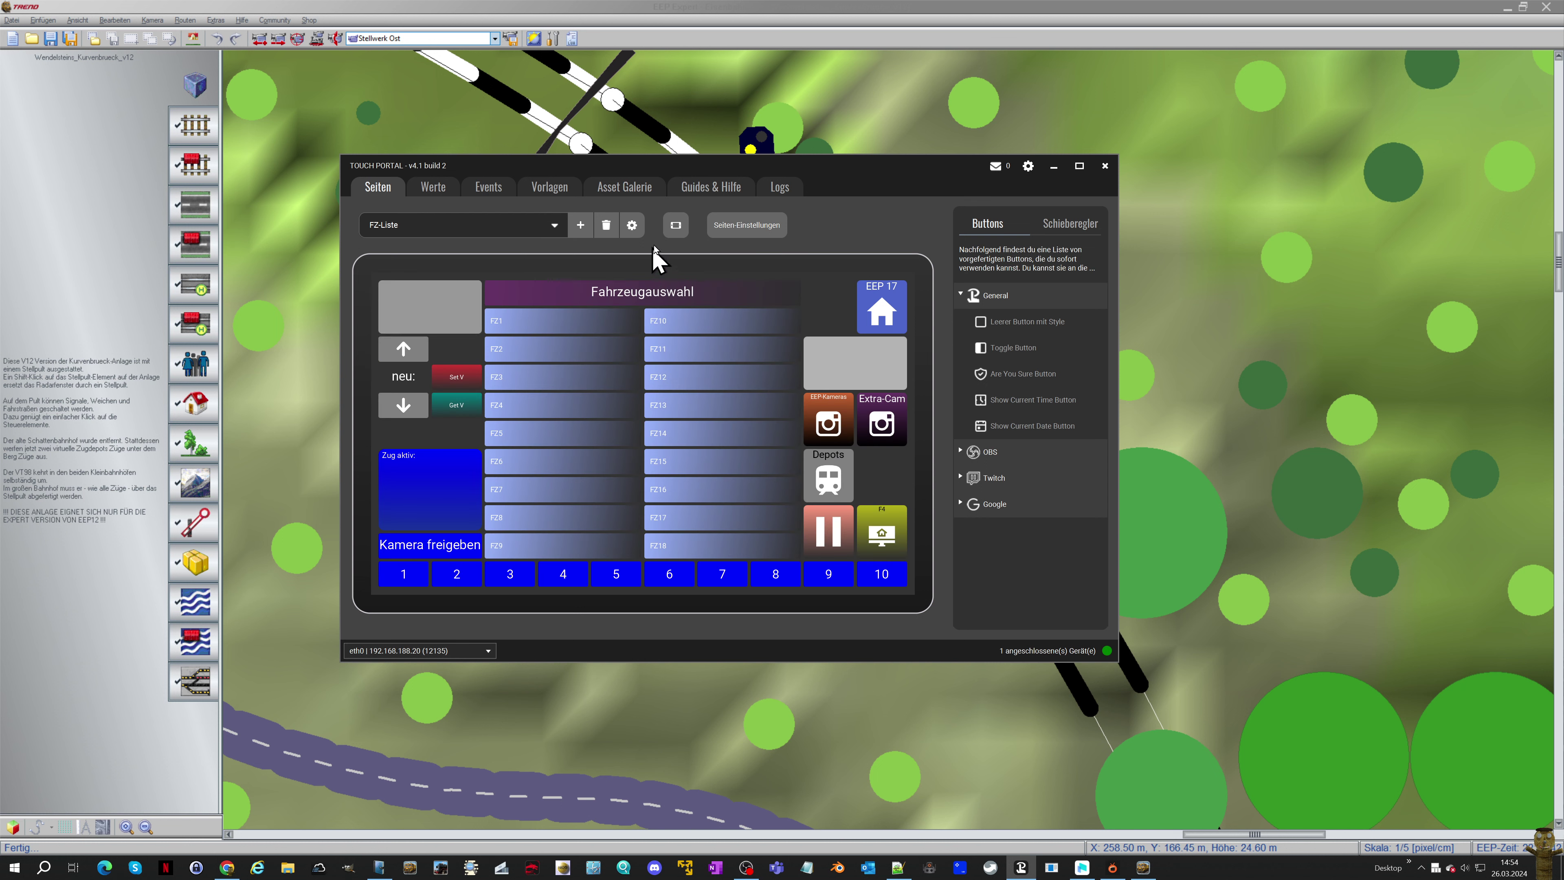
{"action": "left_click", "coordinate": [631, 226]}
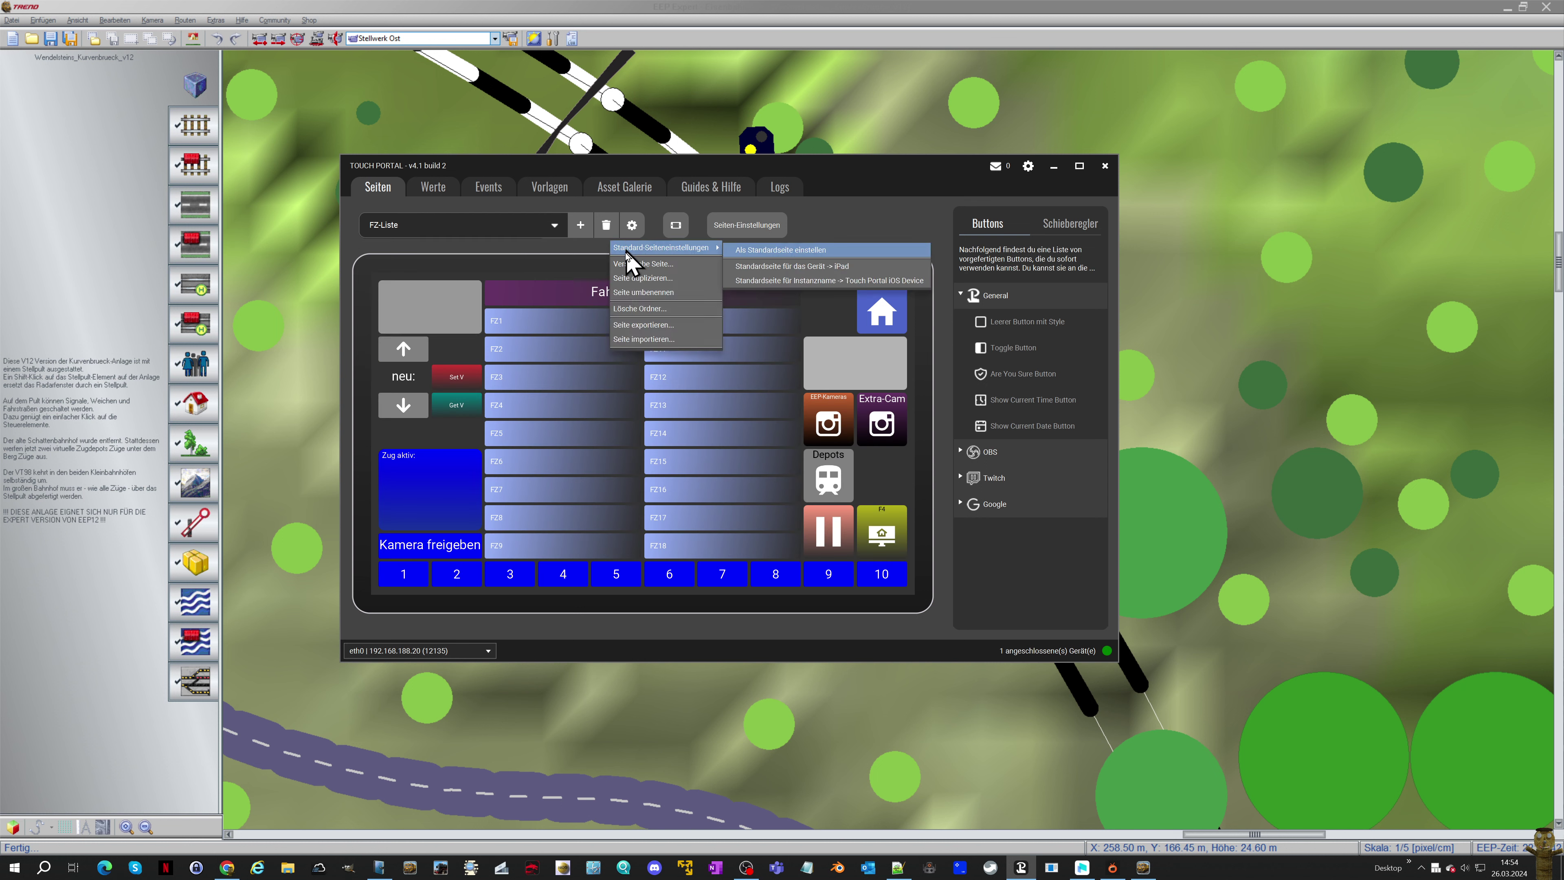
{"action": "left_click", "coordinate": [624, 282]}
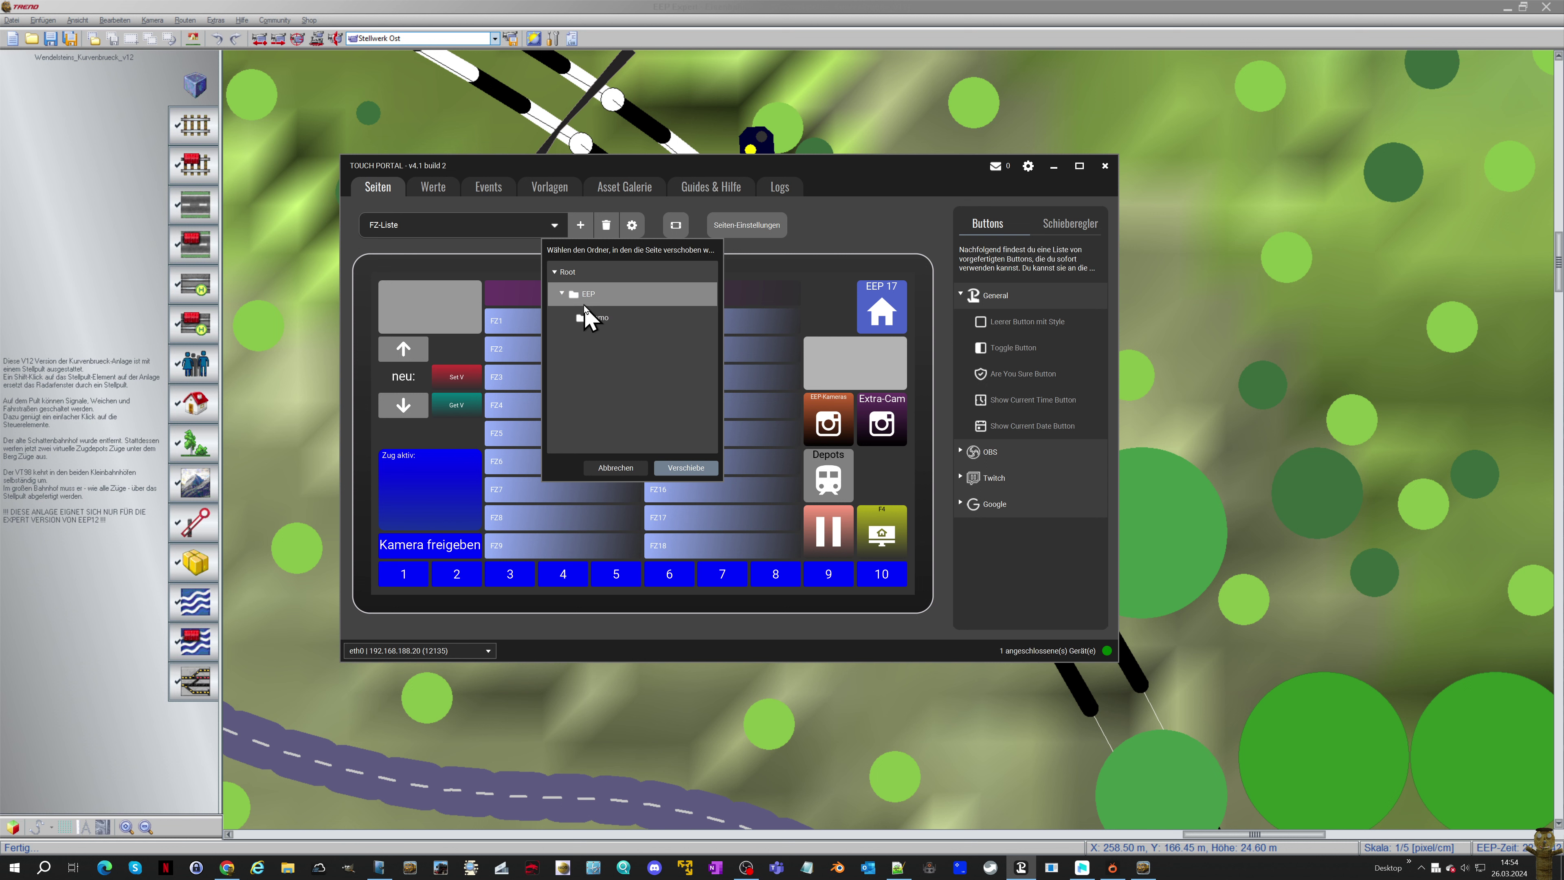
{"action": "left_click", "coordinate": [685, 470]}
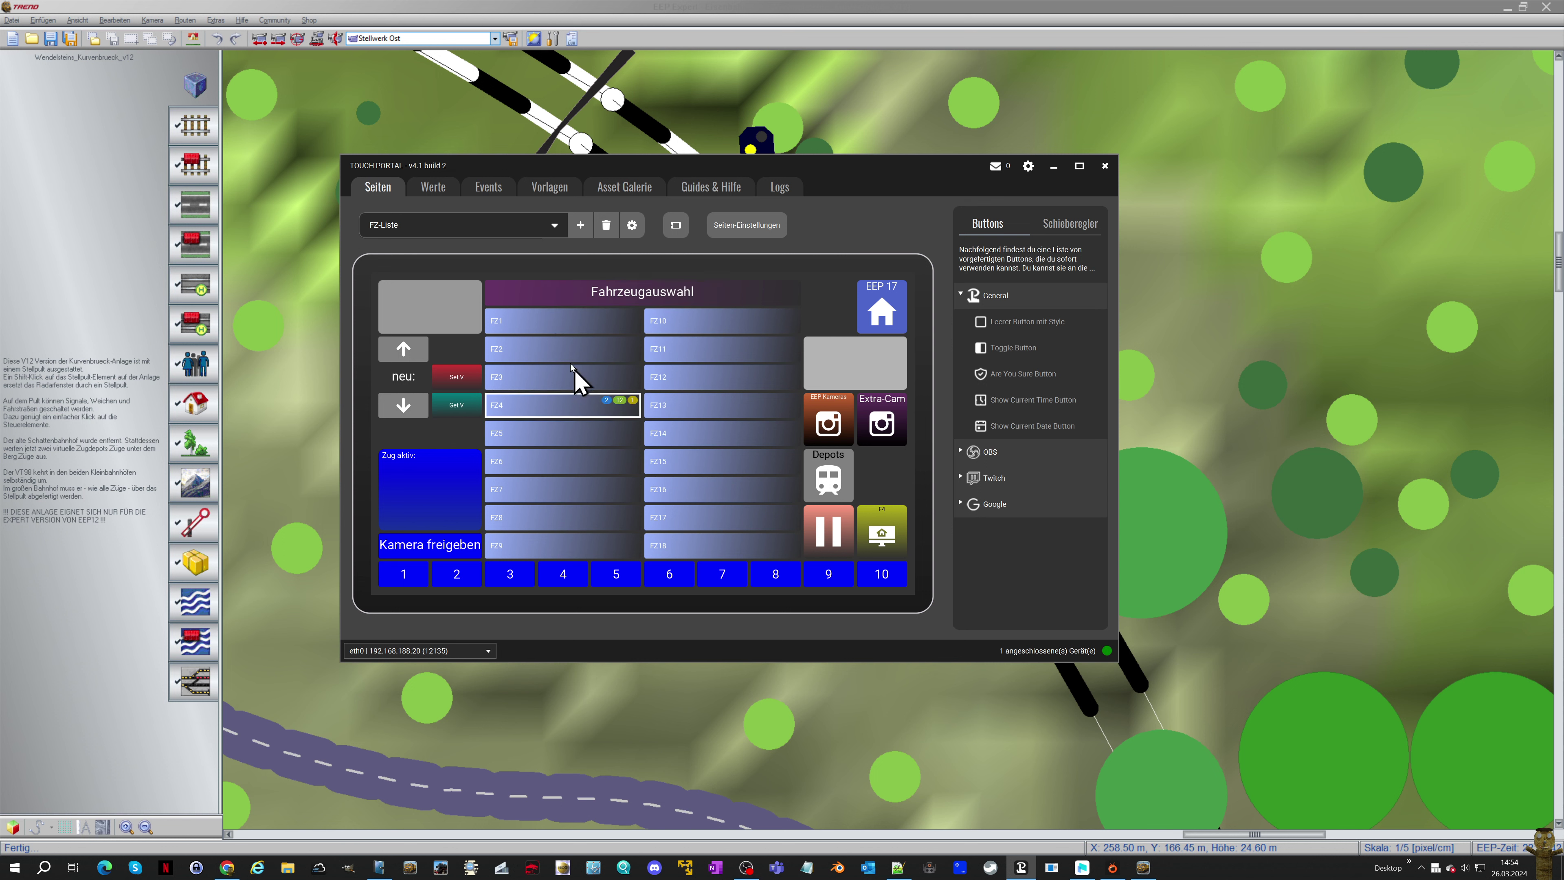
Open the Kameras page from the page list and move it into the EEP folder
{"action": "left_click", "coordinate": [454, 230]}
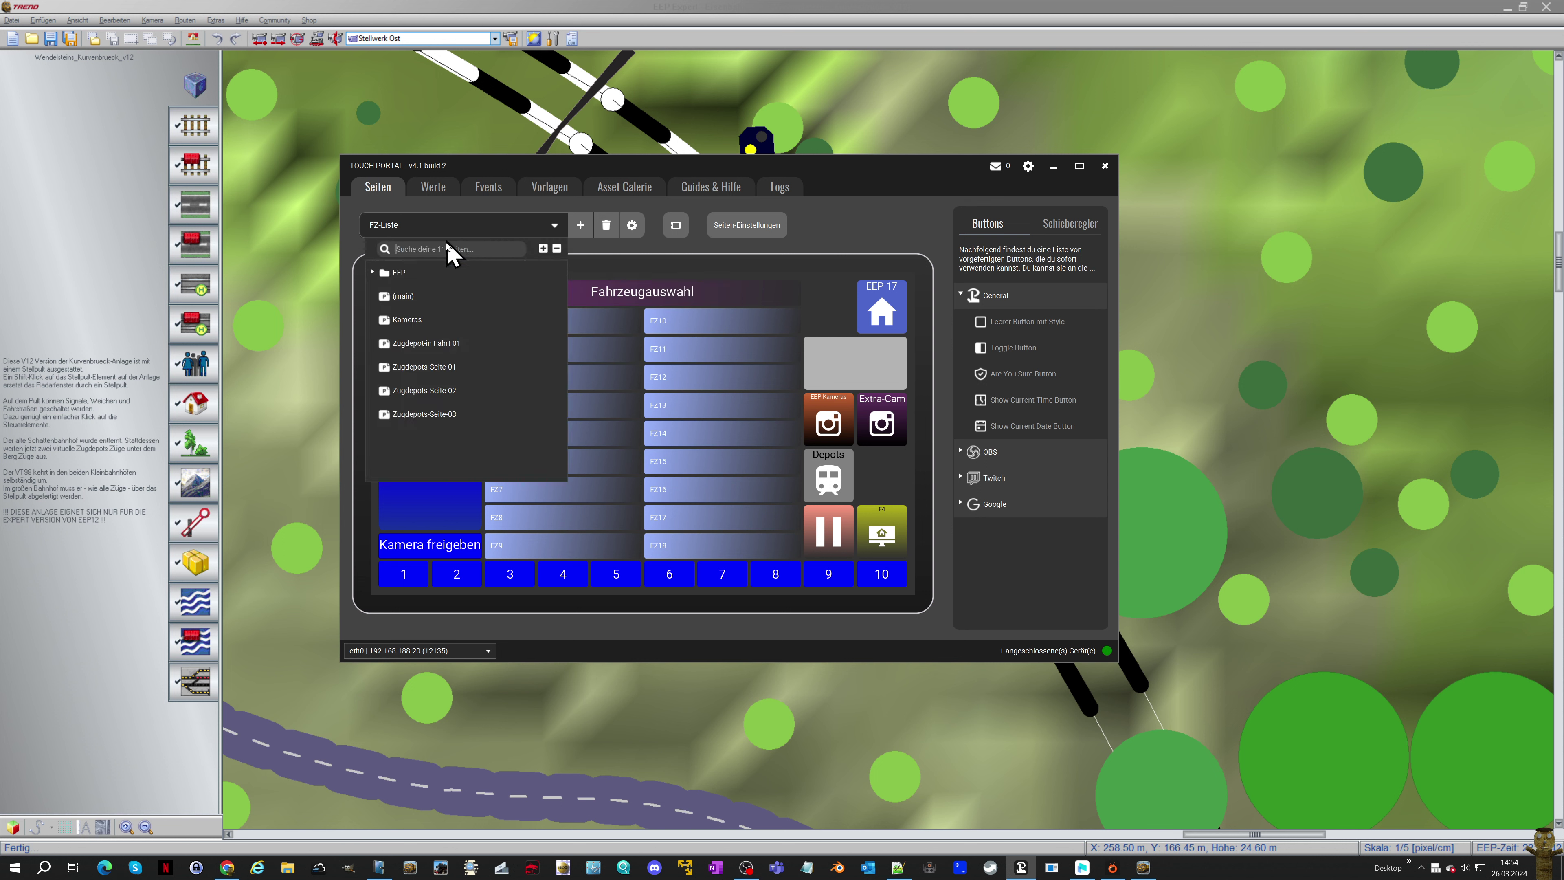
{"action": "left_click", "coordinate": [426, 319]}
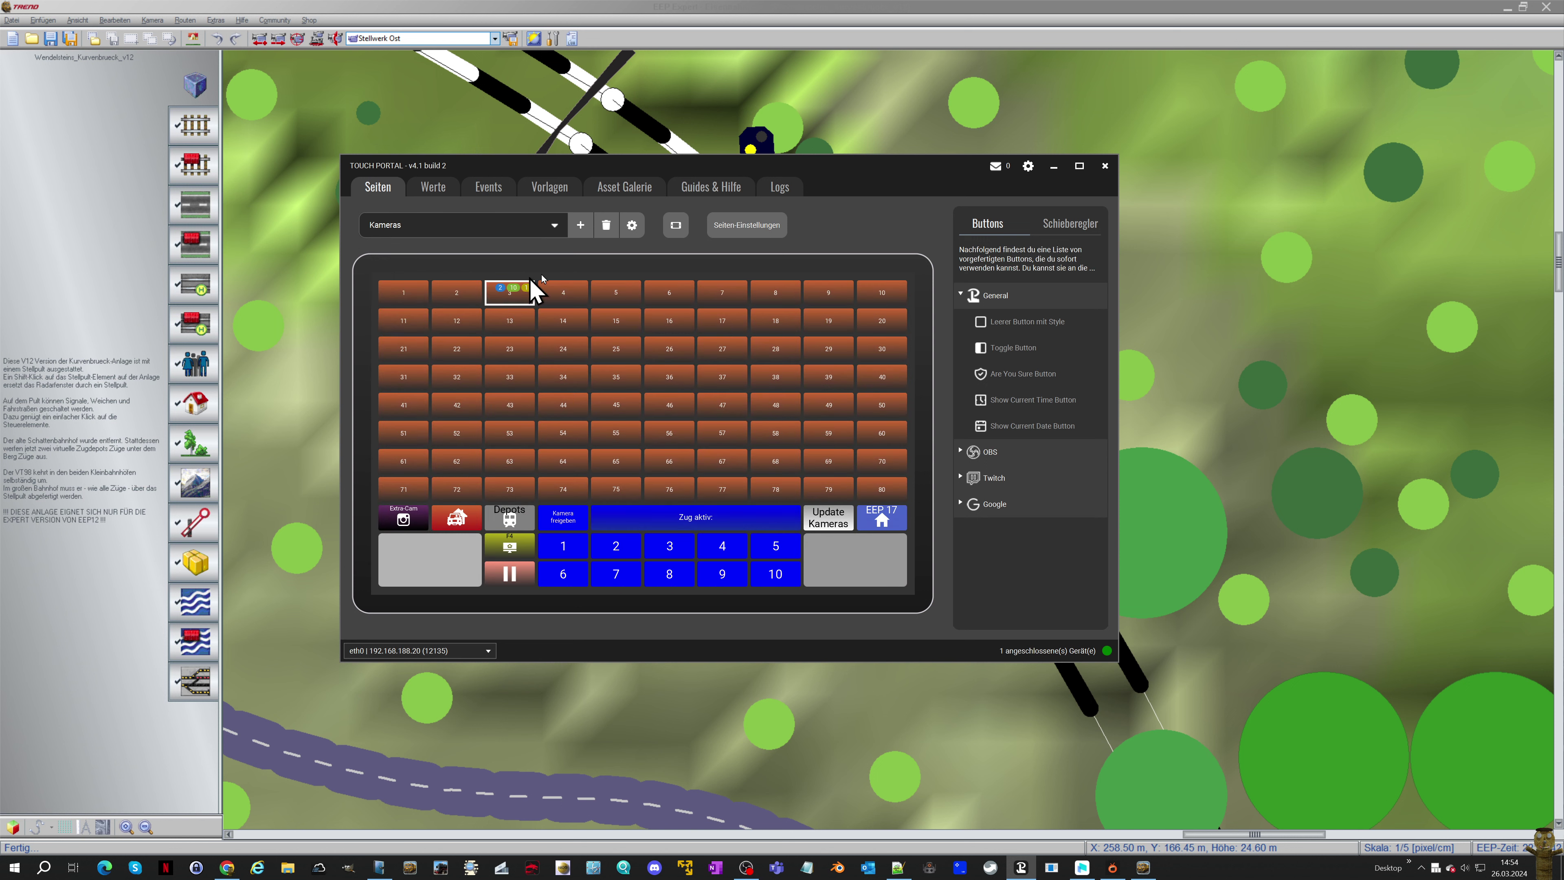
{"action": "left_click", "coordinate": [632, 226]}
{"action": "left_click", "coordinate": [628, 269]}
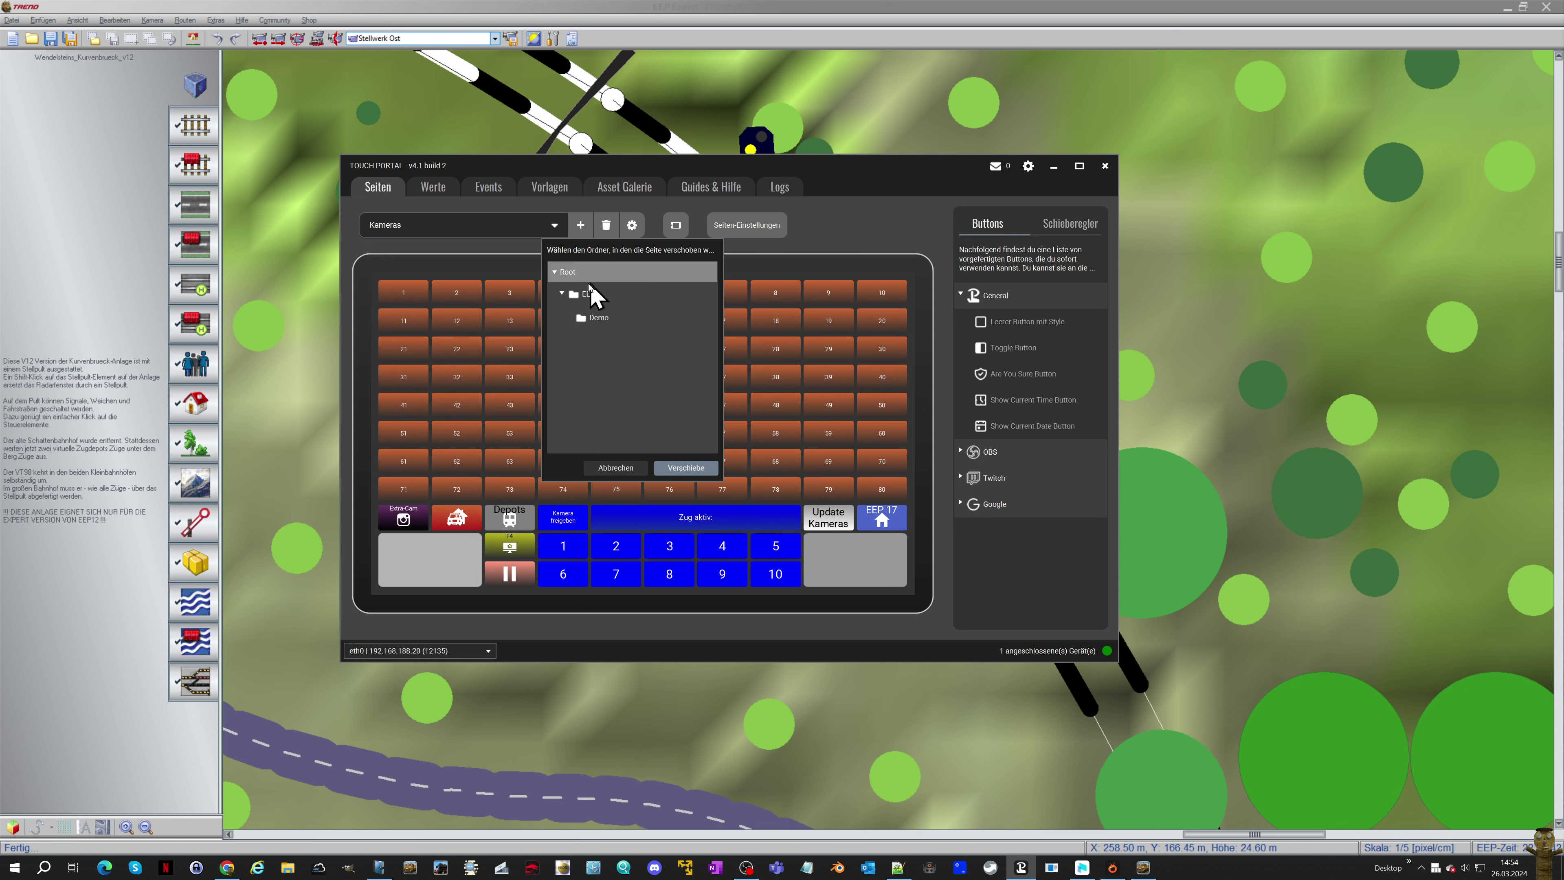
{"action": "left_click", "coordinate": [588, 294]}
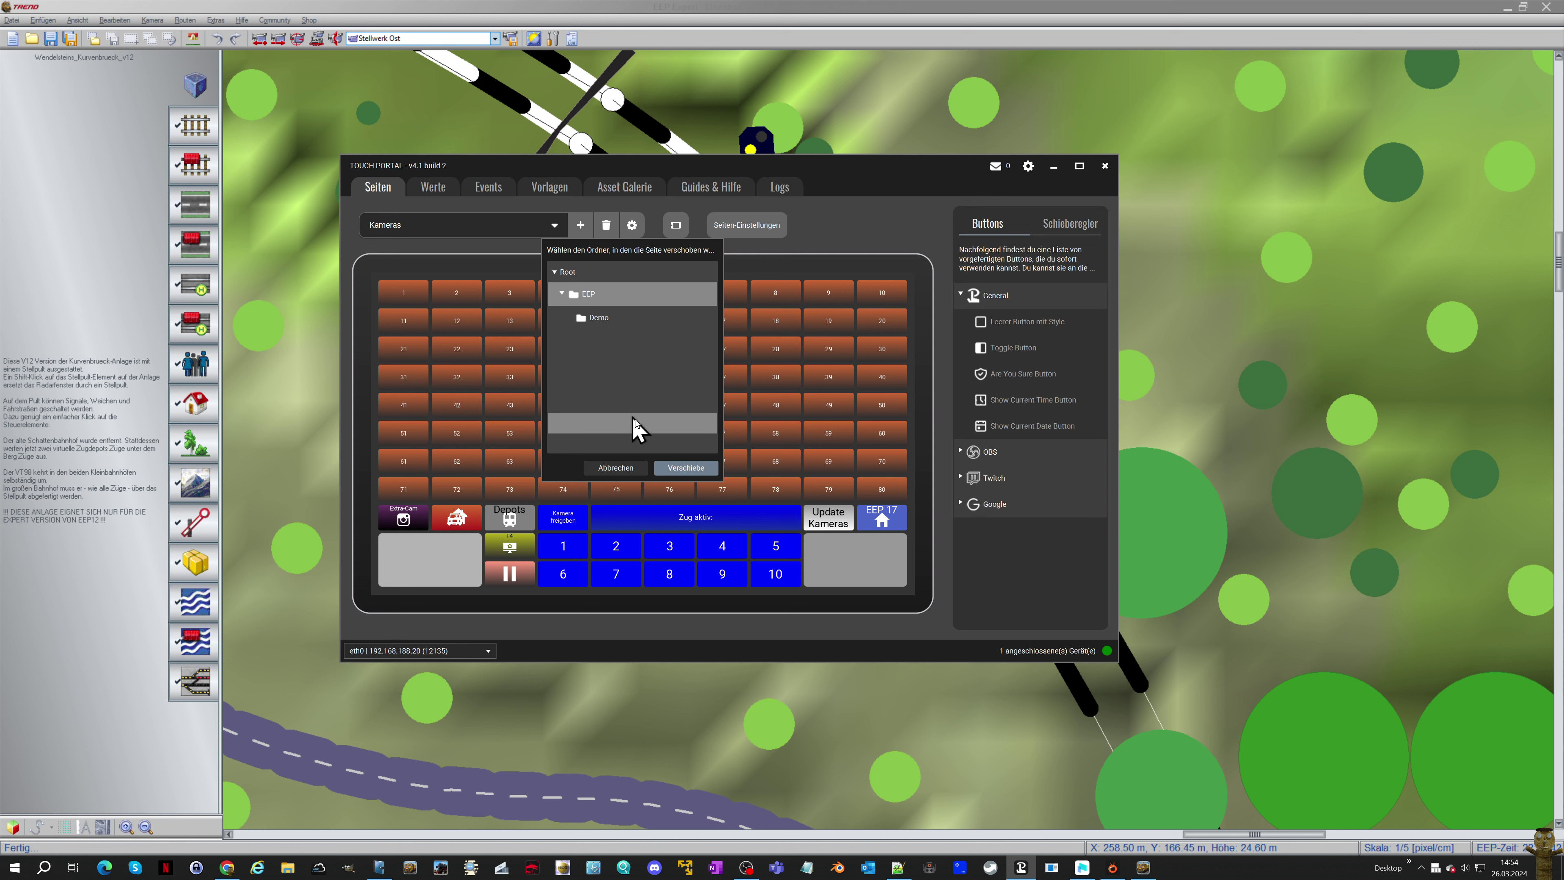
{"action": "left_click", "coordinate": [673, 468]}
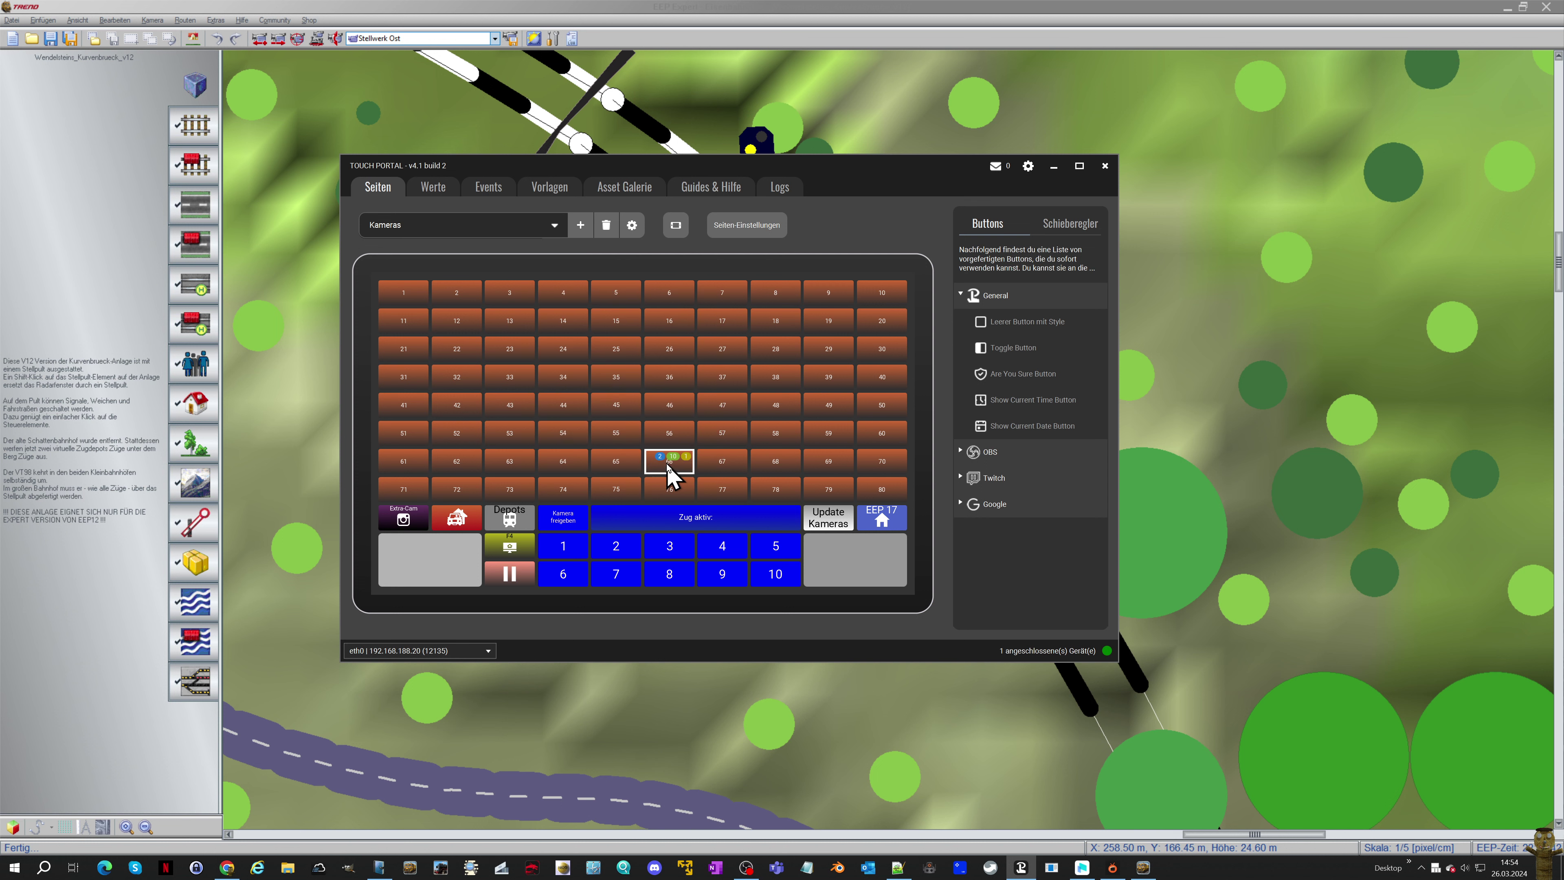
Open the Zugdepot-in Fahrt 01 page from the page list and move it into the EEP folder
{"action": "left_click", "coordinate": [416, 229]}
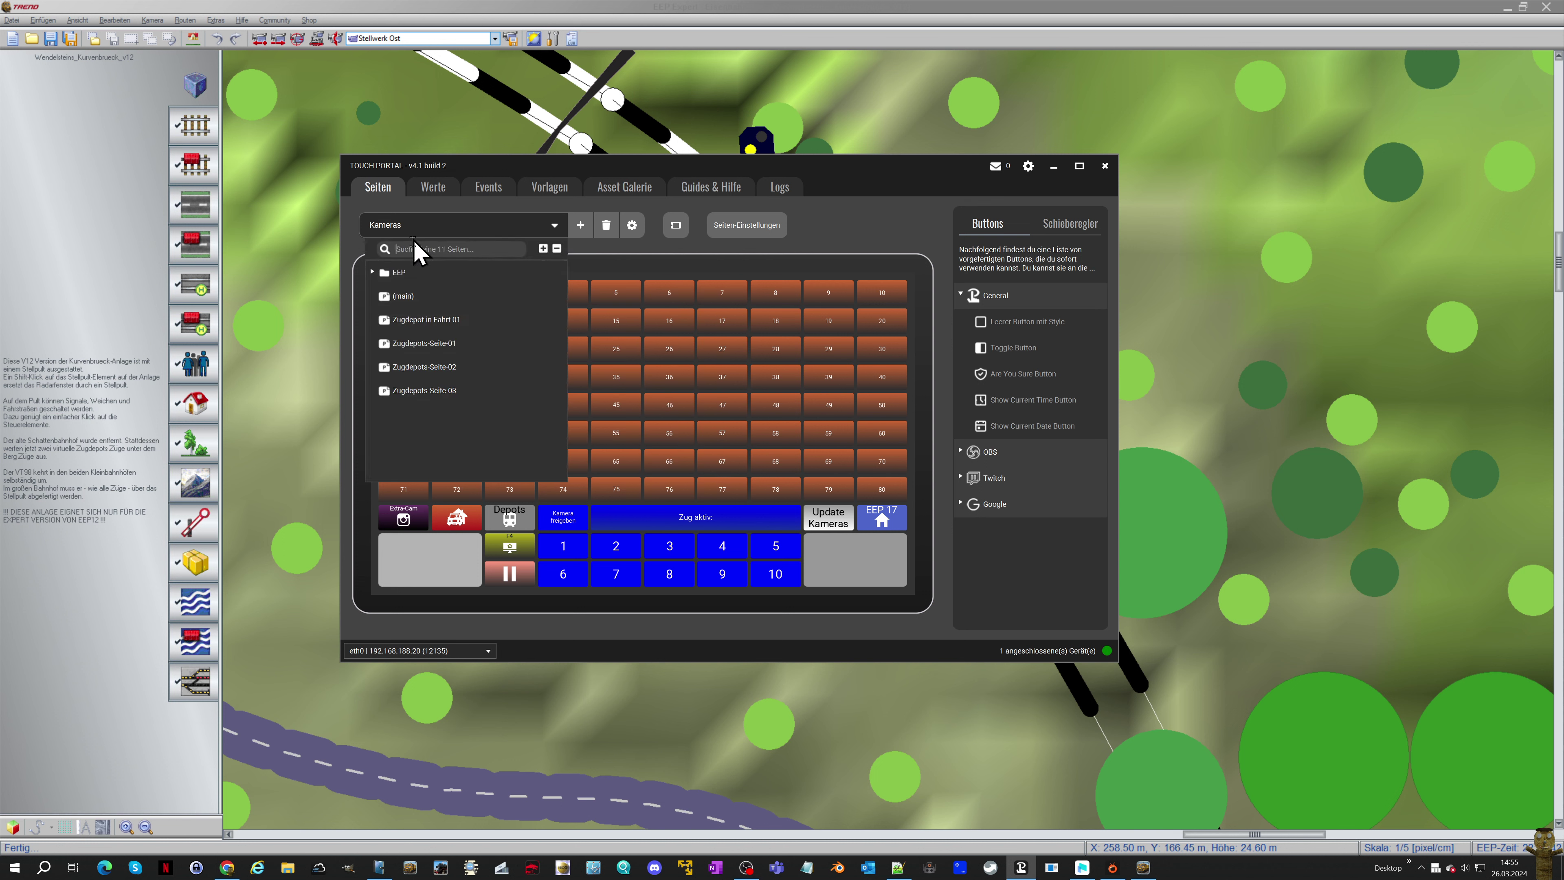
{"action": "left_click", "coordinate": [417, 320]}
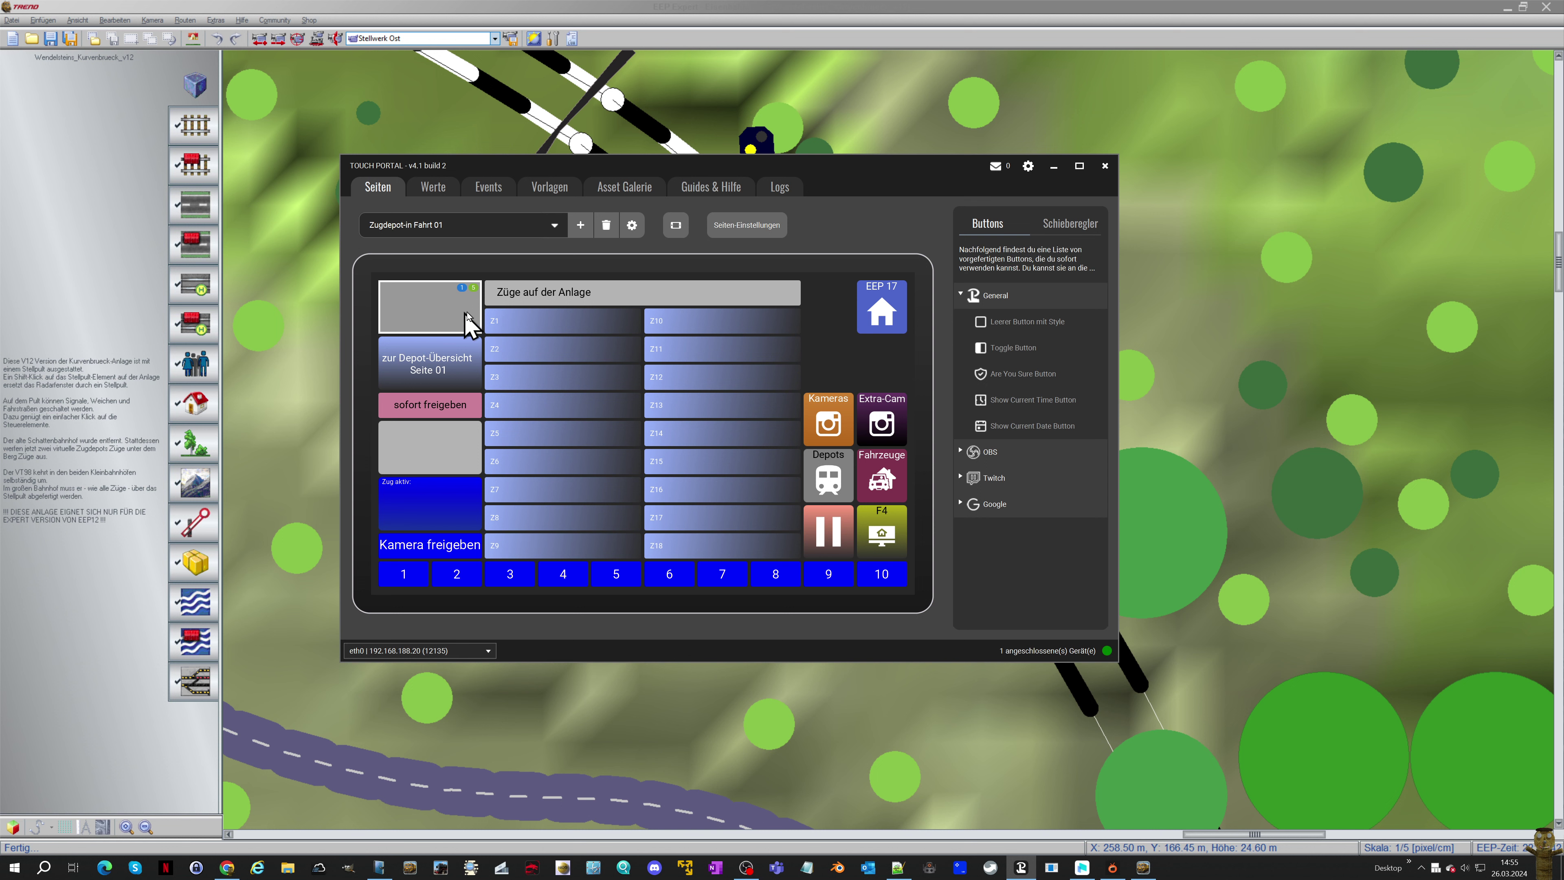
{"action": "left_click", "coordinate": [629, 228]}
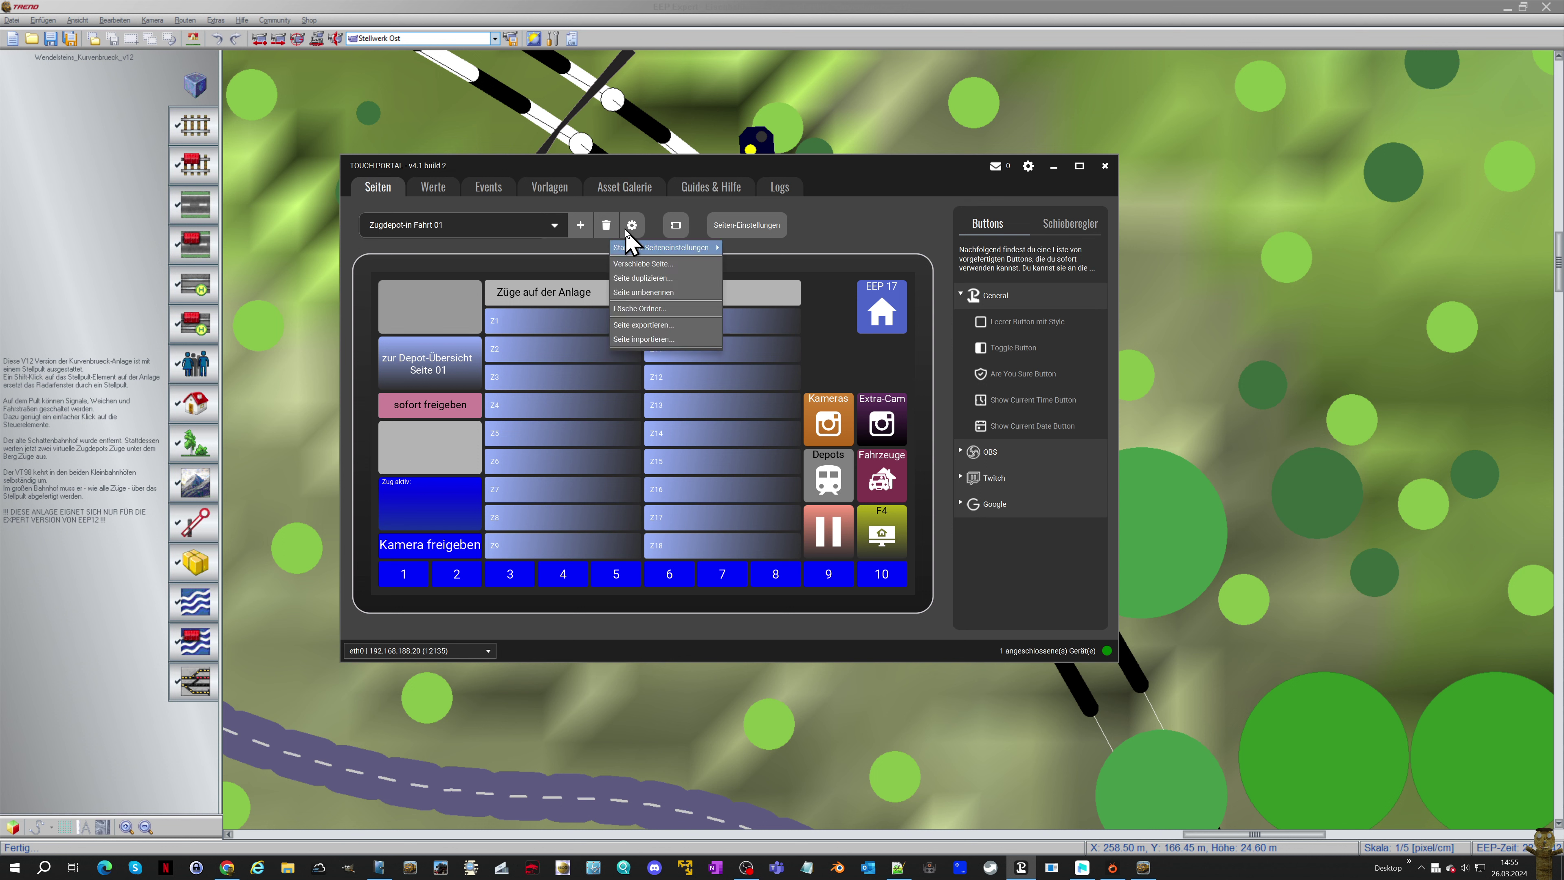
{"action": "left_click", "coordinate": [633, 263]}
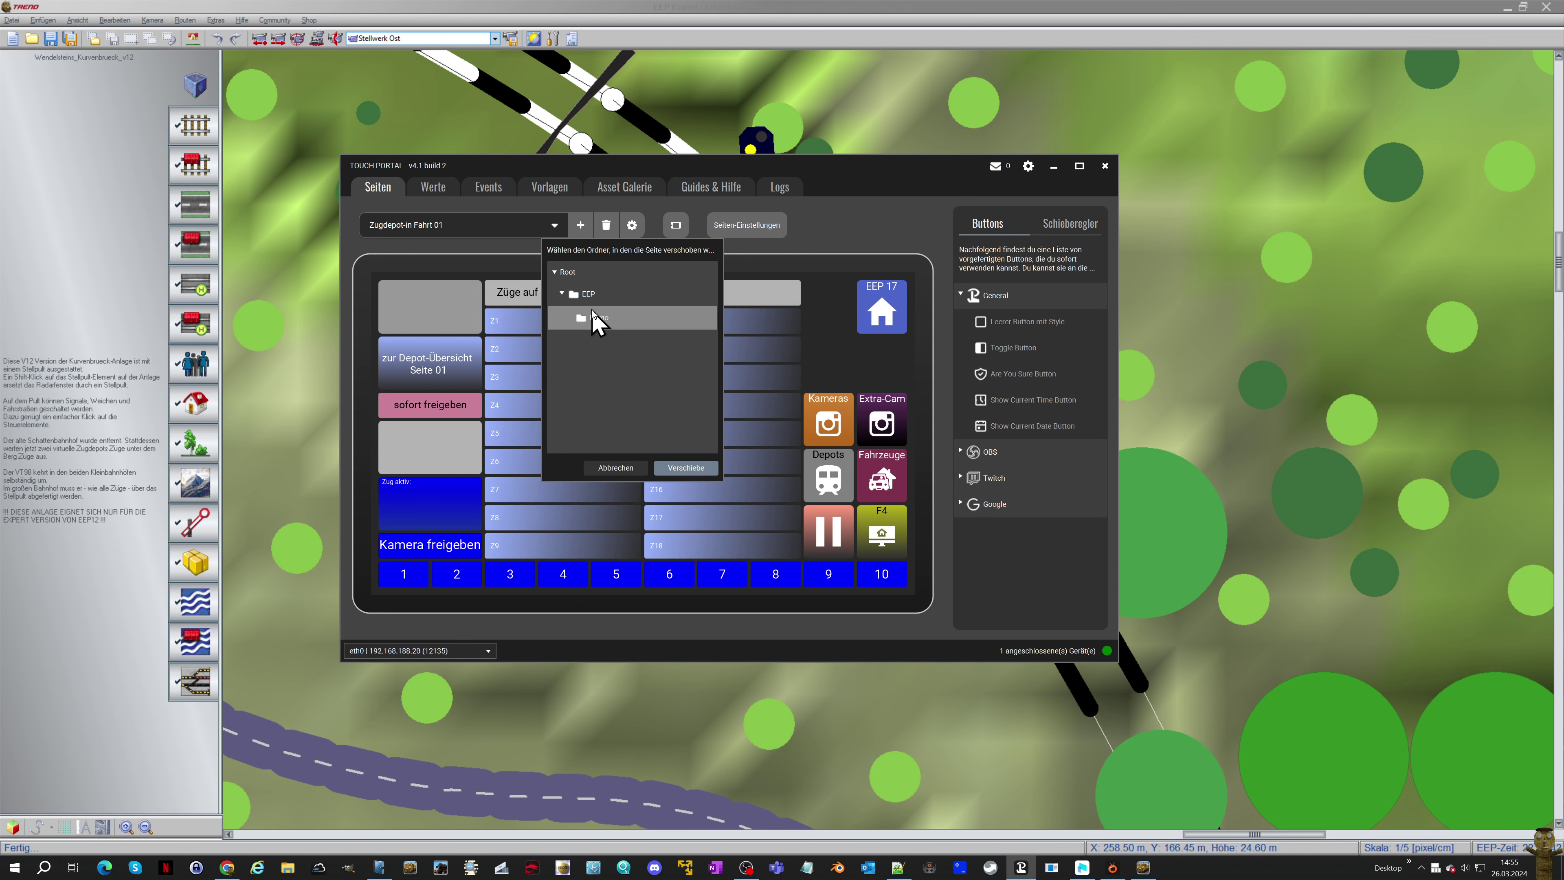
{"action": "left_click", "coordinate": [686, 471]}
Open the Zugdepots-Seite-01 page from the page list and move it into the EEP folder
{"action": "left_click", "coordinate": [425, 226]}
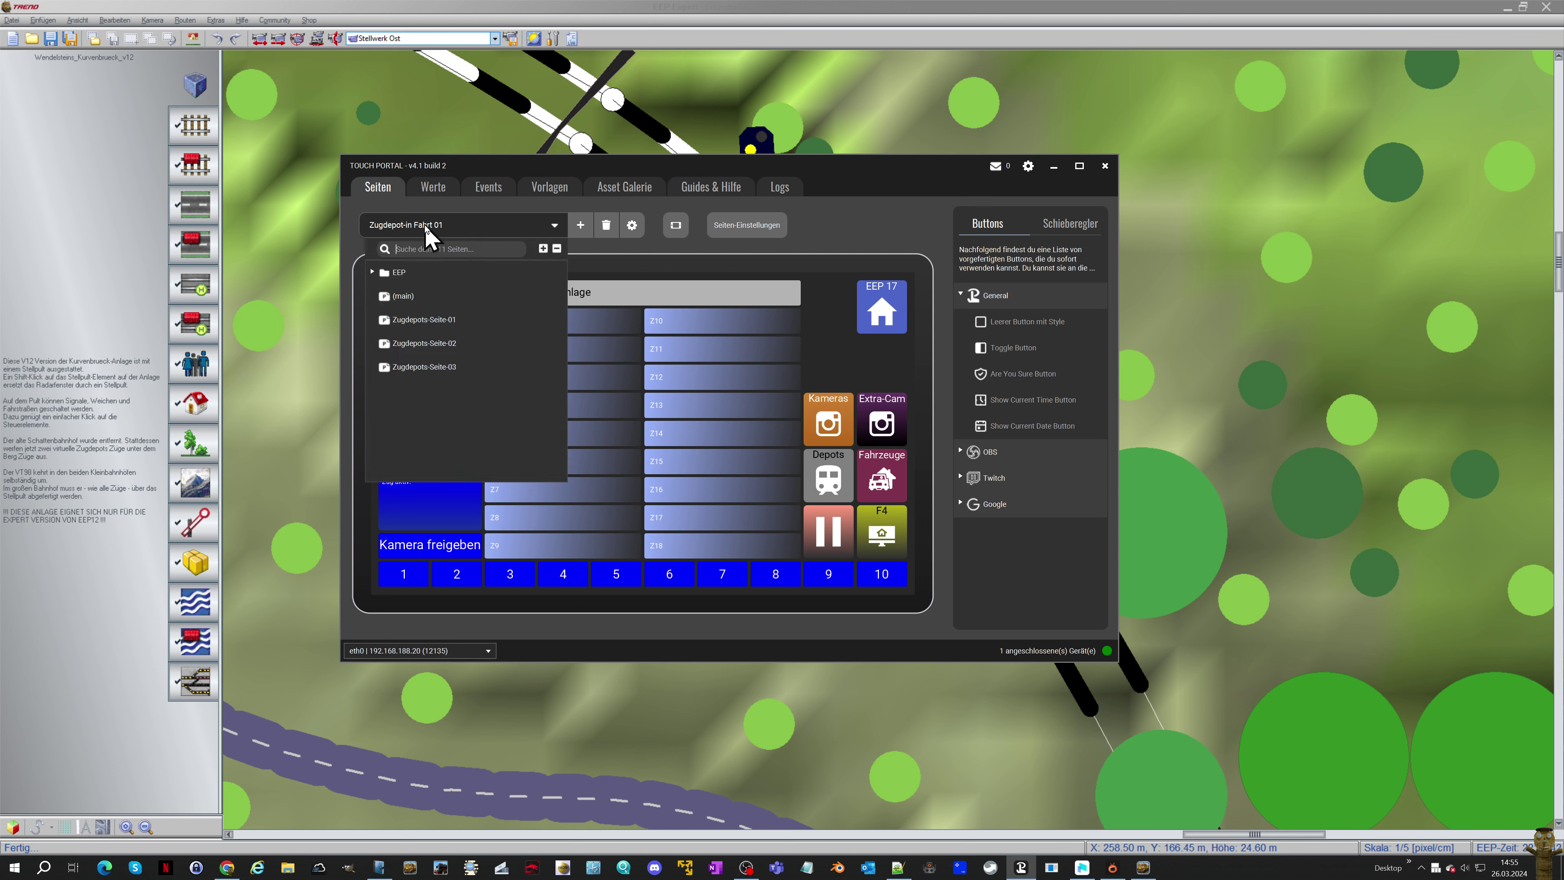
{"action": "left_click", "coordinate": [422, 324]}
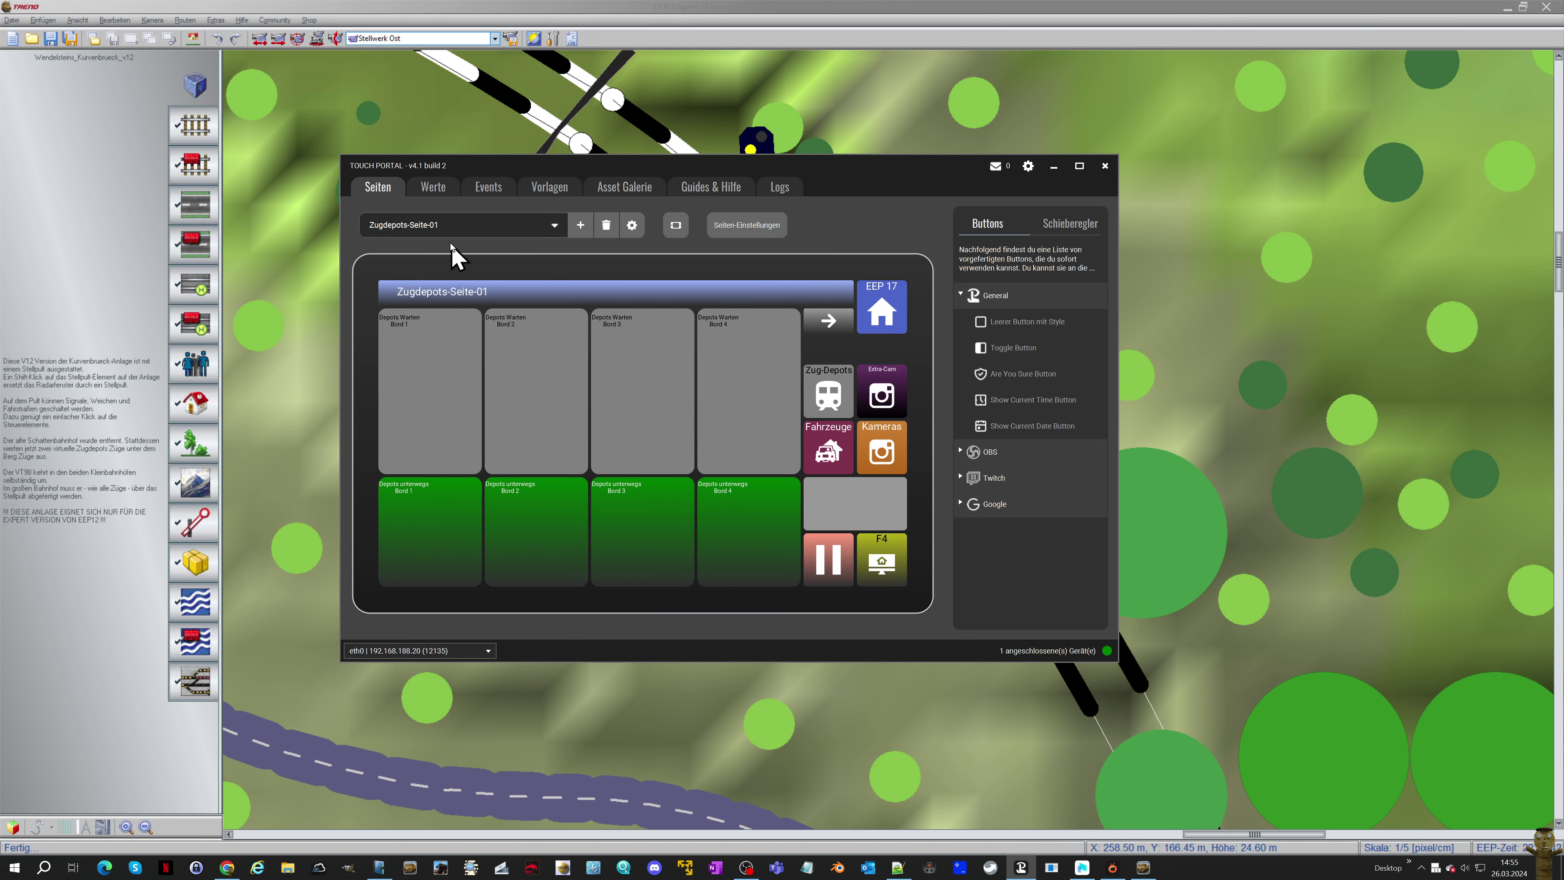
{"action": "left_click", "coordinate": [631, 226]}
{"action": "left_click", "coordinate": [627, 258]}
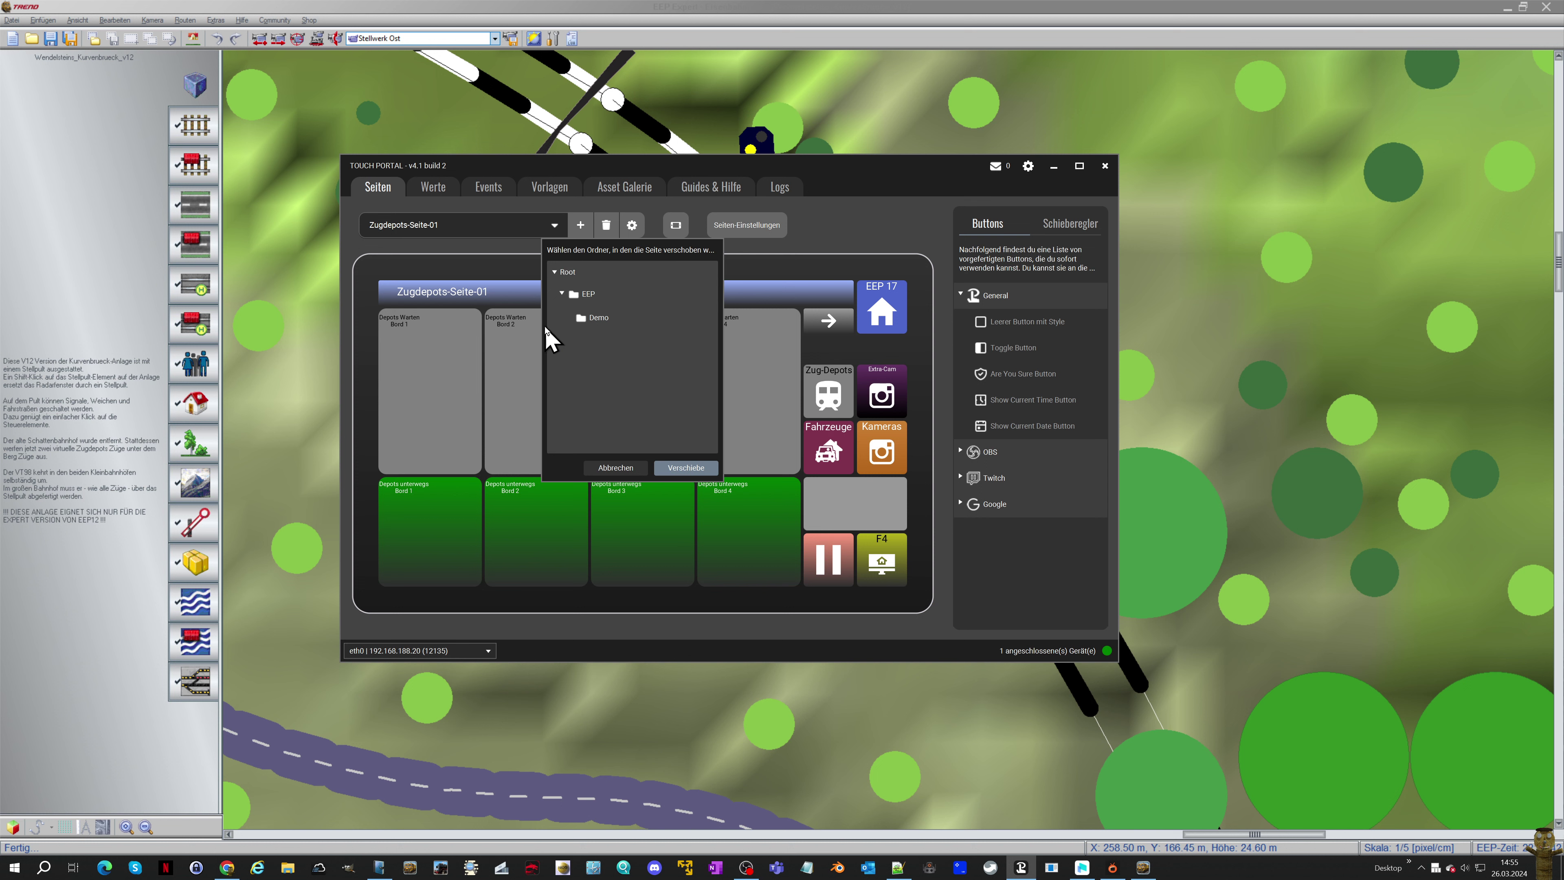
{"action": "left_click", "coordinate": [685, 469]}
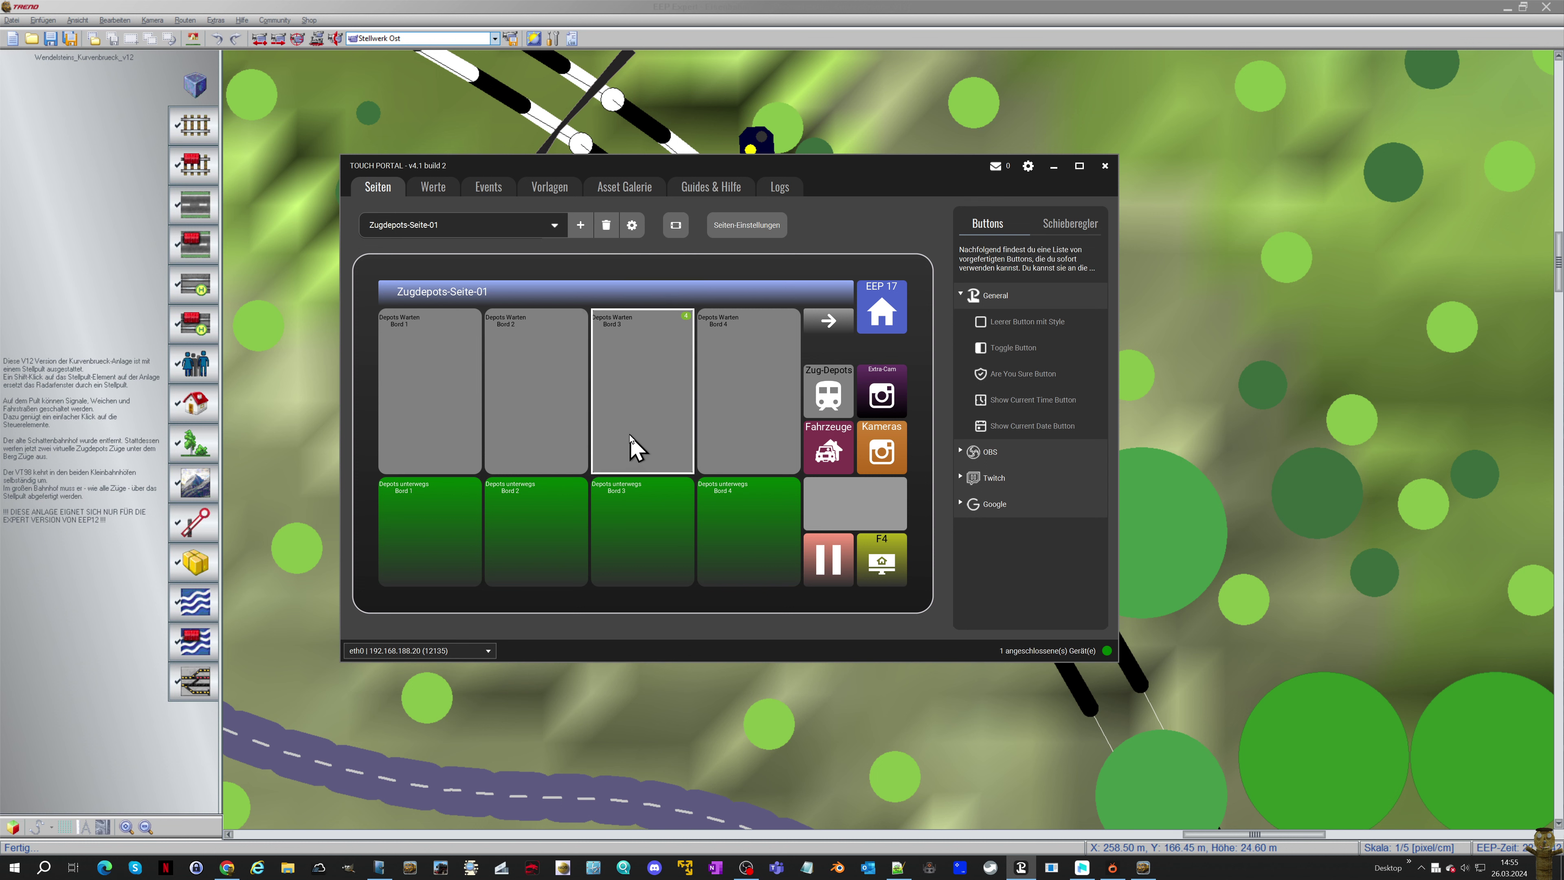
Open the Zugdepots-Seite-02 page from the page list and move it into the EEP folder
{"action": "left_click", "coordinate": [452, 231]}
{"action": "left_click", "coordinate": [426, 328]}
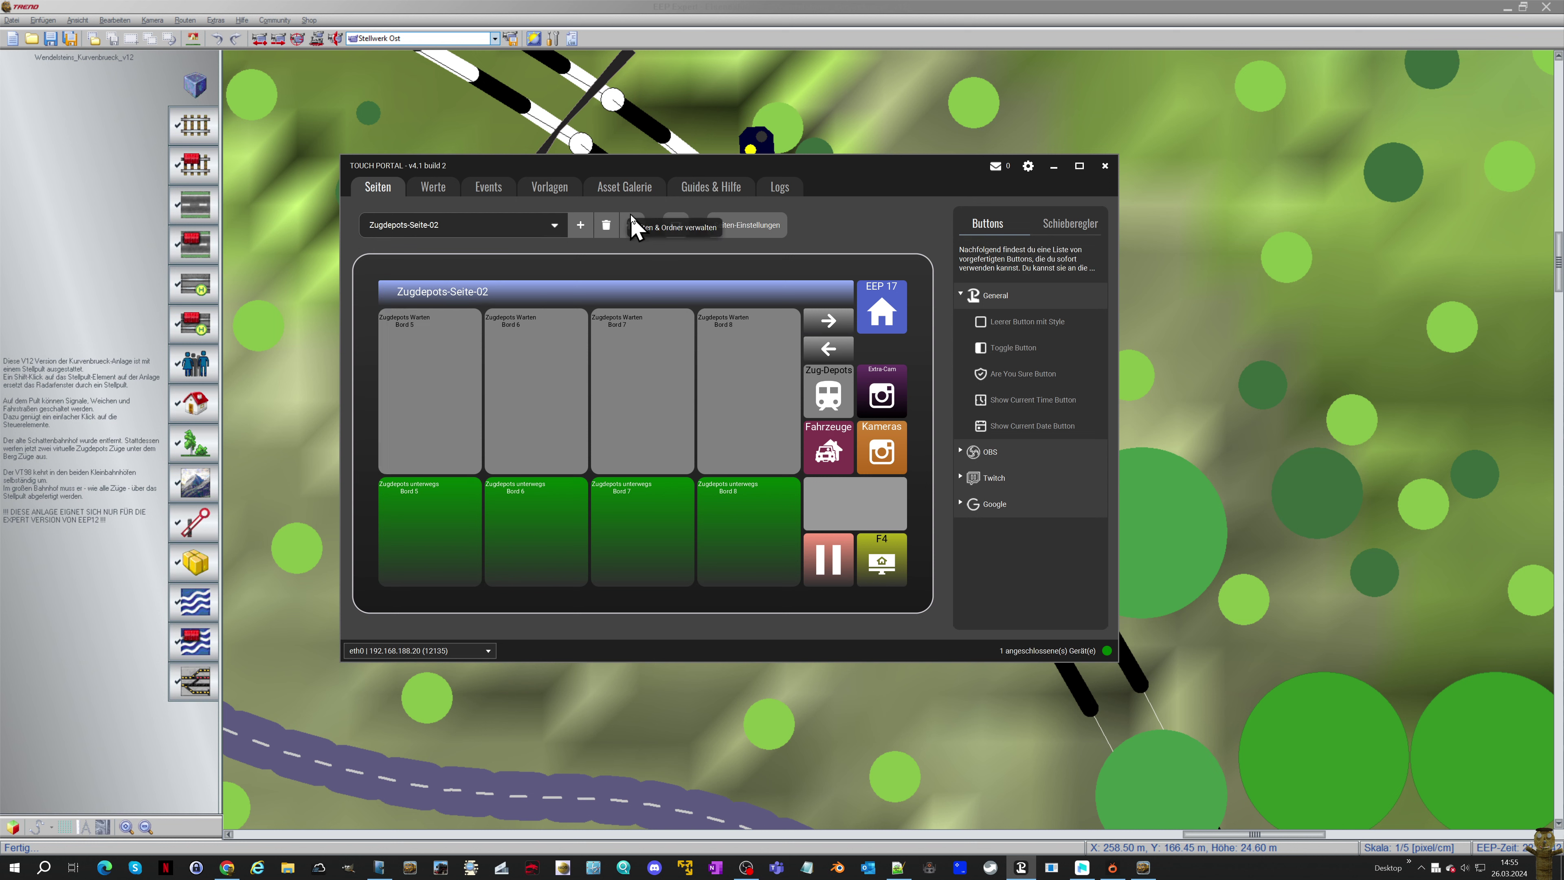
{"action": "left_click", "coordinate": [632, 229]}
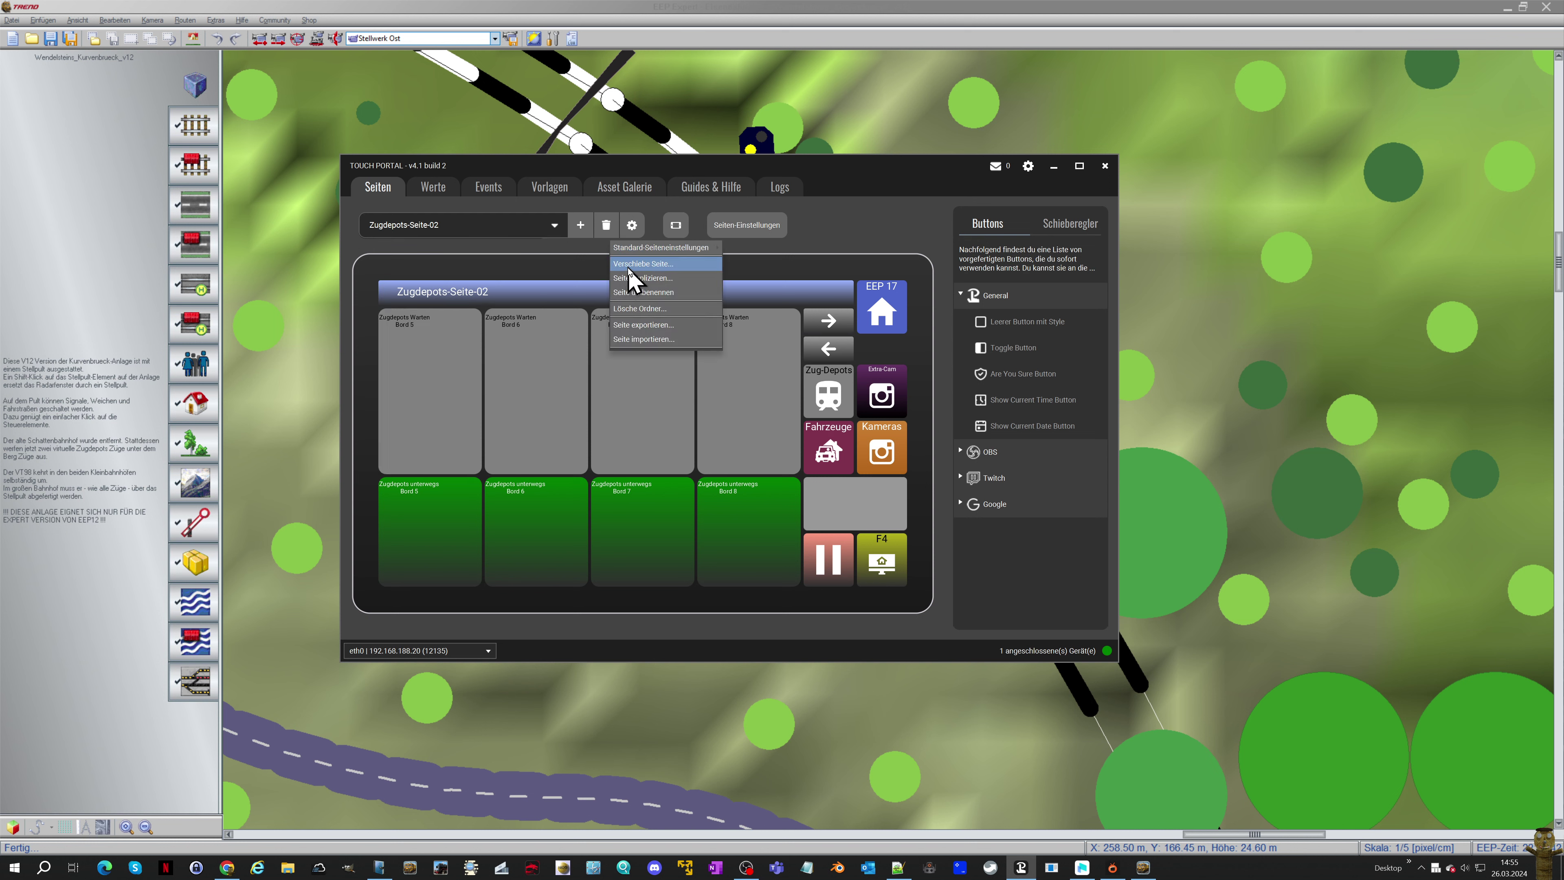
{"action": "left_click", "coordinate": [628, 266]}
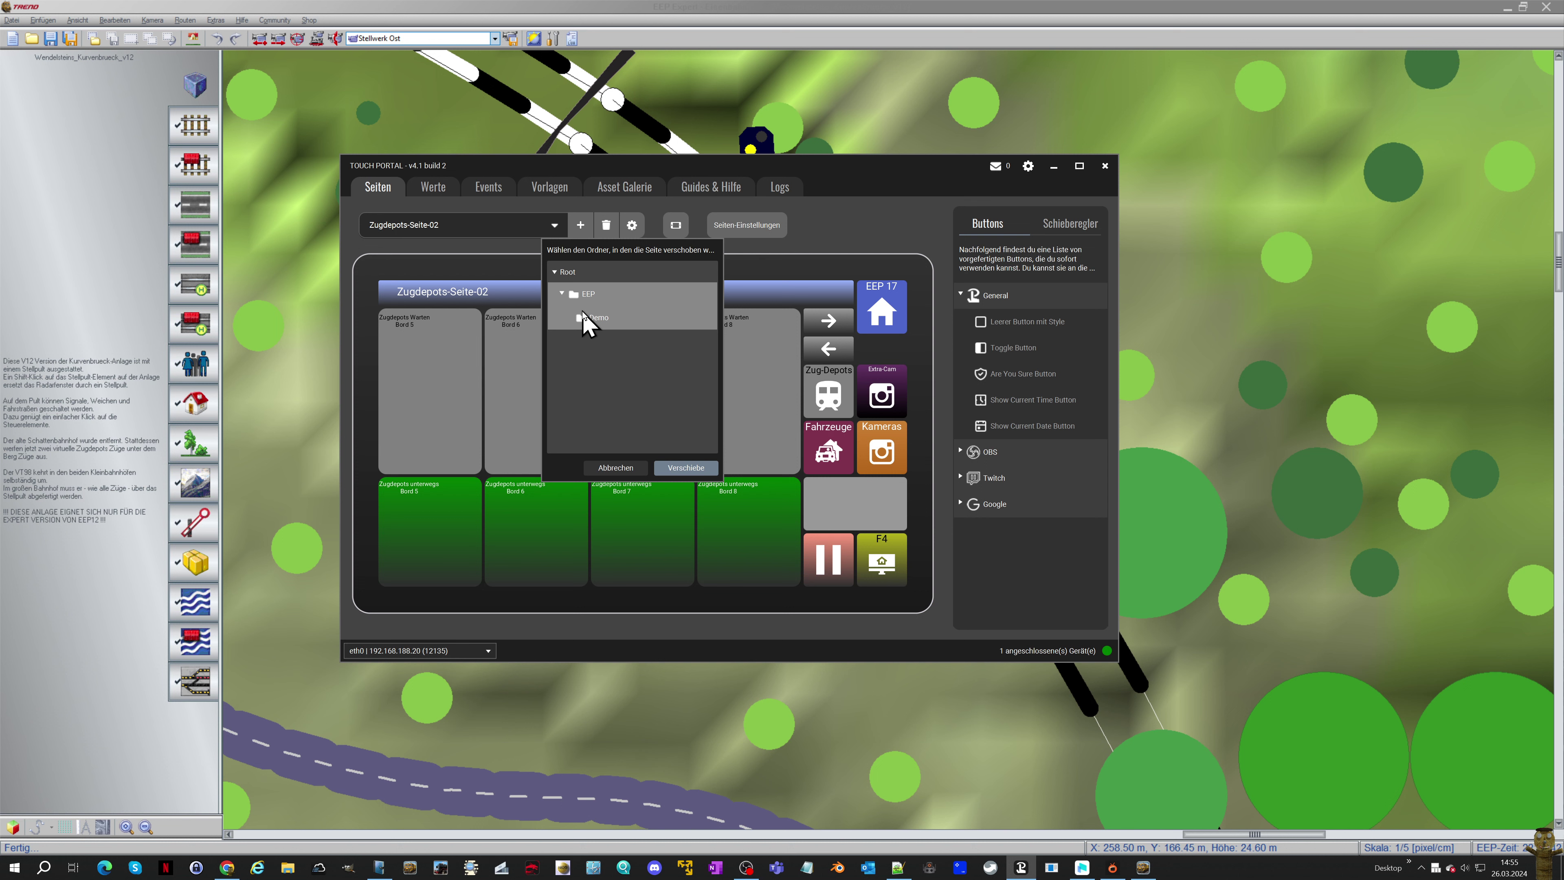
{"action": "left_click", "coordinate": [686, 468]}
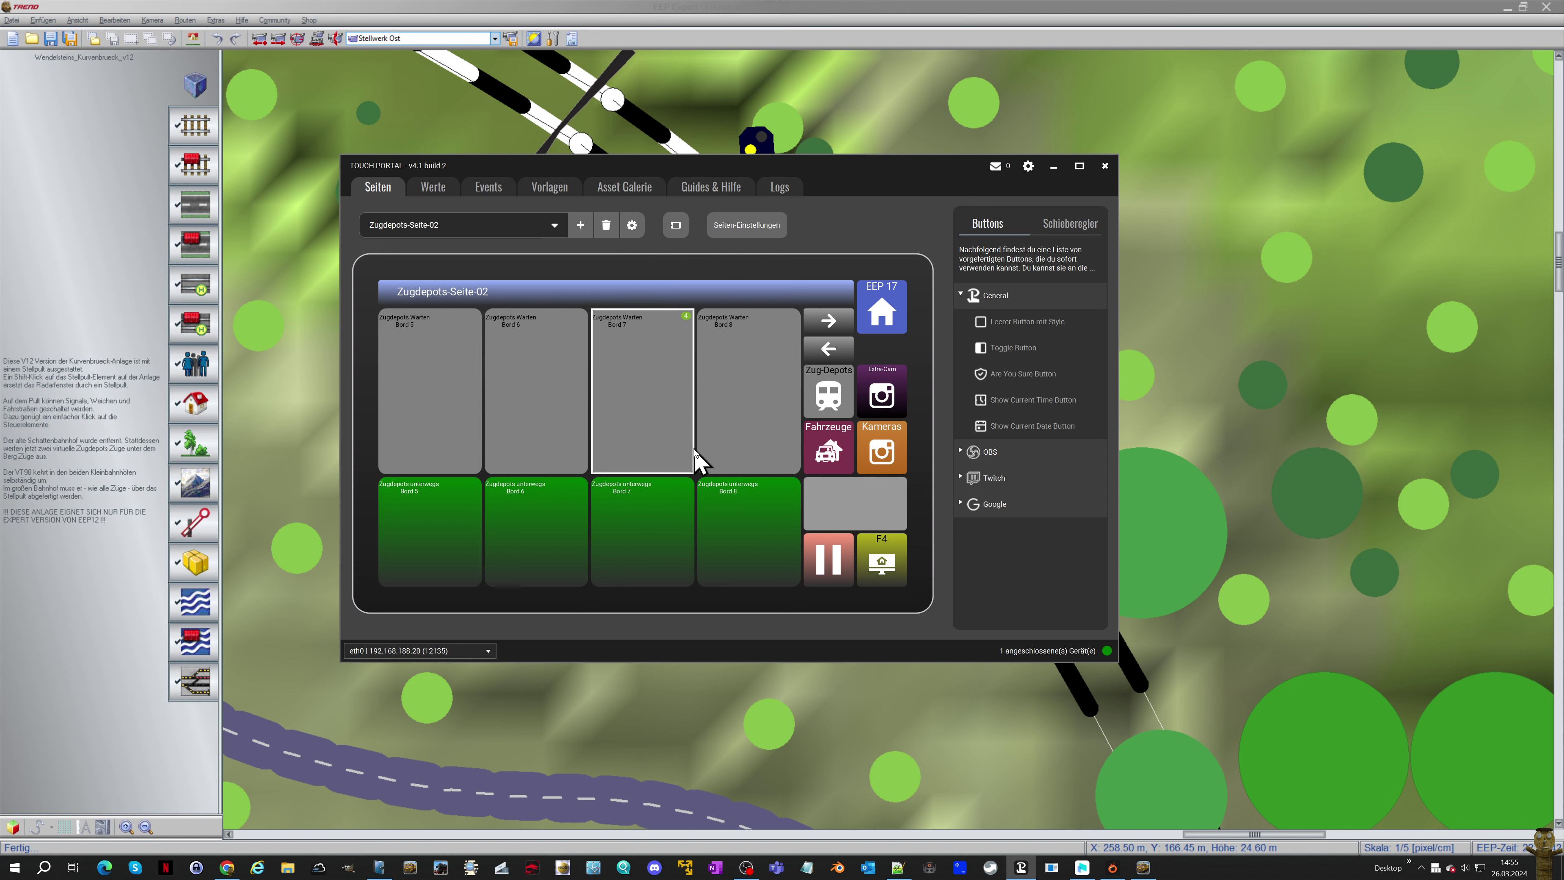
Open the Zugdepots-Seite-03 page from the page list and move it into the EEP folder
{"action": "left_click", "coordinate": [451, 237]}
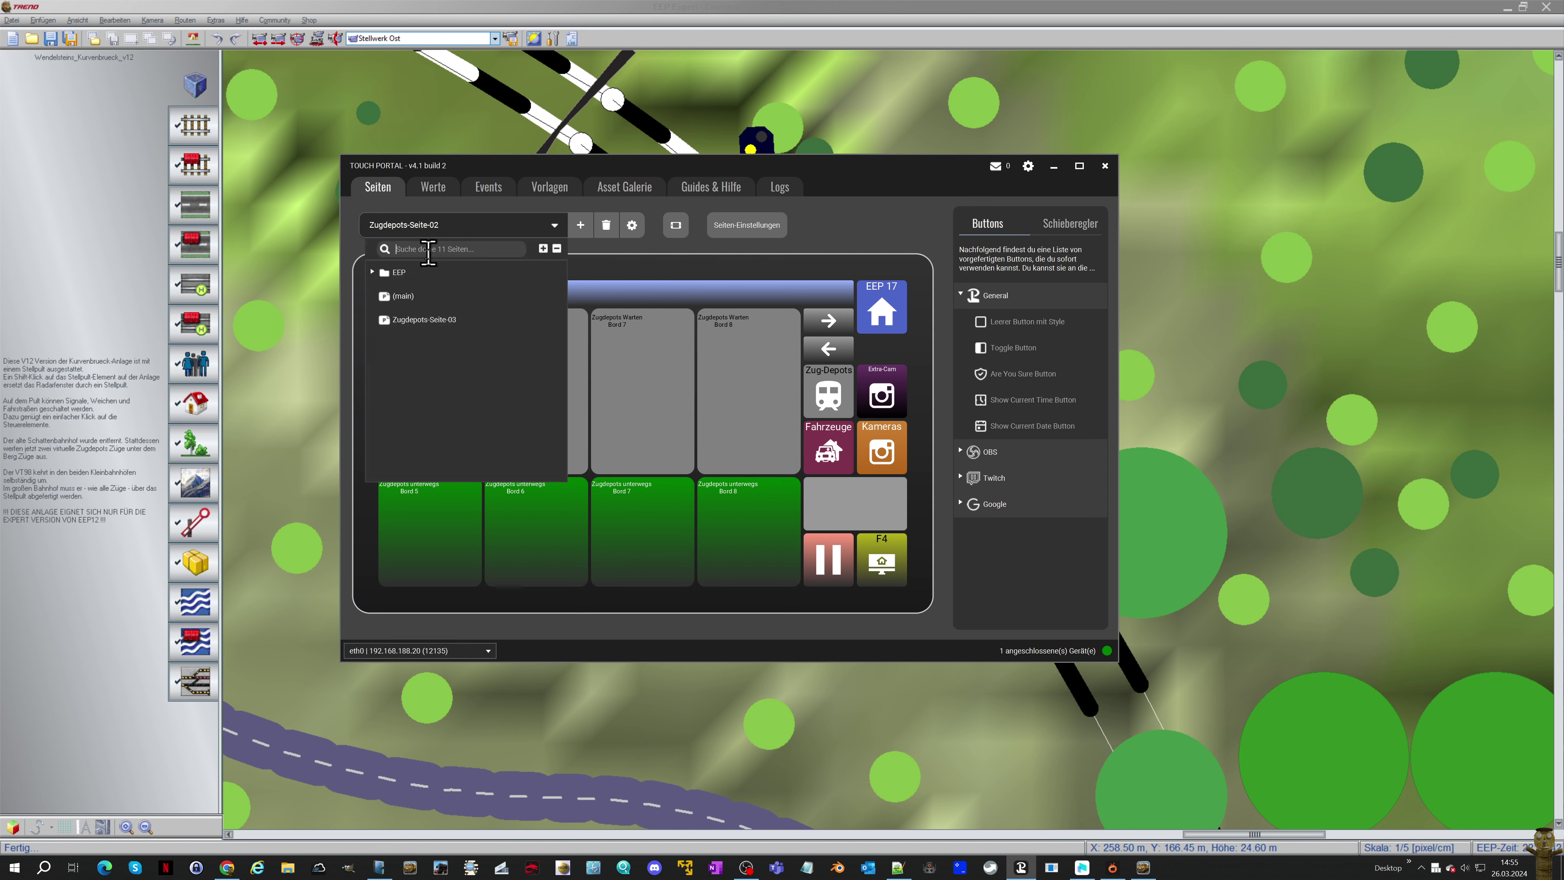
{"action": "left_click", "coordinate": [409, 321]}
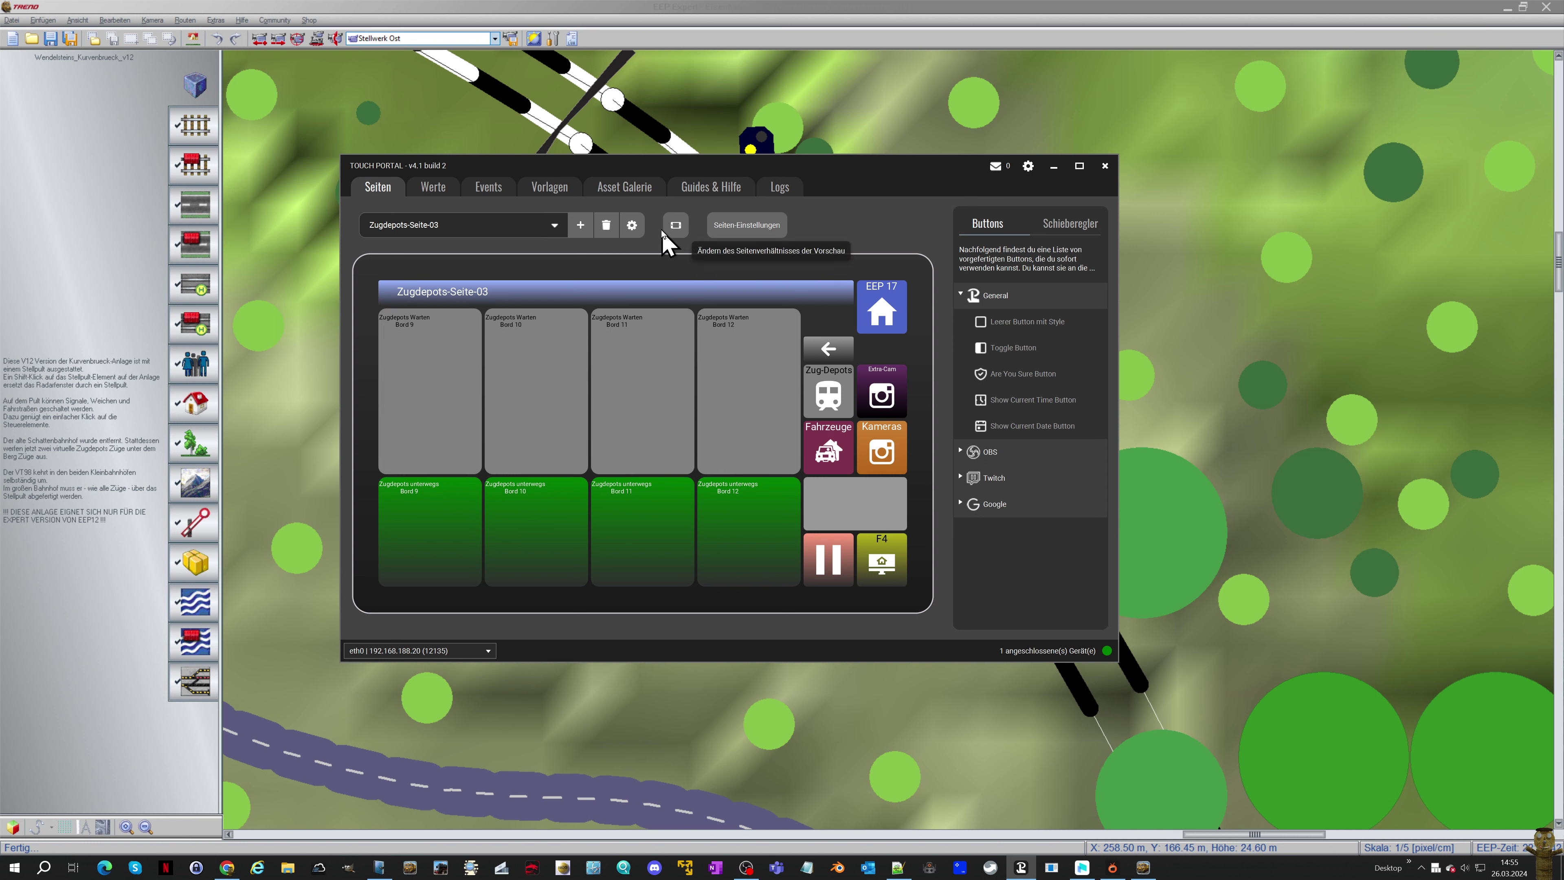
{"action": "left_click", "coordinate": [633, 226]}
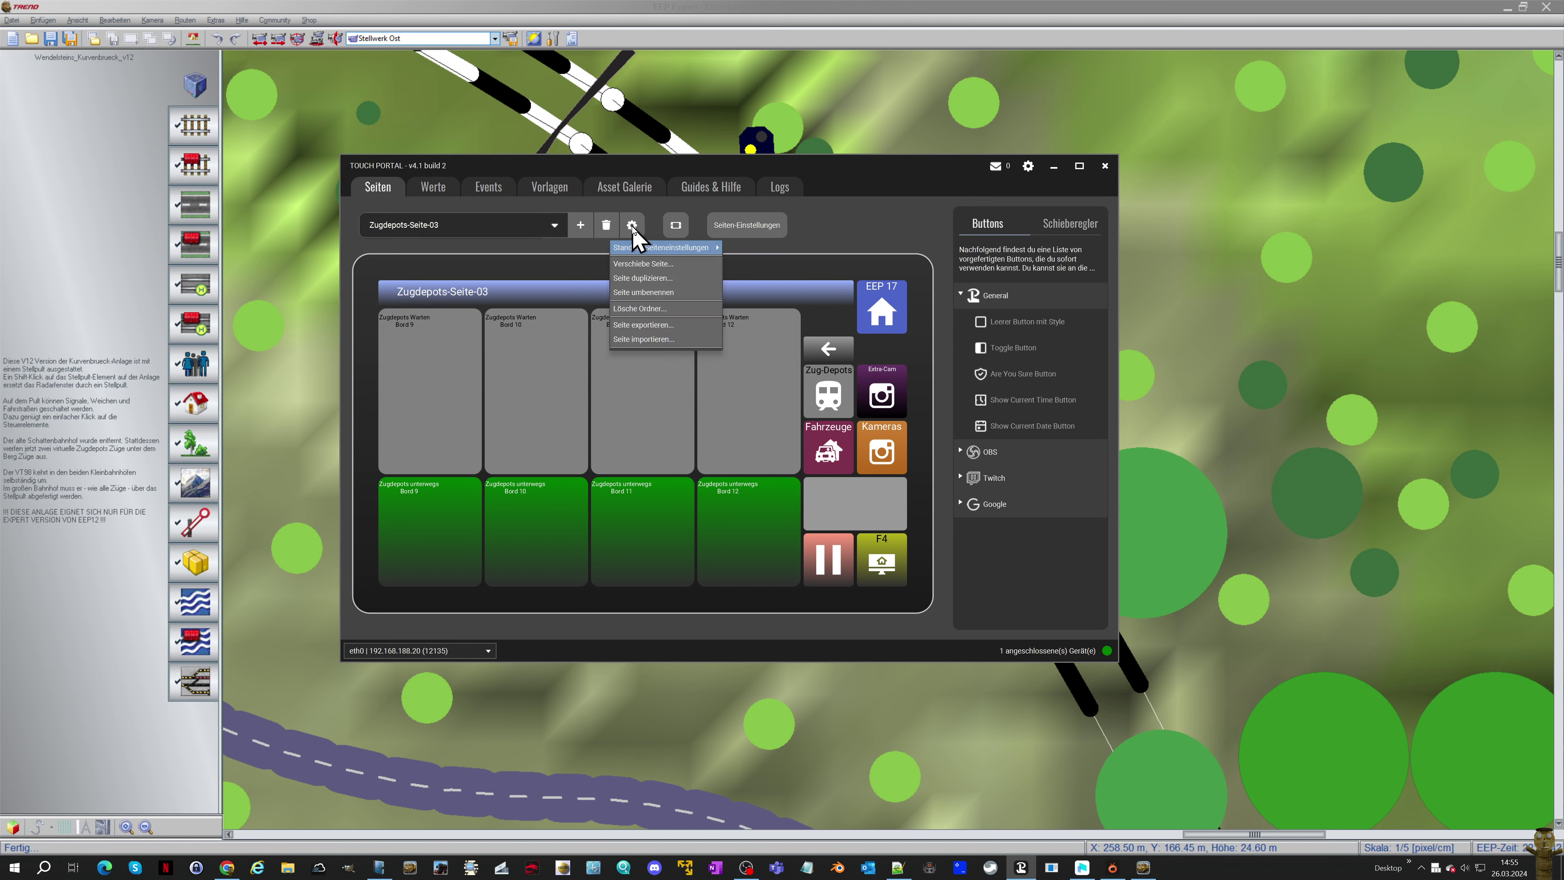
{"action": "left_click", "coordinate": [637, 263]}
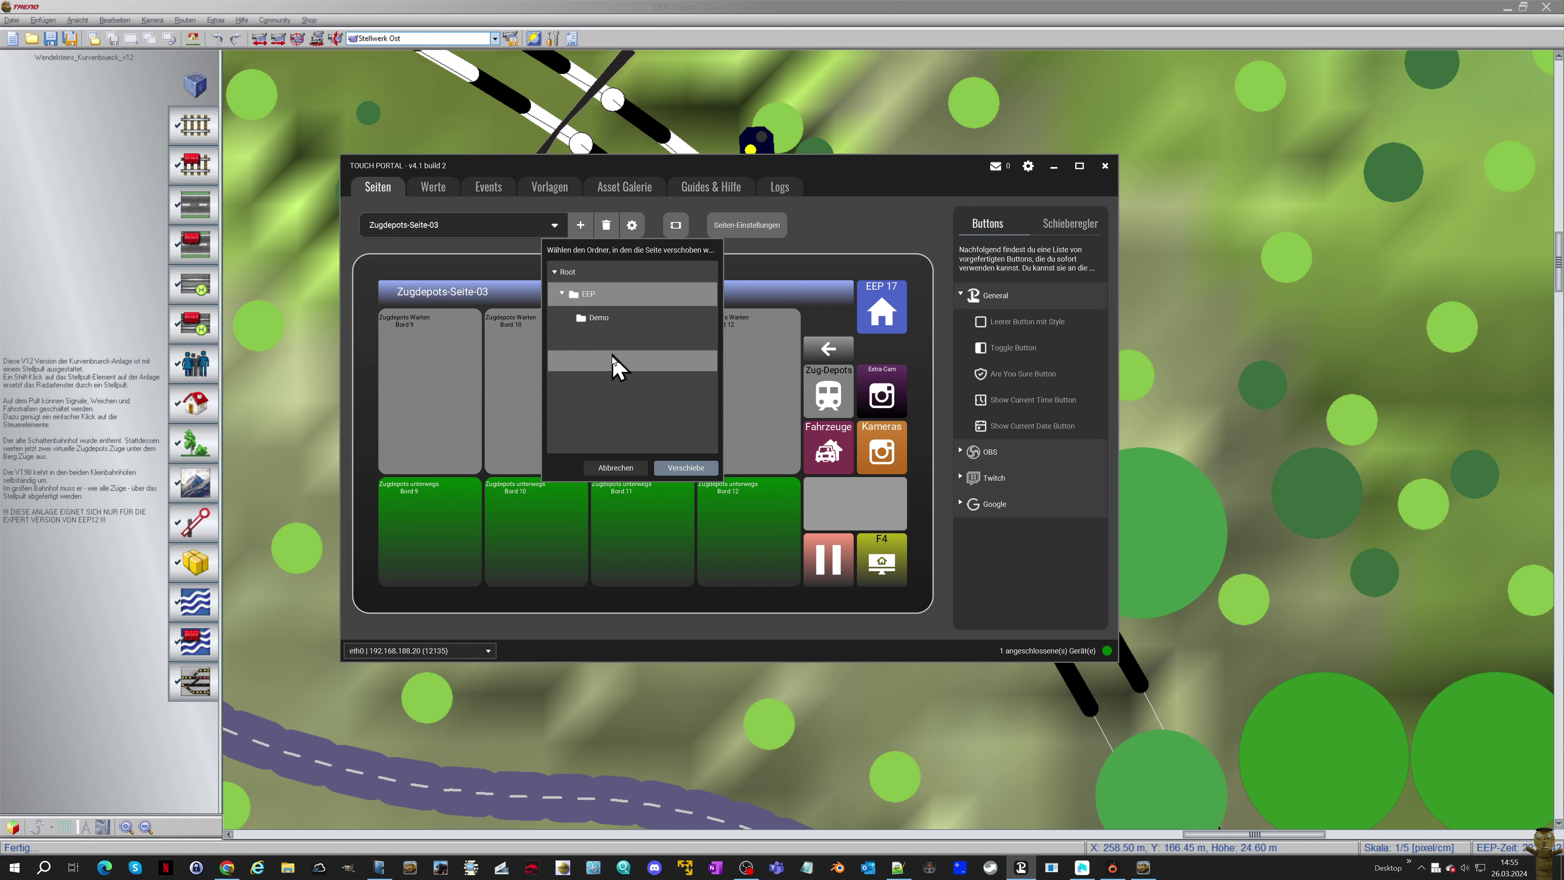
{"action": "left_click", "coordinate": [683, 468]}
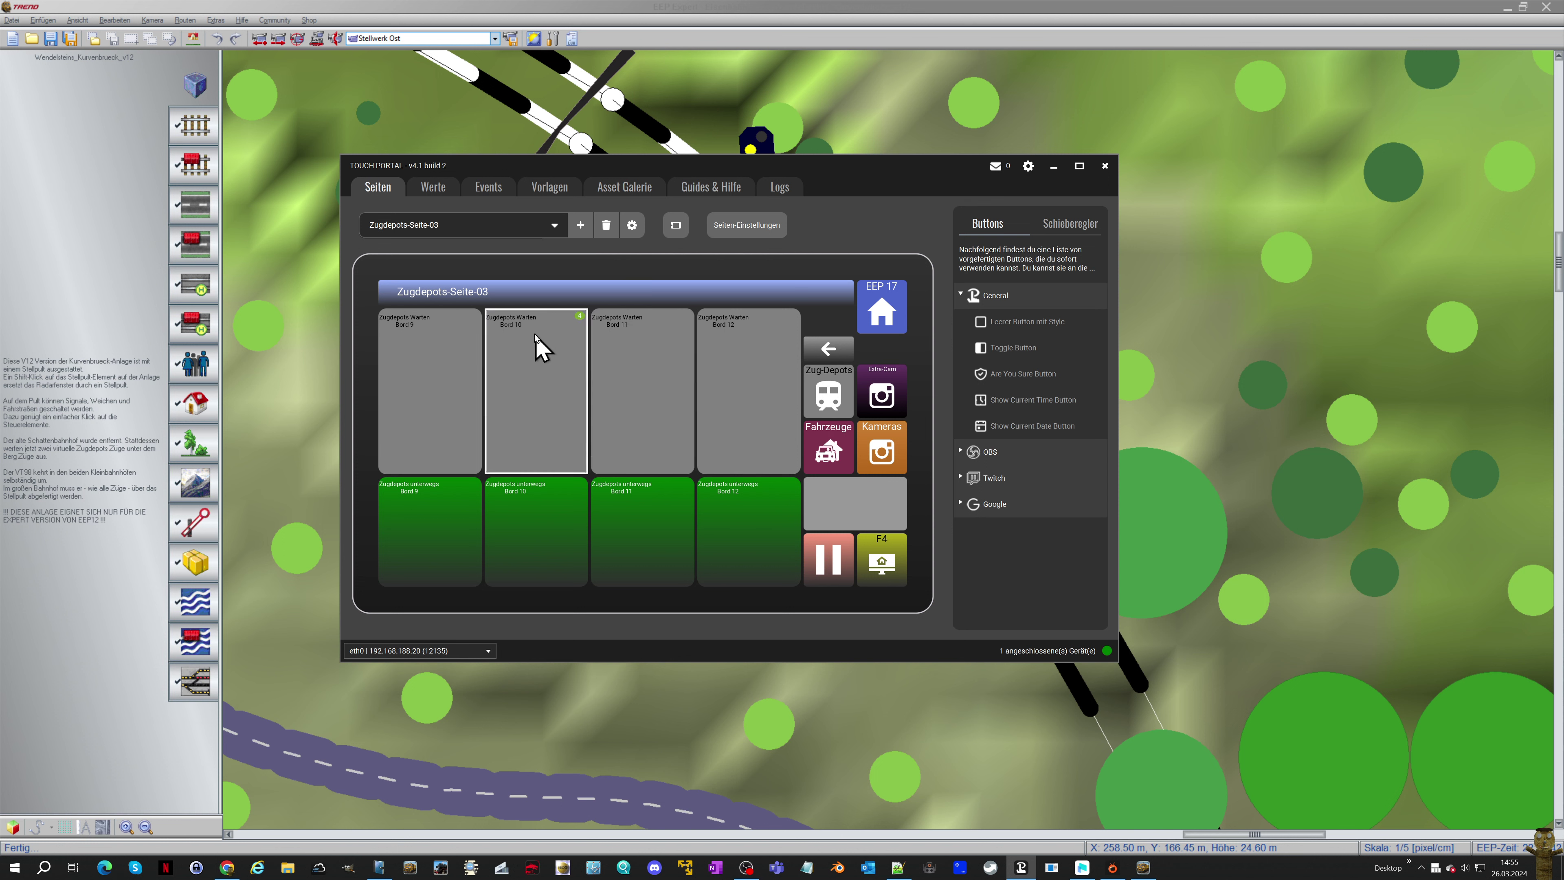
Review the pages filed in the EEP folder and its Demo subfolder in the page list
{"action": "left_click", "coordinate": [531, 233]}
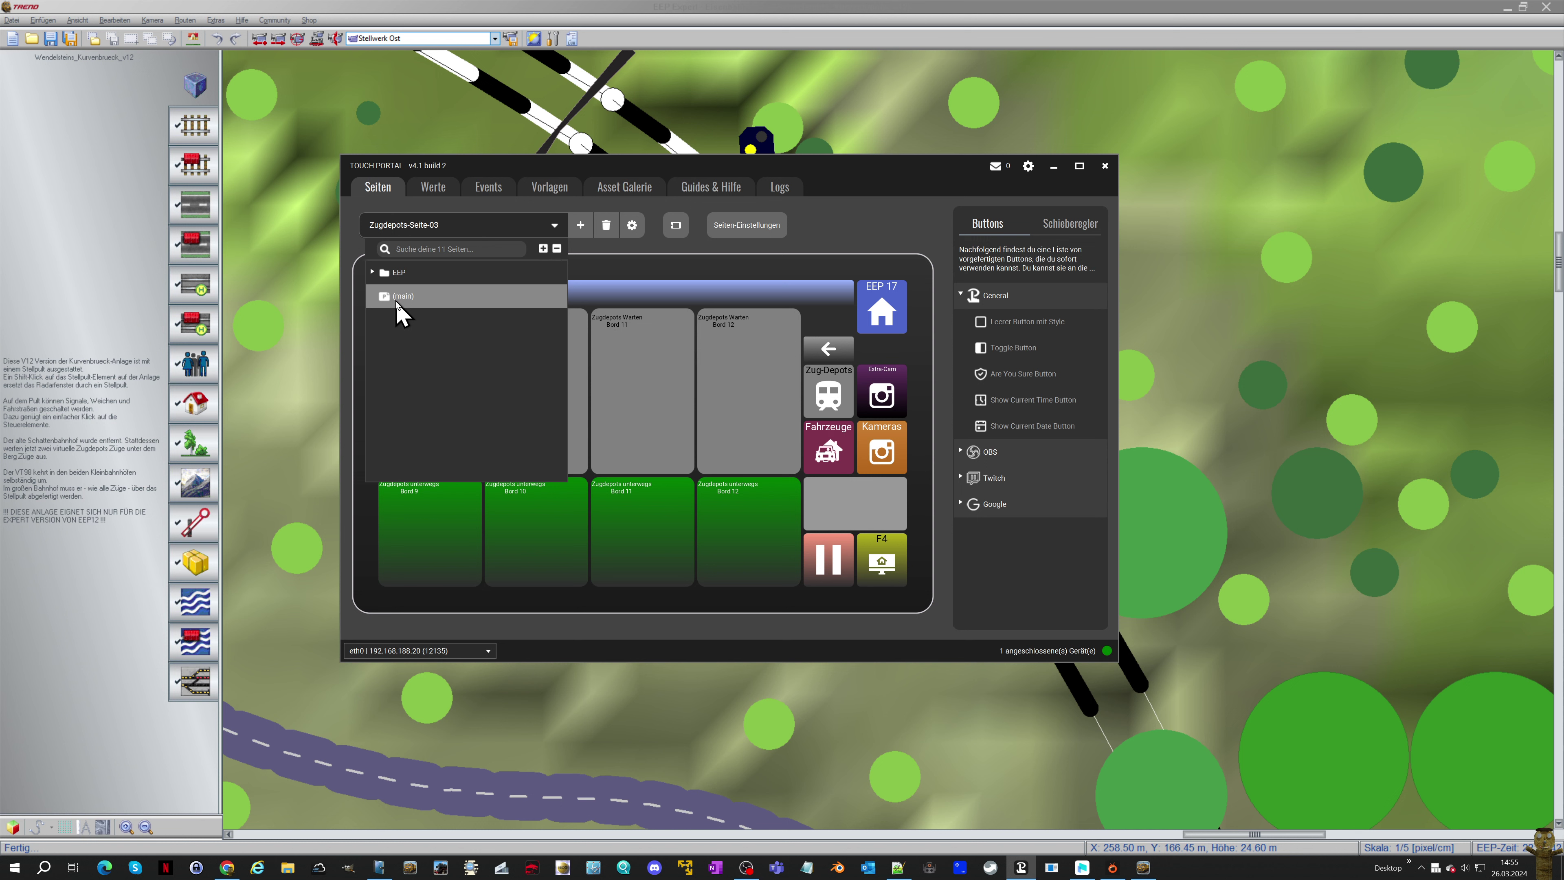
{"action": "left_click", "coordinate": [373, 273]}
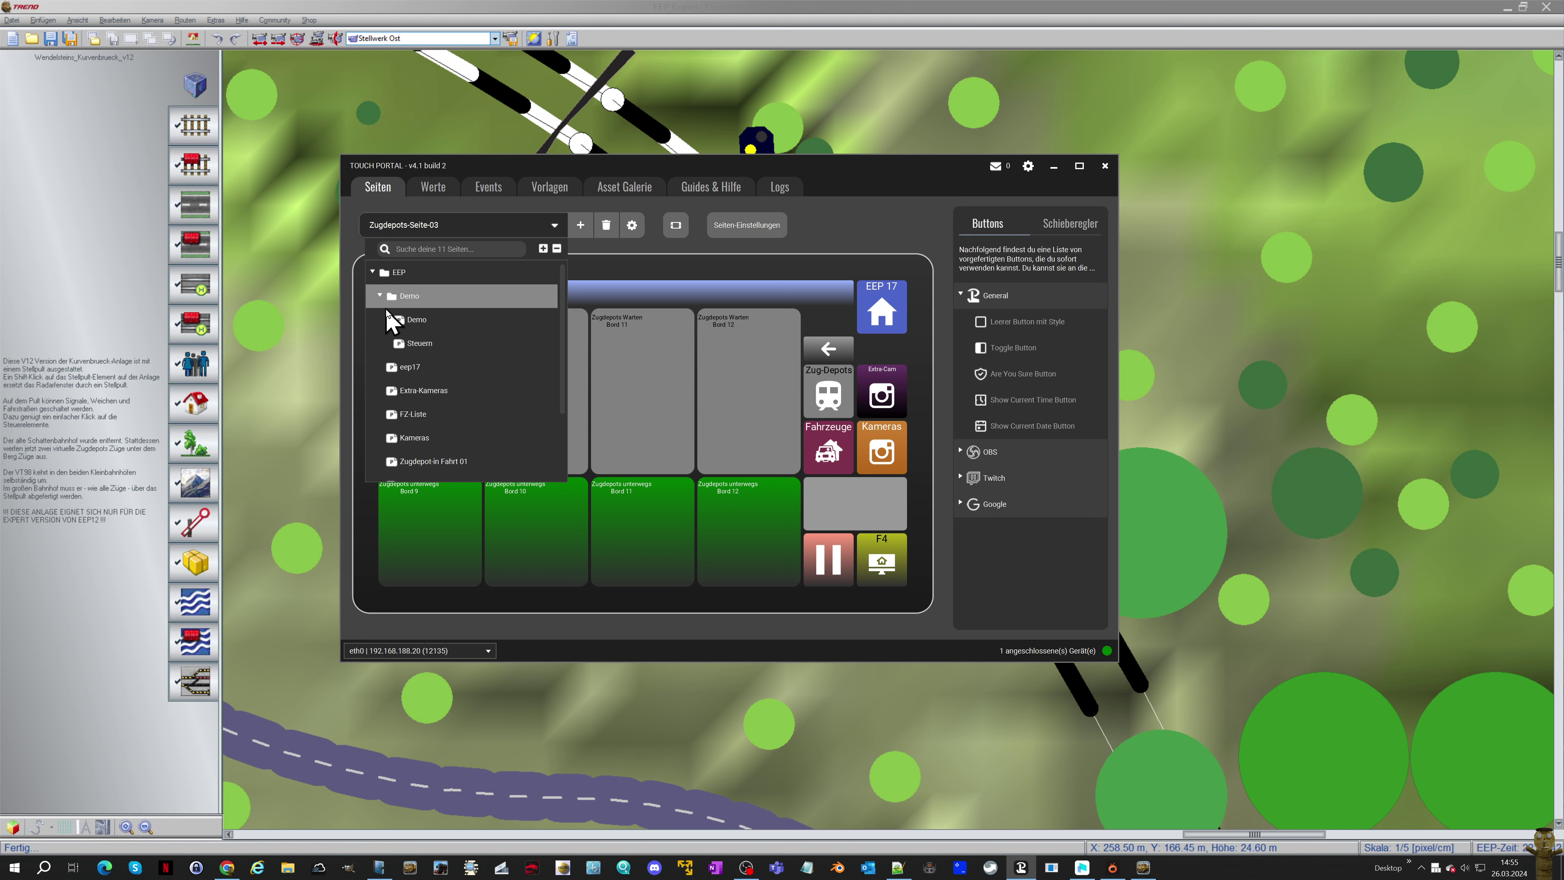
{"action": "left_click", "coordinate": [380, 296]}
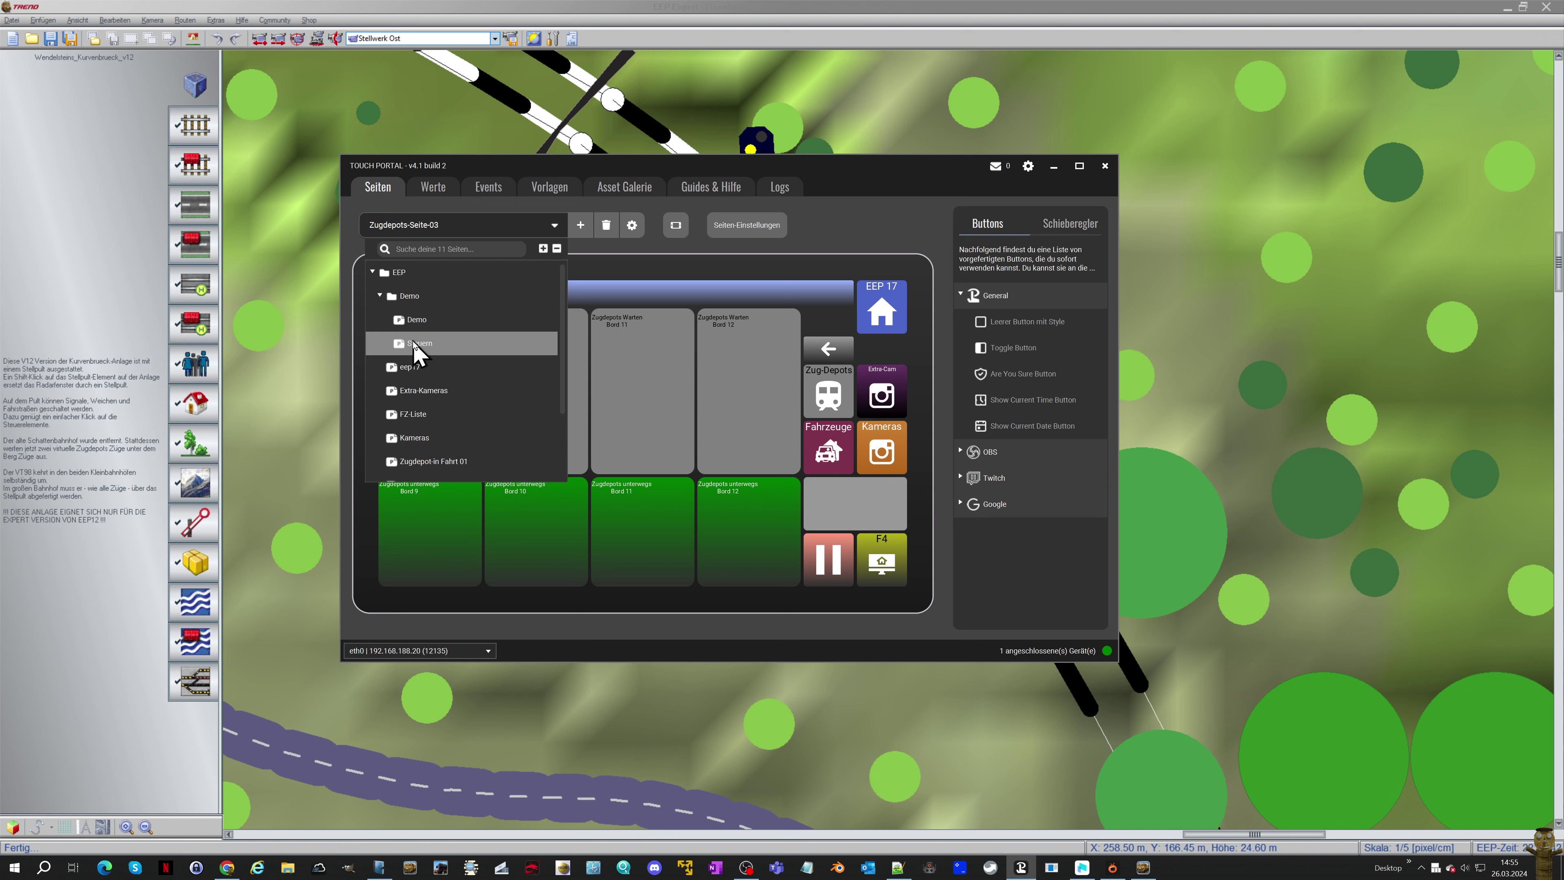
{"action": "left_click", "coordinate": [380, 297]}
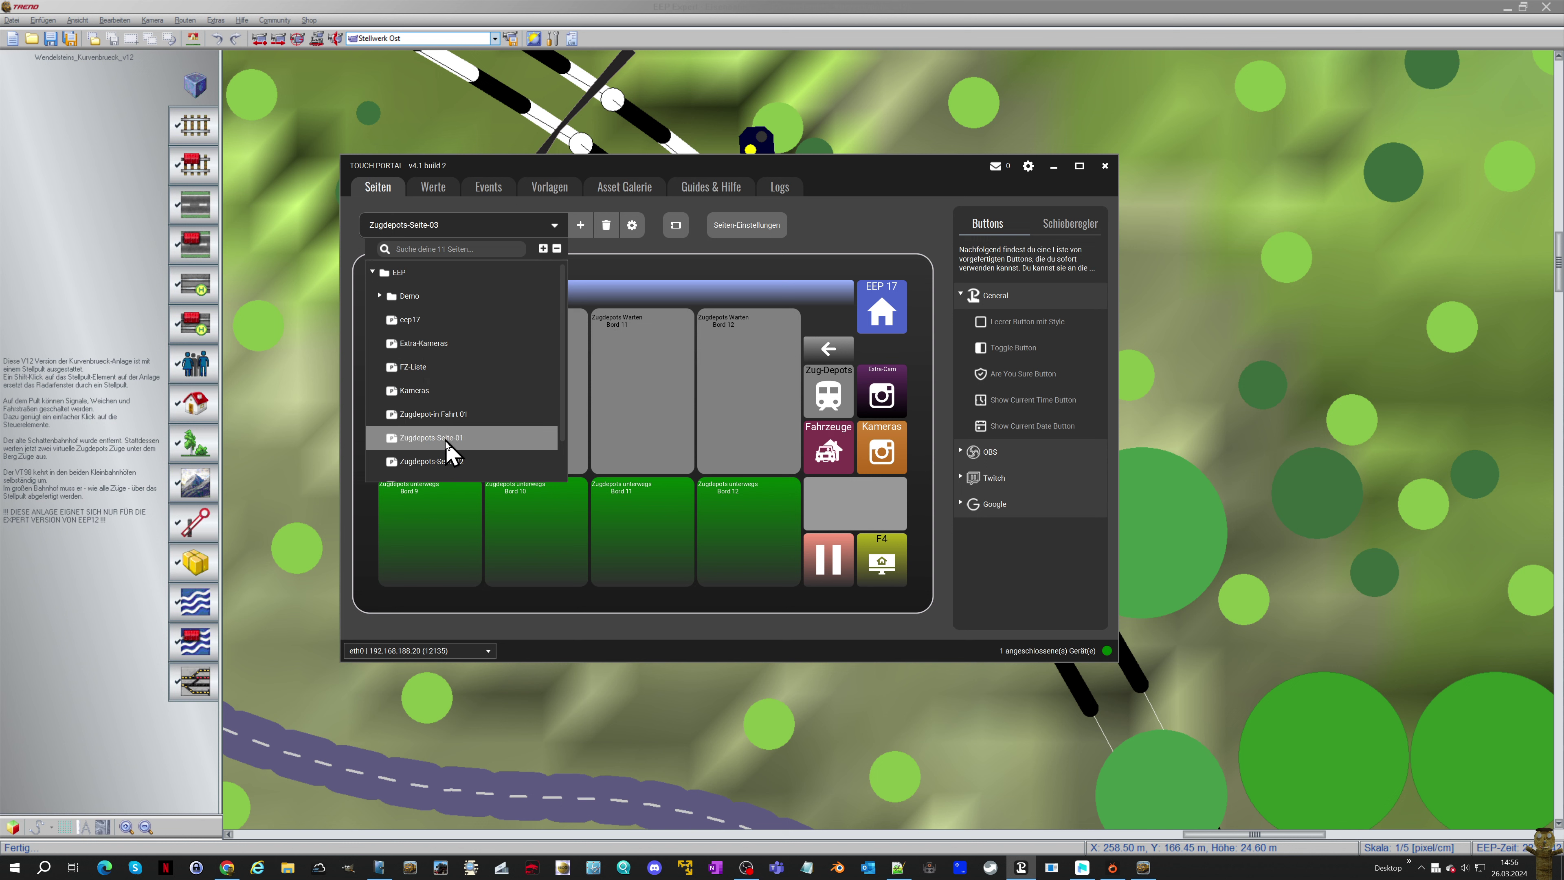
{"action": "scroll", "coordinate": [449, 456], "scroll_direction": "down", "scroll_amount": 1}
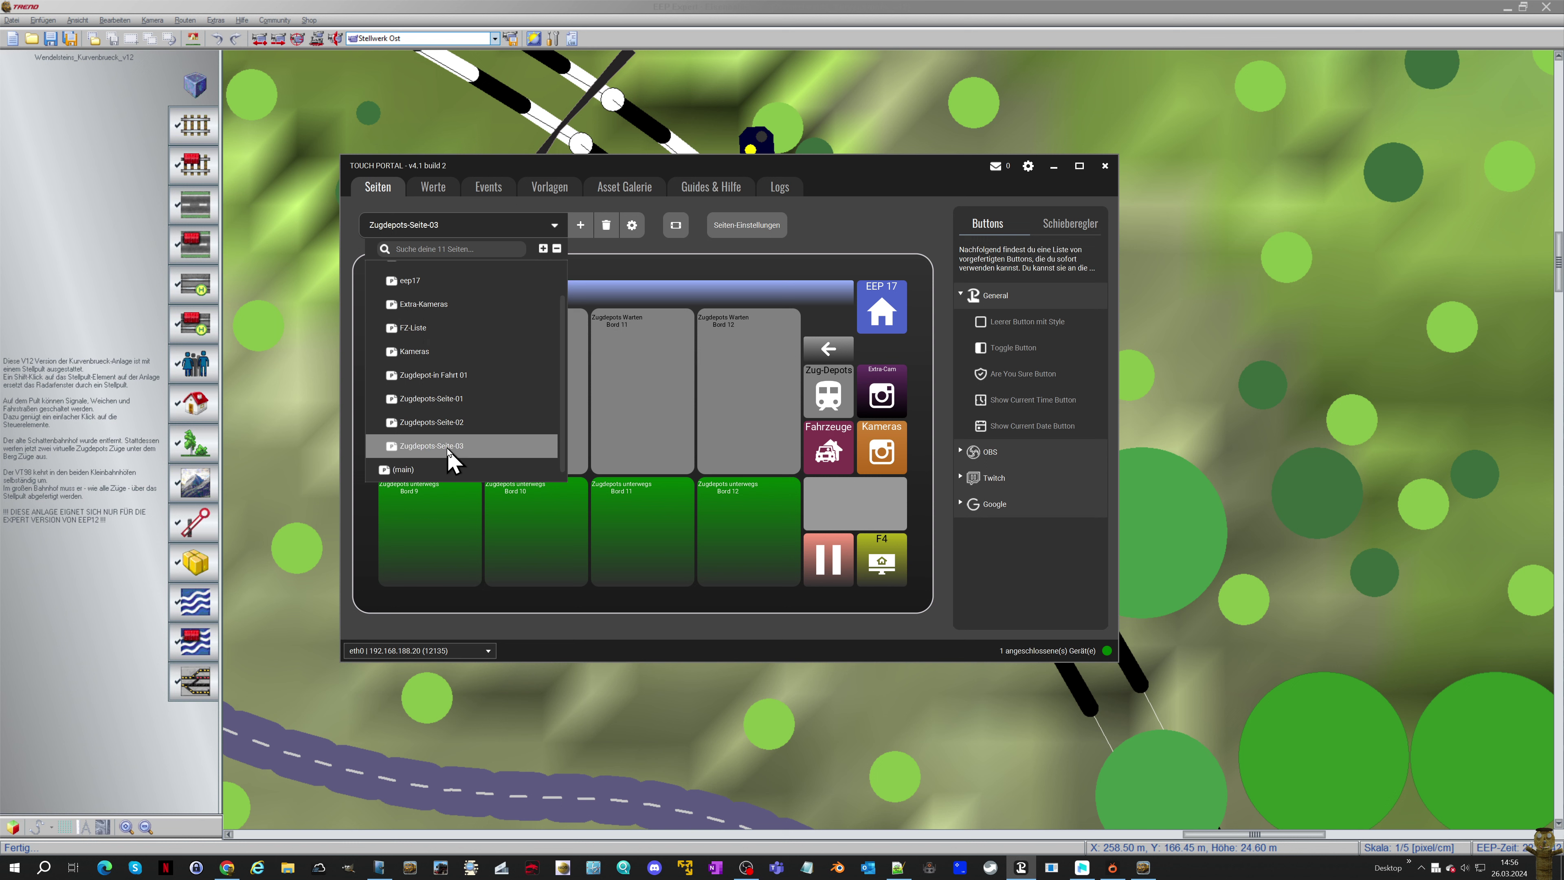
{"action": "scroll", "coordinate": [448, 455], "scroll_direction": "up", "scroll_amount": 1}
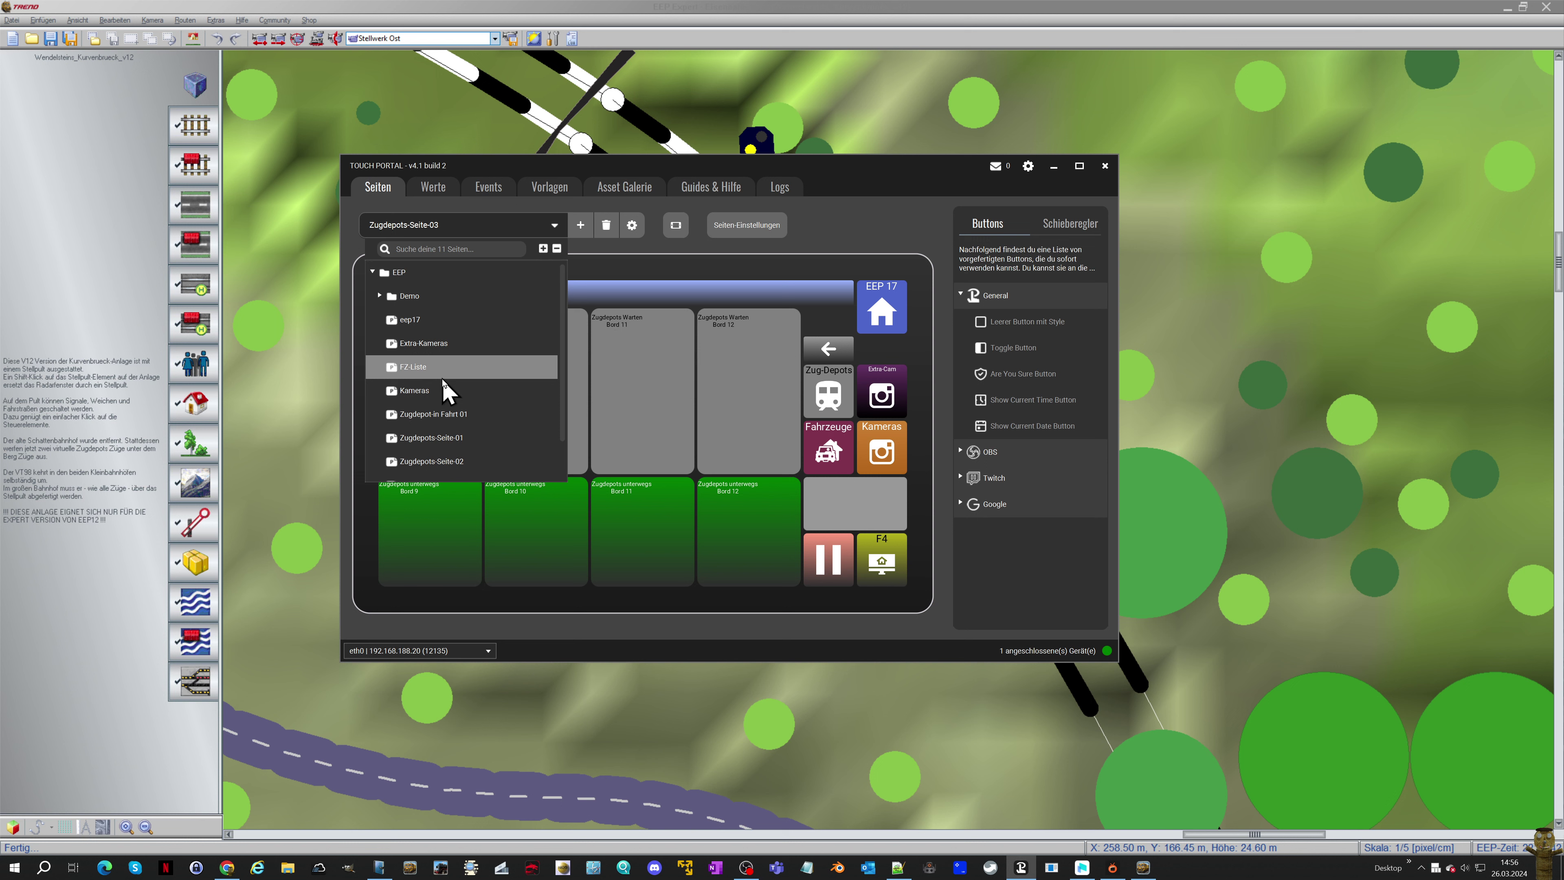
Open the eep17 page and inspect the page-change action of its Demo button without changing it
{"action": "left_click", "coordinate": [394, 321]}
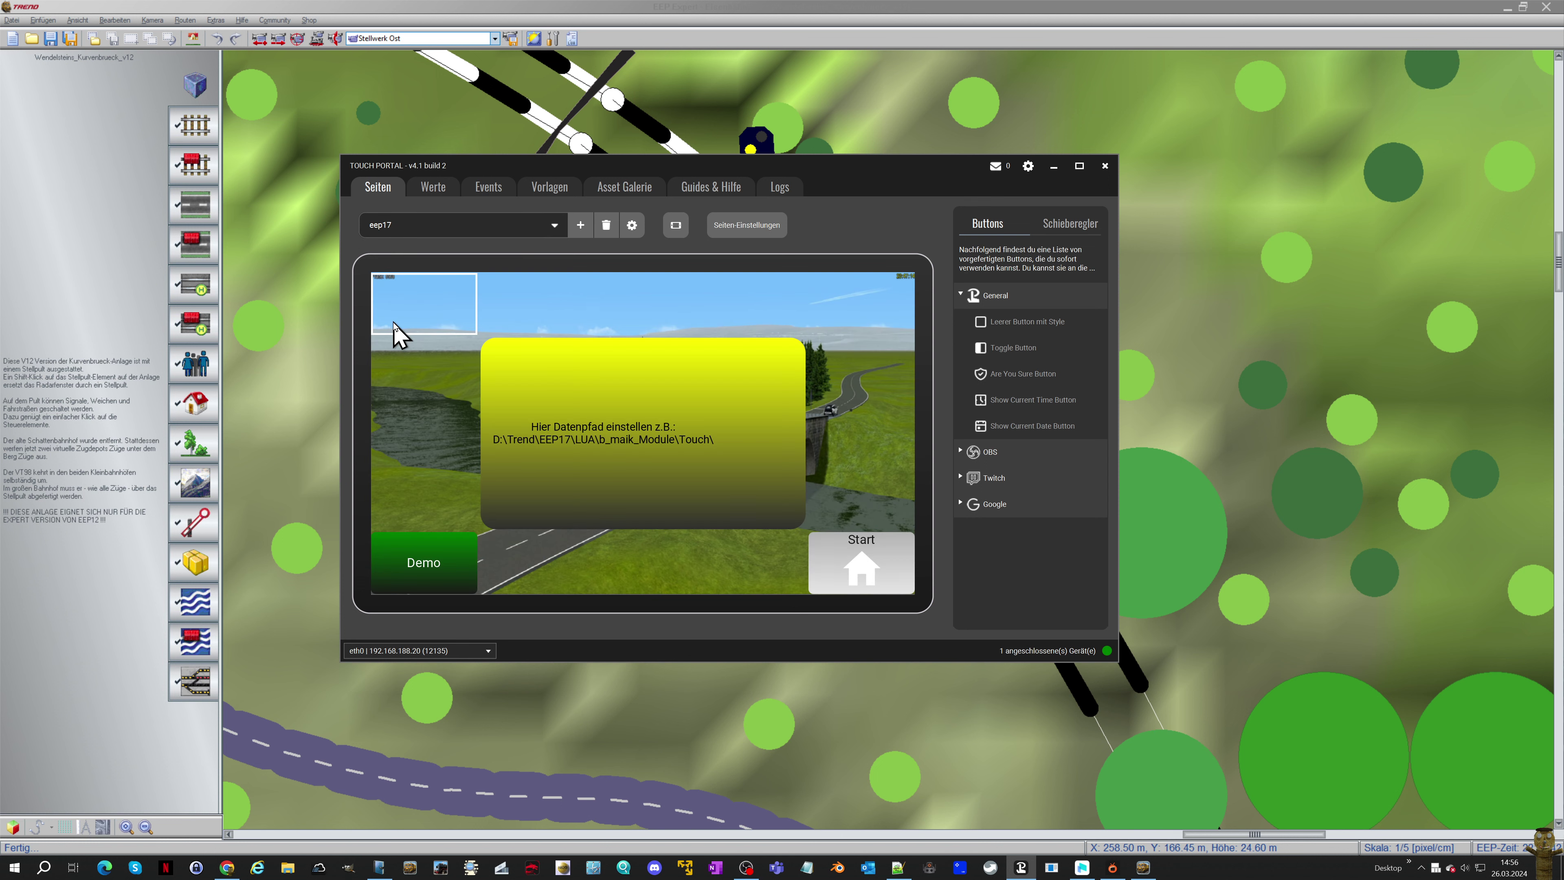
{"action": "left_click", "coordinate": [411, 561]}
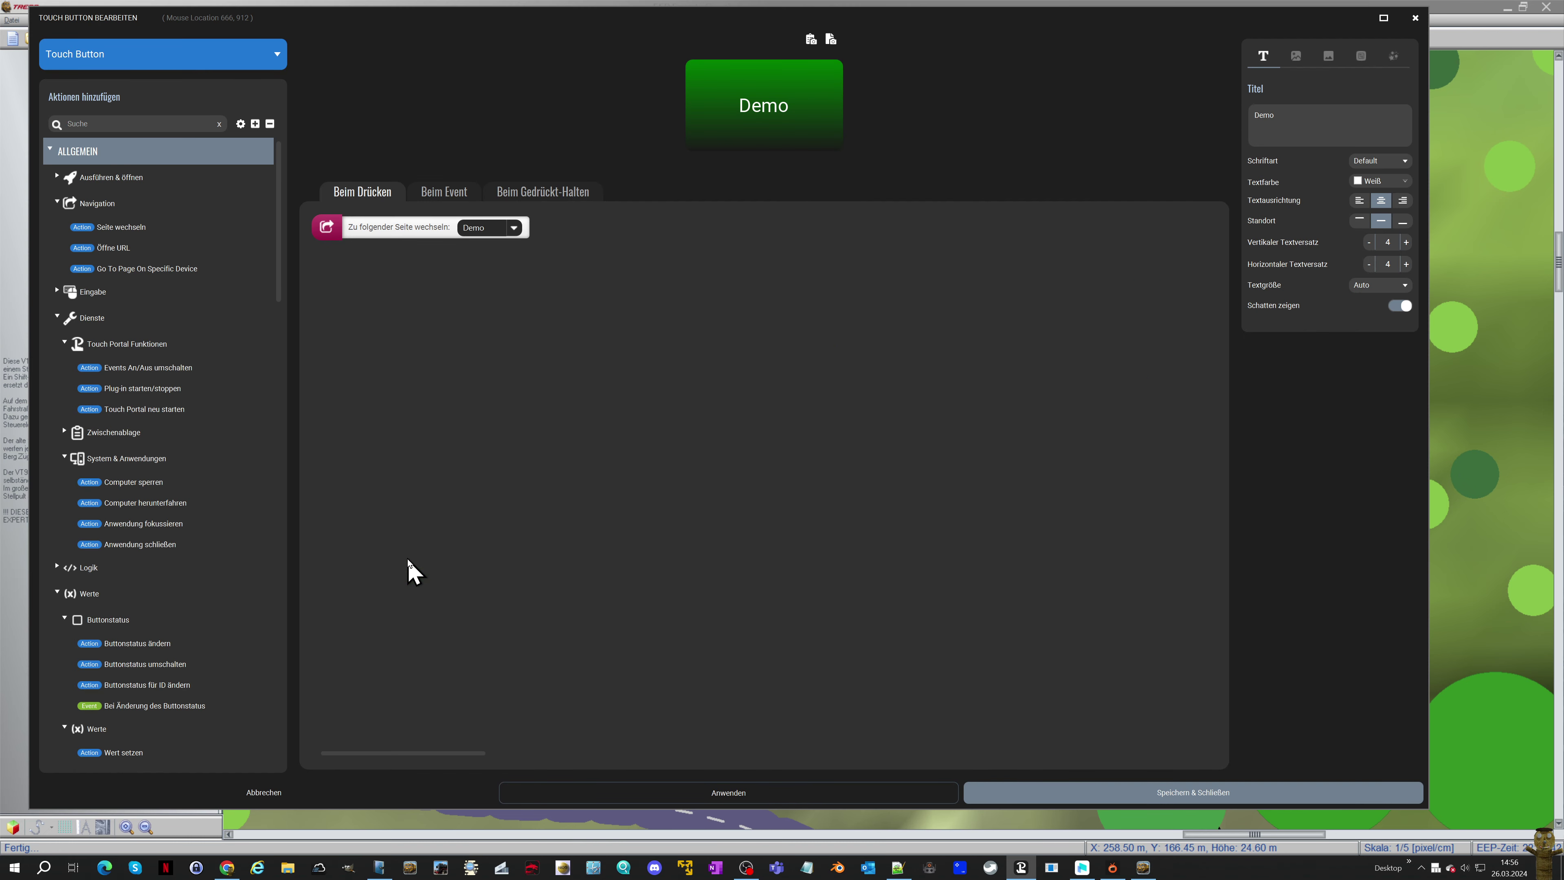
{"action": "mouse_move", "coordinate": [357, 230]}
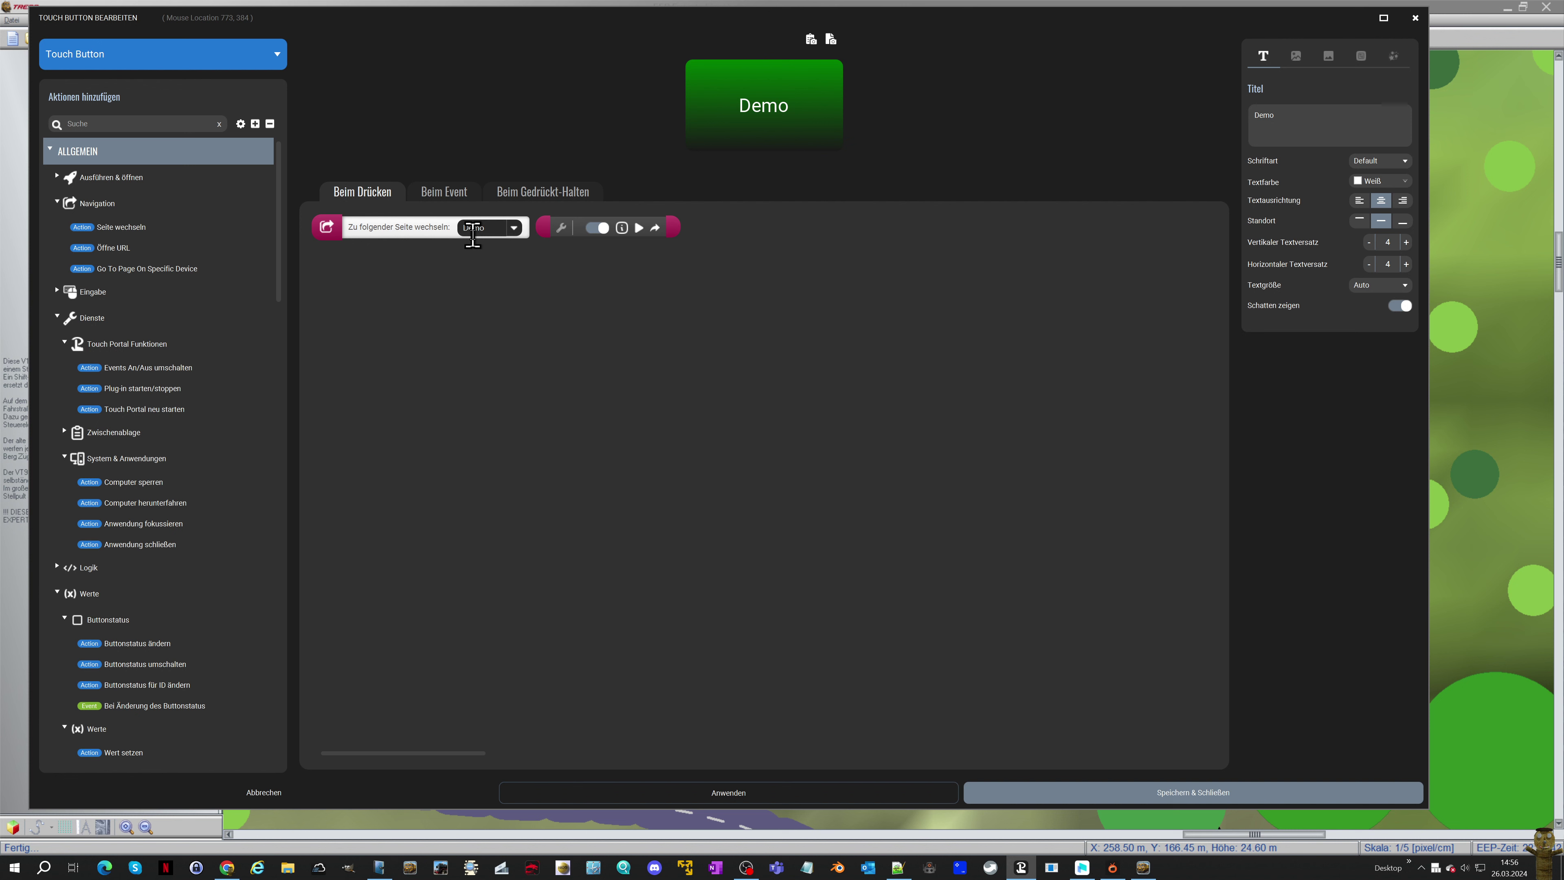
{"action": "left_click", "coordinate": [269, 794]}
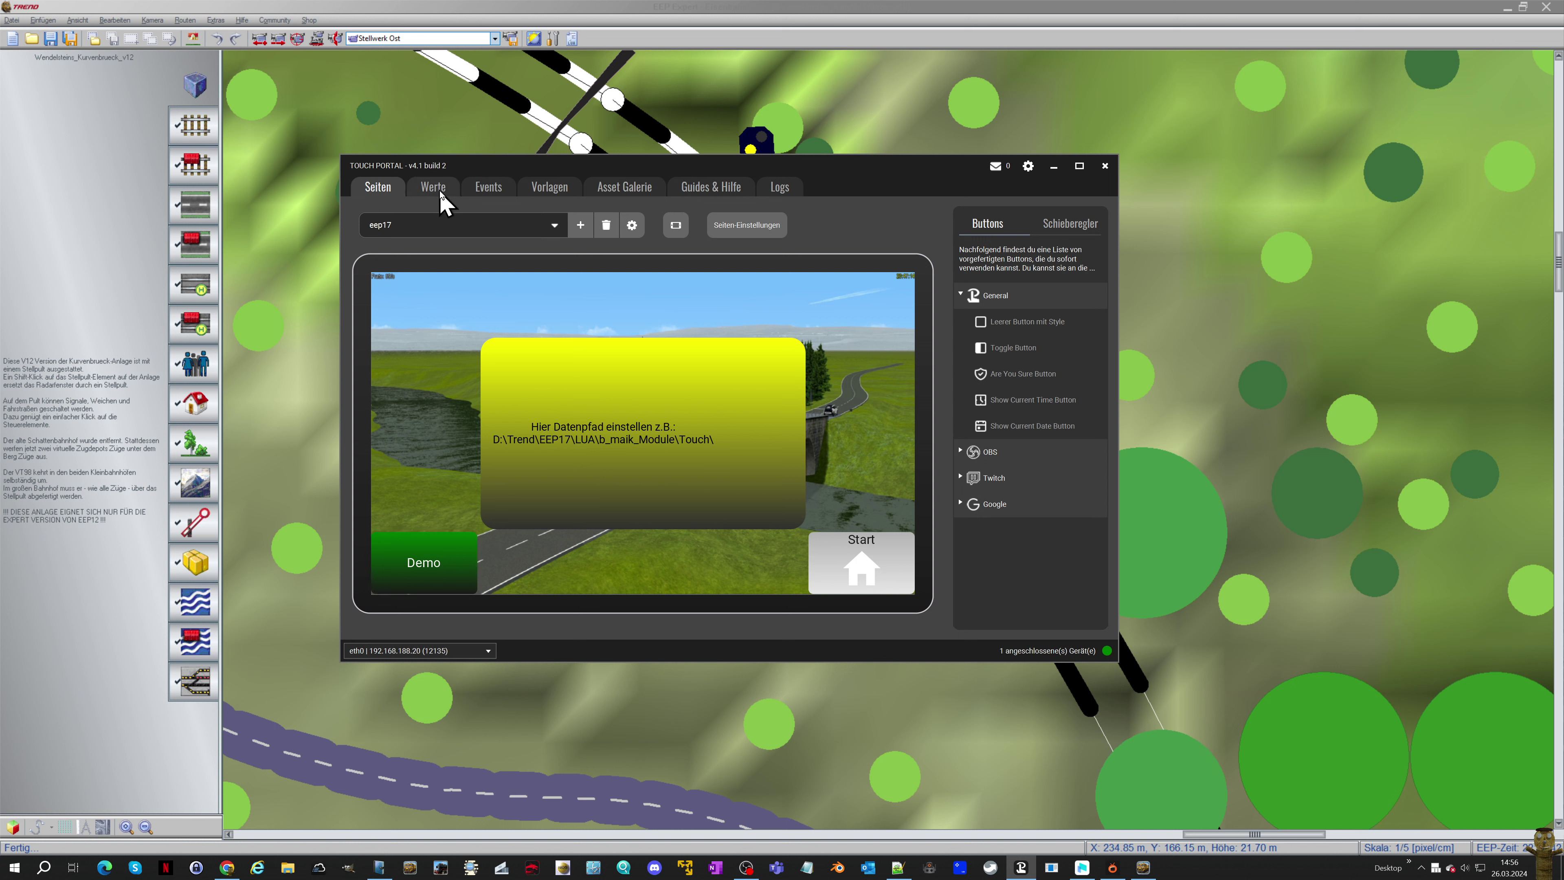
Create and save a new, empty flow template named eep-startseite
{"action": "left_click", "coordinate": [551, 196]}
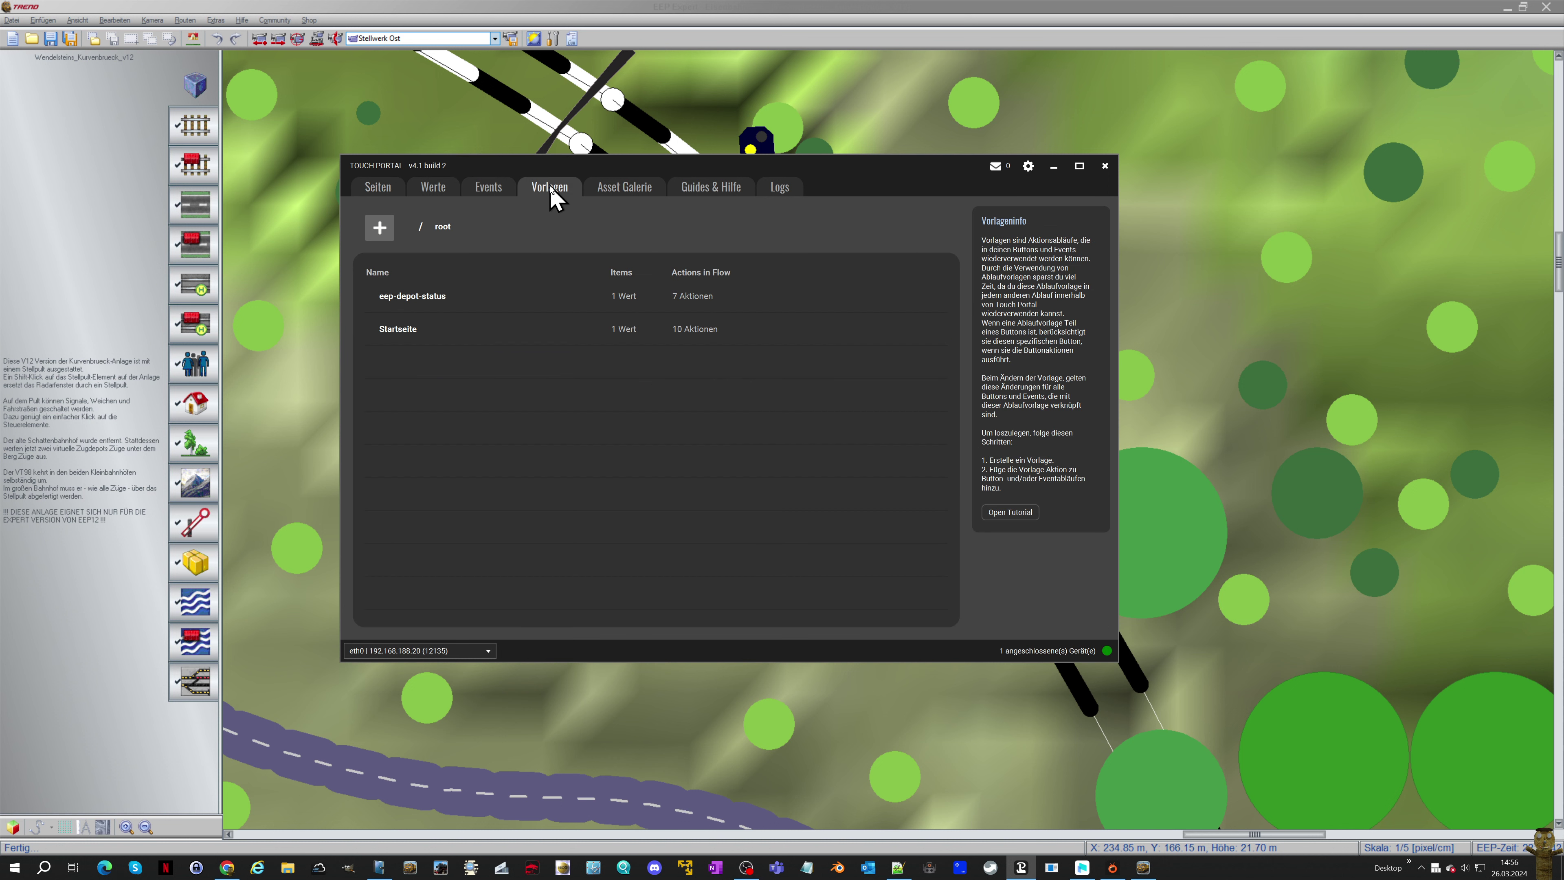
{"action": "right_click", "coordinate": [409, 331]}
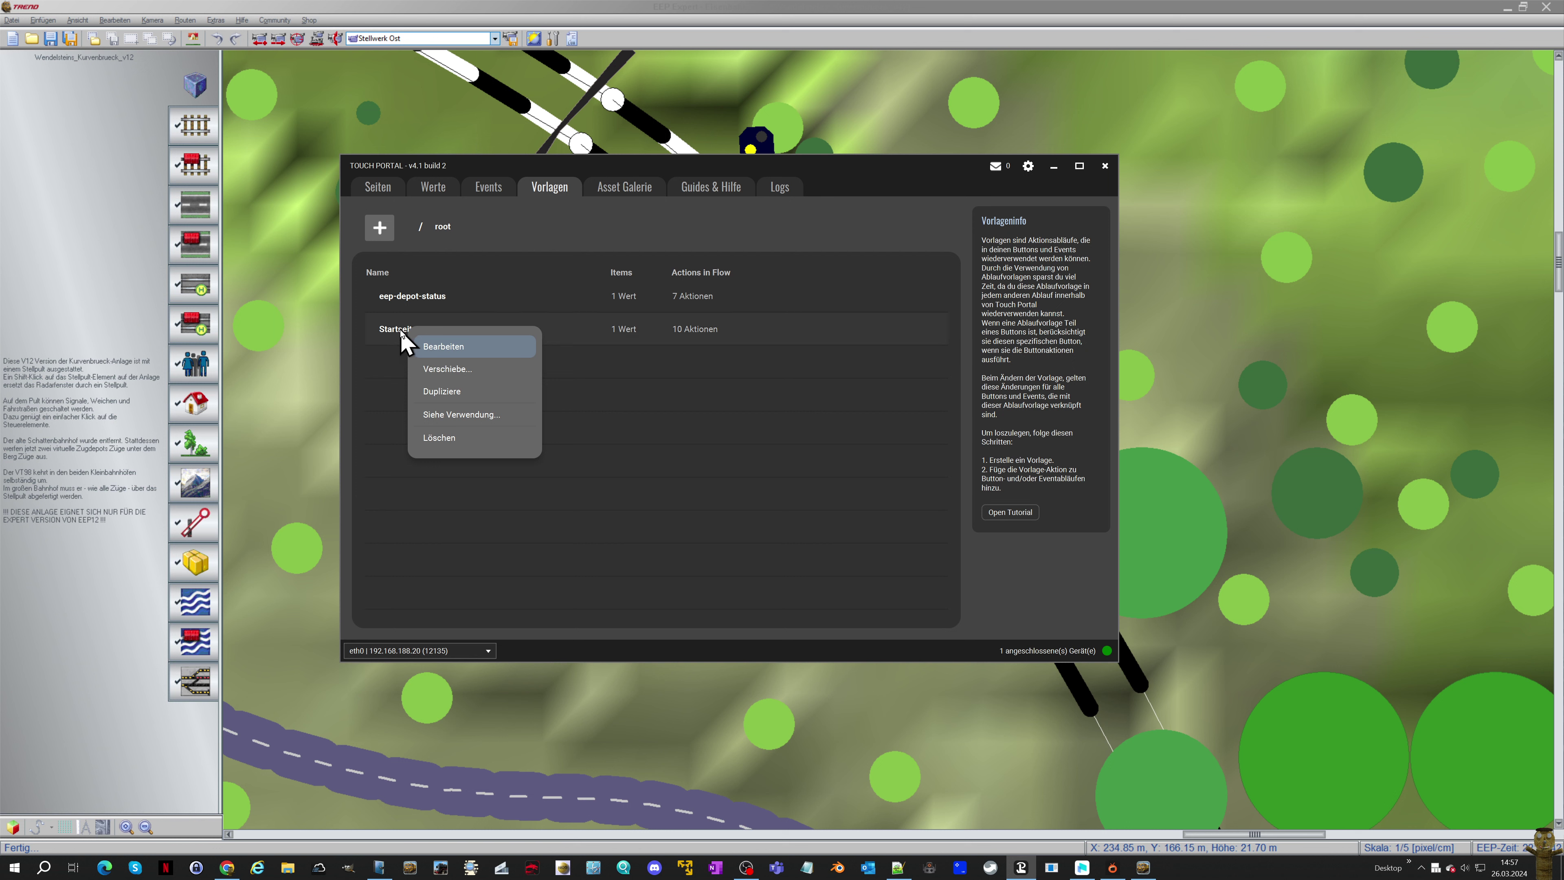
{"action": "left_click", "coordinate": [396, 384]}
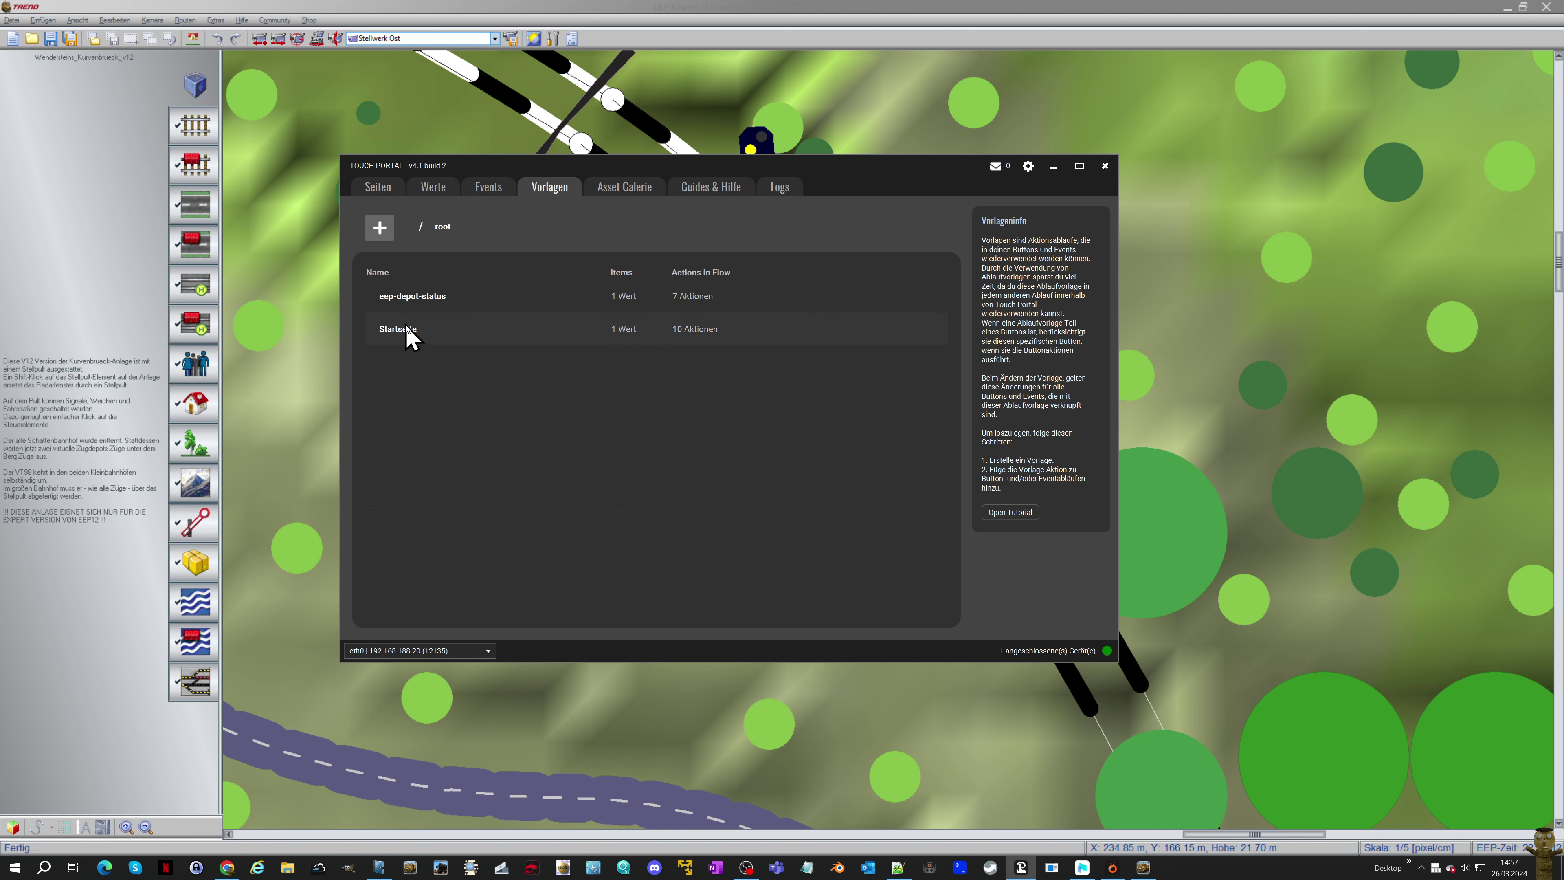
{"action": "left_click", "coordinate": [380, 228]}
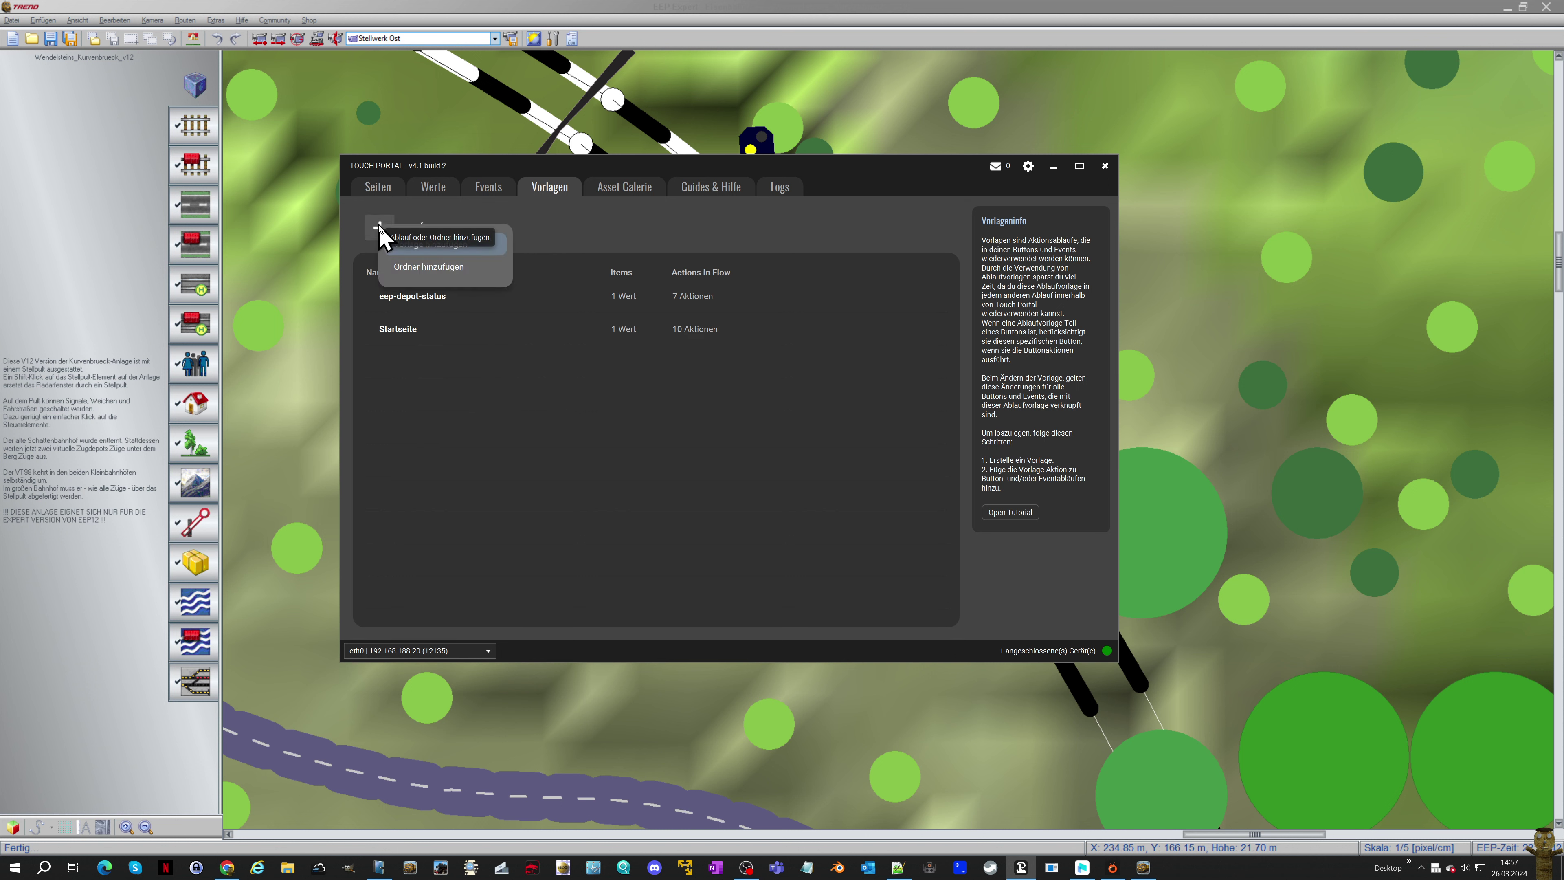
{"action": "left_click", "coordinate": [429, 246]}
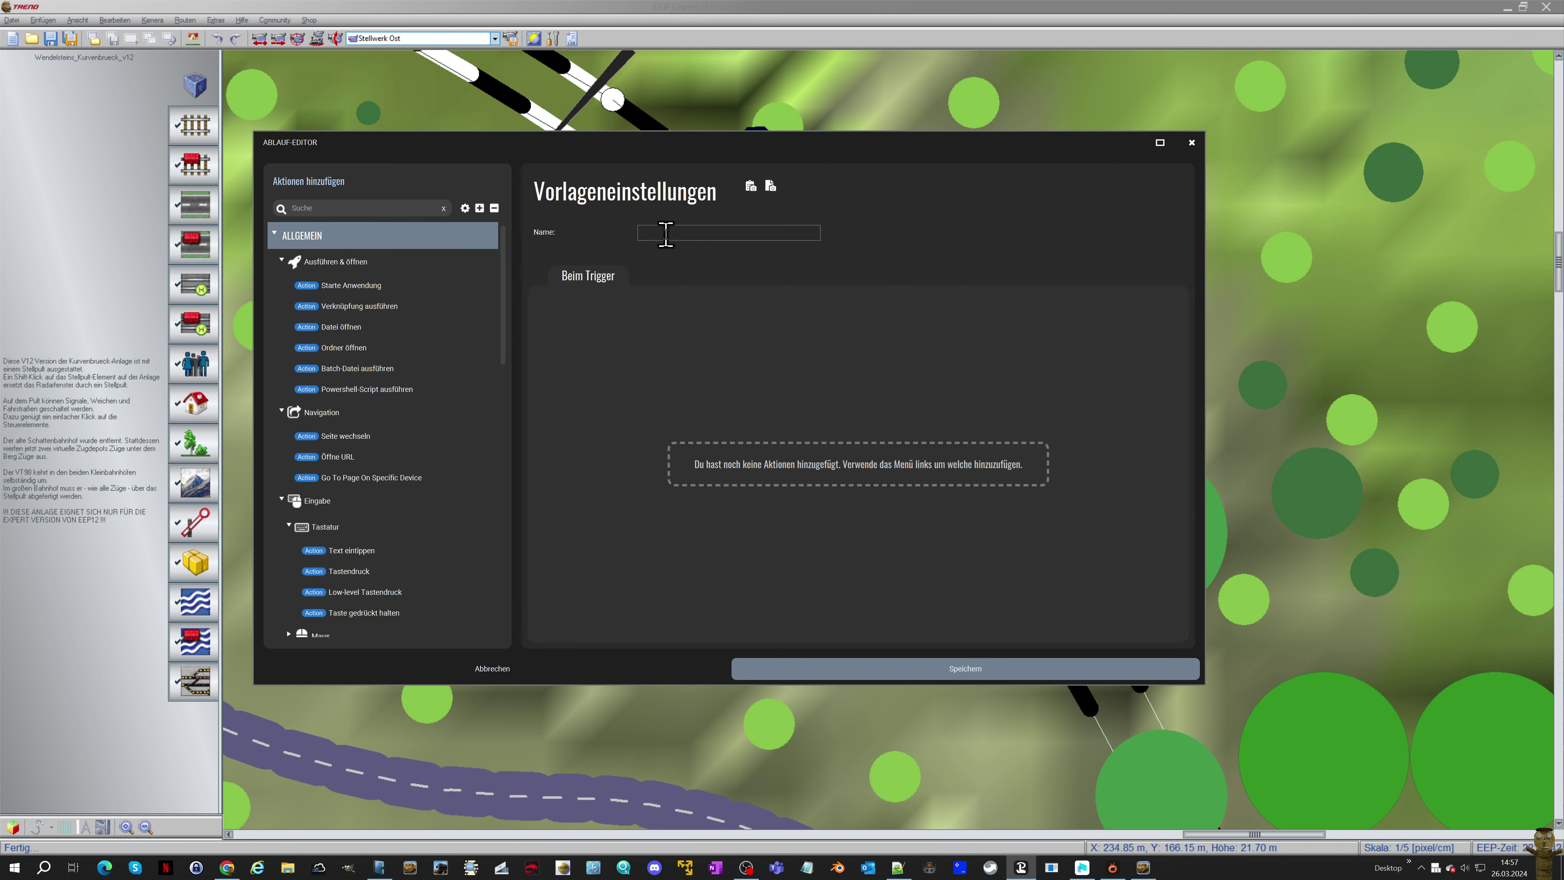
{"action": "type", "text": "eep-startseit"}
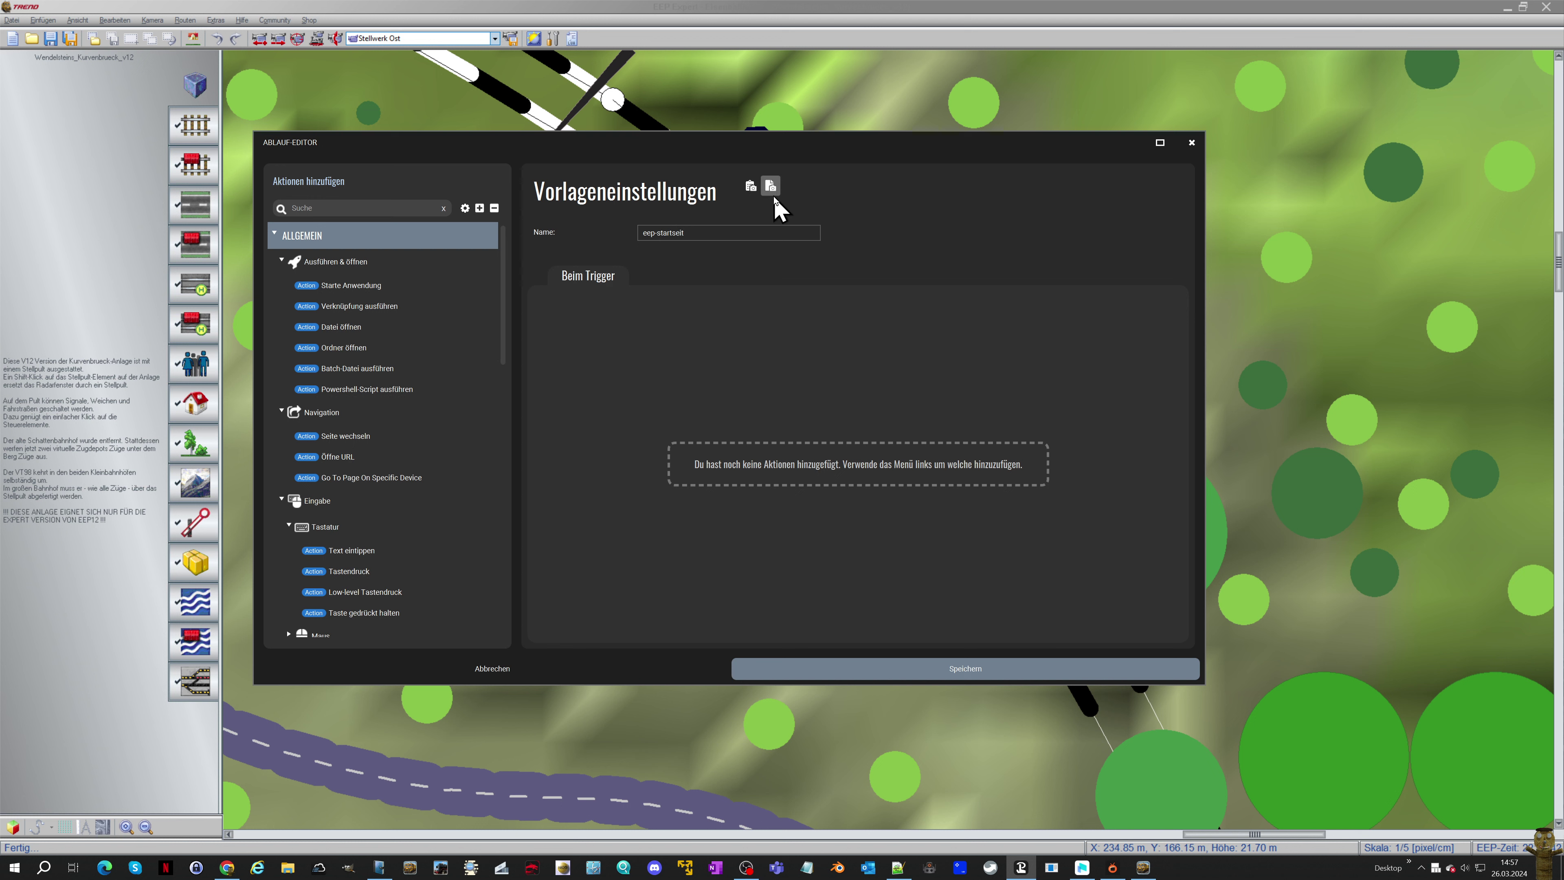
{"action": "type", "text": "e"}
{"action": "left_click", "coordinate": [819, 672]}
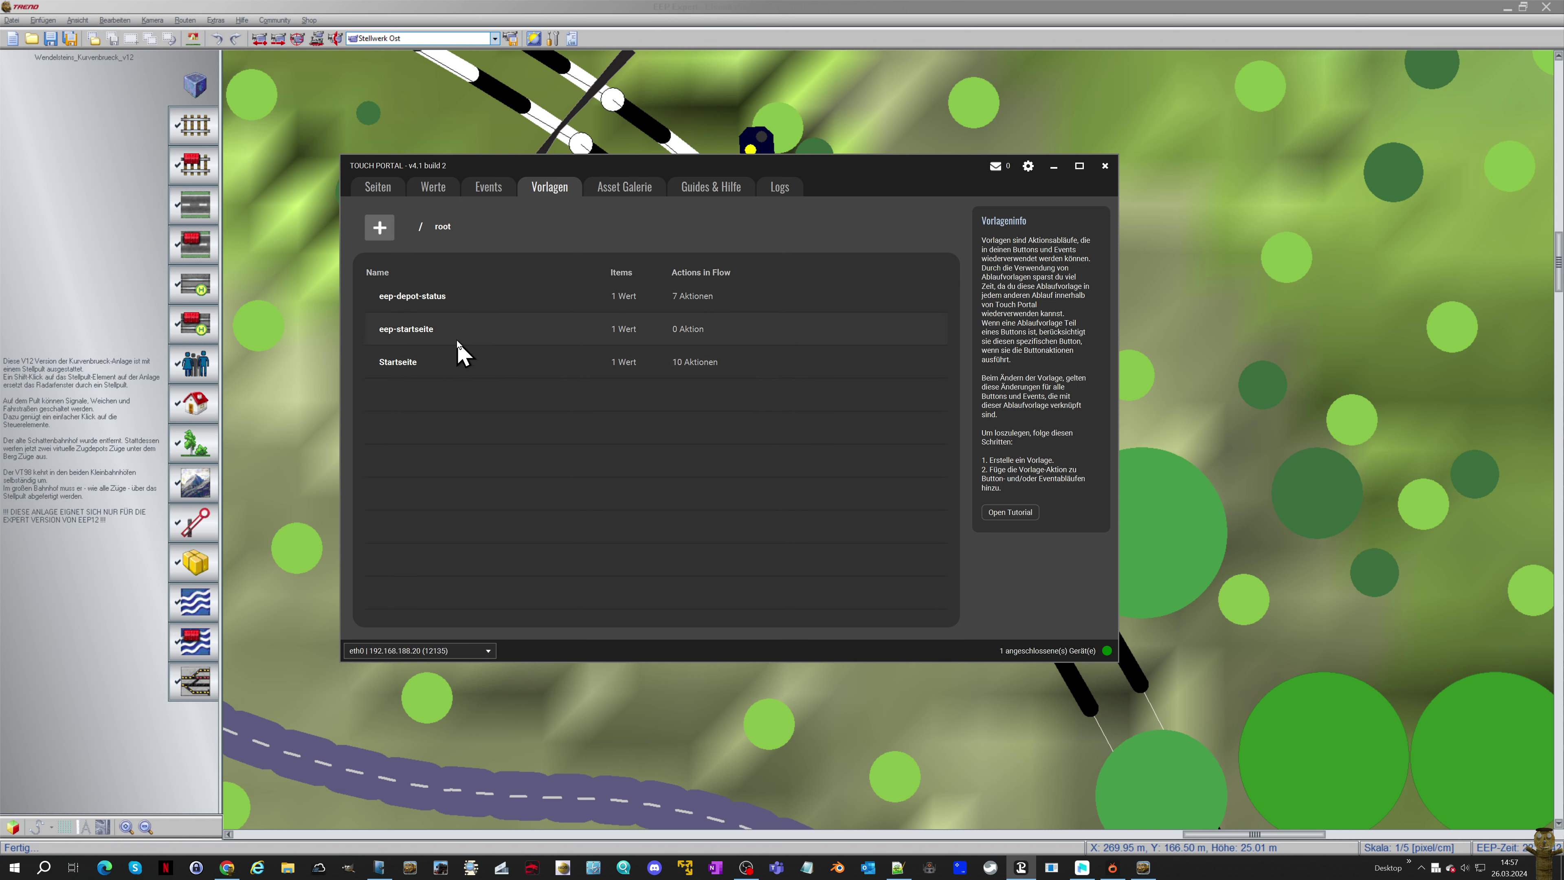
Copy the file-line reading action and the complete Heimat IF block from the Startseite template, leaving that template unsaved
{"action": "double_click", "coordinate": [411, 363]}
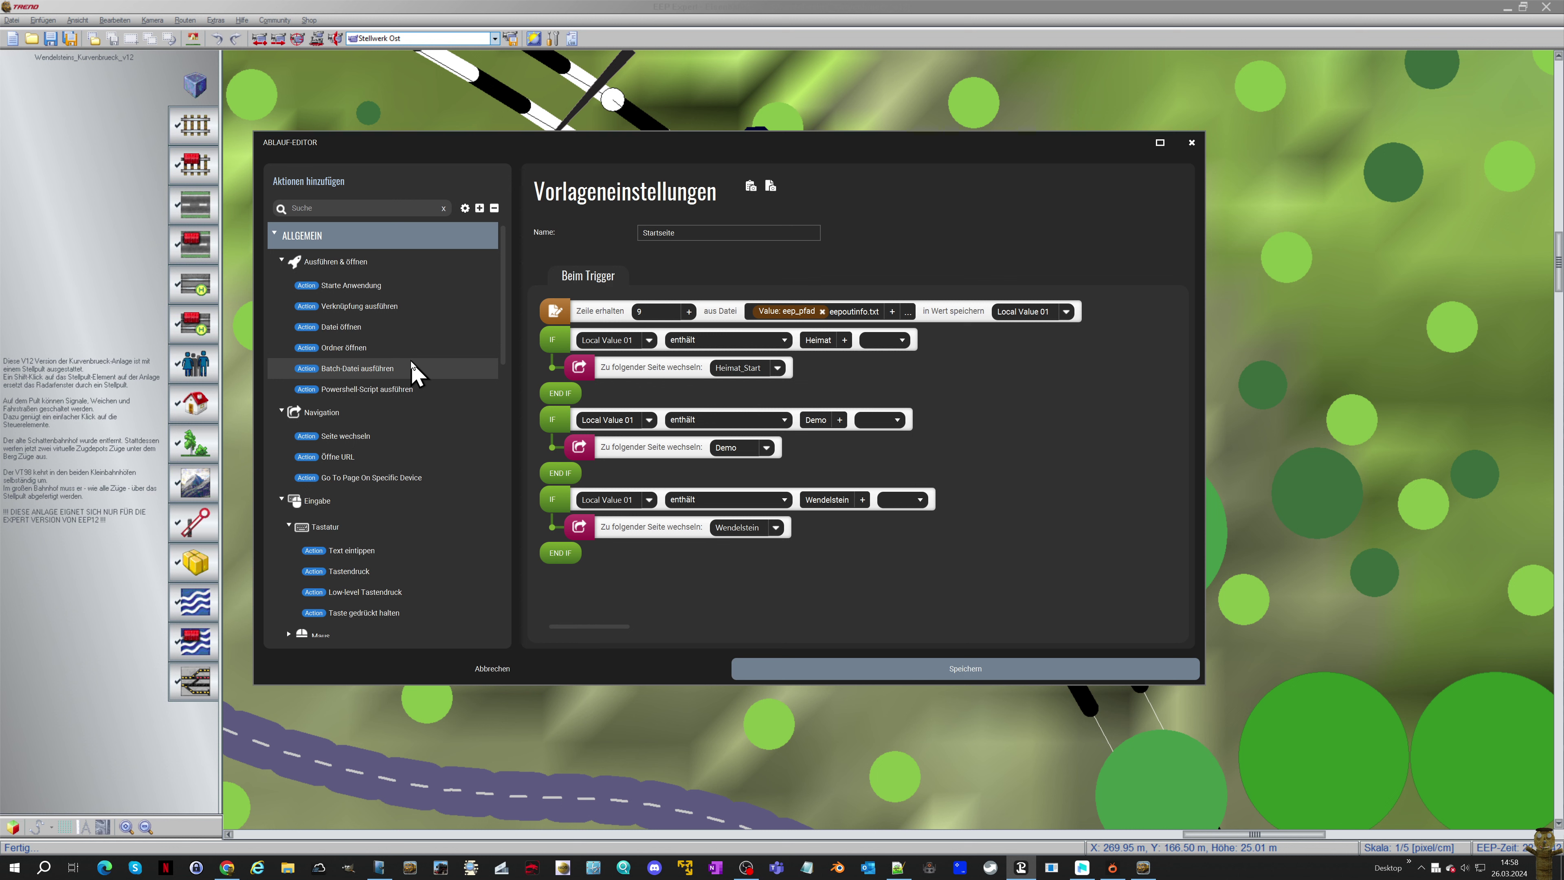
{"action": "mouse_move", "coordinate": [554, 313]}
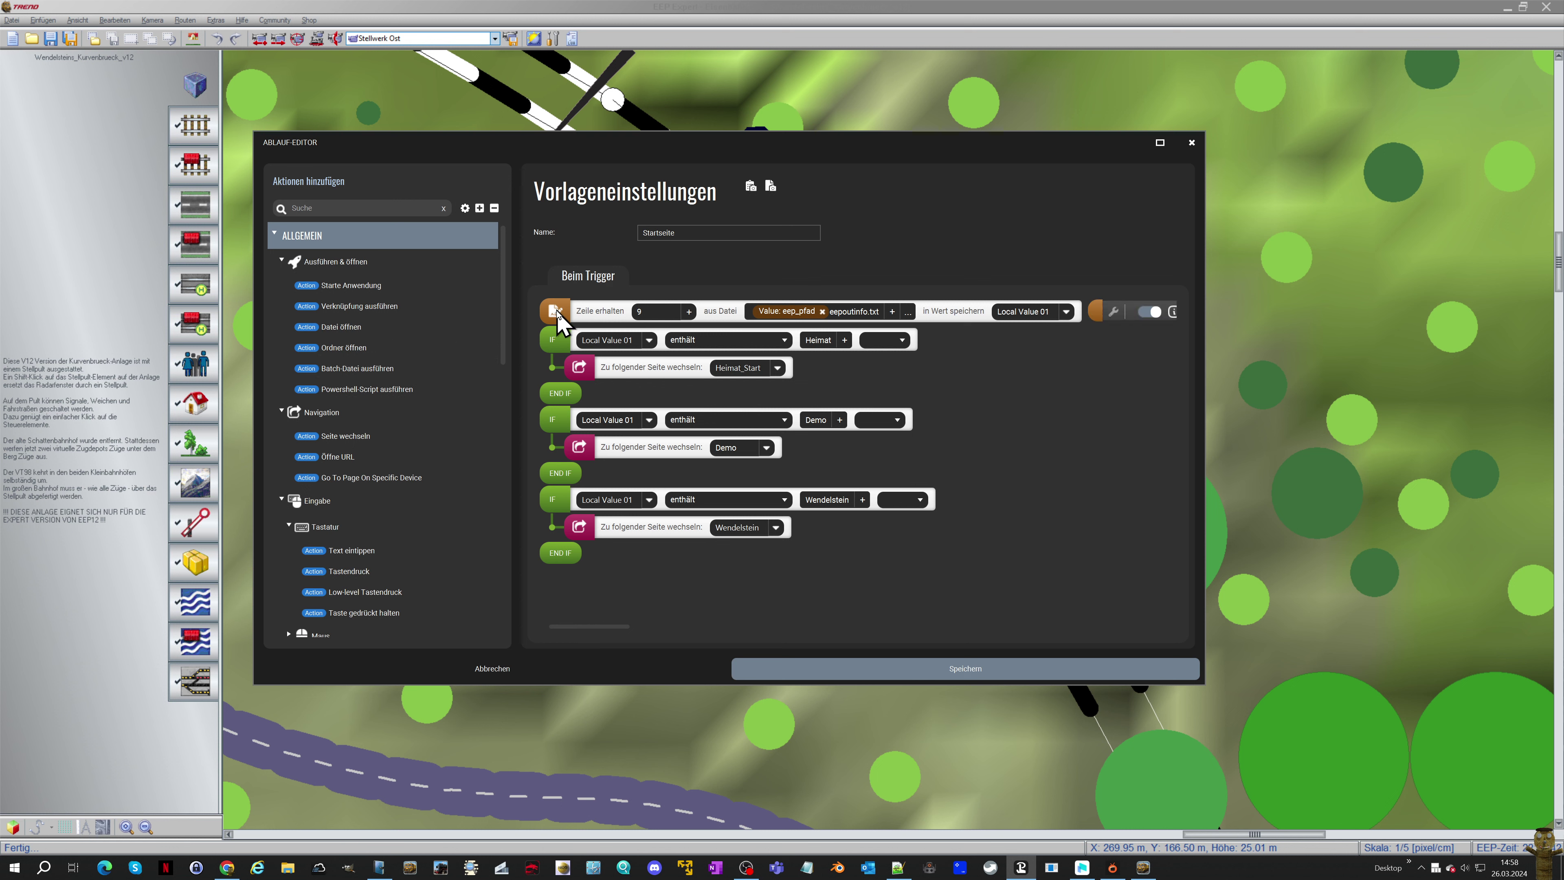
{"action": "right_click", "coordinate": [558, 316]}
{"action": "left_click", "coordinate": [557, 314]}
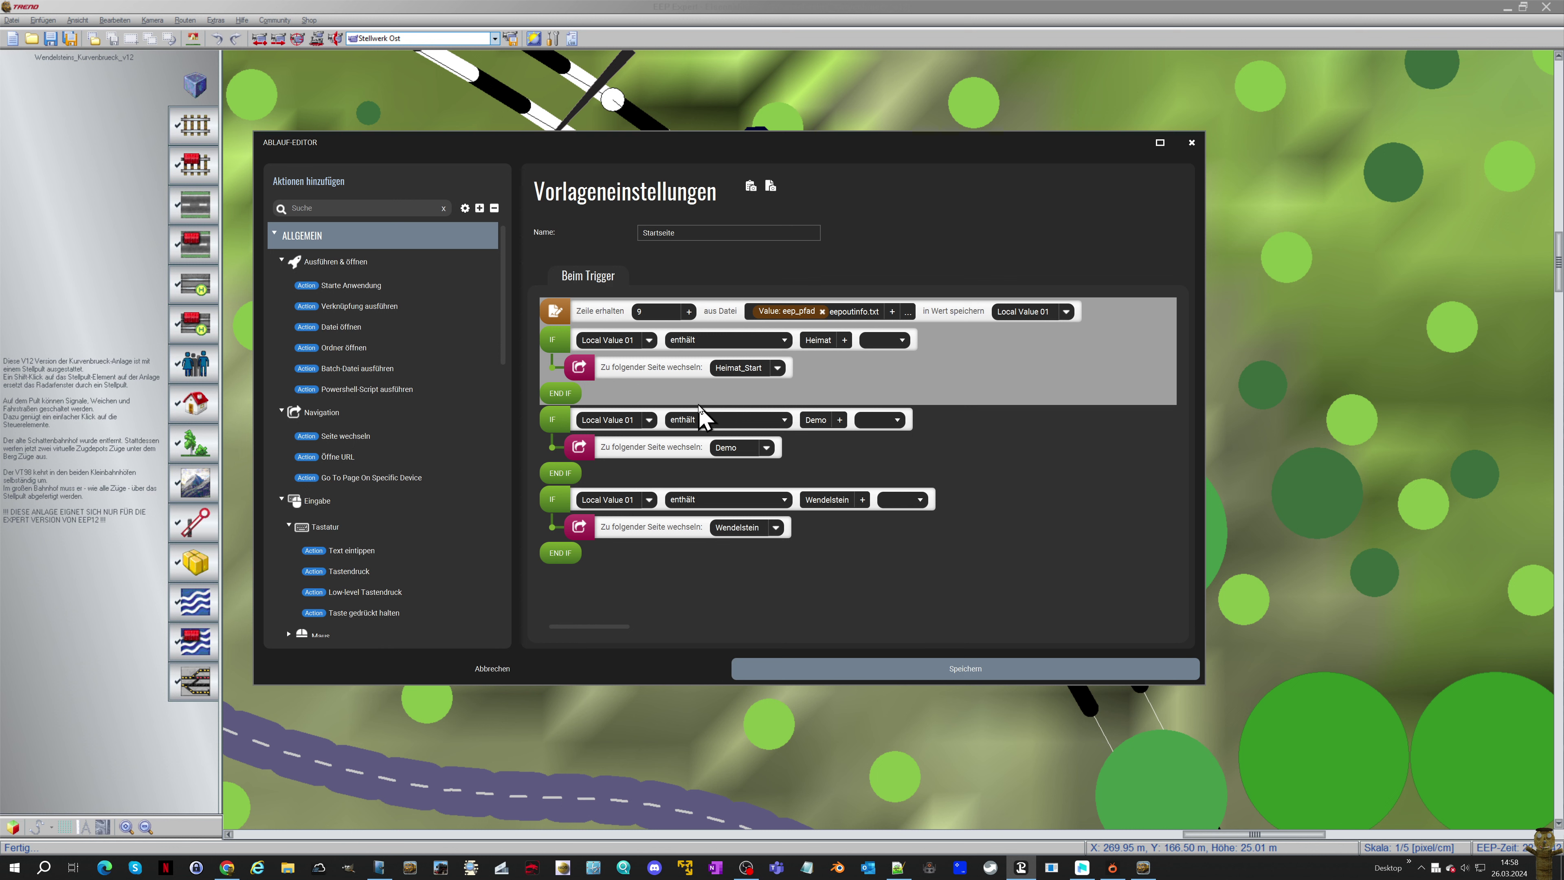
{"action": "right_click", "coordinate": [688, 395]}
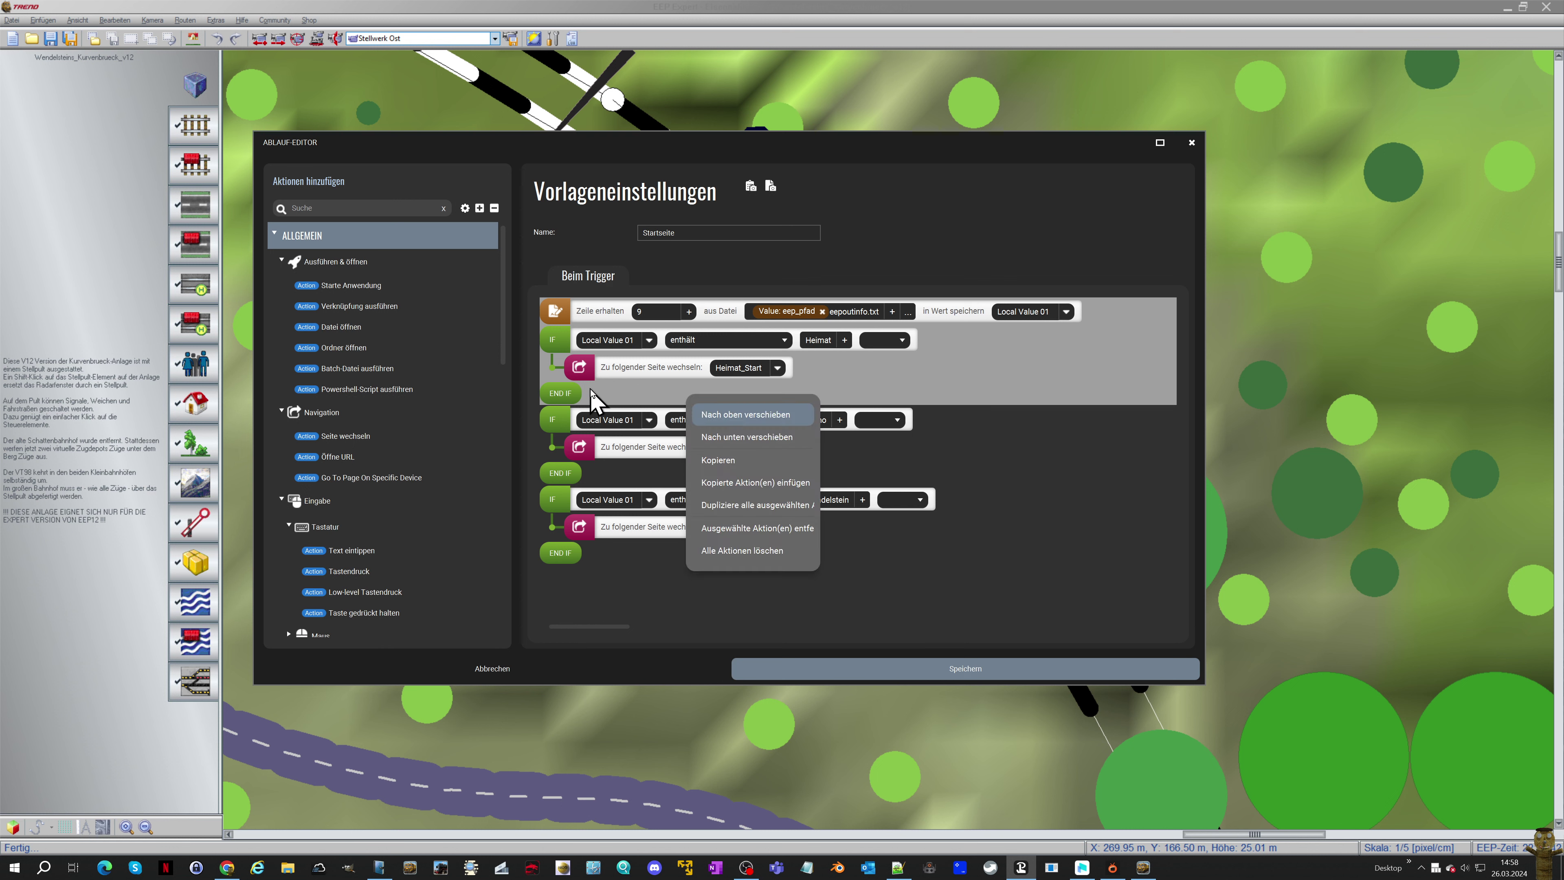
{"action": "left_click", "coordinate": [712, 462]}
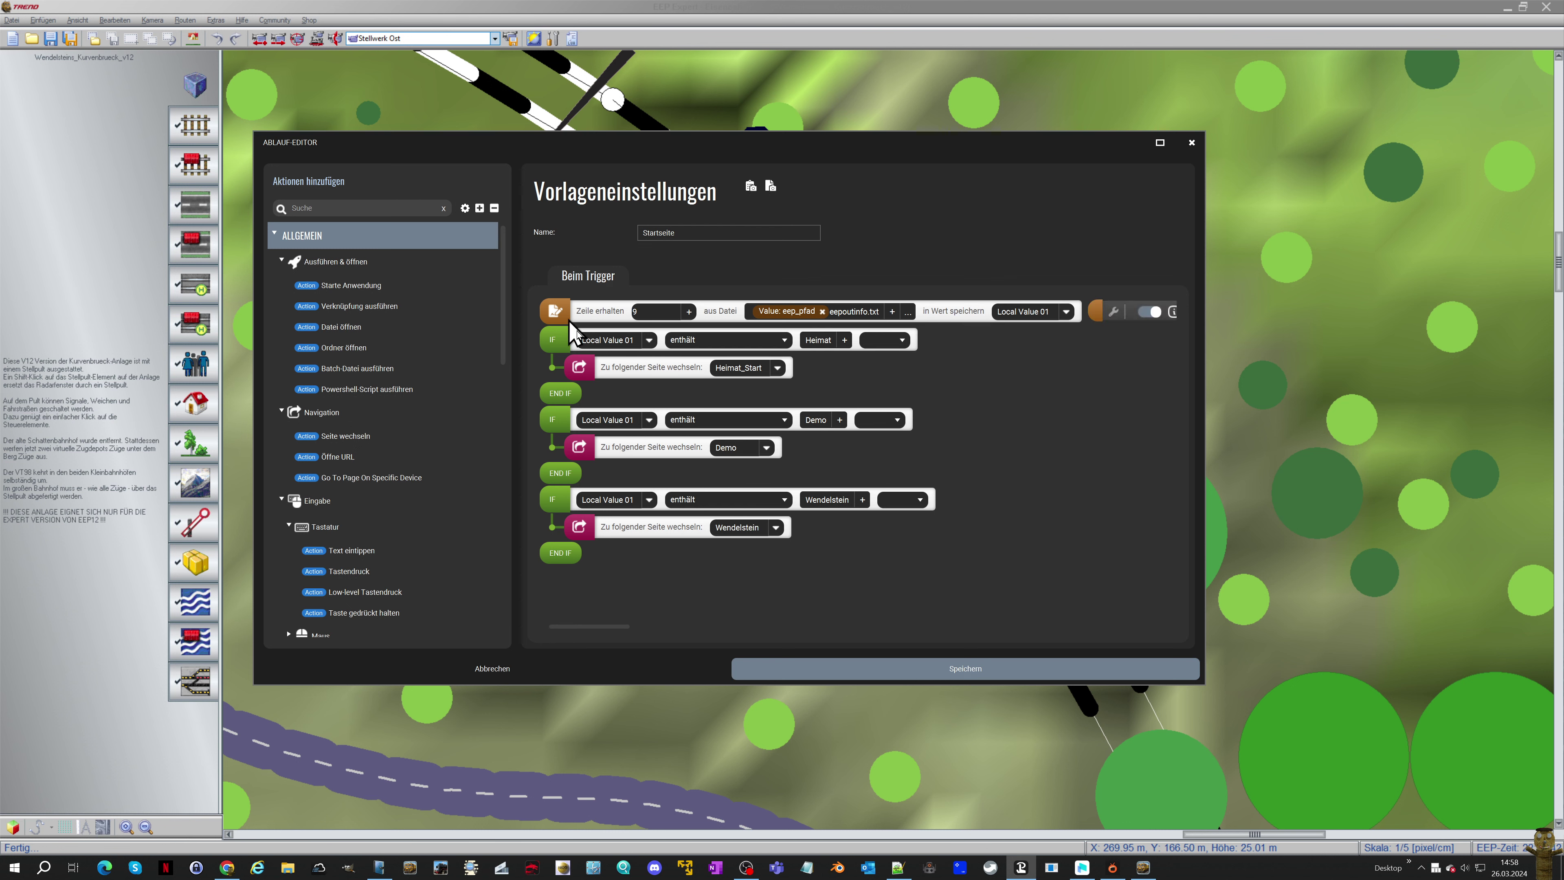
{"action": "left_click", "coordinate": [602, 677]}
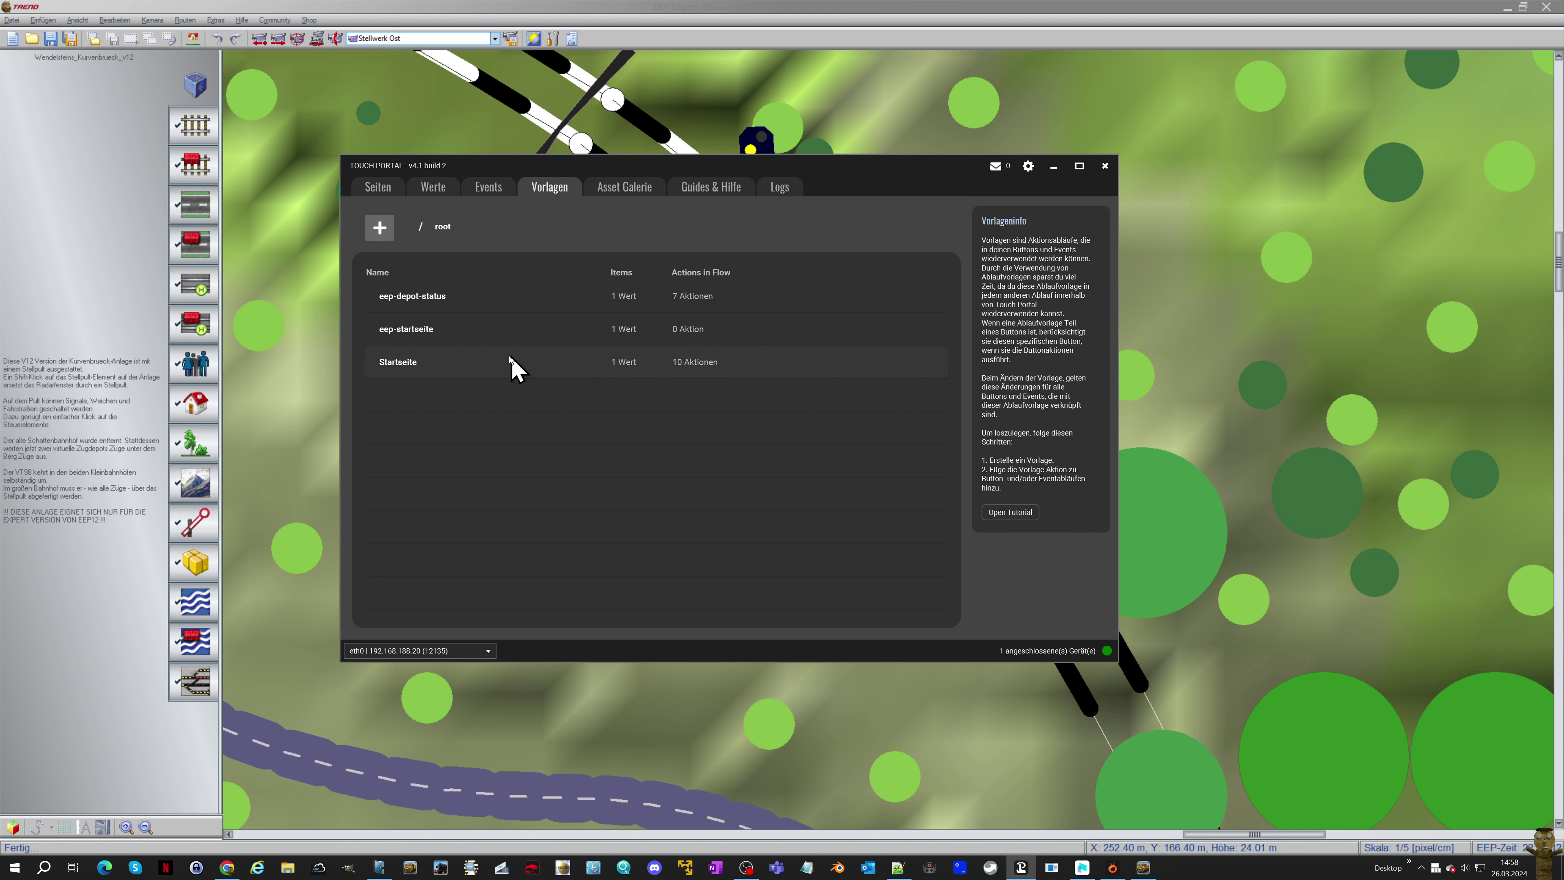
{"action": "double_click", "coordinate": [433, 364]}
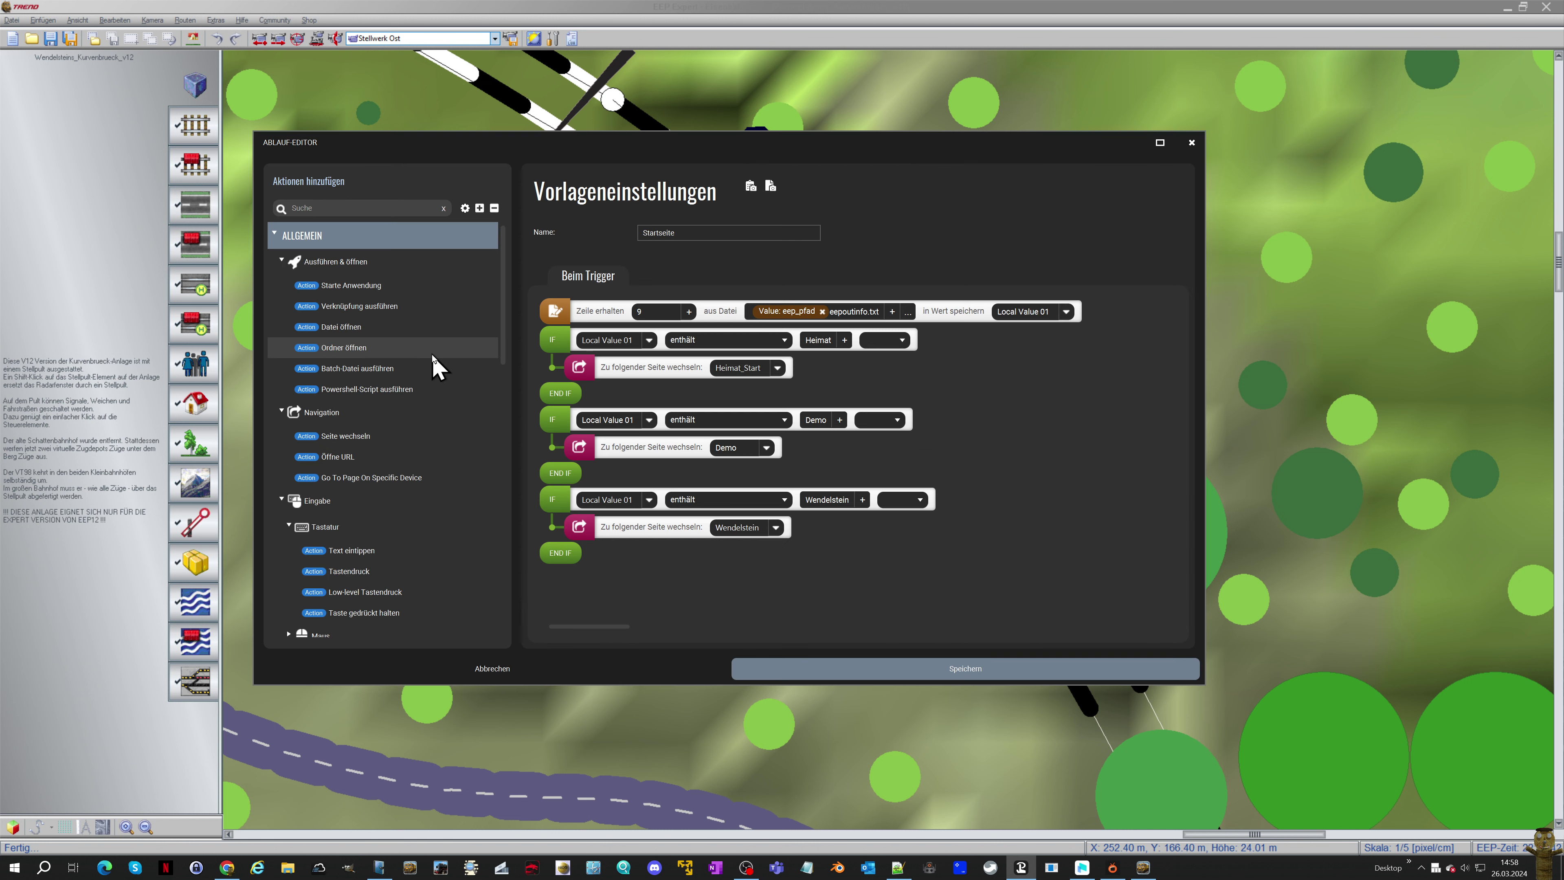
{"action": "left_click", "coordinate": [479, 671]}
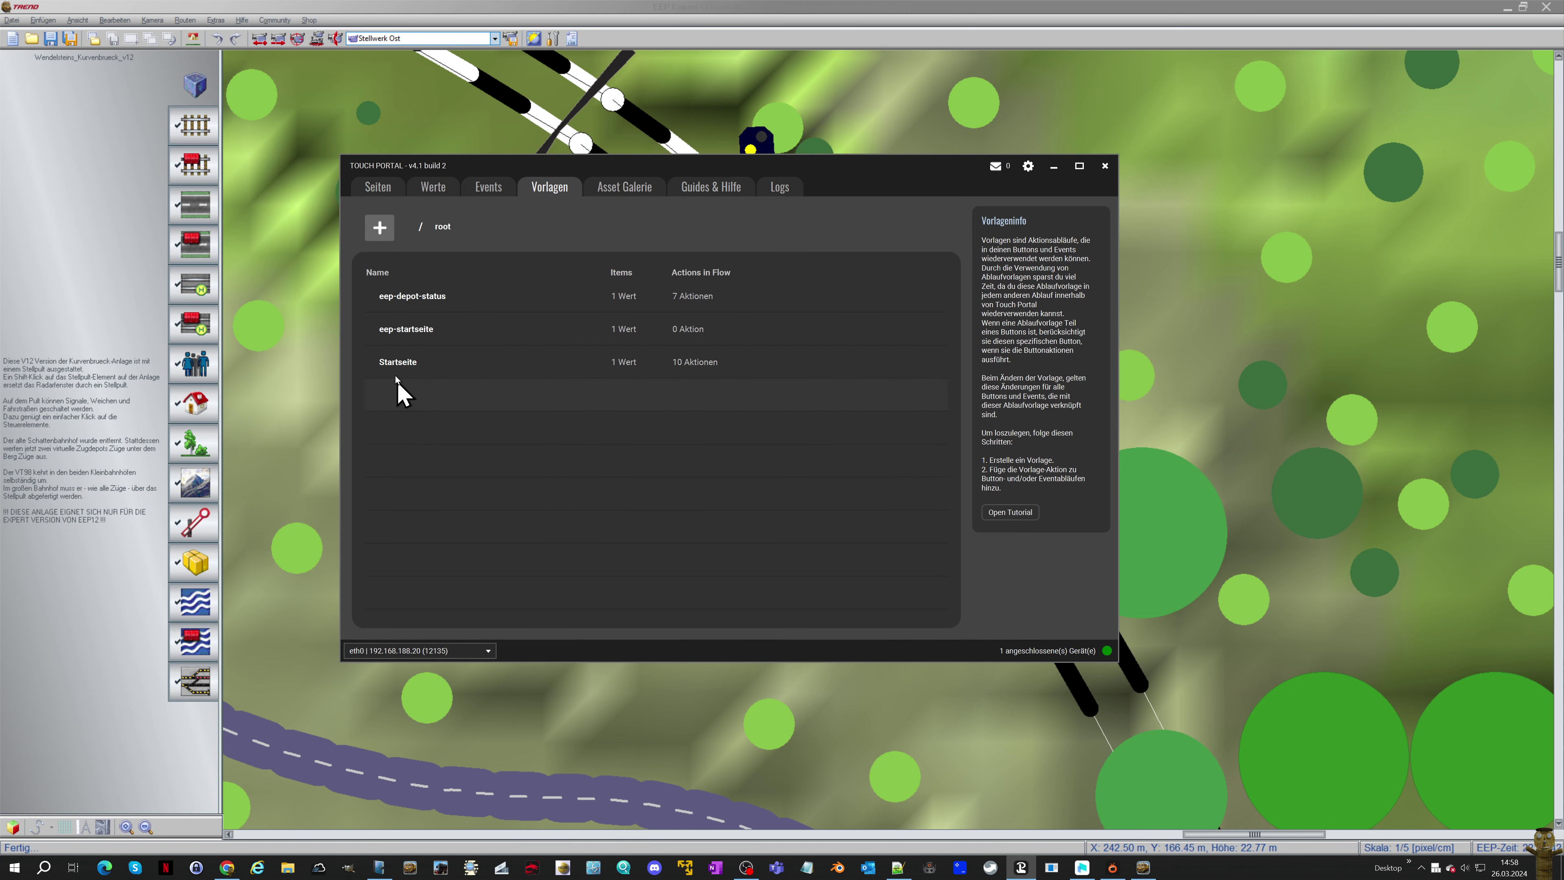
Open the eep-startseite template and paste the copied actions into its empty flow
{"action": "double_click", "coordinate": [400, 330]}
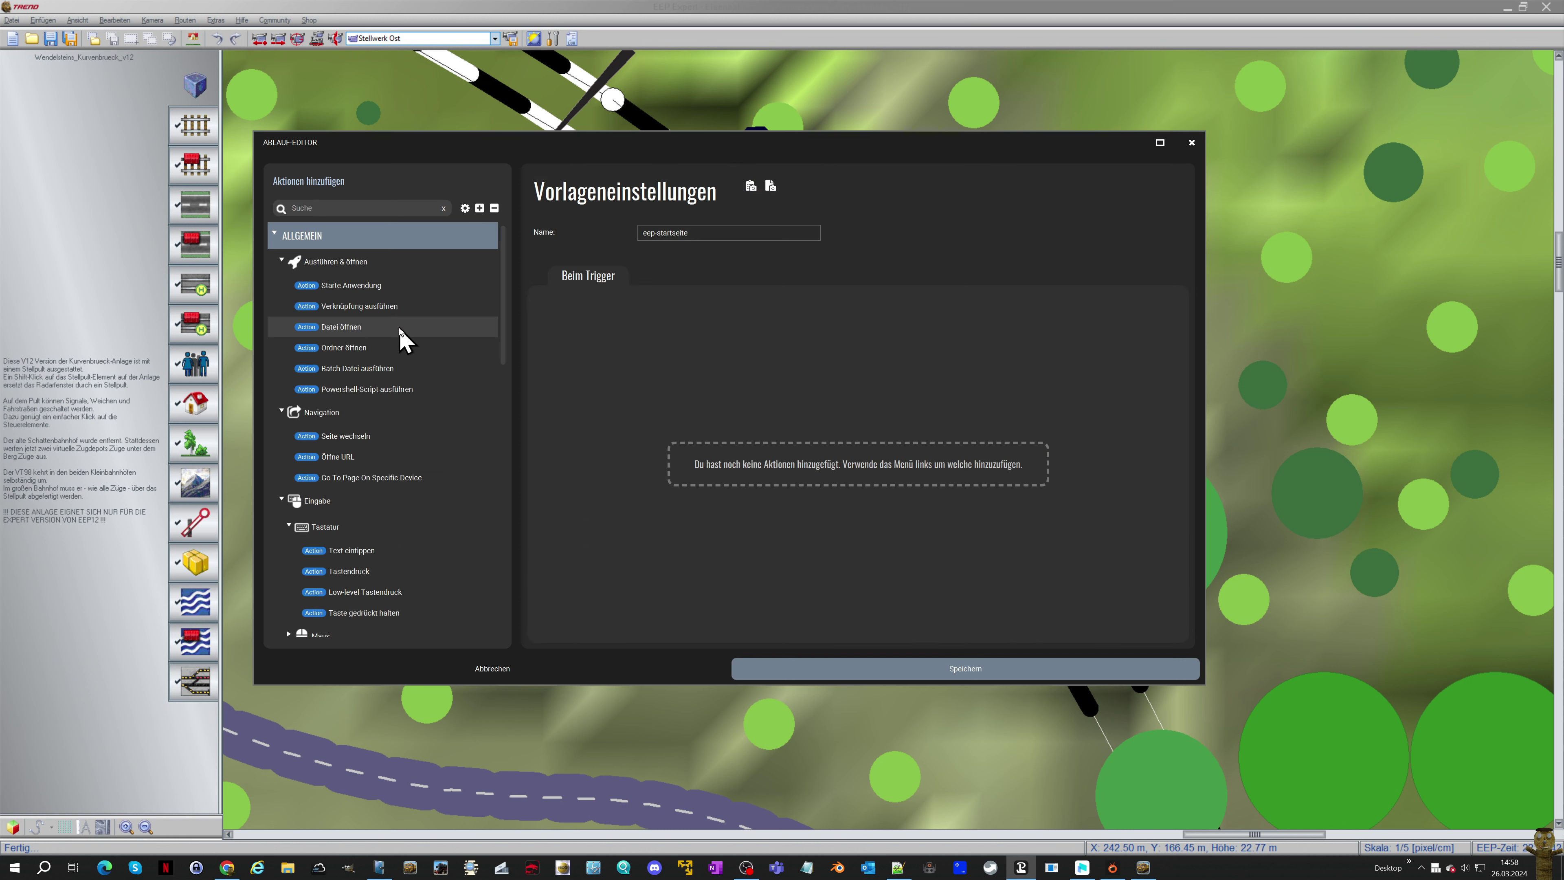
{"action": "right_click", "coordinate": [597, 379]}
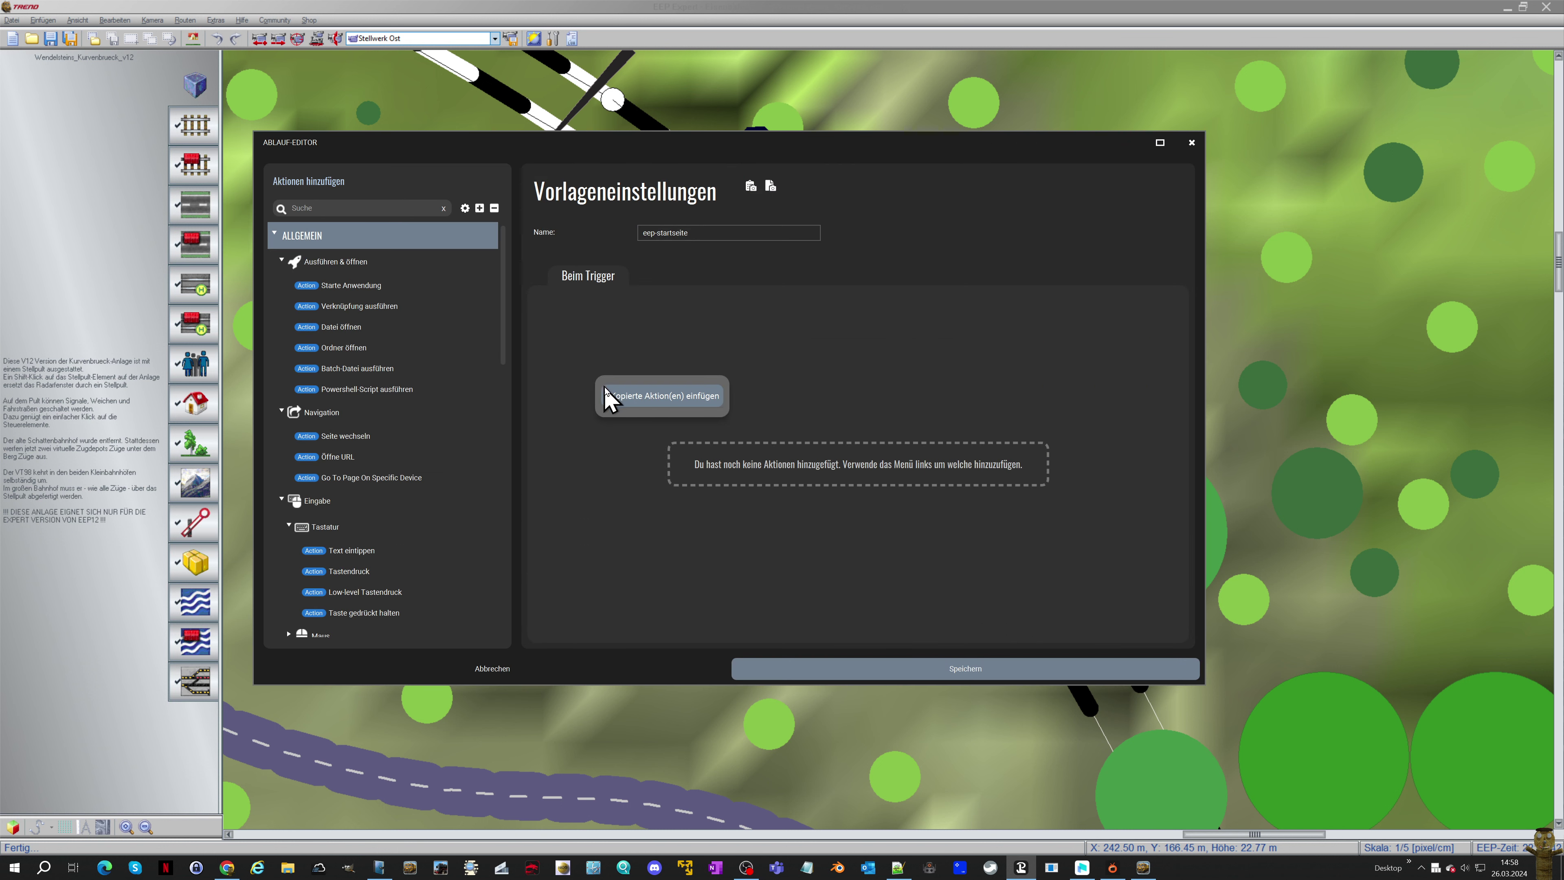
{"action": "left_click", "coordinate": [621, 395]}
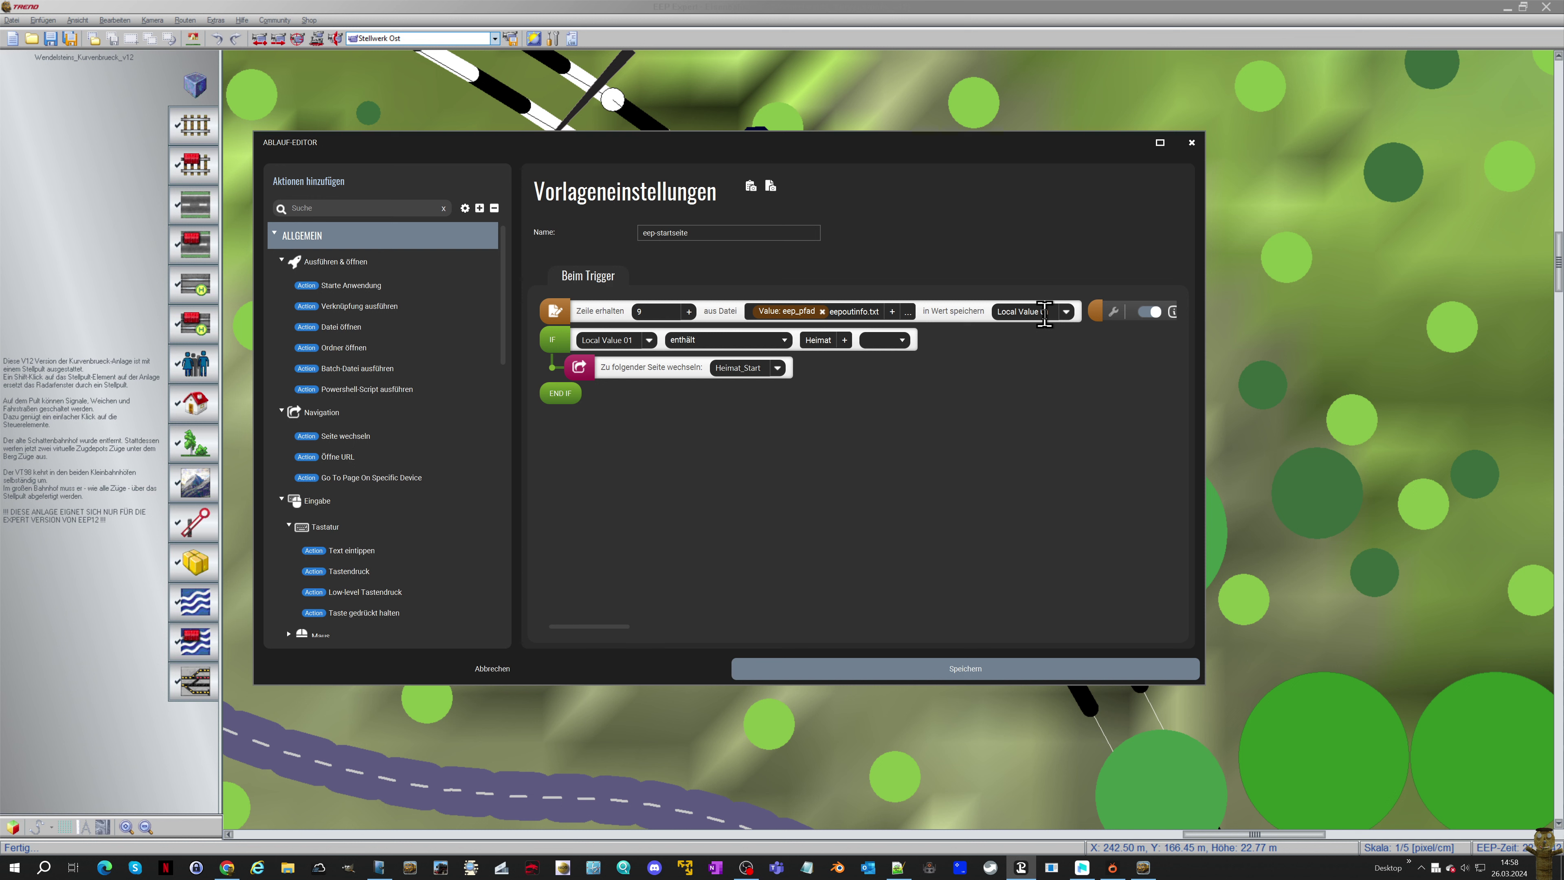
Switch to Notepad++ and check the TouchOutputInfo[9] entry in b_maik-TouchPortal-Modul.lua to see what line 9 supplies
{"action": "left_click", "coordinate": [655, 315]}
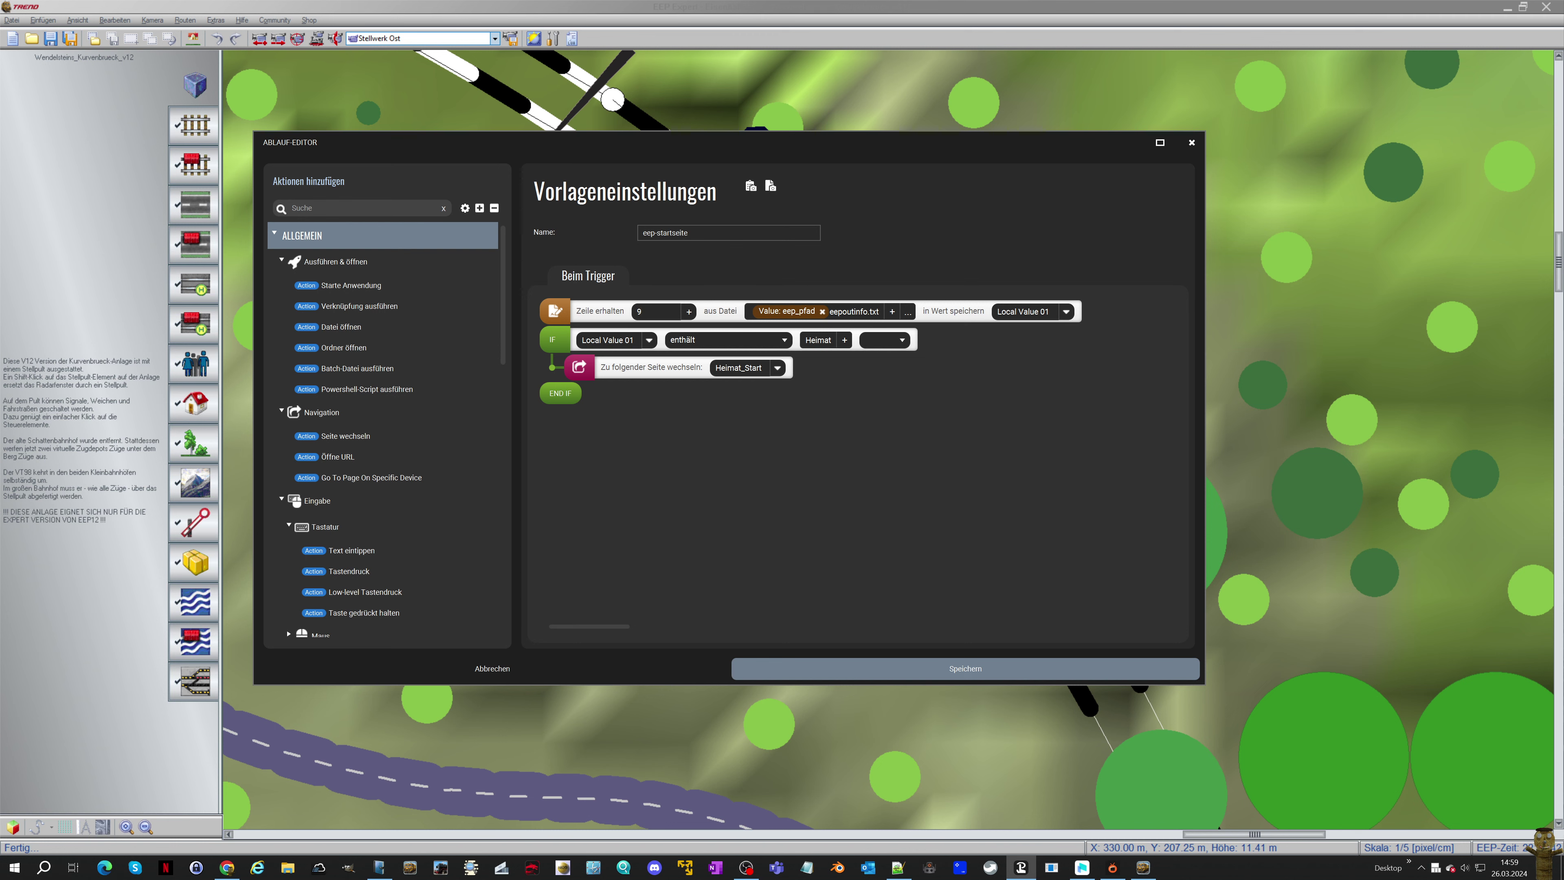
{"action": "left_click", "coordinate": [898, 868]}
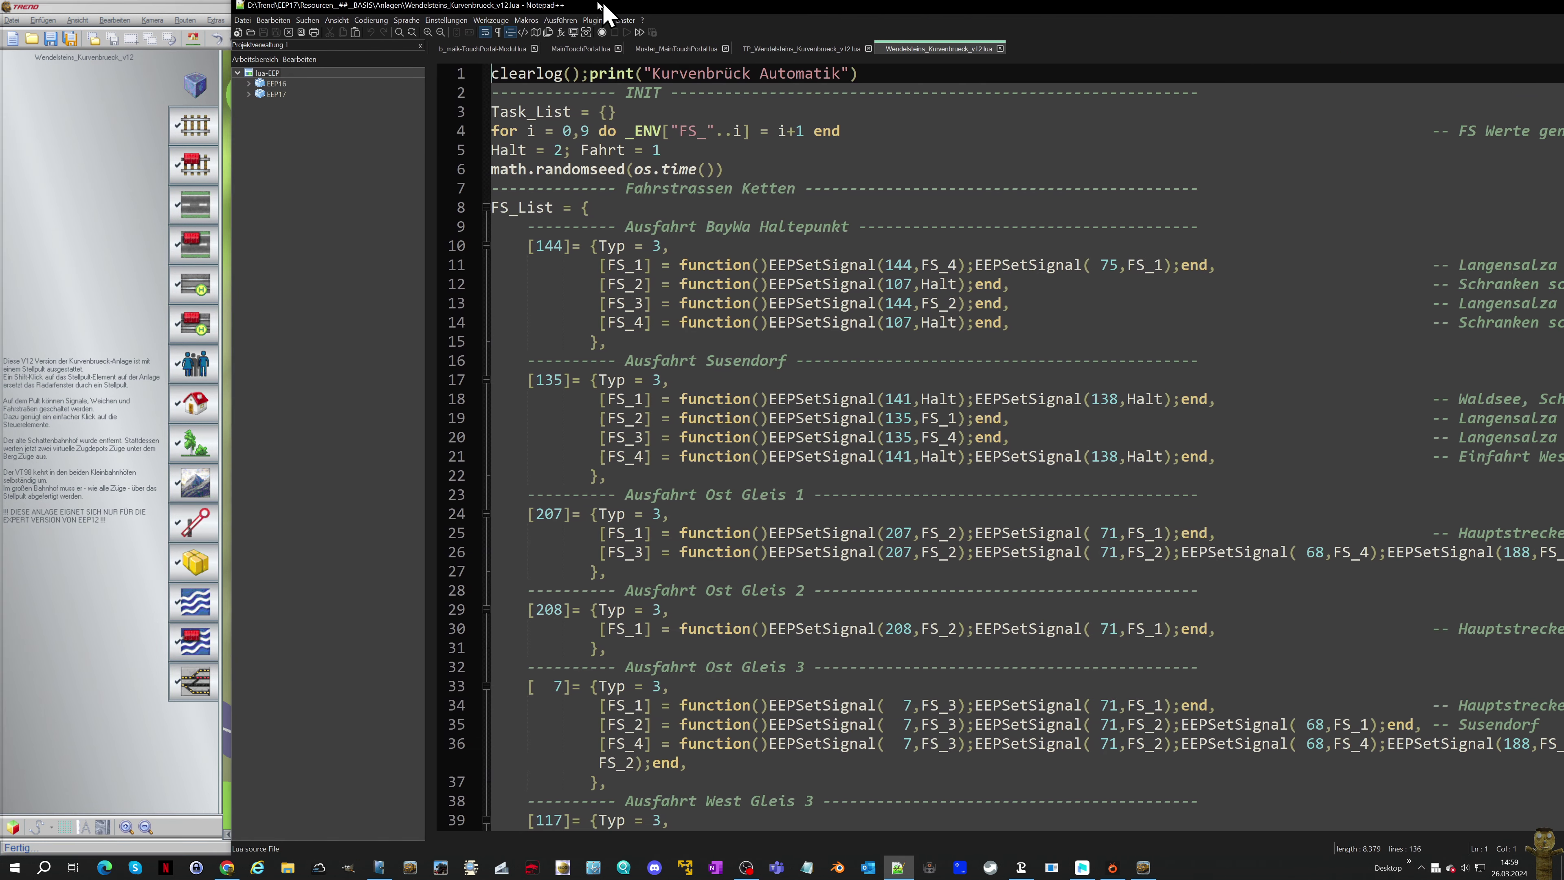
{"action": "left_click_drag", "start_coordinate": [601, 10], "coordinate": [370, 9]}
{"action": "left_click", "coordinate": [252, 48]}
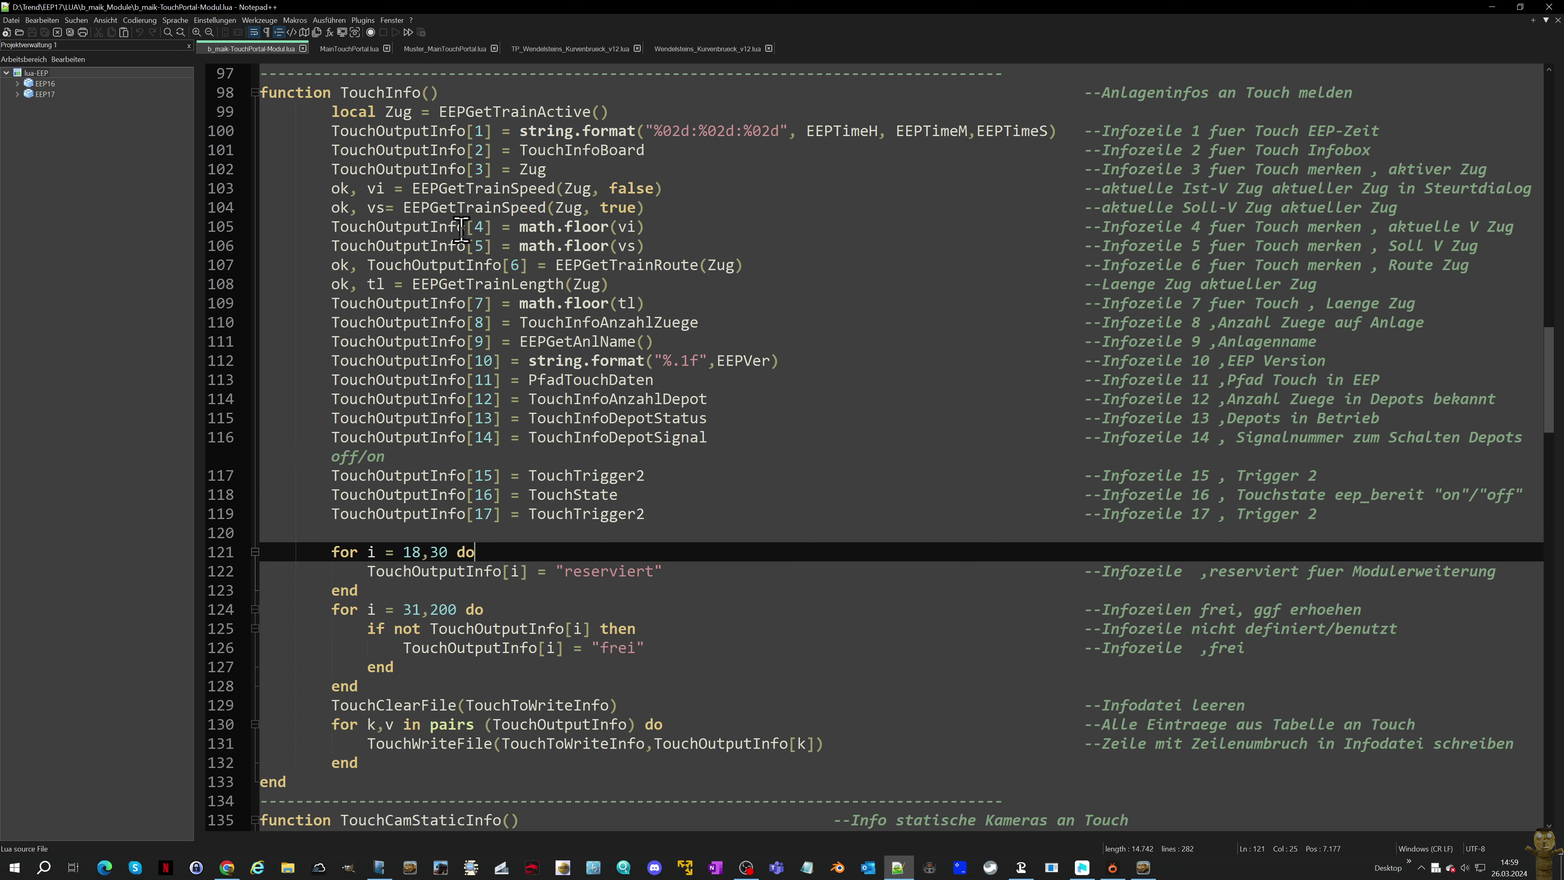
{"action": "left_click", "coordinate": [472, 342]}
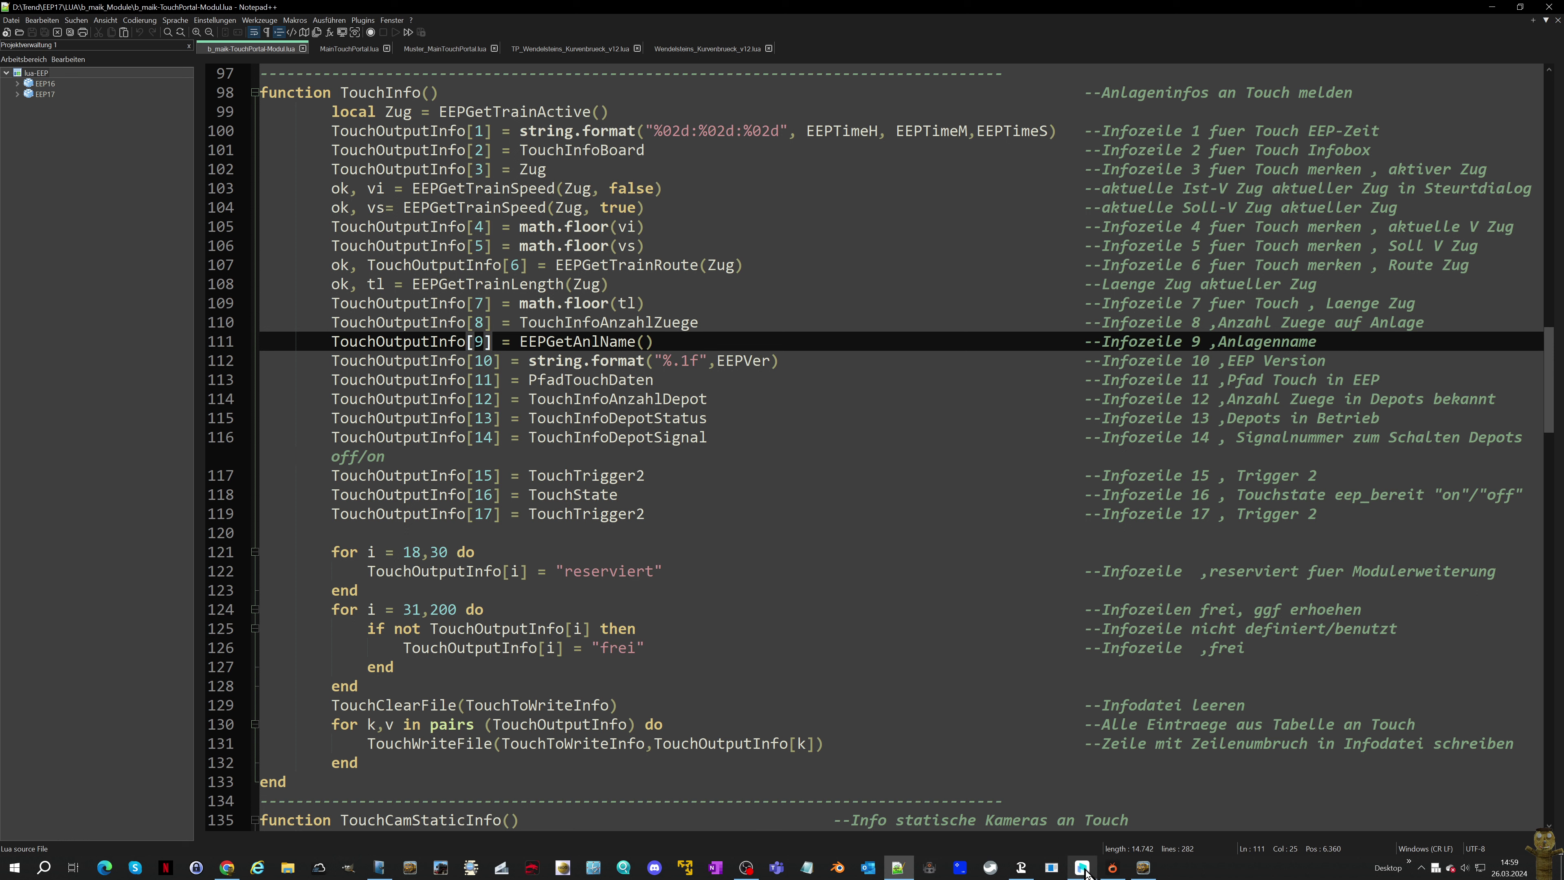
Return to Touch Portal and copy the Heimat IF block, pasting the duplicate below the first END IF in eep-startseite
{"action": "left_click", "coordinate": [1021, 868]}
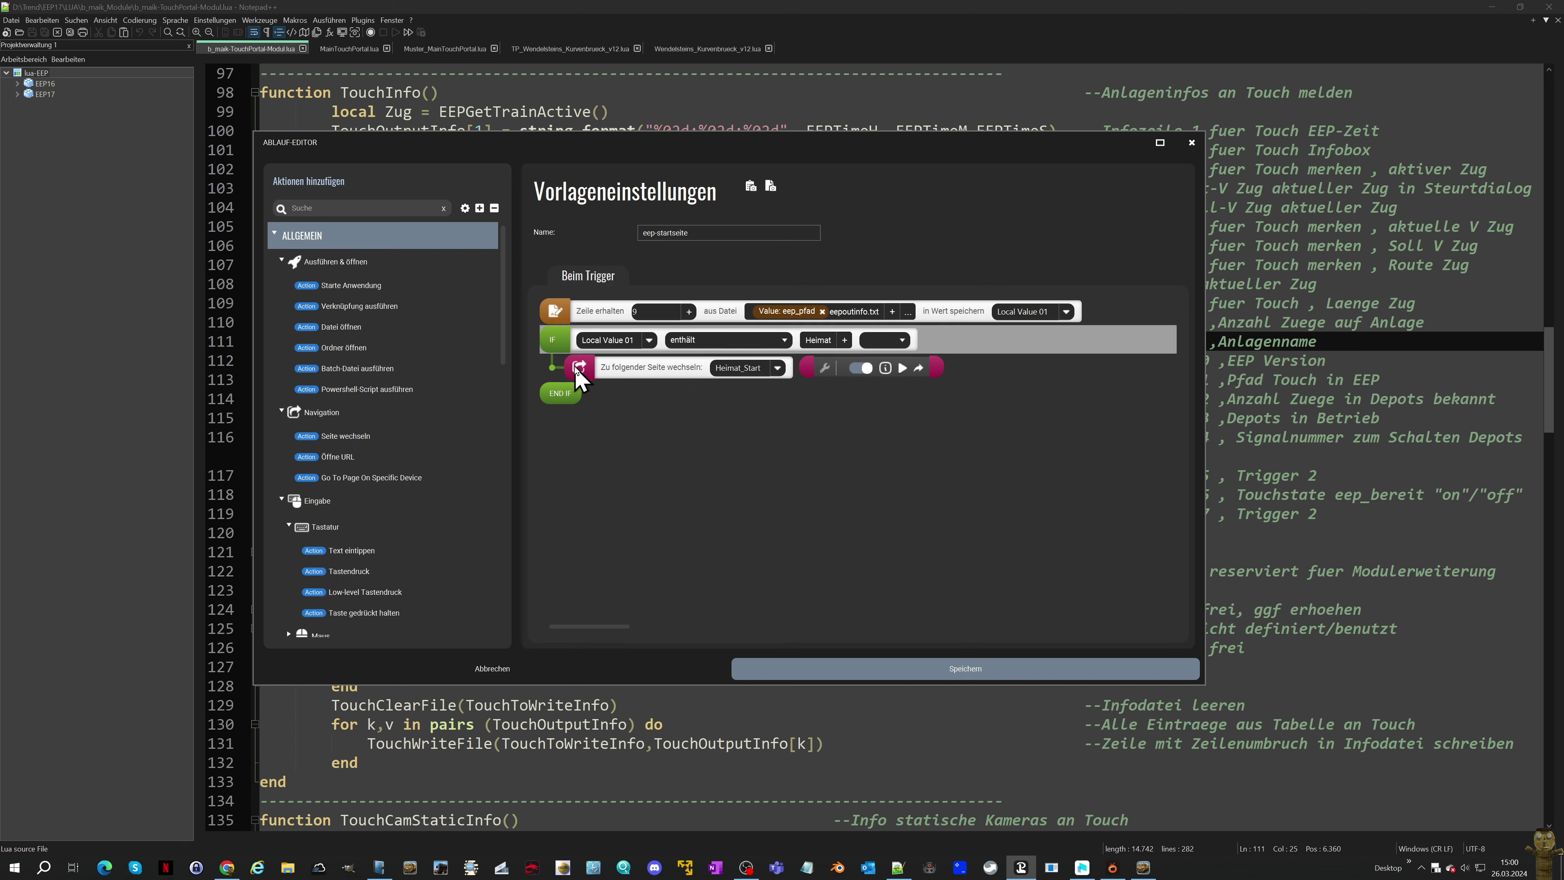
{"action": "right_click", "coordinate": [568, 400]}
{"action": "left_click", "coordinate": [594, 479]}
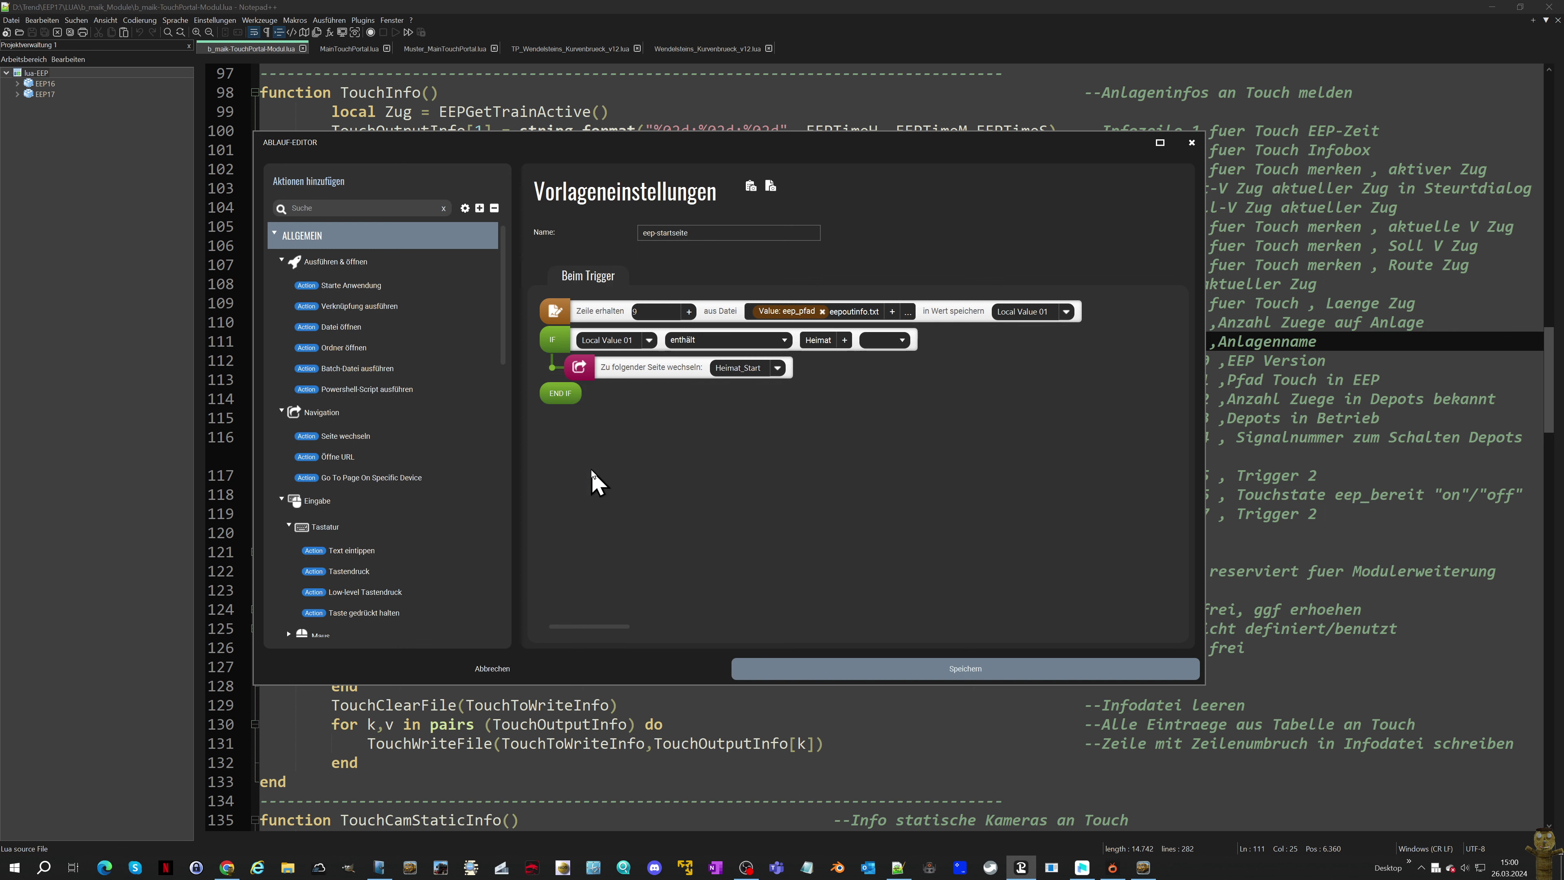
{"action": "right_click", "coordinate": [562, 414]}
{"action": "left_click", "coordinate": [582, 436]}
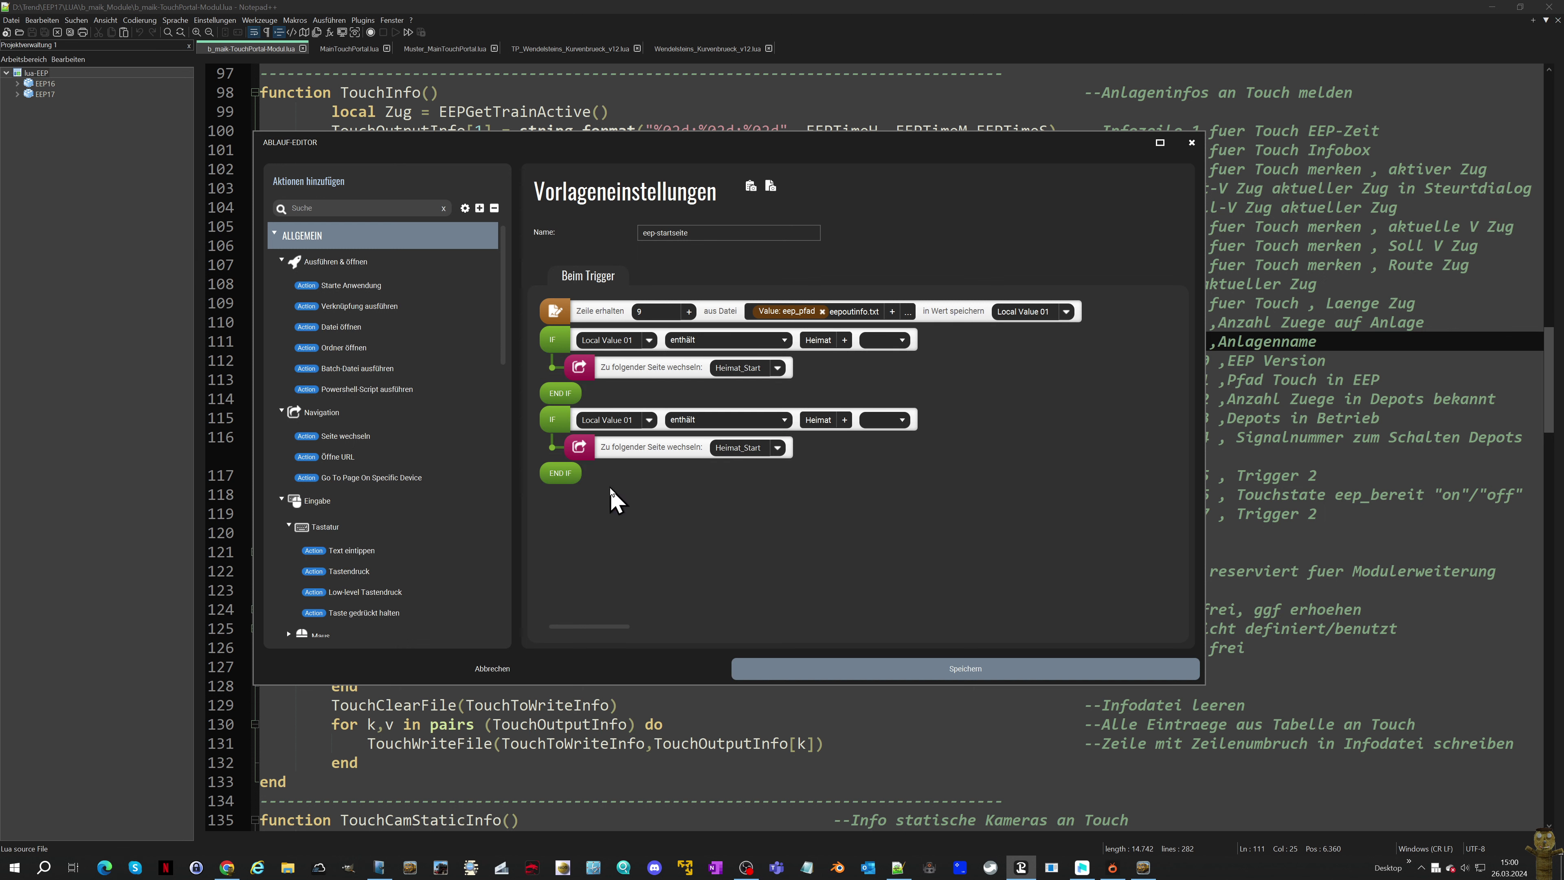
Set the page-switch action in the second IF block to the Demo page from the EEP folder's Demo subfolder
{"action": "mouse_move", "coordinate": [606, 455]}
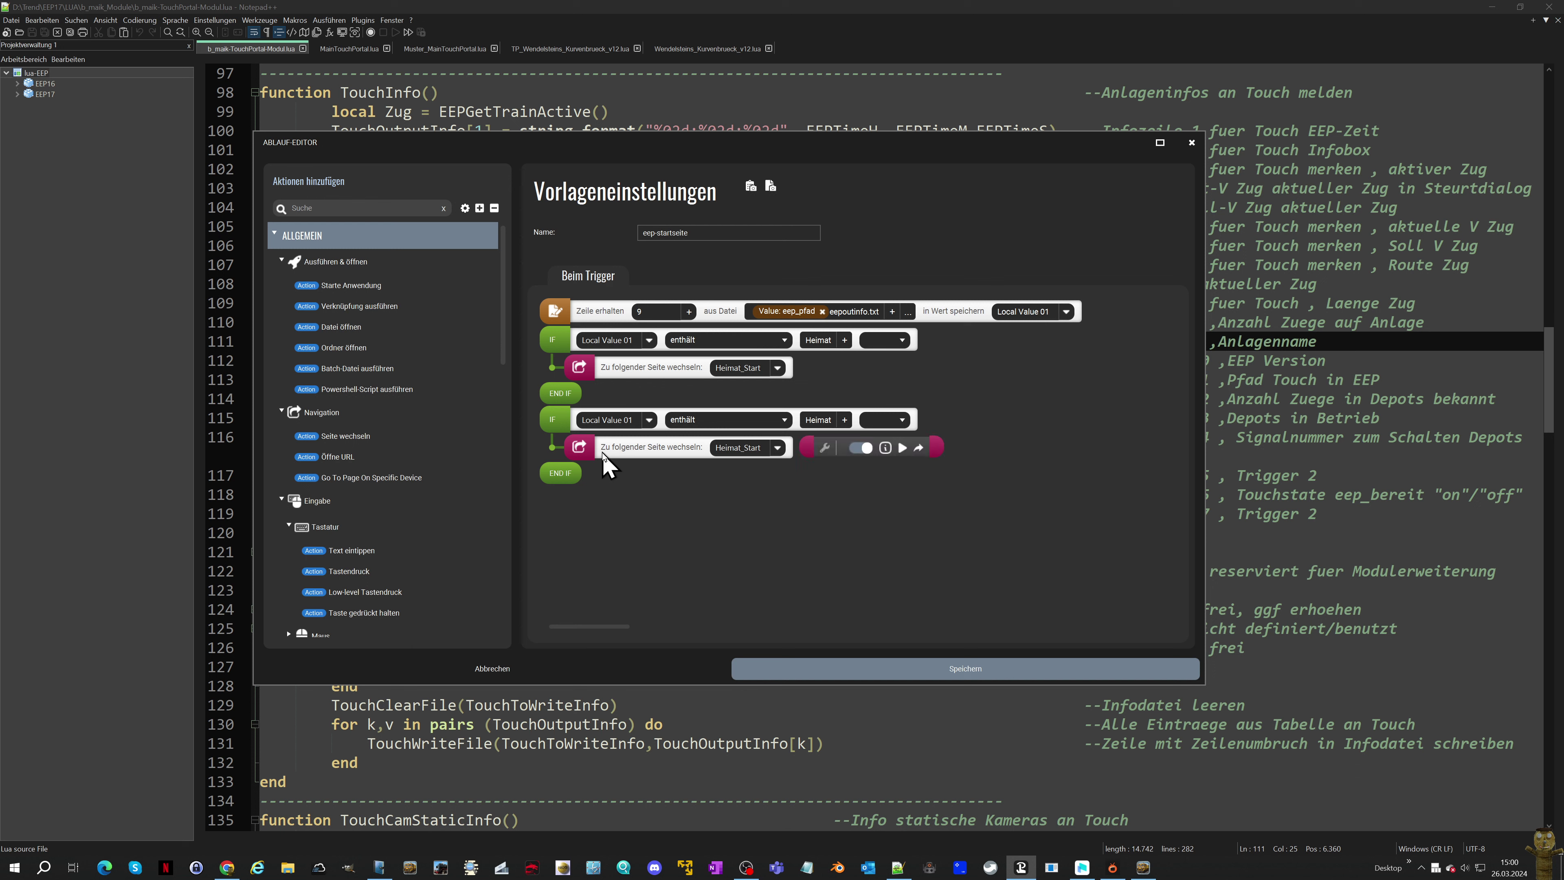
{"action": "left_click", "coordinate": [778, 449]}
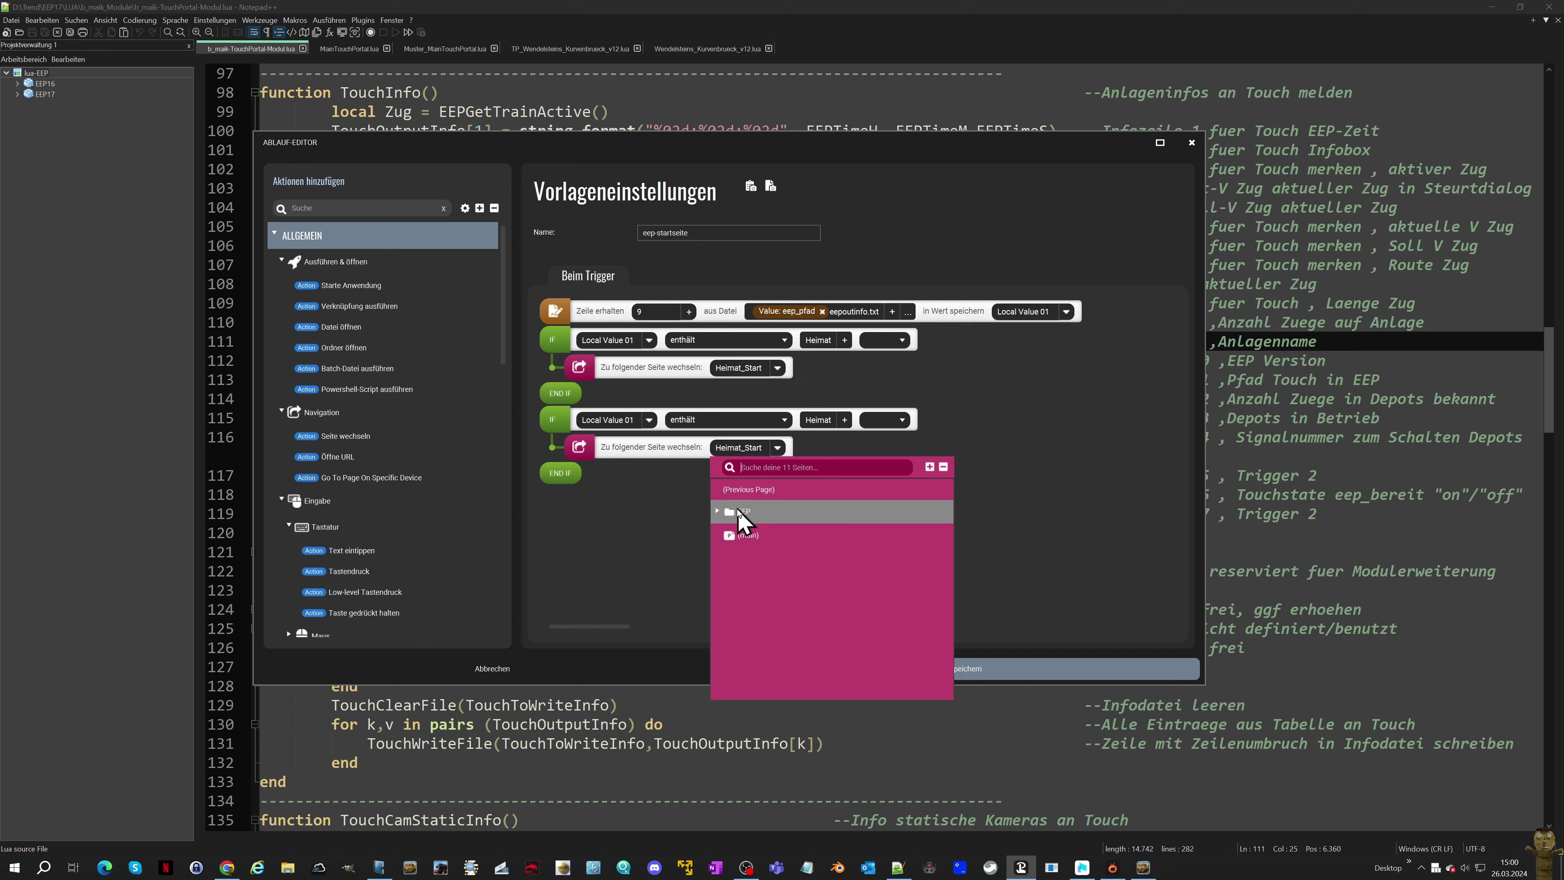
{"action": "left_click", "coordinate": [720, 513]}
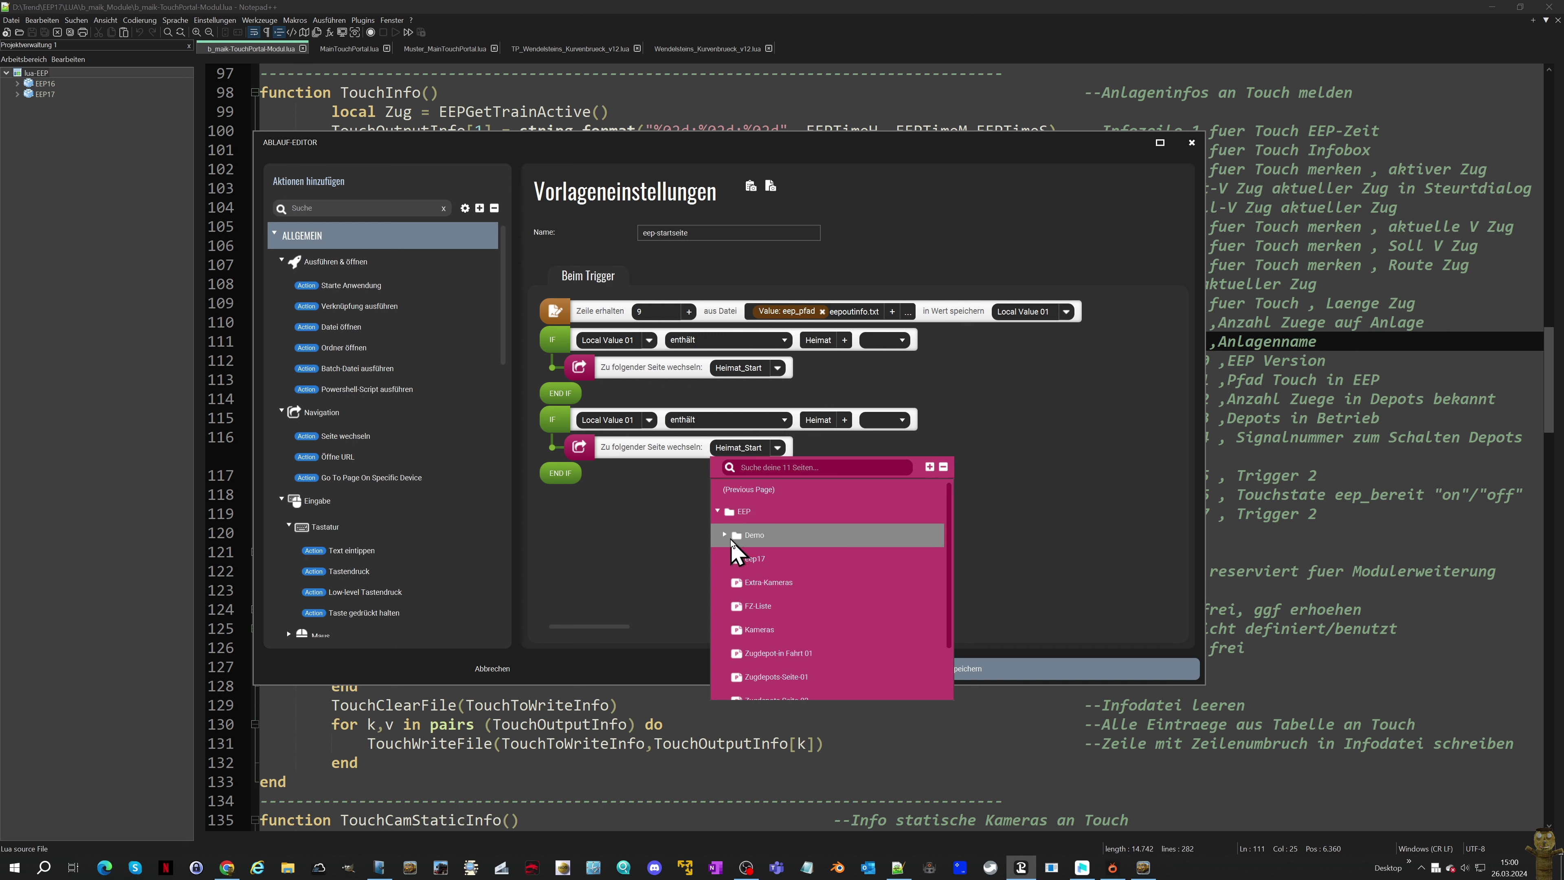
{"action": "left_click", "coordinate": [738, 536]}
{"action": "left_click", "coordinate": [742, 560]}
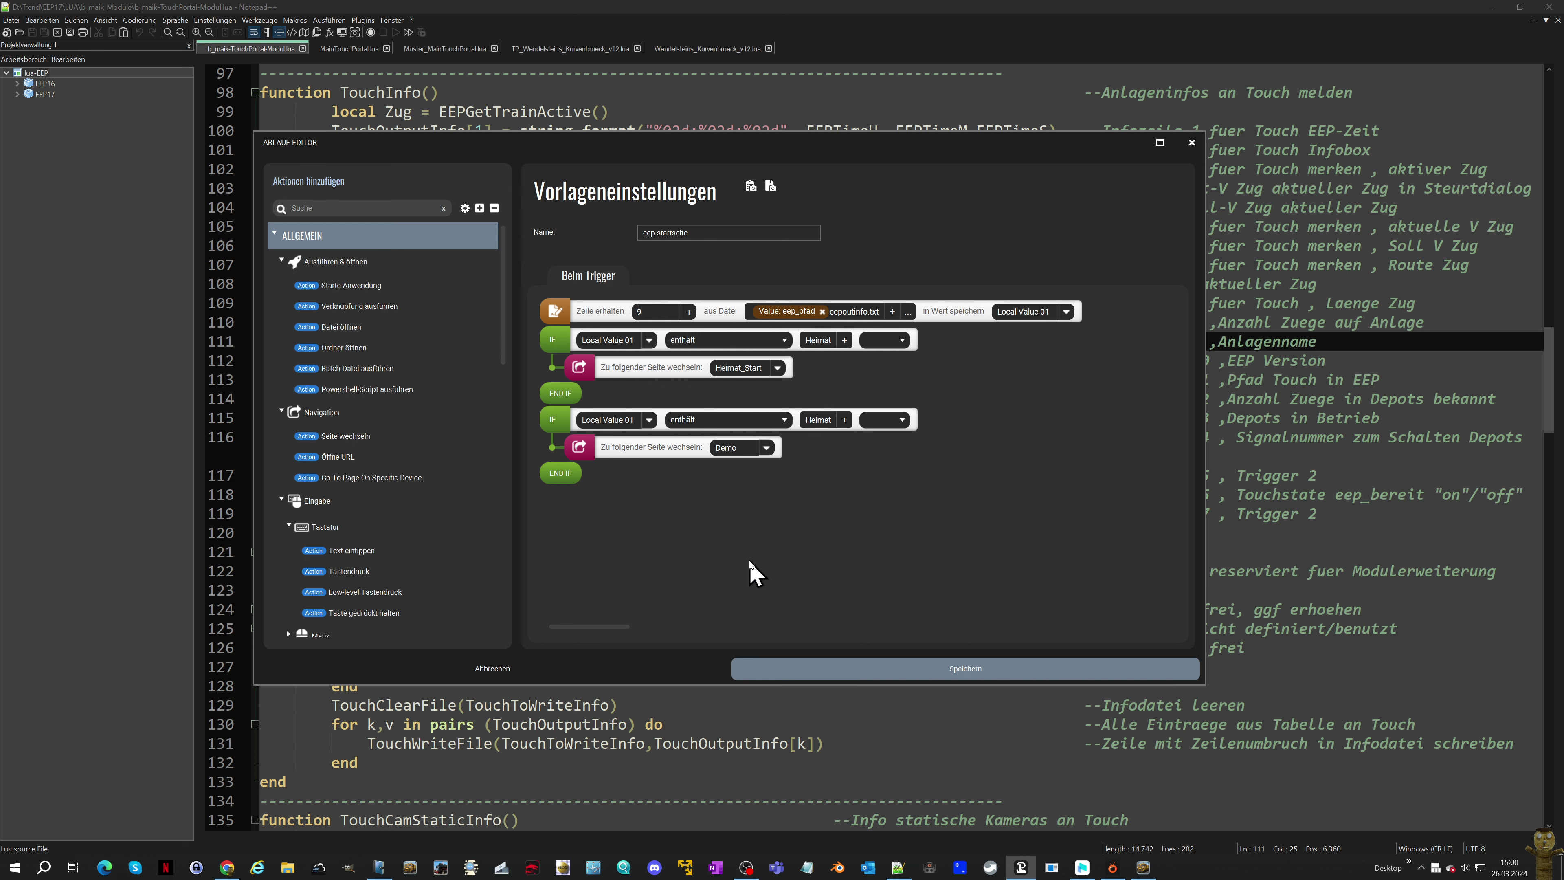
Set the second IF condition's comparison text to Demo and save the eep-startseite template
{"action": "double_click", "coordinate": [829, 419]}
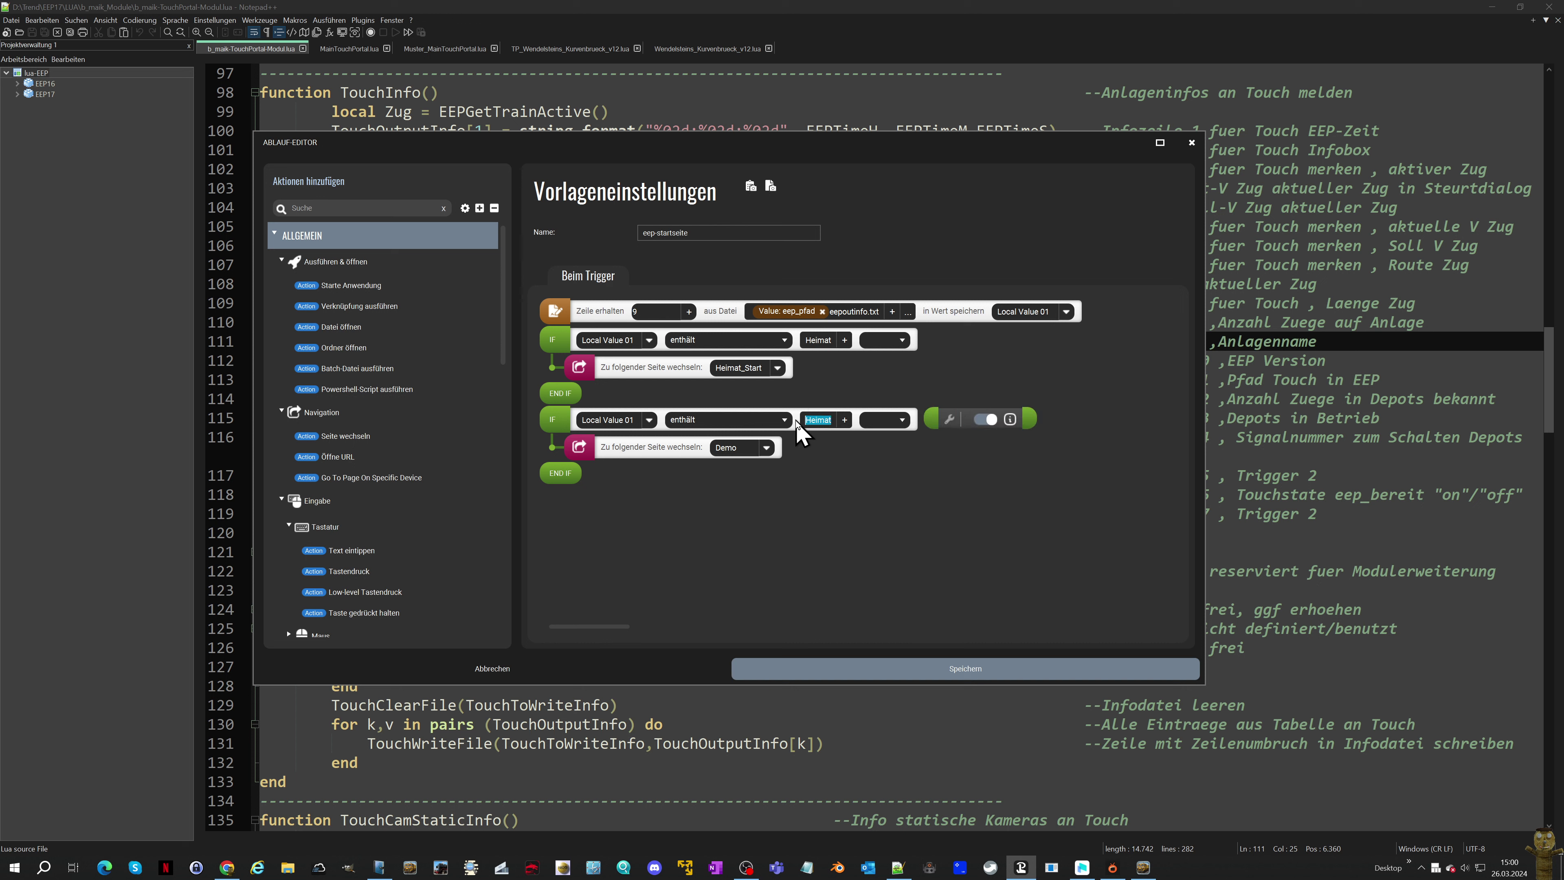
{"action": "type", "text": "Demo"}
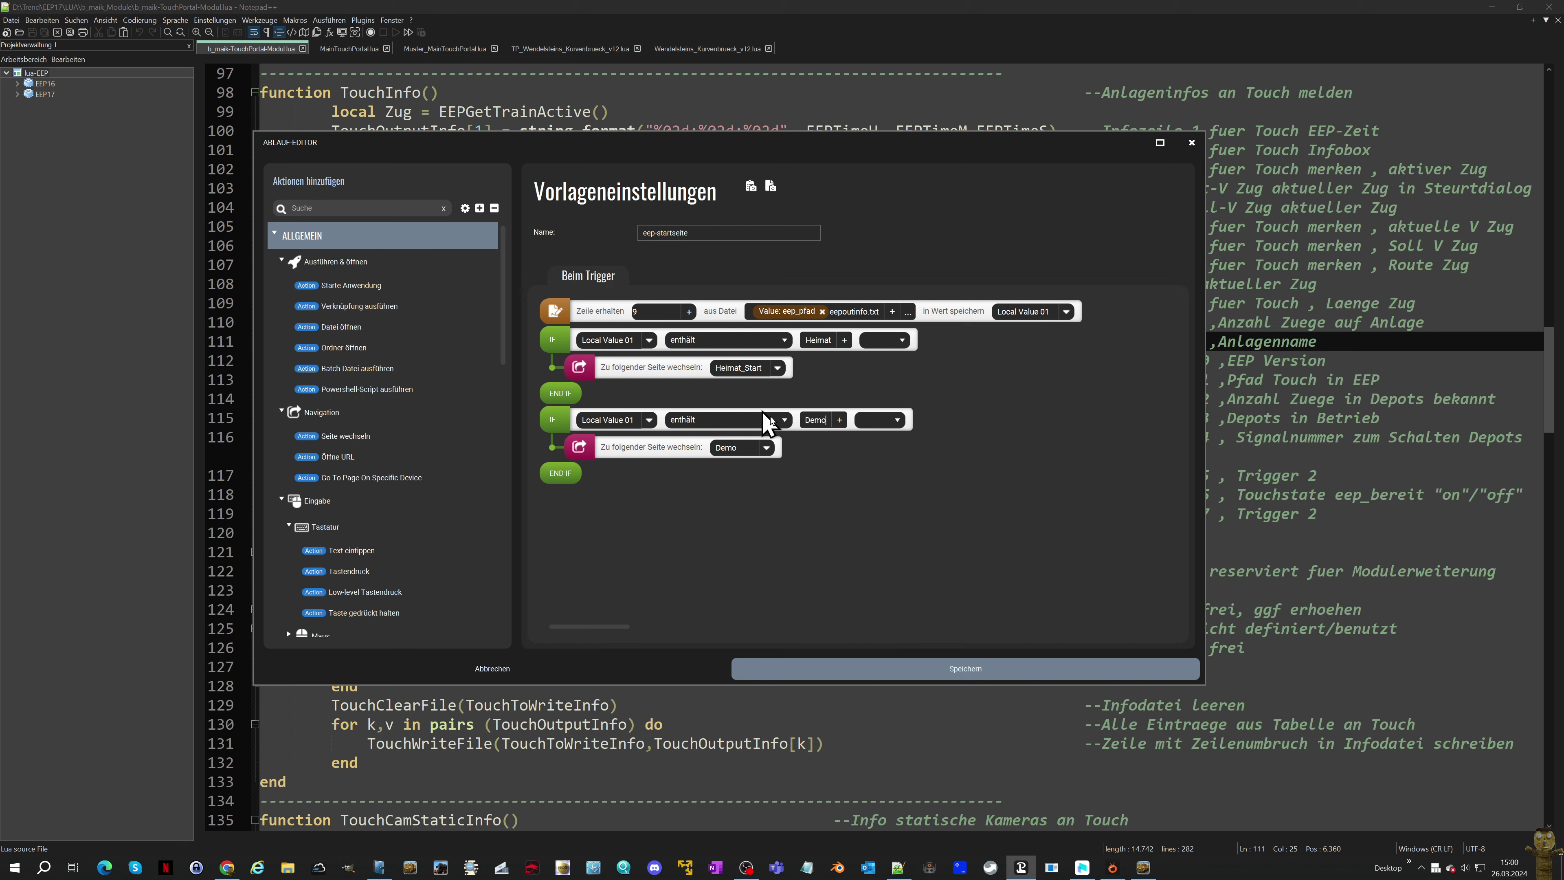
{"action": "left_click", "coordinate": [849, 669]}
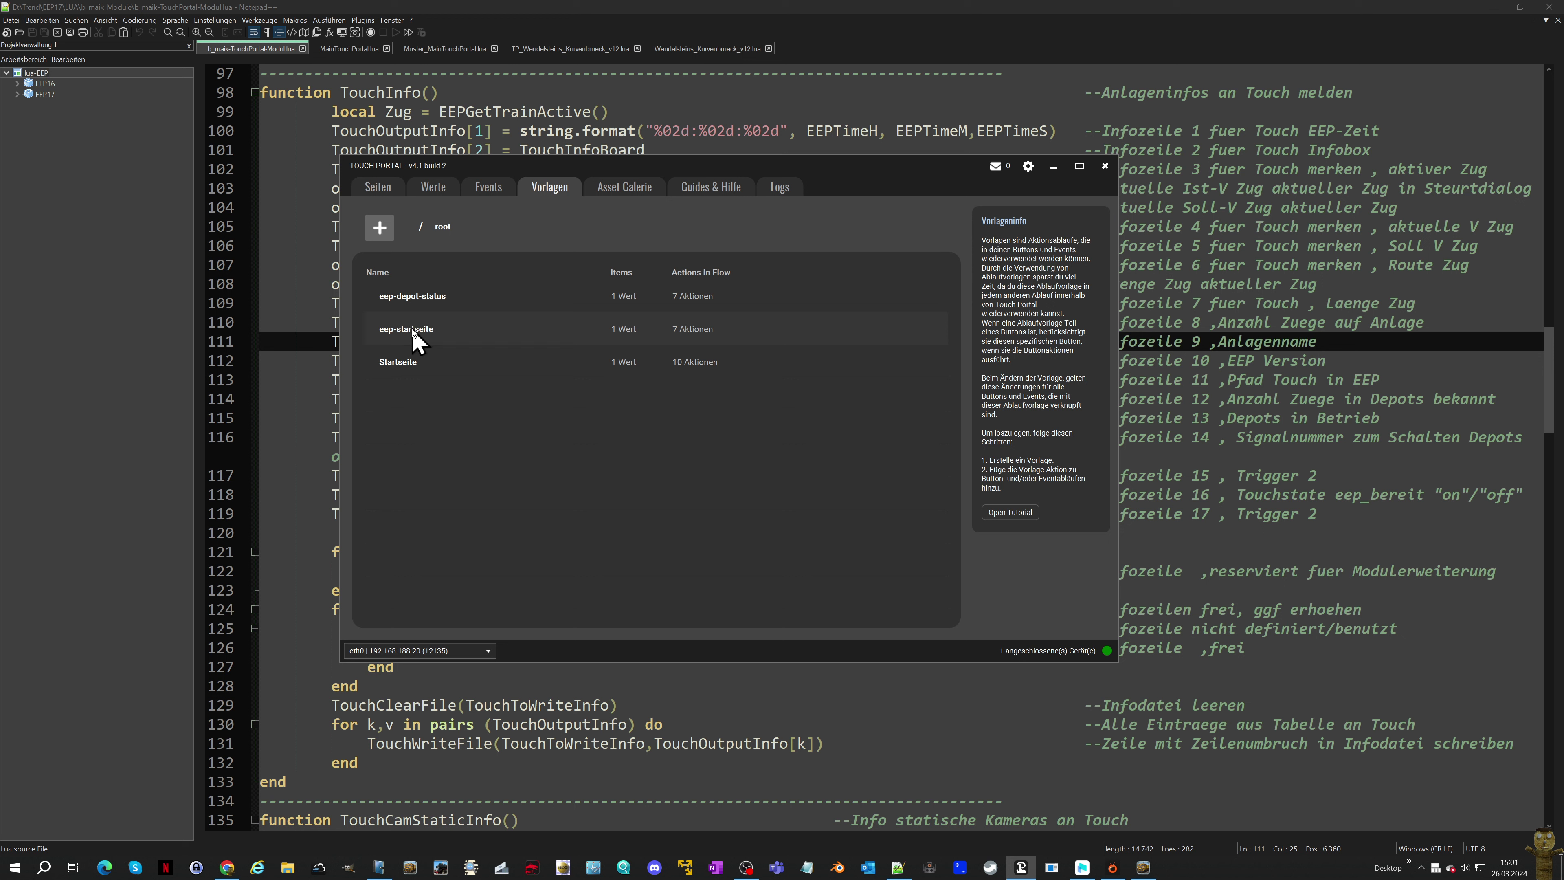
Open the Demo button on the eep17 page for editing and delete its page-switch action
{"action": "left_click", "coordinate": [382, 187]}
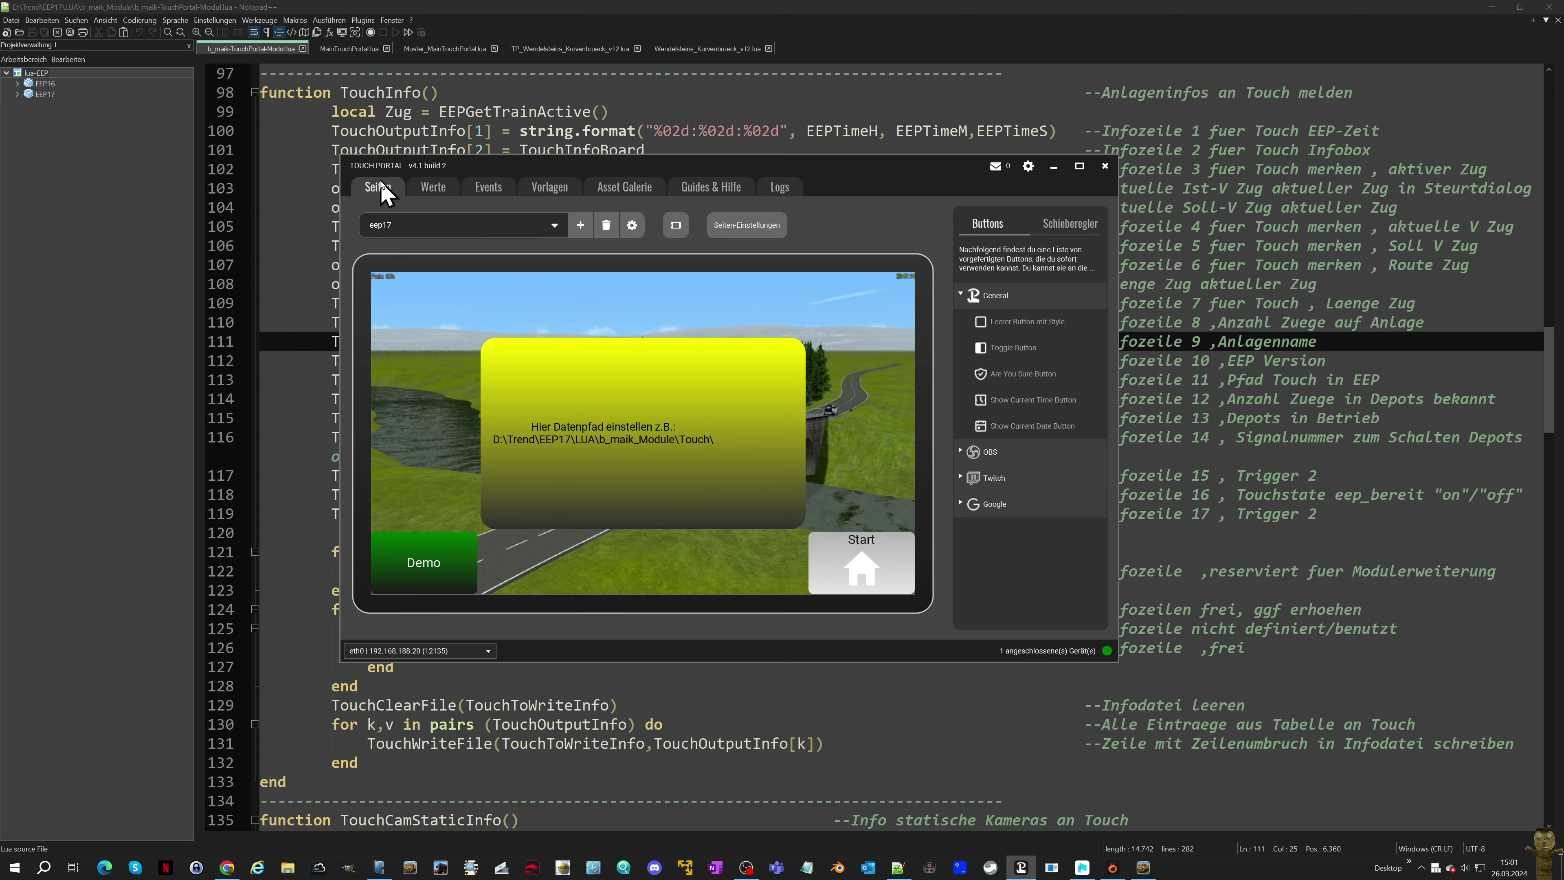
{"action": "right_click", "coordinate": [429, 562]}
{"action": "left_click", "coordinate": [428, 567]}
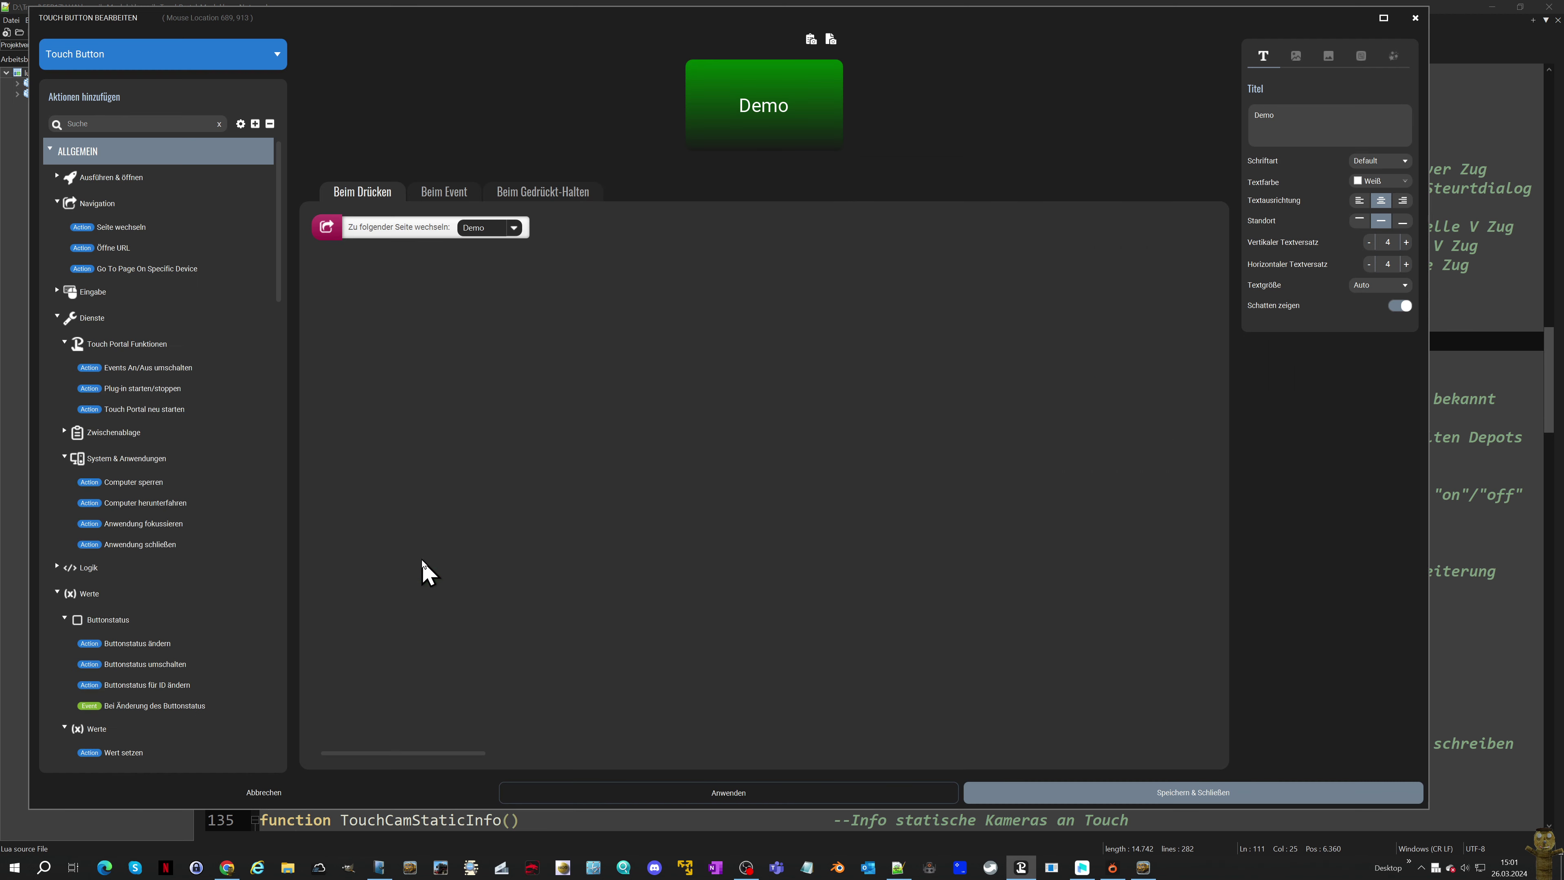
{"action": "mouse_move", "coordinate": [331, 230]}
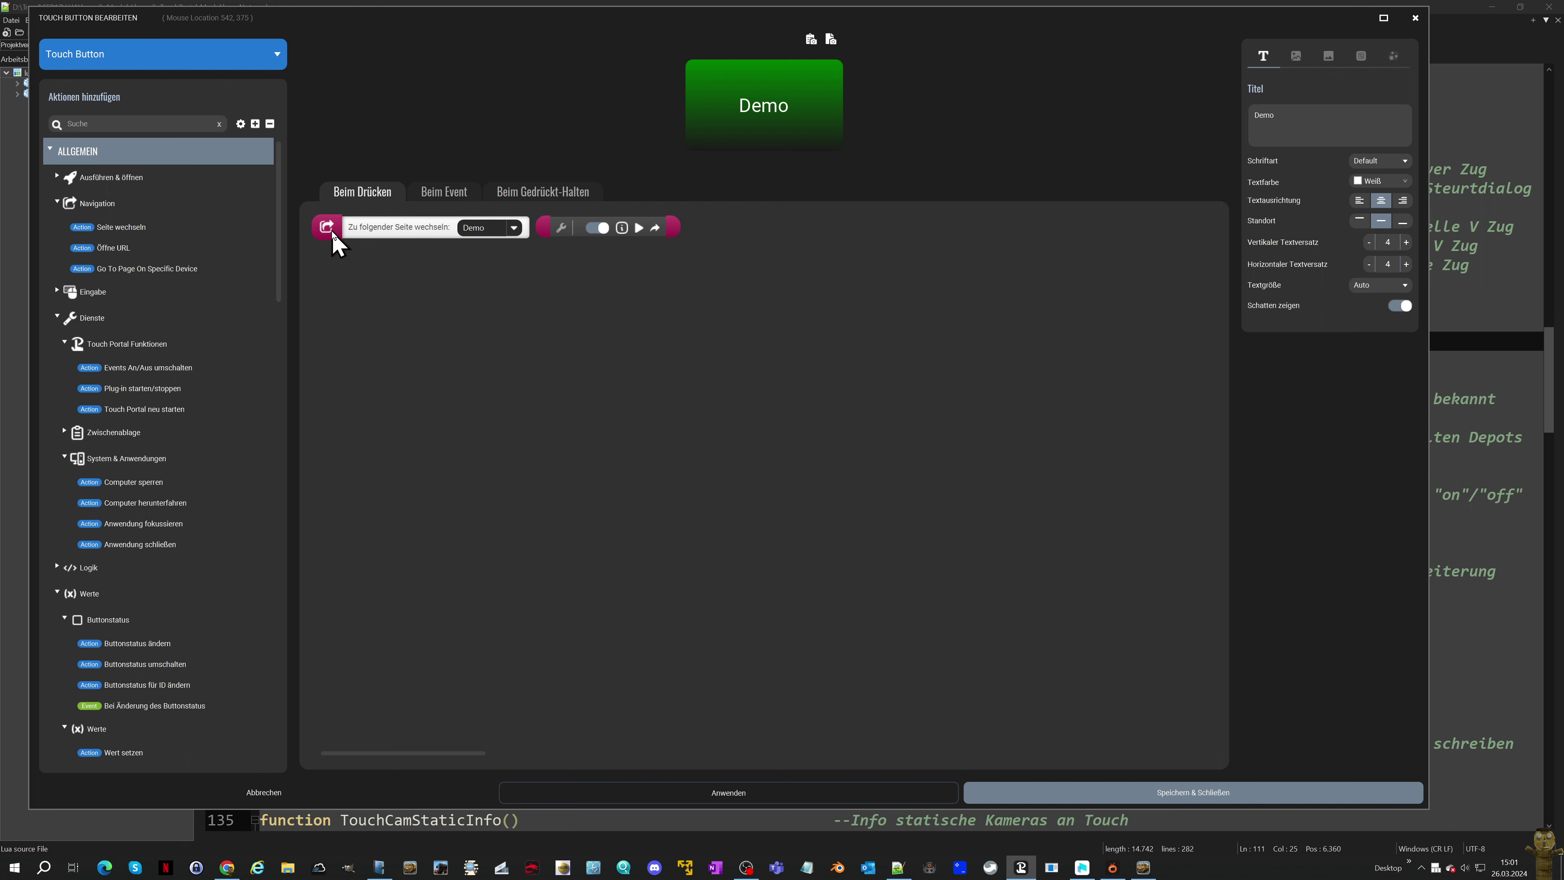
{"action": "right_click", "coordinate": [332, 231]}
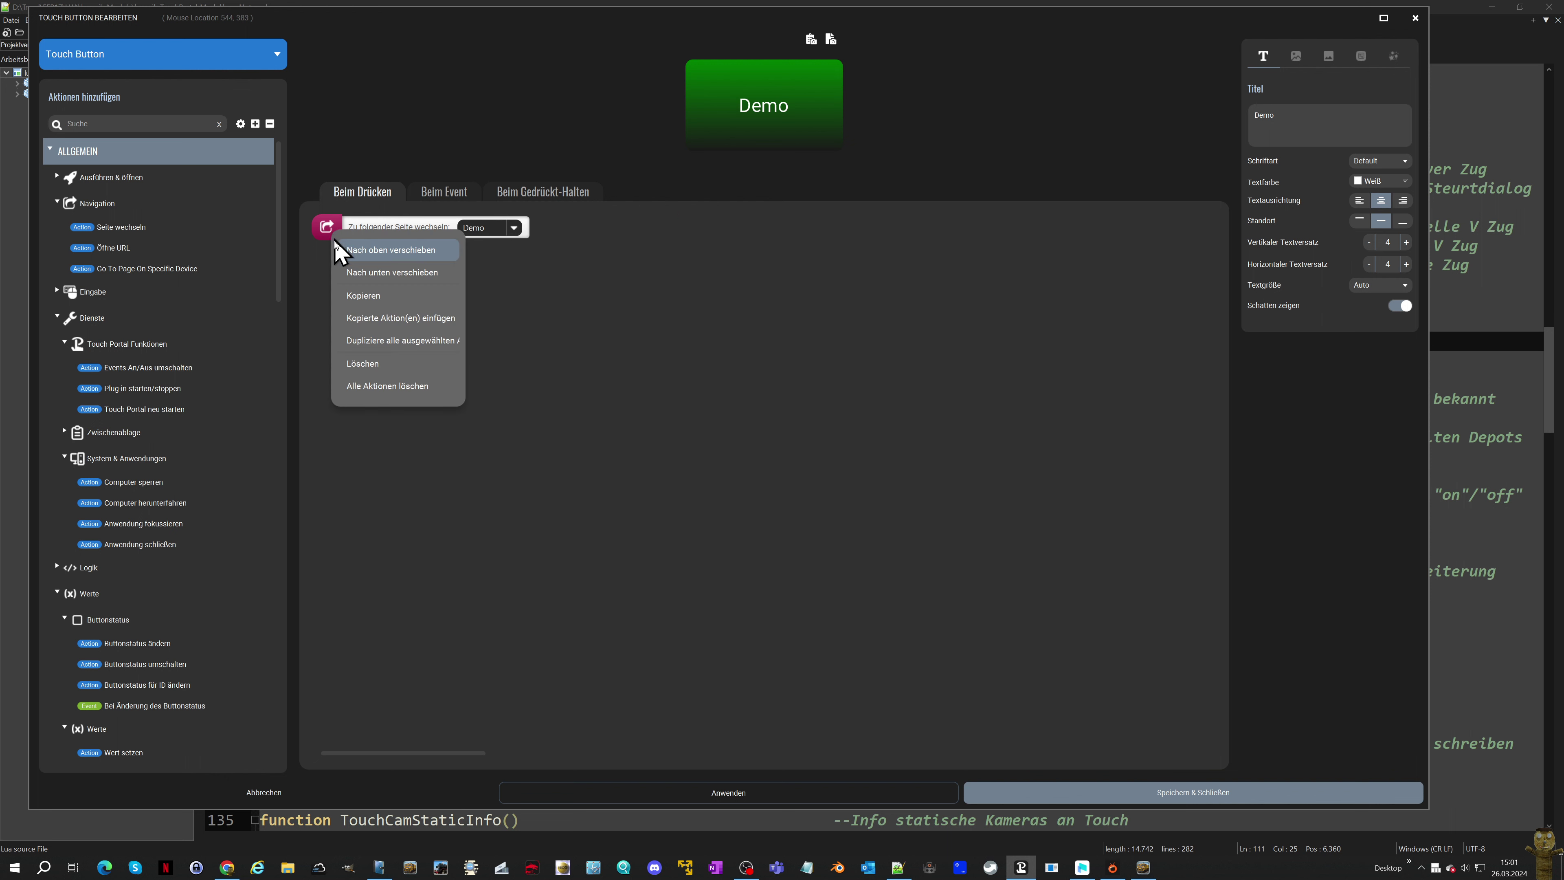
{"action": "left_click", "coordinate": [365, 364]}
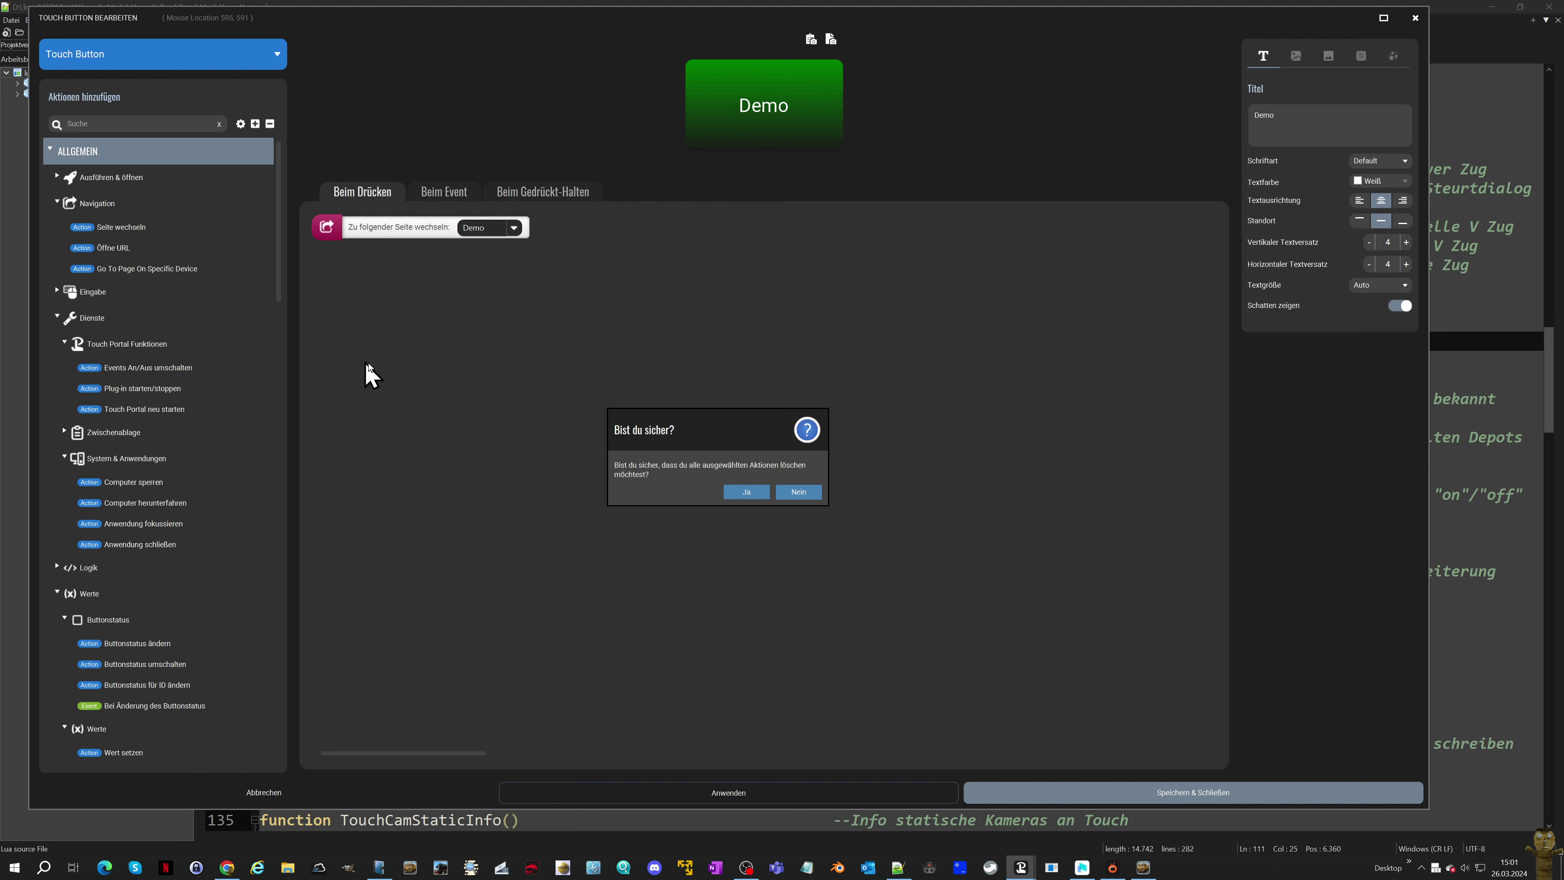
{"action": "left_click", "coordinate": [765, 492]}
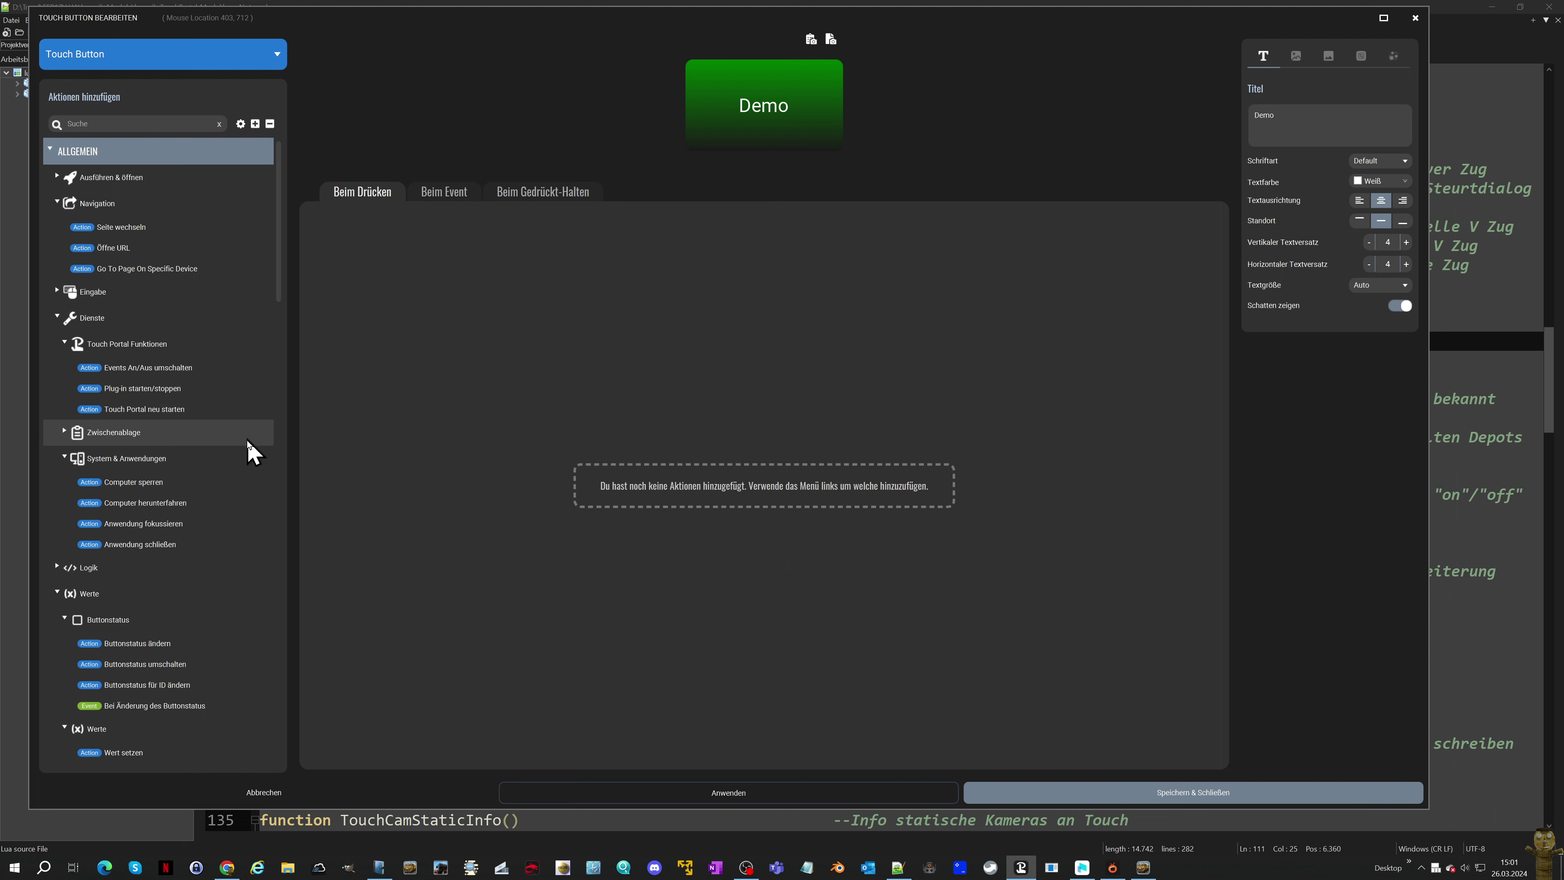
Add a Vorlage ausführen action that runs eep-startseite to the Demo button's press actions and save the button
{"action": "left_click", "coordinate": [57, 567]}
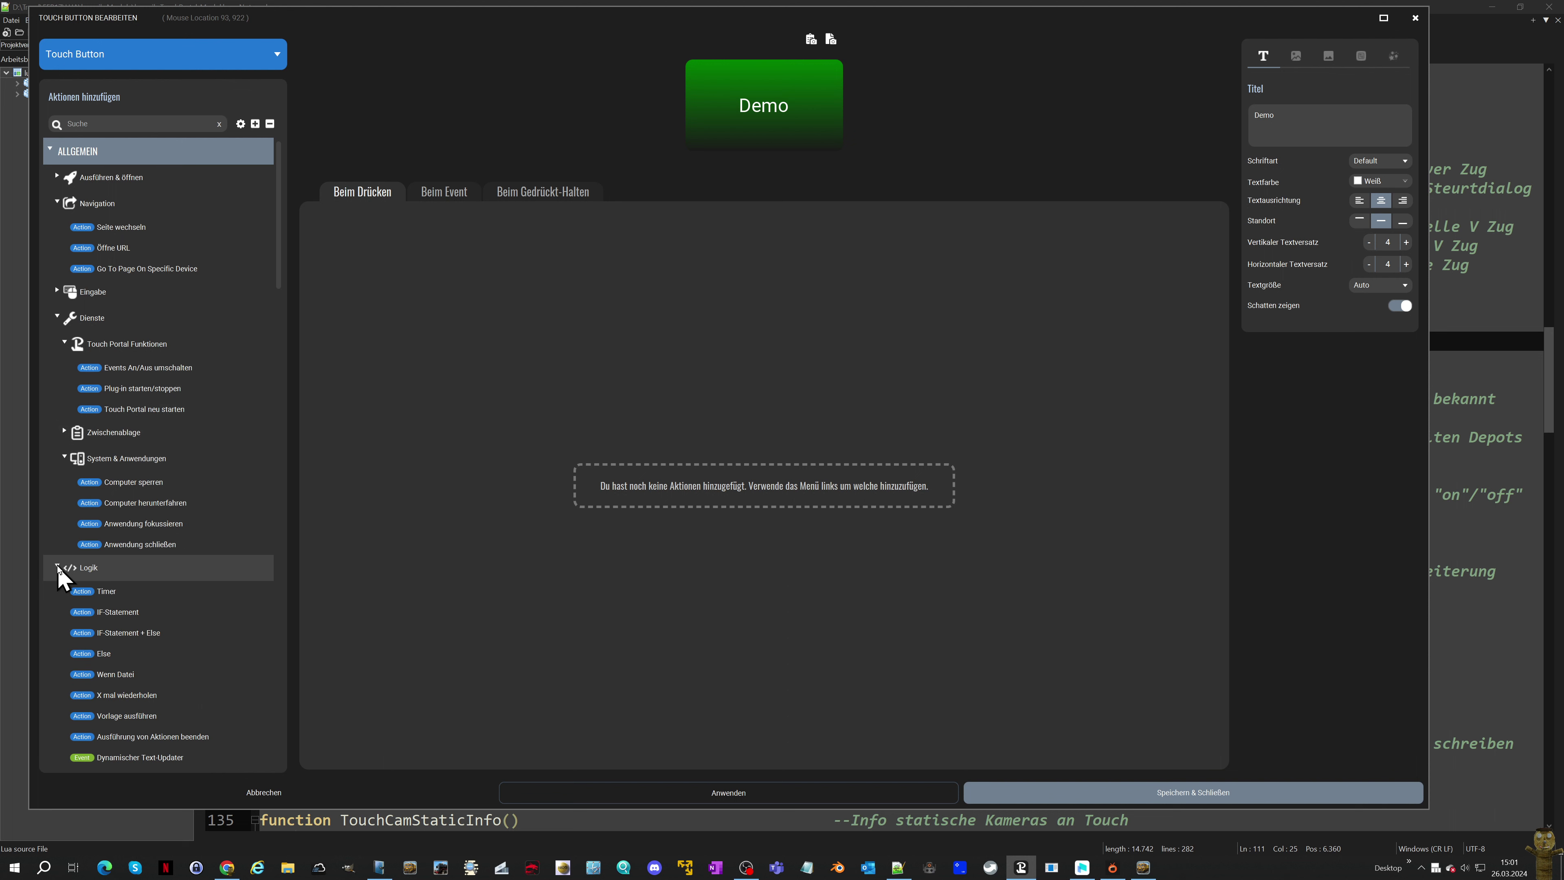
{"action": "double_click", "coordinate": [132, 722]}
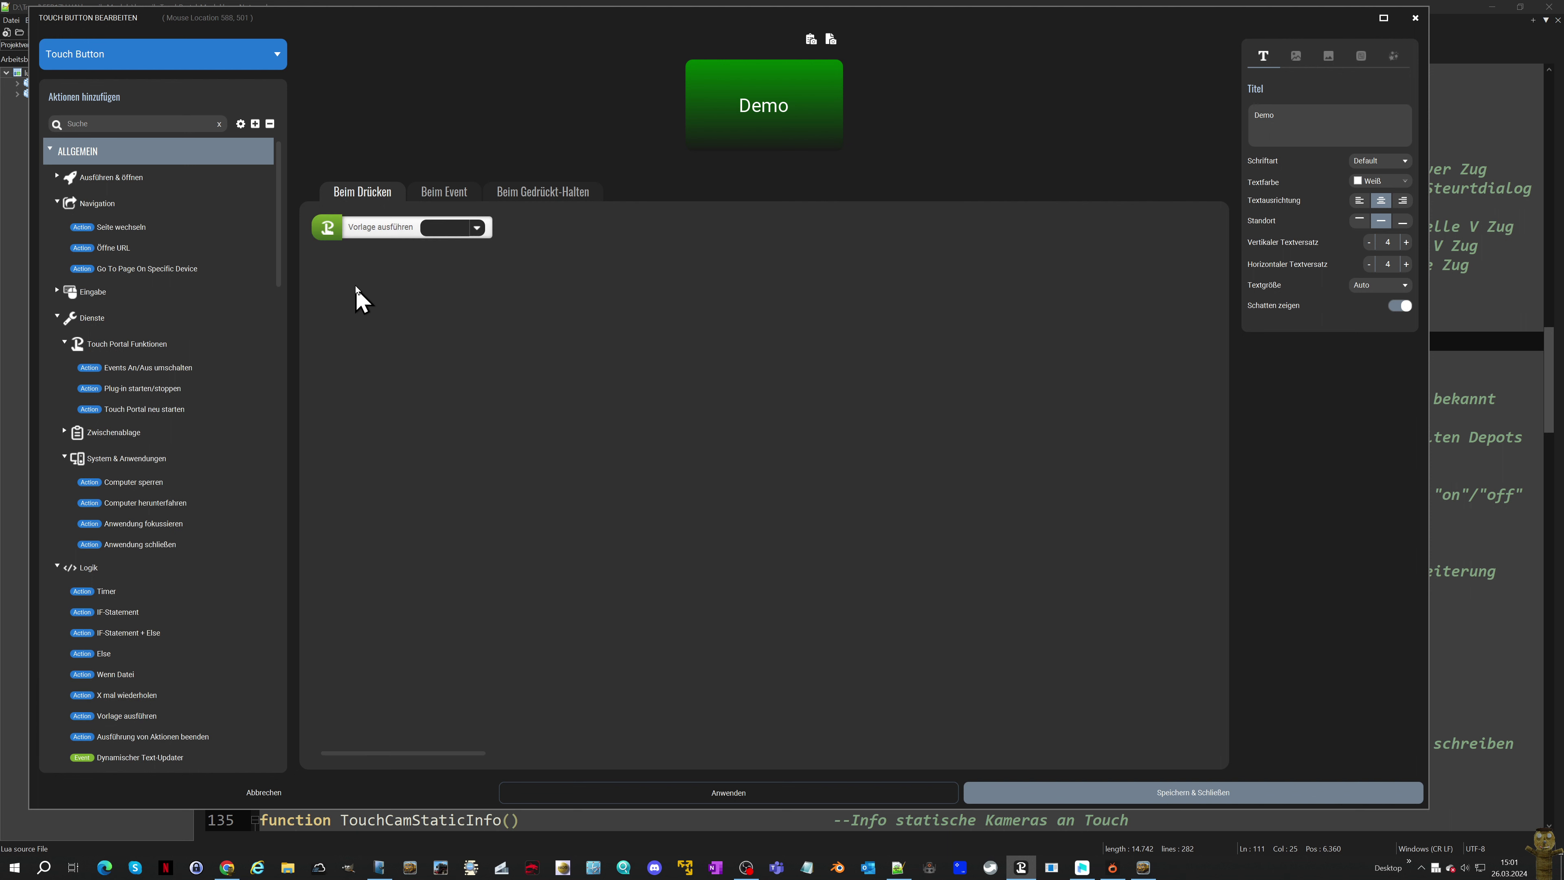
{"action": "mouse_move", "coordinate": [362, 239]}
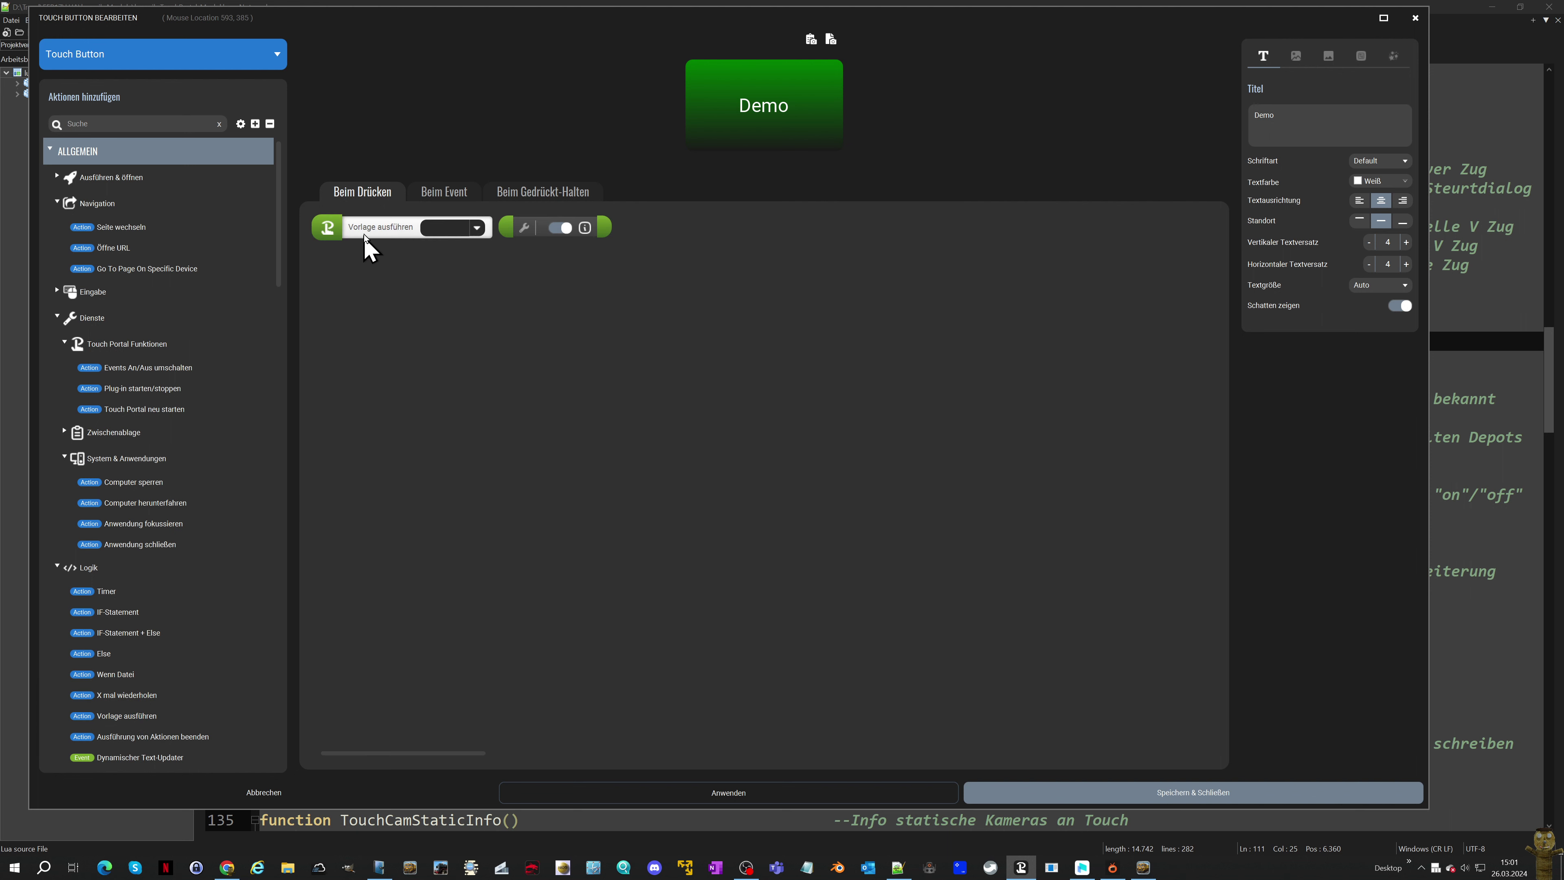
{"action": "left_click", "coordinate": [478, 230]}
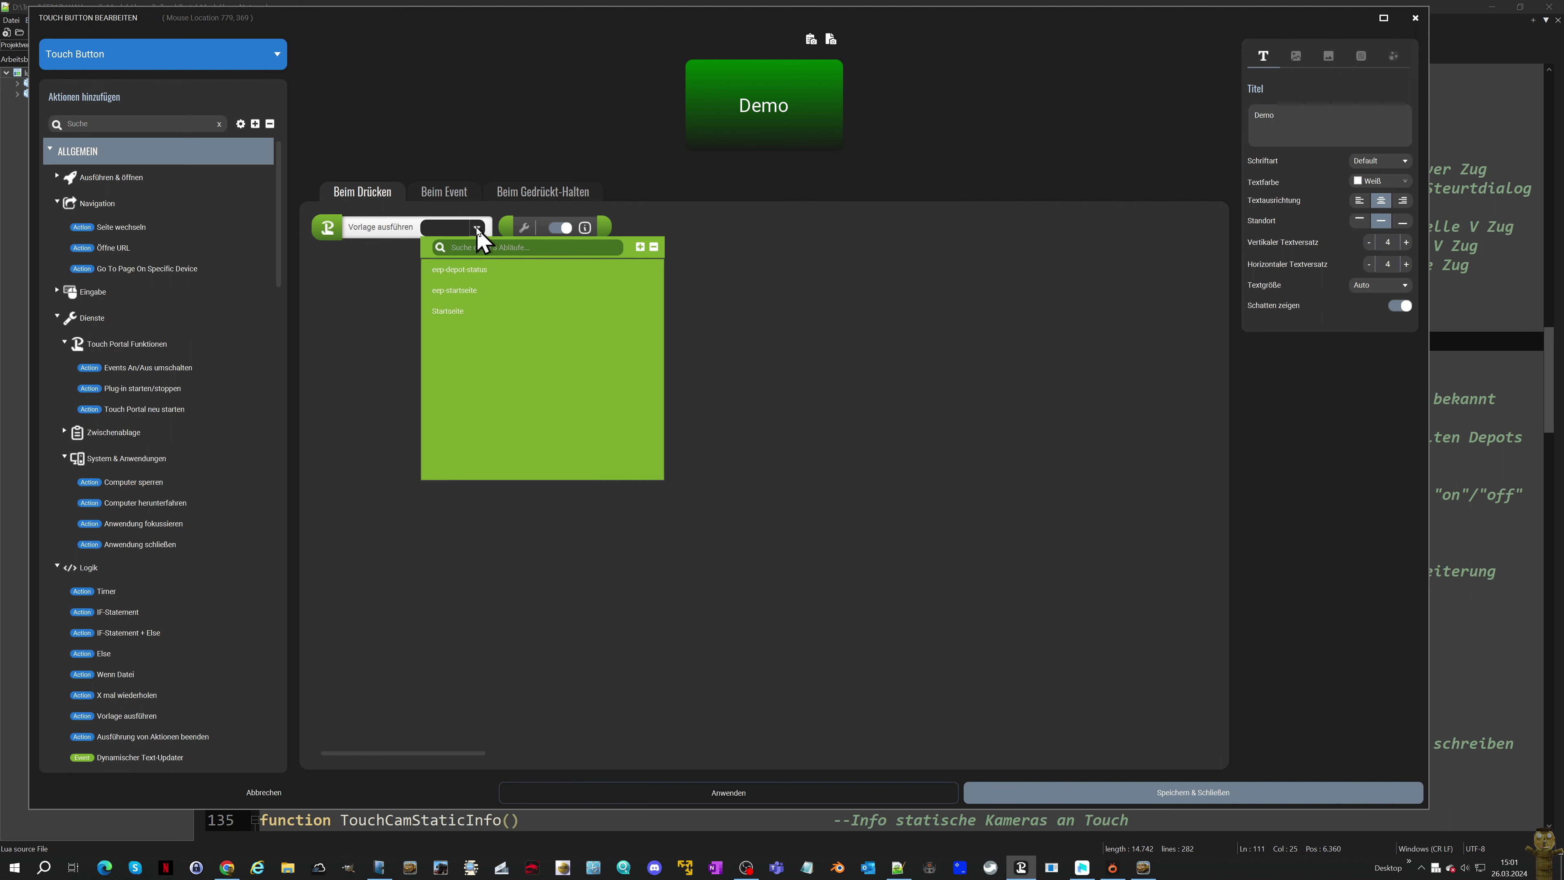
{"action": "left_click", "coordinate": [472, 291]}
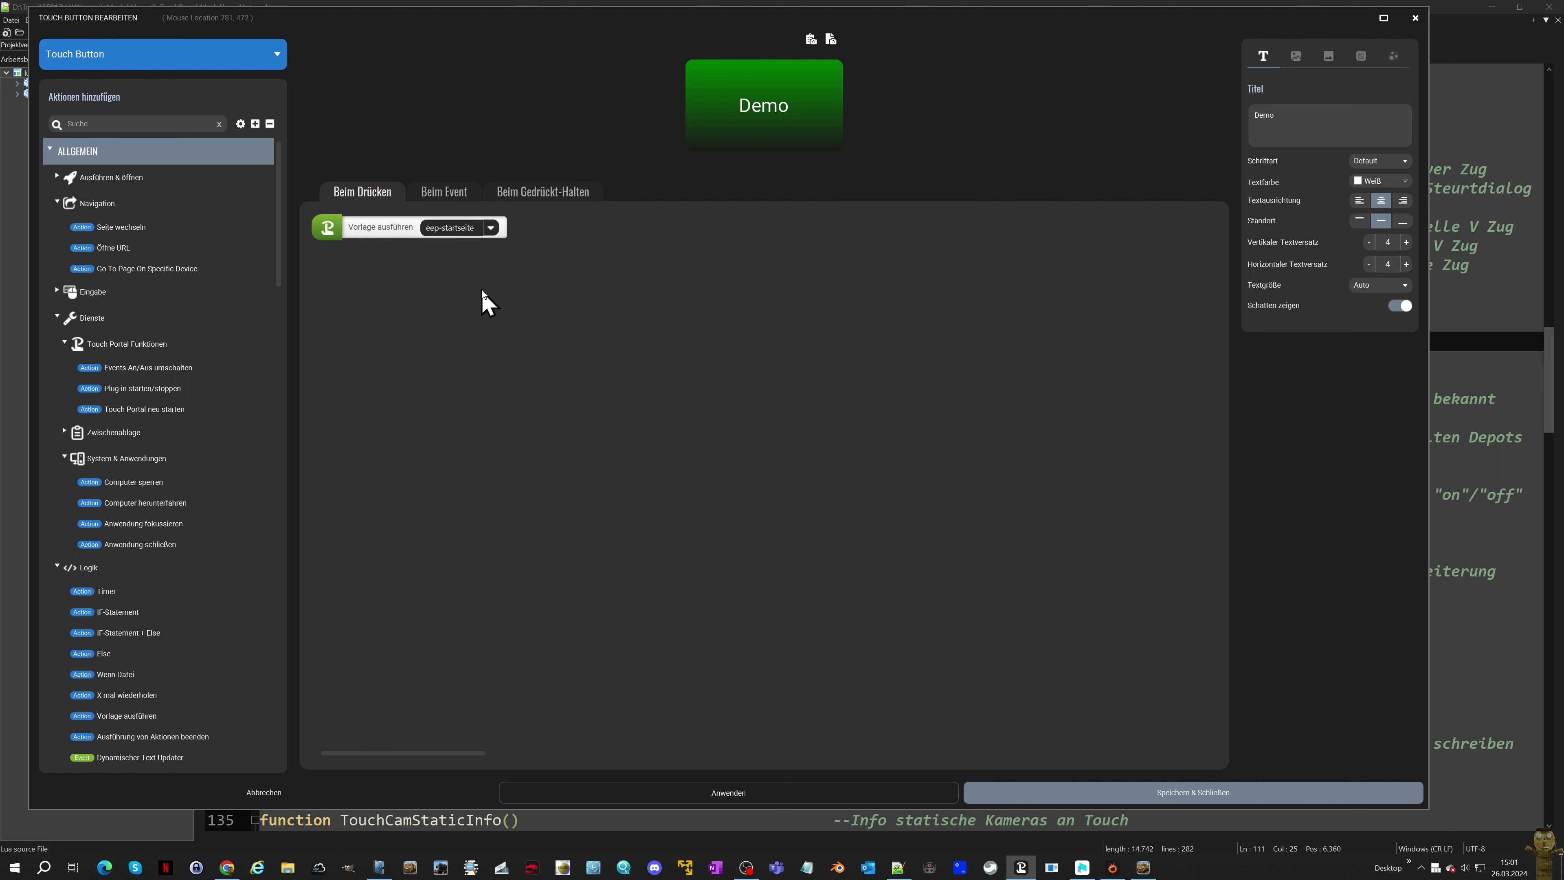
{"action": "left_click", "coordinate": [453, 193]}
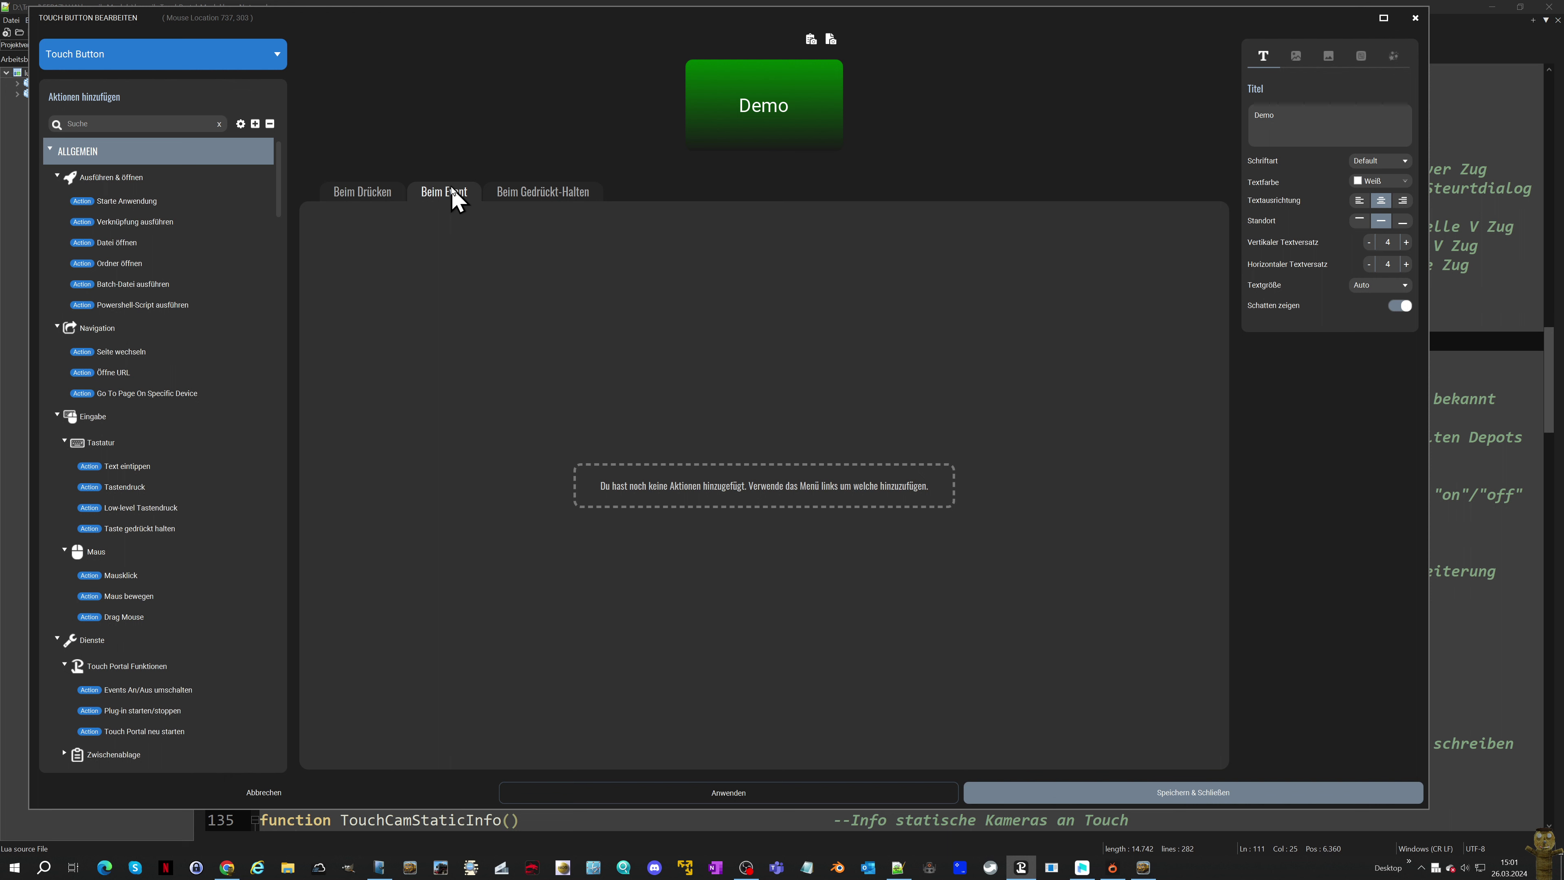
{"action": "left_click", "coordinate": [390, 188]}
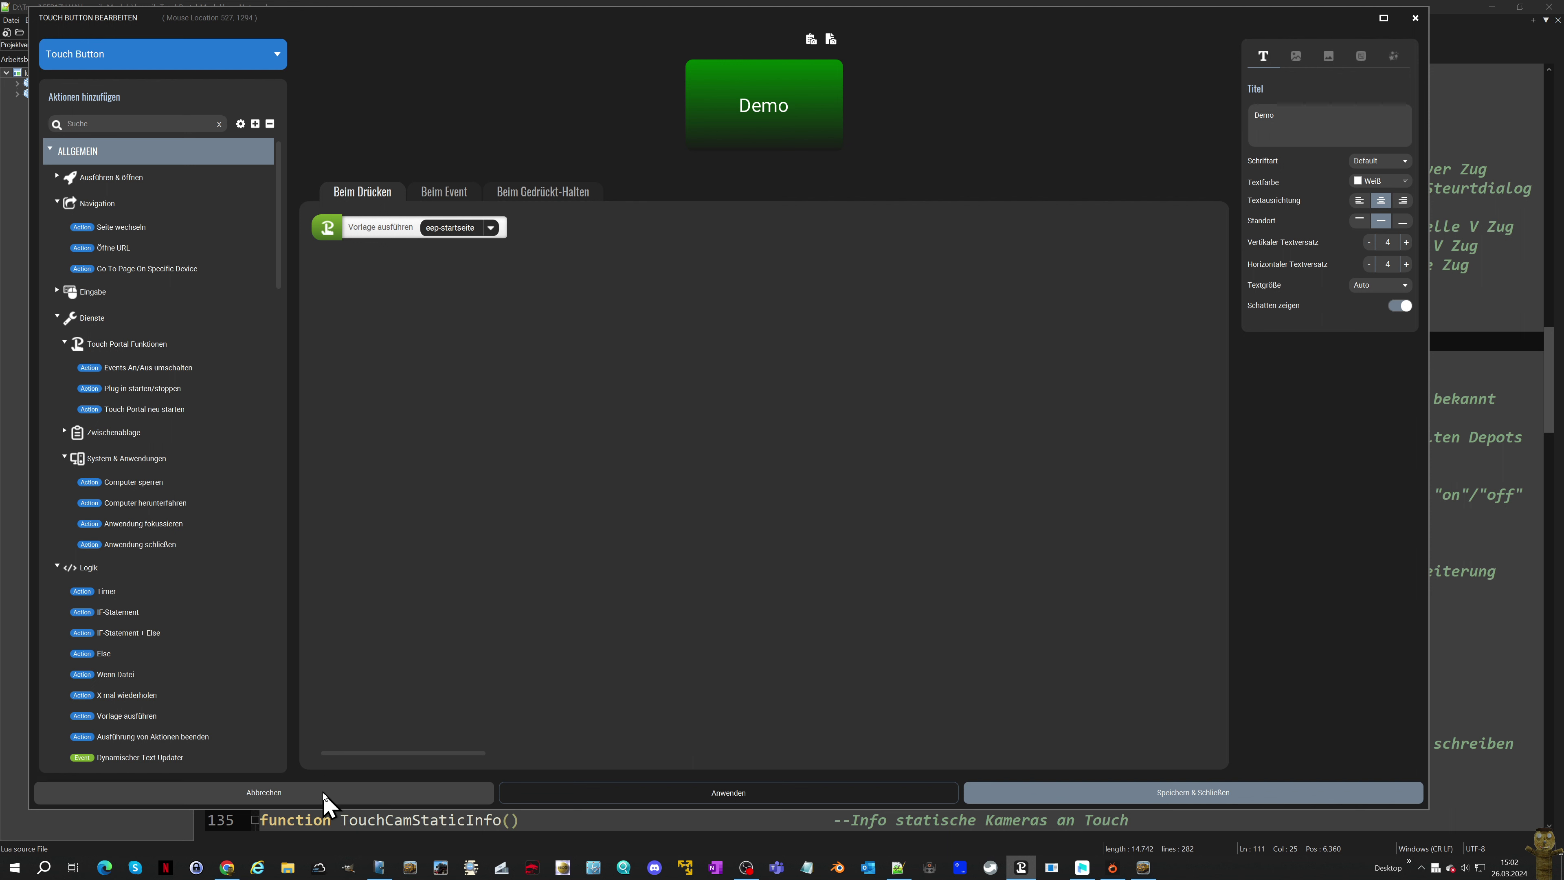
{"action": "left_click", "coordinate": [1041, 799]}
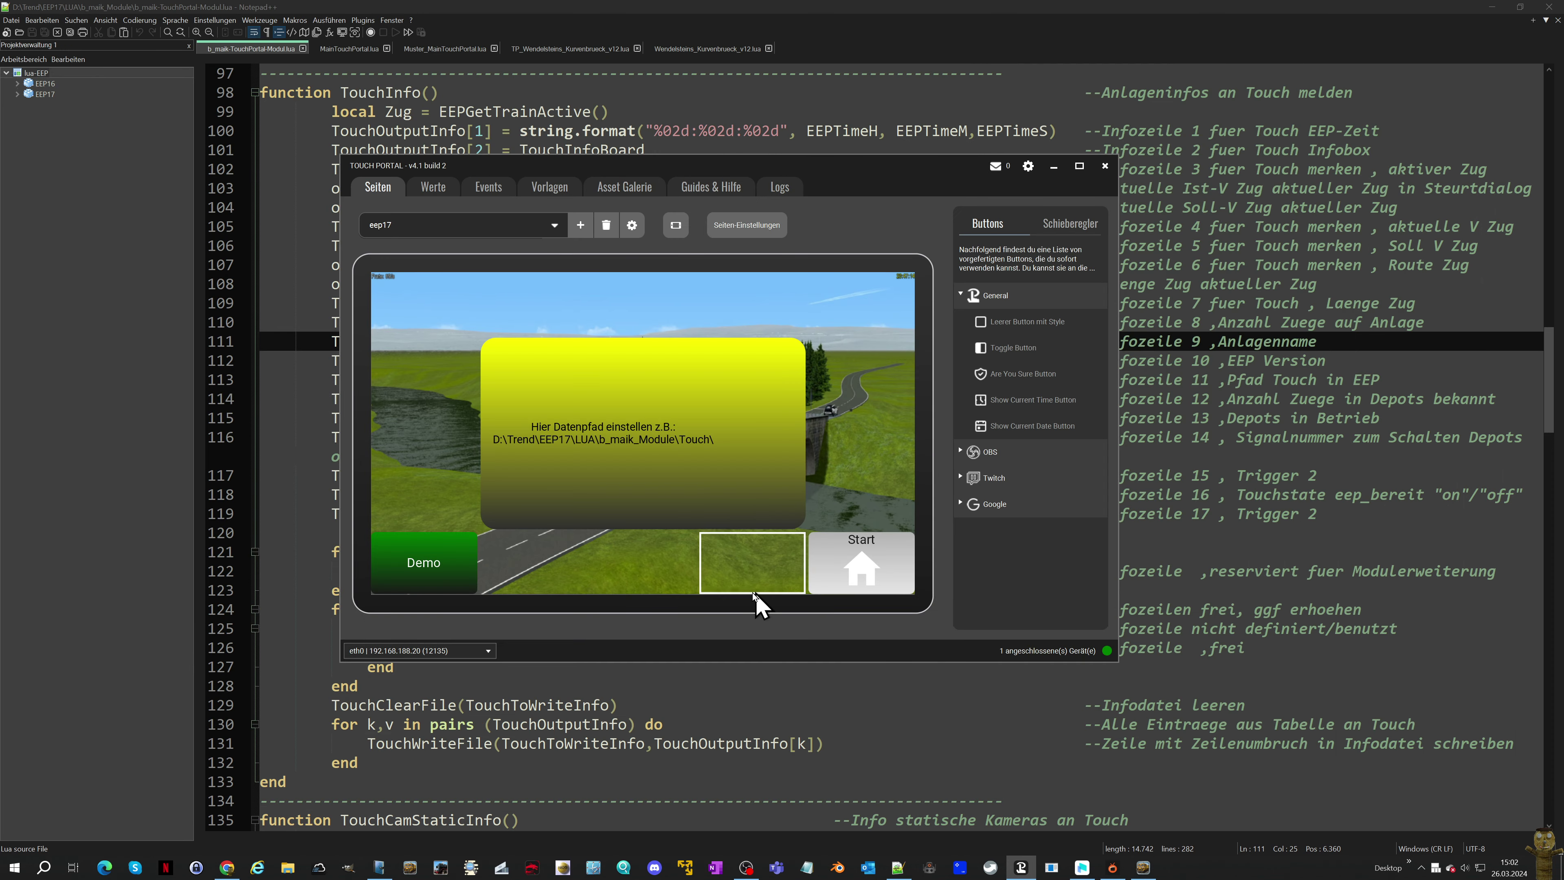
Switch from the eep17 page to the Demo page in the EEP folder's Demo subfolder
{"action": "left_click", "coordinate": [420, 226]}
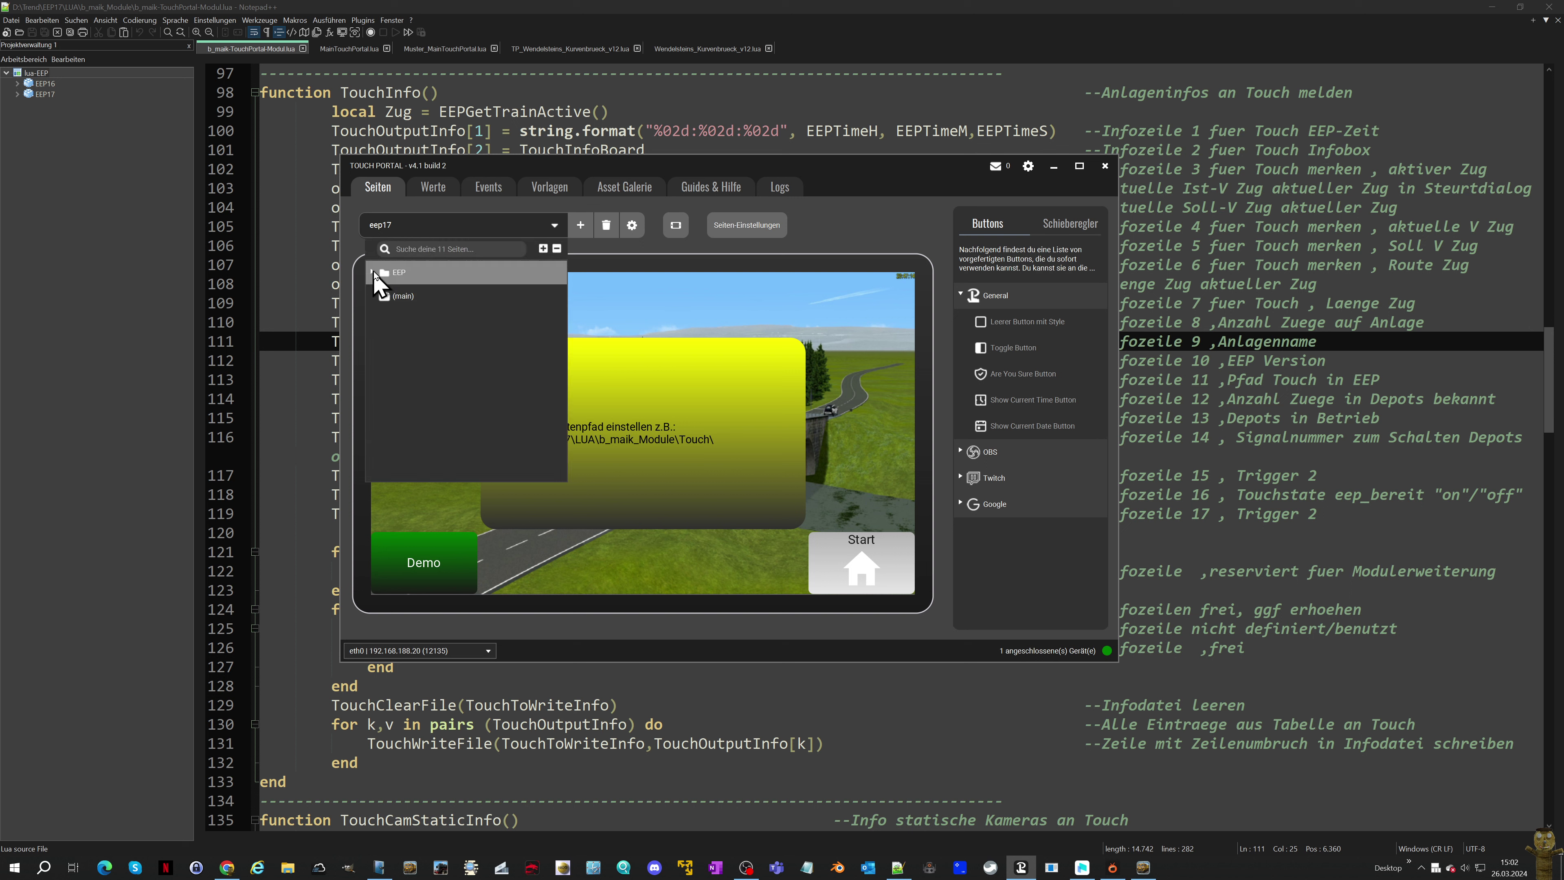
{"action": "left_click", "coordinate": [373, 272]}
{"action": "left_click", "coordinate": [377, 296]}
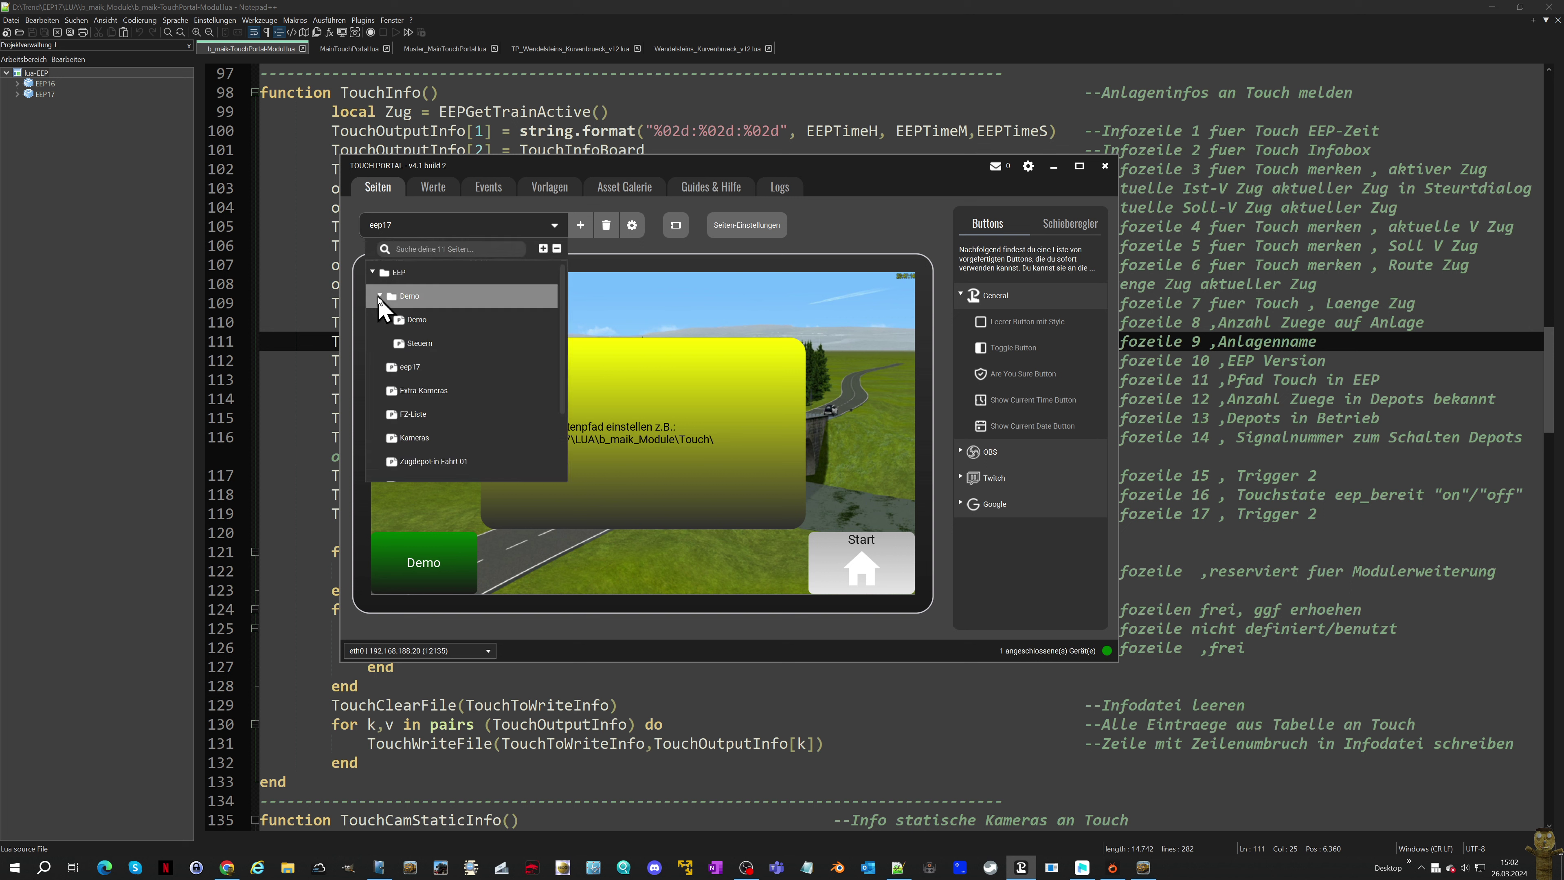
{"action": "left_click", "coordinate": [400, 321]}
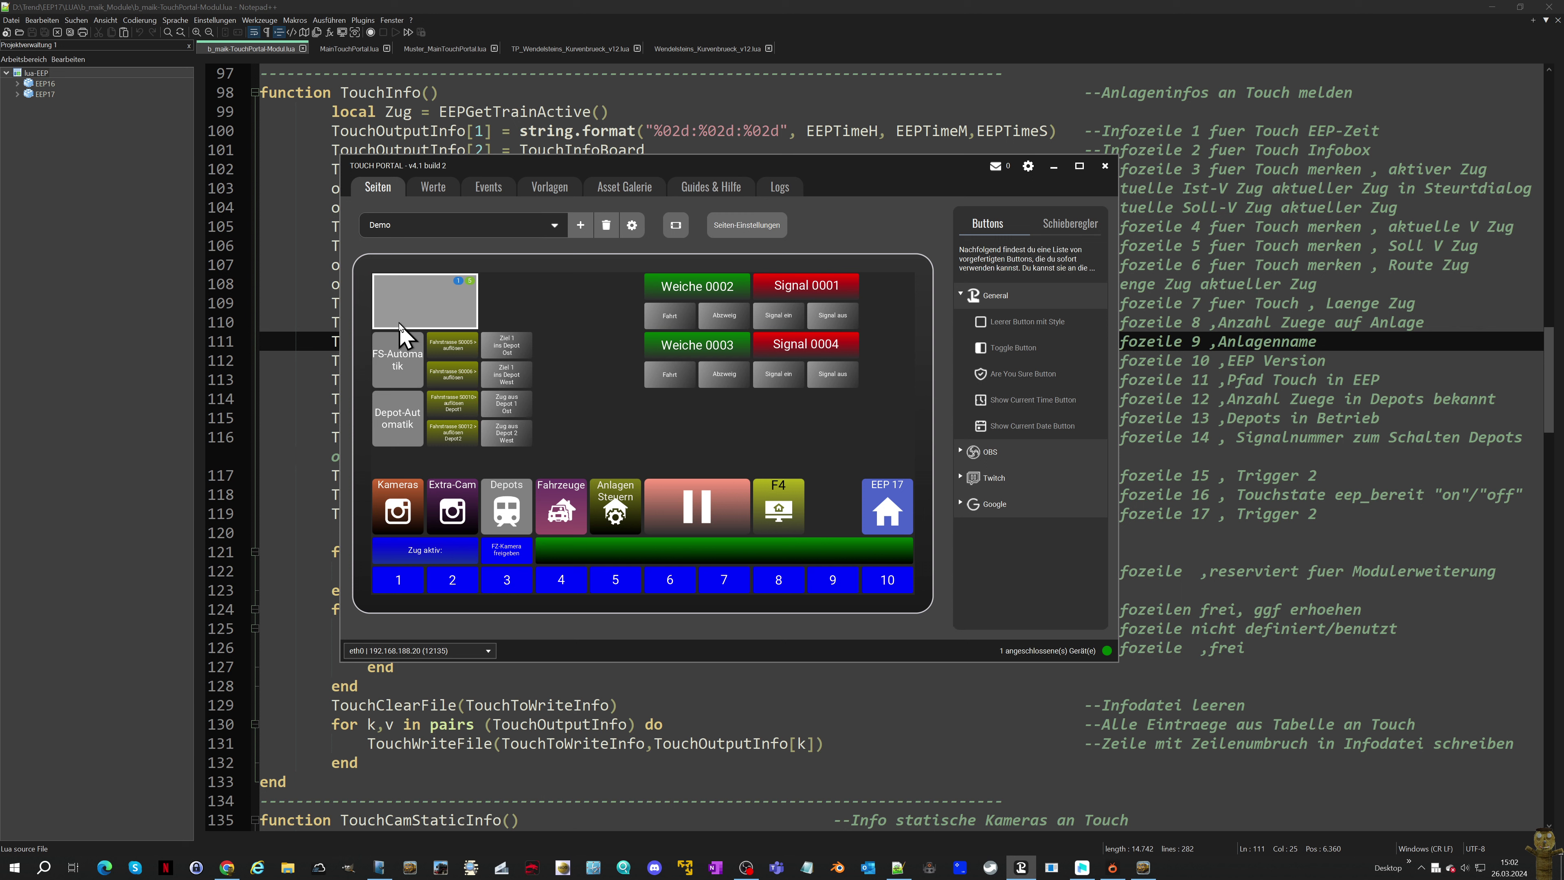
Change the template run by the large untitled grey button on the Demo page to eep-startseite and save the button
{"action": "right_click", "coordinate": [431, 316]}
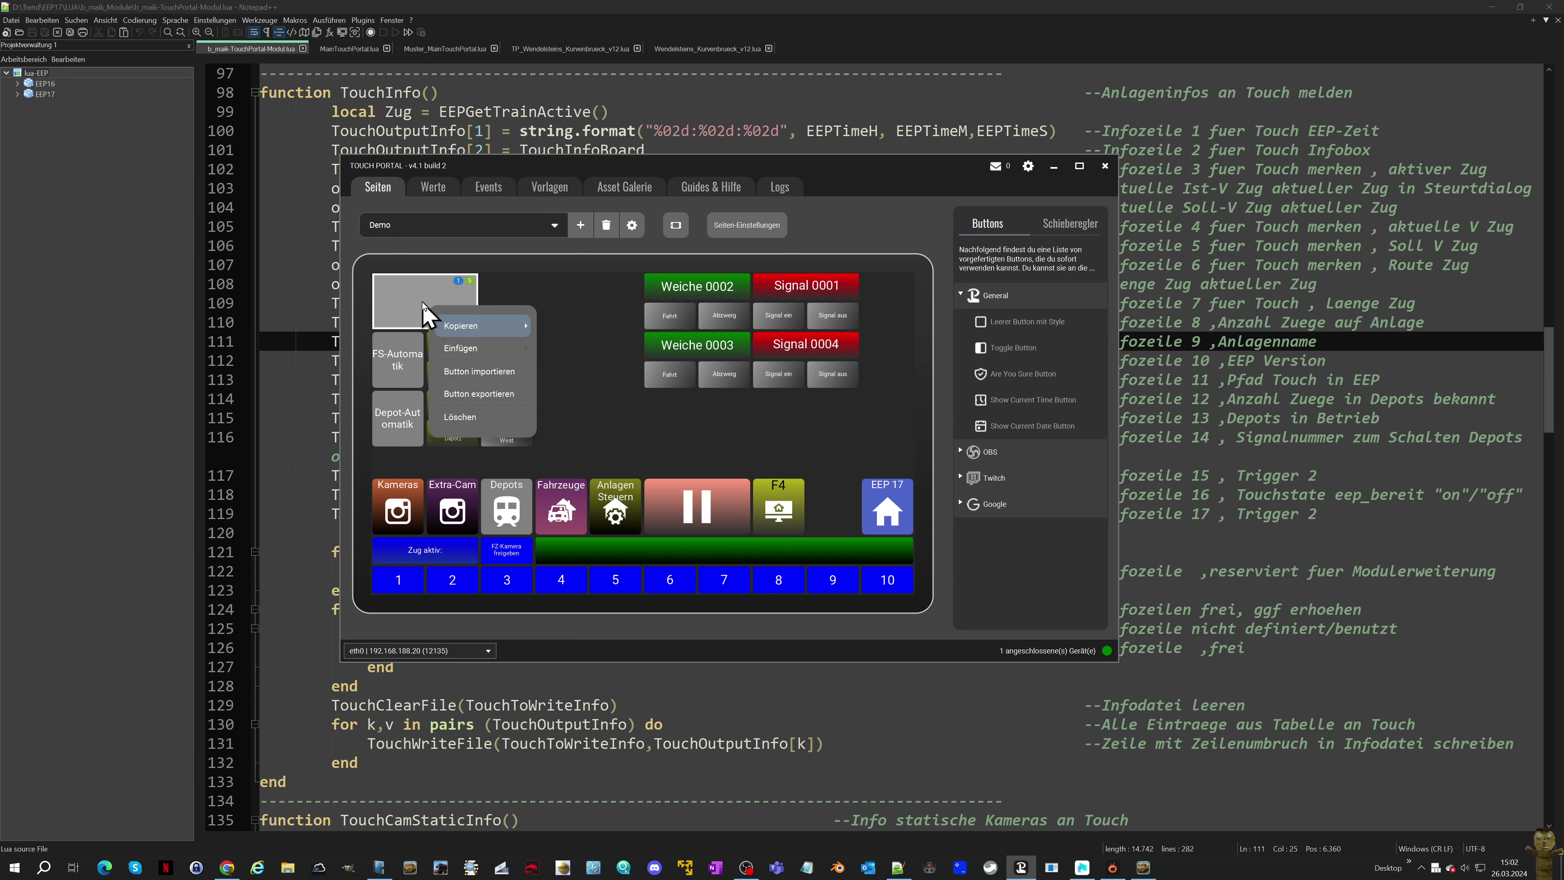
{"action": "left_click", "coordinate": [423, 303]}
{"action": "mouse_move", "coordinate": [343, 248]}
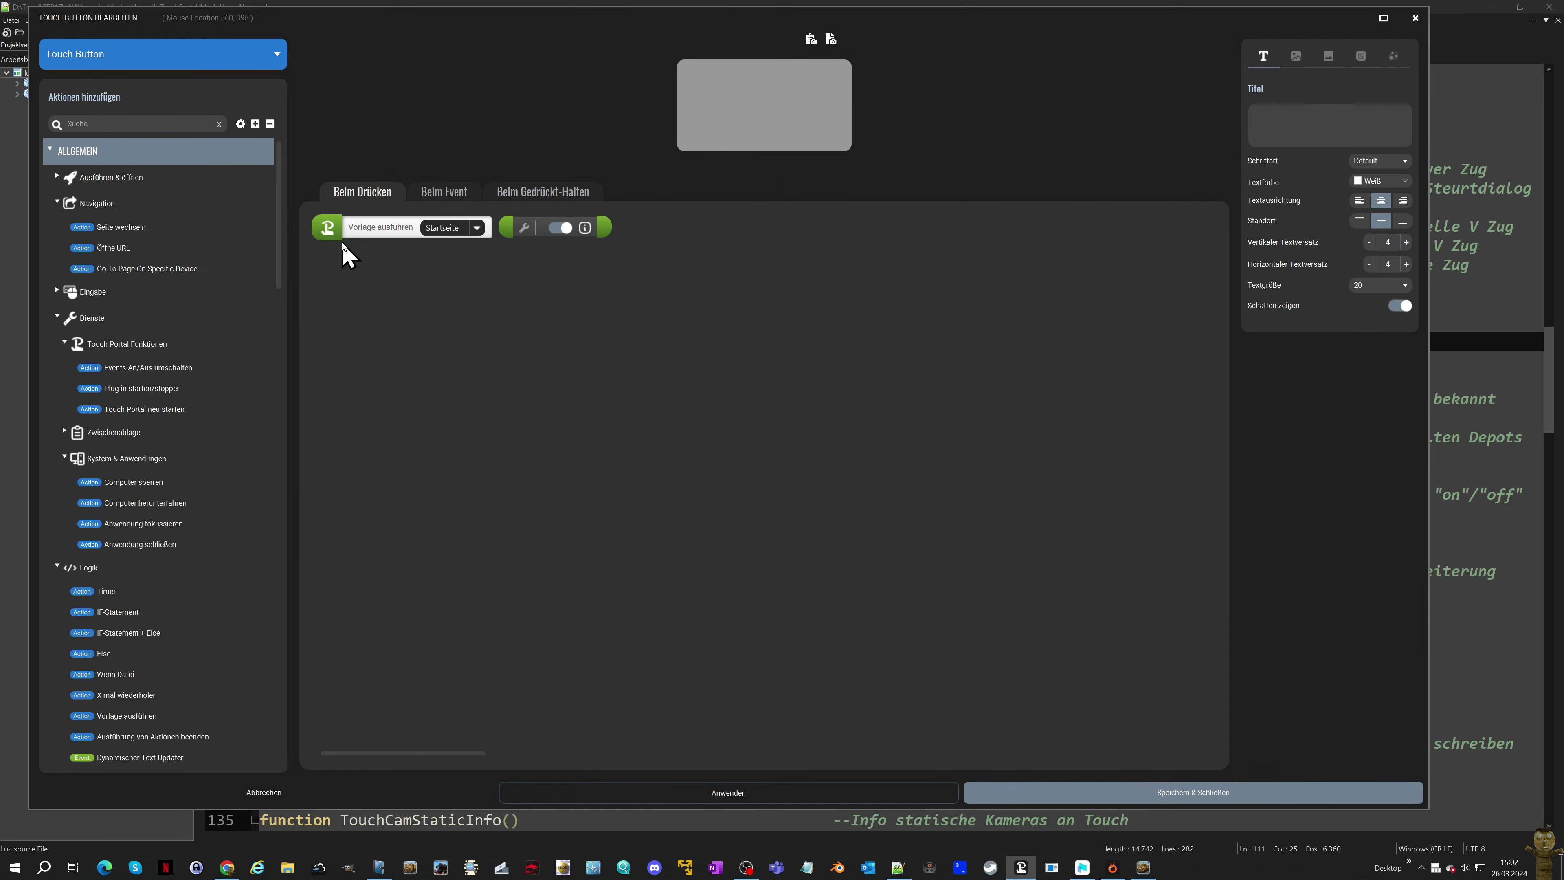
{"action": "left_click", "coordinate": [480, 229]}
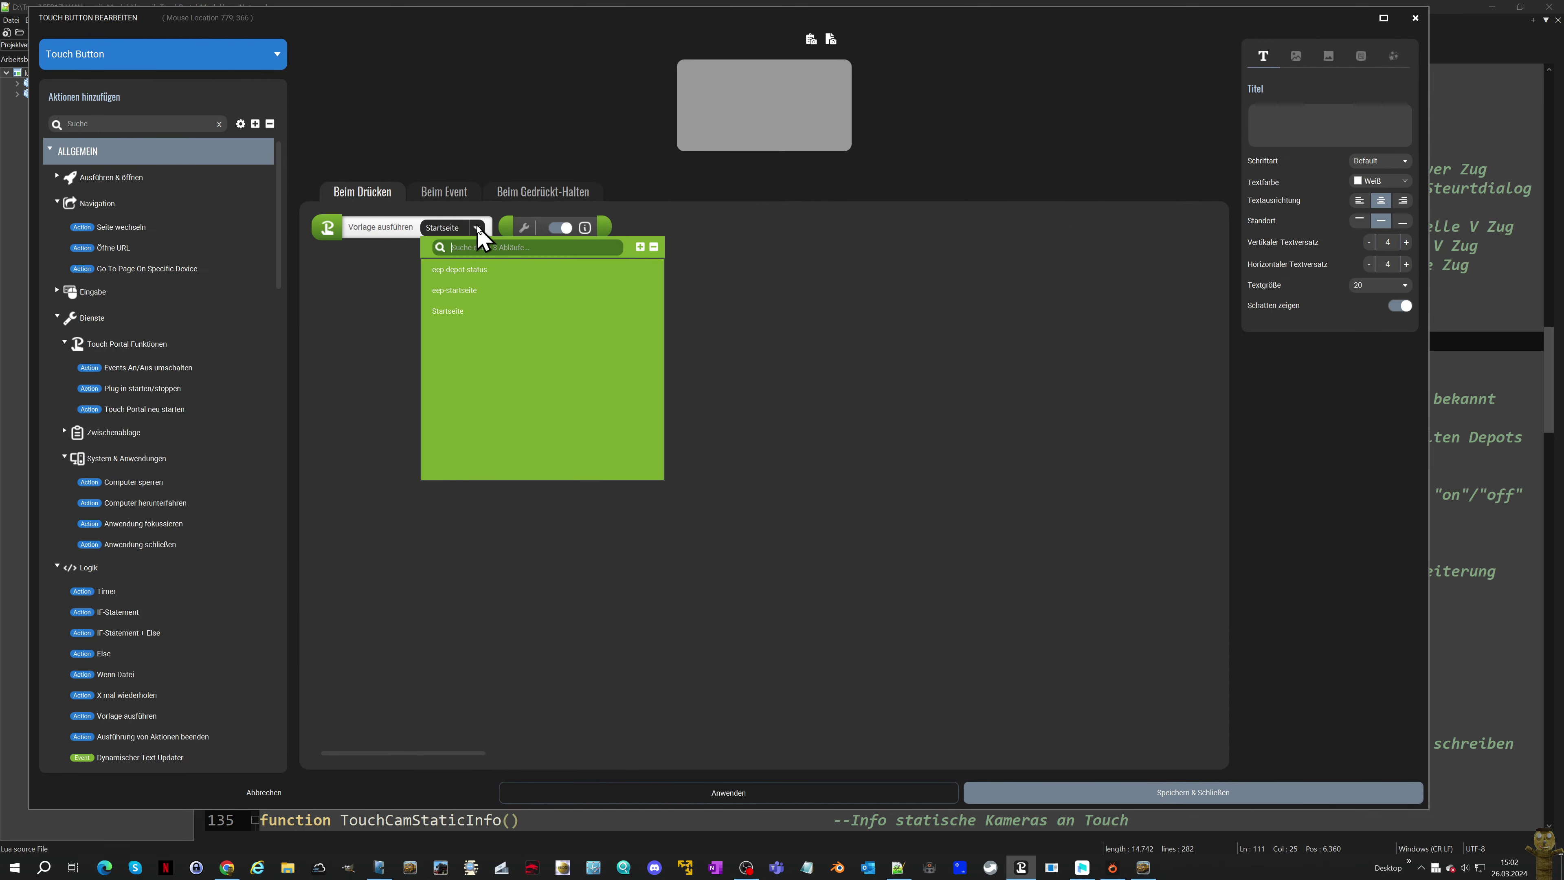
{"action": "left_click", "coordinate": [463, 289]}
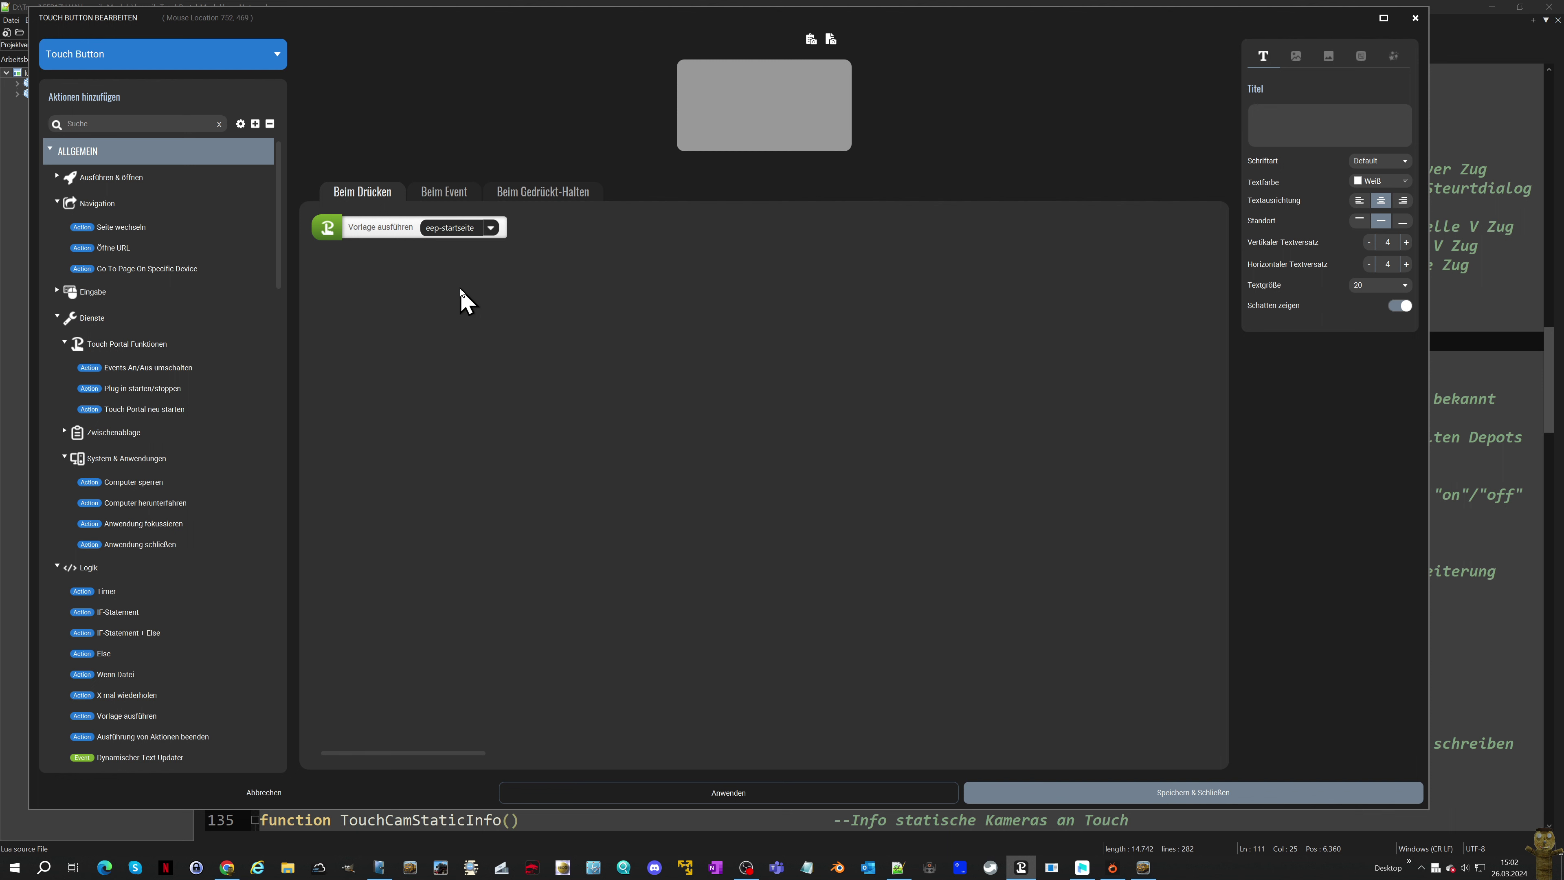
{"action": "left_click", "coordinate": [444, 191]}
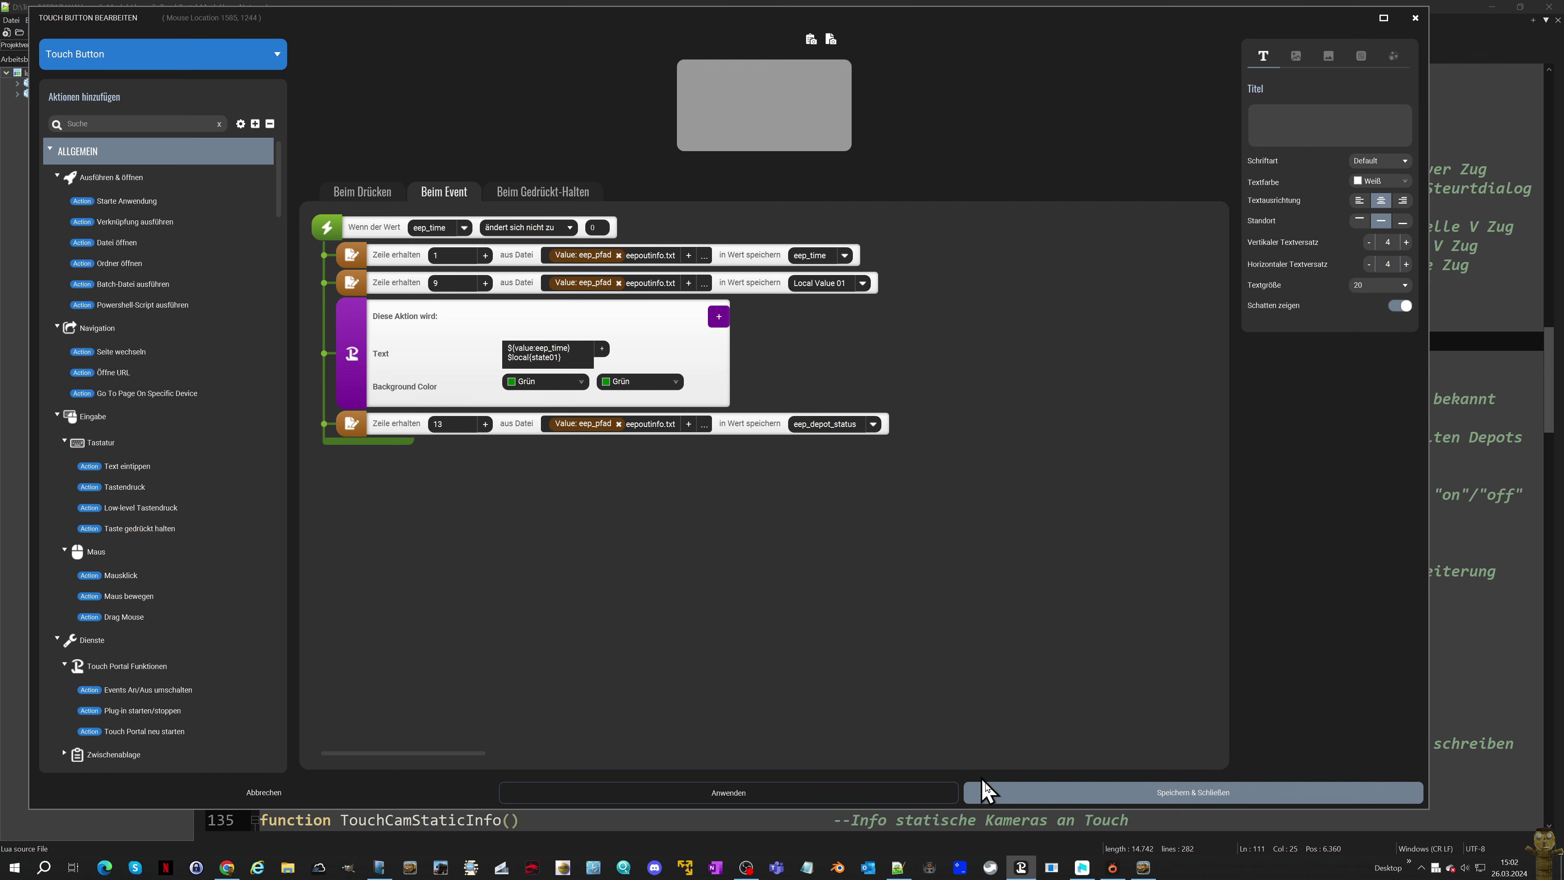
{"action": "left_click", "coordinate": [997, 791]}
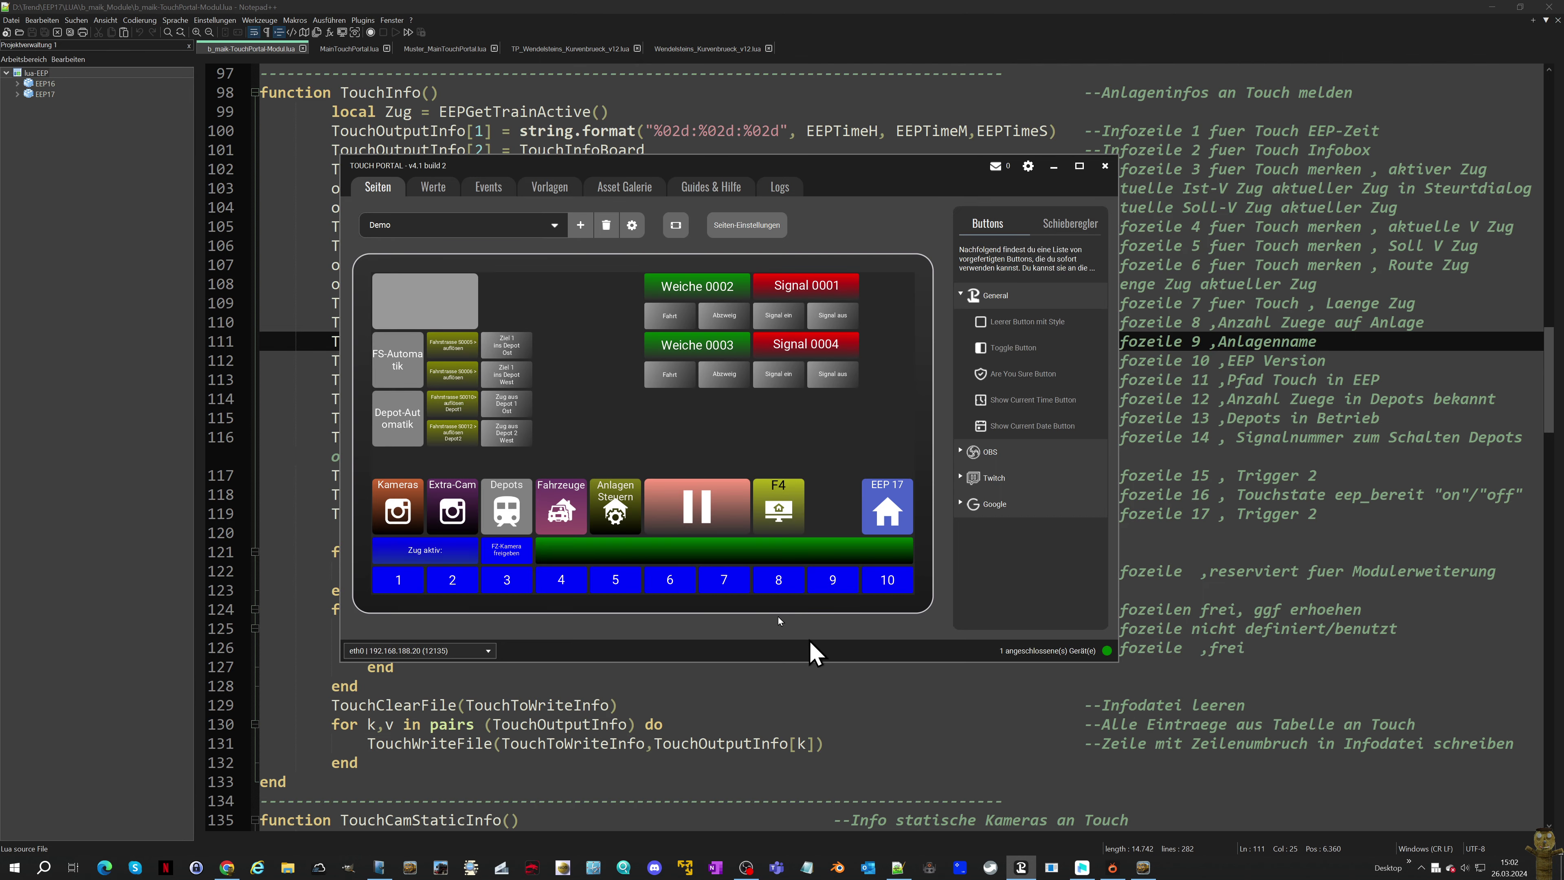
Copy the actions of the large untitled grey button on the Demo page, followed by a separate copy of its events
{"action": "right_click", "coordinate": [403, 297]}
{"action": "mouse_move", "coordinate": [413, 315]}
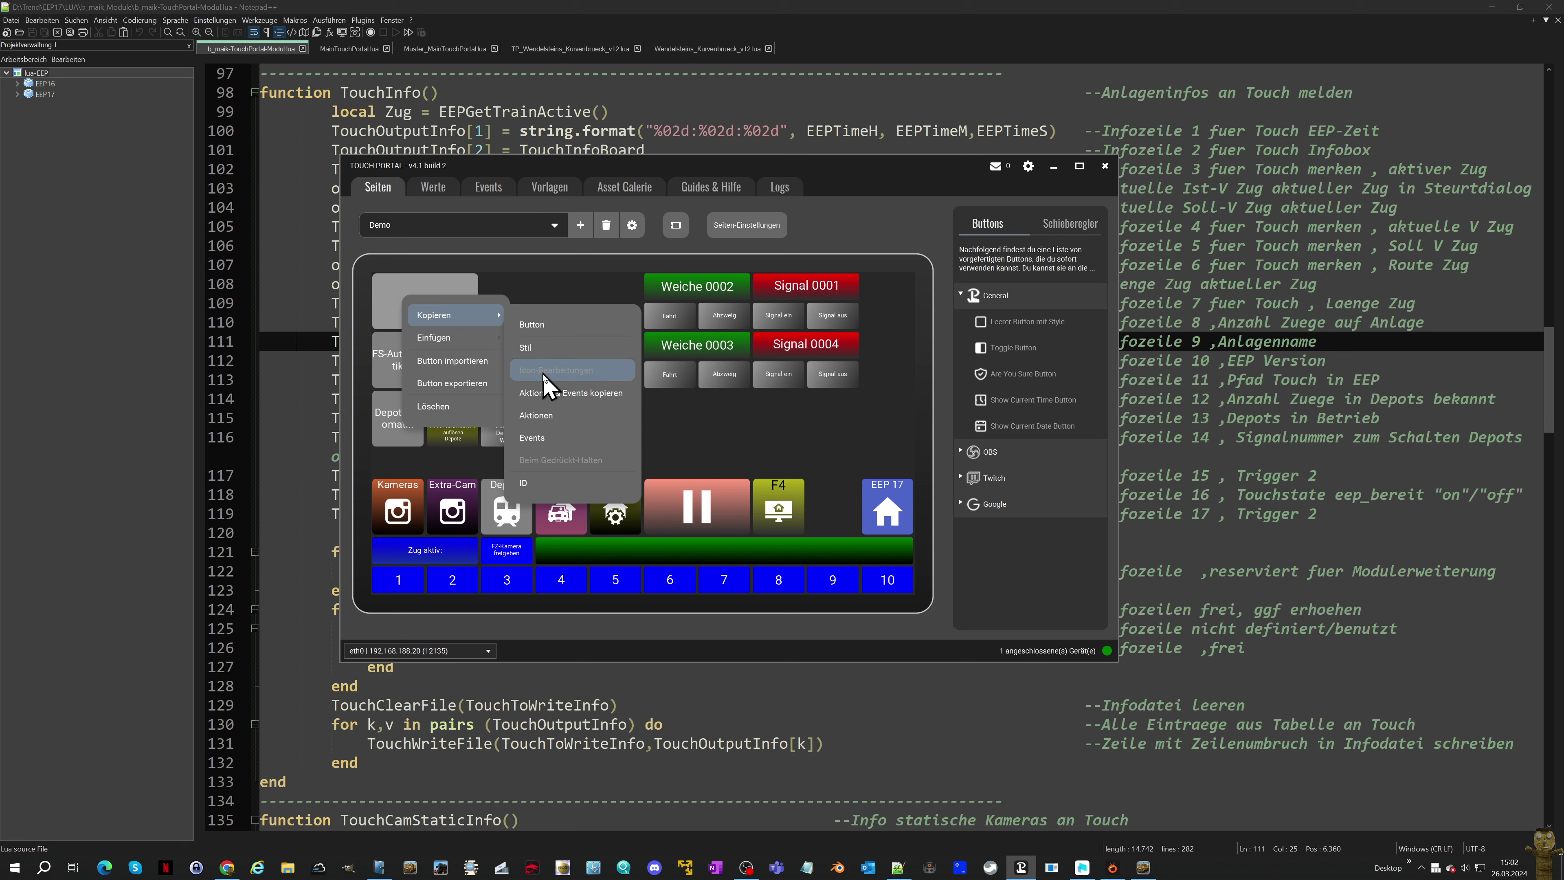
{"action": "left_click", "coordinate": [549, 419]}
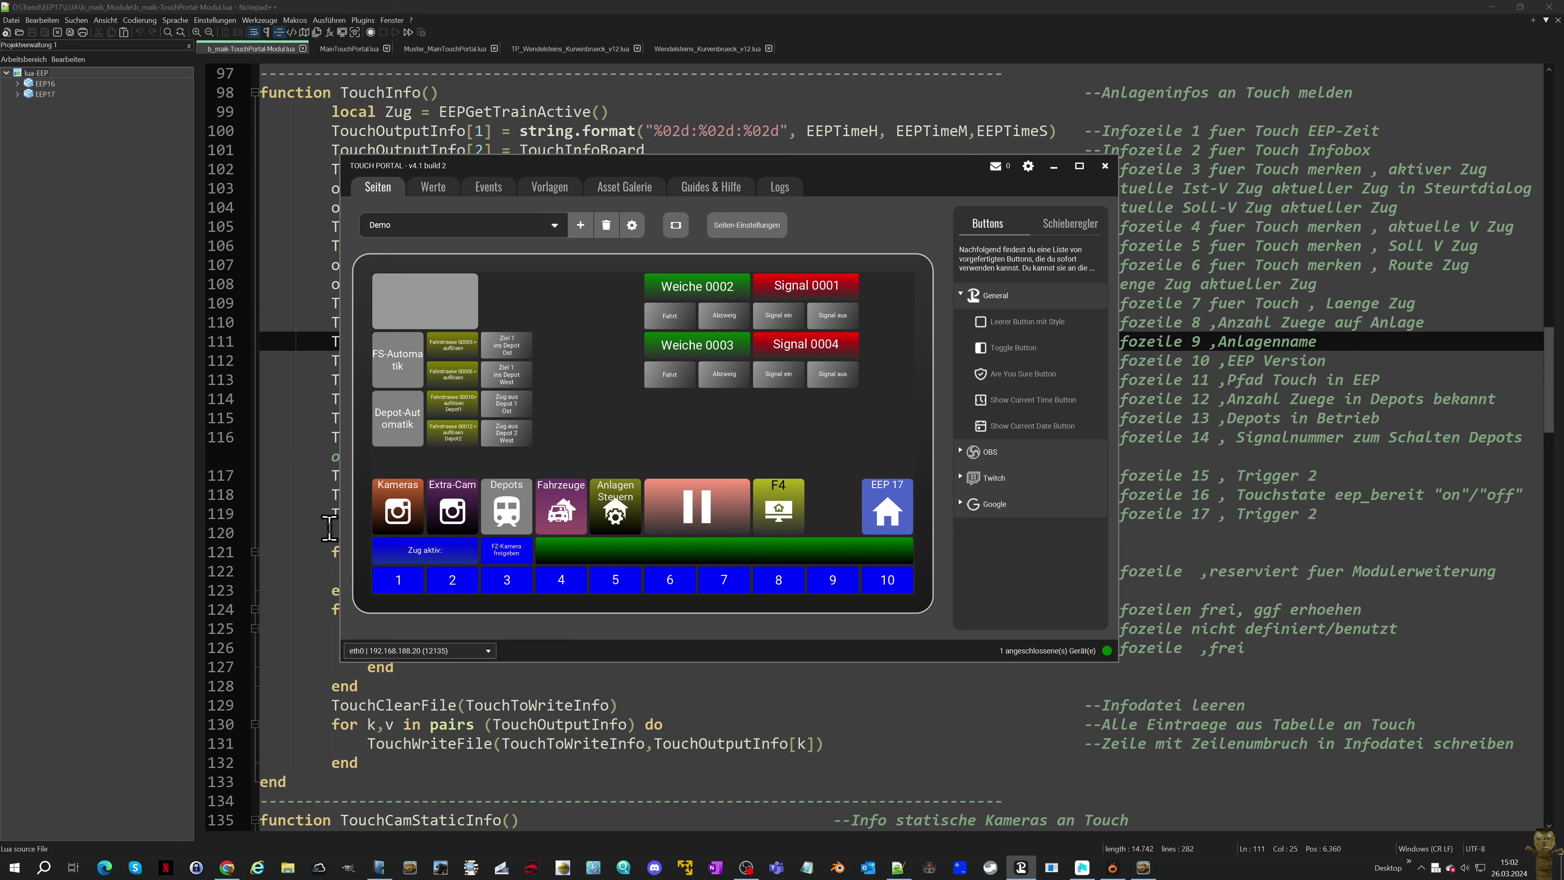
{"action": "right_click", "coordinate": [431, 299]}
{"action": "mouse_move", "coordinate": [447, 341]}
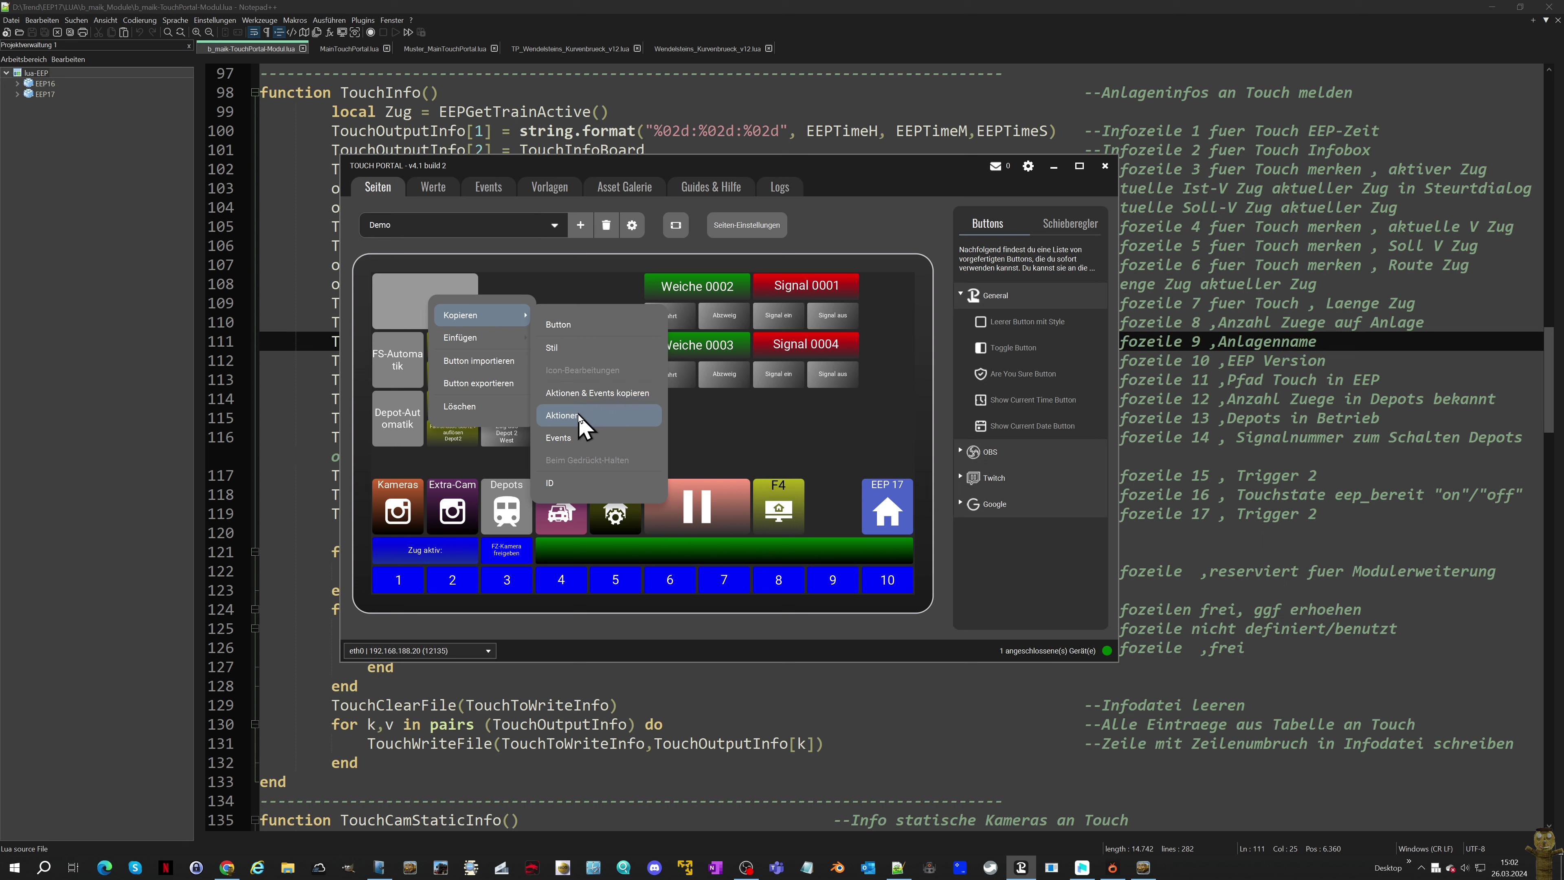
{"action": "left_click", "coordinate": [576, 436]}
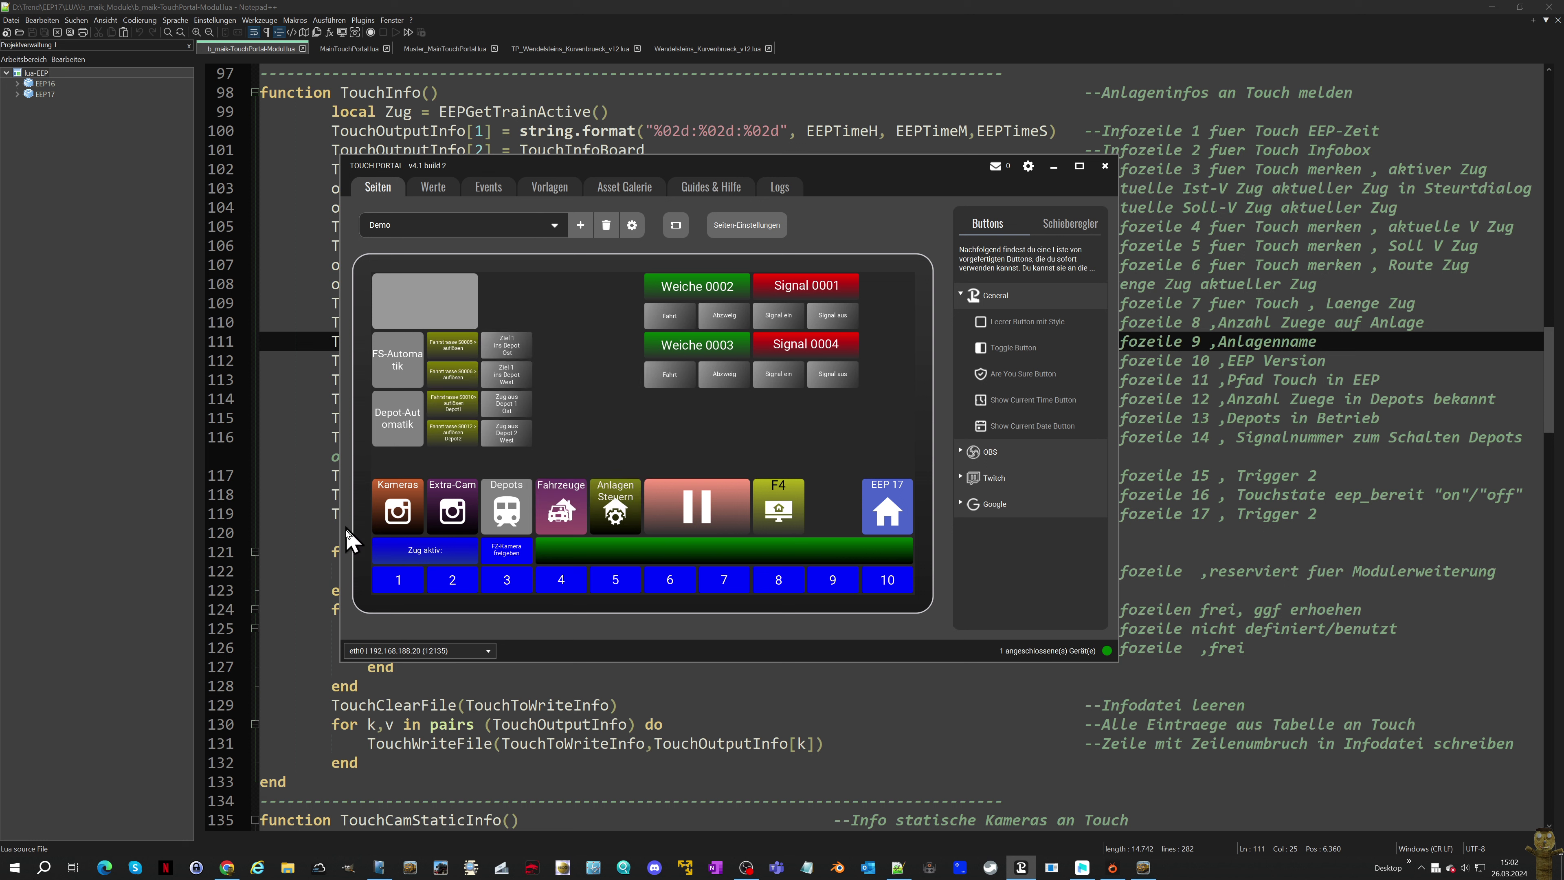
Switch to the eep17 page in the EEP folder and paste the copied events onto its Demo button
{"action": "left_click", "coordinate": [401, 225]}
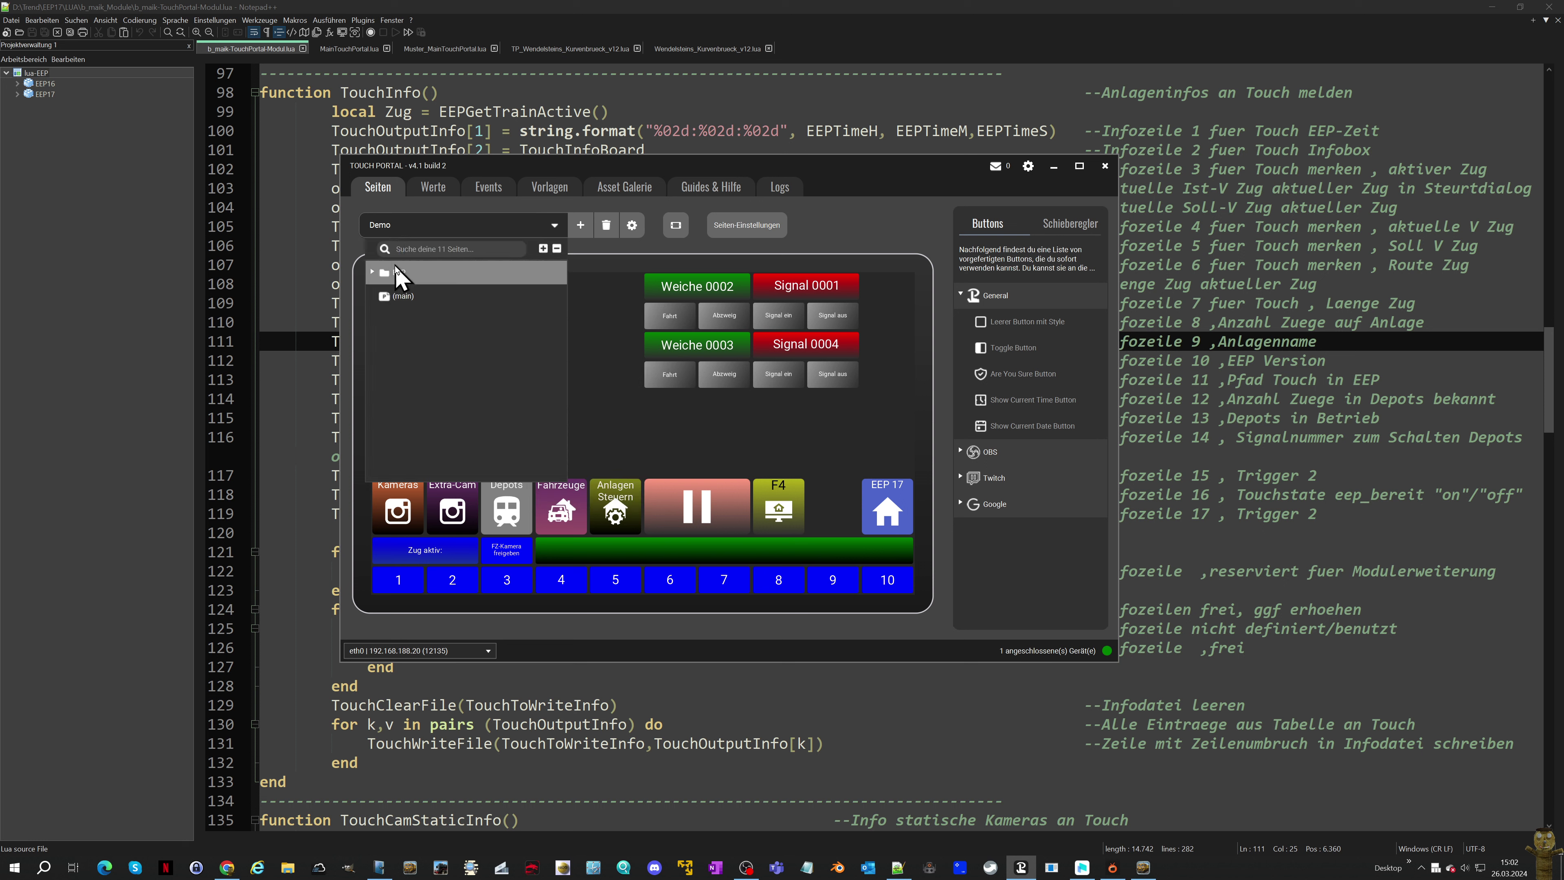
{"action": "left_click", "coordinate": [373, 273]}
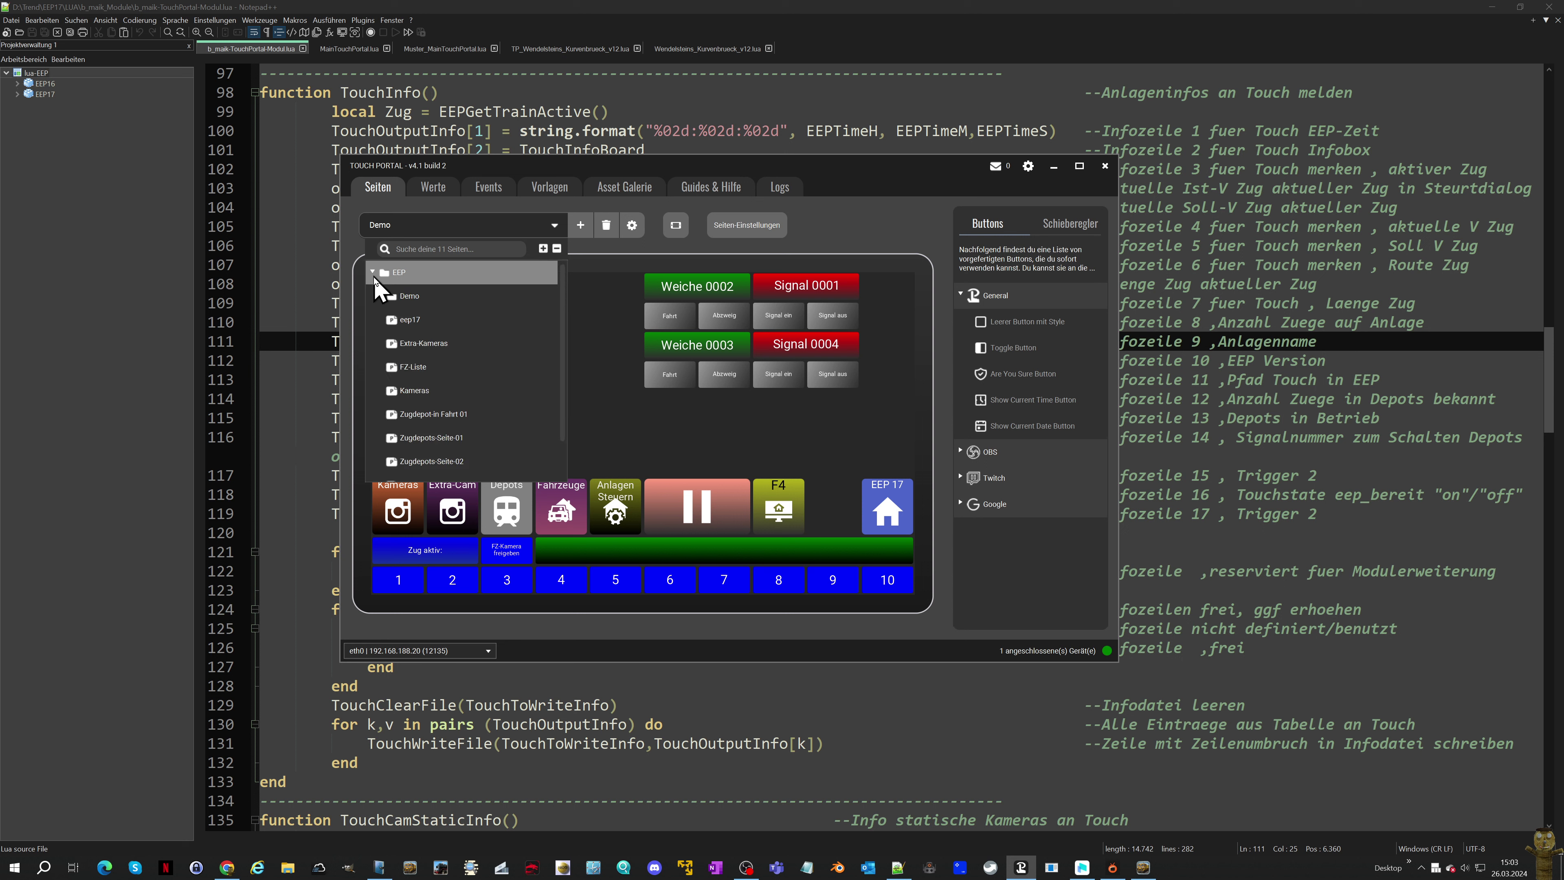
{"action": "left_click", "coordinate": [398, 328]}
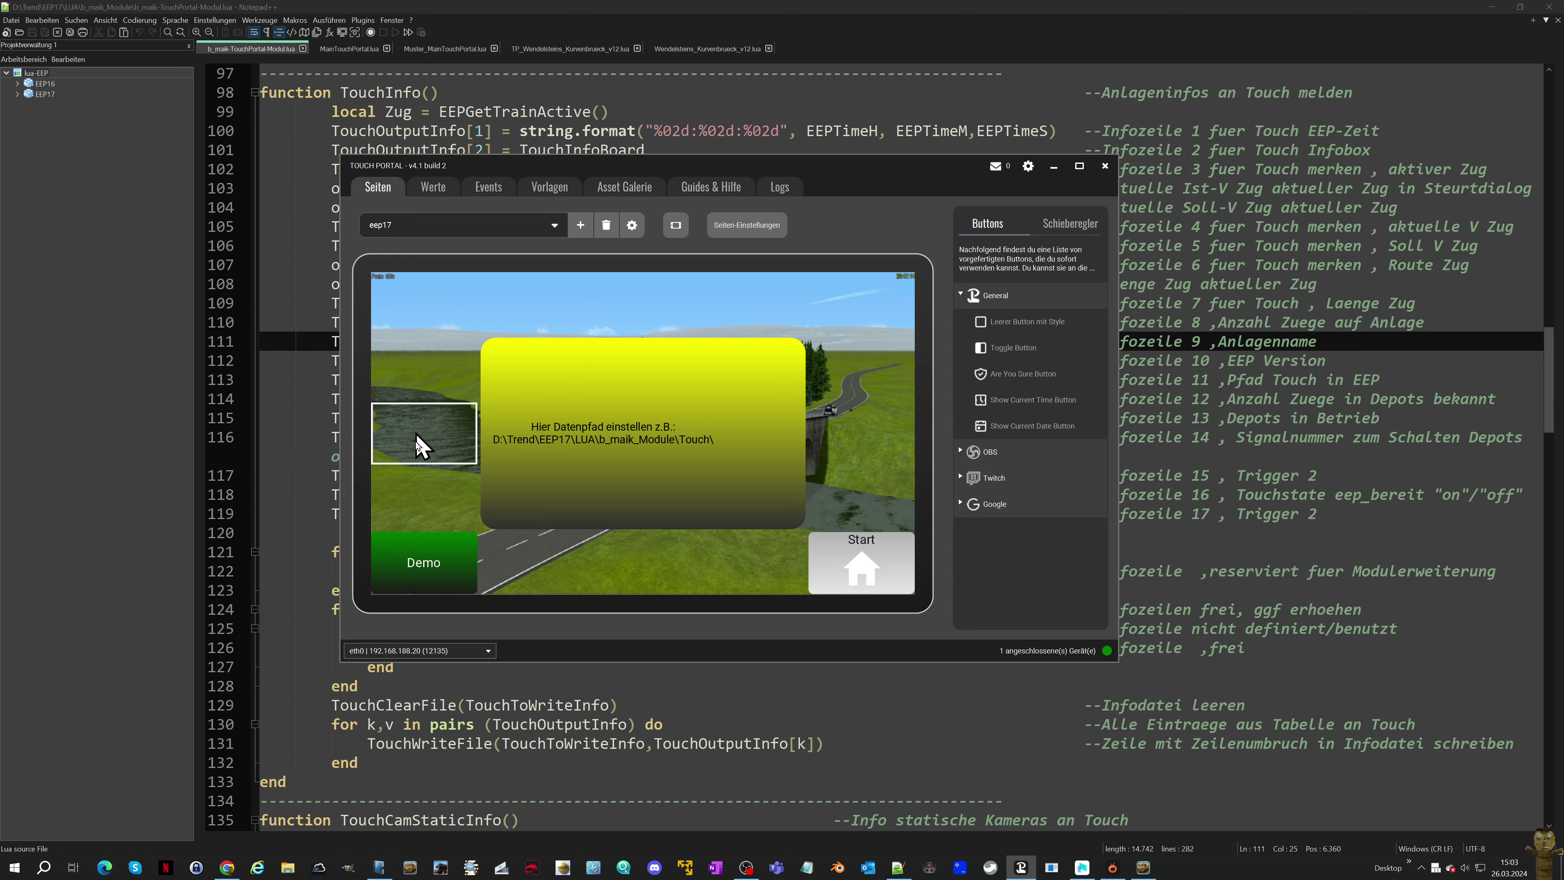
{"action": "right_click", "coordinate": [423, 557]}
{"action": "mouse_move", "coordinate": [455, 599]}
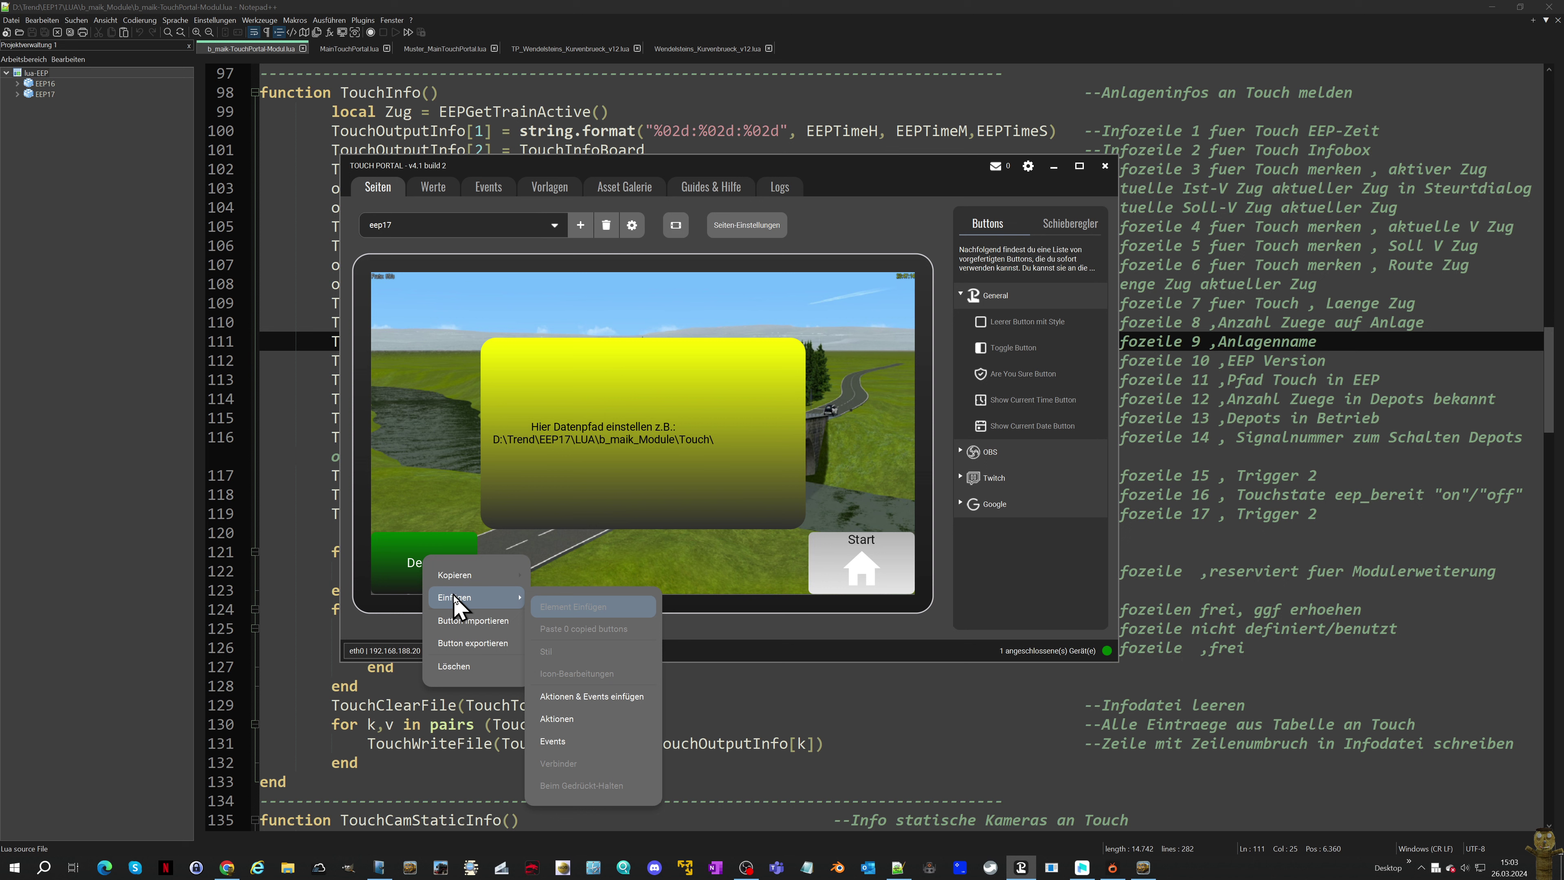
{"action": "left_click", "coordinate": [562, 742]}
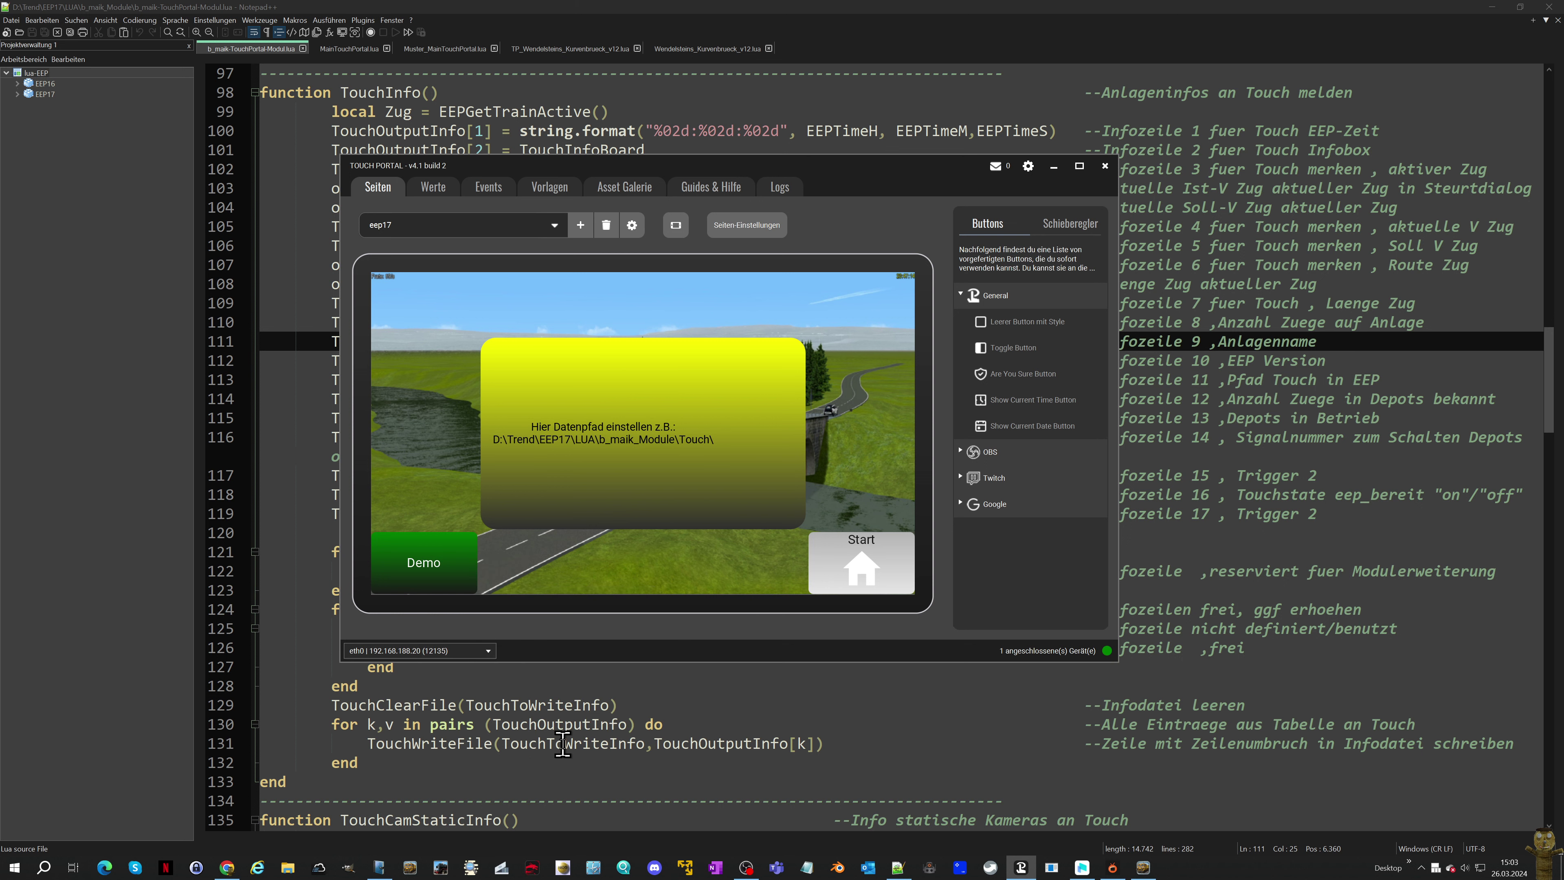
Review the Demo button's press actions and pasted events on the eep17 page, and save the button
{"action": "left_click", "coordinate": [453, 583]}
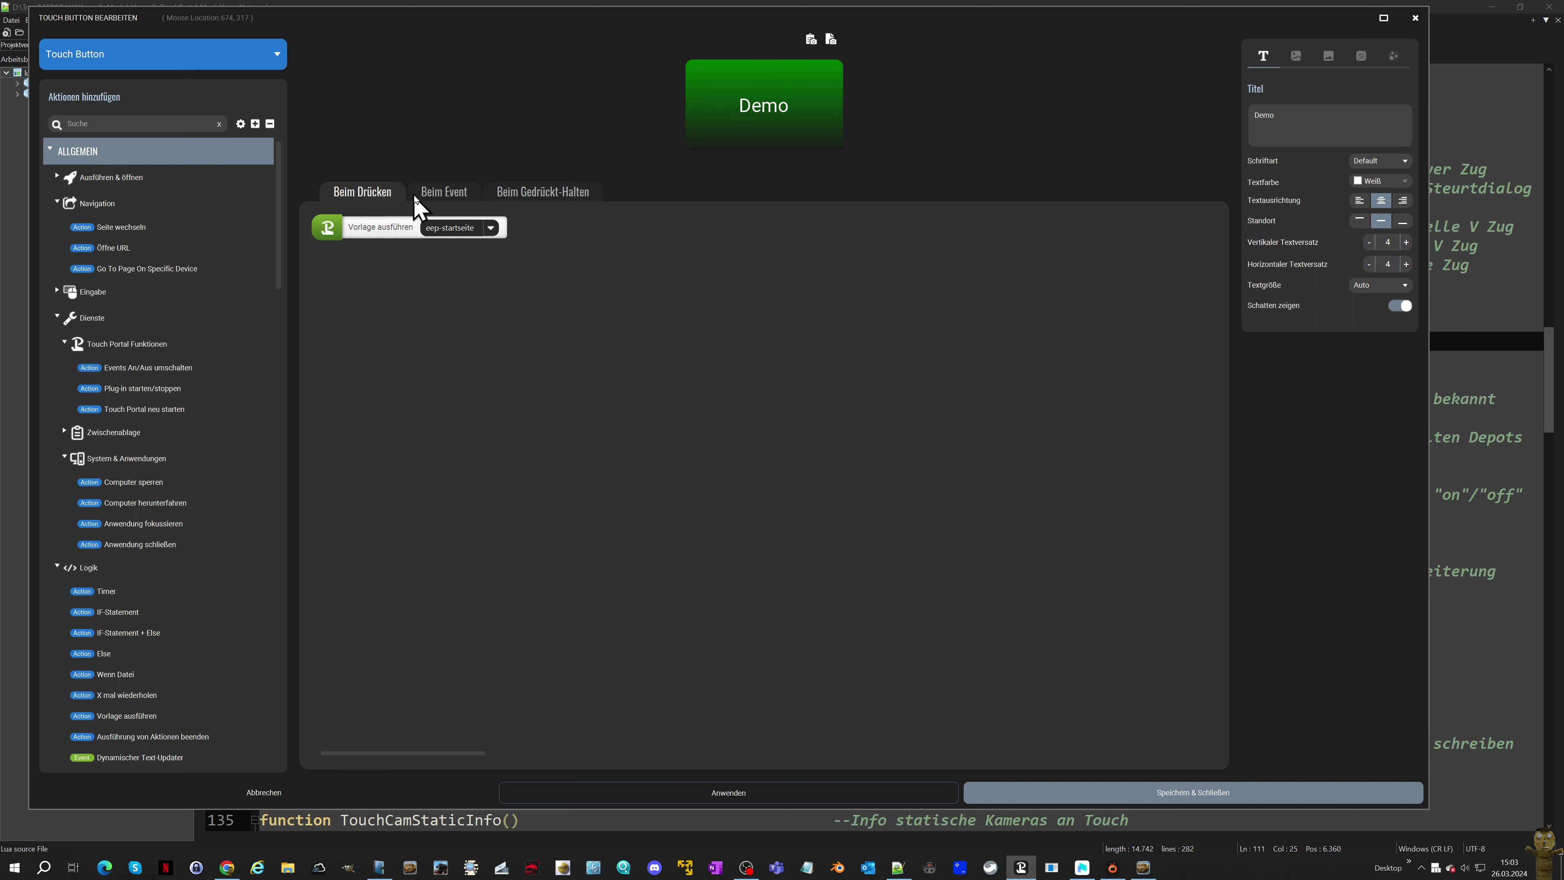
{"action": "left_click", "coordinate": [439, 190]}
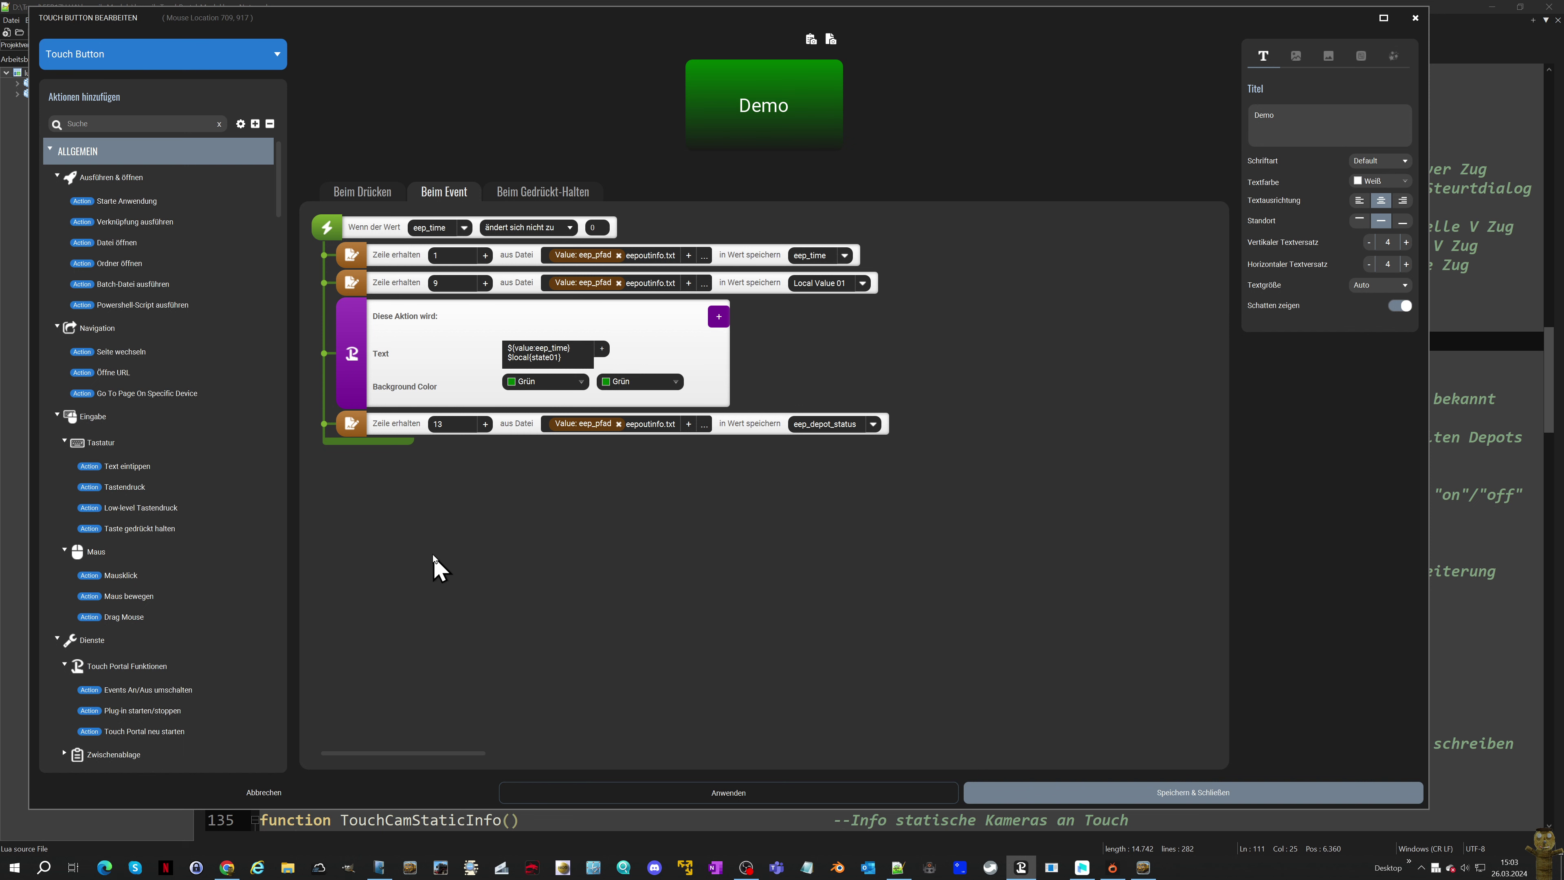
{"action": "left_click", "coordinate": [1013, 795]}
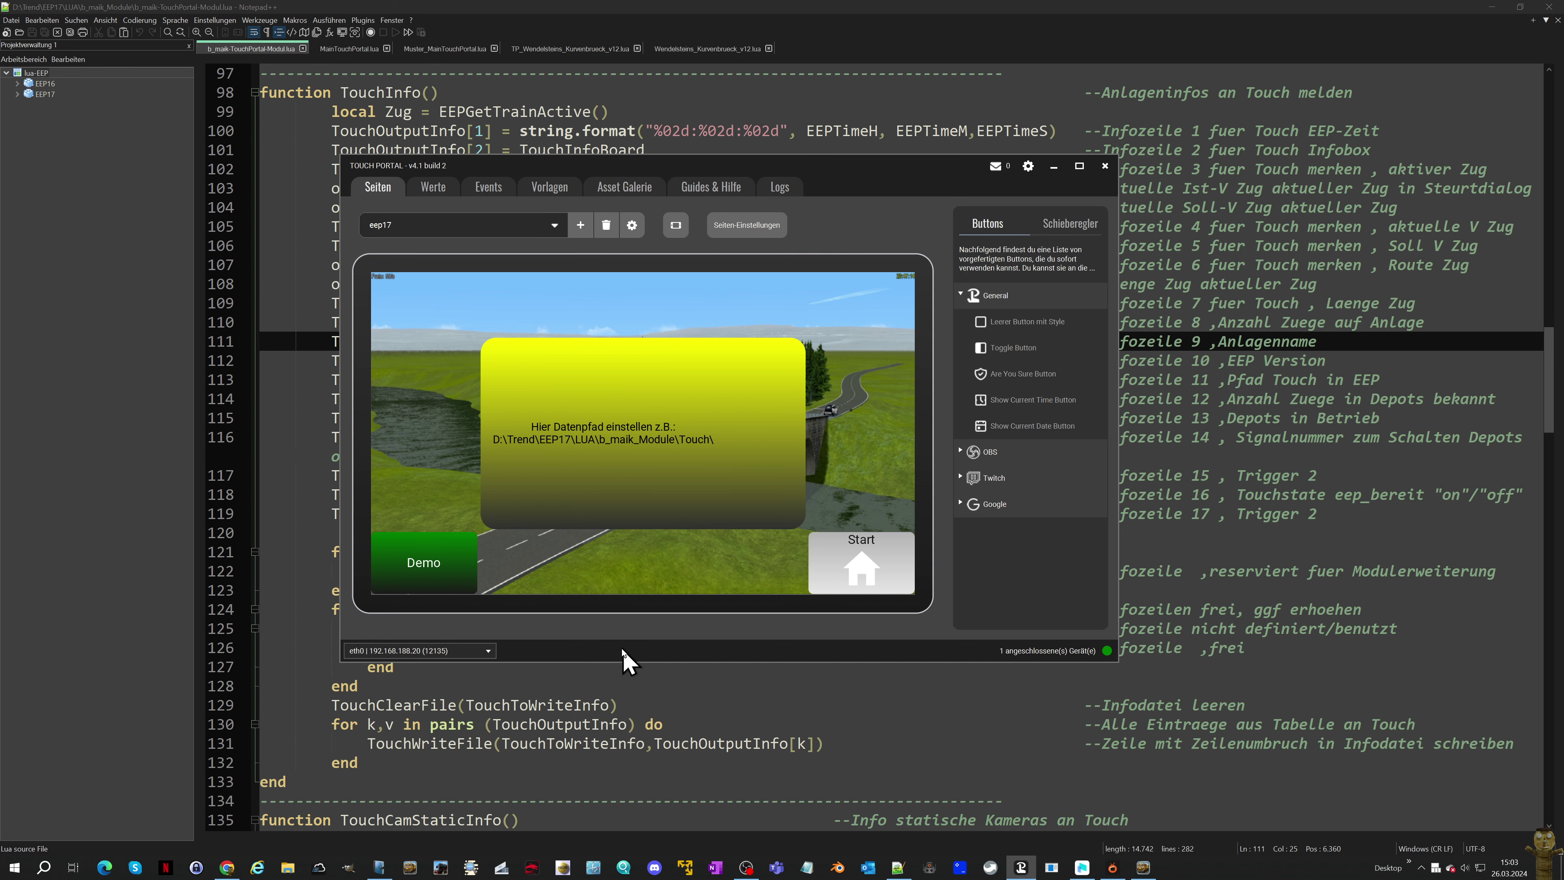
Review the page-switch conditions in the eep-startseite template, save it and return to the eep17 page
{"action": "left_click", "coordinate": [548, 191]}
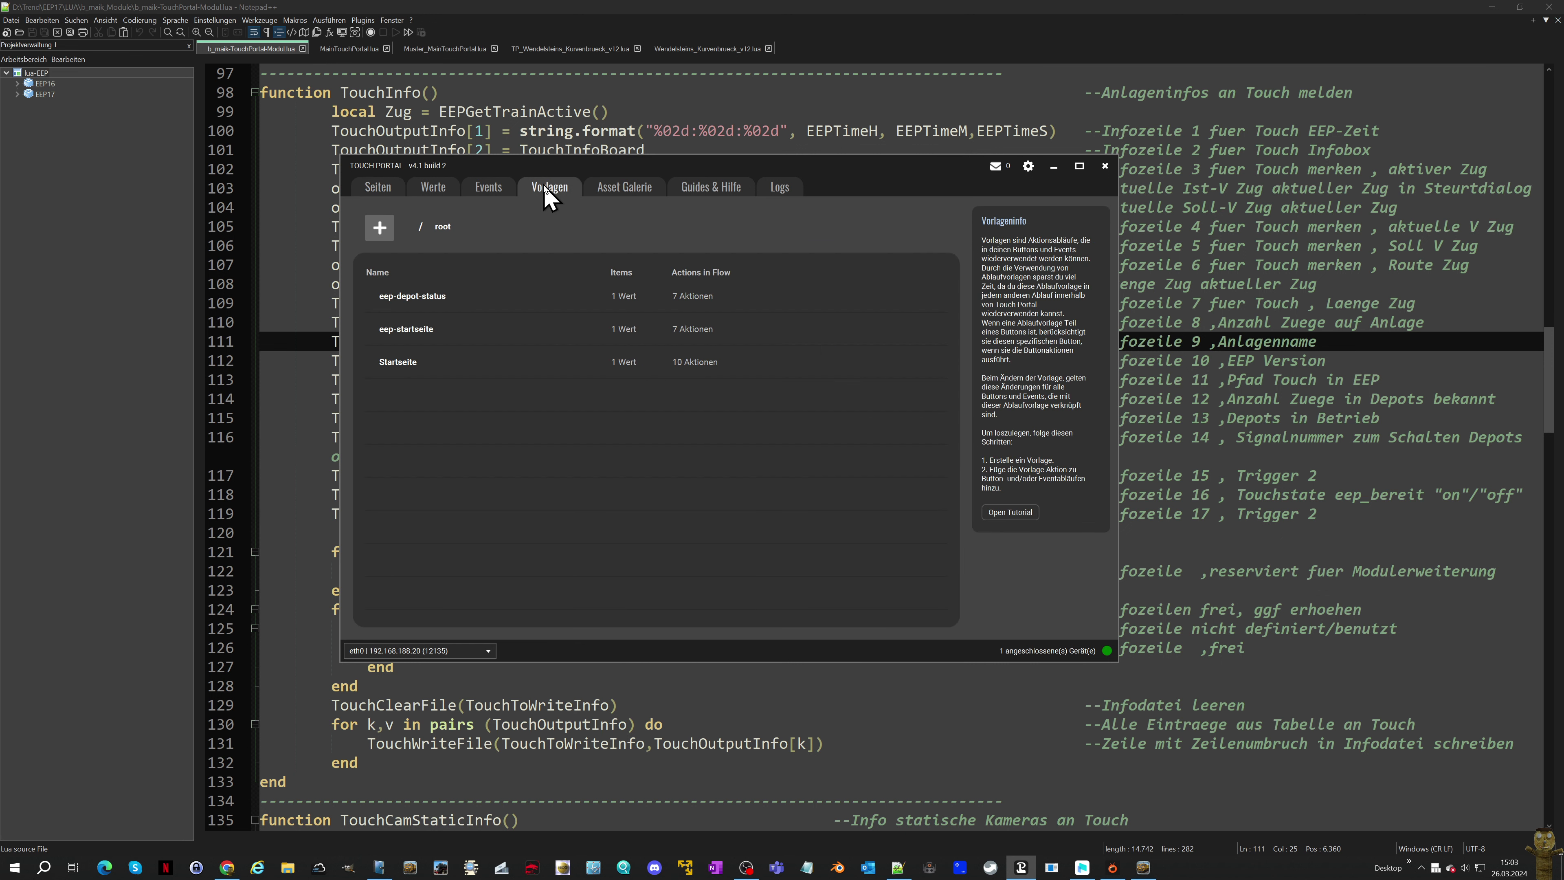
{"action": "double_click", "coordinate": [409, 333]}
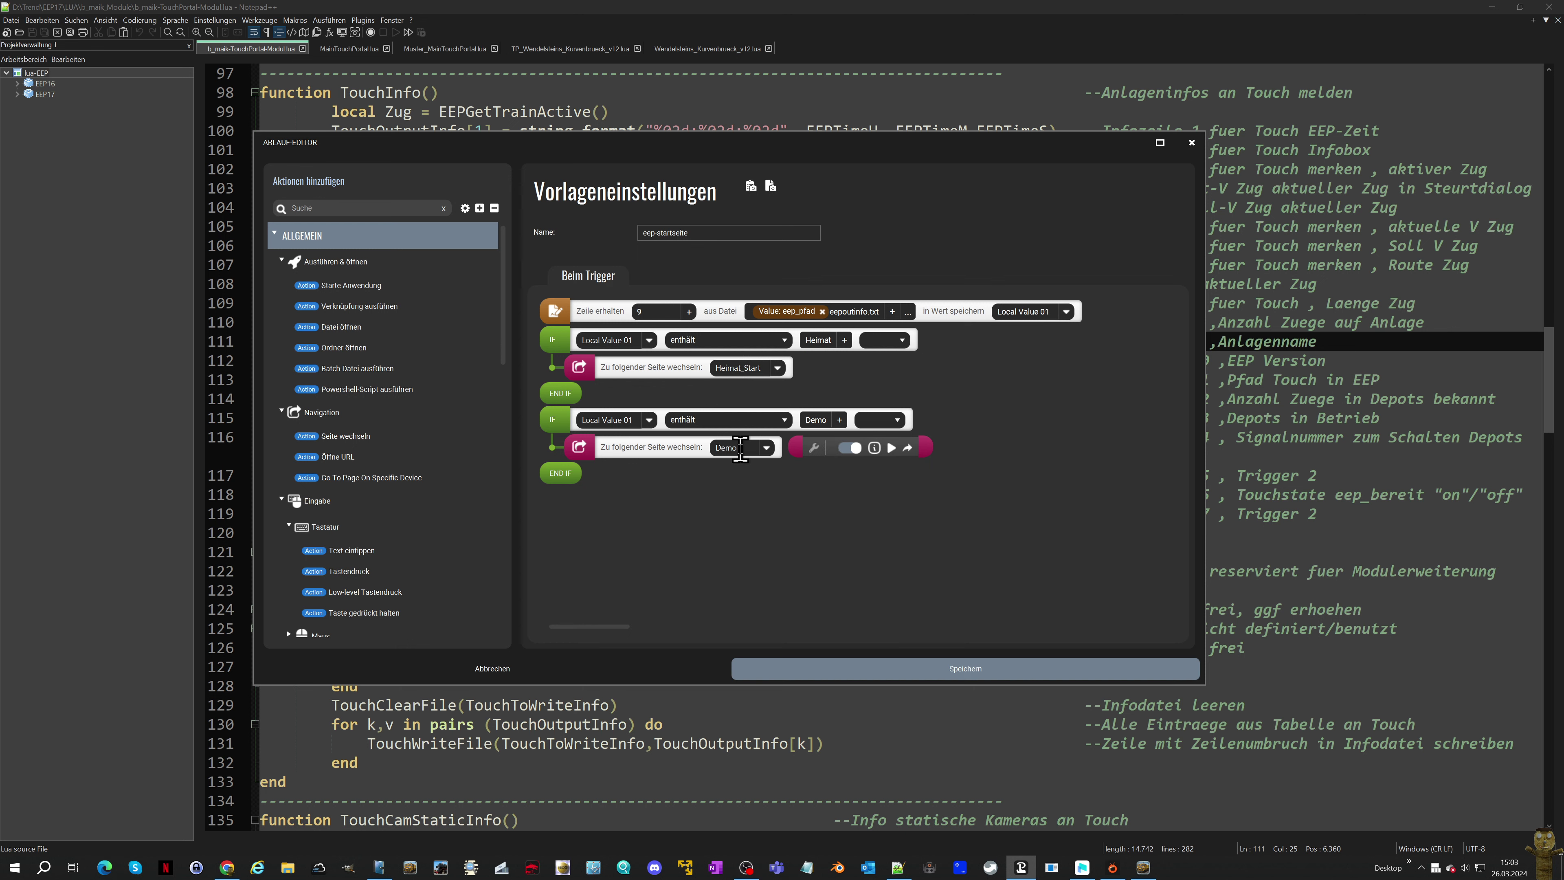
{"action": "left_click", "coordinate": [850, 672]}
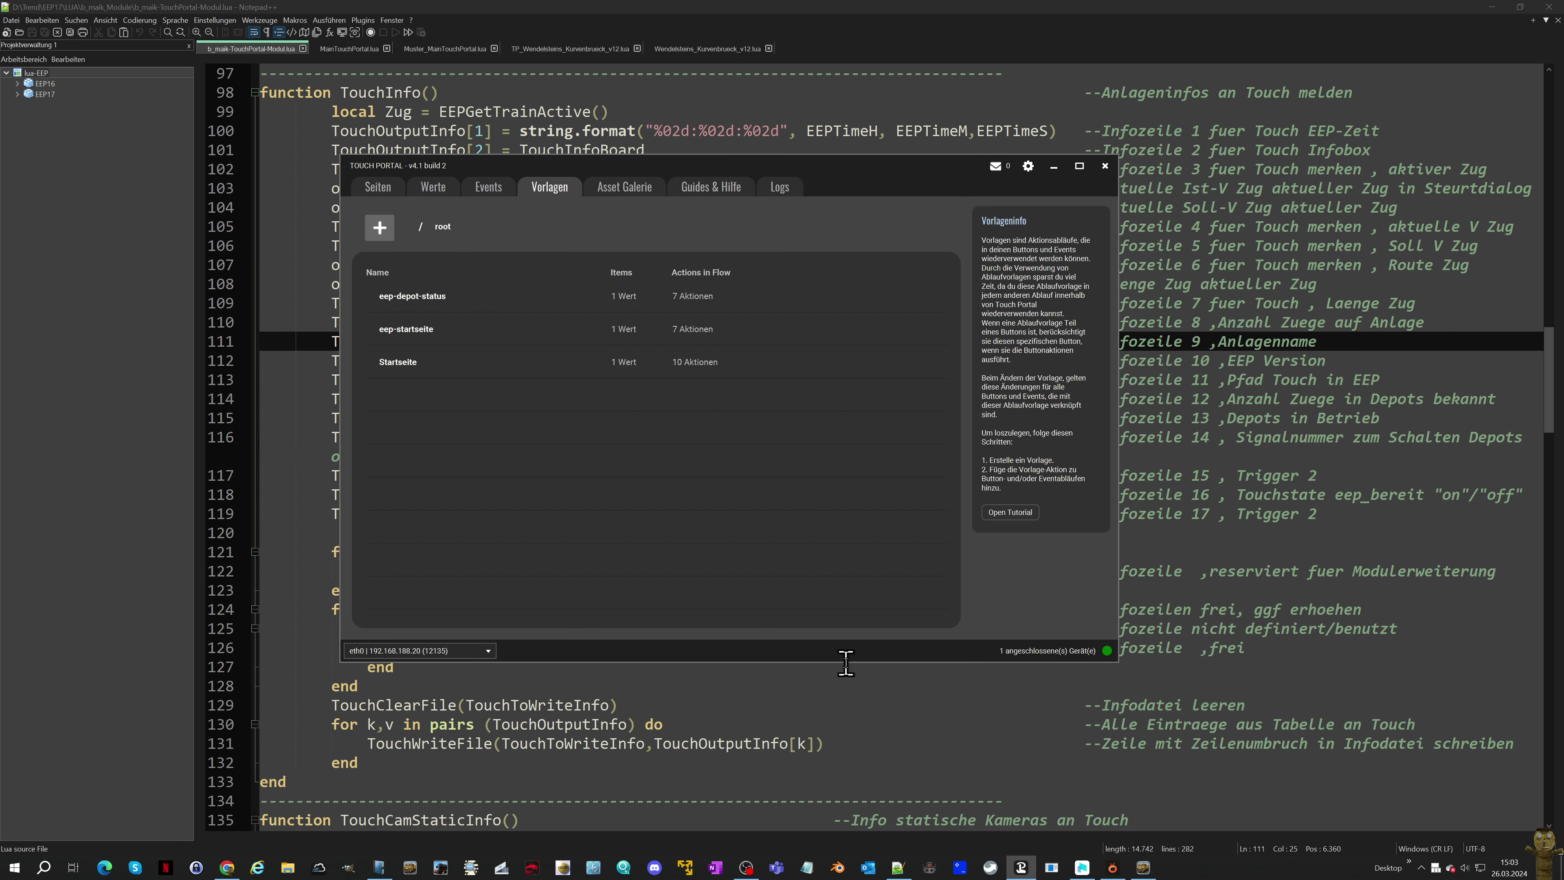
{"action": "left_click", "coordinate": [377, 190]}
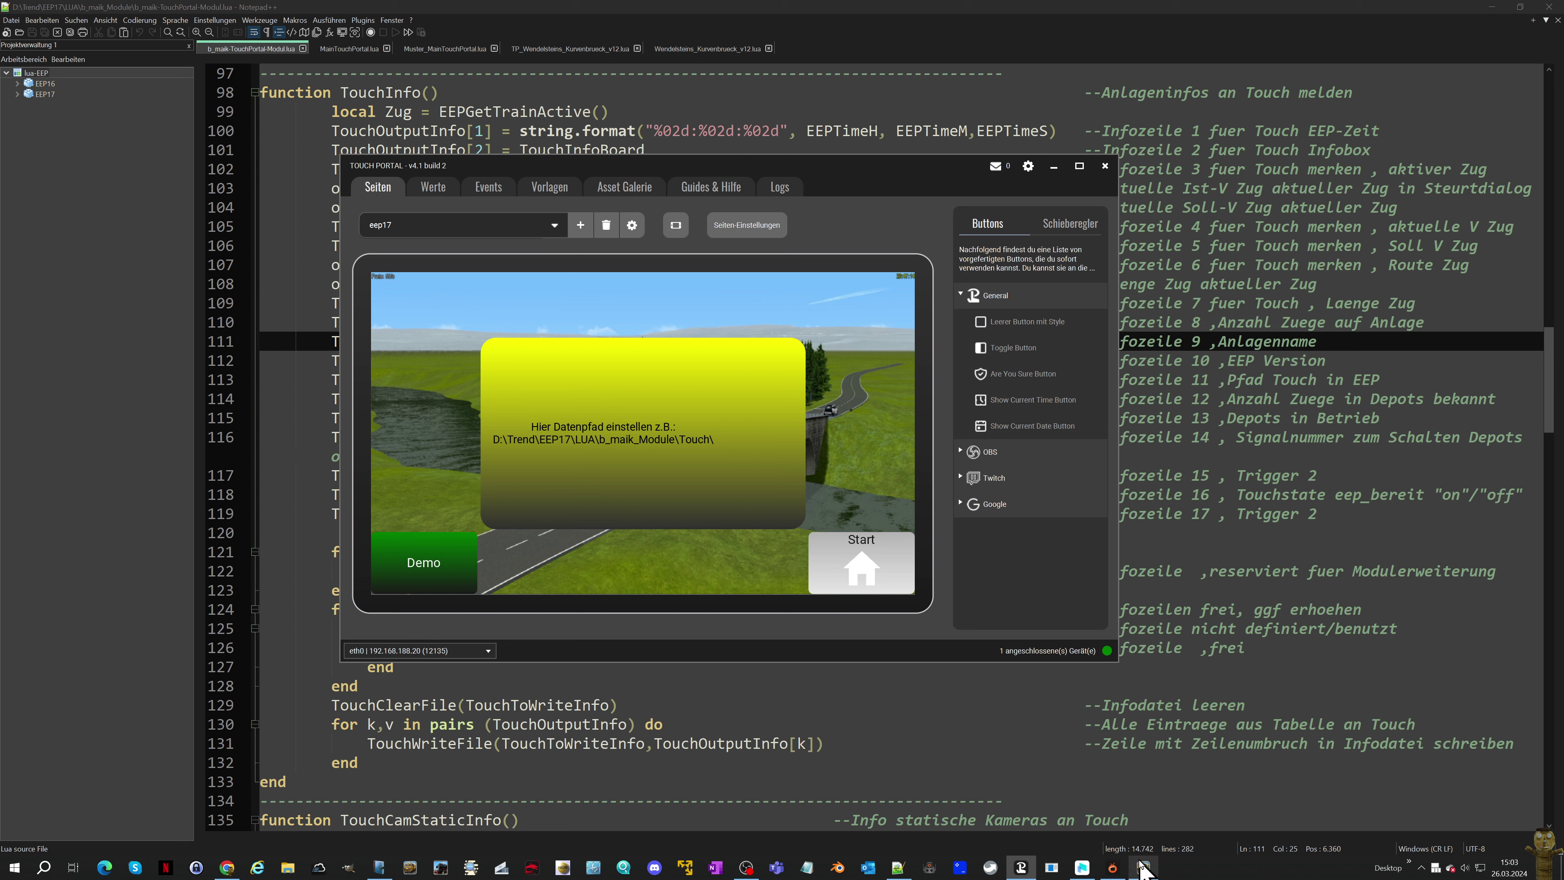
Switch to EEP and start opening another layout, discarding the changes to Wendelsteins_Kurvenbrueck_v12
{"action": "left_click", "coordinate": [1143, 872]}
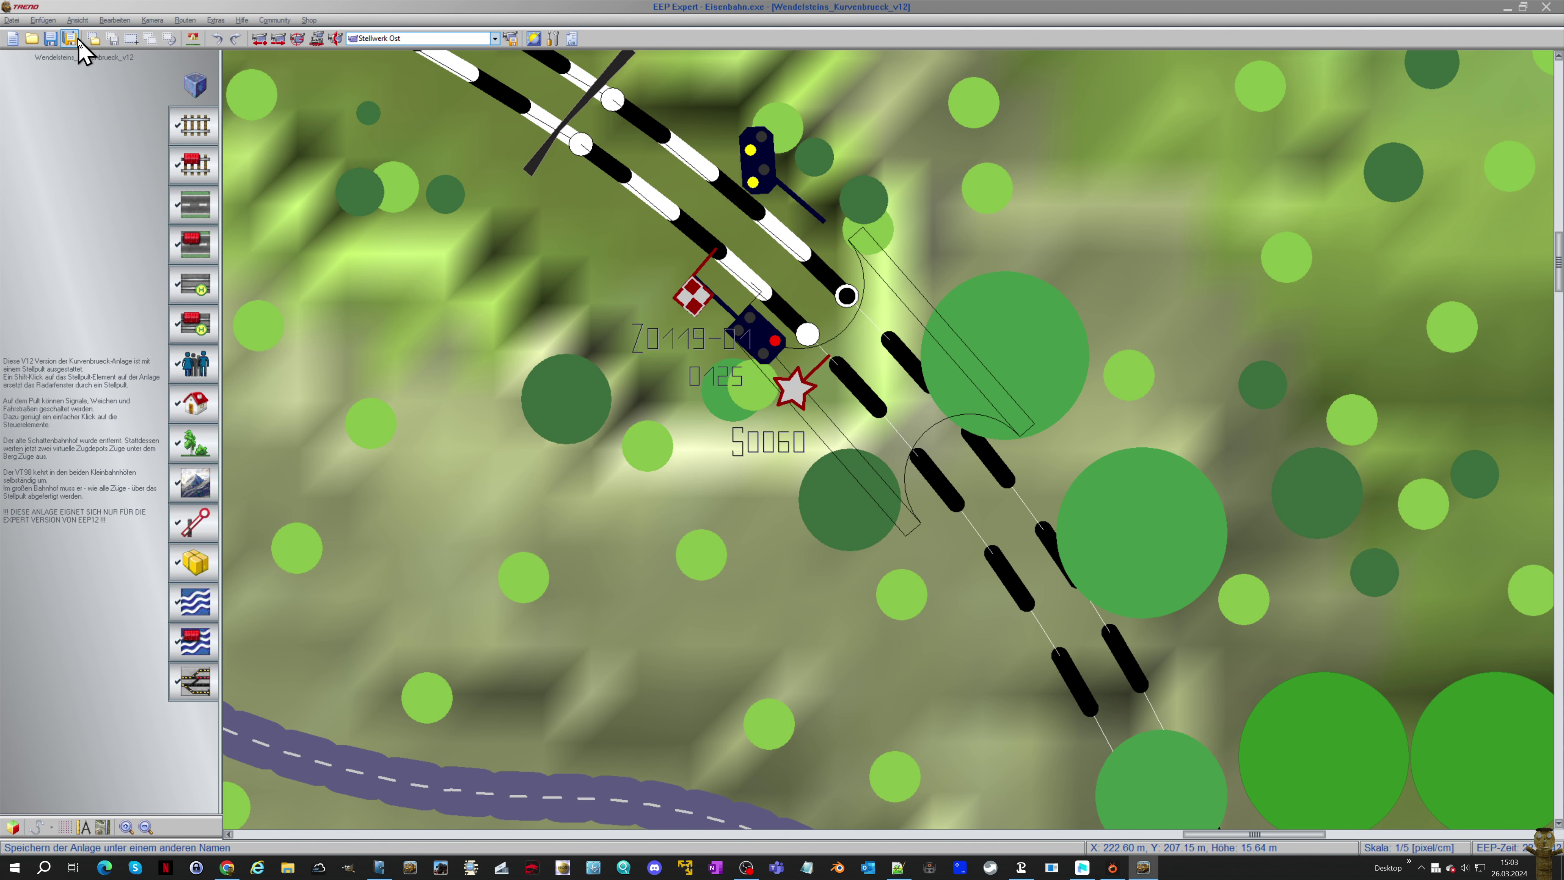
{"action": "left_click", "coordinate": [14, 21]}
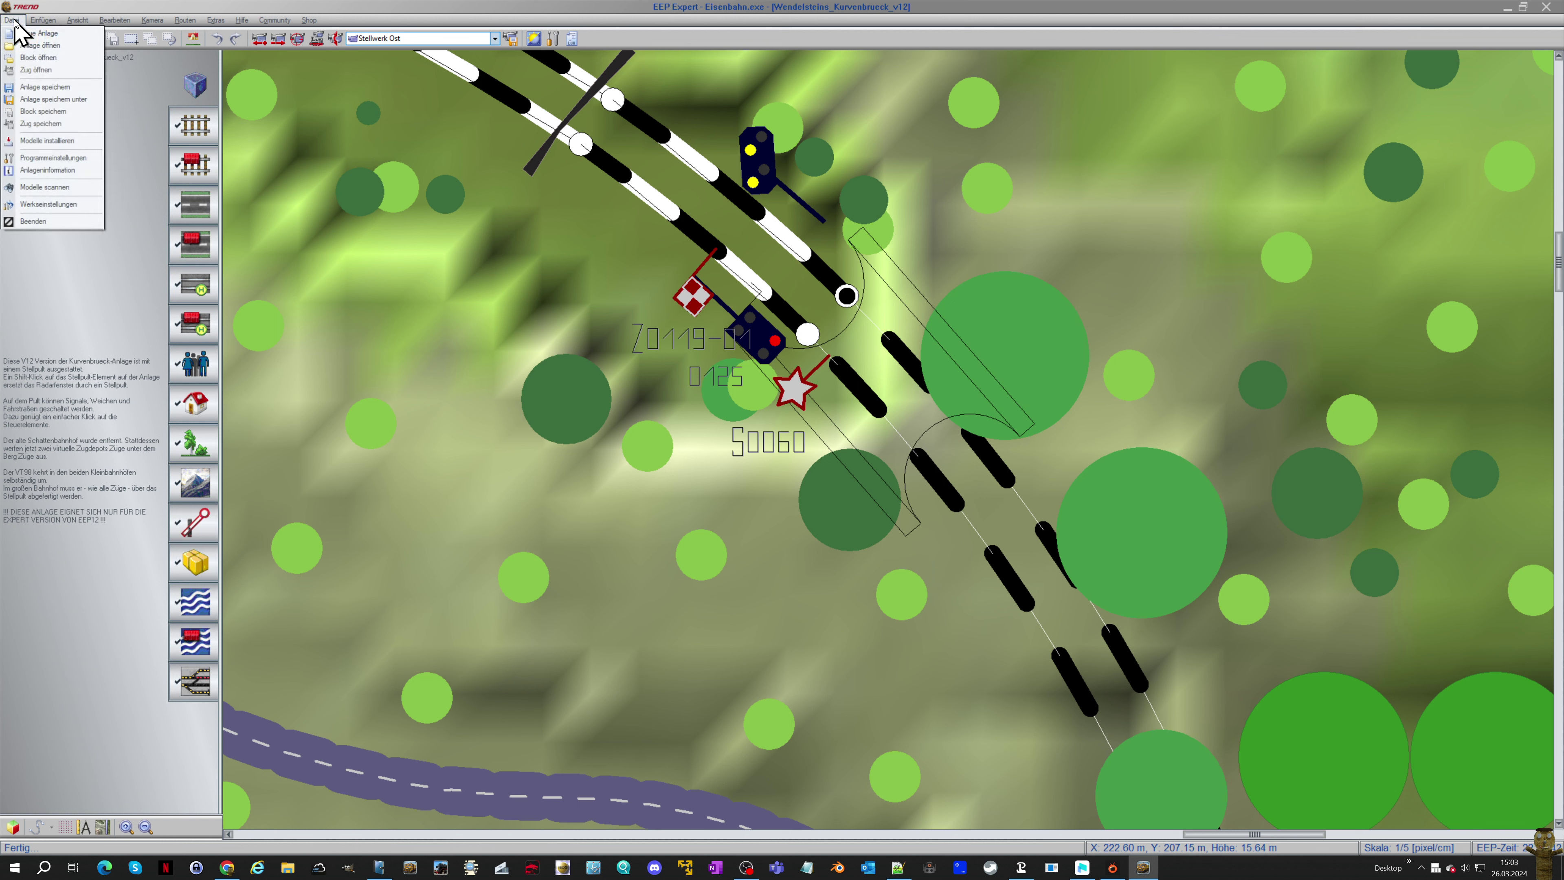
{"action": "left_click", "coordinate": [24, 45]}
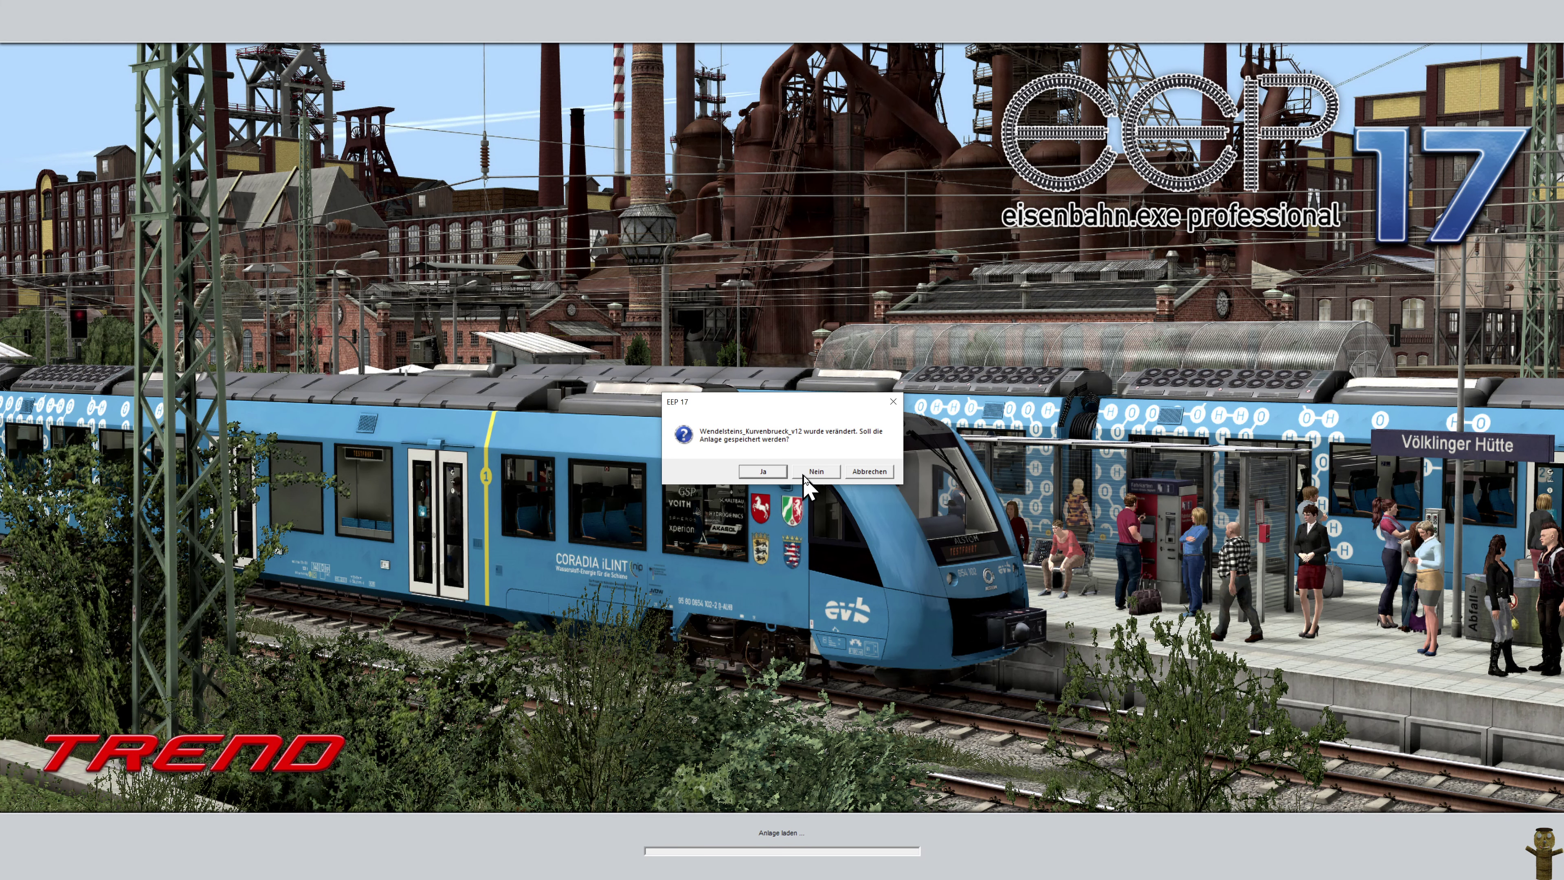
{"action": "left_click", "coordinate": [820, 478]}
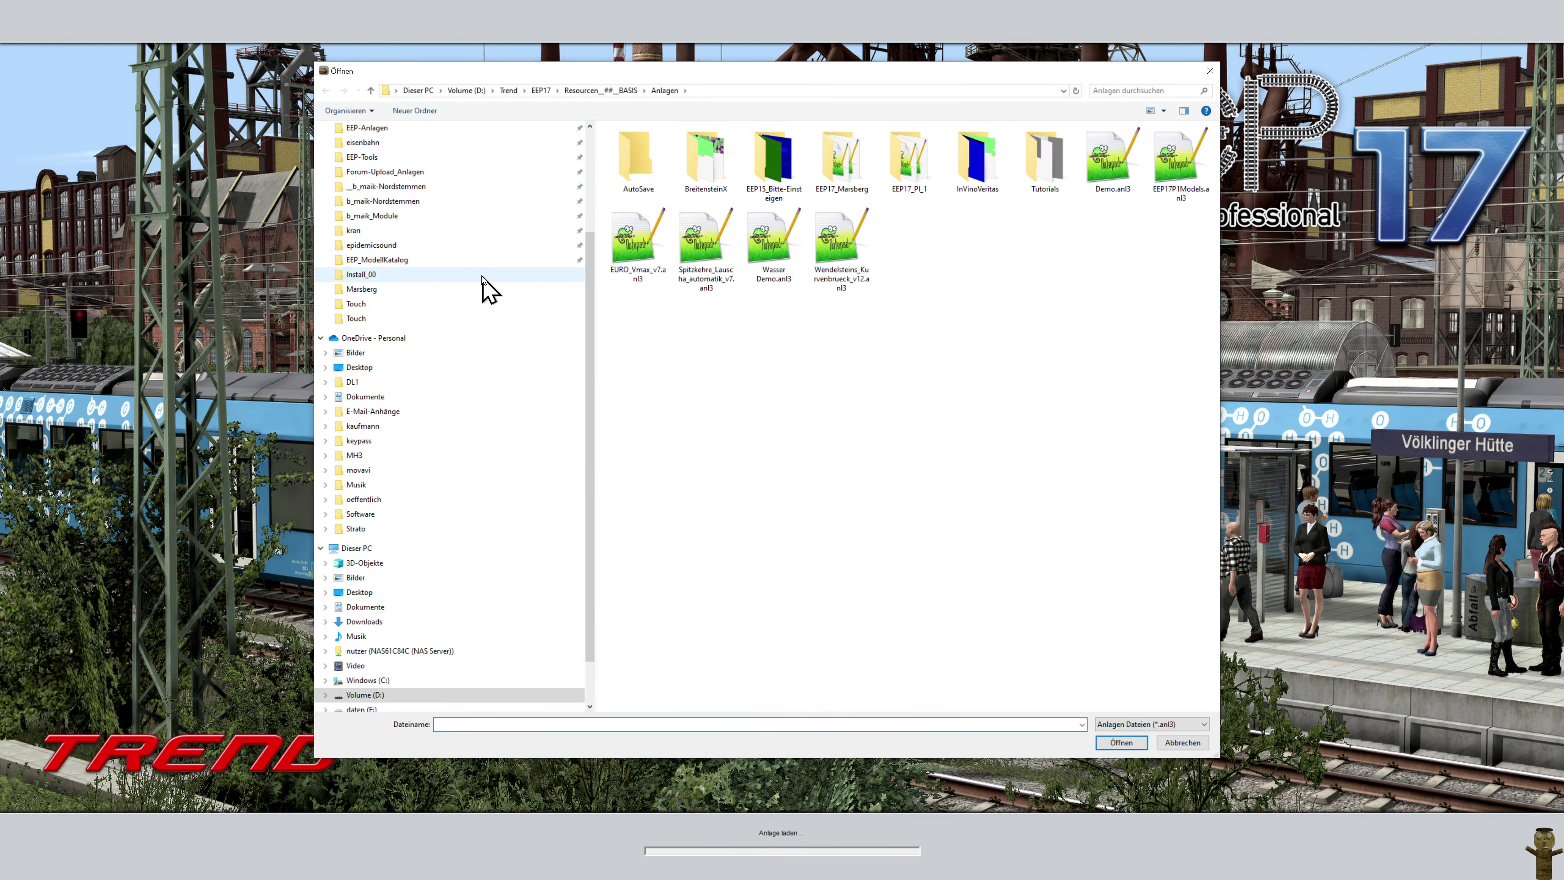
Load the DemoTouchPortal layout from the b_maik_DemoTouchPortal folder in Forum-Upload_Anlagen and show it in 3D with object editing off
{"action": "left_click", "coordinate": [415, 173]}
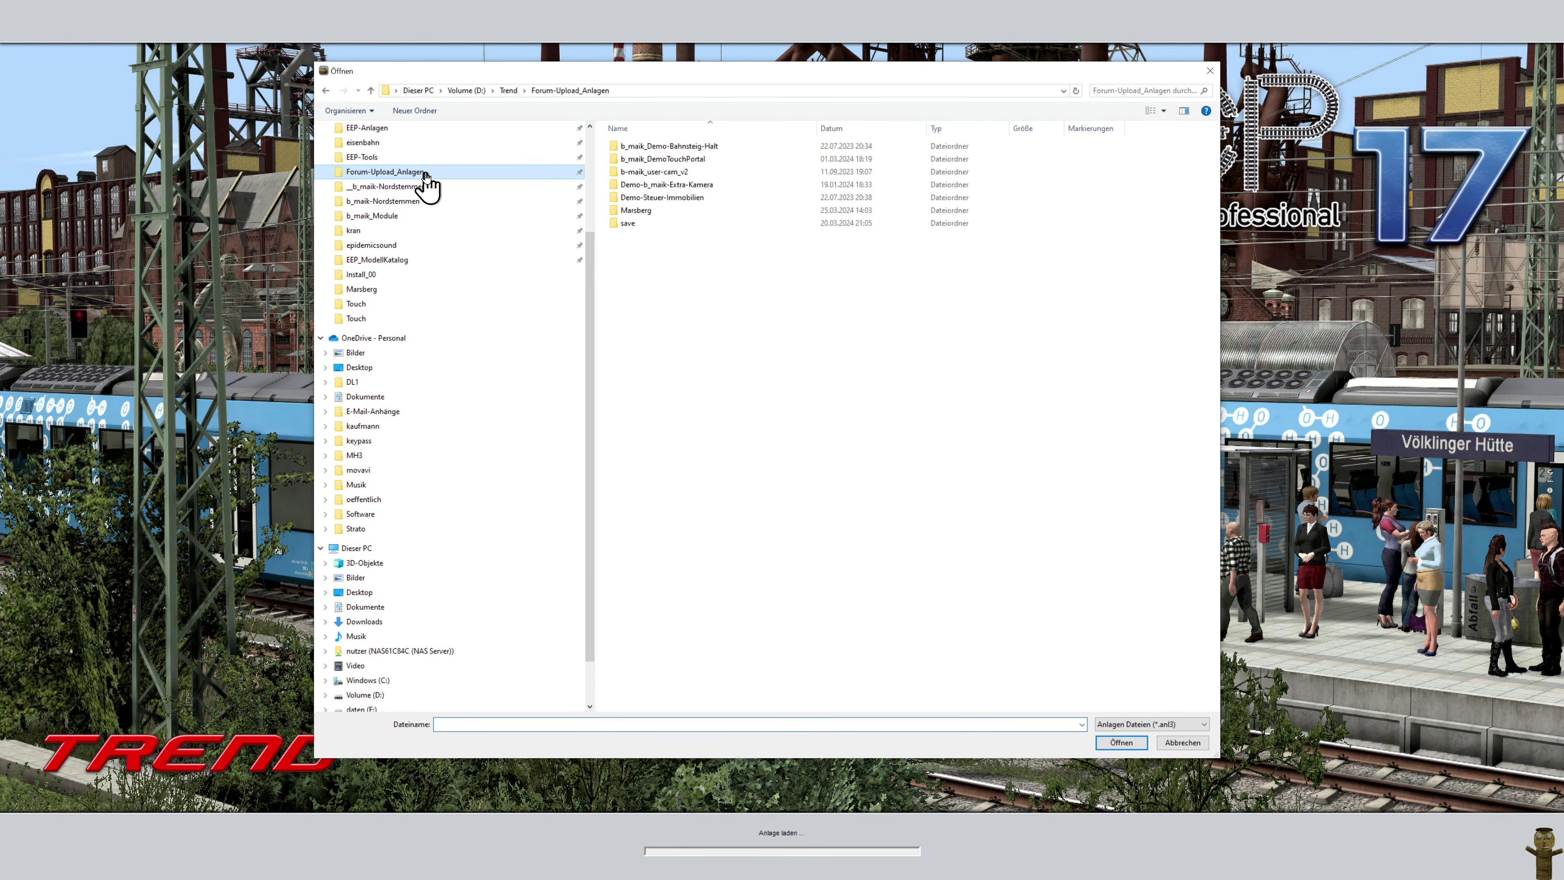
{"action": "double_click", "coordinate": [638, 159]}
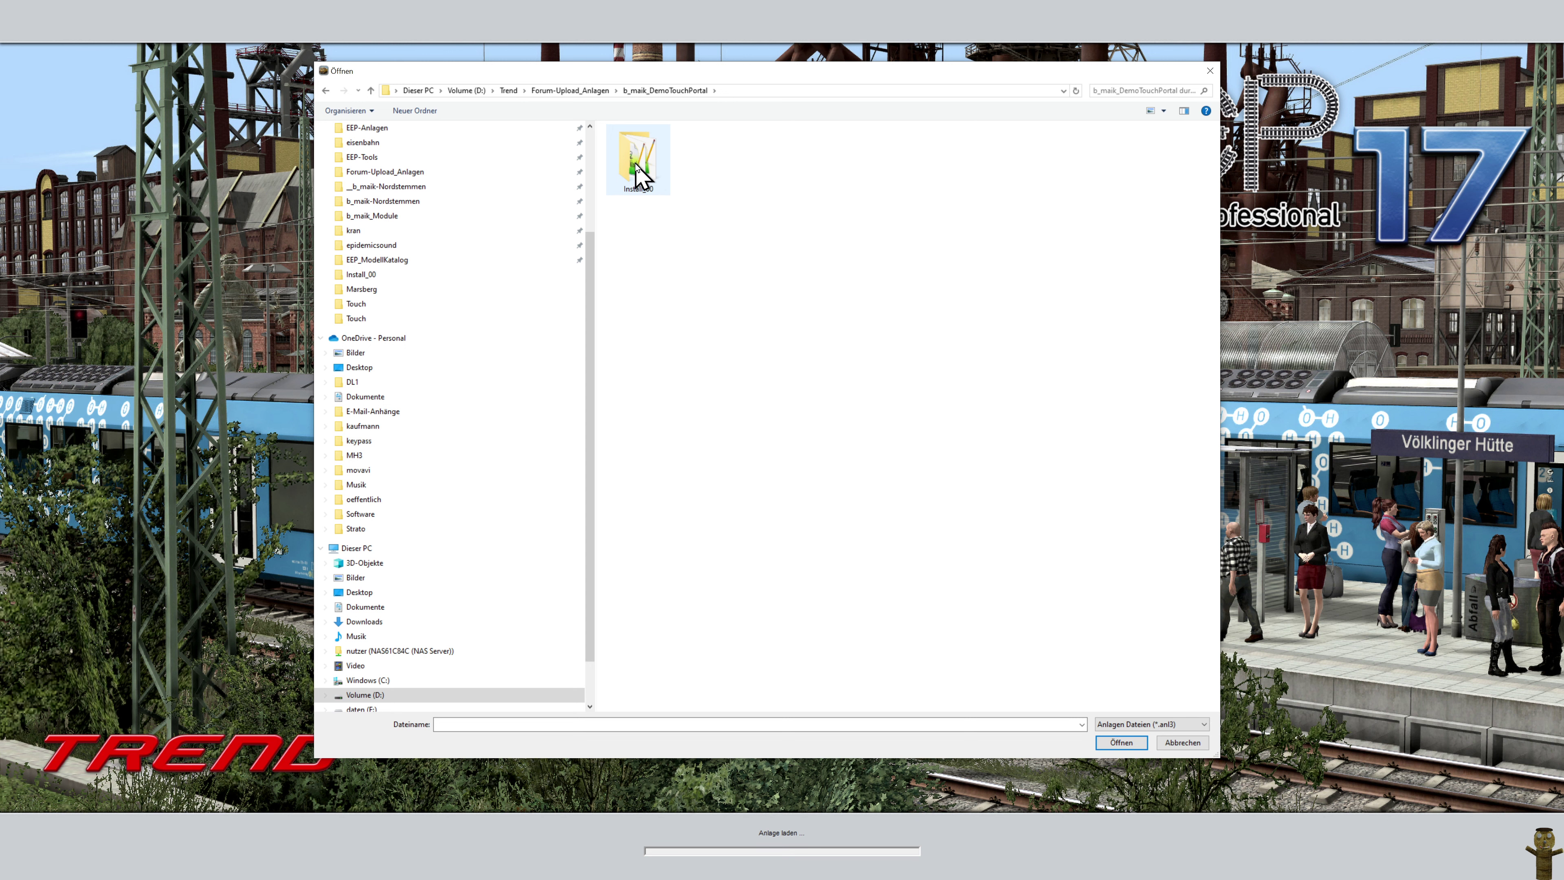
{"action": "double_click", "coordinate": [637, 161]}
{"action": "double_click", "coordinate": [635, 173]}
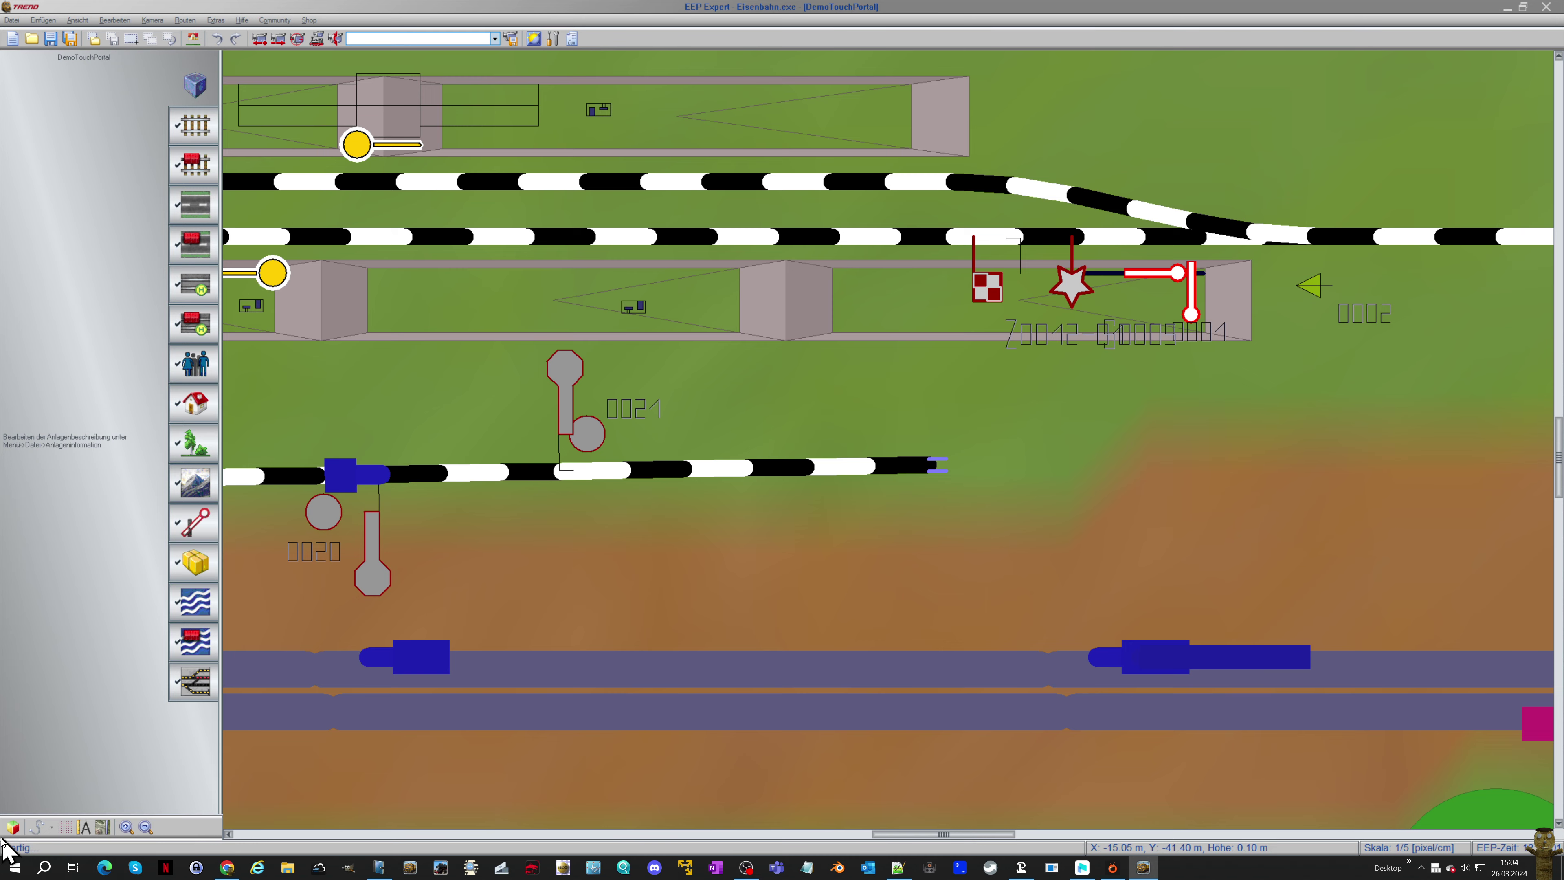
{"action": "left_click", "coordinate": [12, 826]}
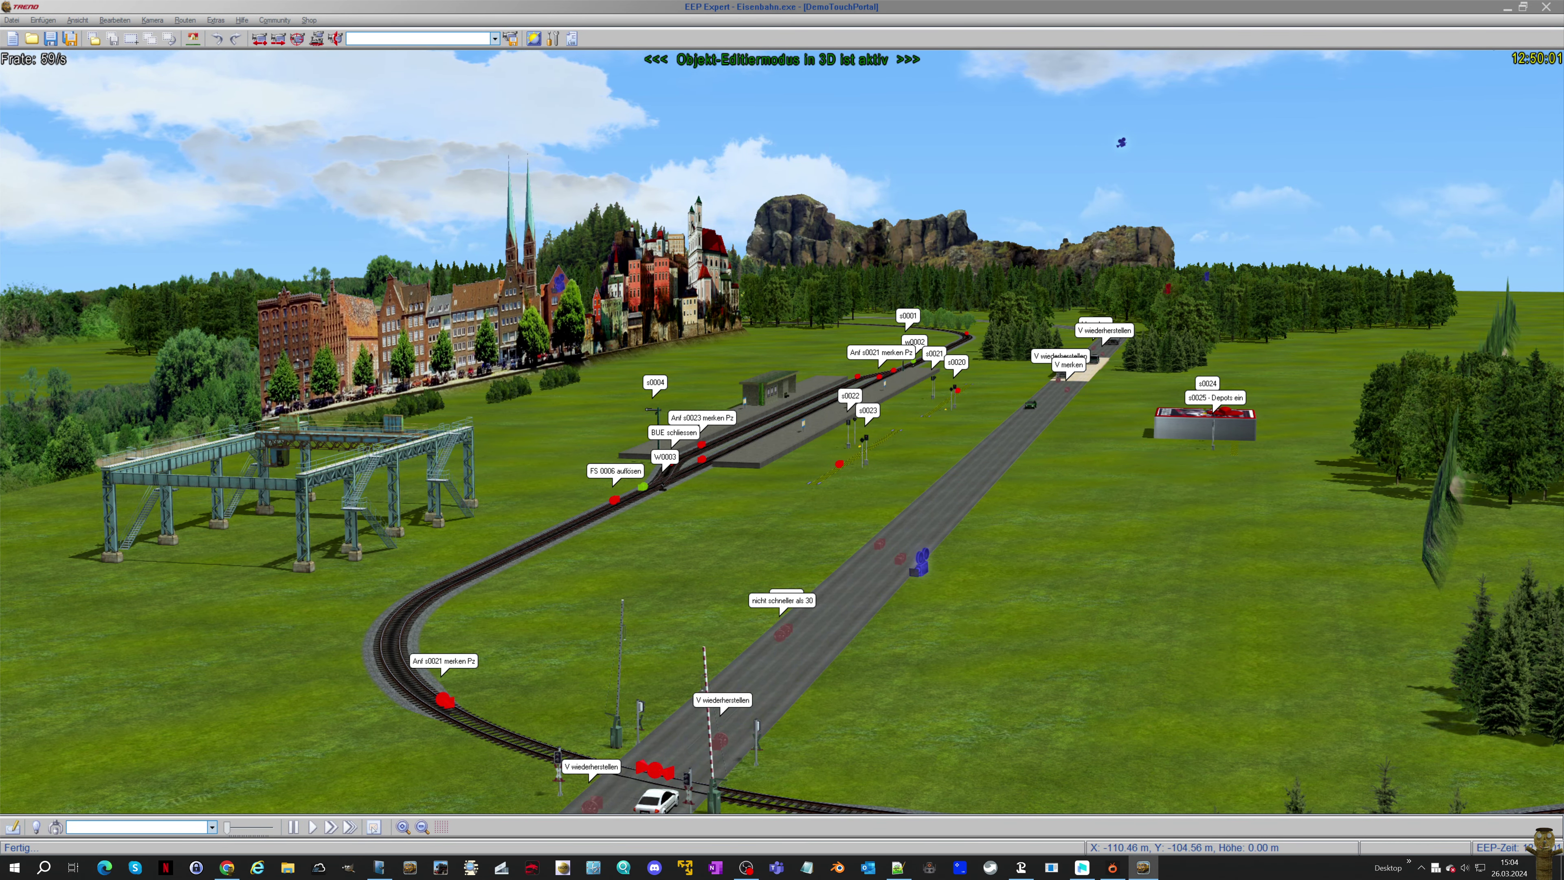
{"action": "key", "text": "ctrl+e"}
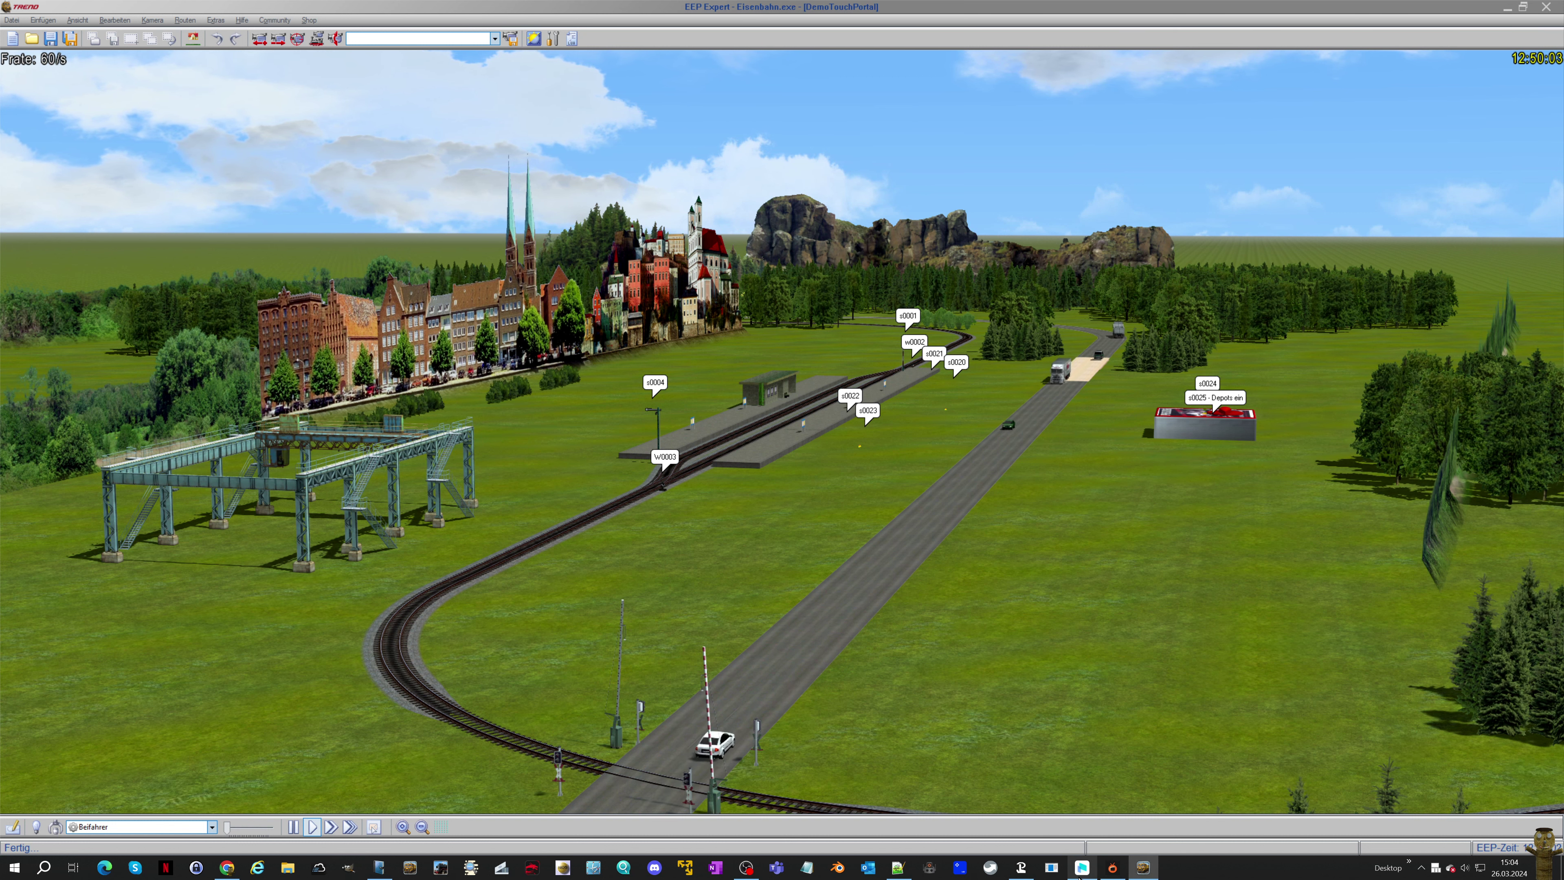
Switch to the iPad mirroring window, enable Aktuelles Fenster im Vordergrund halten, collapse its toolbar and move it over the town and bridge area
{"action": "left_click", "coordinate": [1081, 869]}
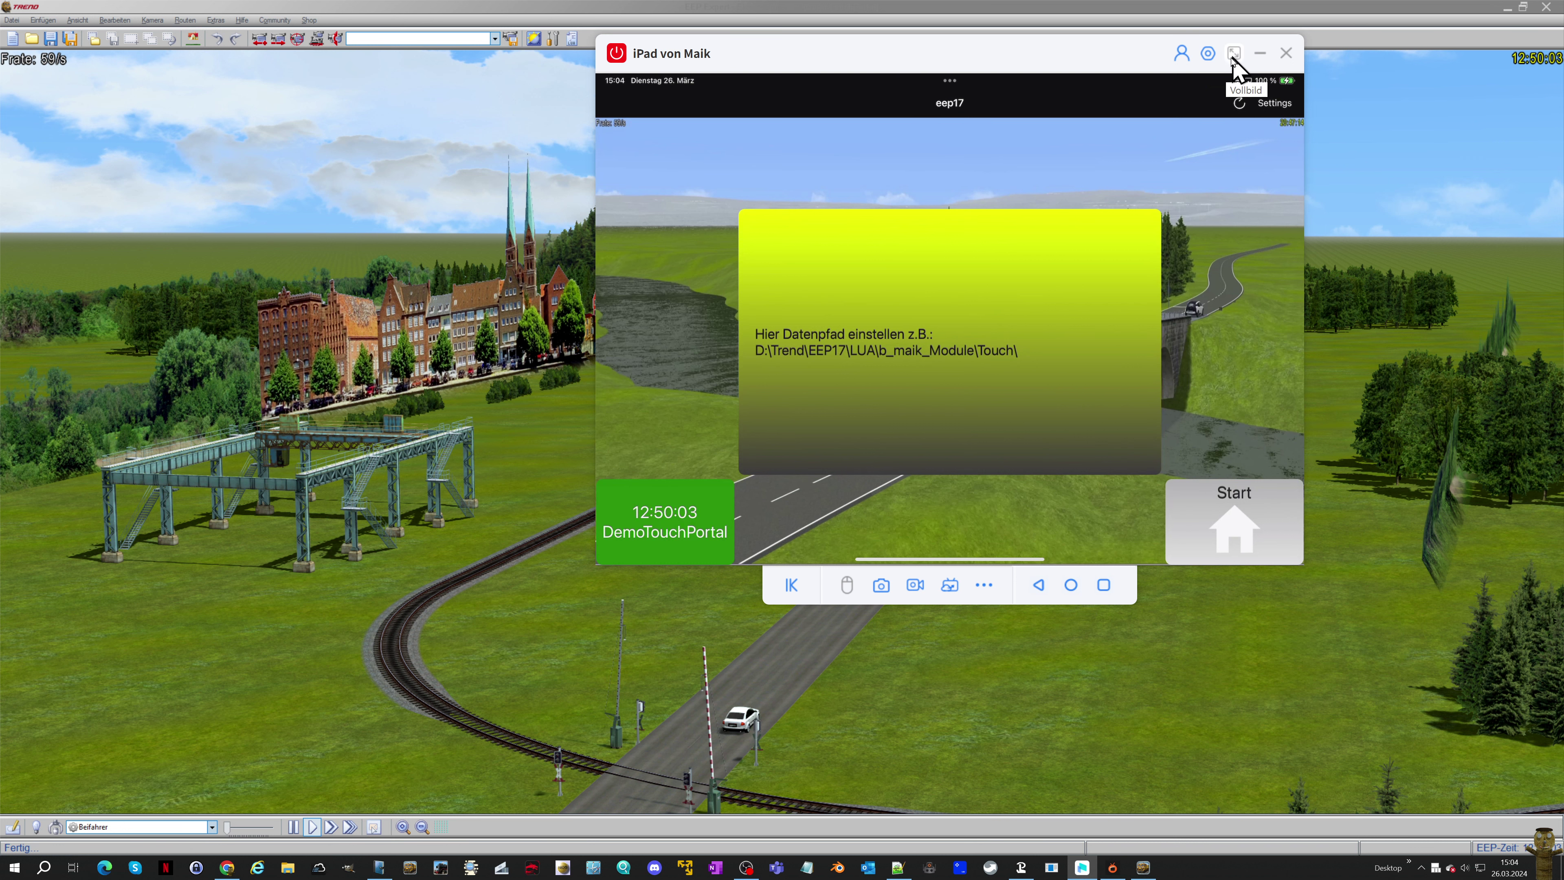
{"action": "left_click", "coordinate": [1208, 55]}
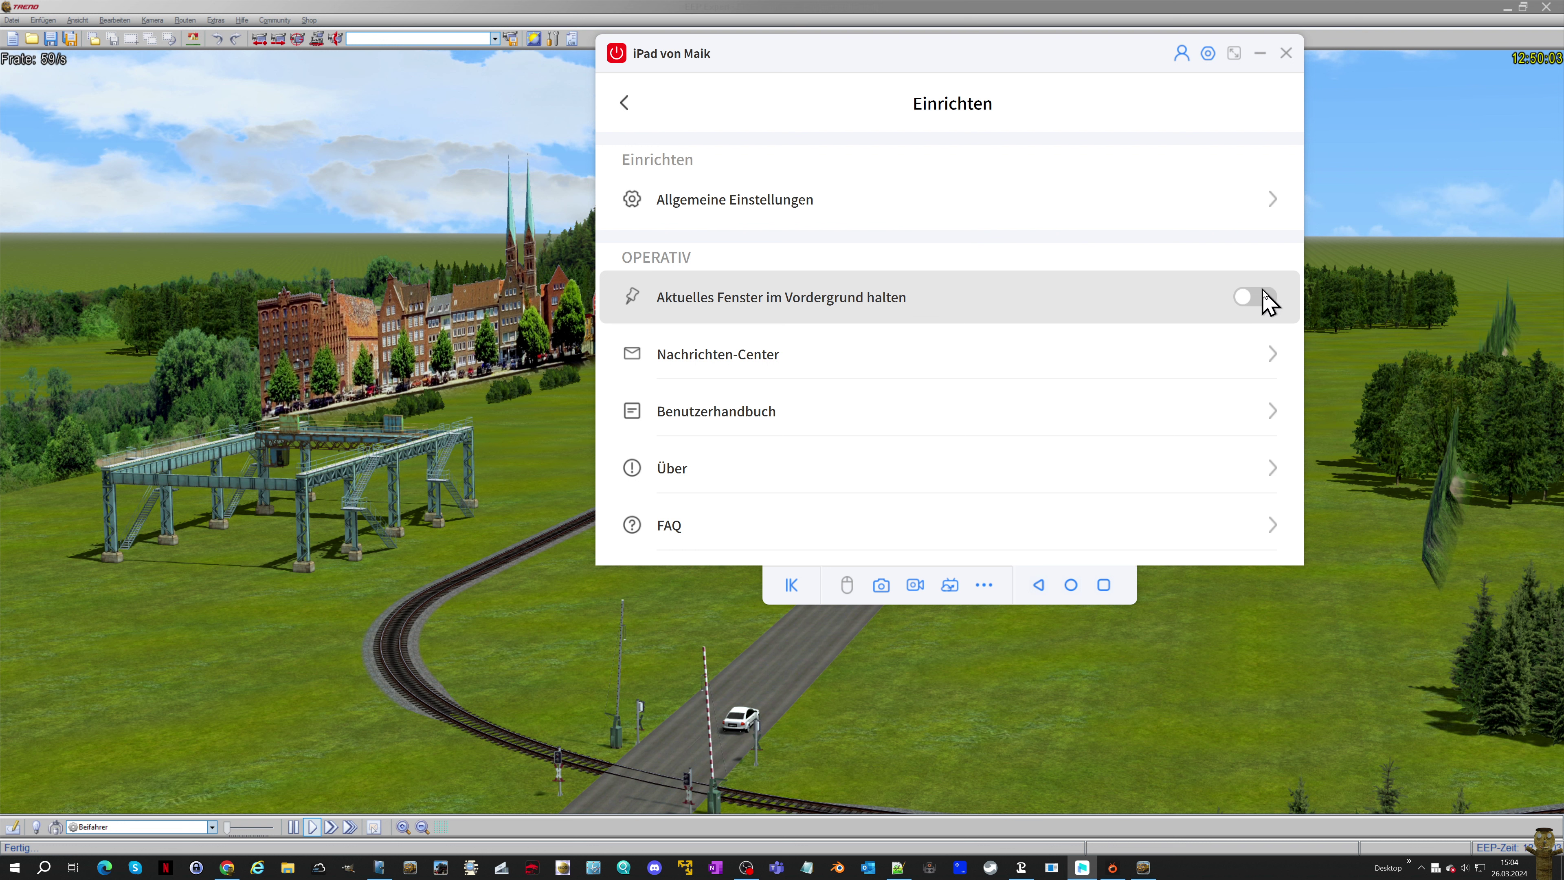
{"action": "left_click", "coordinate": [1270, 298]}
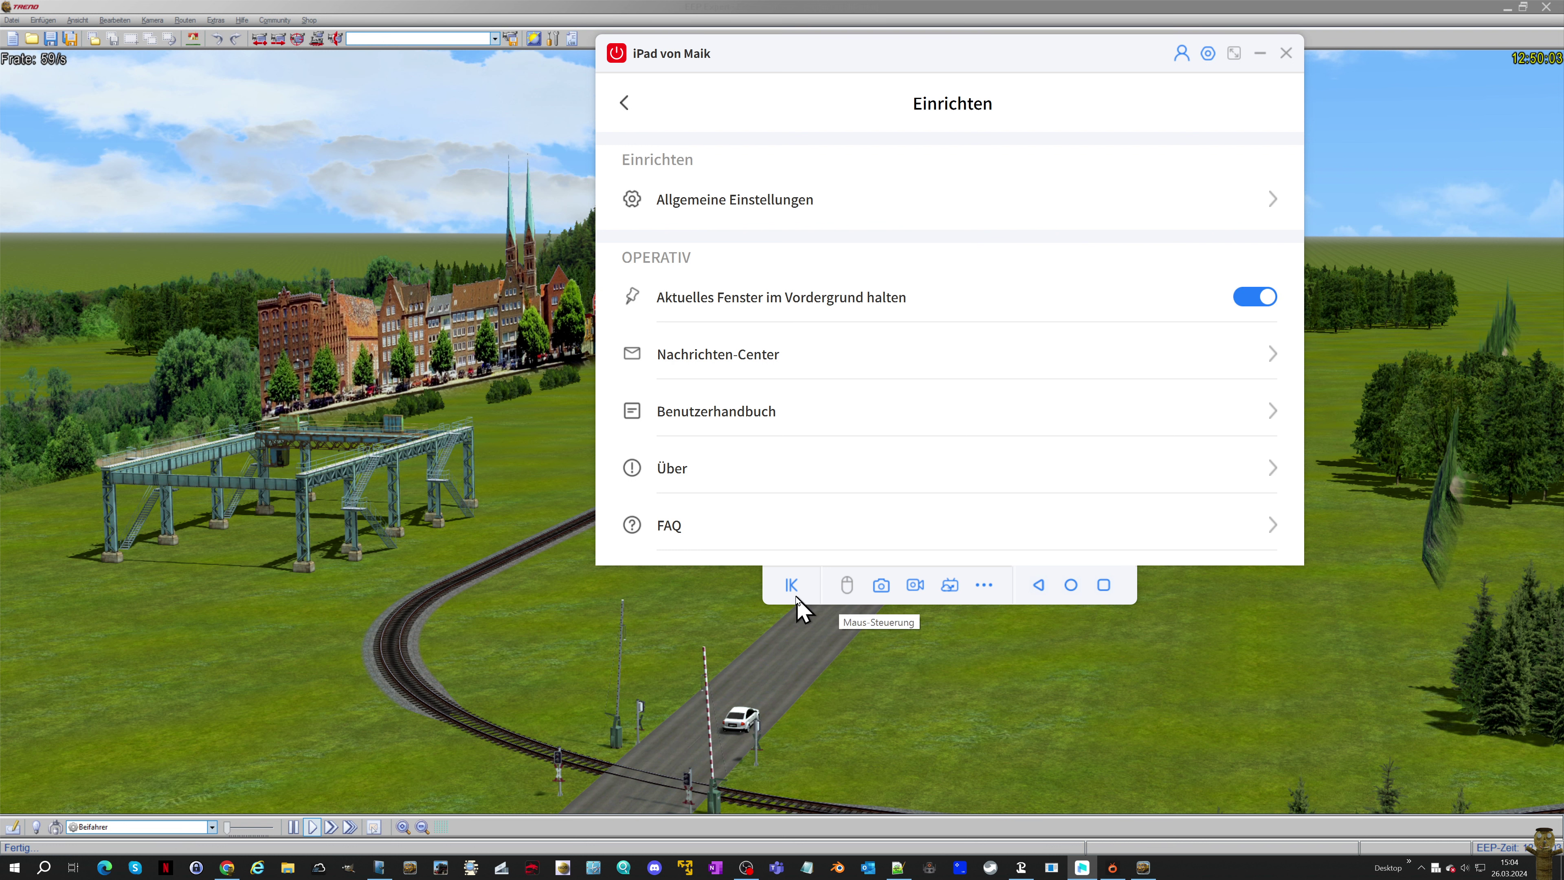
{"action": "left_click", "coordinate": [791, 590]}
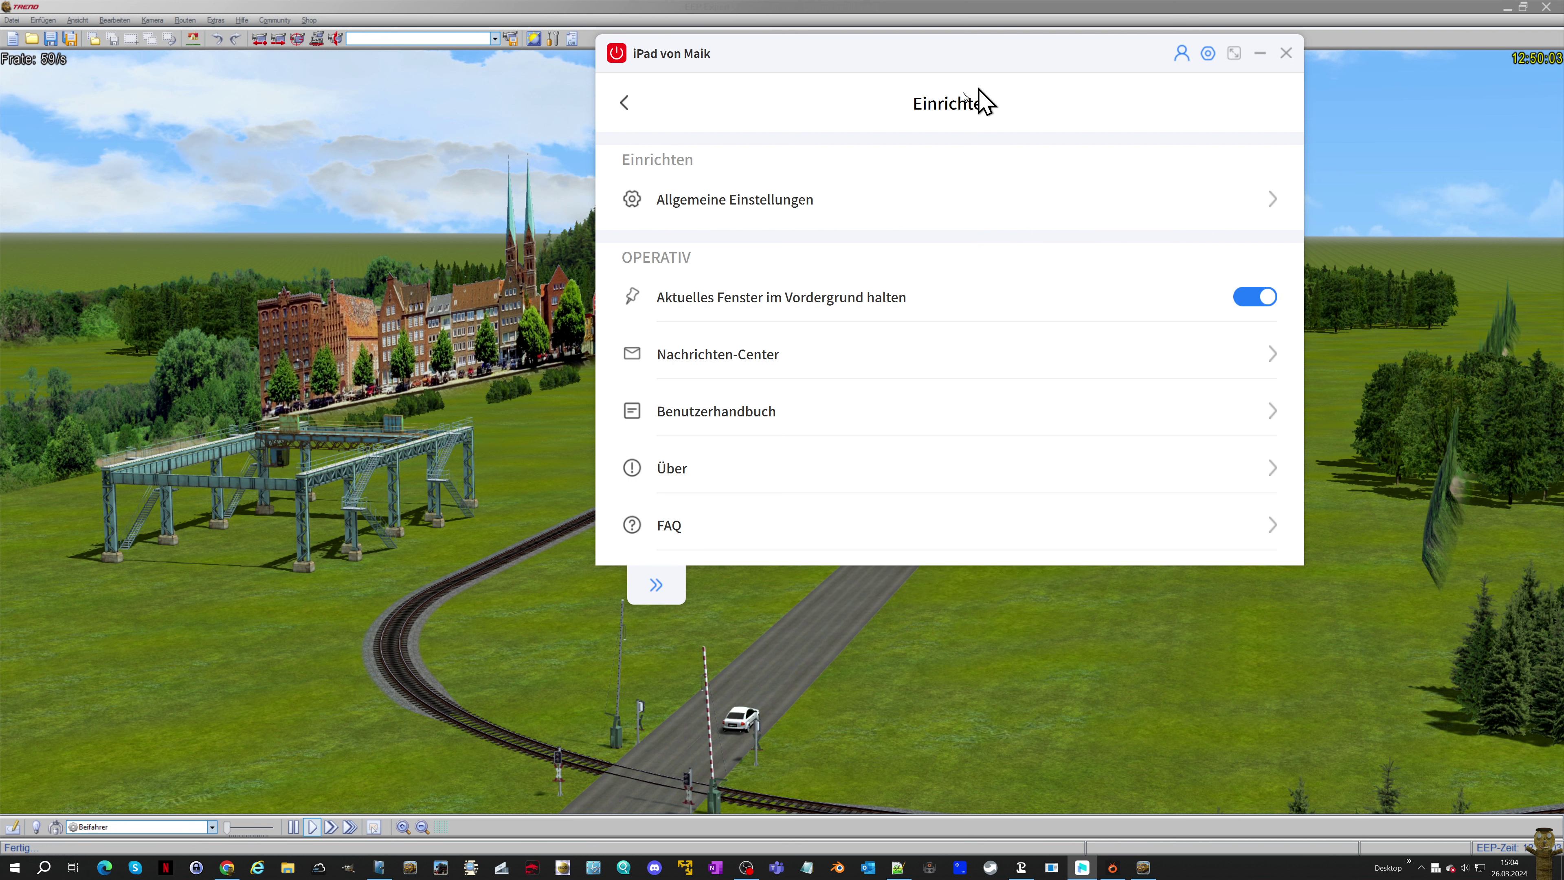
{"action": "left_click", "coordinate": [625, 103]}
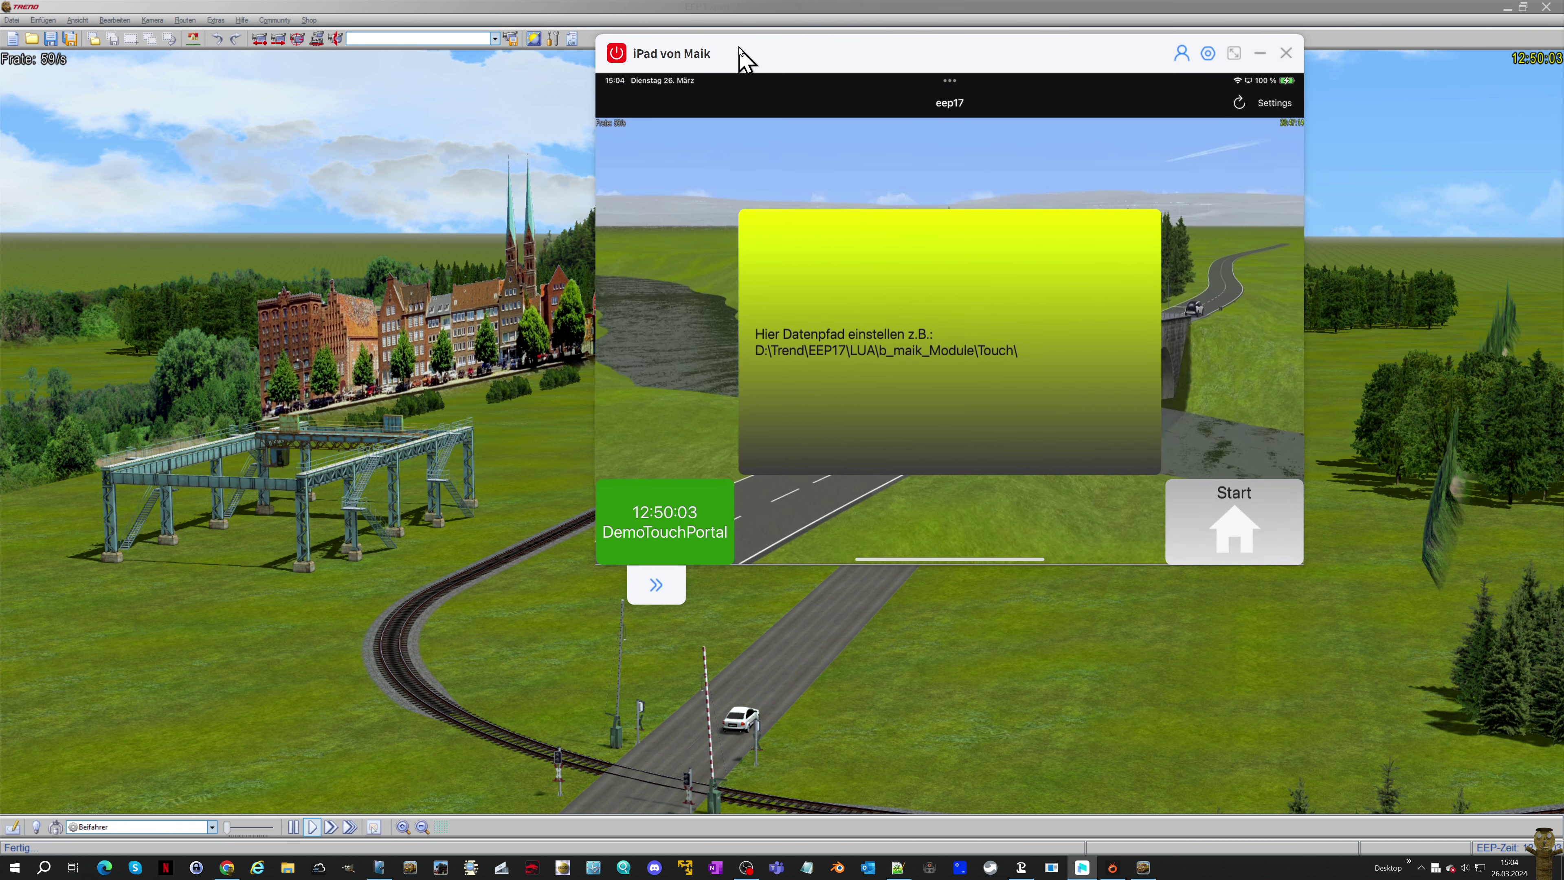
{"action": "left_click_drag", "start_coordinate": [788, 55], "coordinate": [397, 195]}
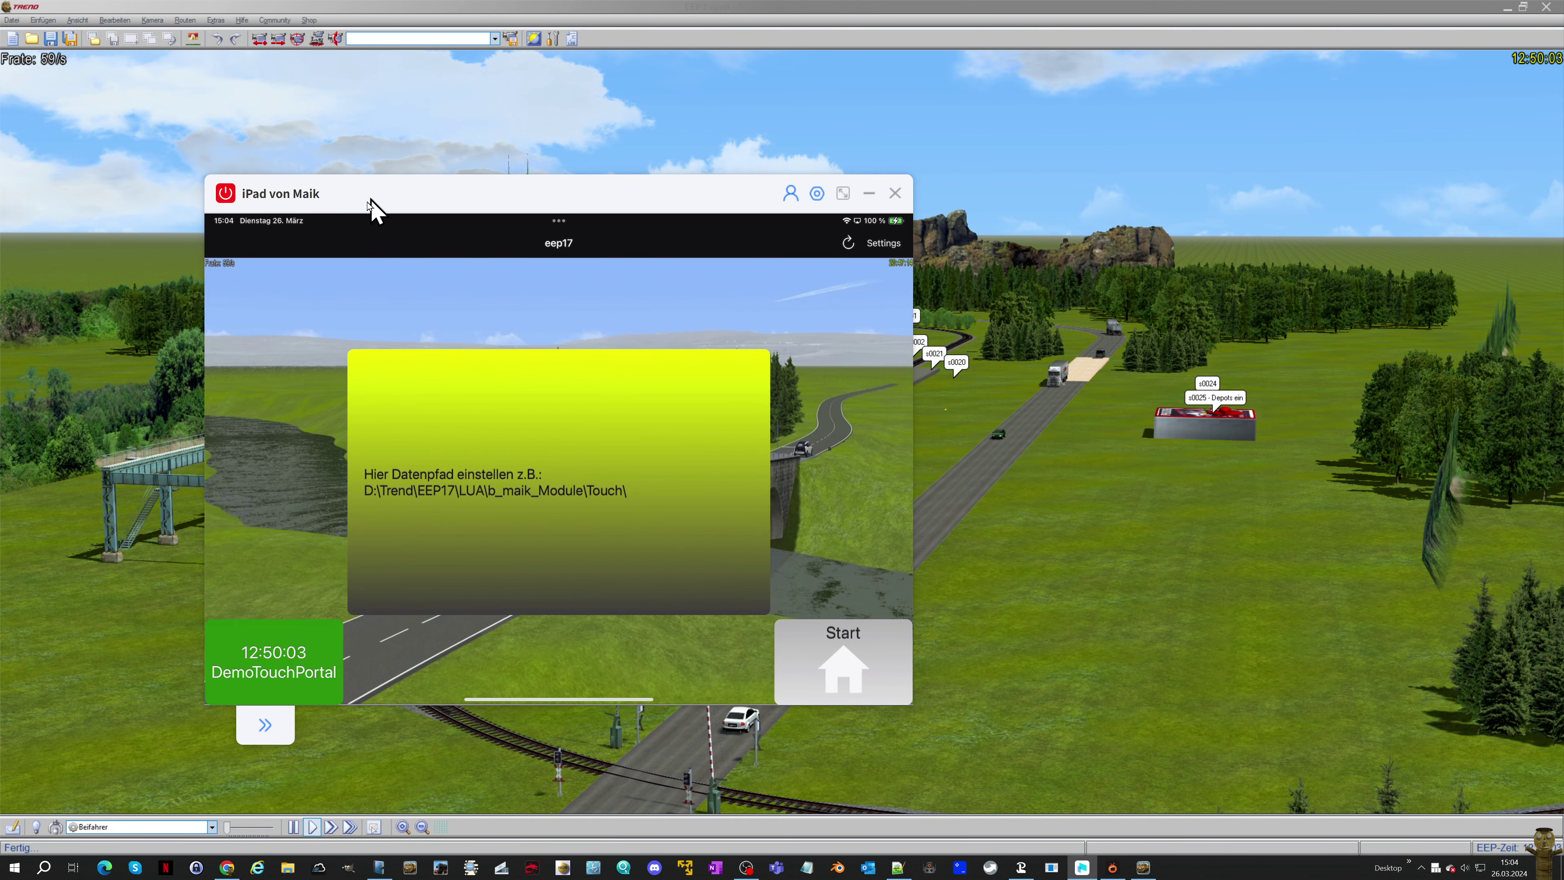
Test the DemoTouchPortal button on the mirrored iPad with EEP running, return to the eep17 page and minimize the mirroring window
{"action": "left_click", "coordinate": [273, 659]}
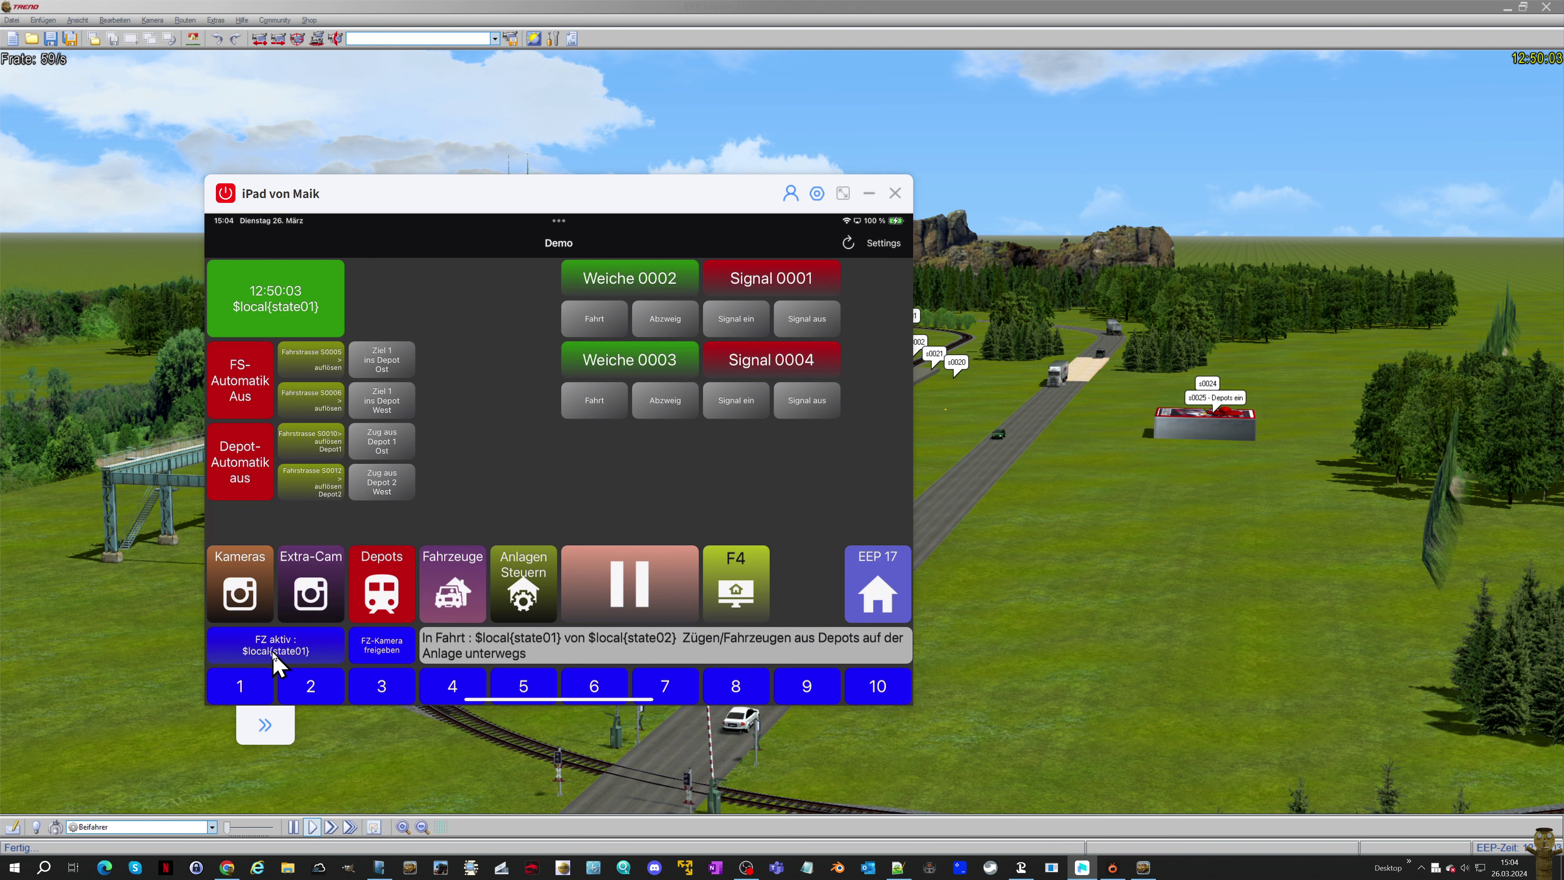
{"action": "left_click", "coordinate": [1085, 624]}
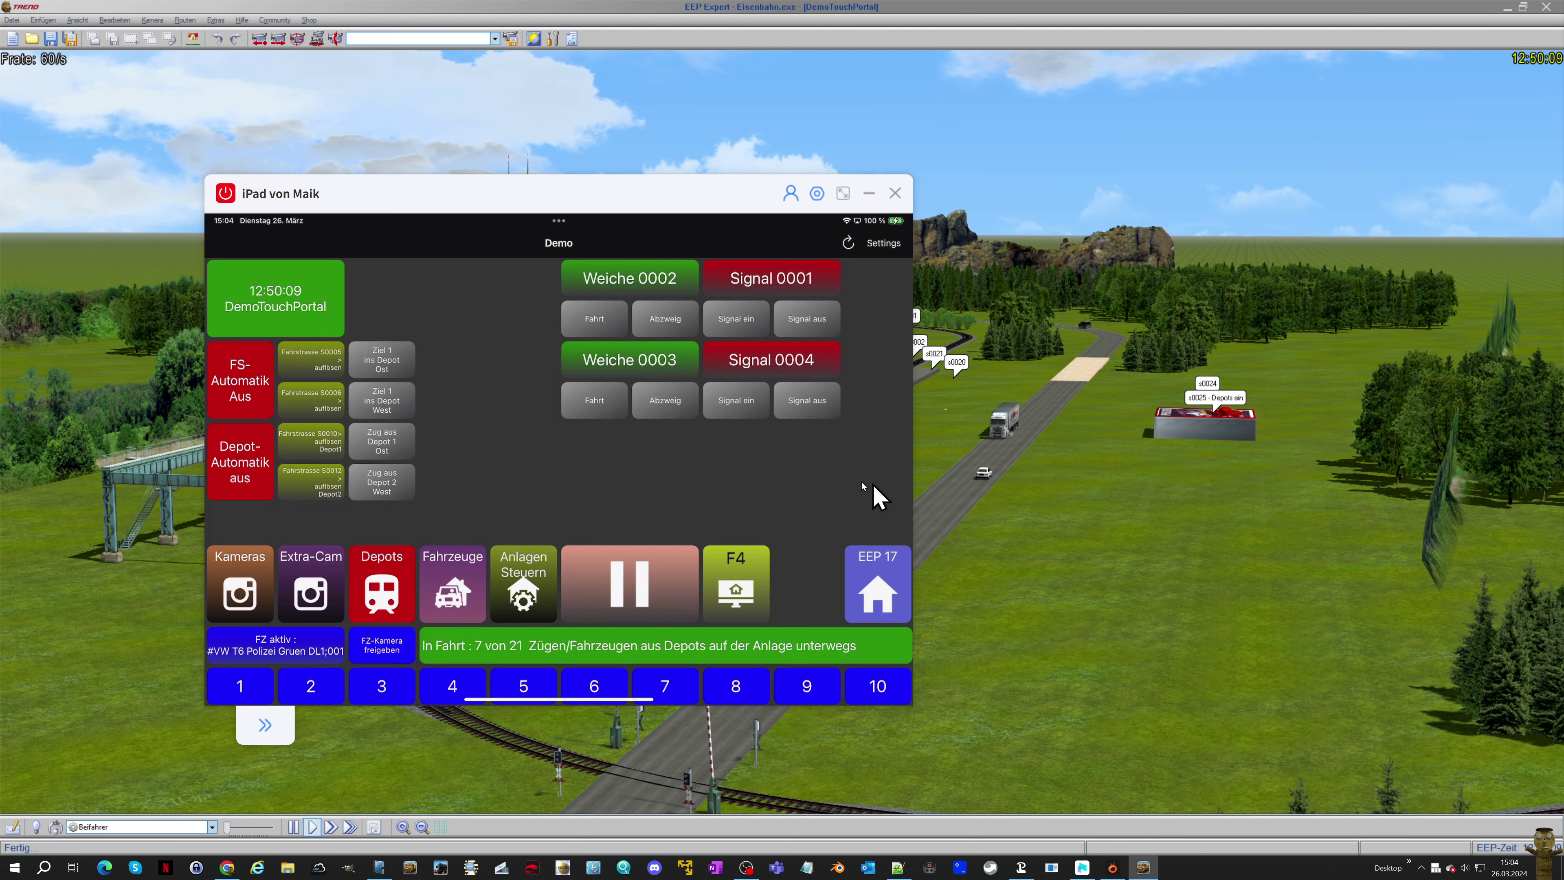
{"action": "left_click", "coordinate": [253, 301]}
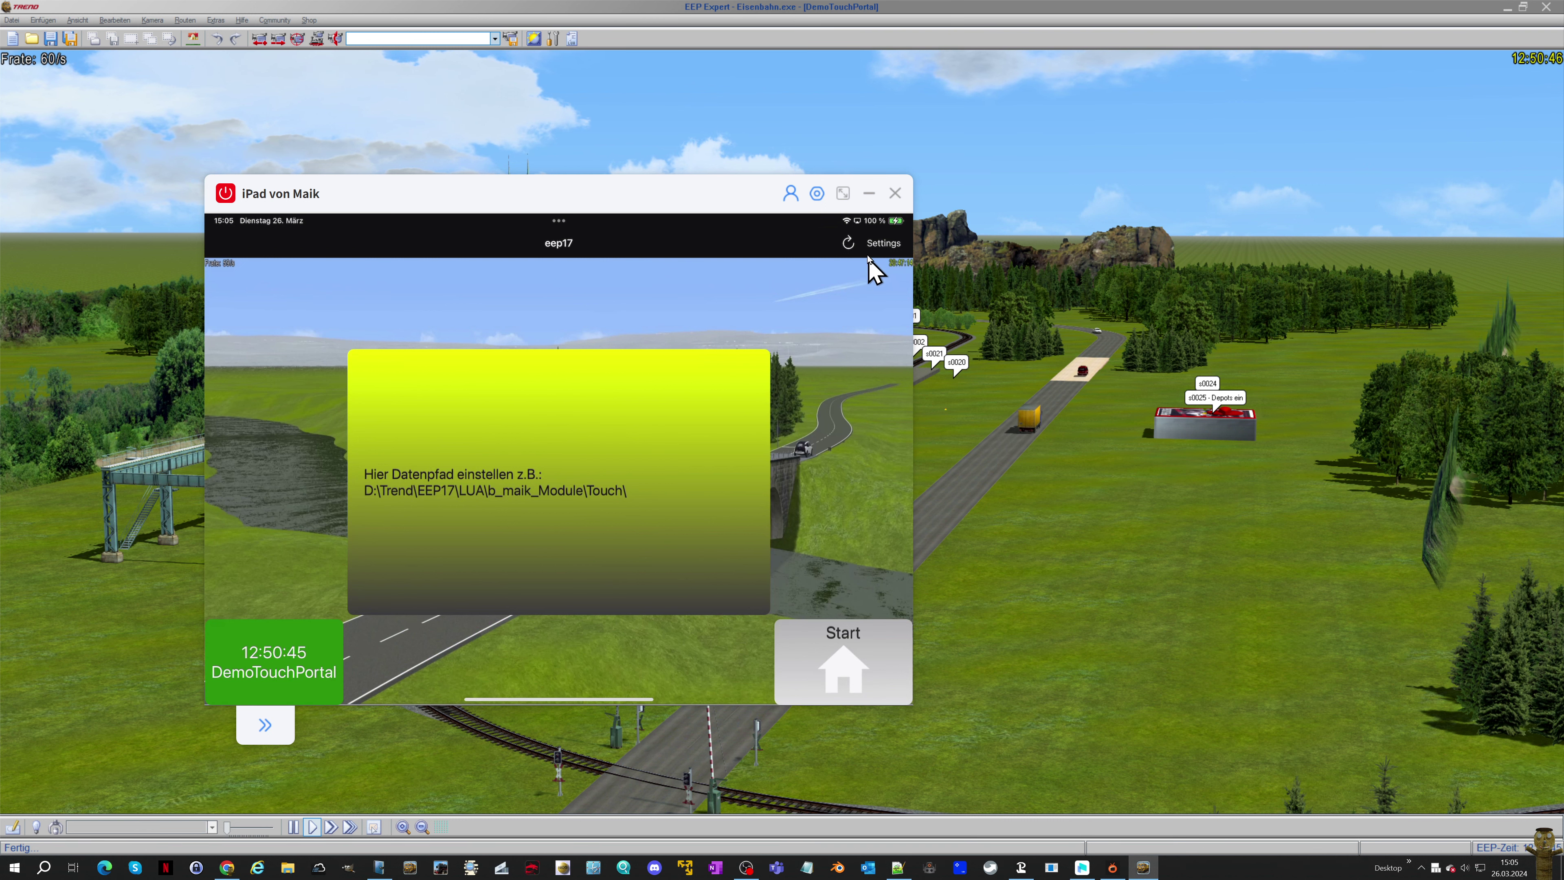
{"action": "left_click", "coordinate": [869, 195]}
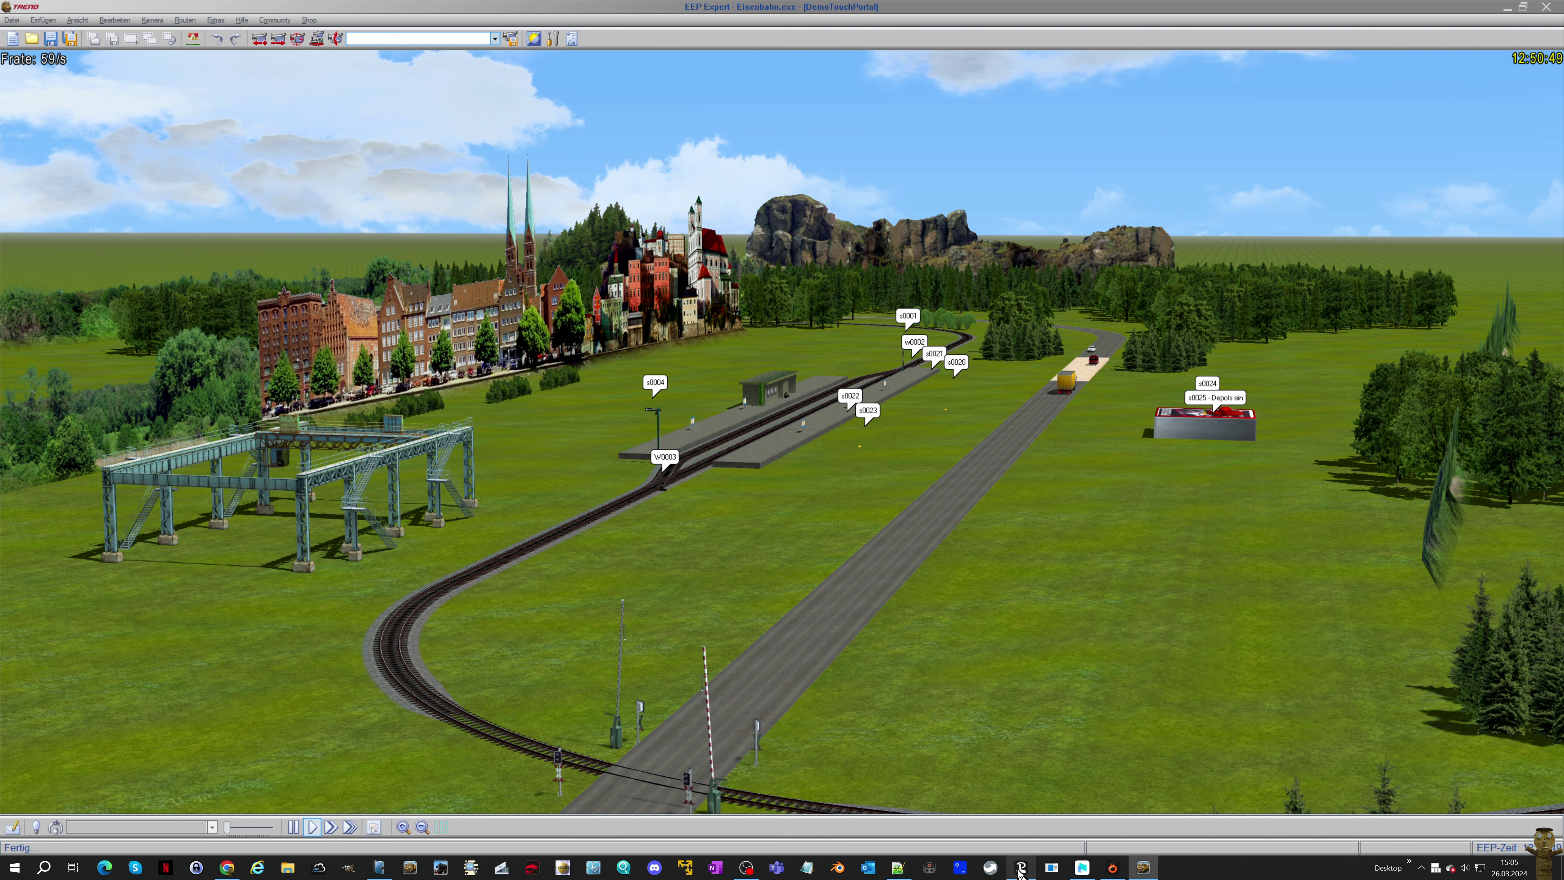
Switch to Touch Portal, retitle the Demo button on the eep17 page as EEP-Startseite and save the button
{"action": "left_click", "coordinate": [1021, 868]}
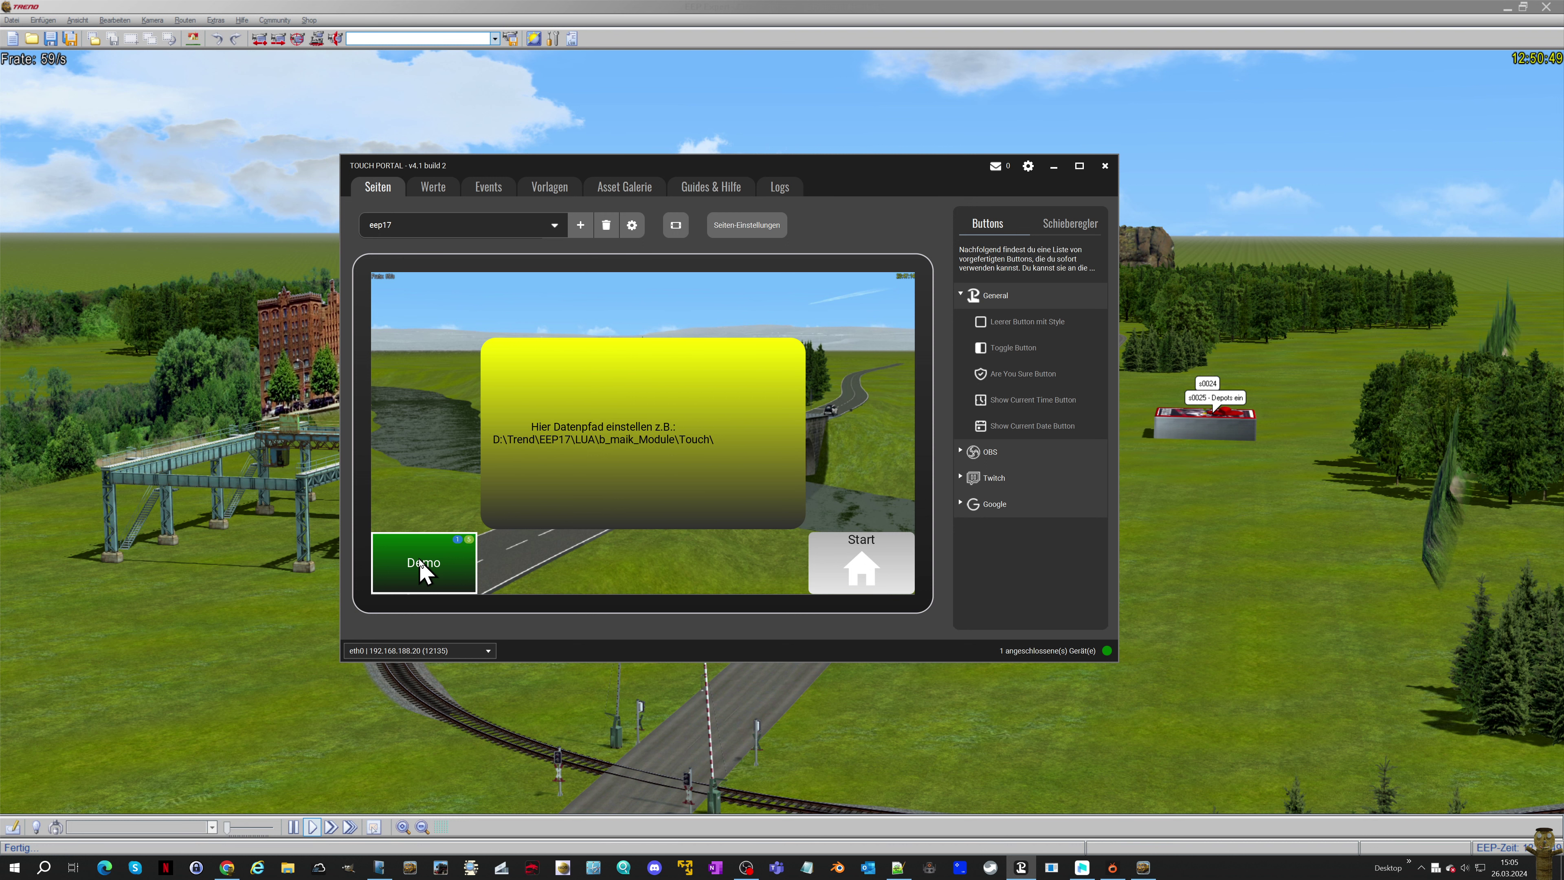
{"action": "left_click", "coordinate": [429, 565]}
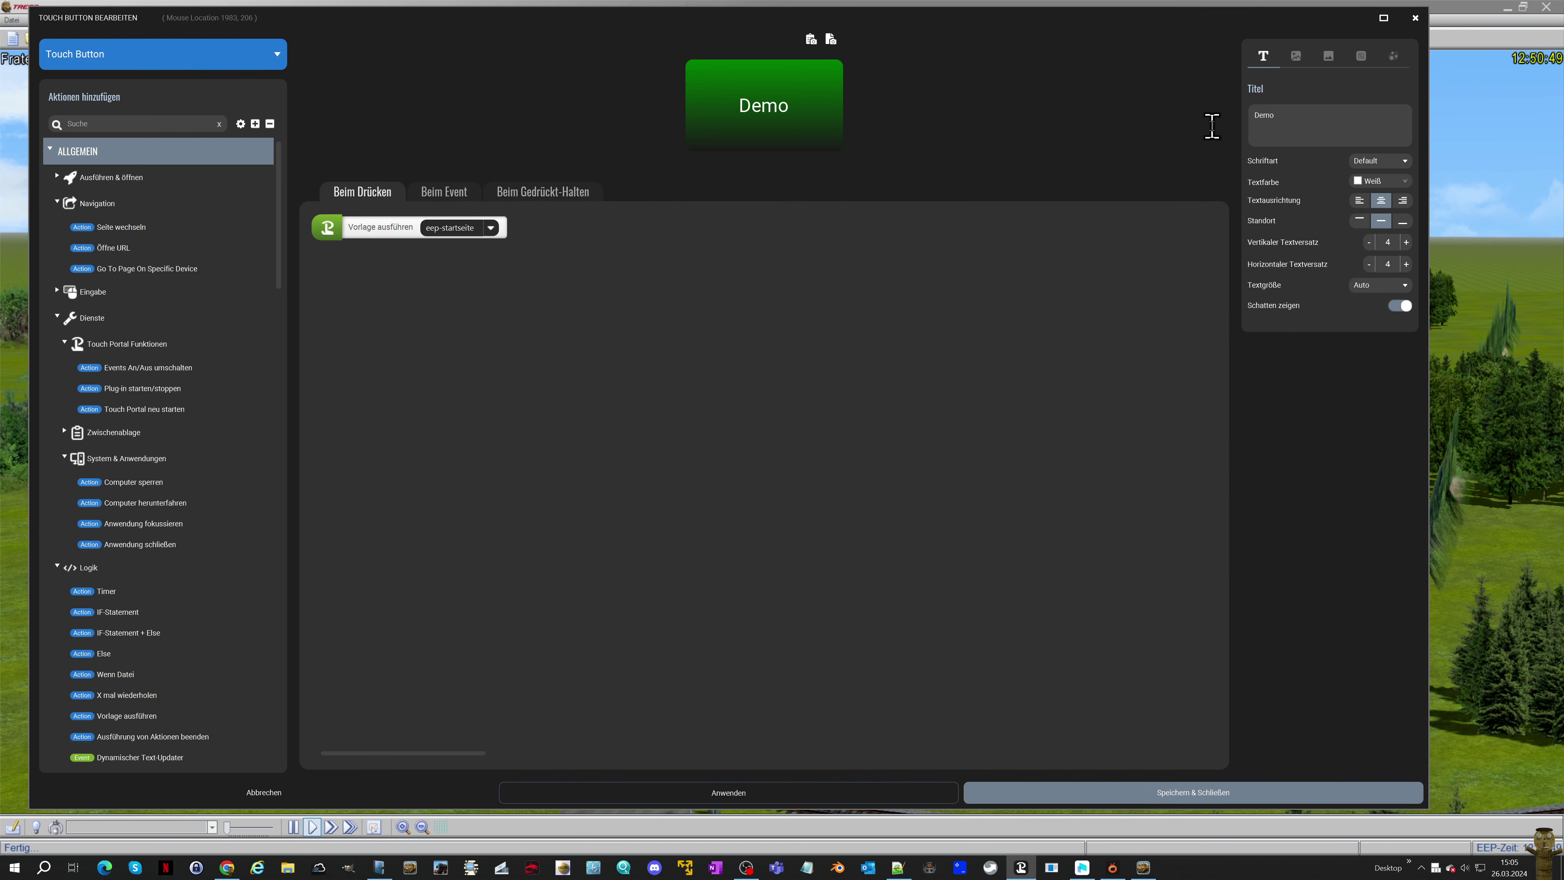
{"action": "double_click", "coordinate": [1245, 115]}
{"action": "type", "text": "artseite"}
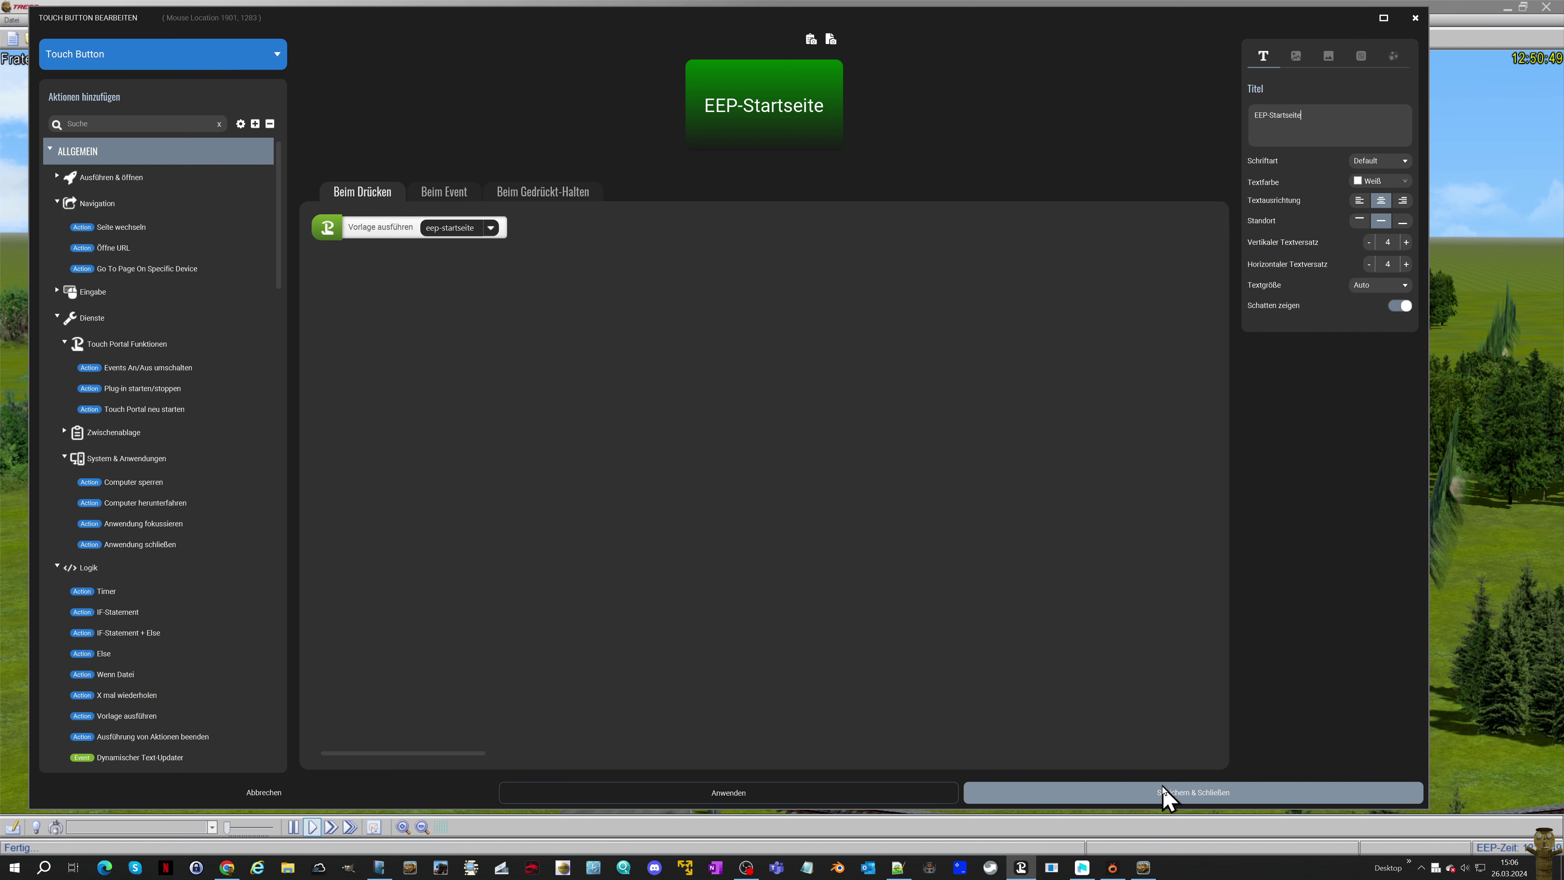
{"action": "left_click", "coordinate": [1166, 799]}
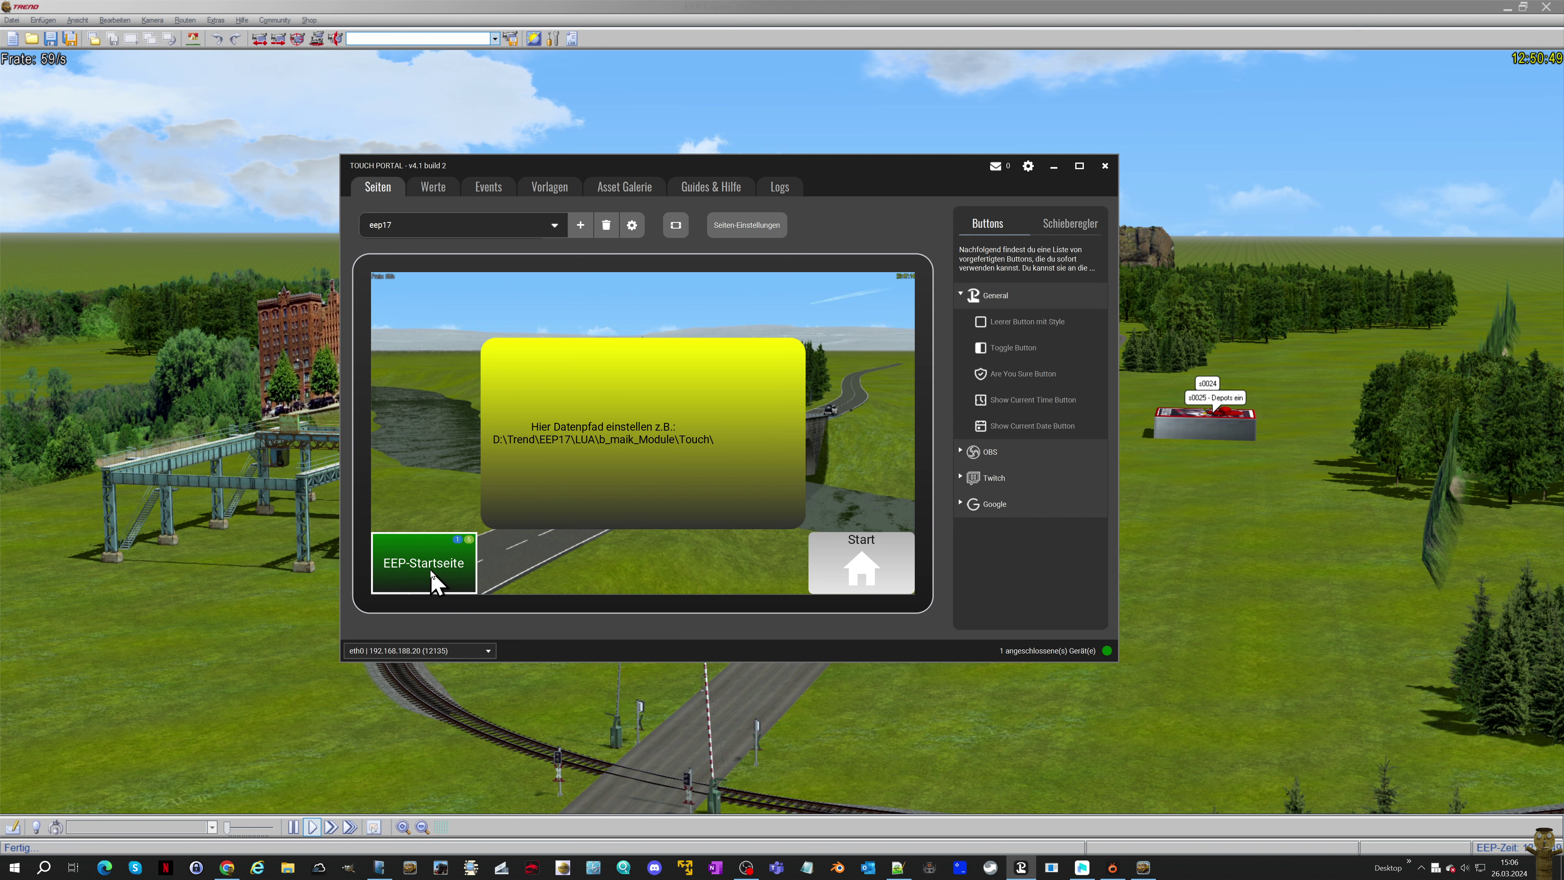
Open the Demo page from the Demo subfolder of the EEP page folder
{"action": "left_click", "coordinate": [399, 224]}
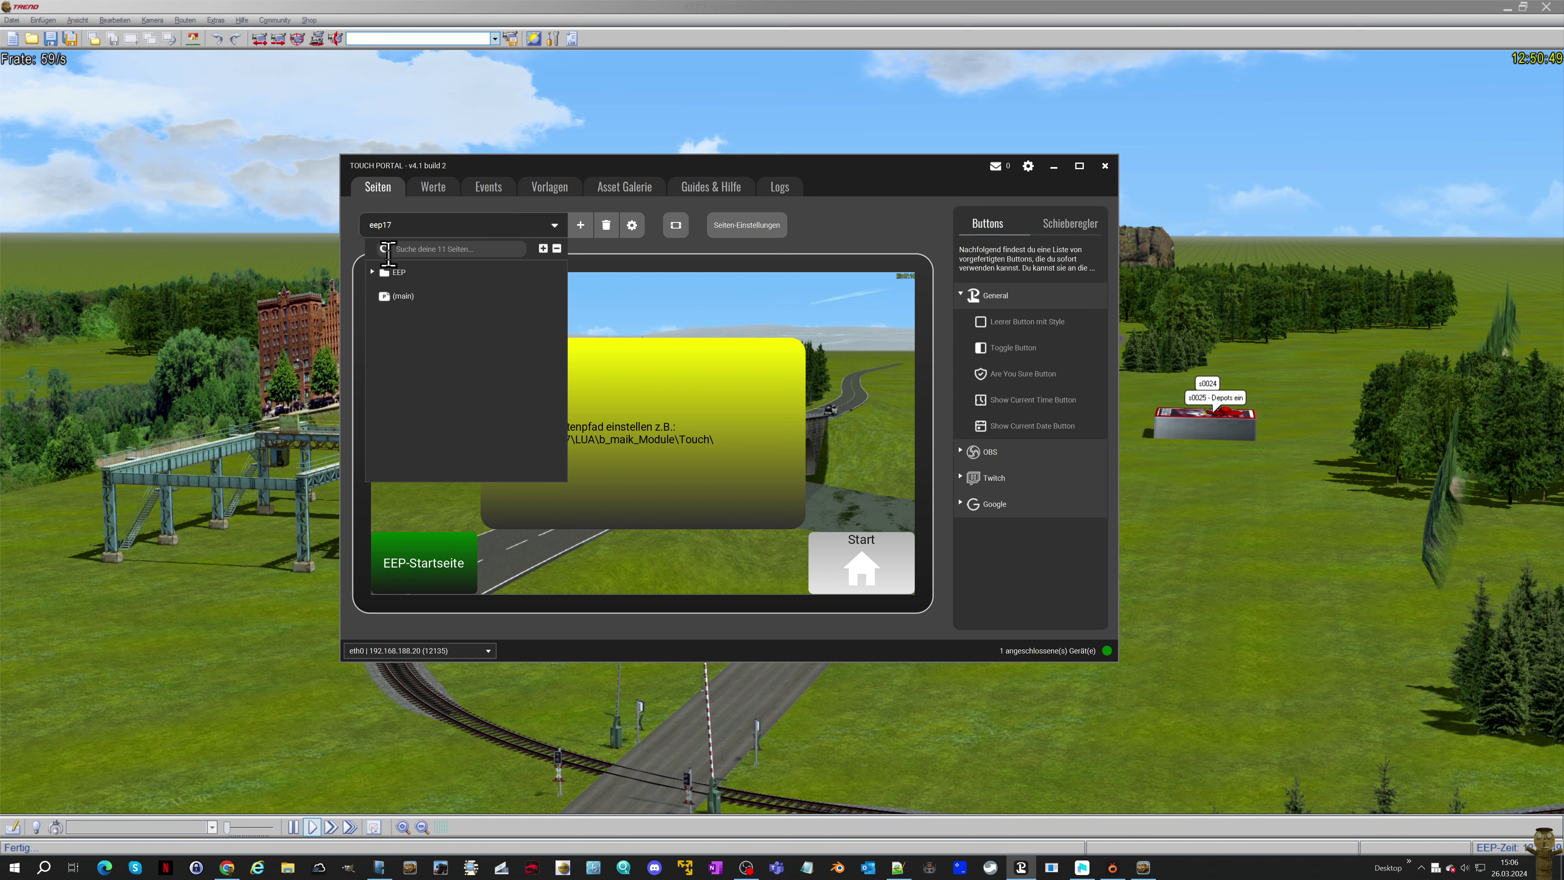
{"action": "left_click", "coordinate": [373, 272]}
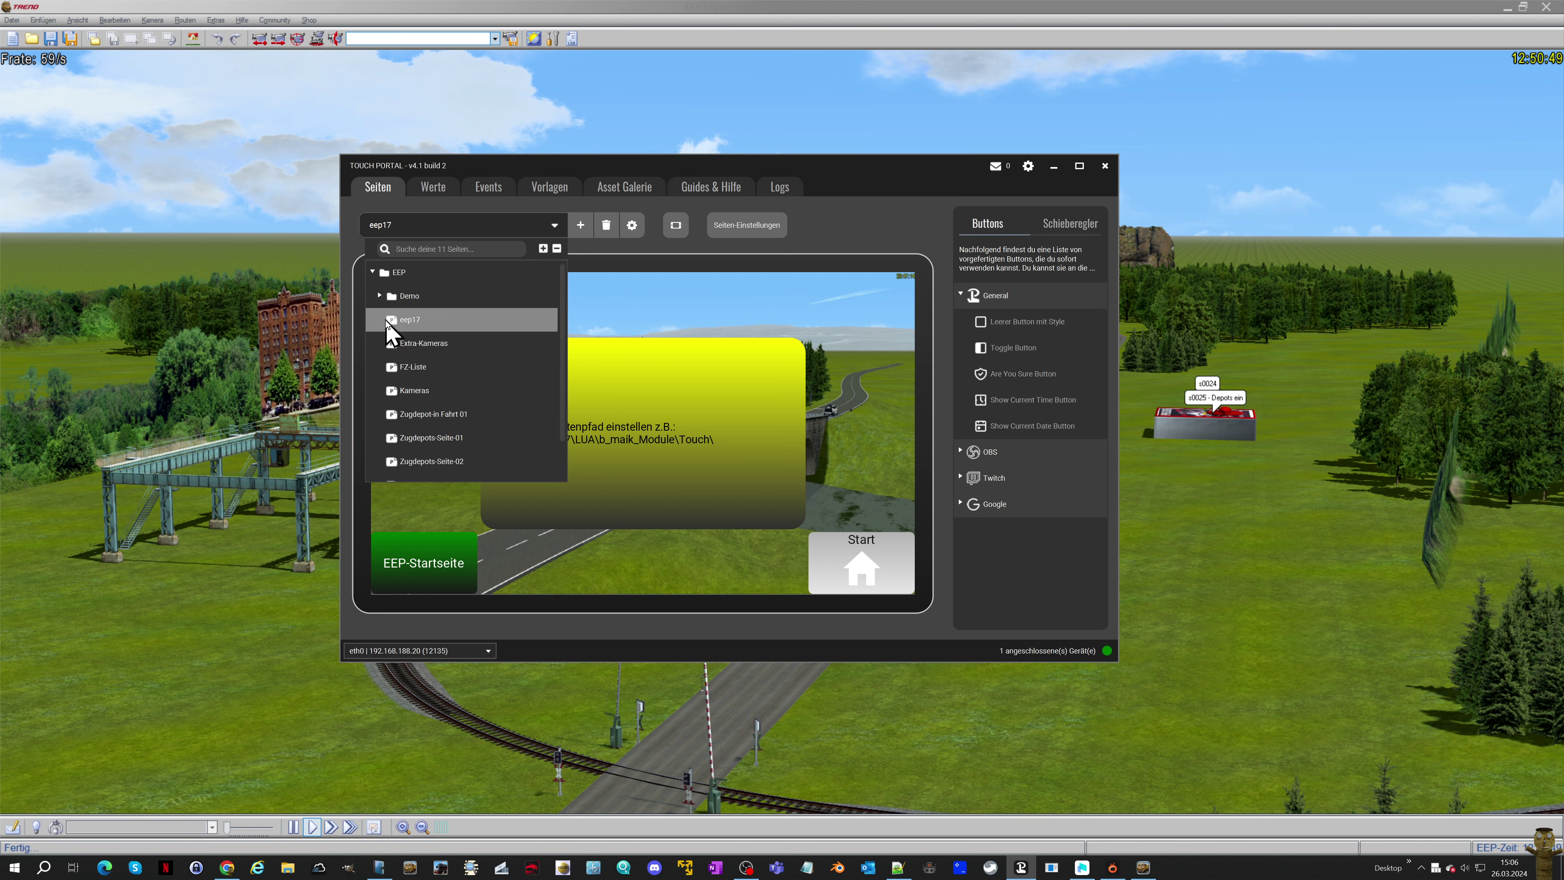
{"action": "left_click", "coordinate": [377, 297]}
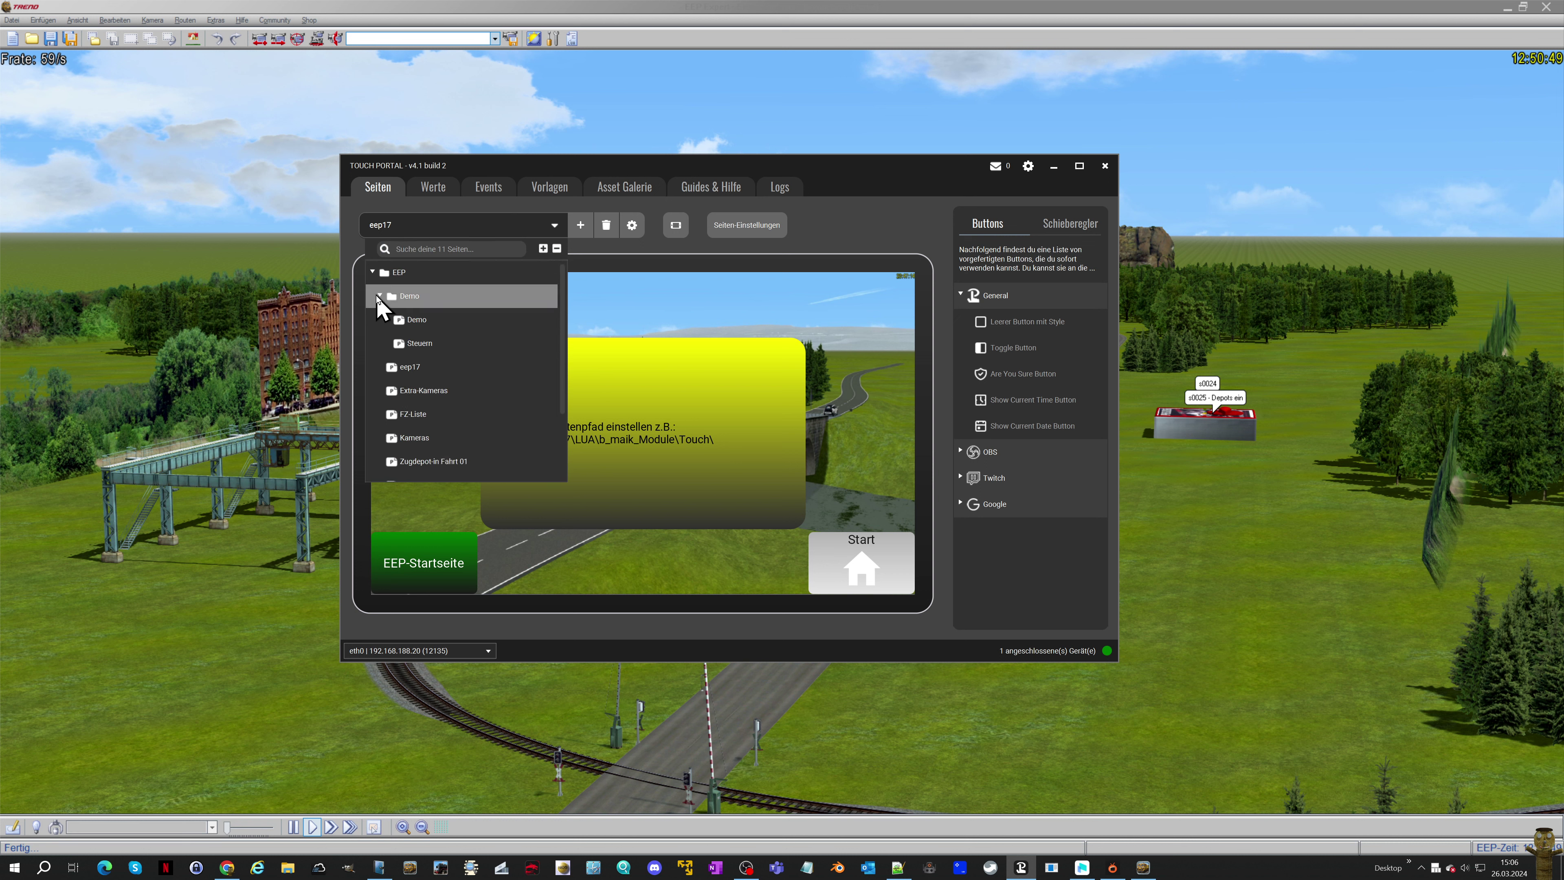
{"action": "left_click", "coordinate": [416, 319]}
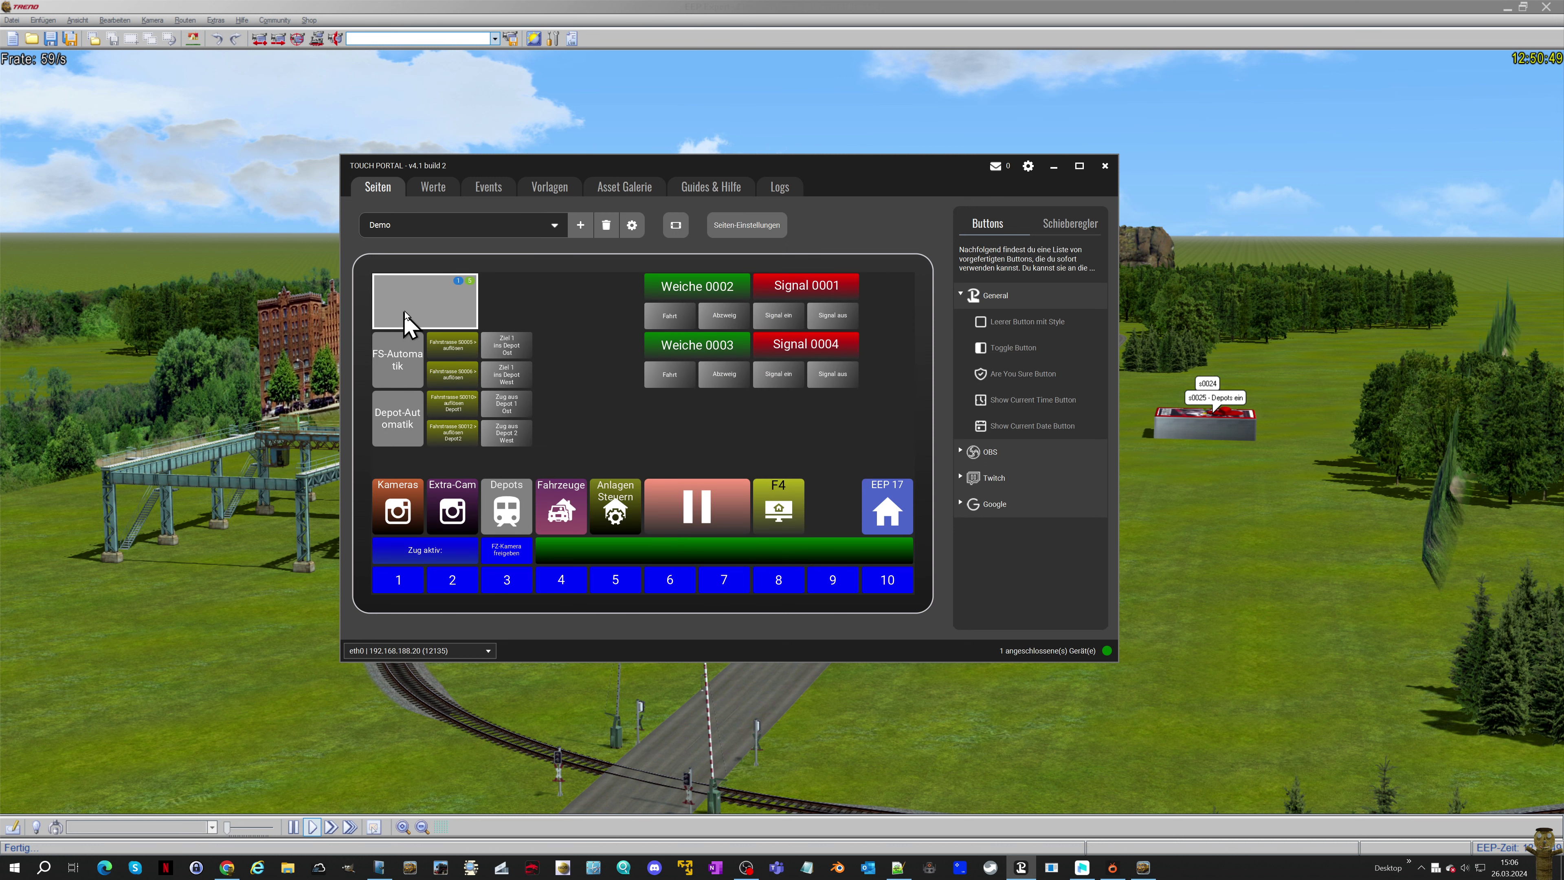
Review the large grey button's press action and event flow on the Demo page, closing the editor without saving
{"action": "left_click", "coordinate": [417, 305]}
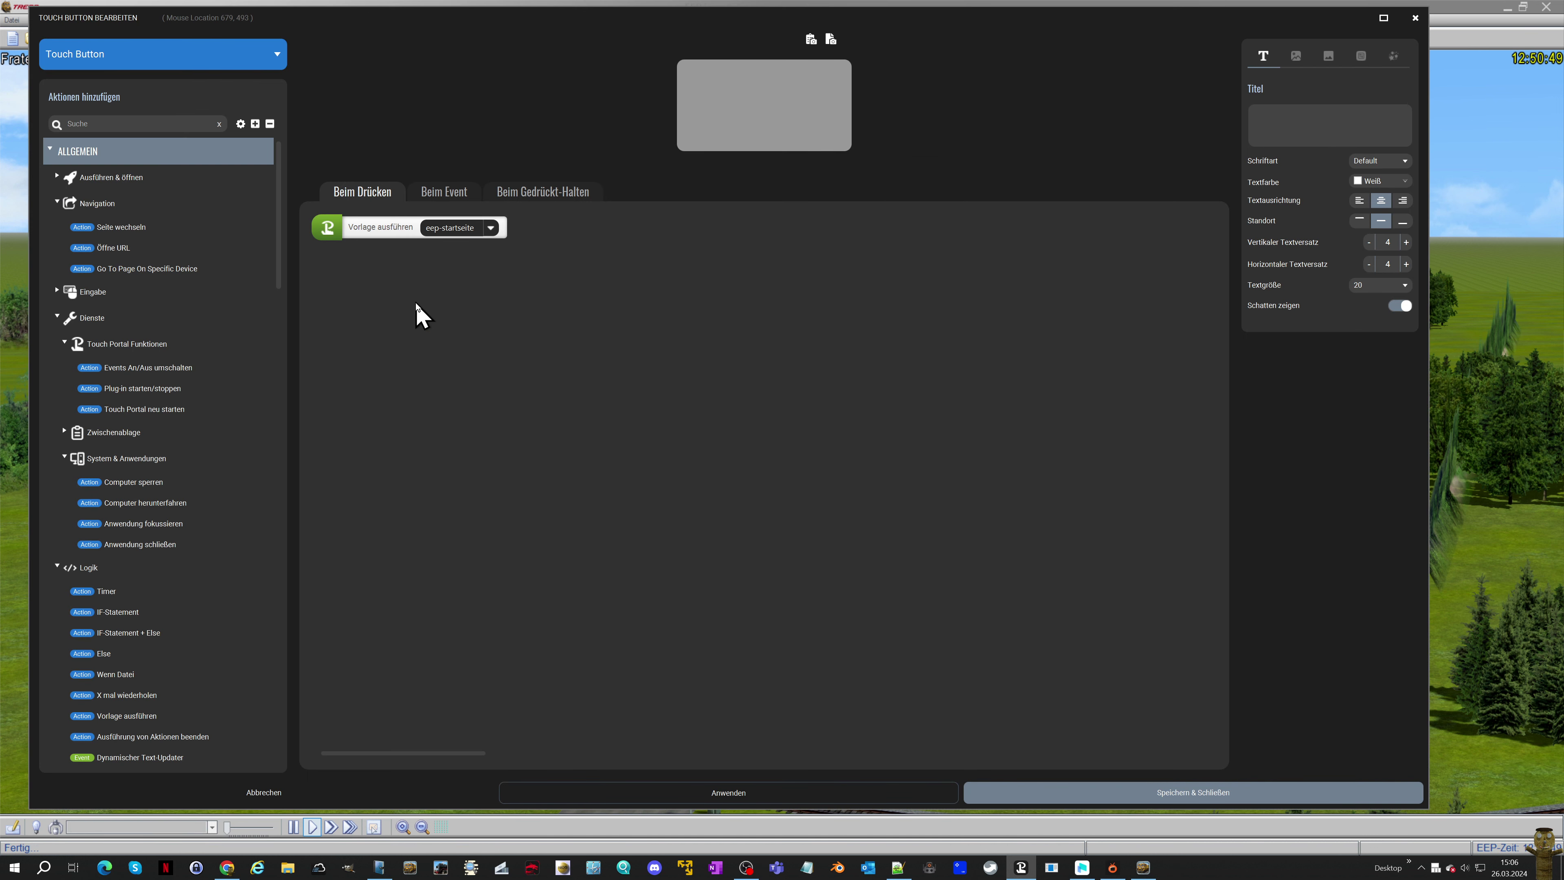
{"action": "left_click", "coordinate": [435, 193]}
{"action": "left_click", "coordinate": [386, 196]}
{"action": "mouse_move", "coordinate": [435, 227]}
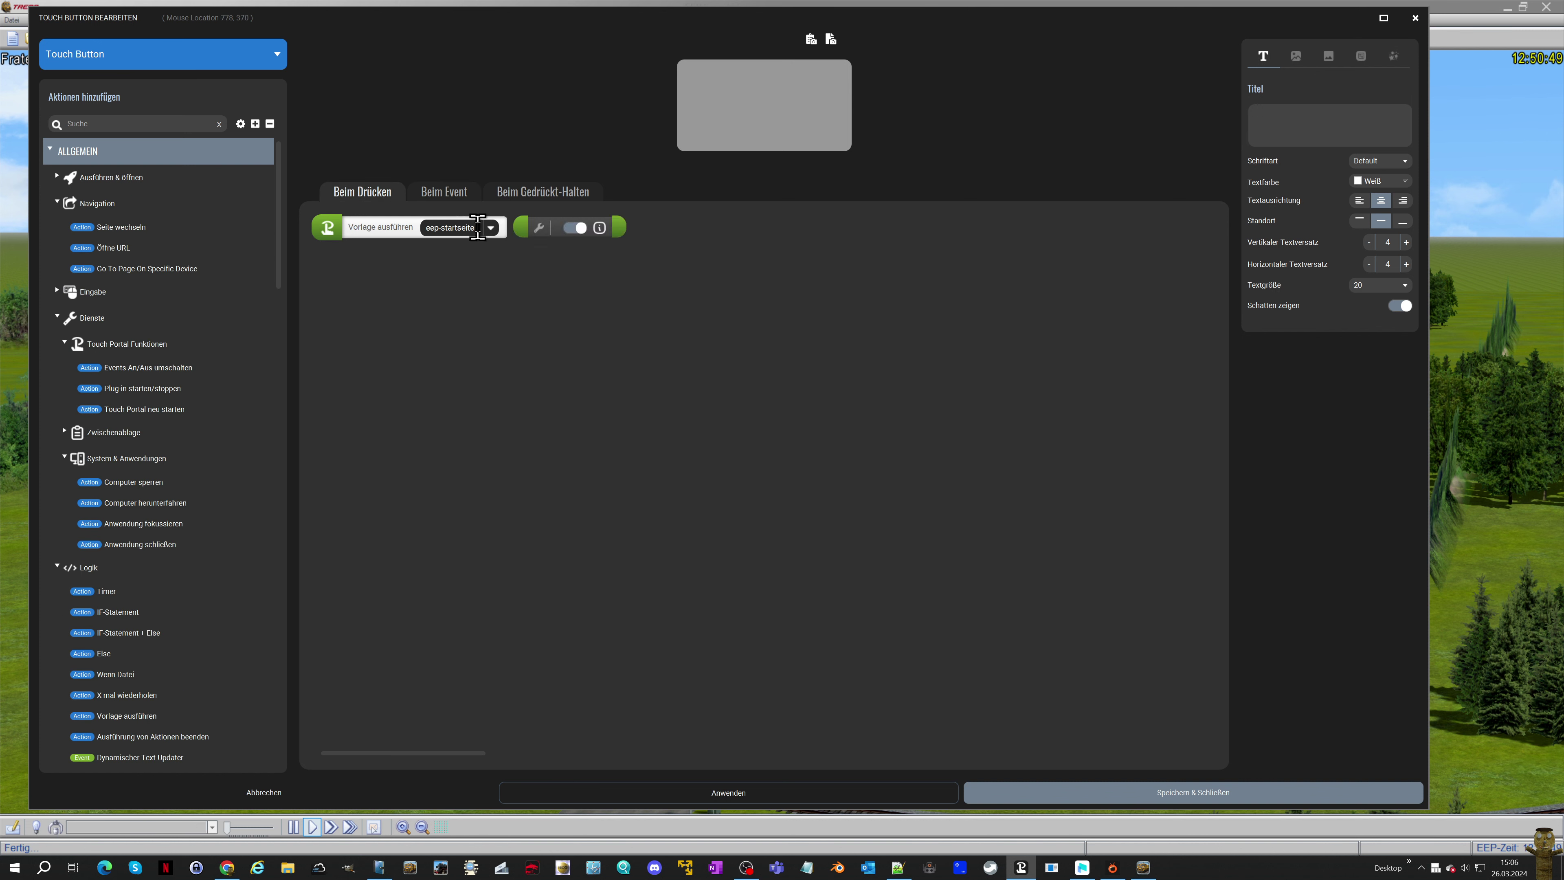
{"action": "left_click", "coordinate": [469, 194]}
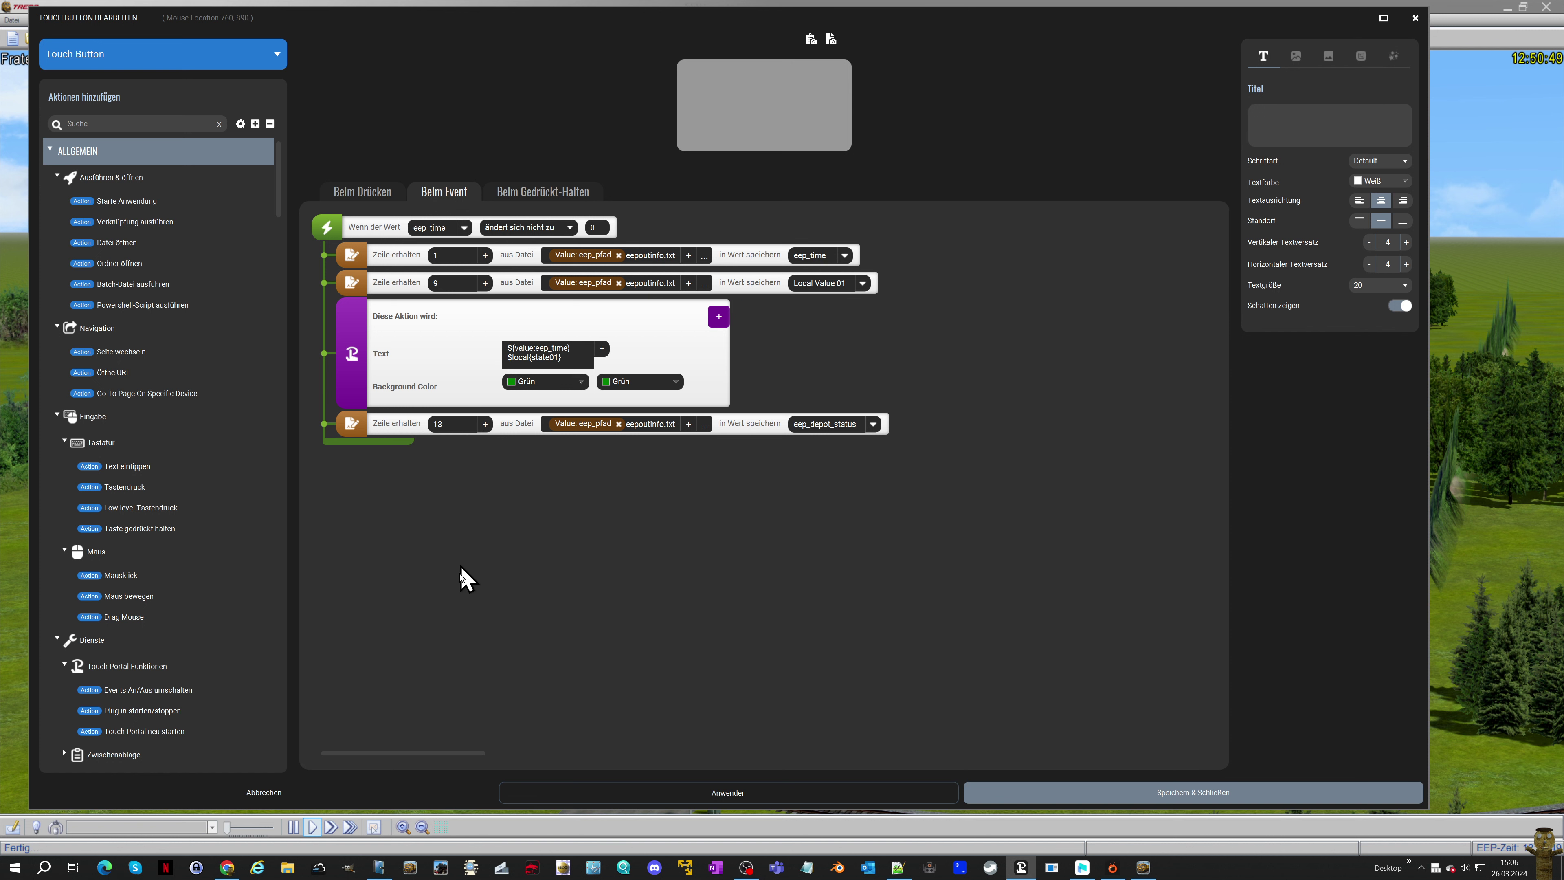
{"action": "left_click", "coordinate": [294, 802]}
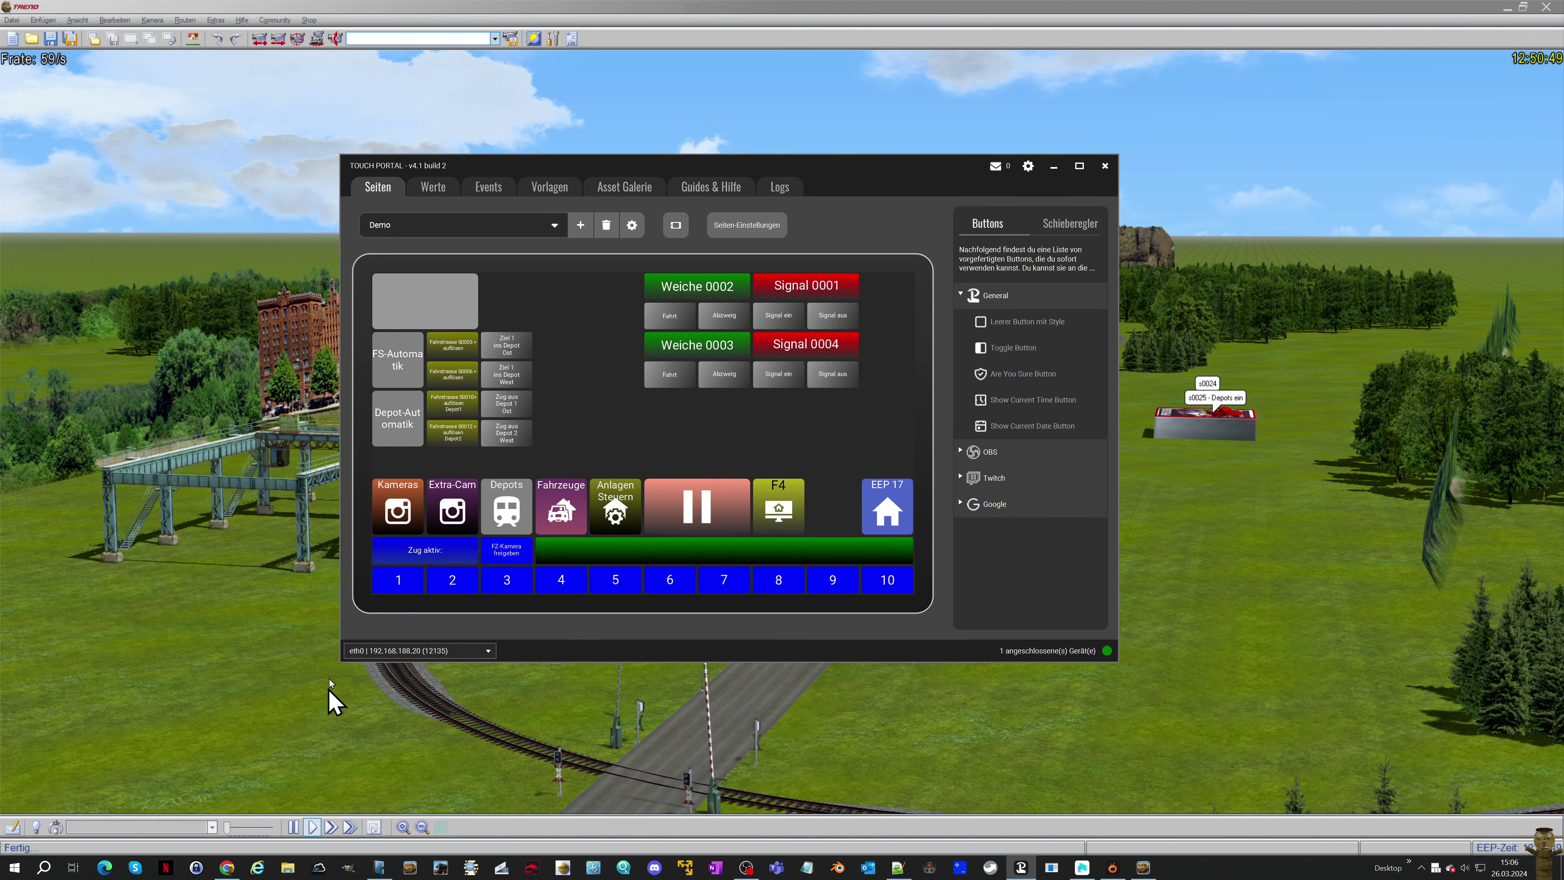
Copy the large grey button on the Demo page and open the Steuern page in the same folder
{"action": "right_click", "coordinate": [452, 306]}
{"action": "mouse_move", "coordinate": [472, 326]}
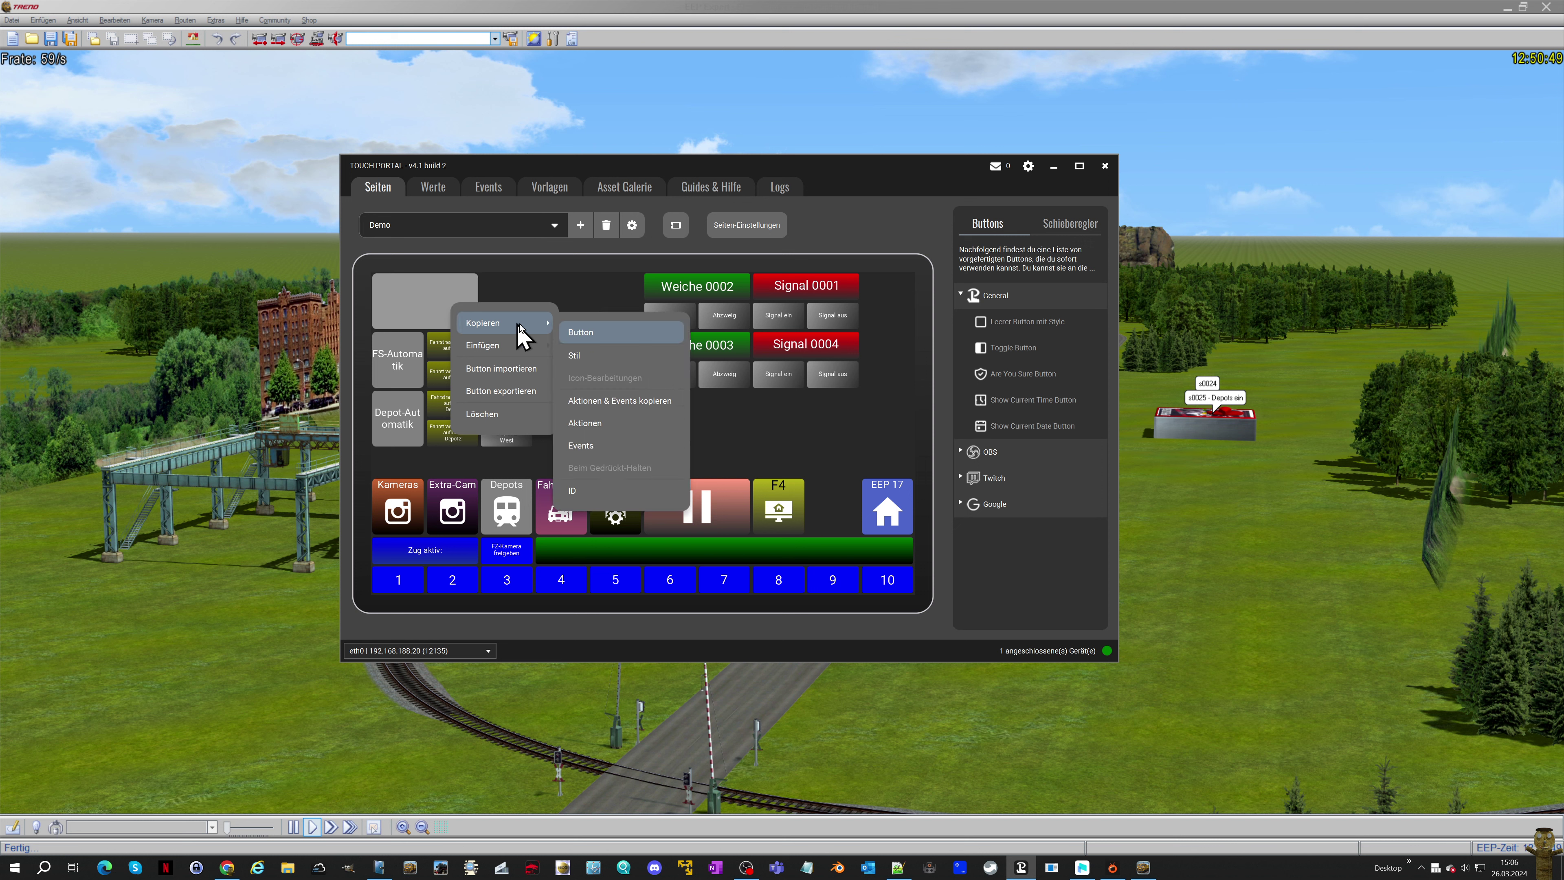
{"action": "left_click", "coordinate": [585, 338]}
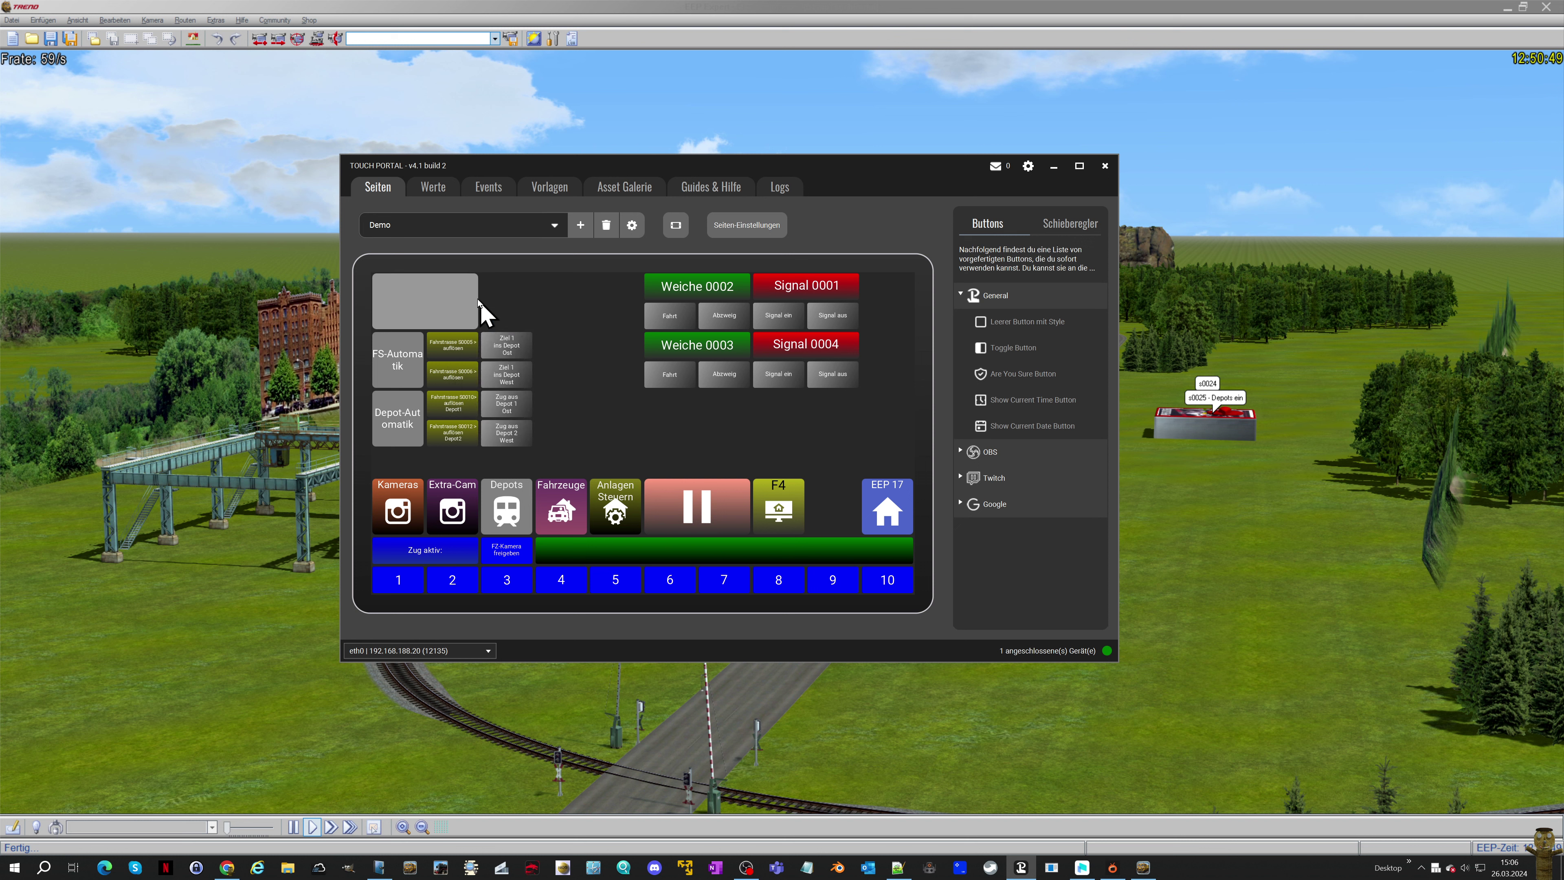
{"action": "left_click", "coordinate": [455, 225]}
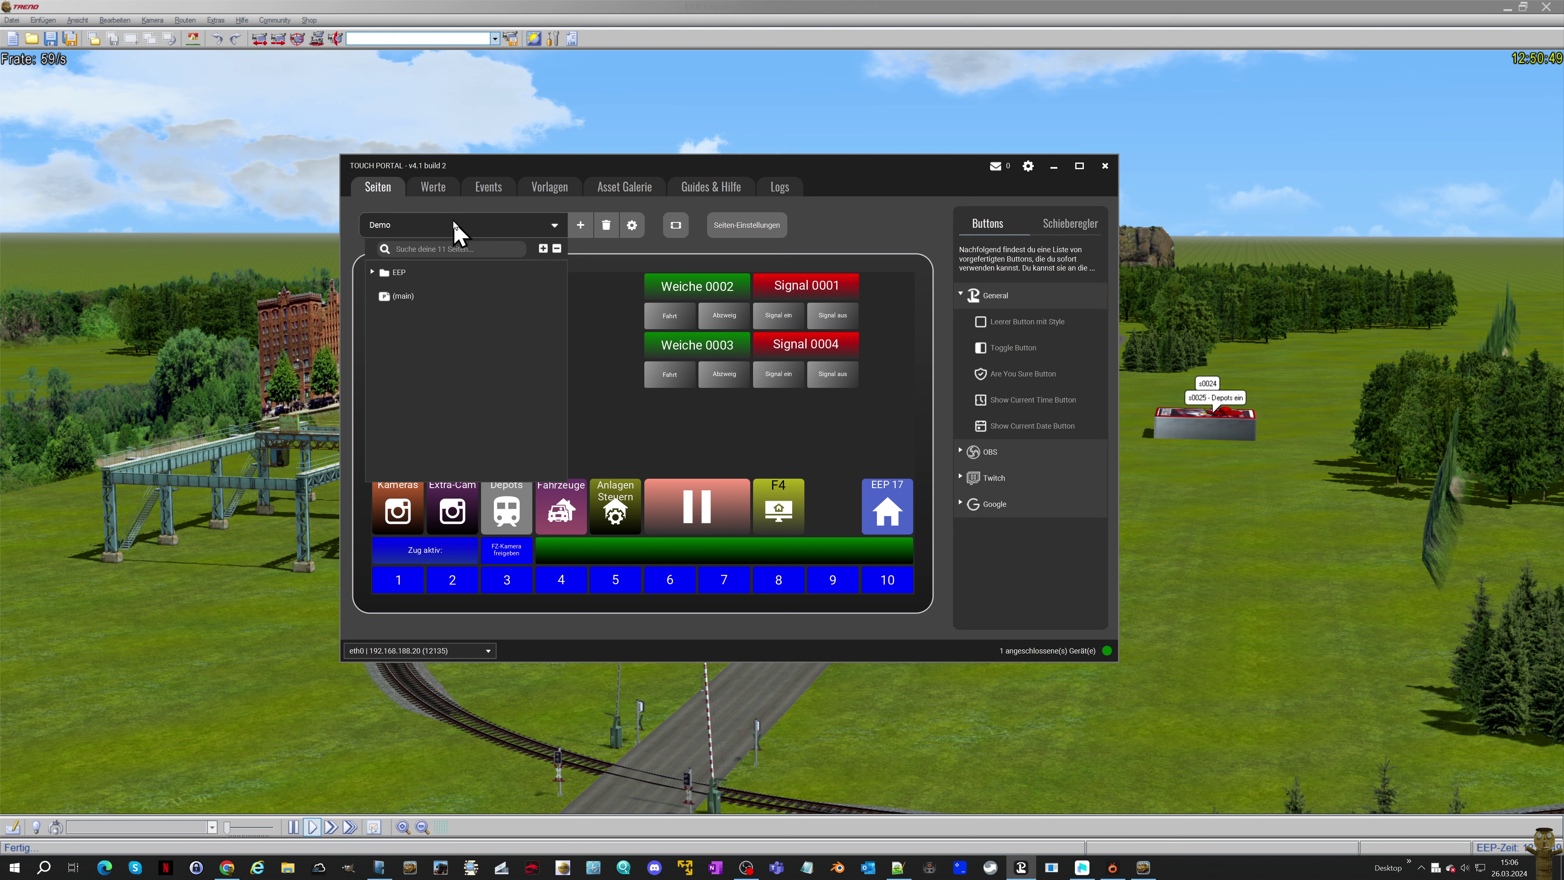
{"action": "left_click", "coordinate": [372, 272]}
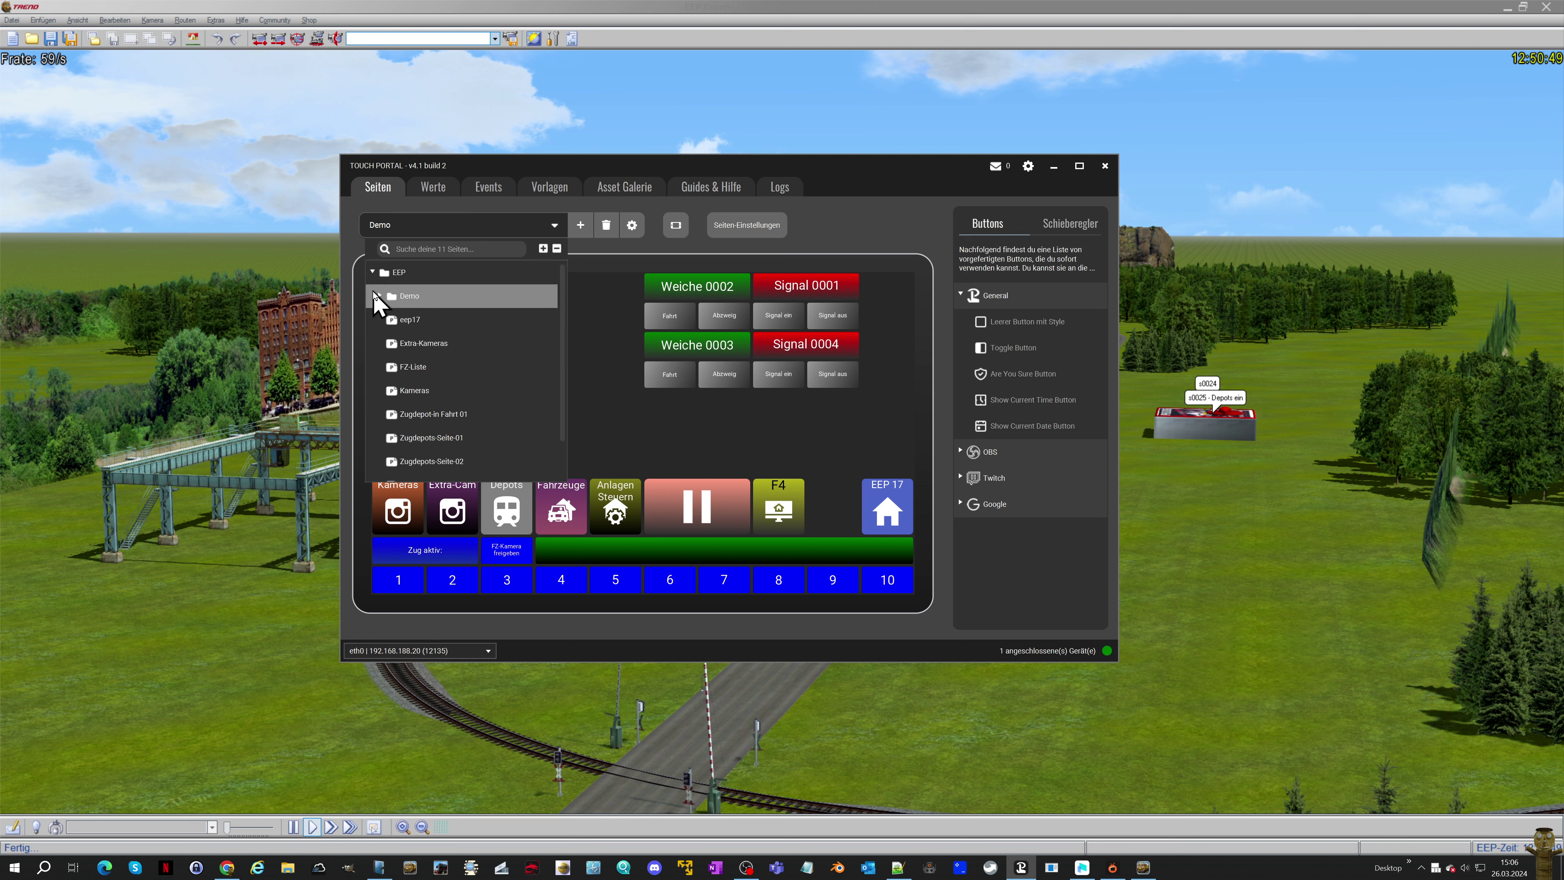
{"action": "left_click", "coordinate": [379, 296]}
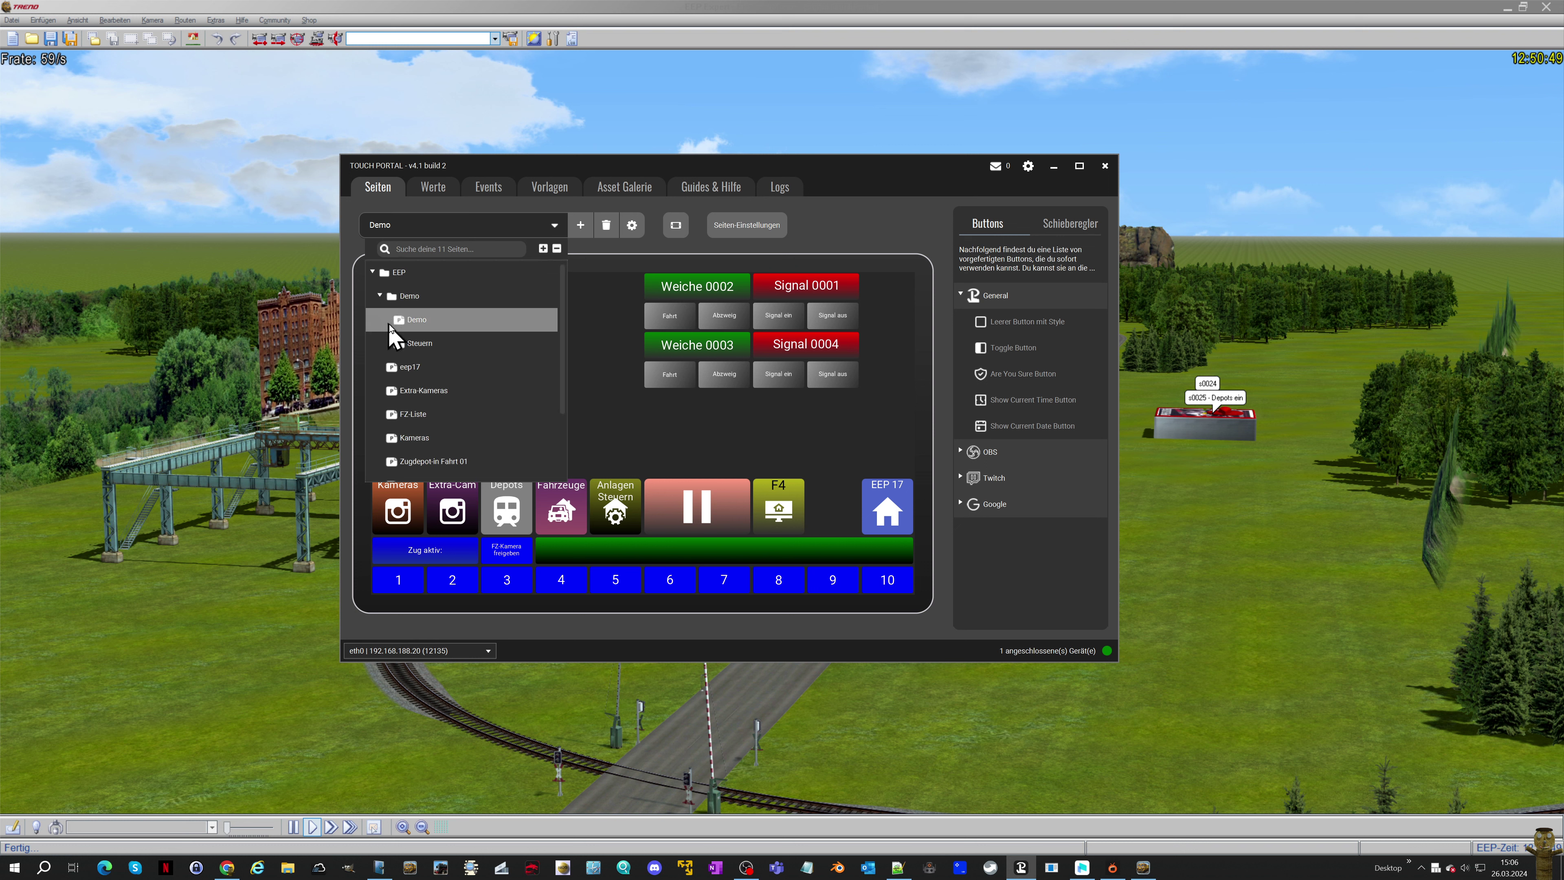
{"action": "left_click", "coordinate": [410, 347]}
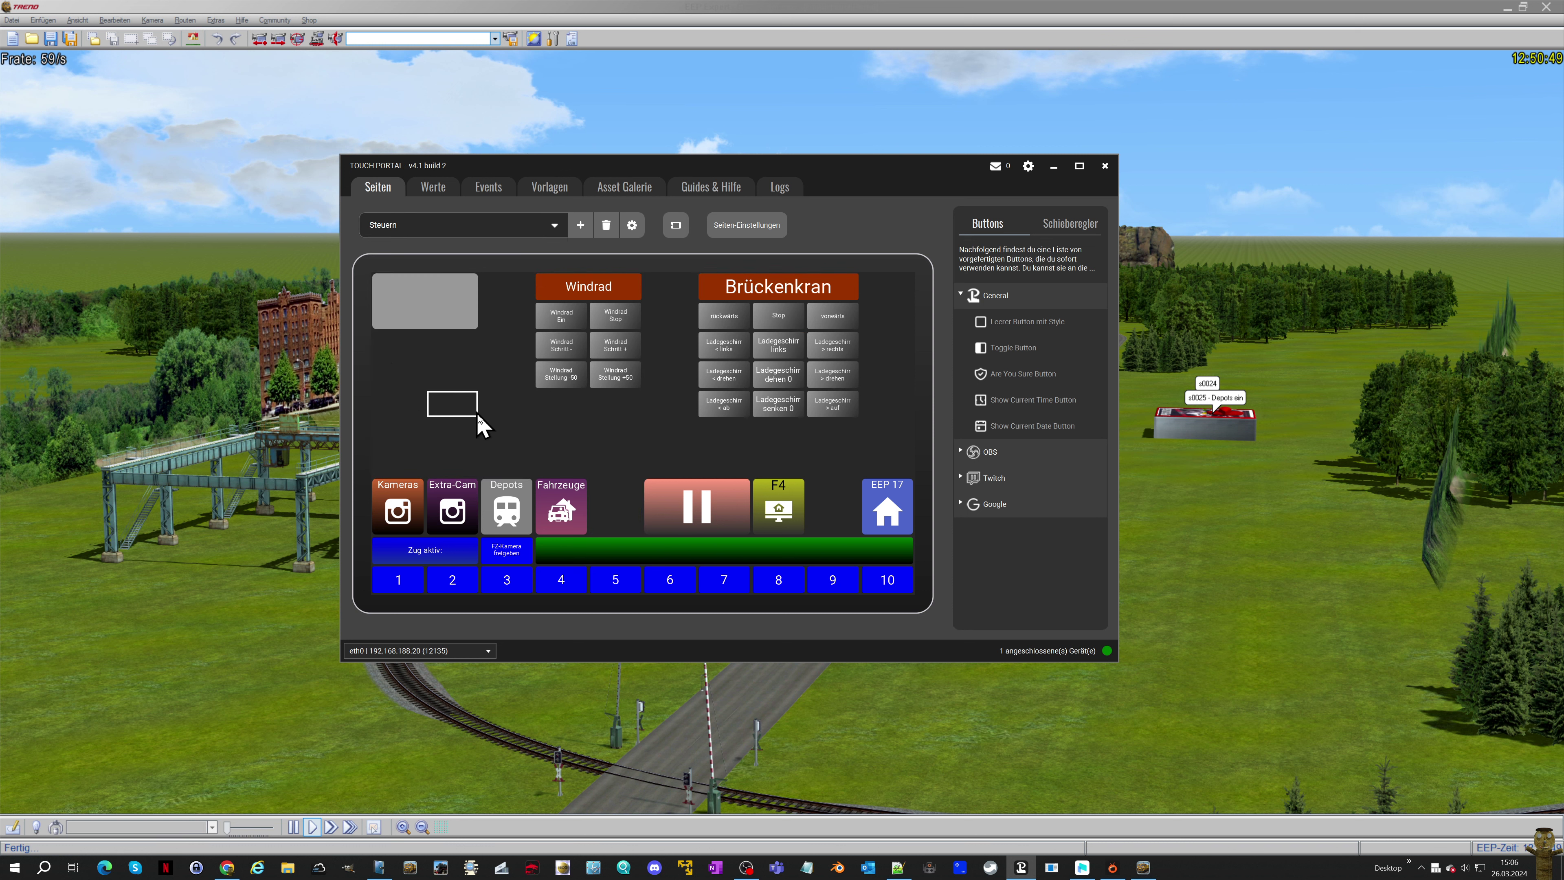
Replace the large grey button on the Steuern page by deleting it and pasting the copied button in its place
{"action": "right_click", "coordinate": [421, 322]}
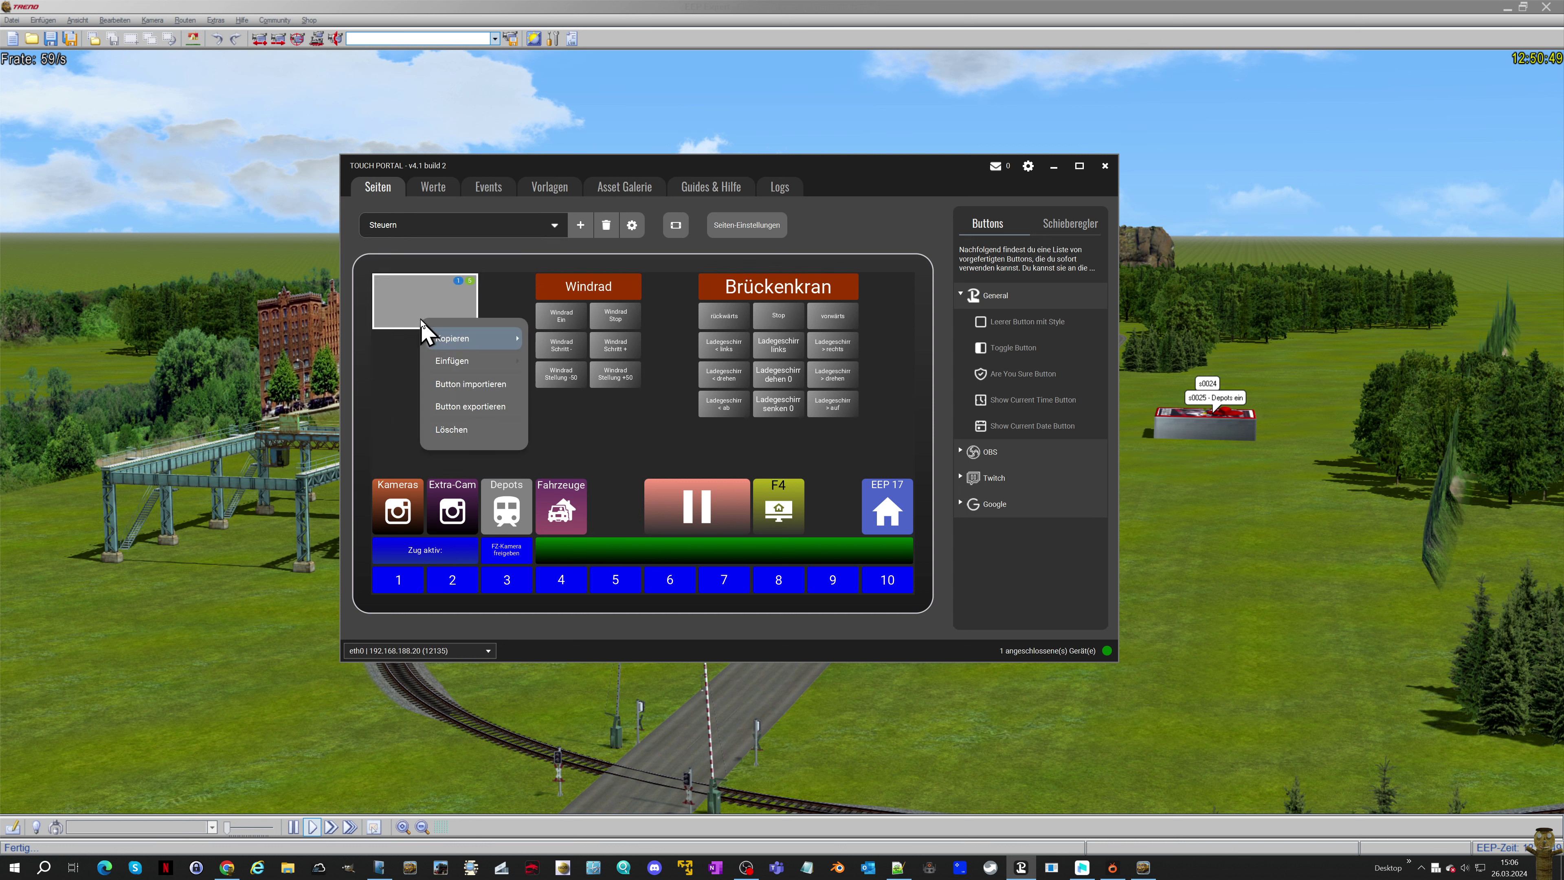
{"action": "left_click", "coordinate": [452, 432]}
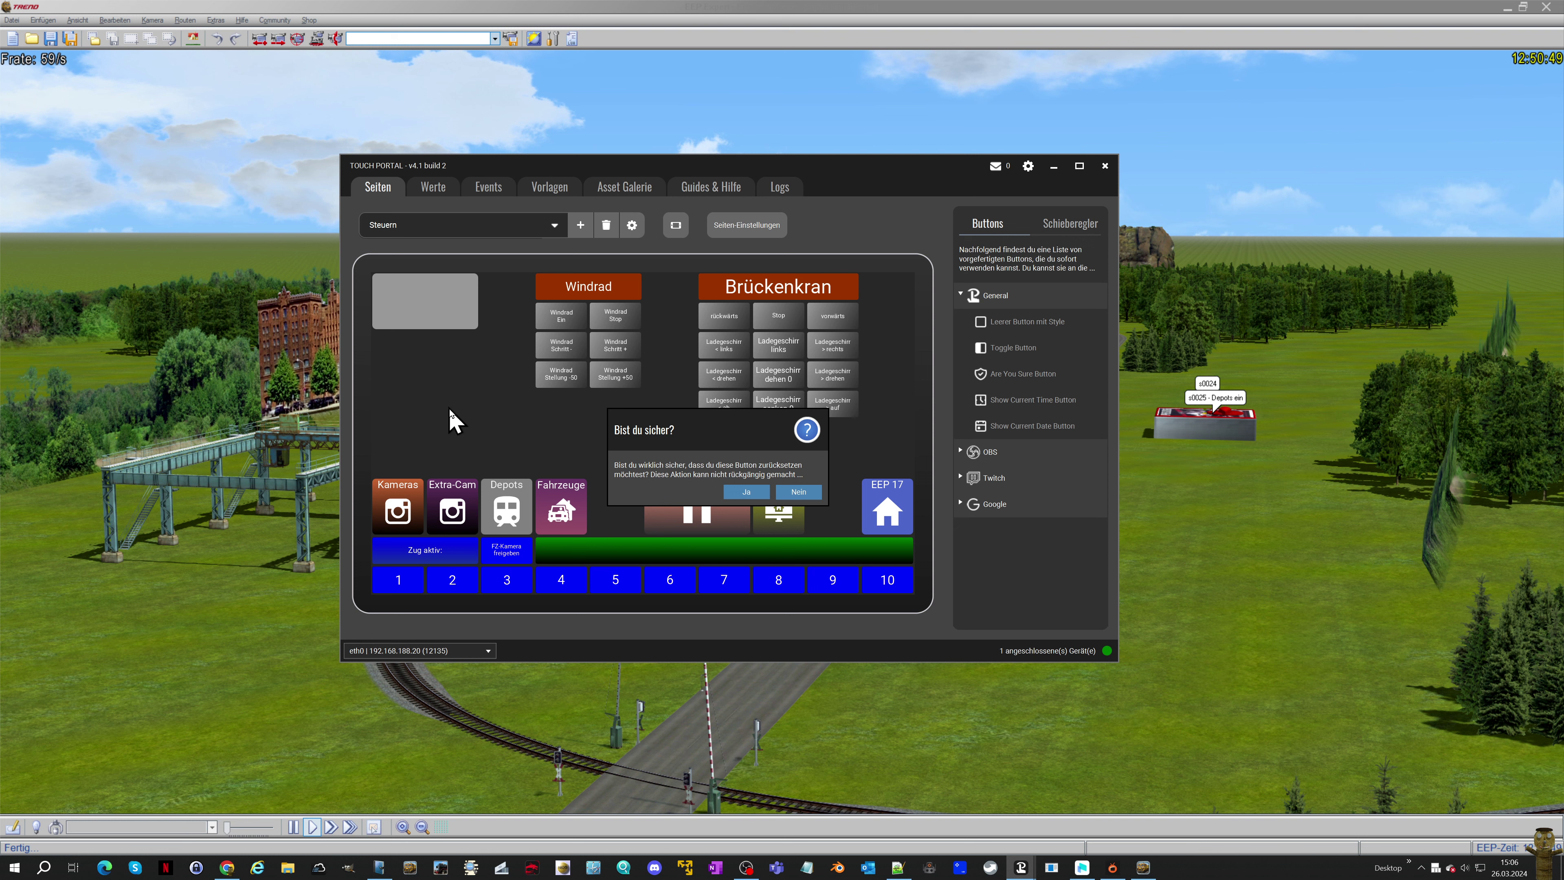
{"action": "left_click", "coordinate": [745, 491]}
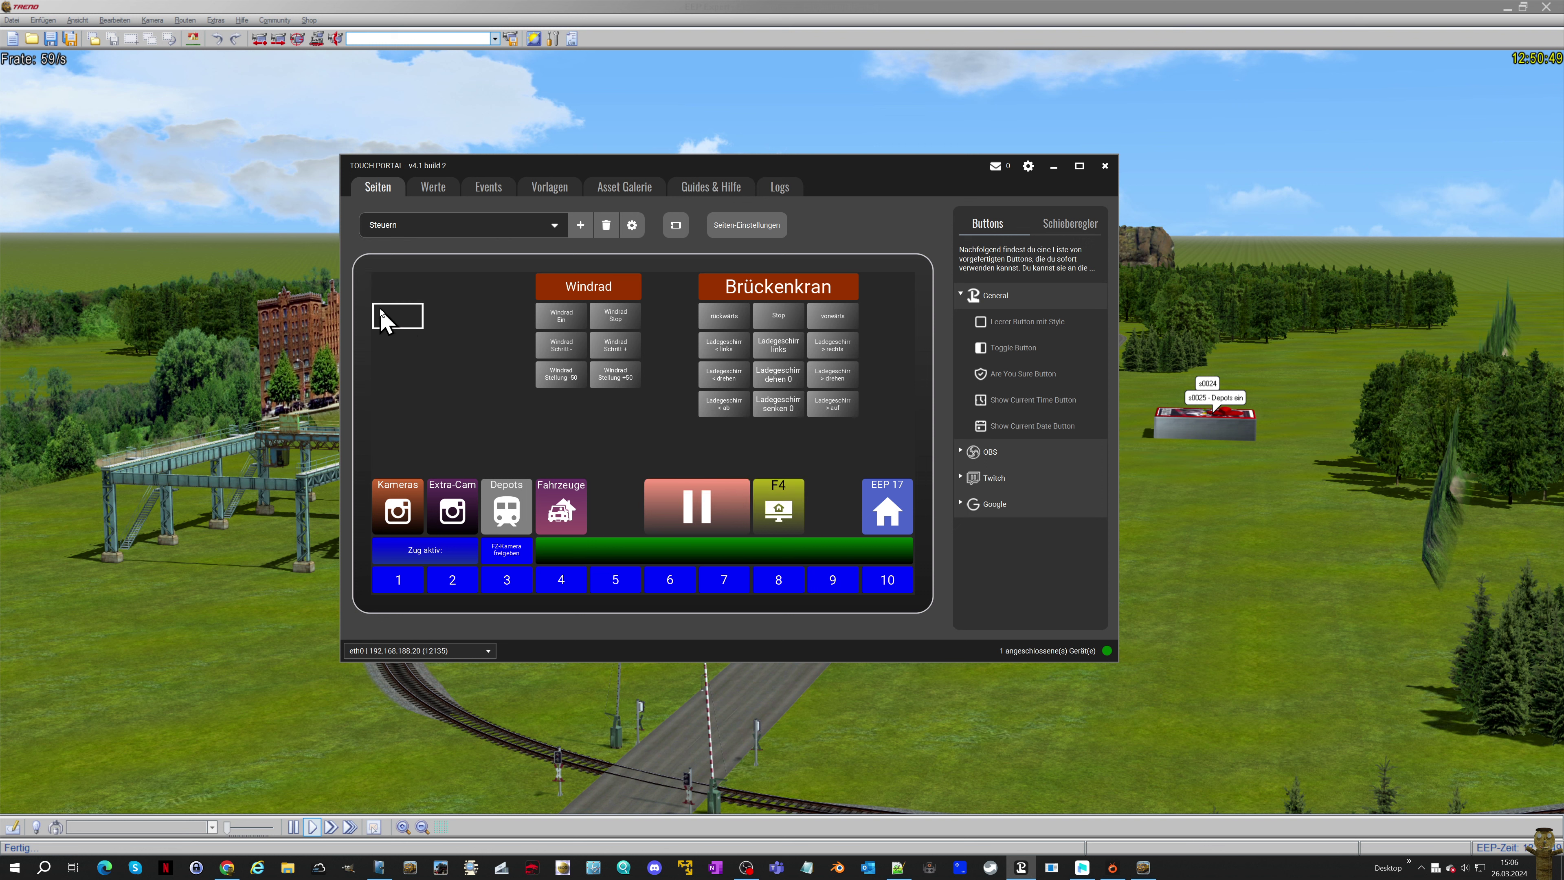
{"action": "right_click", "coordinate": [399, 290]}
{"action": "mouse_move", "coordinate": [402, 306]}
{"action": "mouse_move", "coordinate": [430, 333]}
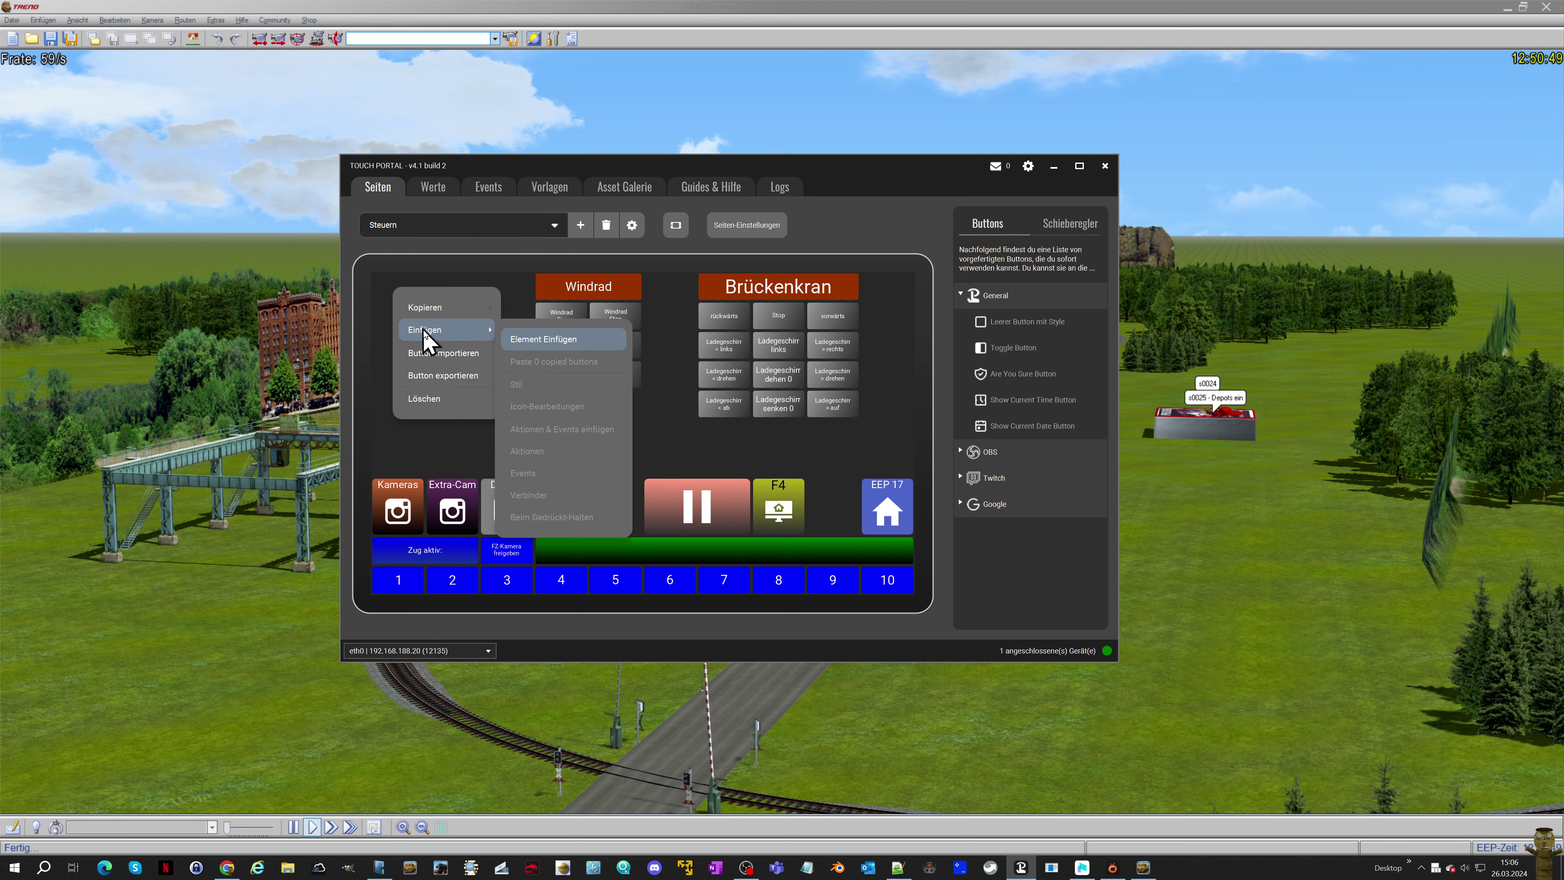
{"action": "left_click", "coordinate": [515, 339]}
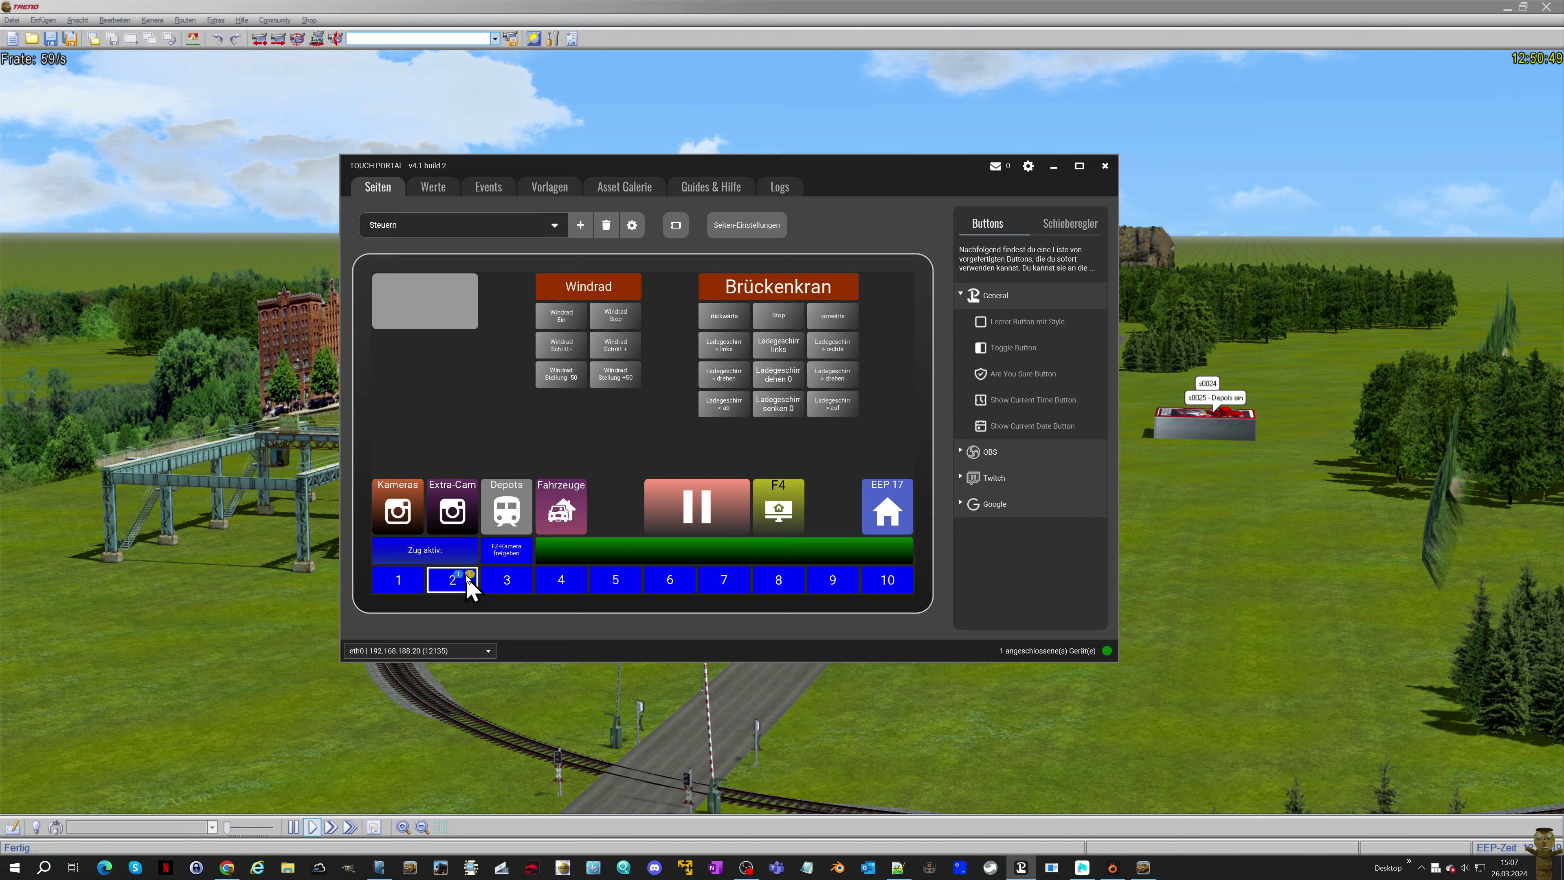
On the Extra-Kameras page, set the Vorlage ausführen action of the grey button below EEP 17 to eep-startseite and save it
{"action": "left_click", "coordinate": [396, 226]}
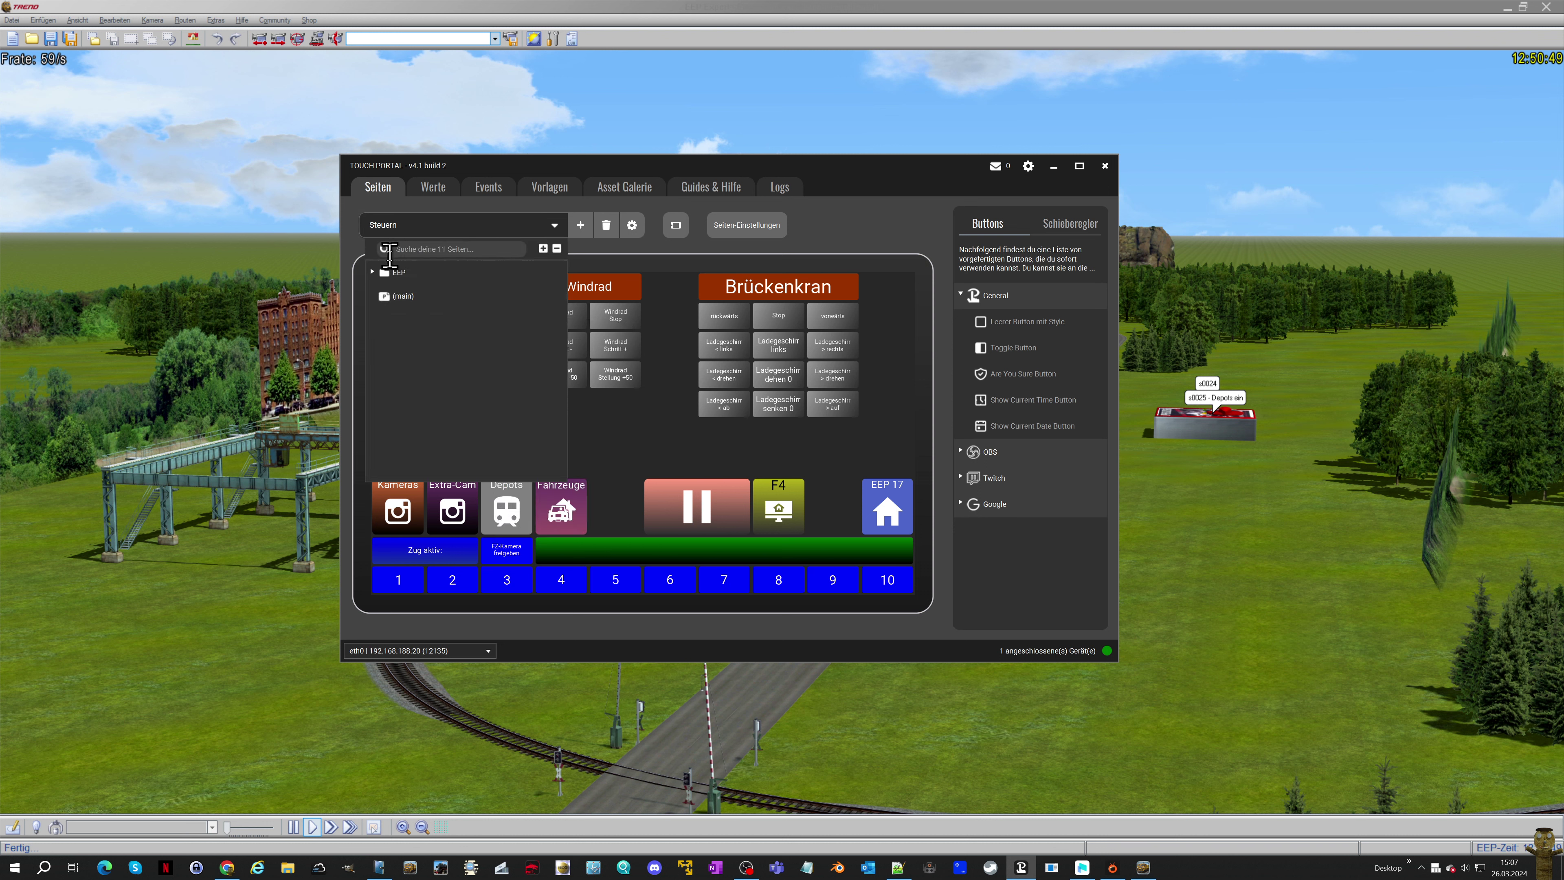
{"action": "left_click", "coordinate": [372, 271]}
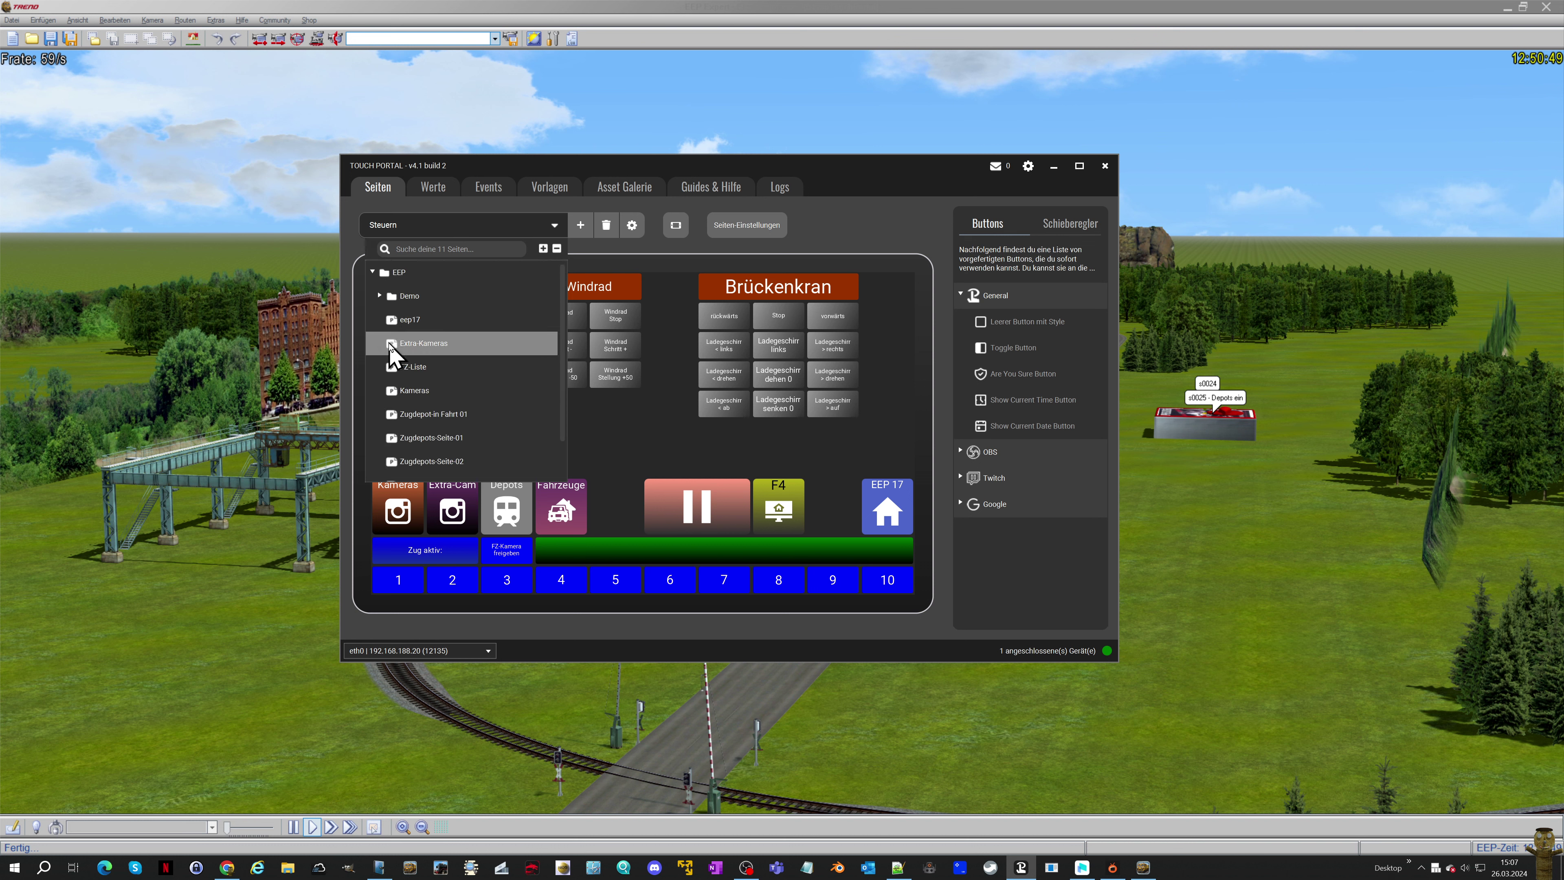
{"action": "left_click", "coordinate": [406, 344]}
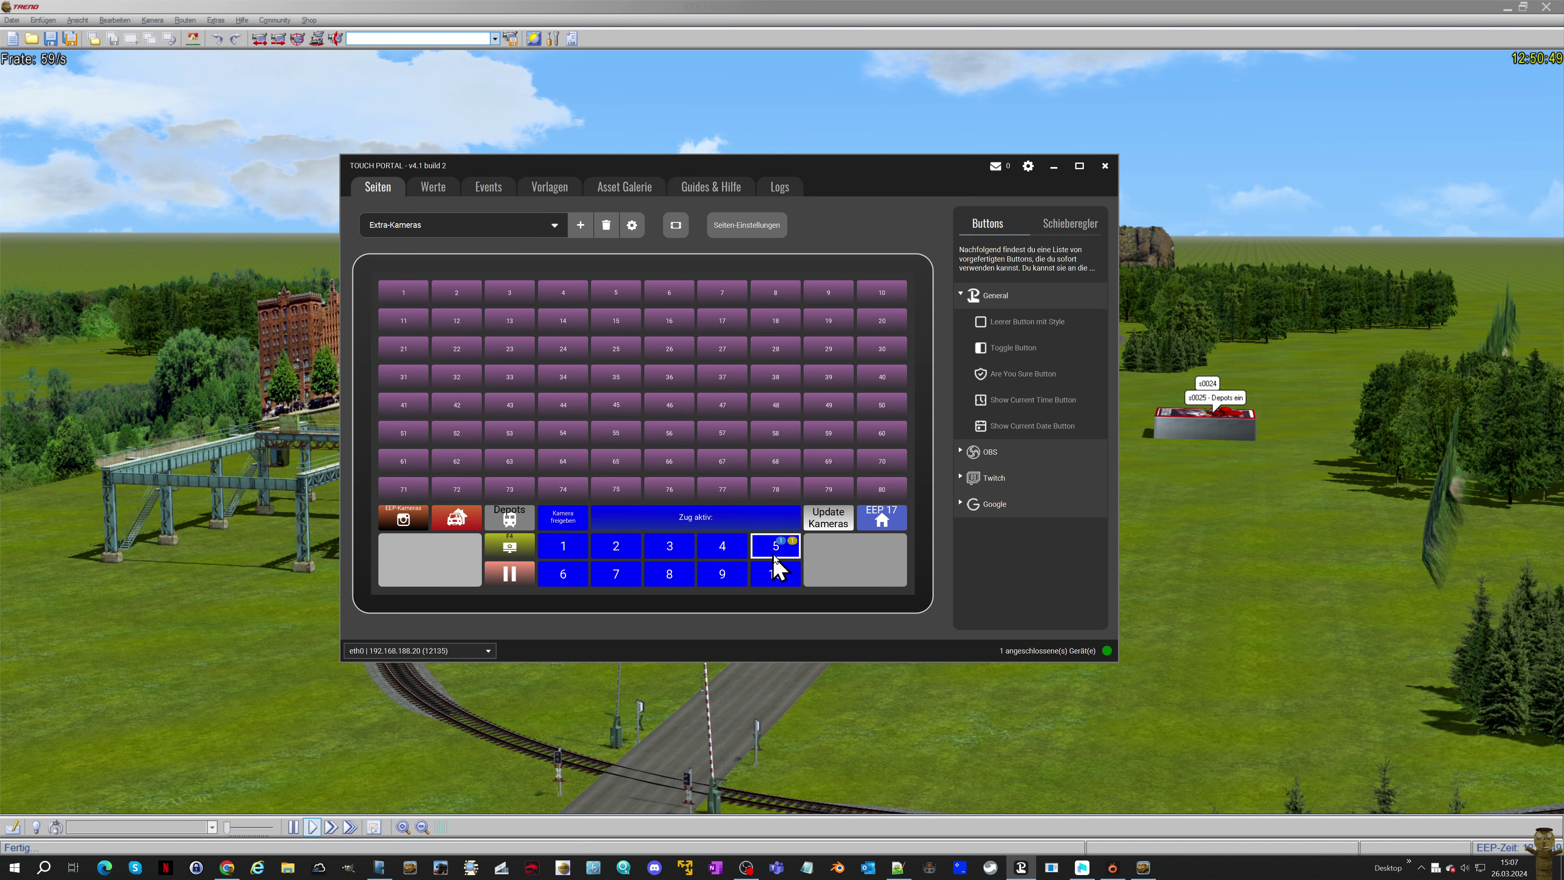
{"action": "left_click", "coordinate": [845, 568]}
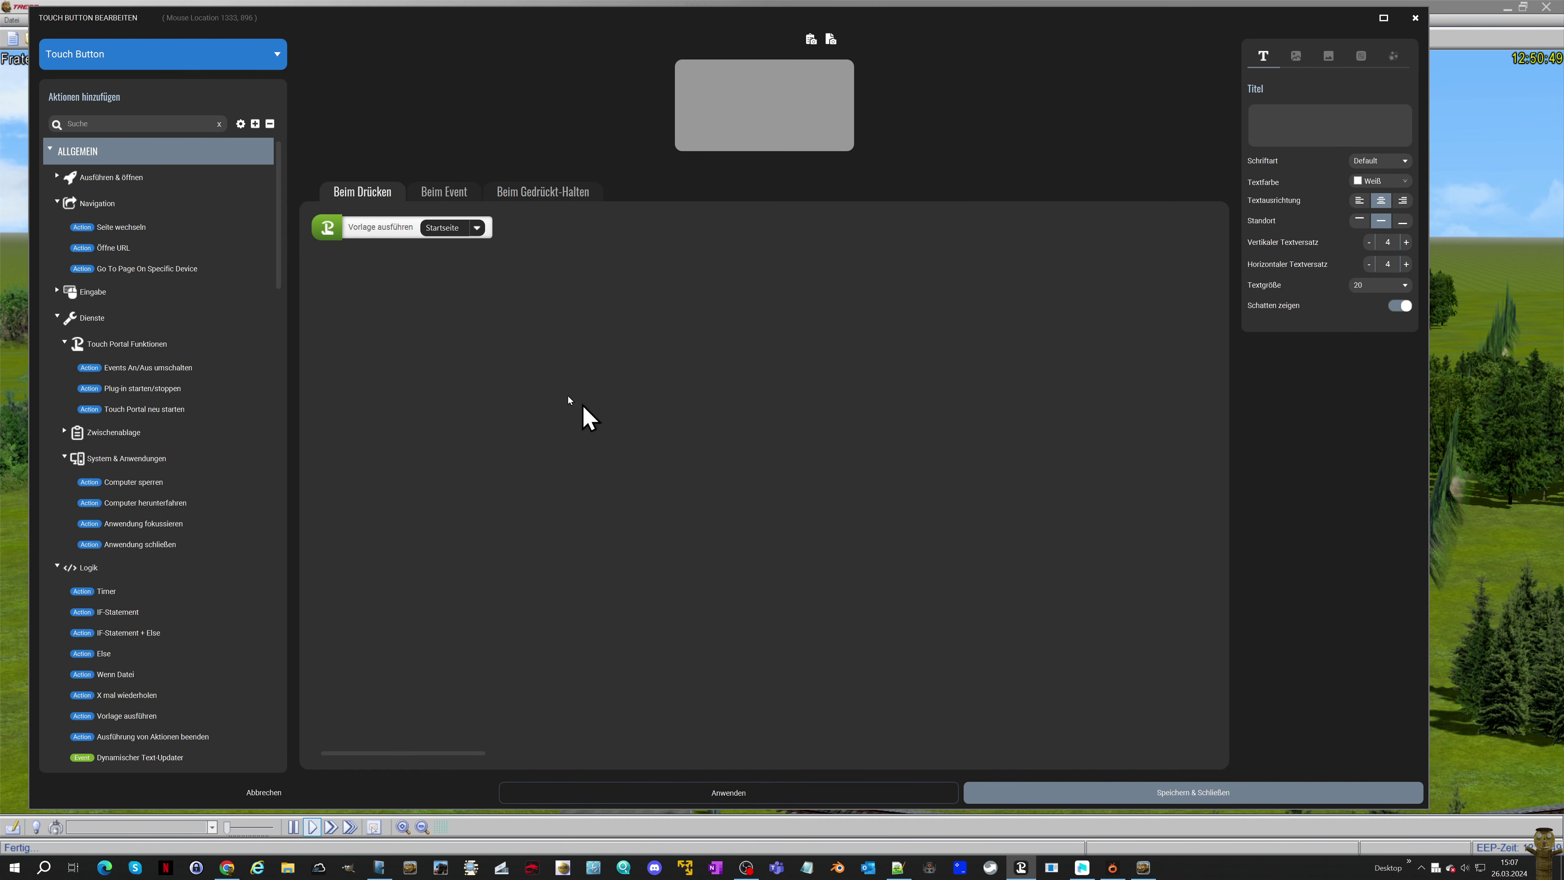
{"action": "left_click", "coordinate": [478, 228]}
{"action": "left_click", "coordinate": [459, 298]}
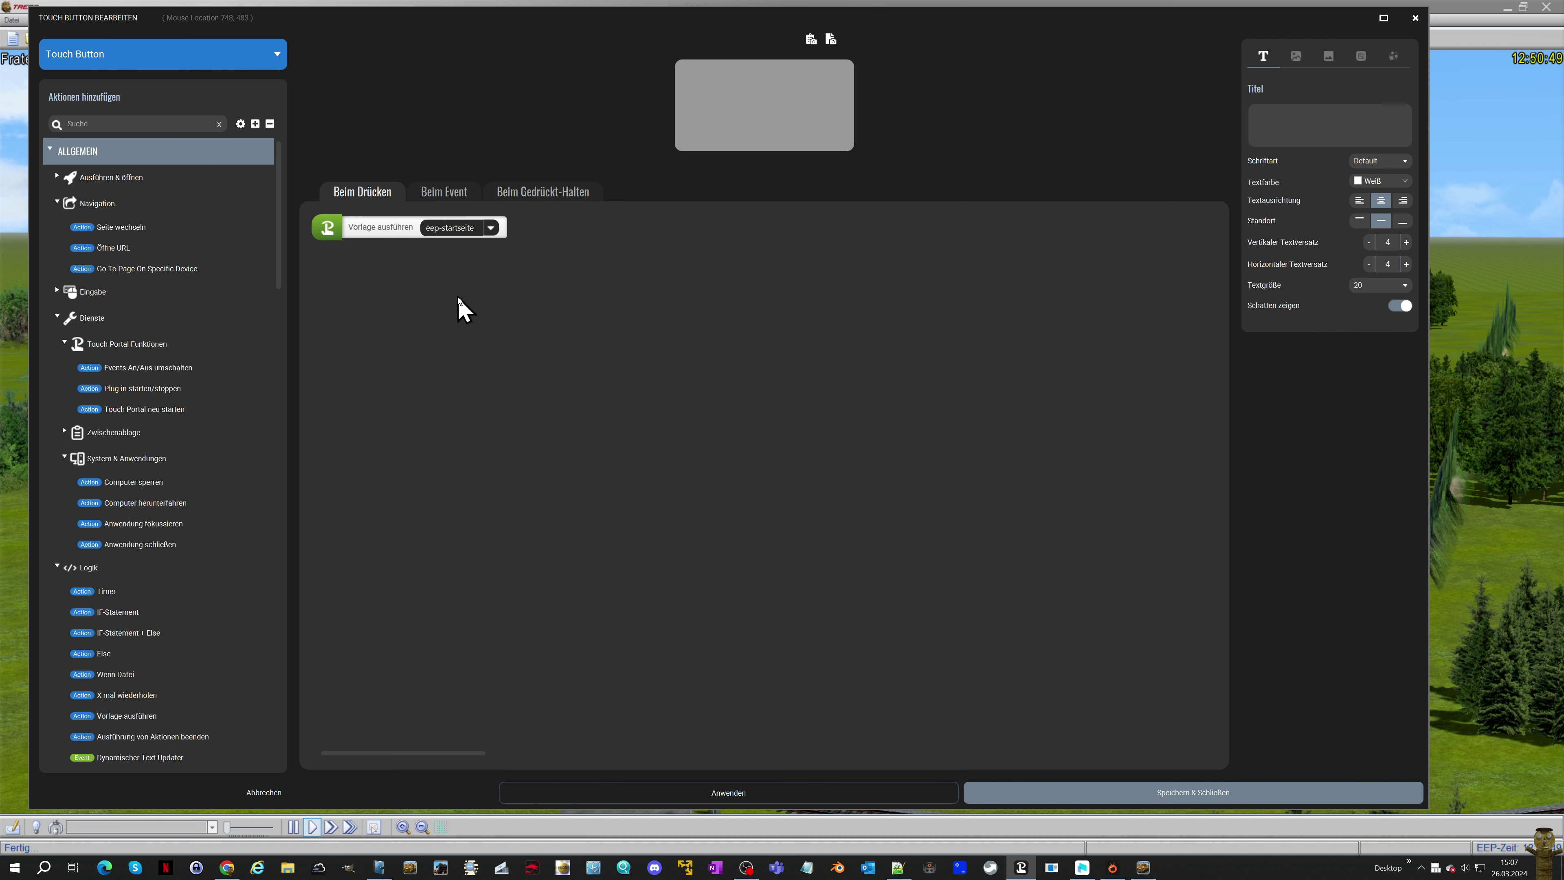
{"action": "left_click", "coordinate": [431, 194]}
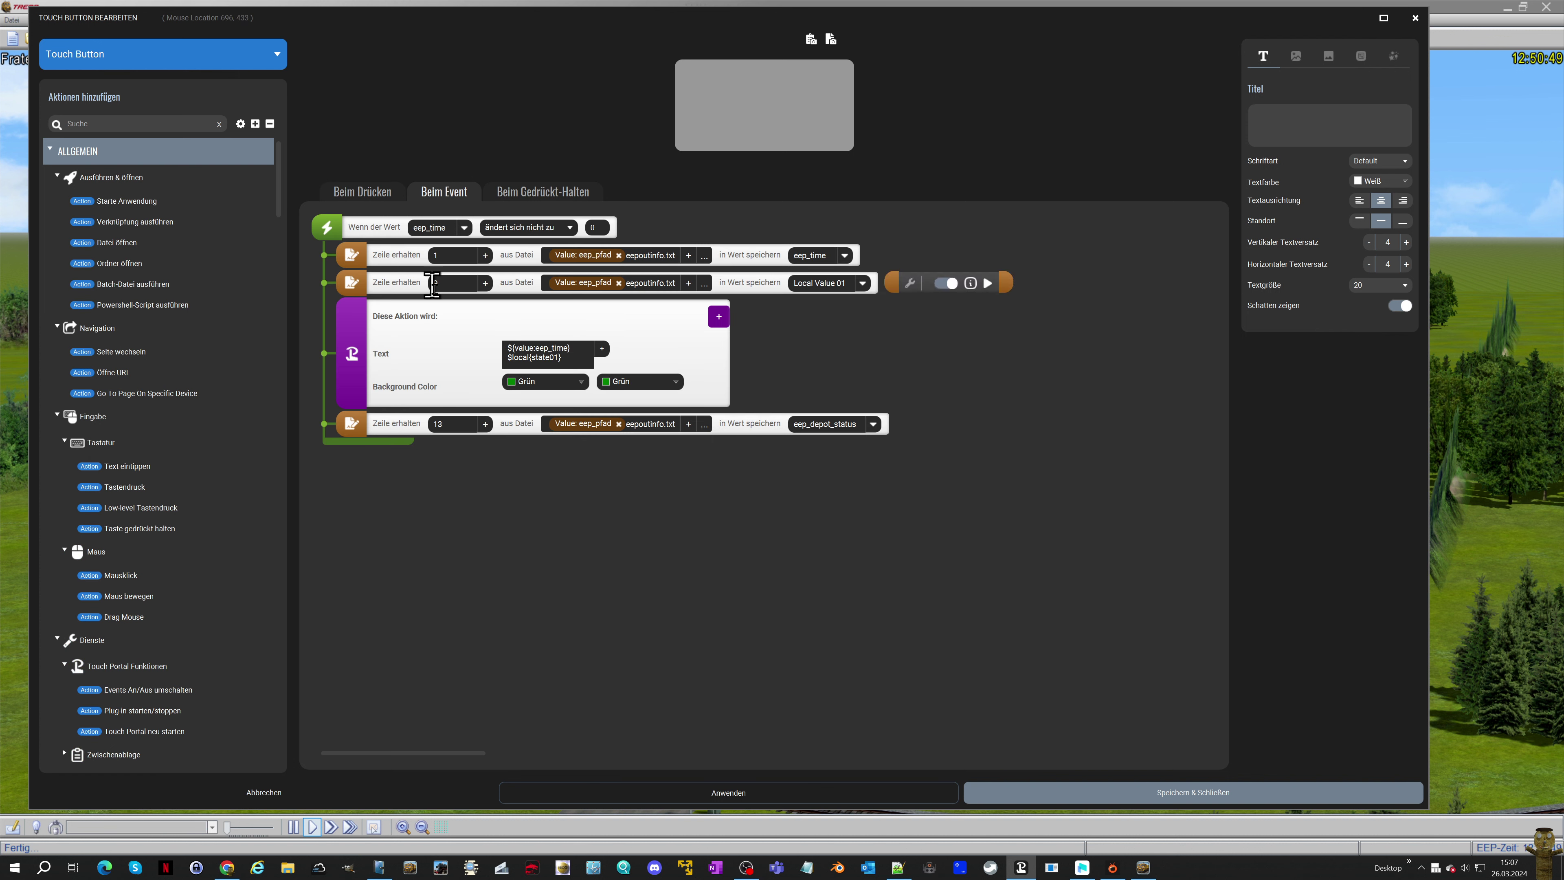
{"action": "left_click", "coordinate": [1065, 797]}
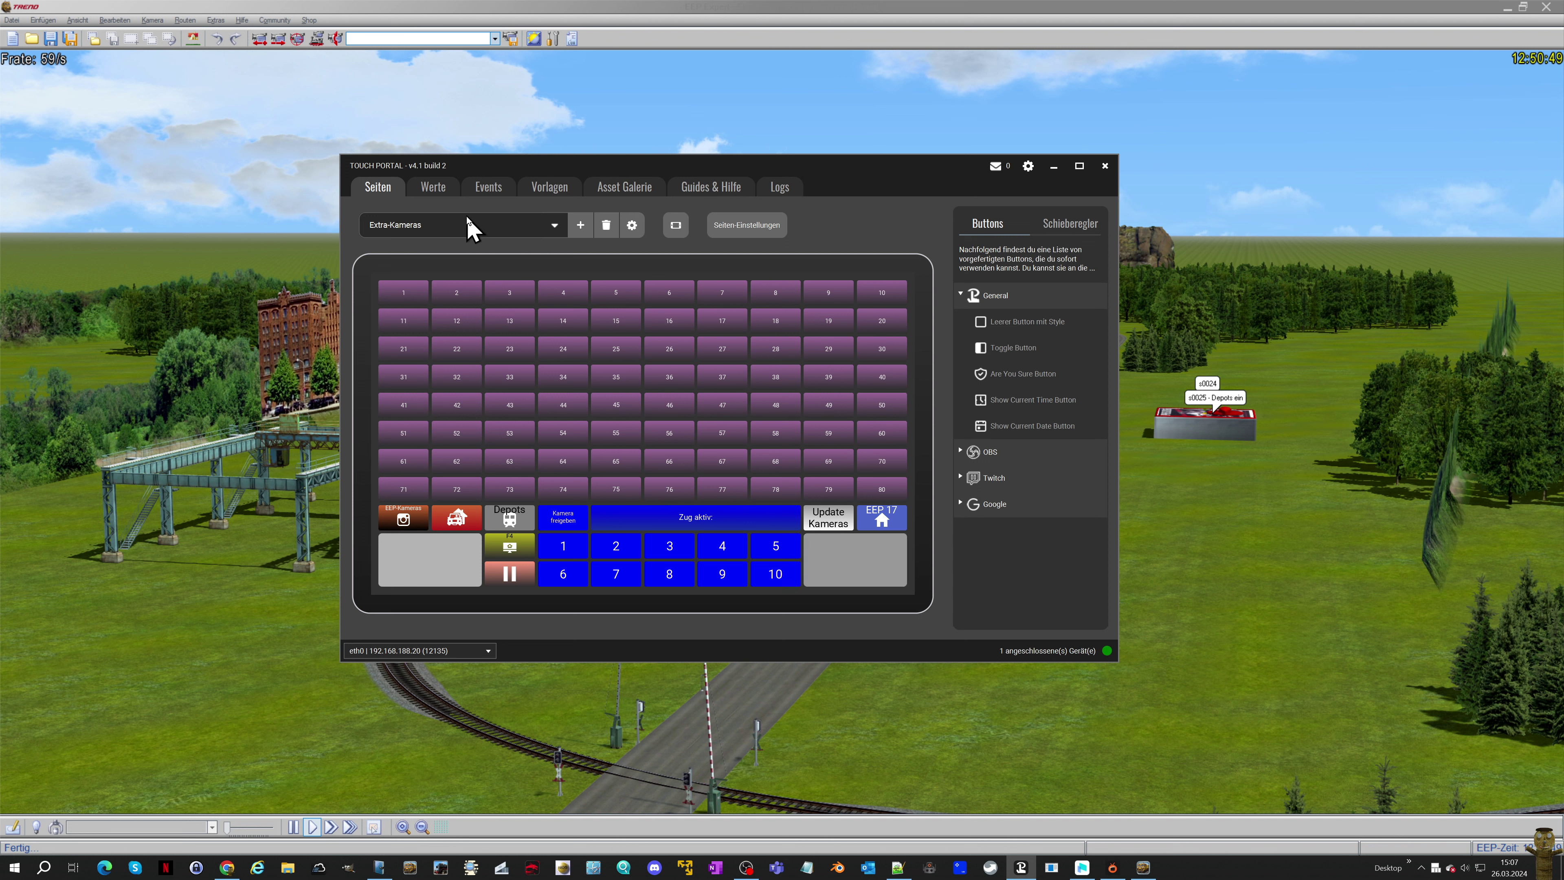
{"action": "left_click", "coordinate": [468, 228]}
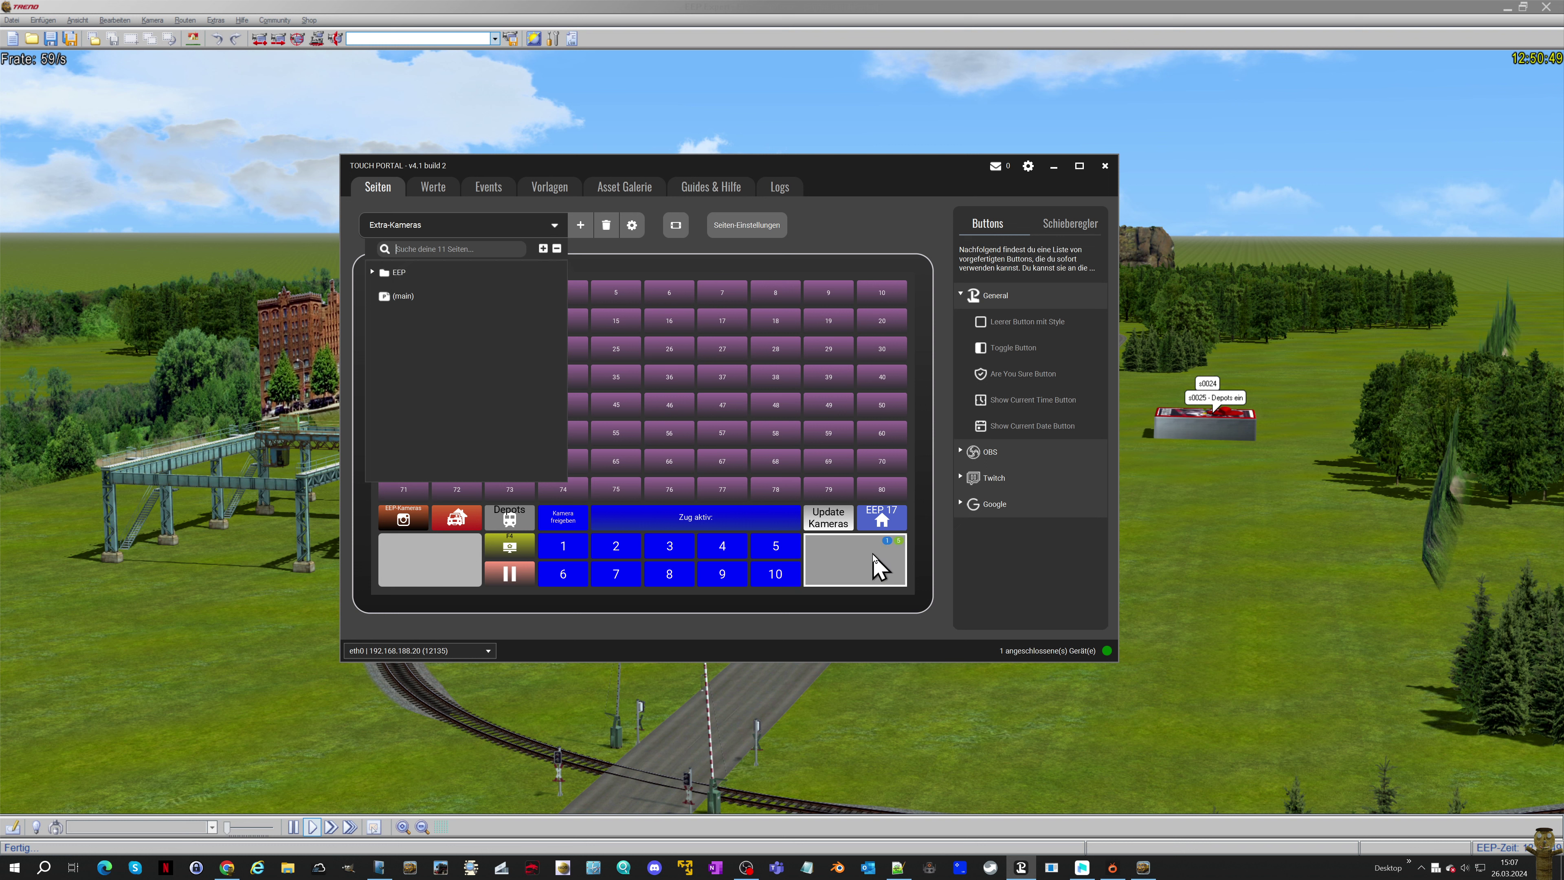
{"action": "left_click", "coordinate": [855, 207]}
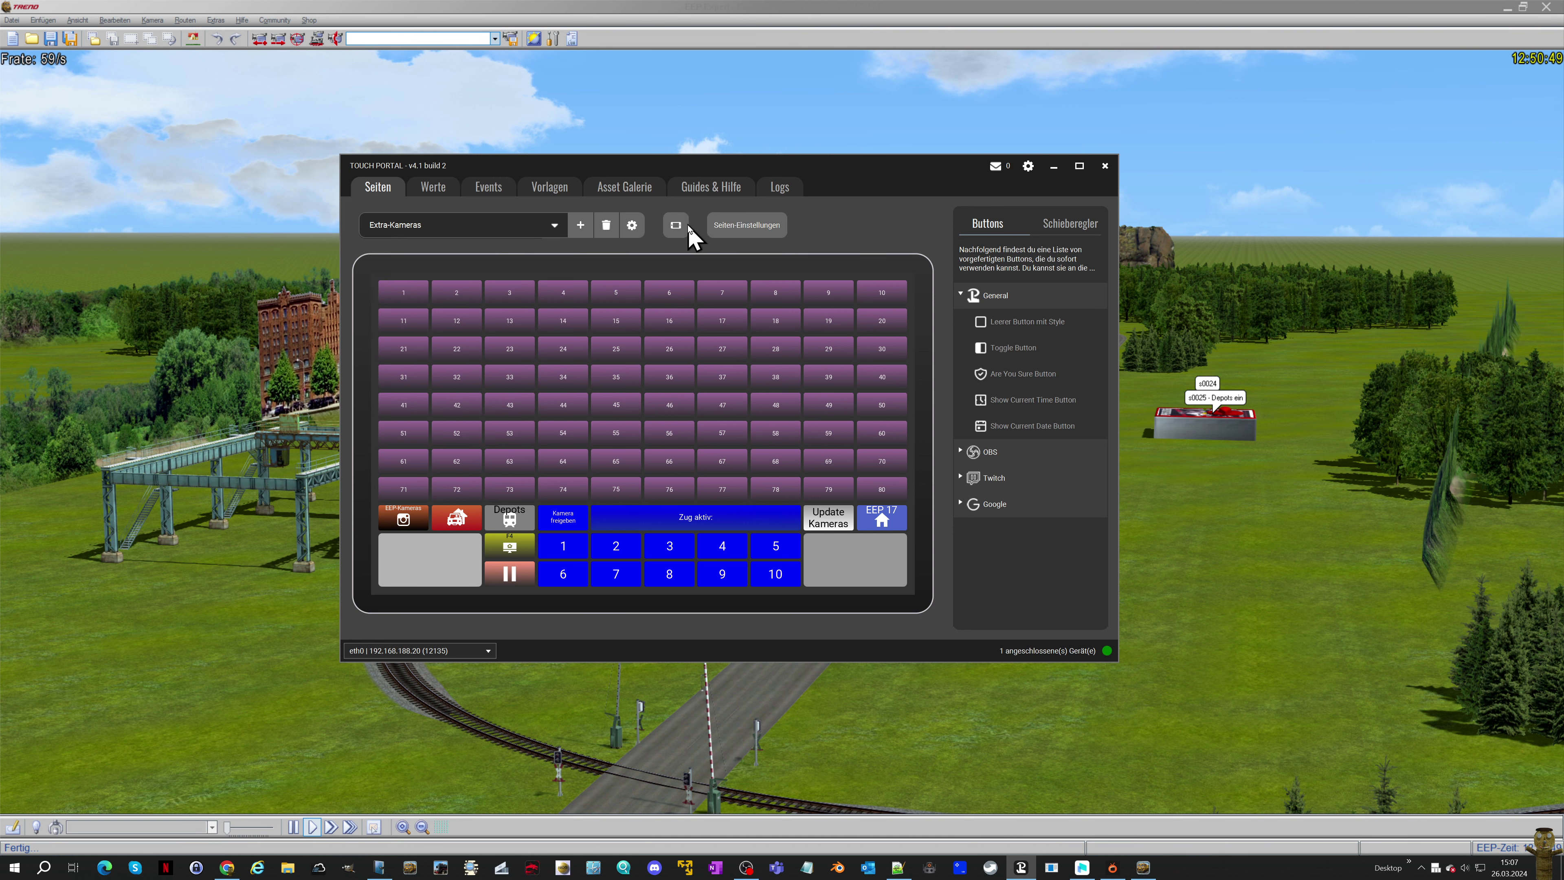
Open the eep-startseite template and paste a copy of its Demo IF block at the end of the flow
{"action": "left_click", "coordinate": [556, 192]}
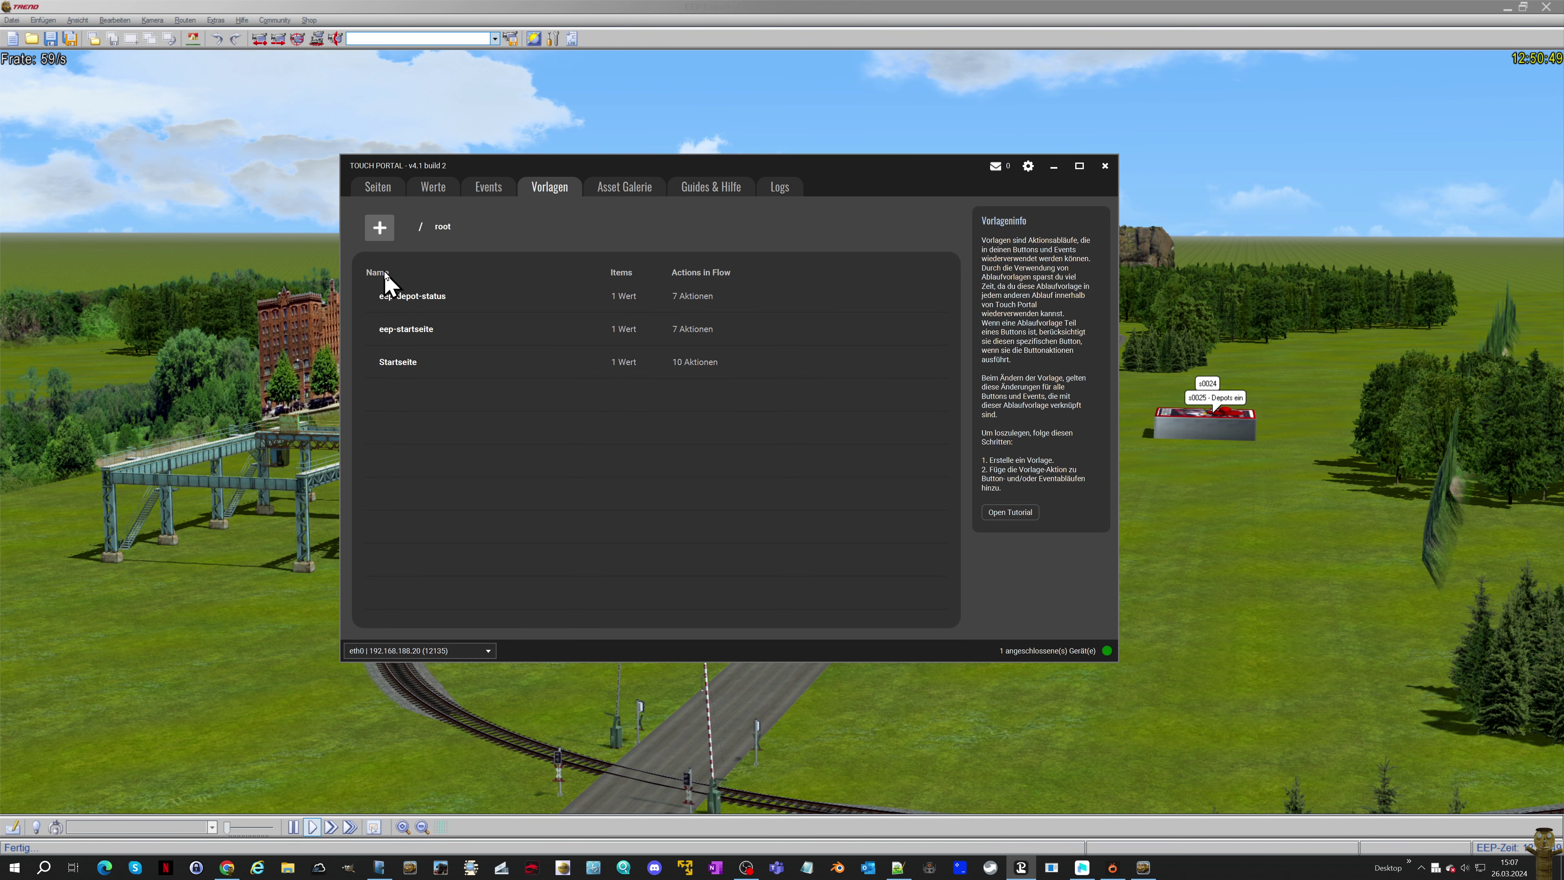
{"action": "left_click", "coordinate": [412, 330]}
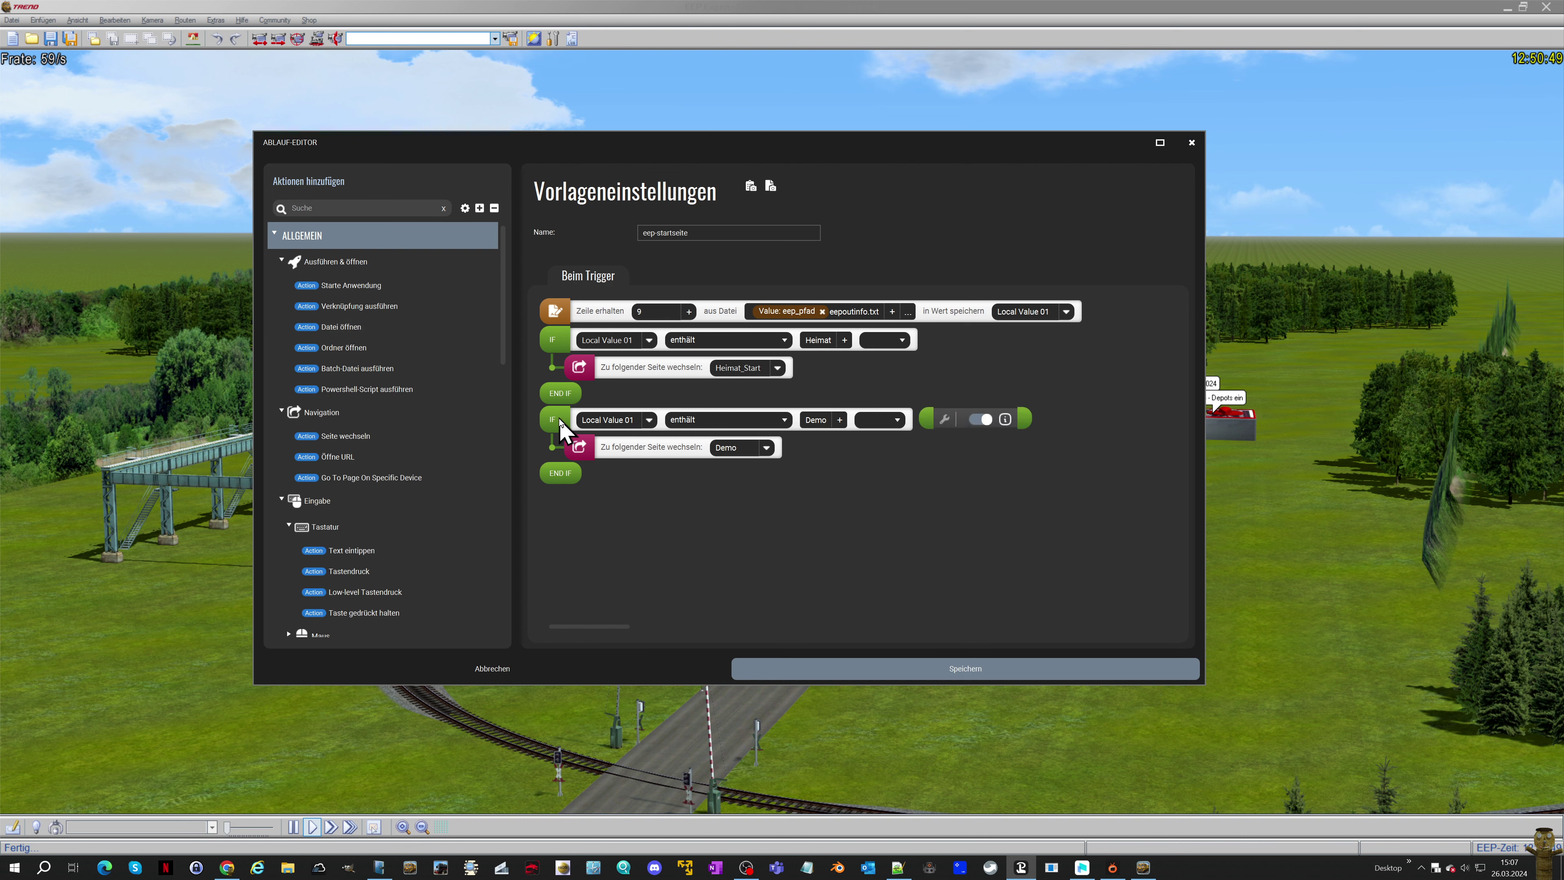
{"action": "right_click", "coordinate": [582, 477]}
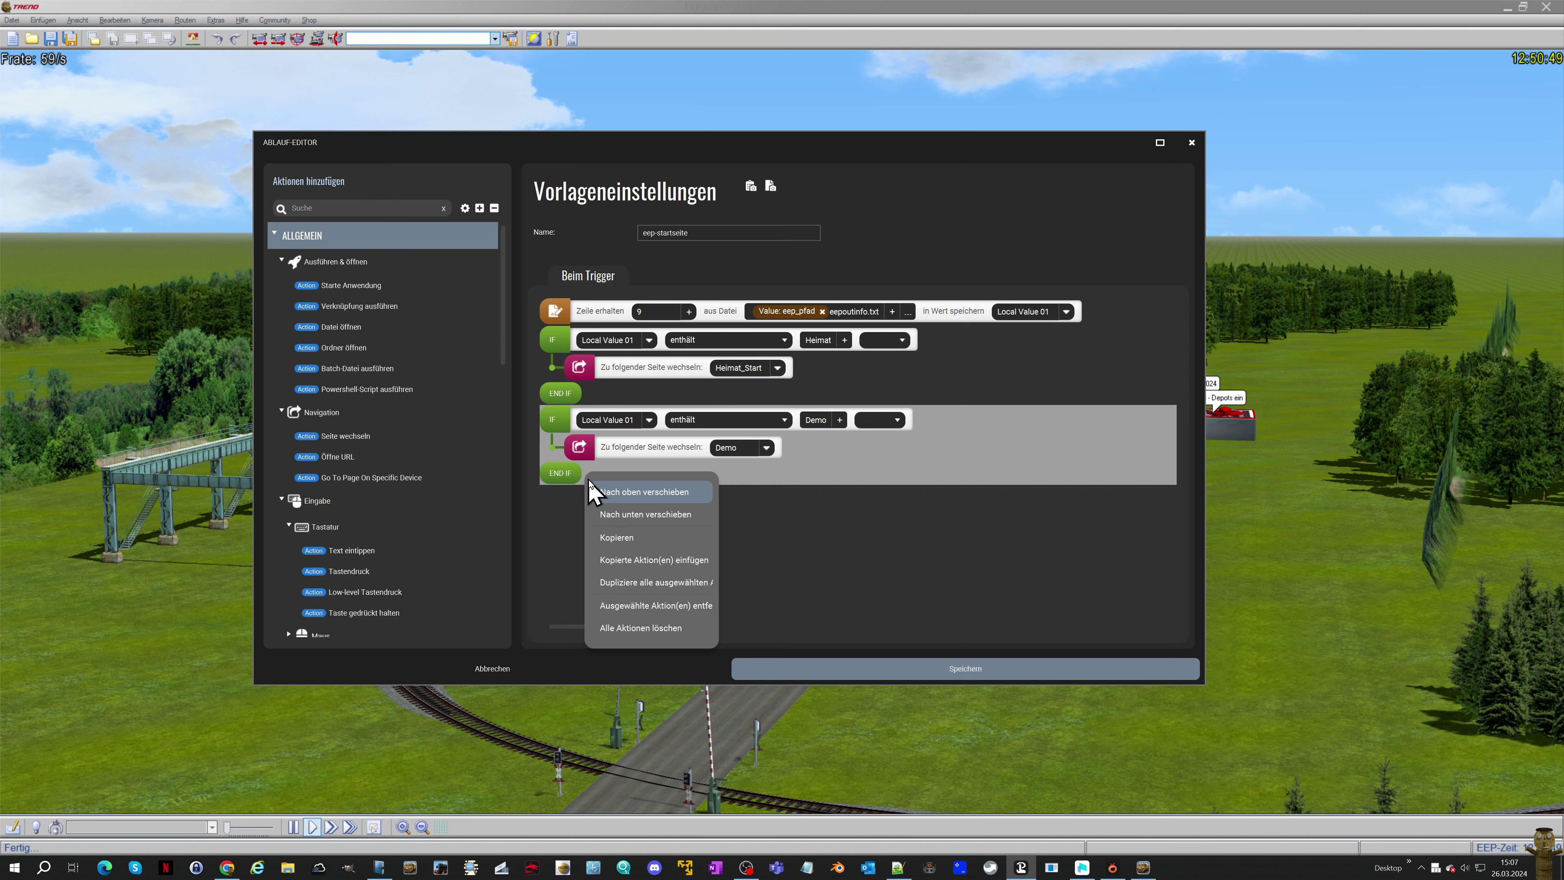
{"action": "left_click", "coordinate": [607, 539]}
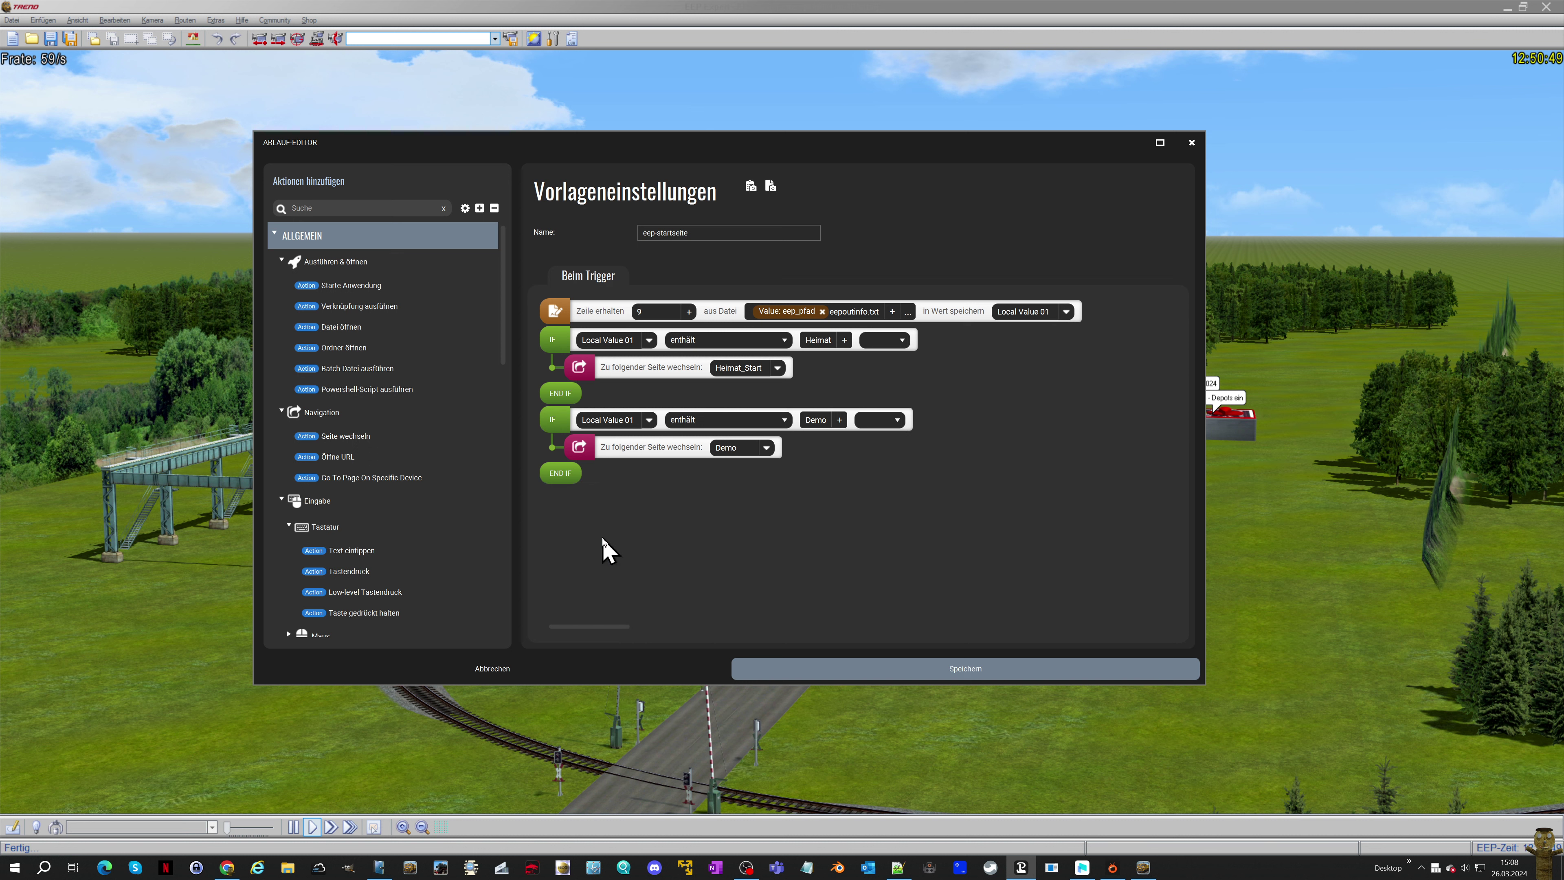
{"action": "right_click", "coordinate": [566, 521]}
{"action": "left_click", "coordinate": [583, 552]}
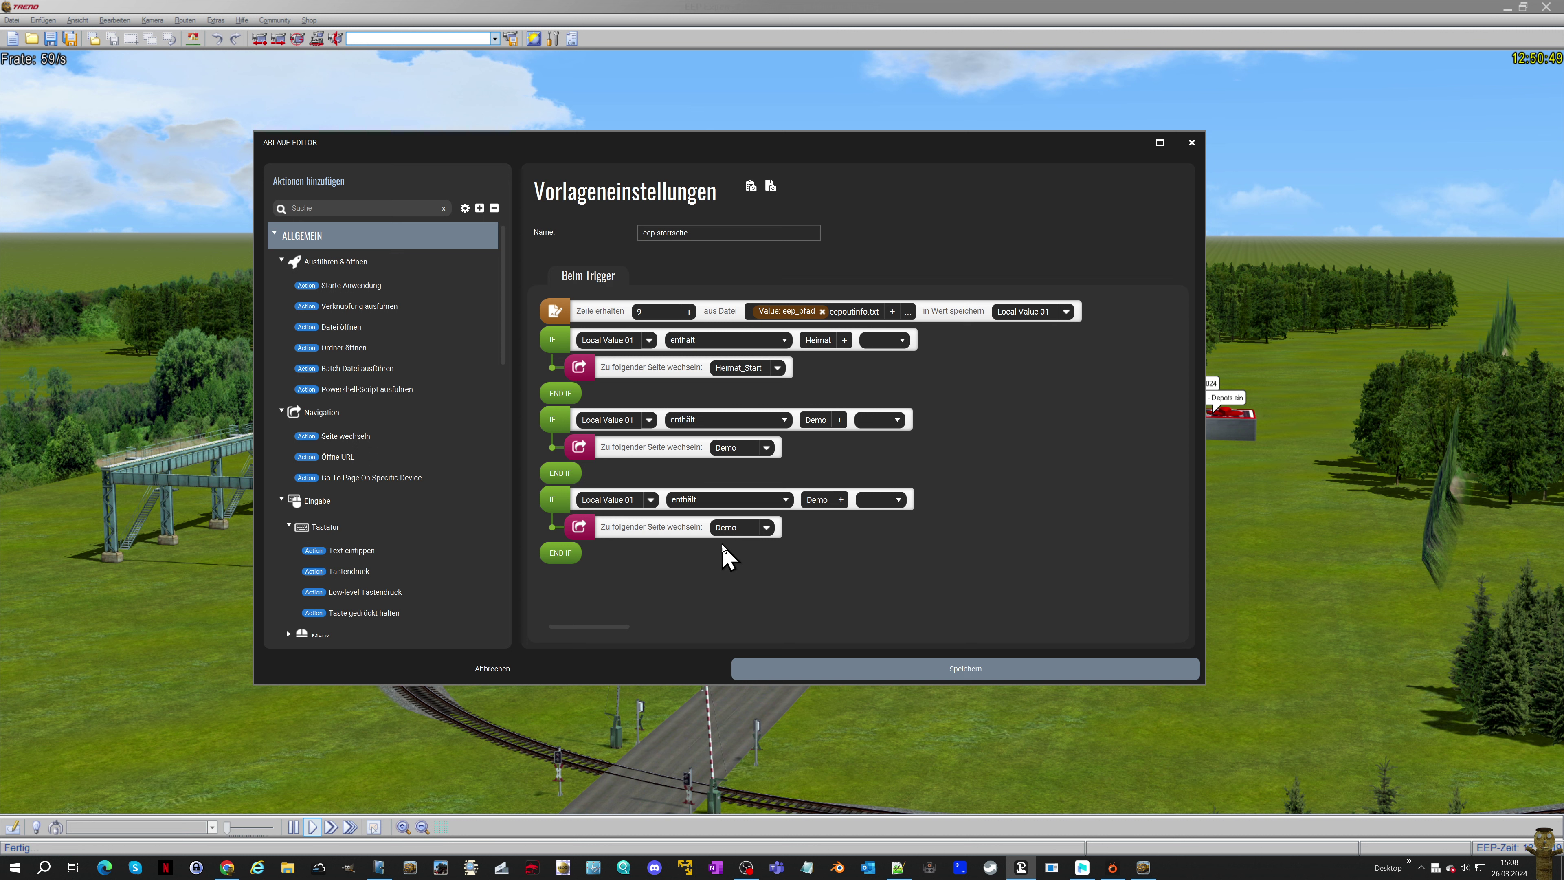
Set the comparison text of the last IF block in the eep-startseite template to Wendelstein
{"action": "mouse_move", "coordinate": [745, 545]}
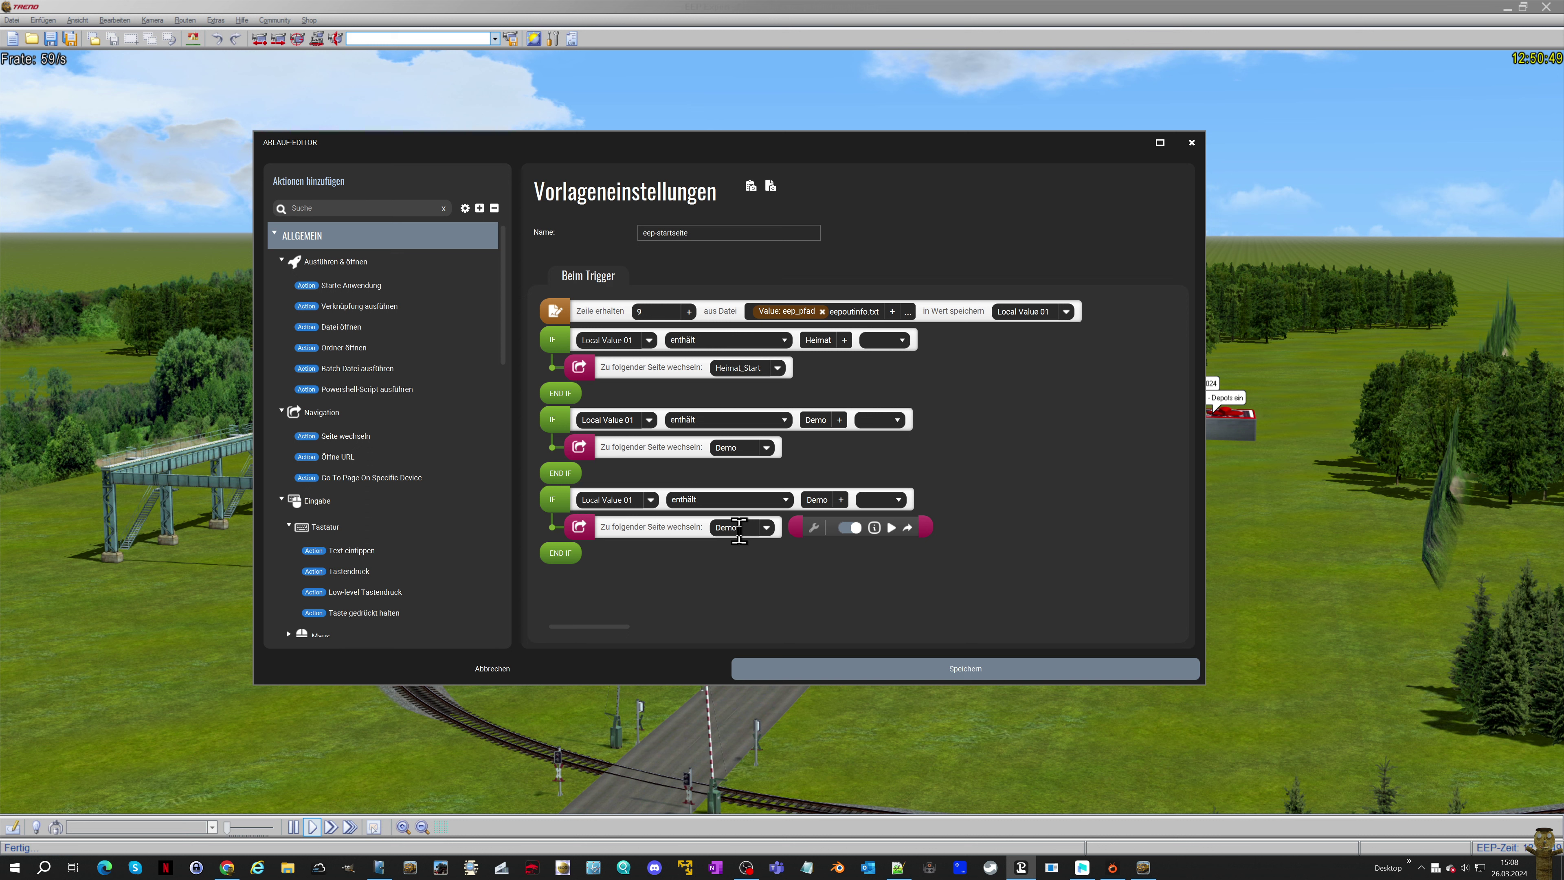
{"action": "double_click", "coordinate": [826, 499]}
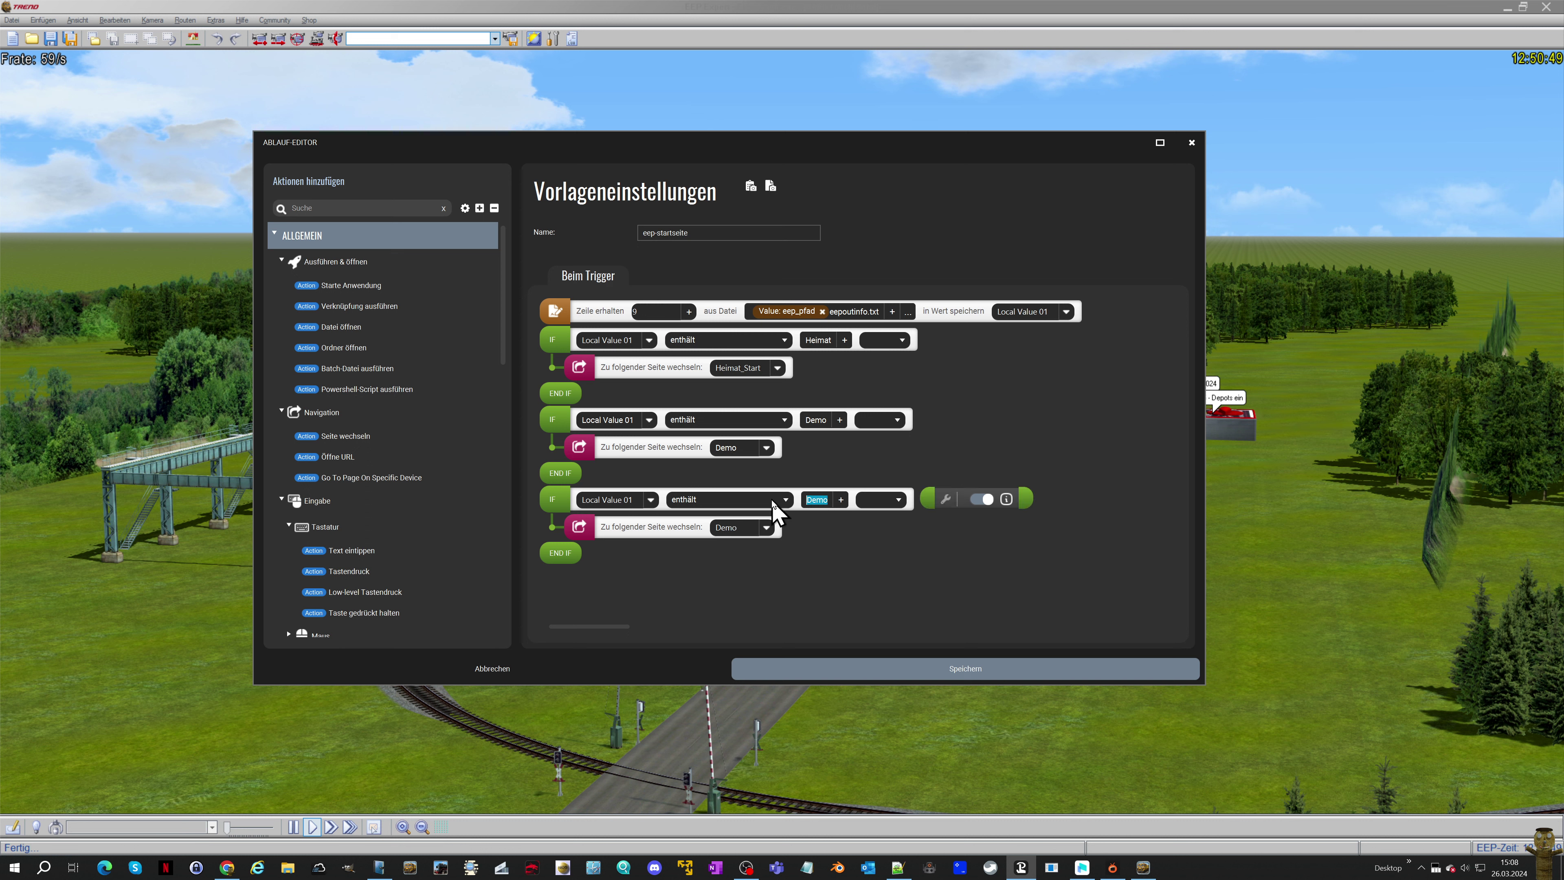
{"action": "type", "text": "Wende"}
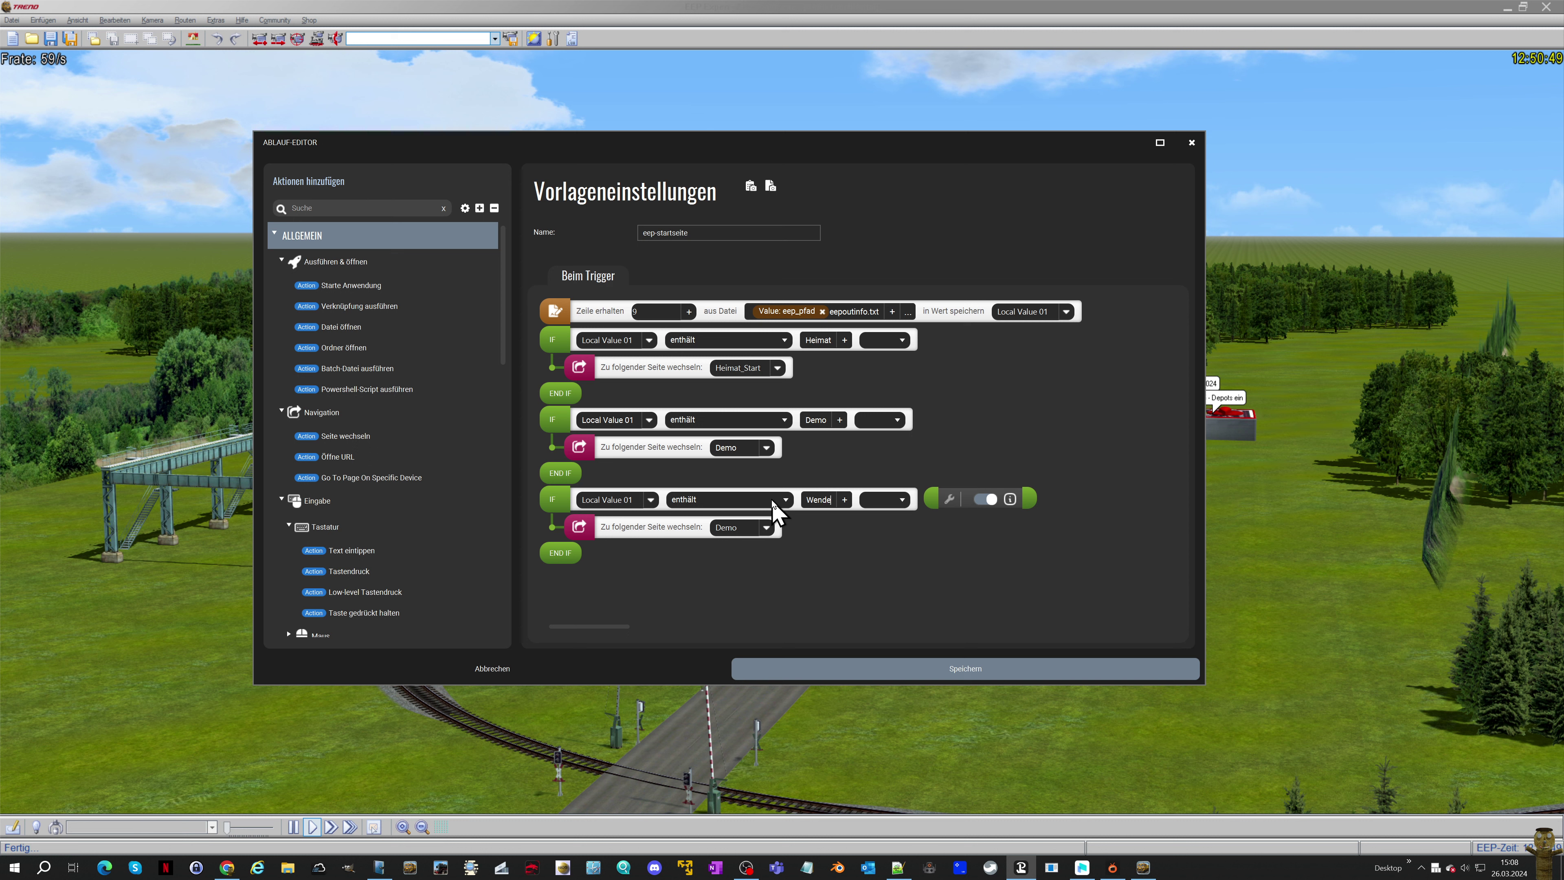
{"action": "type", "text": "lste"}
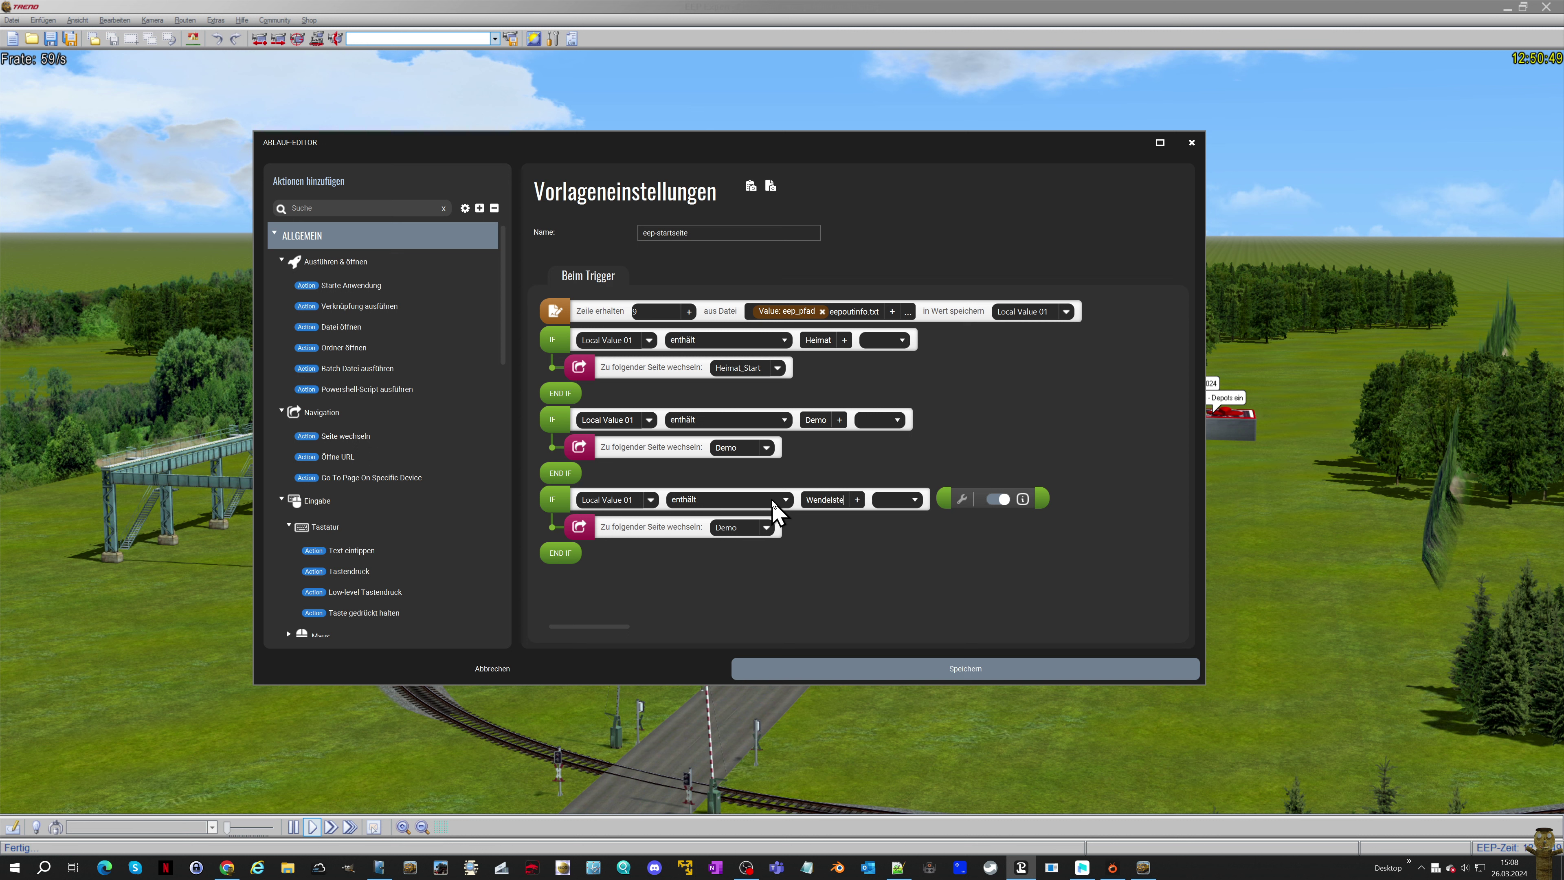
{"action": "type", "text": "in"}
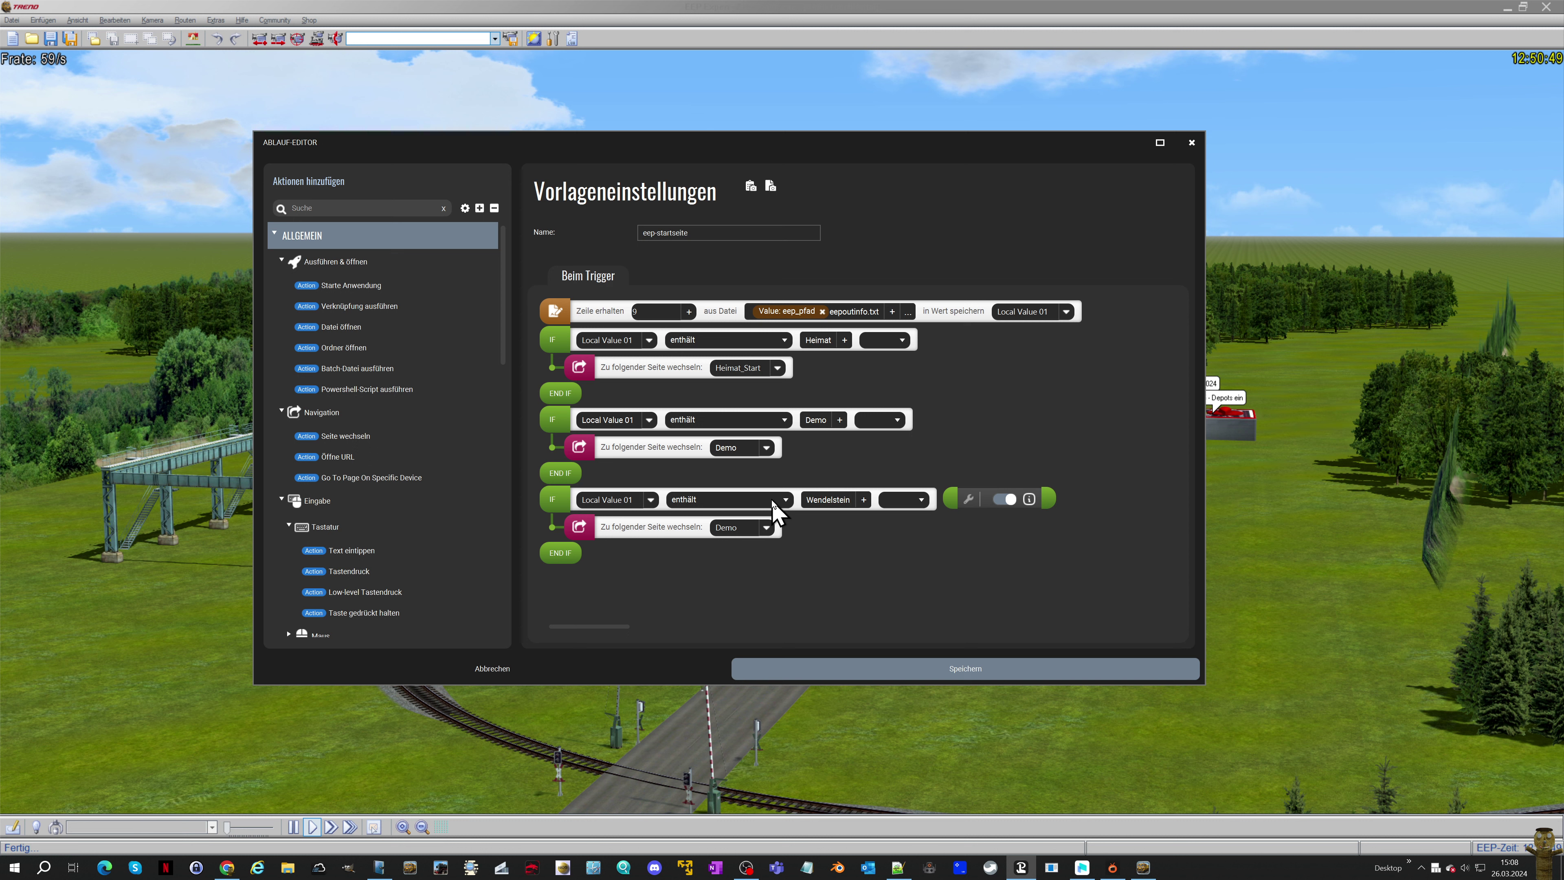
{"action": "left_click", "coordinate": [768, 528]}
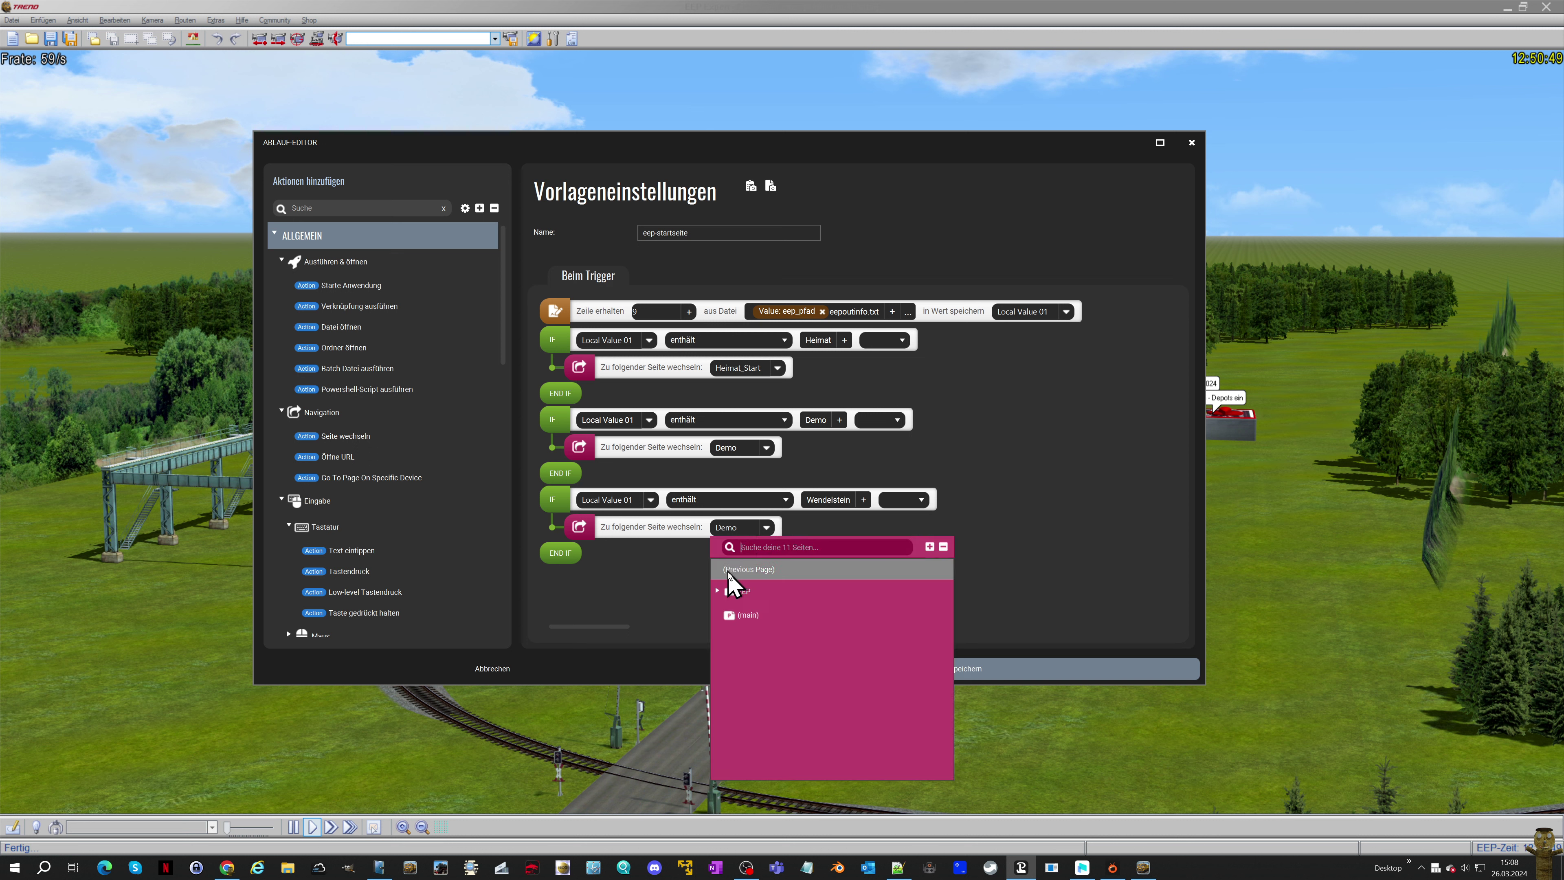
{"action": "left_click", "coordinate": [720, 592]}
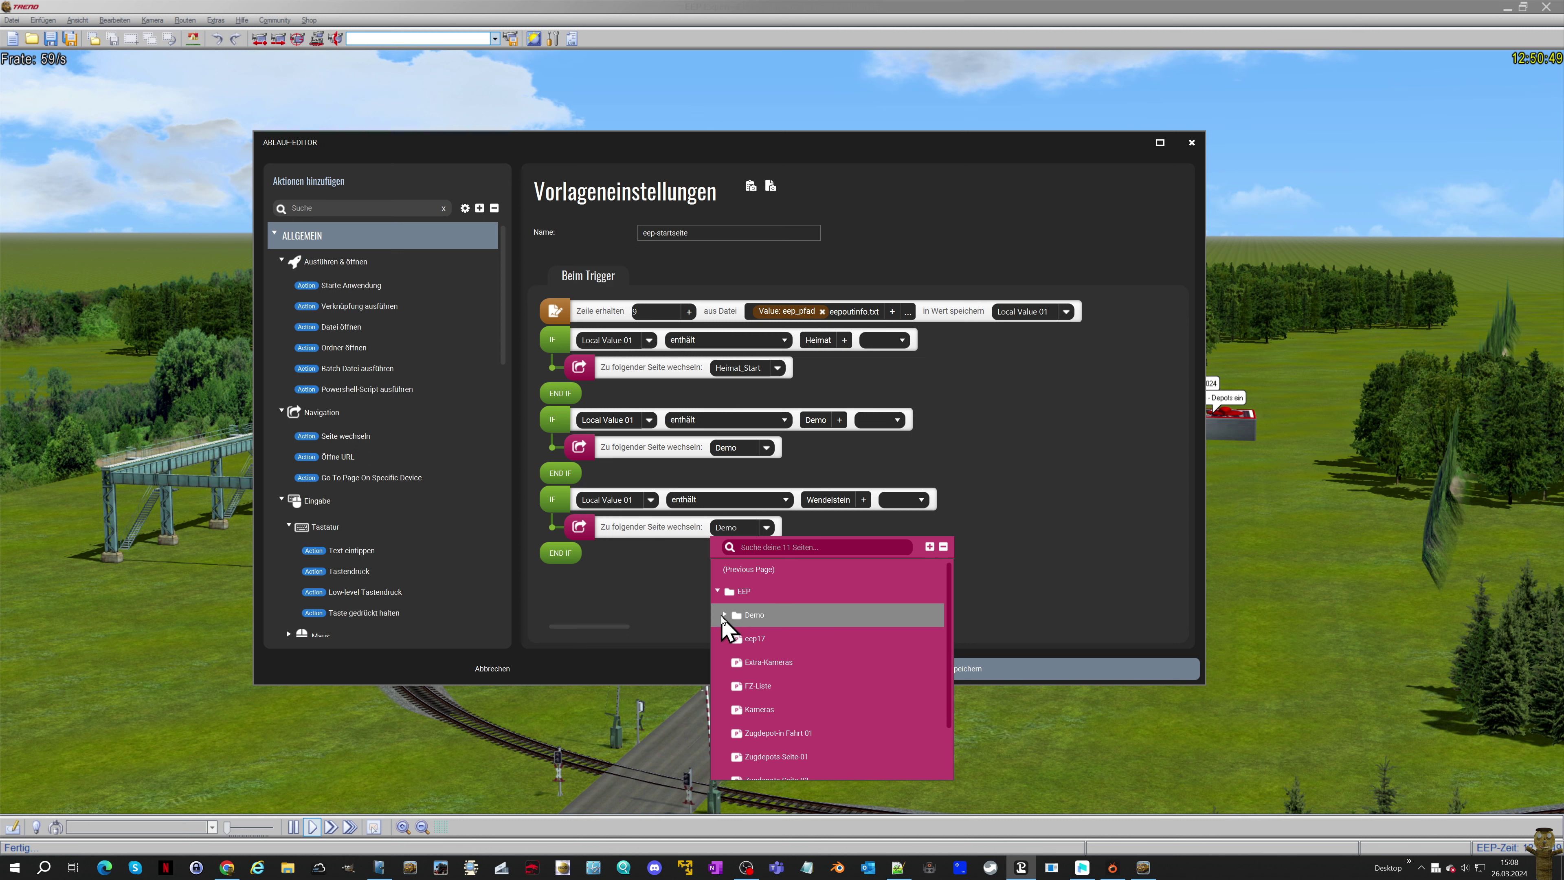
{"action": "left_click", "coordinate": [699, 593]}
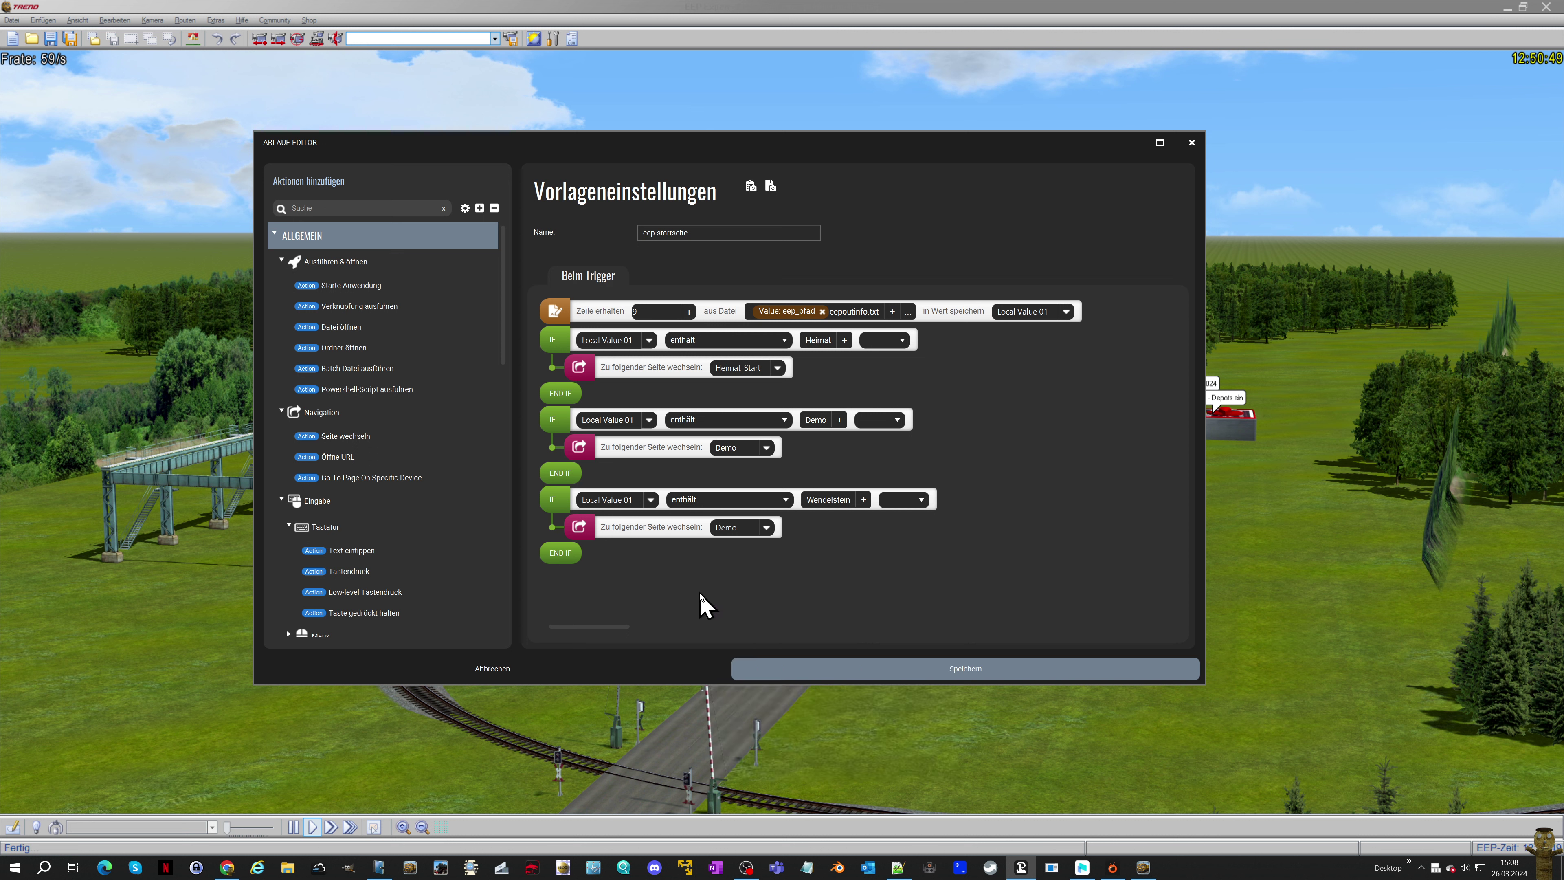
Save the eep-startseite template and add a page folder named Wendelstein at root level
{"action": "left_click", "coordinate": [837, 677]}
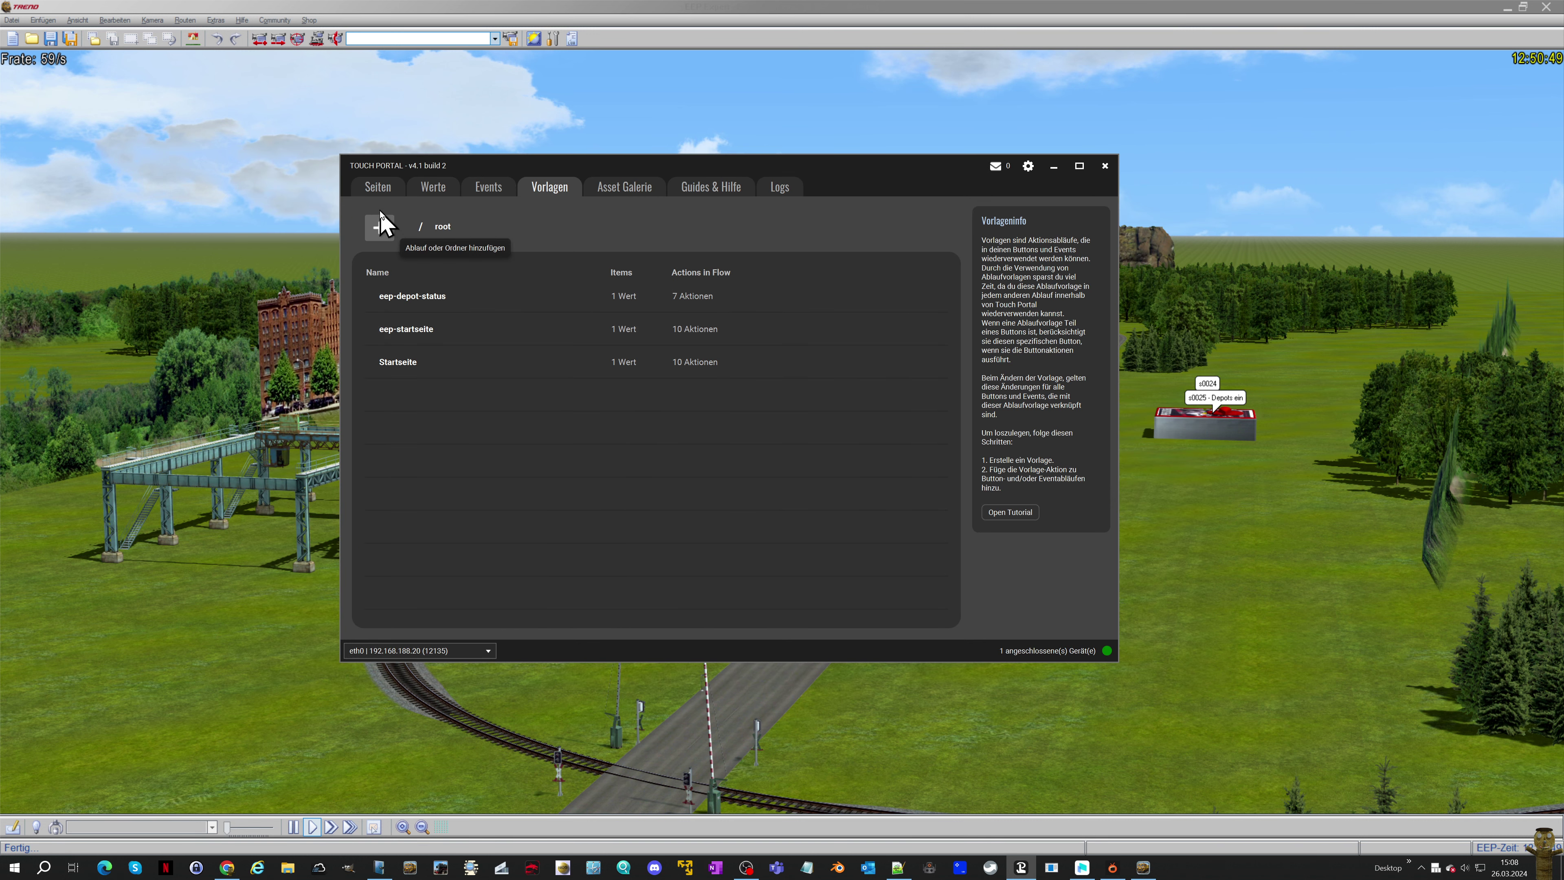
{"action": "left_click", "coordinate": [378, 188]}
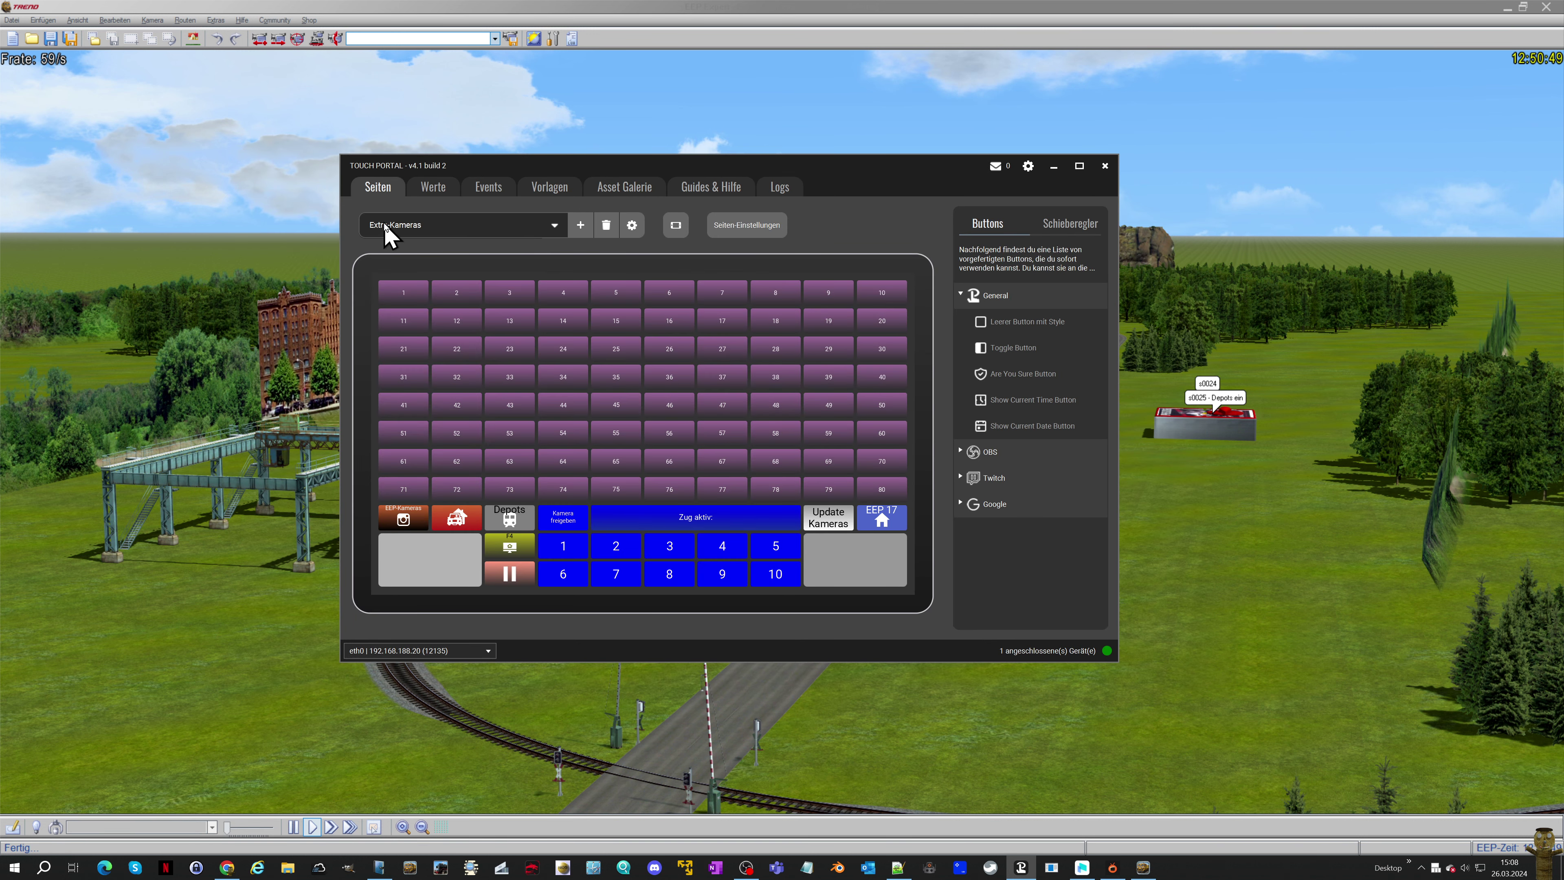
{"action": "left_click", "coordinate": [582, 228]}
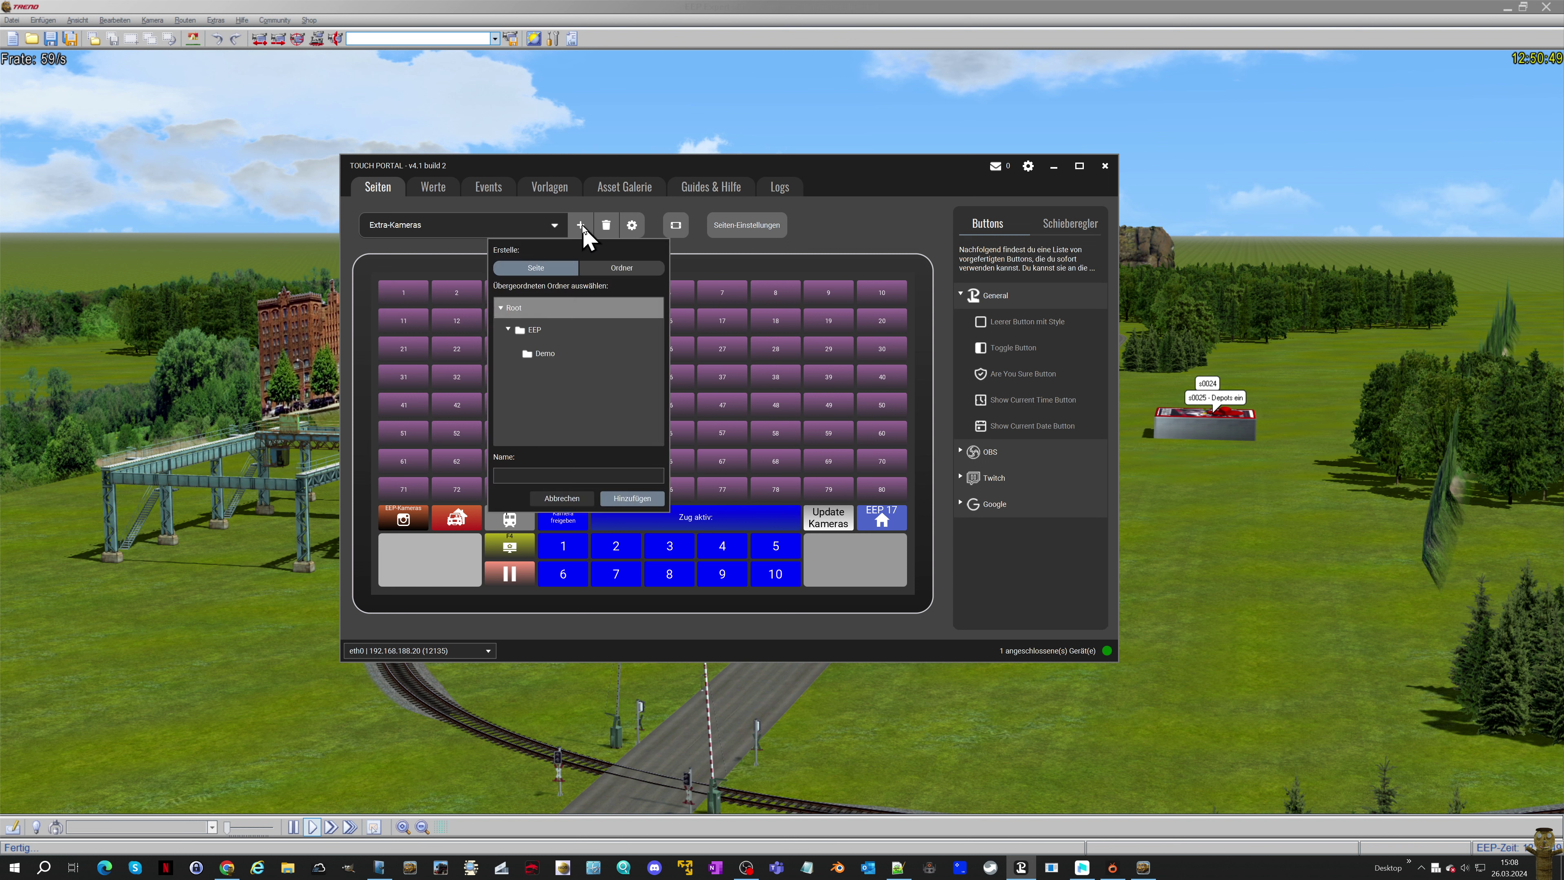
{"action": "left_click", "coordinate": [597, 268]}
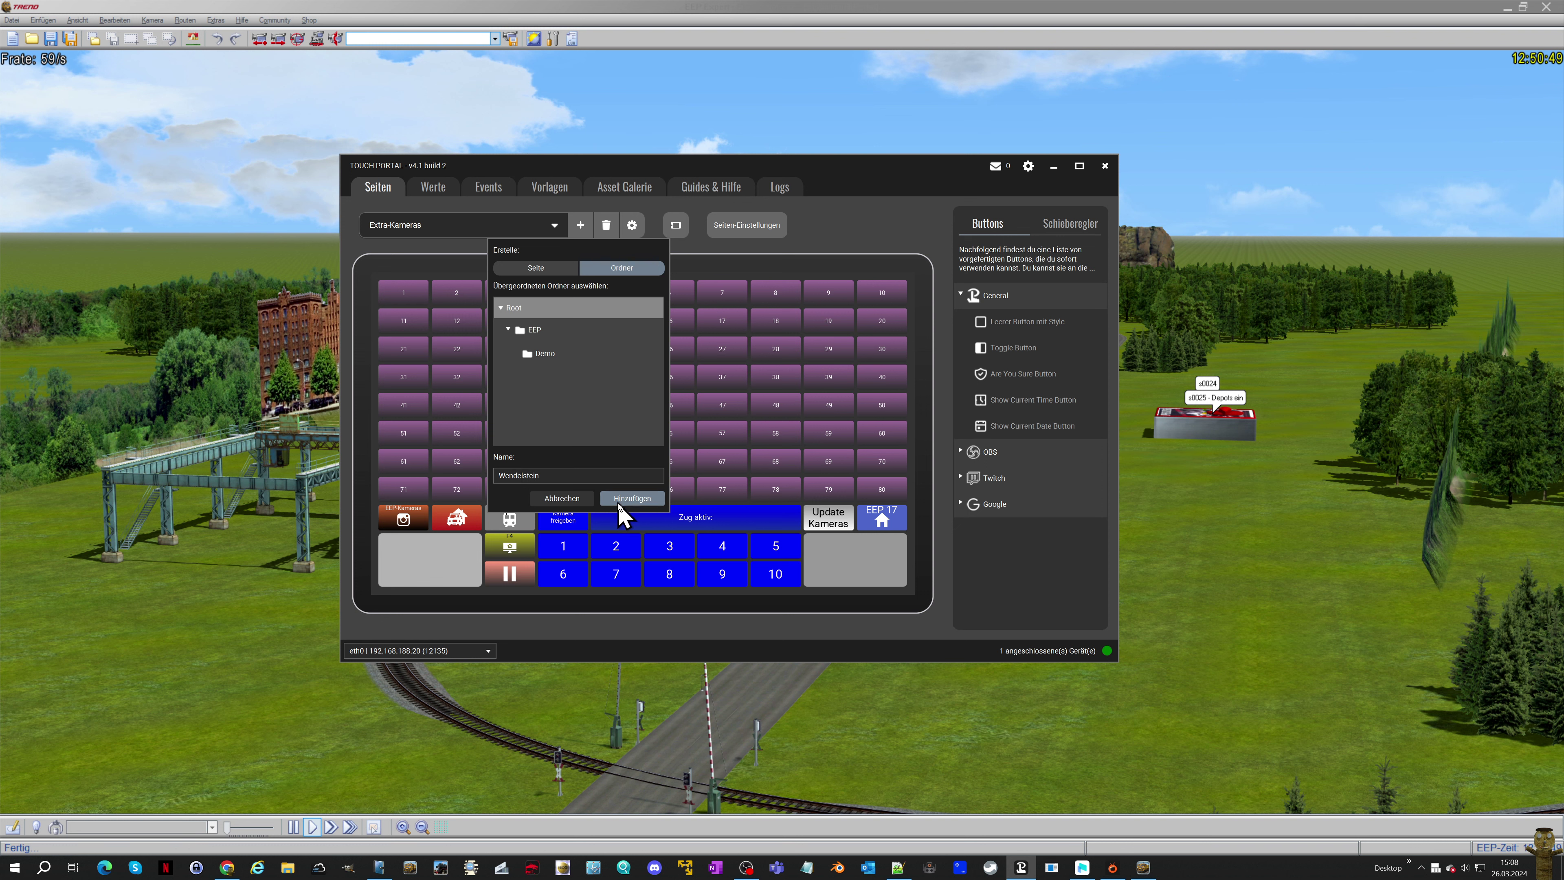
{"action": "left_click", "coordinate": [629, 498]}
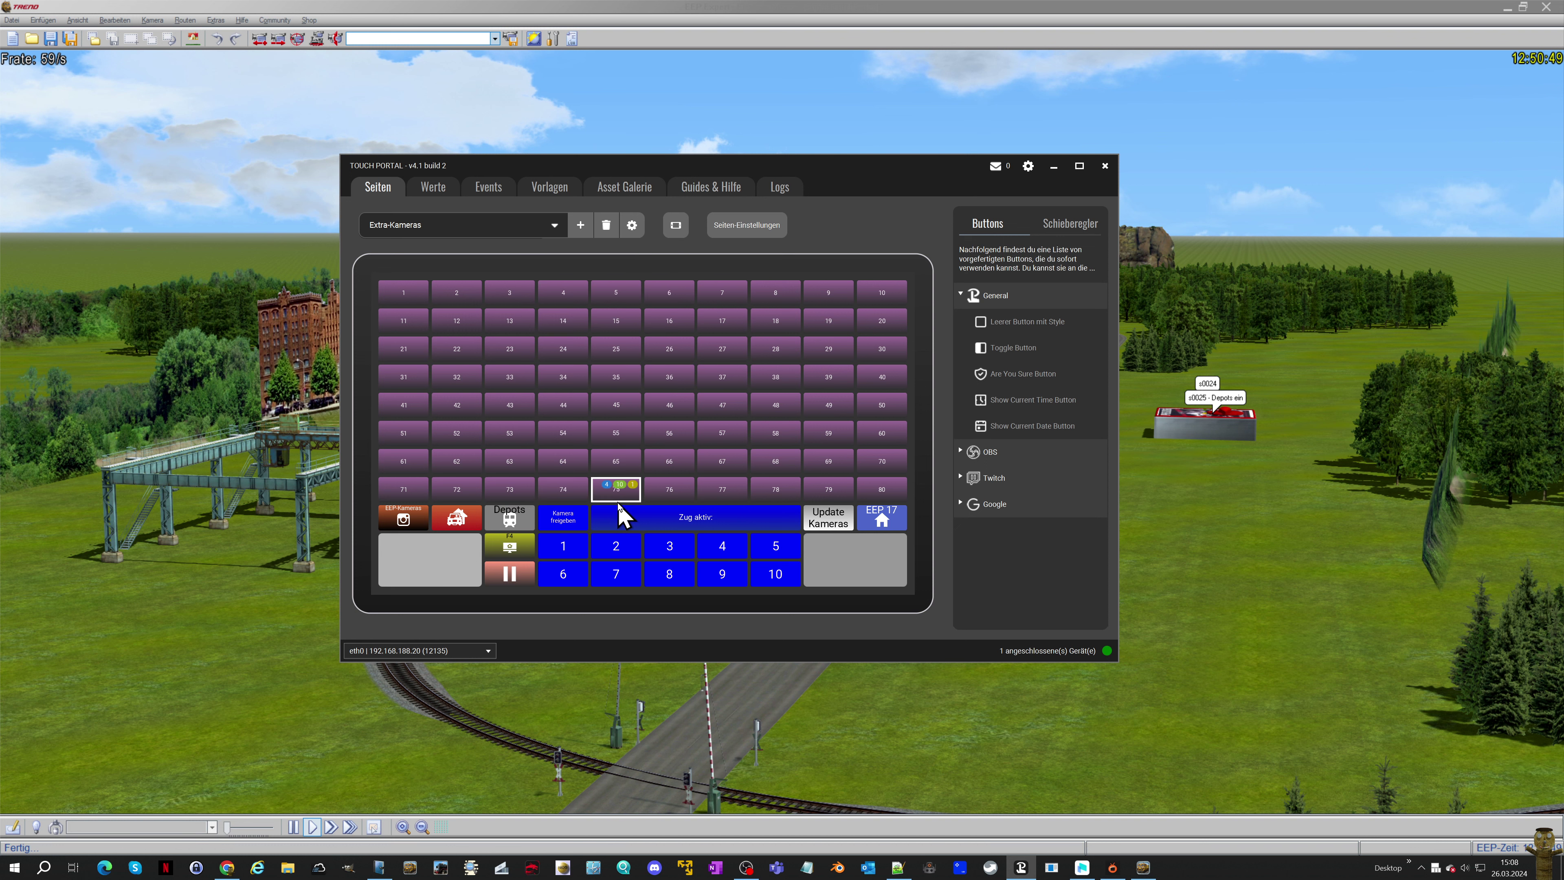
Open the Demo page in the EEP > Demo folder and duplicate it under the name Wendelstein
{"action": "left_click", "coordinate": [438, 226]}
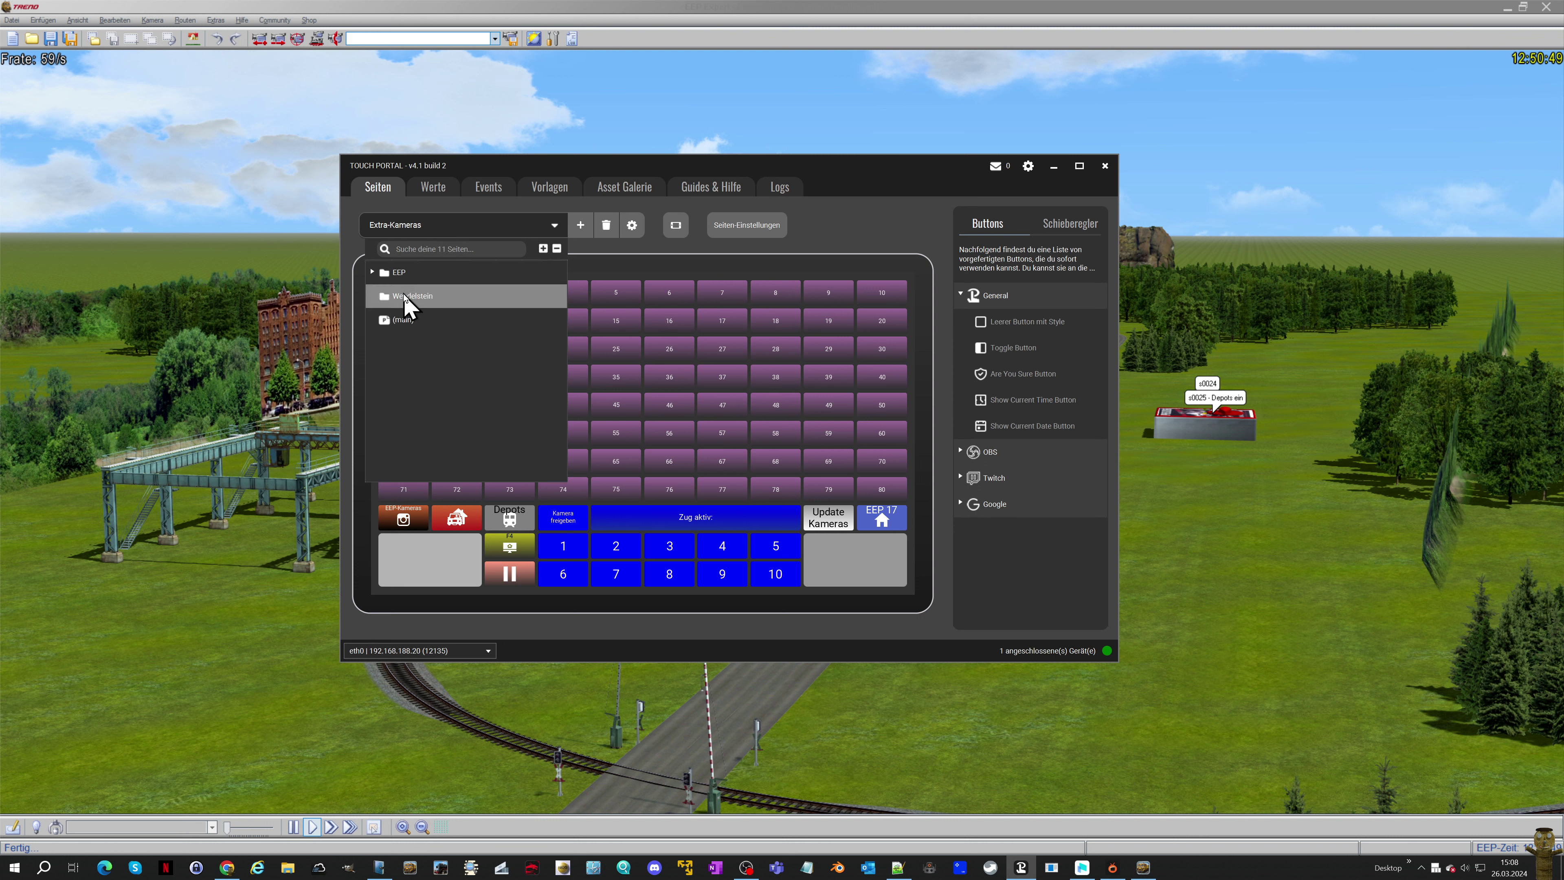
{"action": "left_click", "coordinate": [372, 272]}
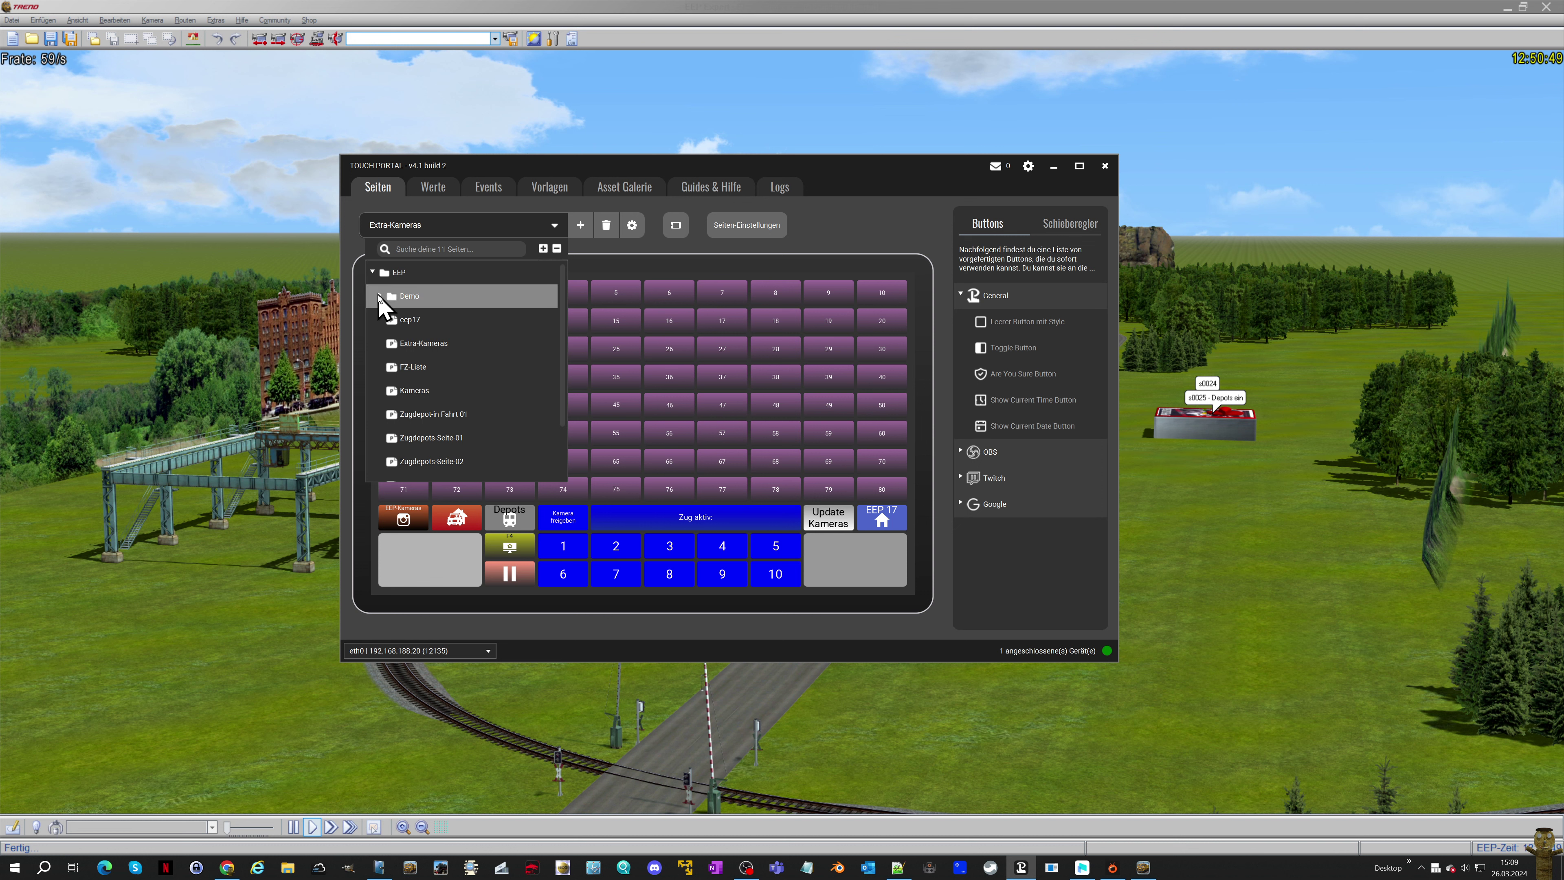
{"action": "left_click", "coordinate": [379, 296]}
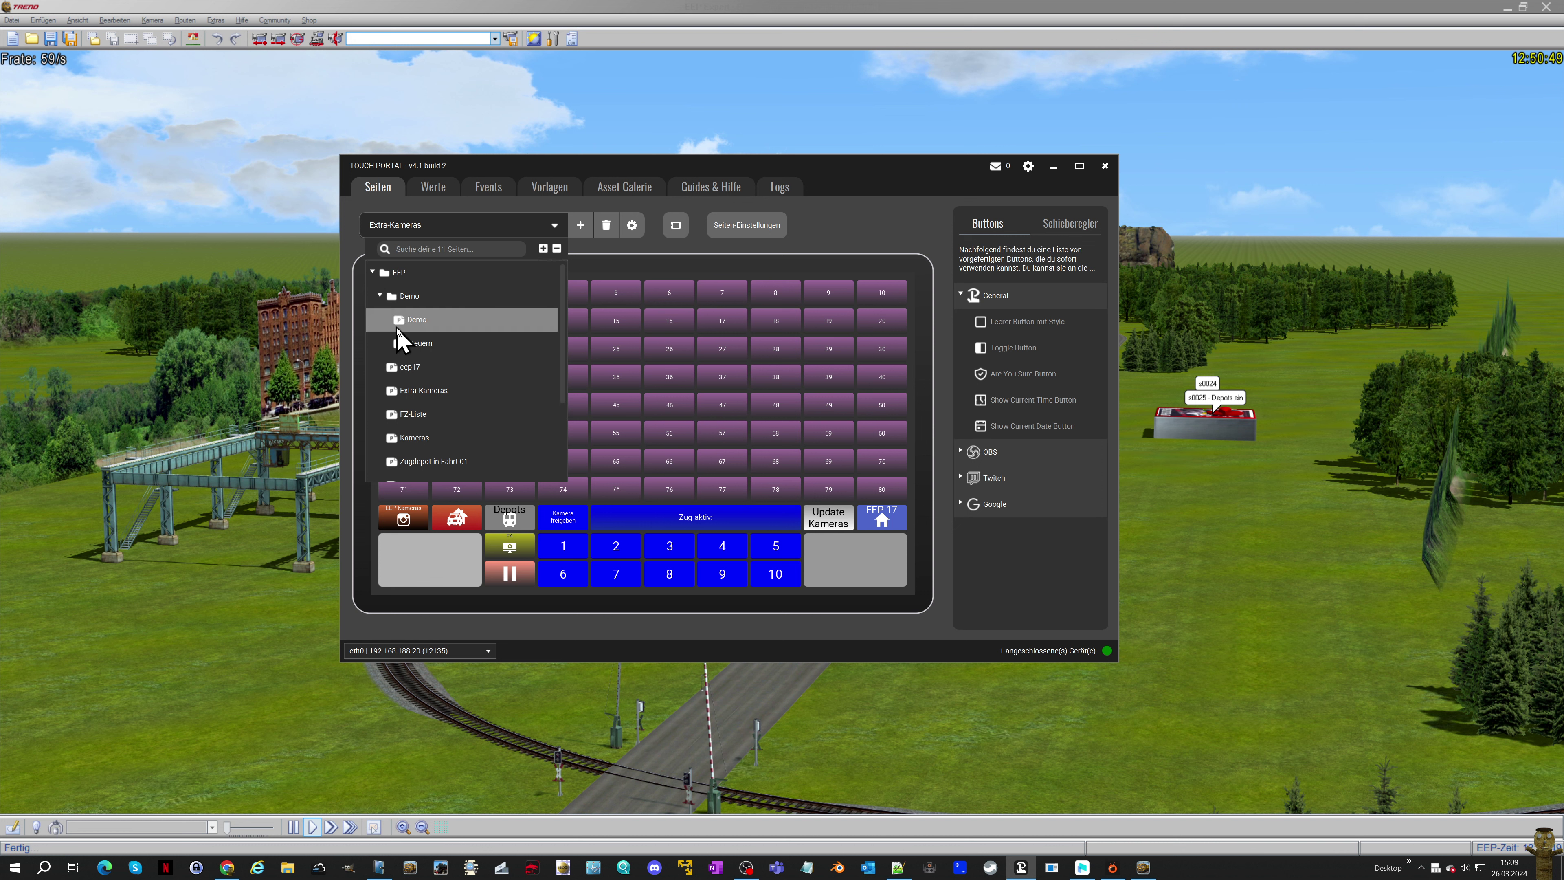
{"action": "left_click", "coordinate": [421, 321]}
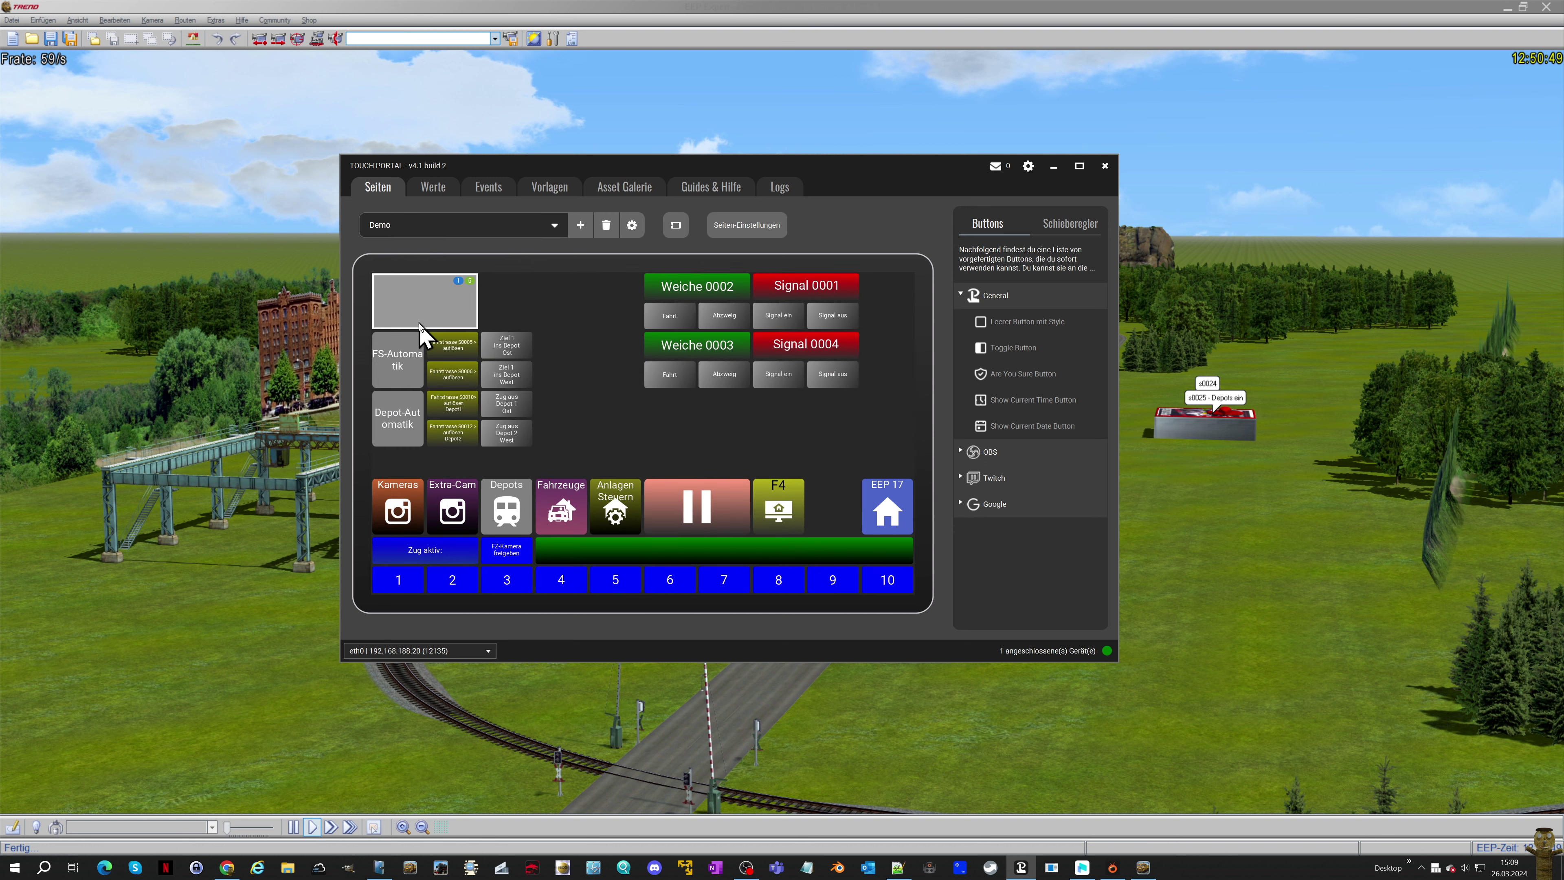
{"action": "left_click", "coordinate": [634, 227]}
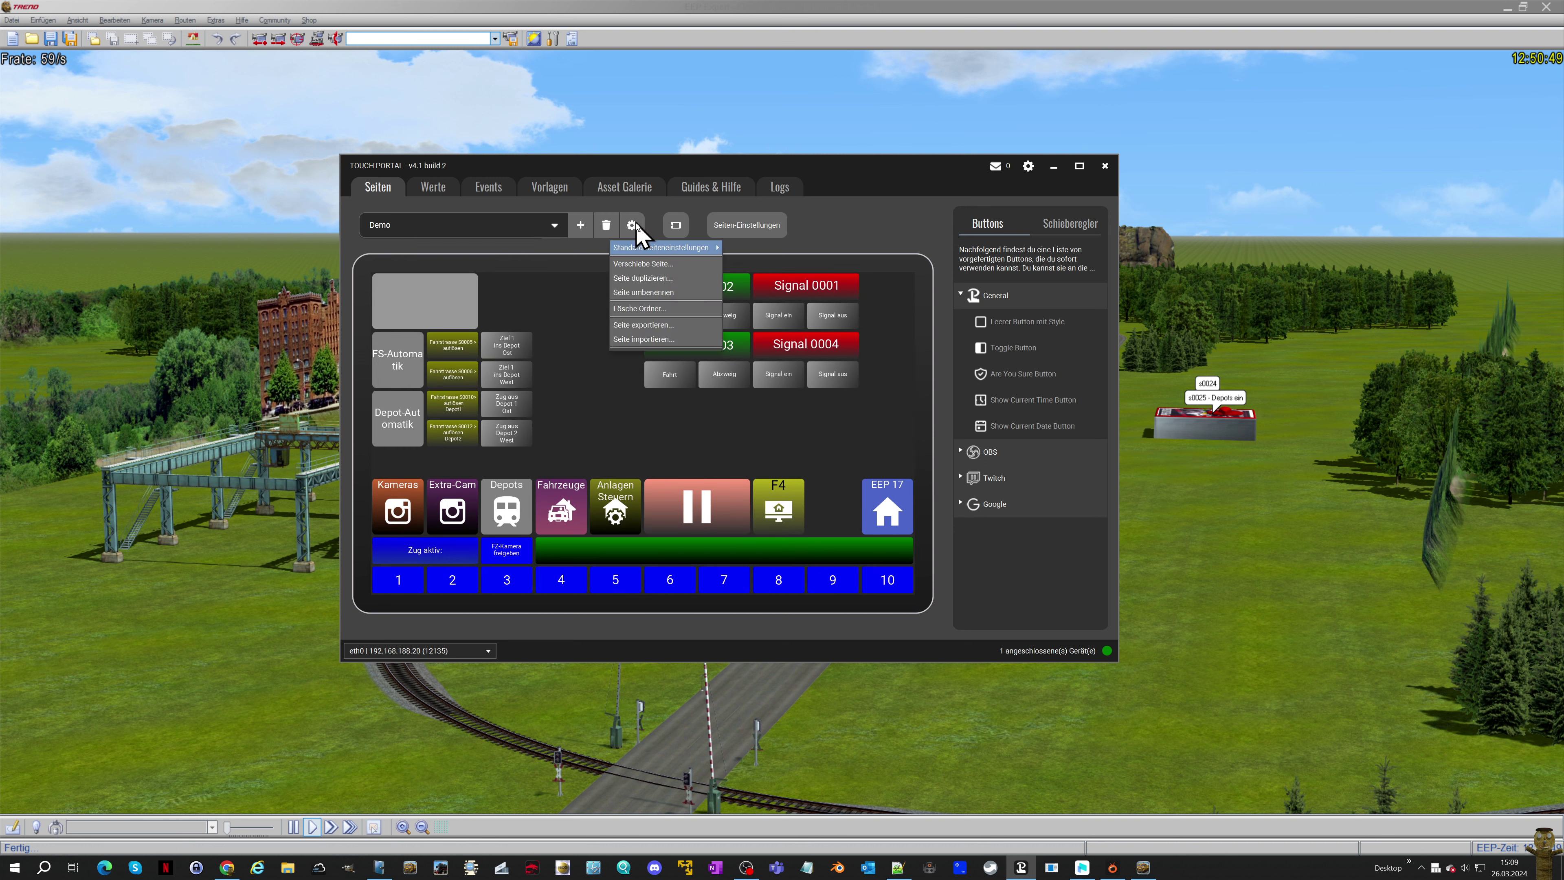
{"action": "left_click", "coordinate": [645, 279]}
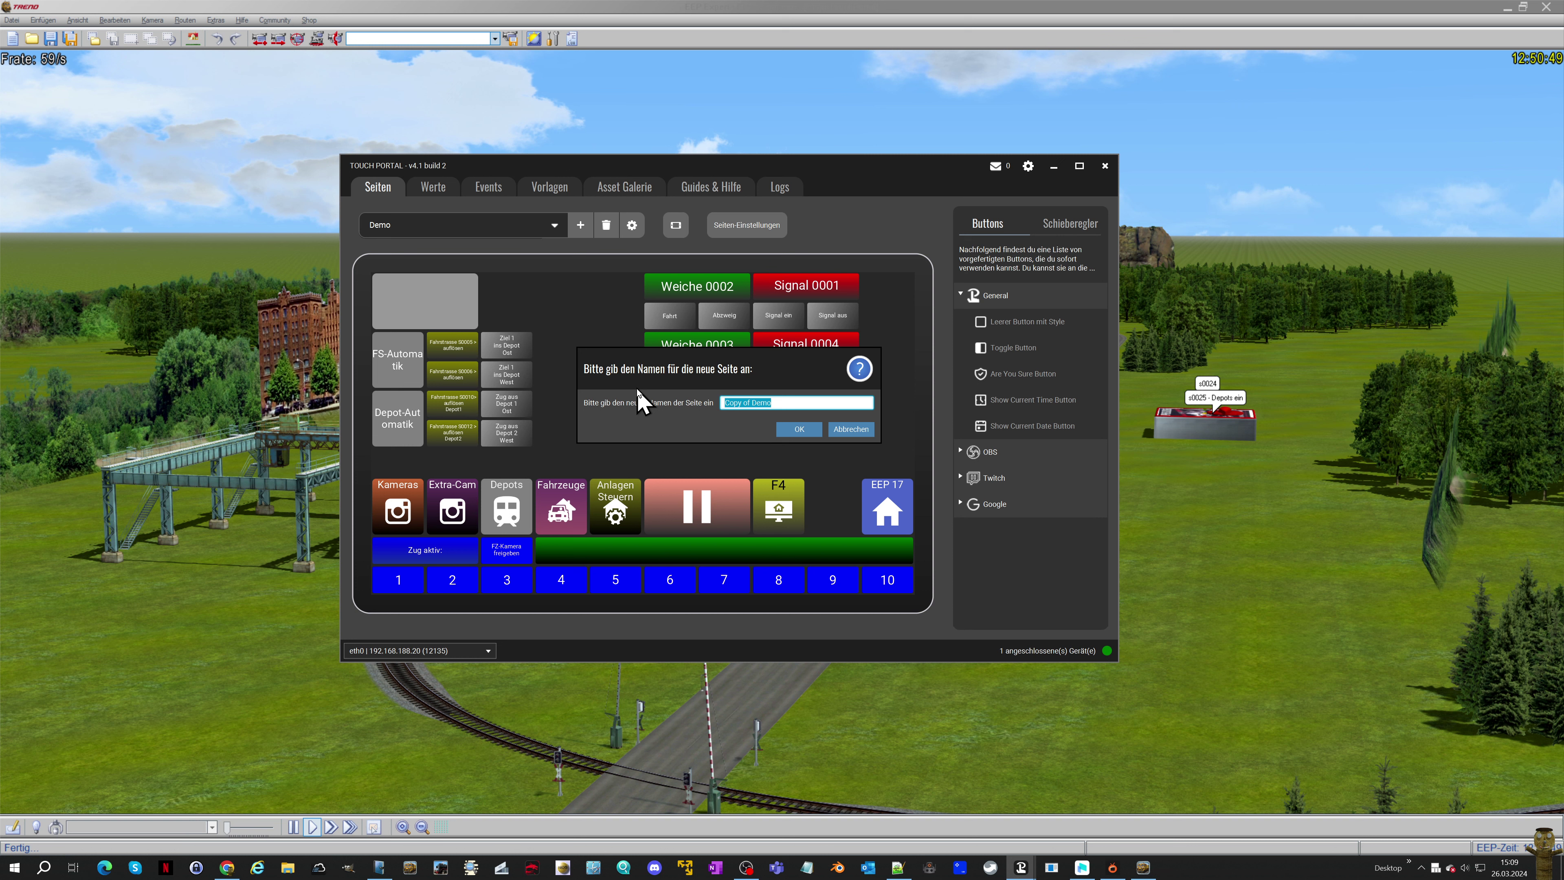
{"action": "type", "text": "Wendelstein"}
{"action": "left_click", "coordinate": [789, 431]}
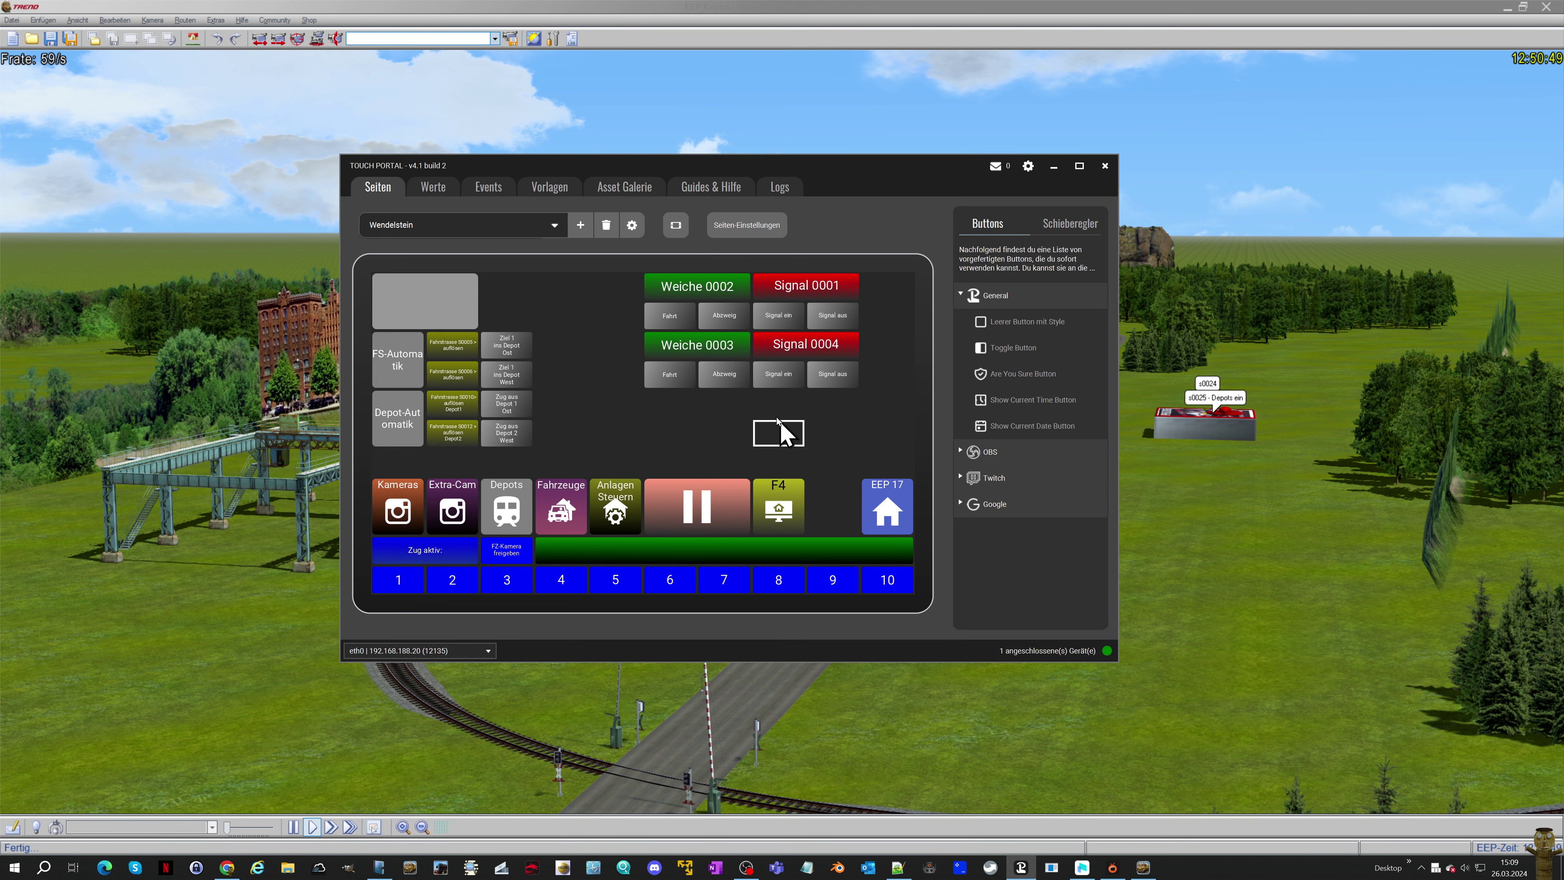
Examine the Demo and Wendelstein folders inside EEP and open the Wendelstein page from its folder
{"action": "left_click", "coordinate": [511, 224]}
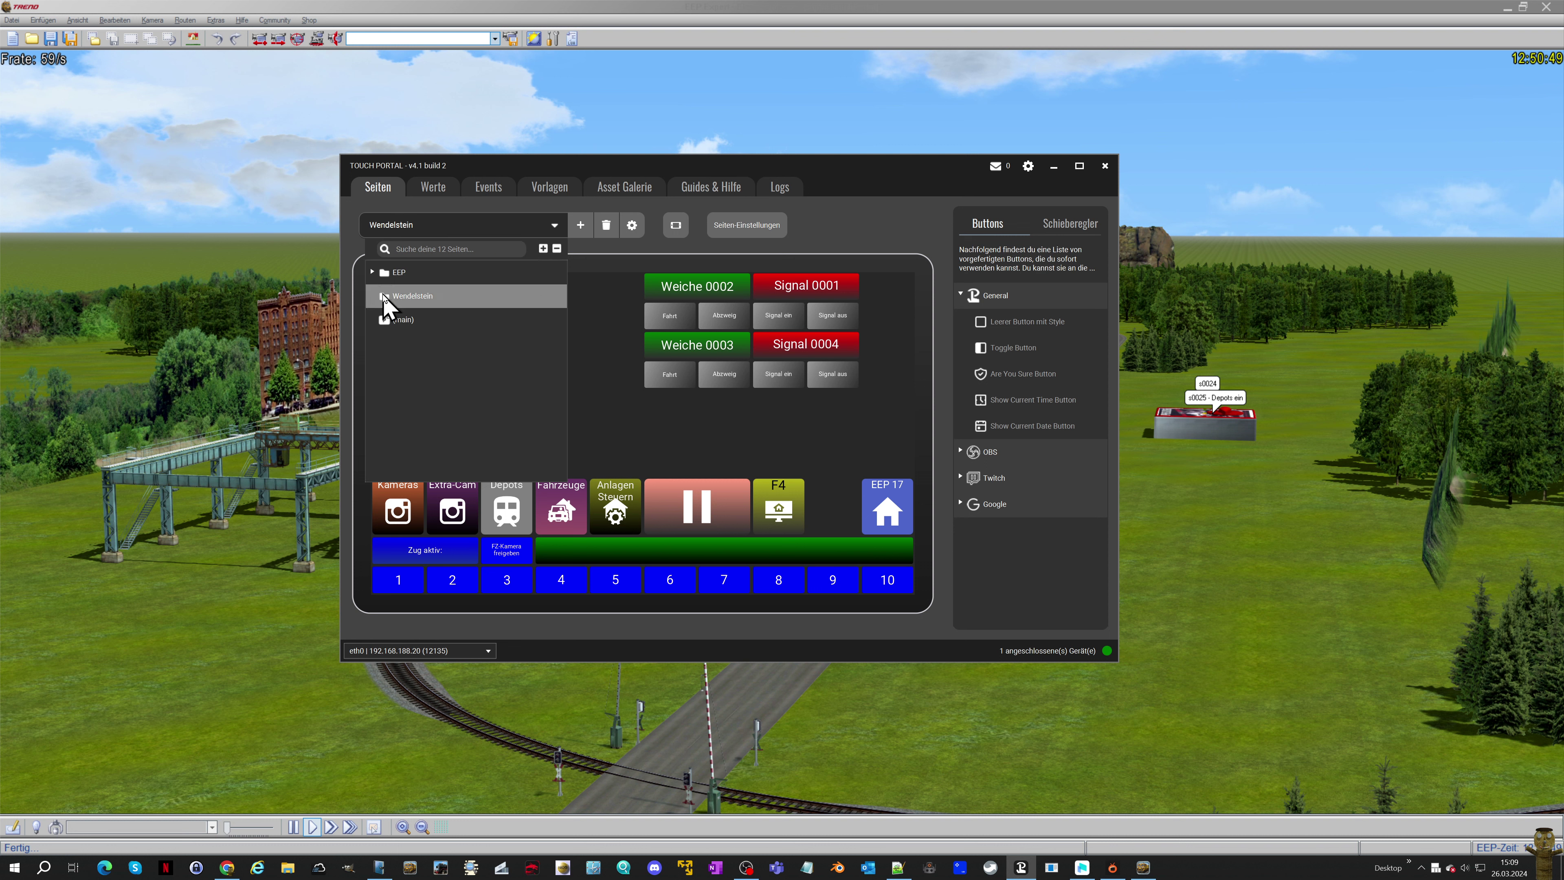
{"action": "left_click", "coordinate": [373, 273]}
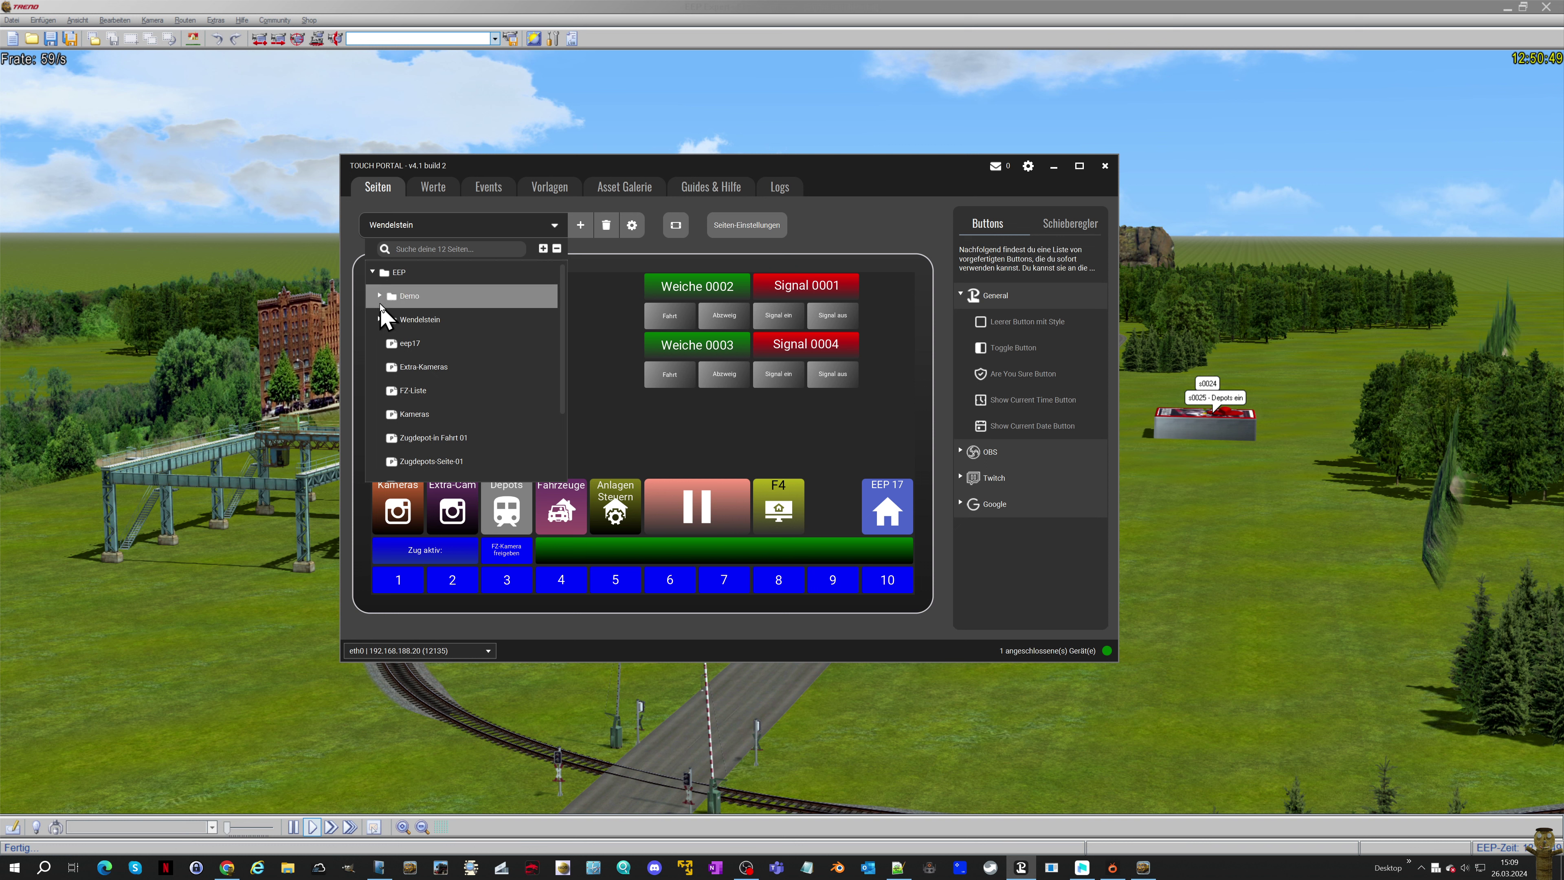
{"action": "left_click", "coordinate": [380, 297]}
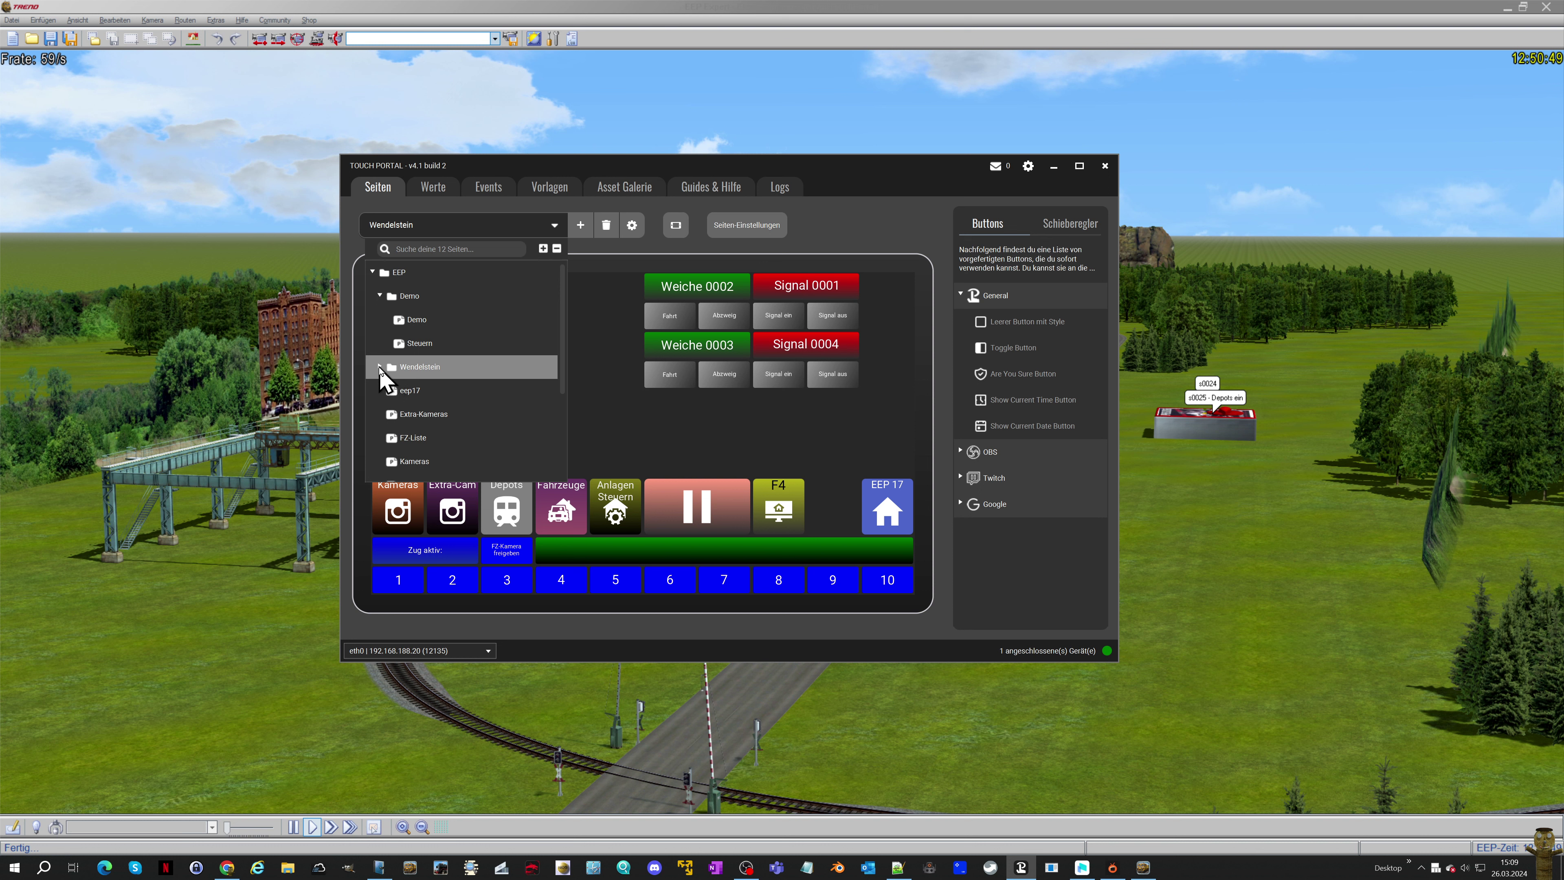
{"action": "left_click", "coordinate": [380, 368]}
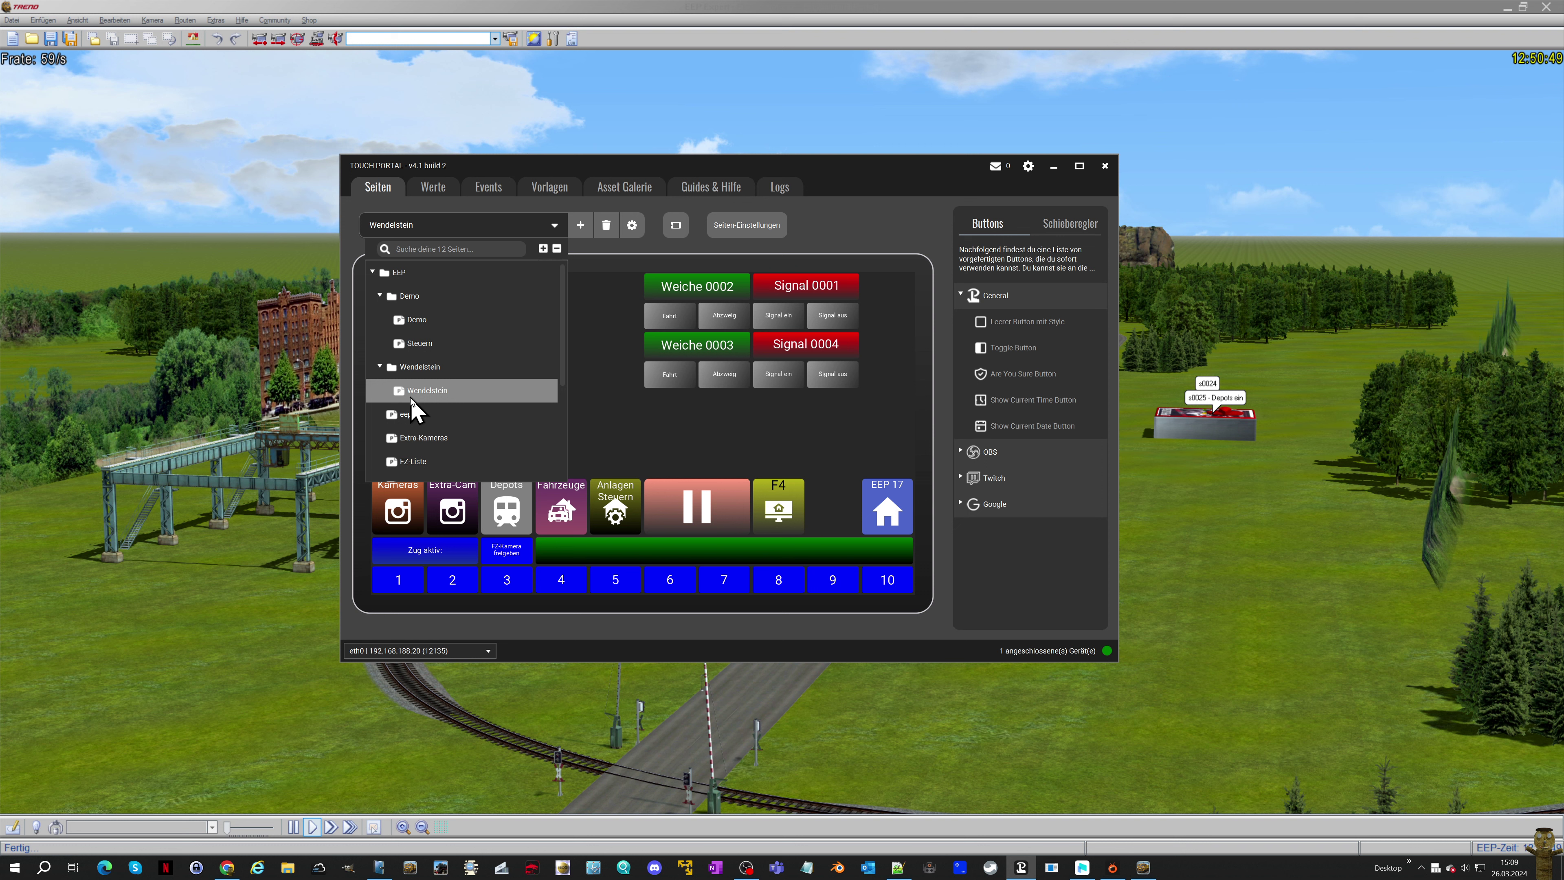
{"action": "left_click", "coordinate": [380, 296]}
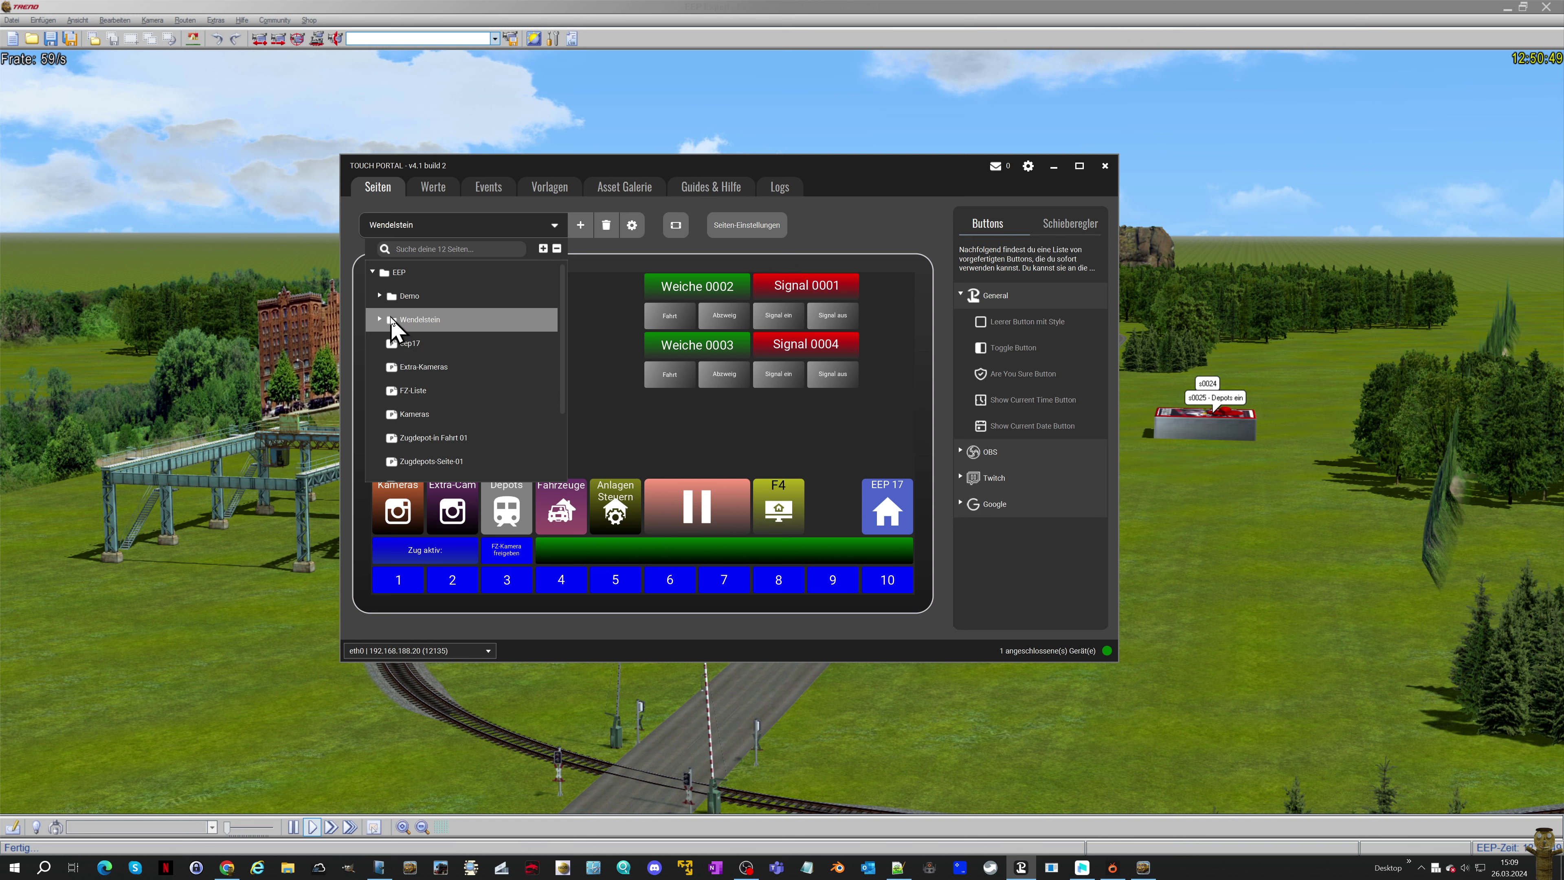
{"action": "left_click", "coordinate": [381, 321]}
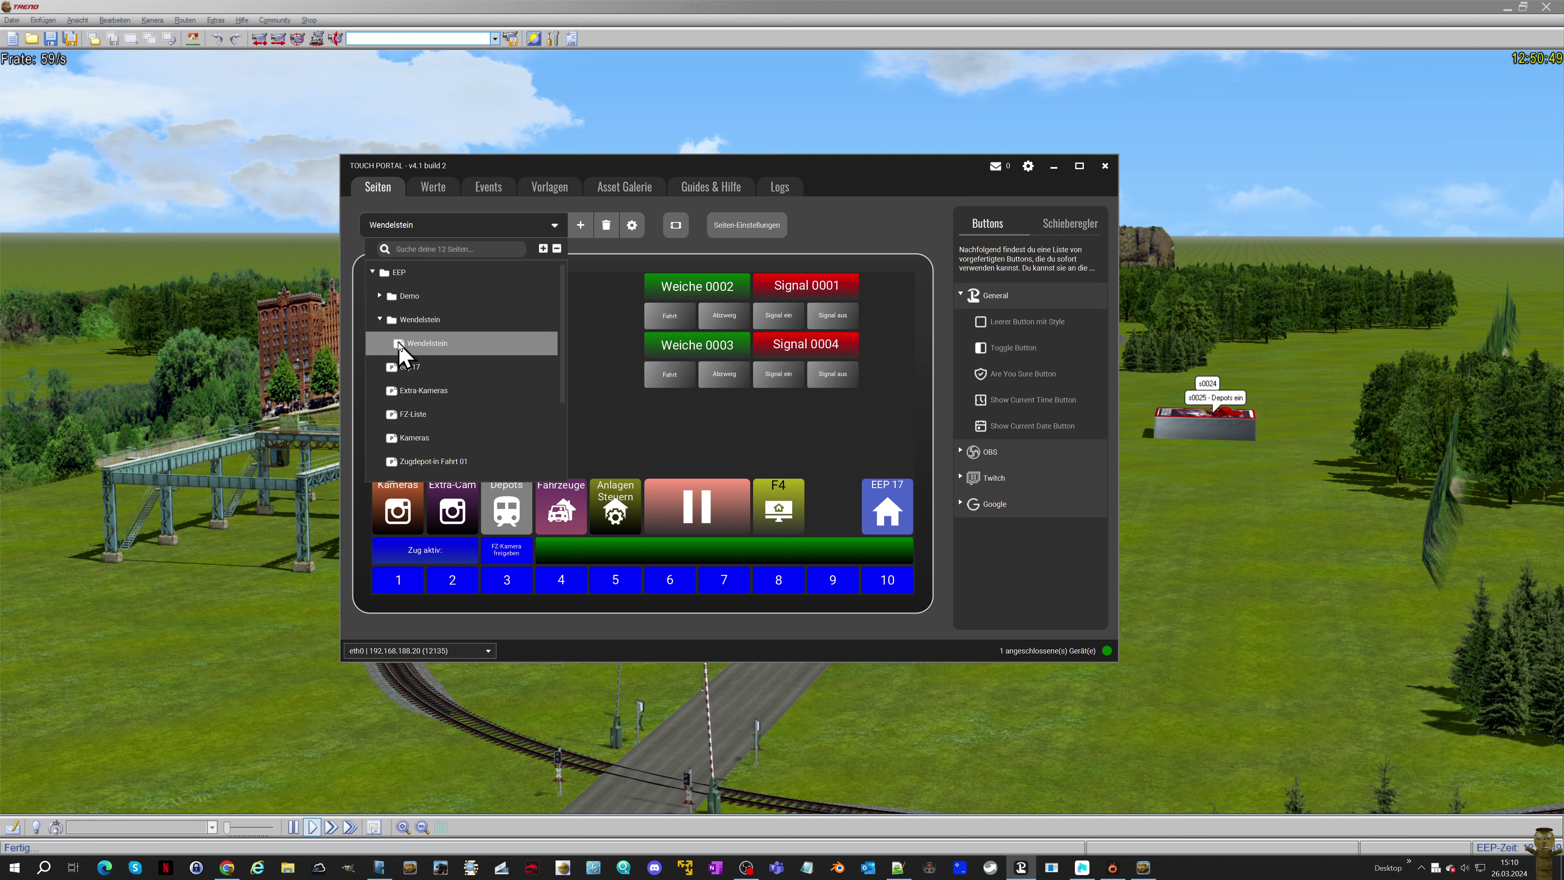
{"action": "left_click", "coordinate": [399, 346]}
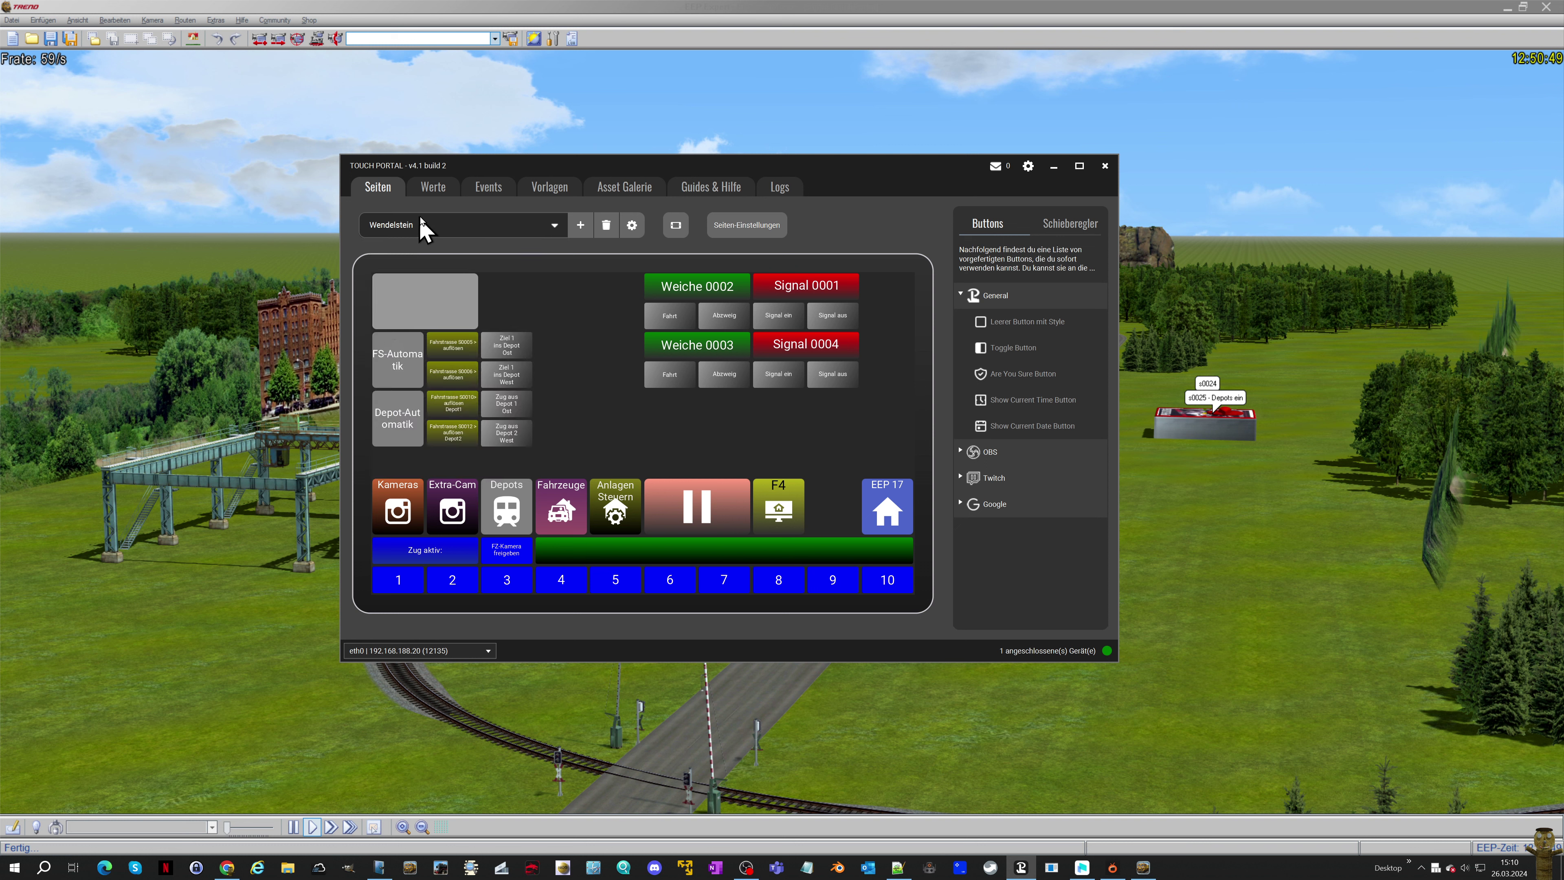
In the eep-startseite template, set the last IF block's target page to Wendelstein from the EEP > Wendelstein folder and save the template
{"action": "left_click", "coordinate": [550, 190]}
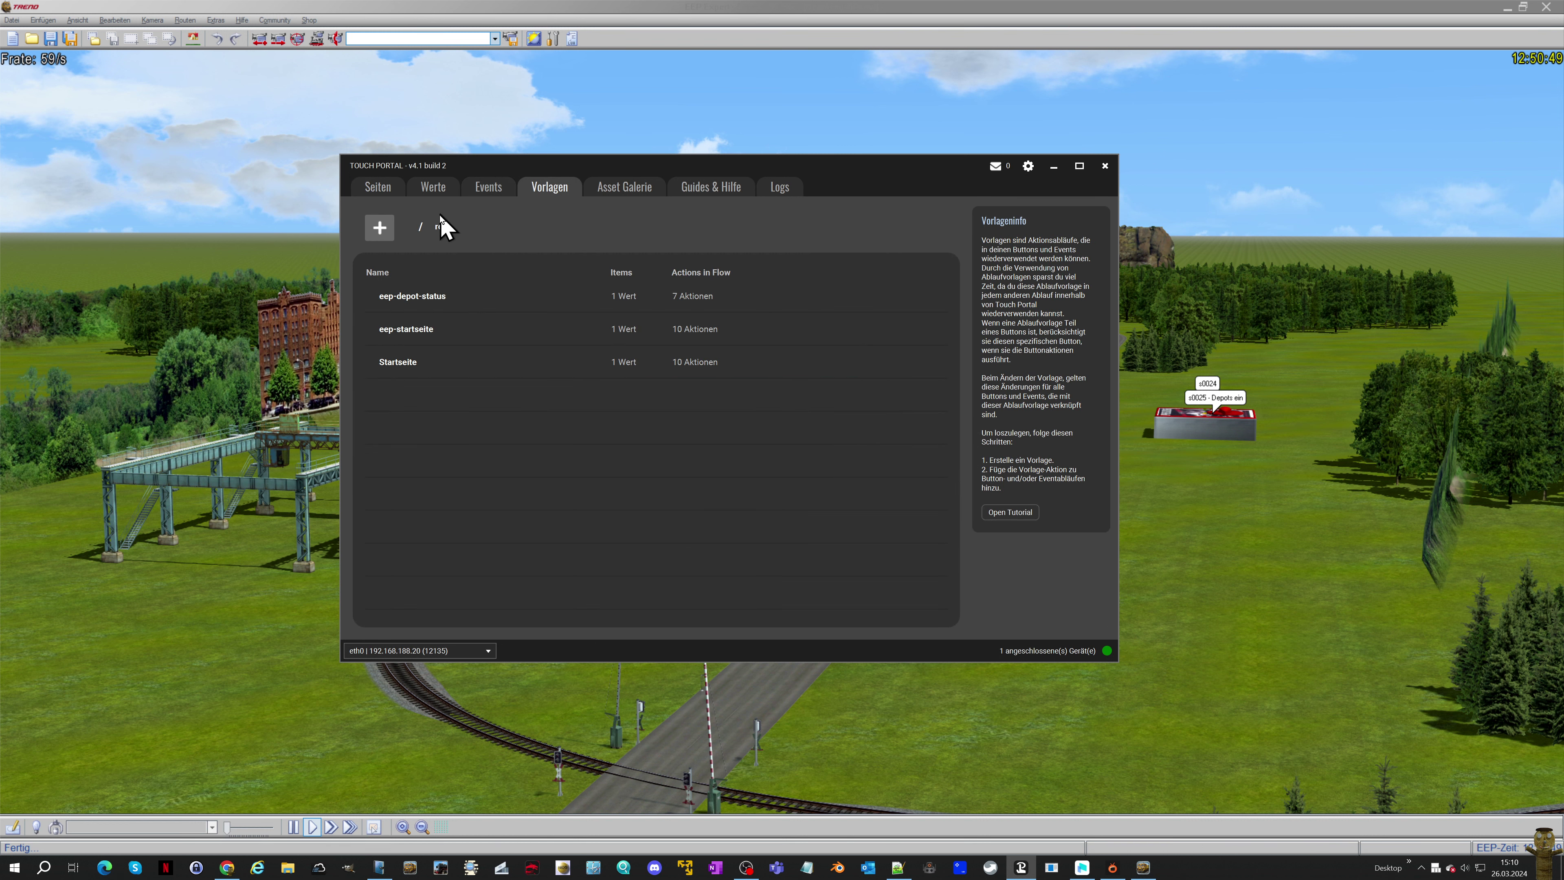
{"action": "double_click", "coordinate": [422, 333]}
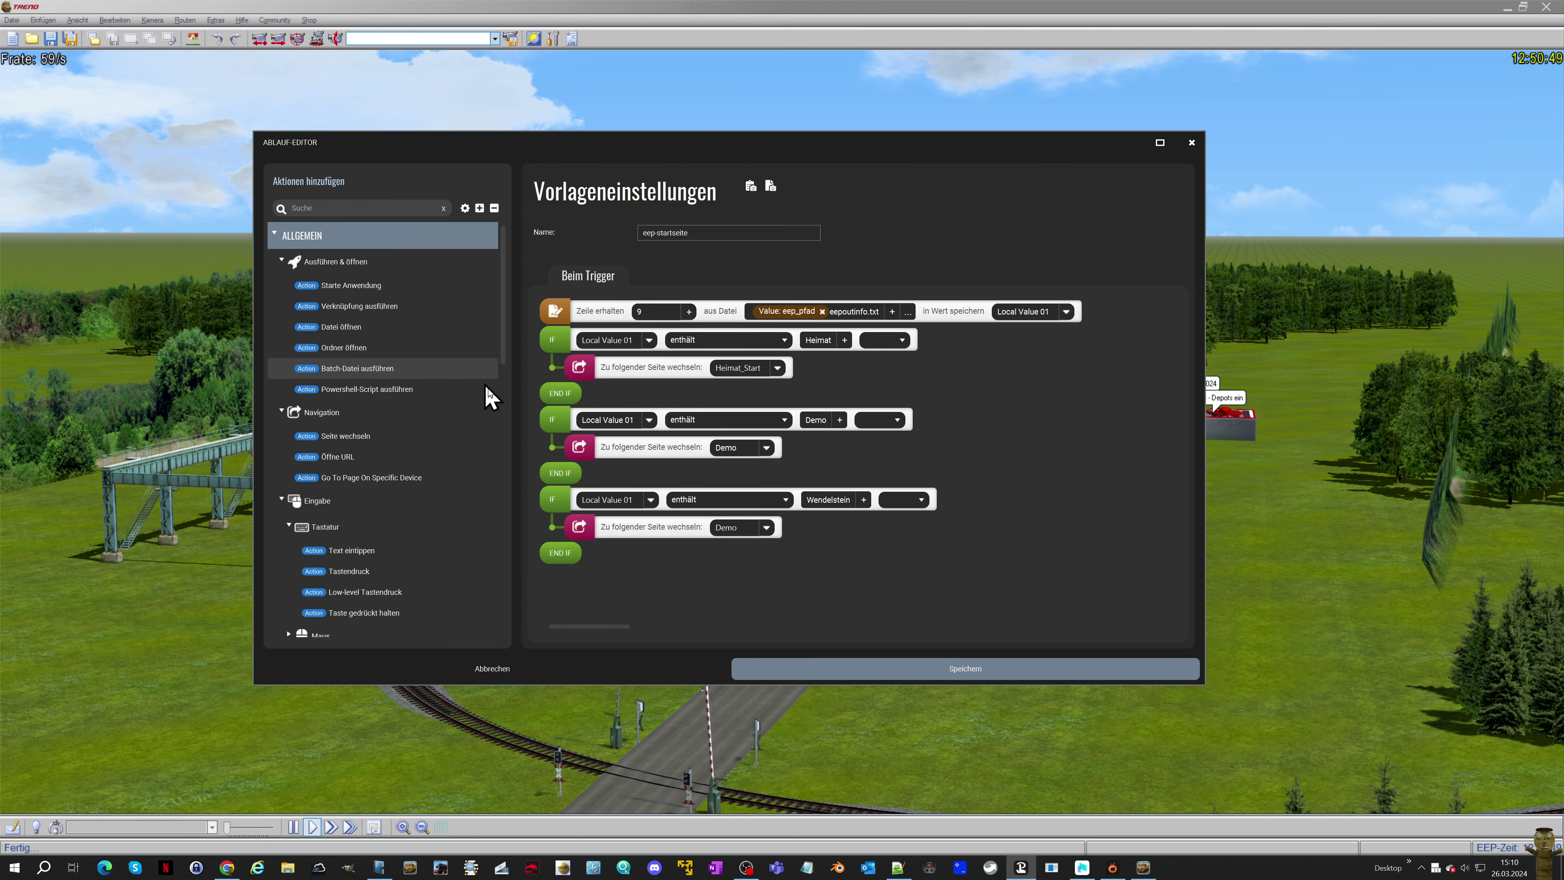
{"action": "mouse_move", "coordinate": [688, 536]}
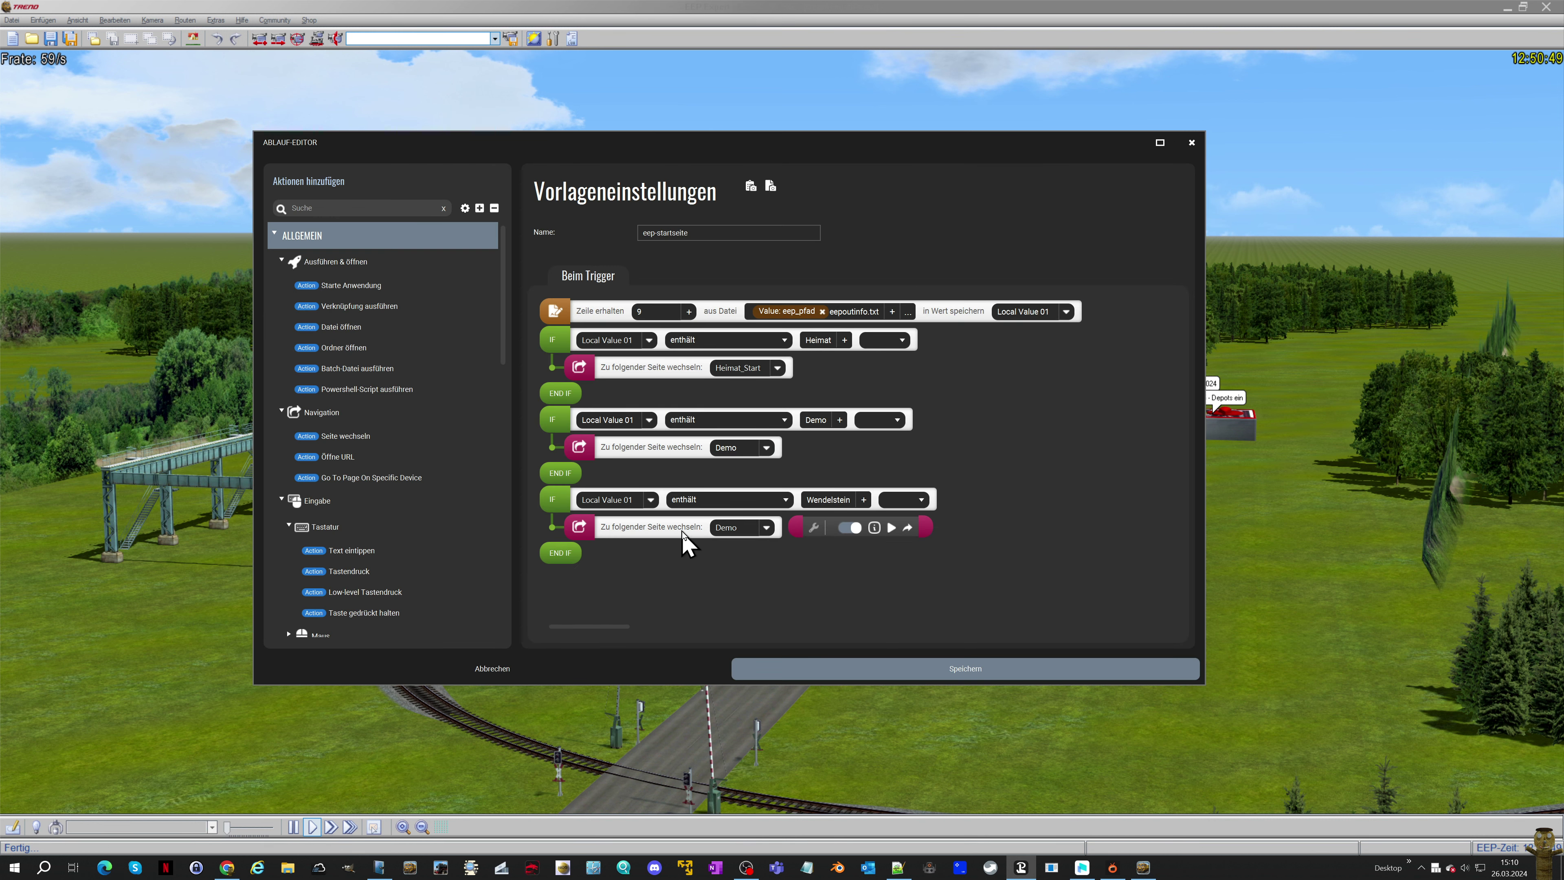
{"action": "left_click", "coordinate": [765, 528]}
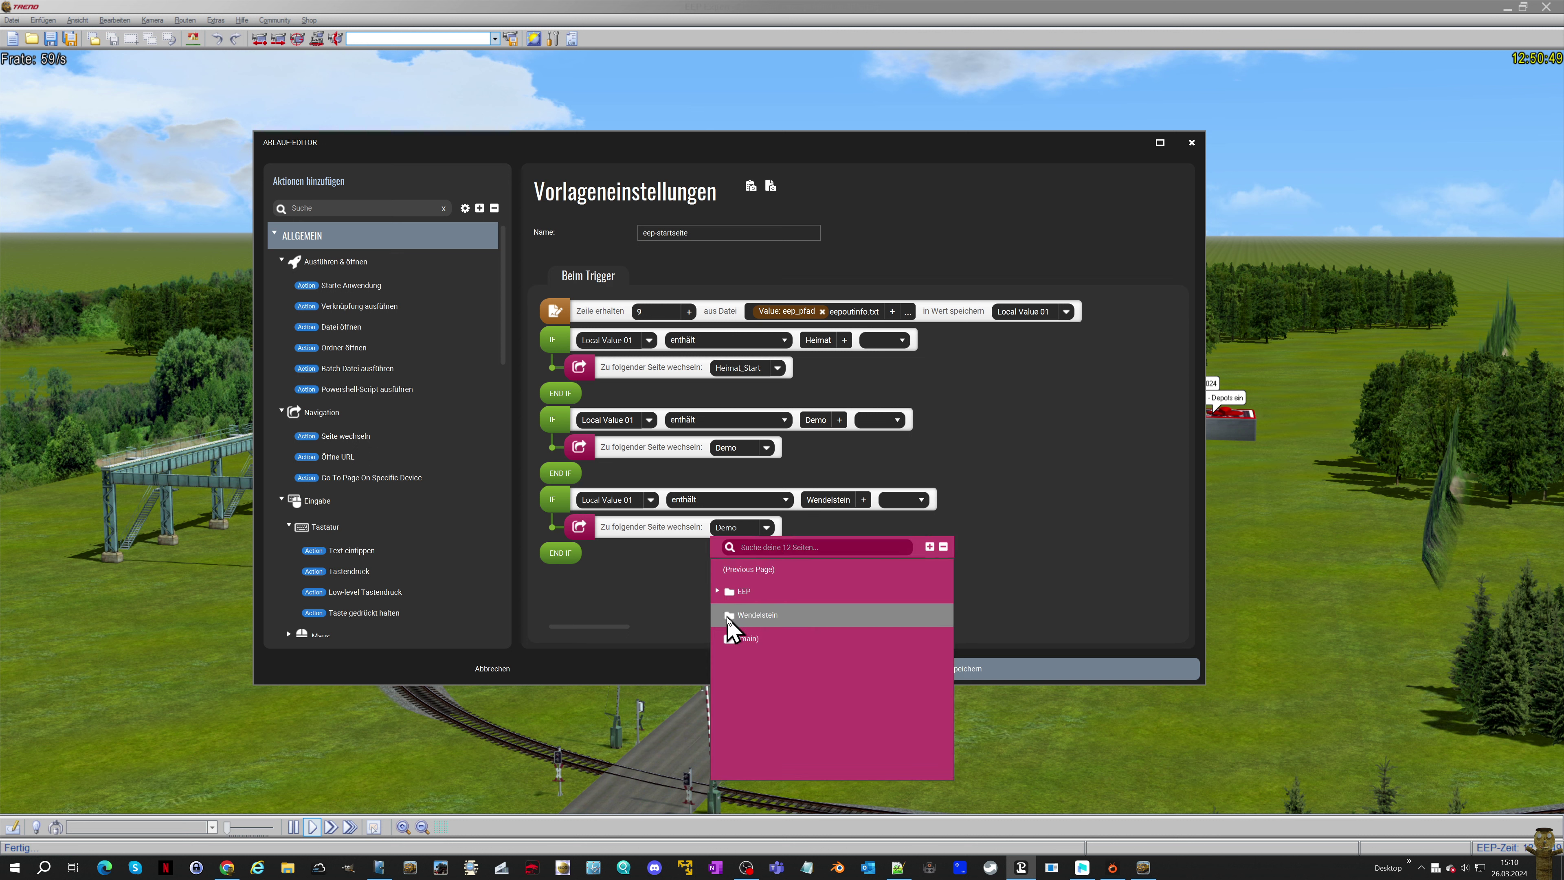
{"action": "left_click", "coordinate": [714, 592]}
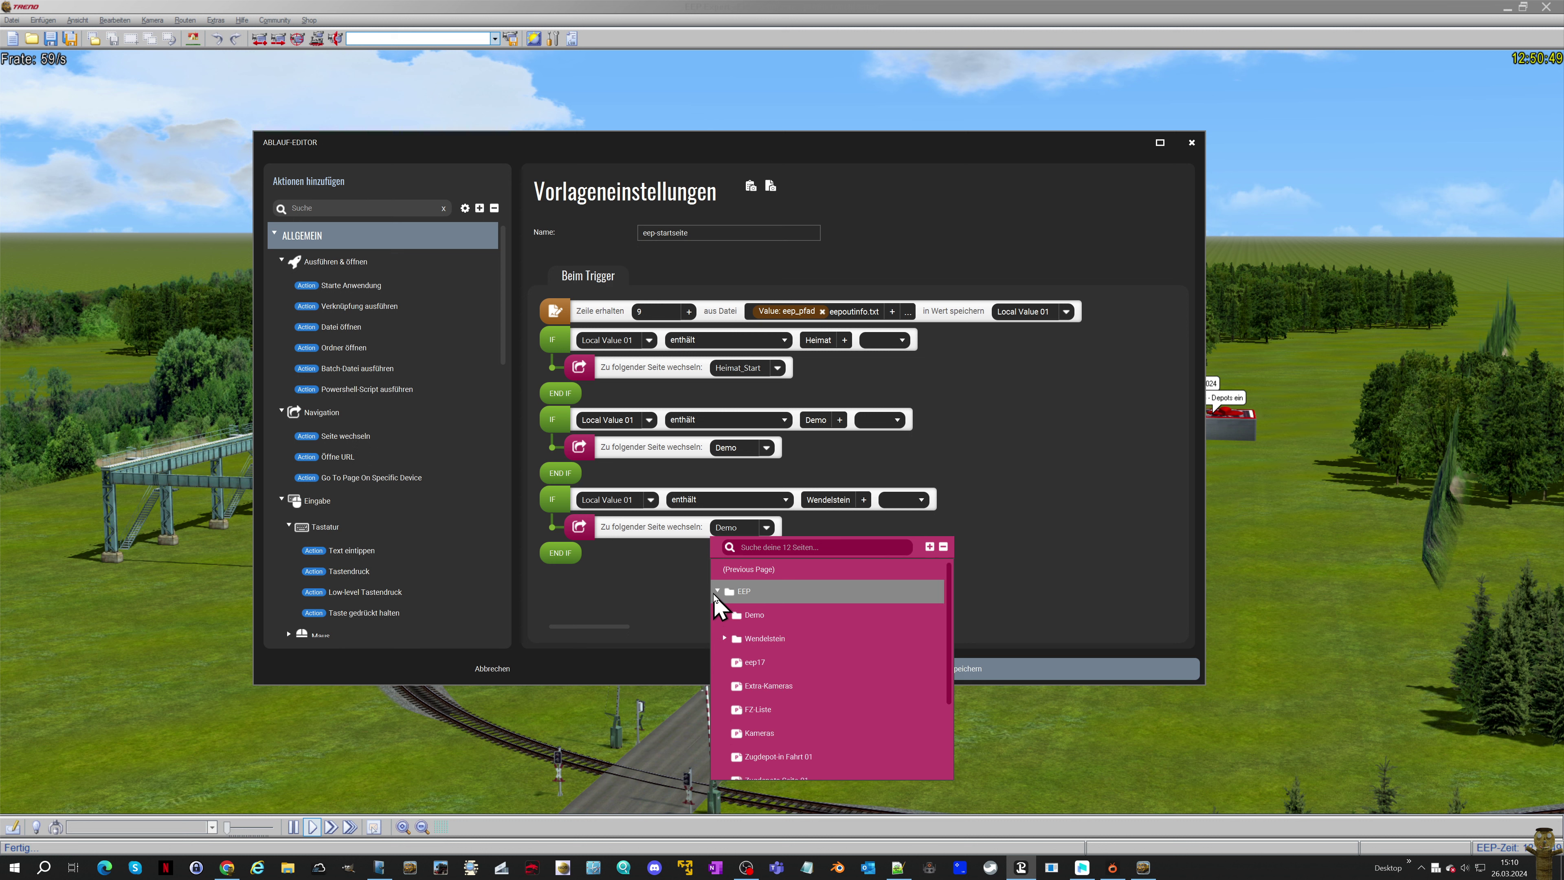
{"action": "left_click", "coordinate": [724, 641]}
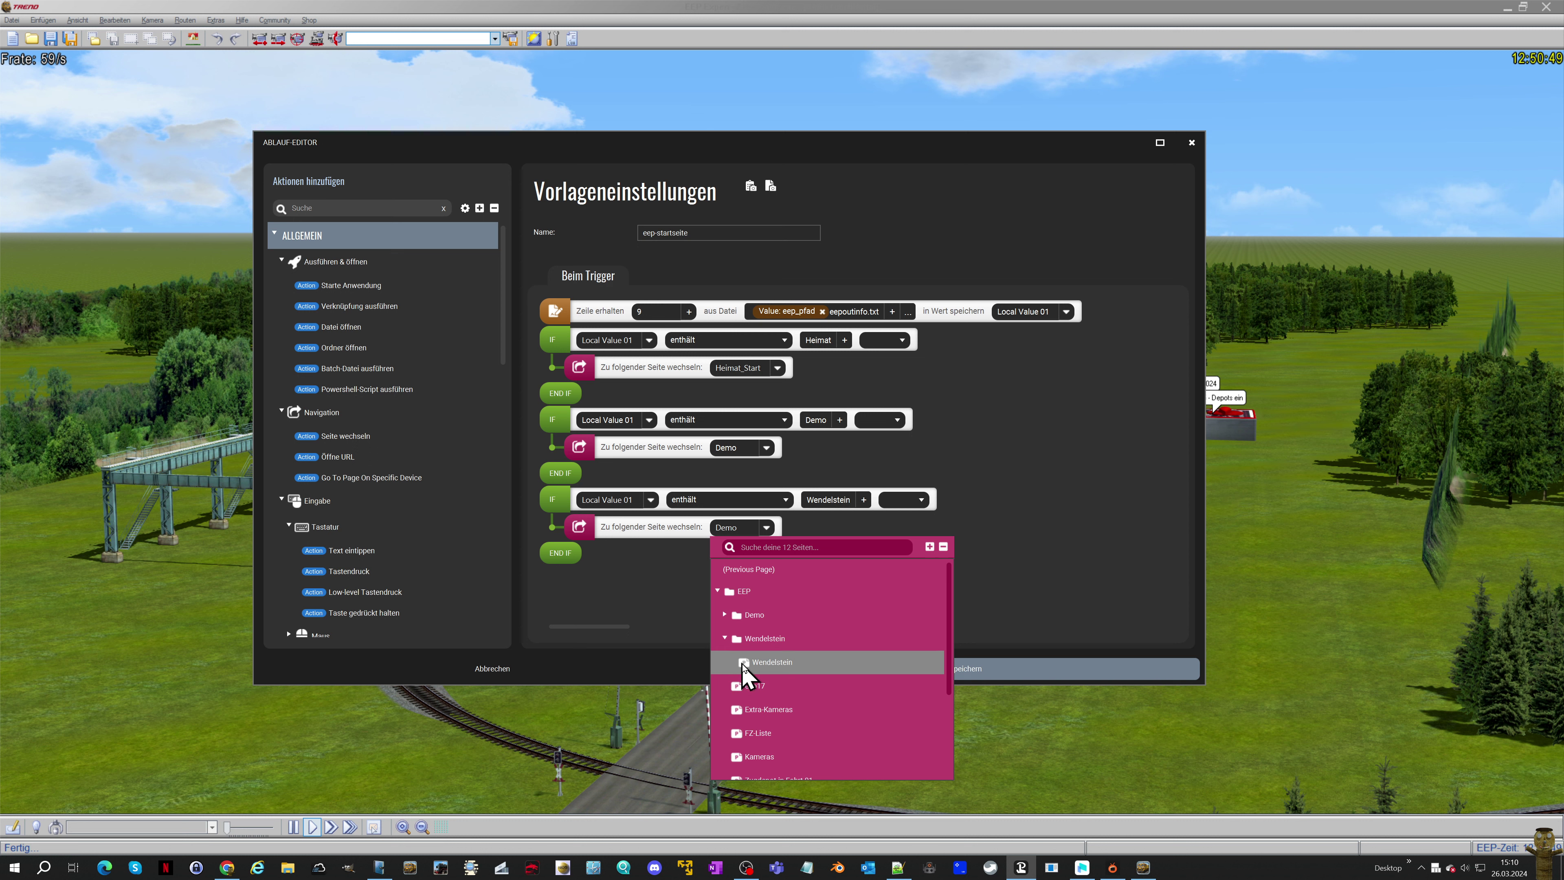
{"action": "left_click", "coordinate": [745, 663]}
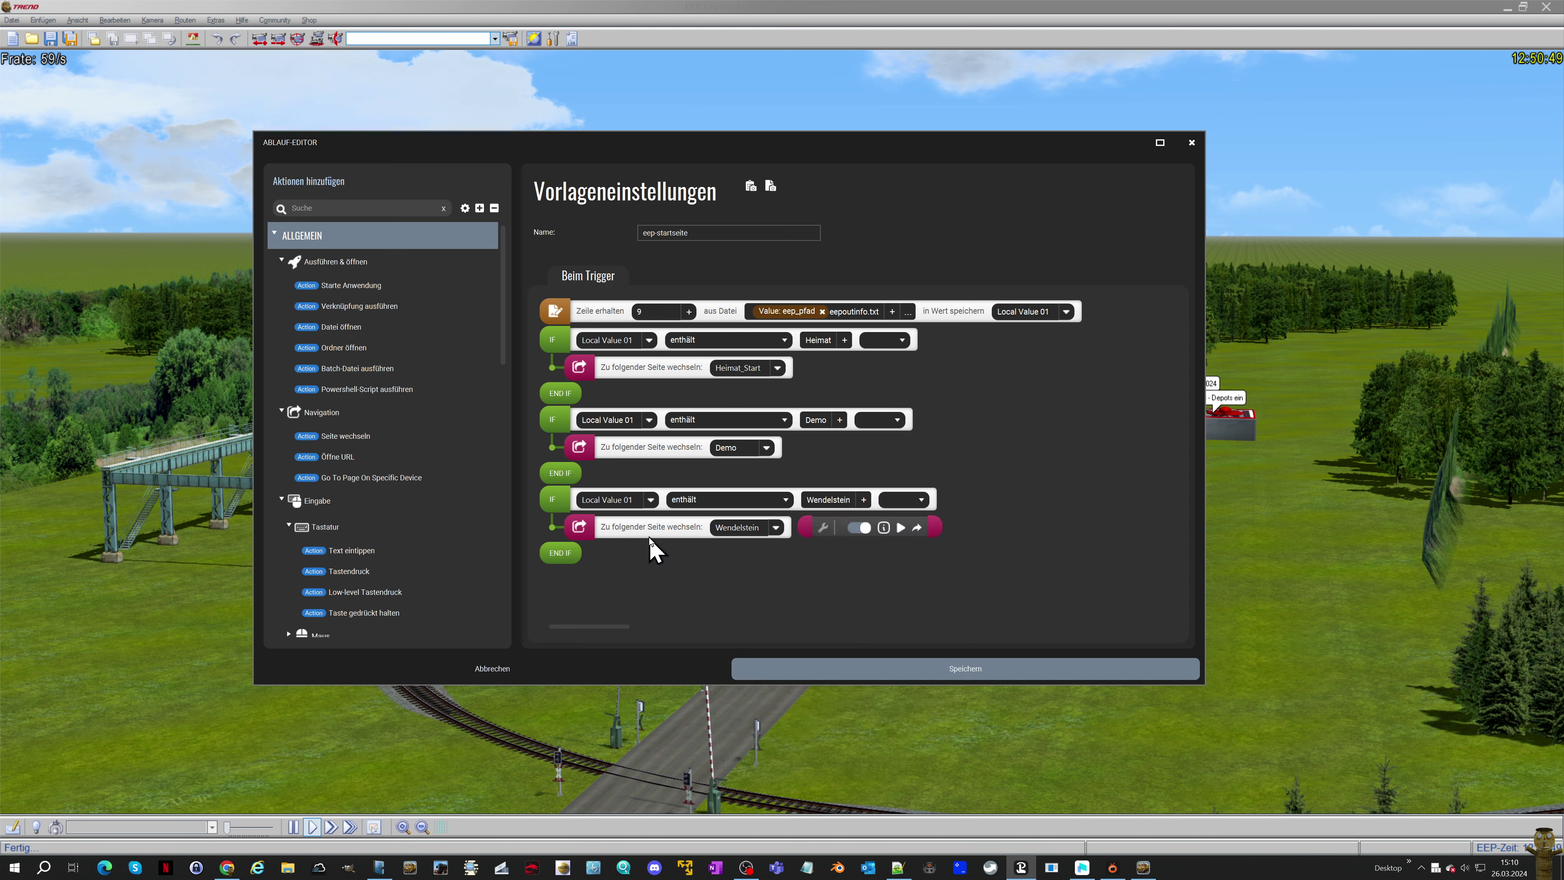
{"action": "left_click", "coordinate": [837, 678]}
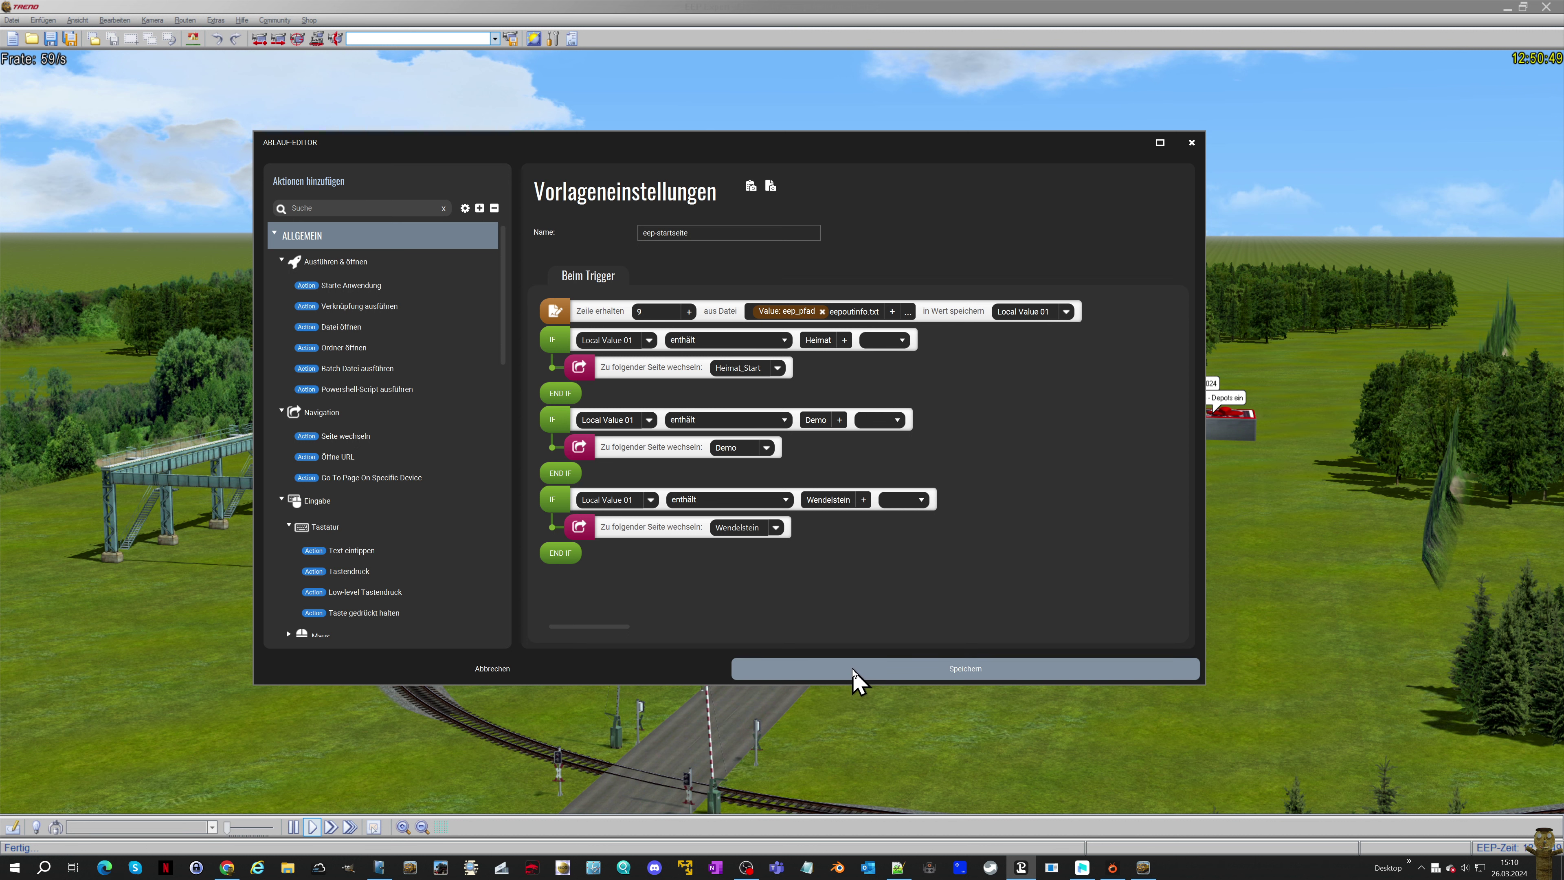
Delete the redundant Wendelstein folder located at root level, keeping the one inside EEP
{"action": "left_click", "coordinate": [387, 187]}
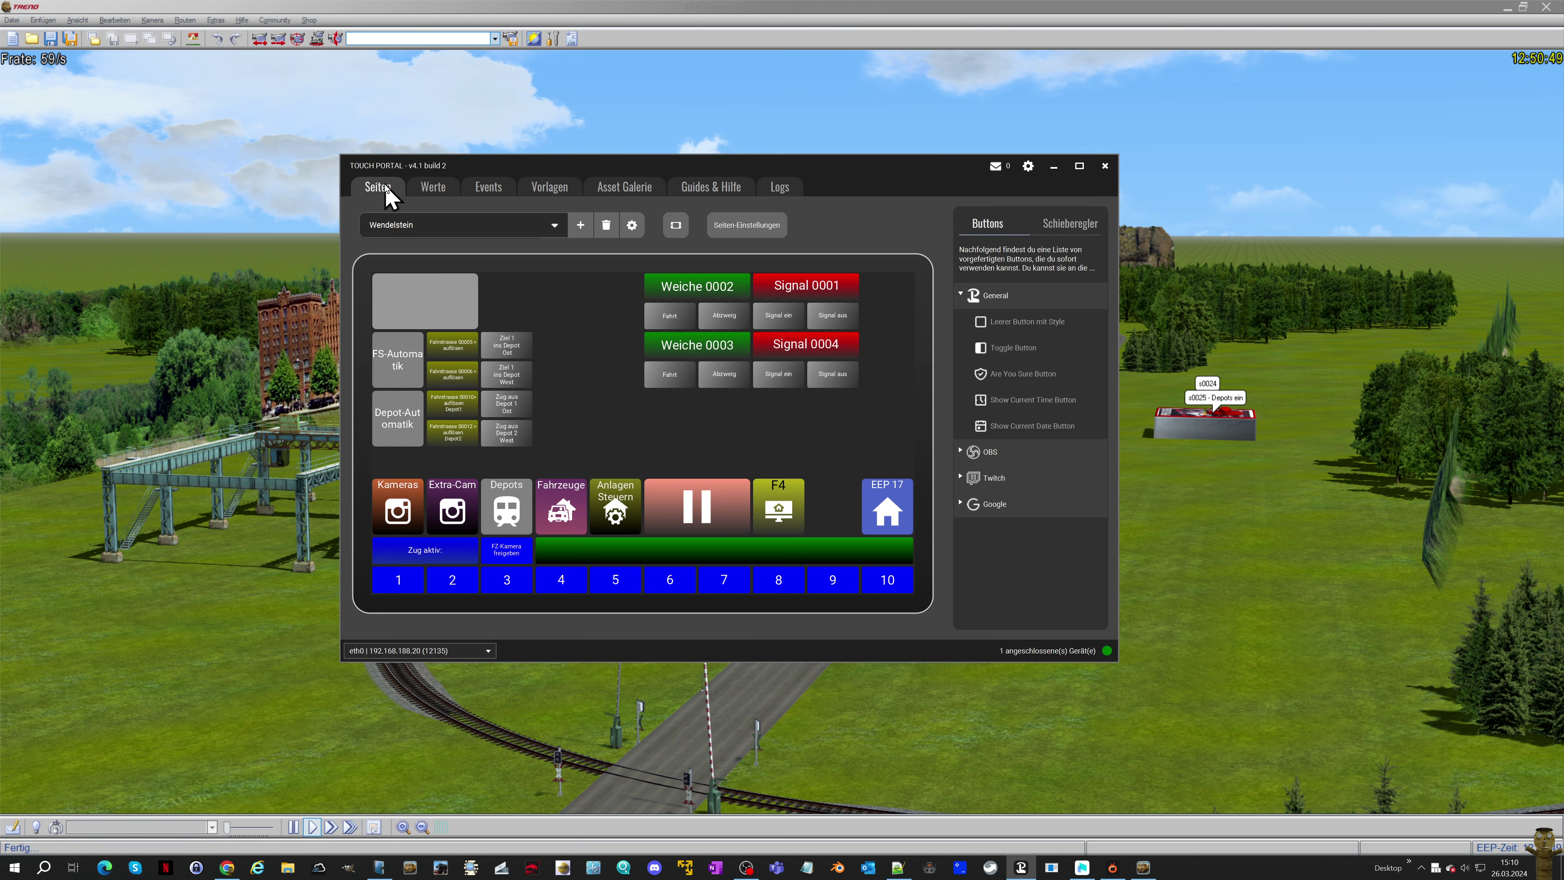
{"action": "left_click", "coordinate": [386, 225]}
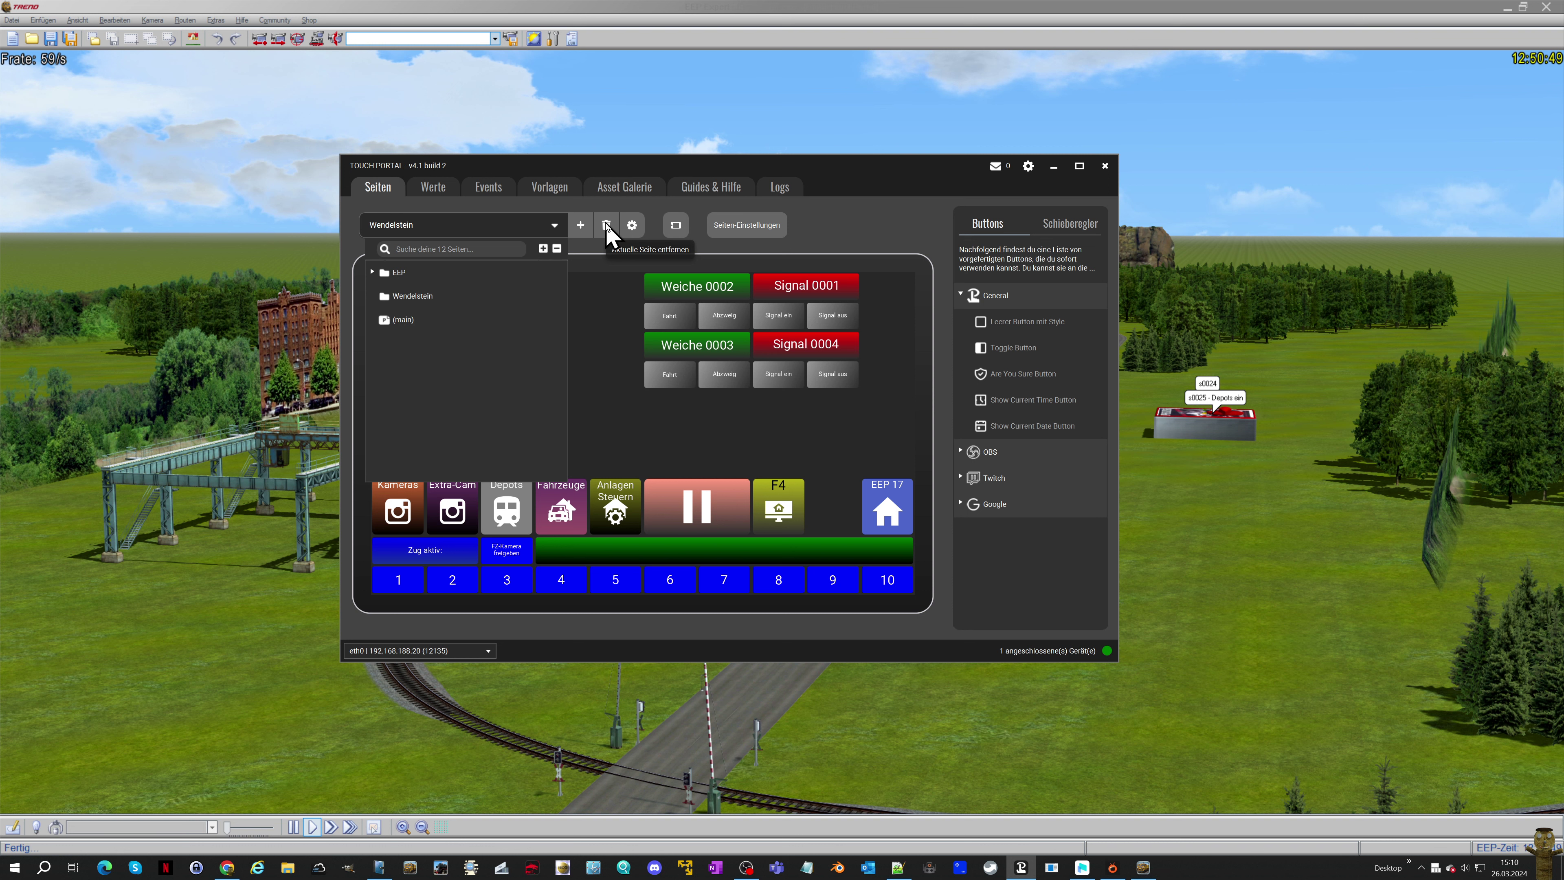
{"action": "left_click", "coordinate": [632, 226]}
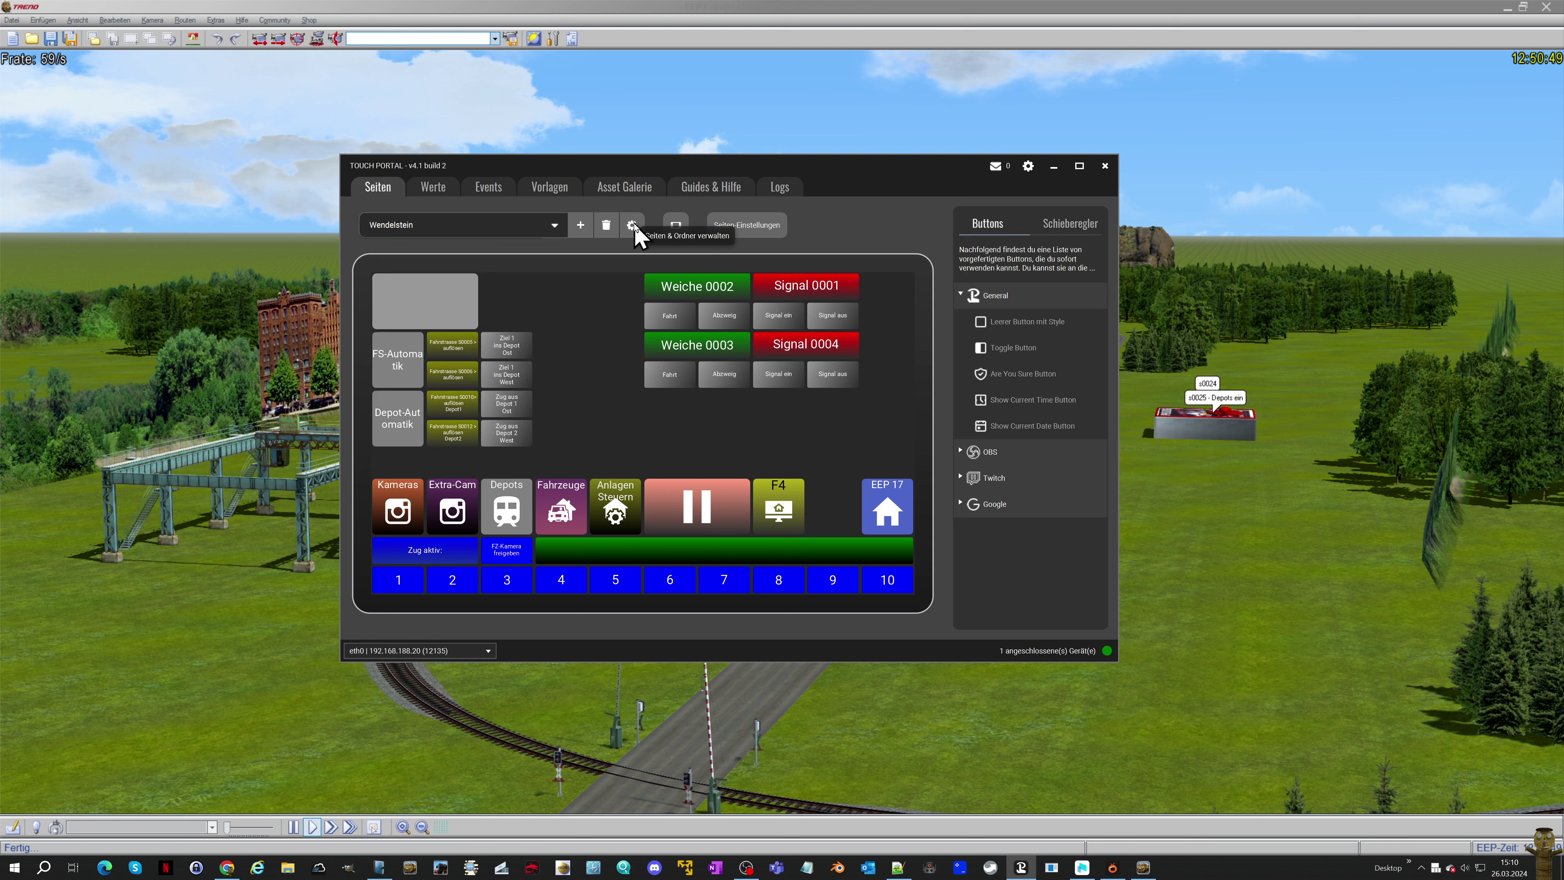
{"action": "left_click", "coordinate": [632, 225]}
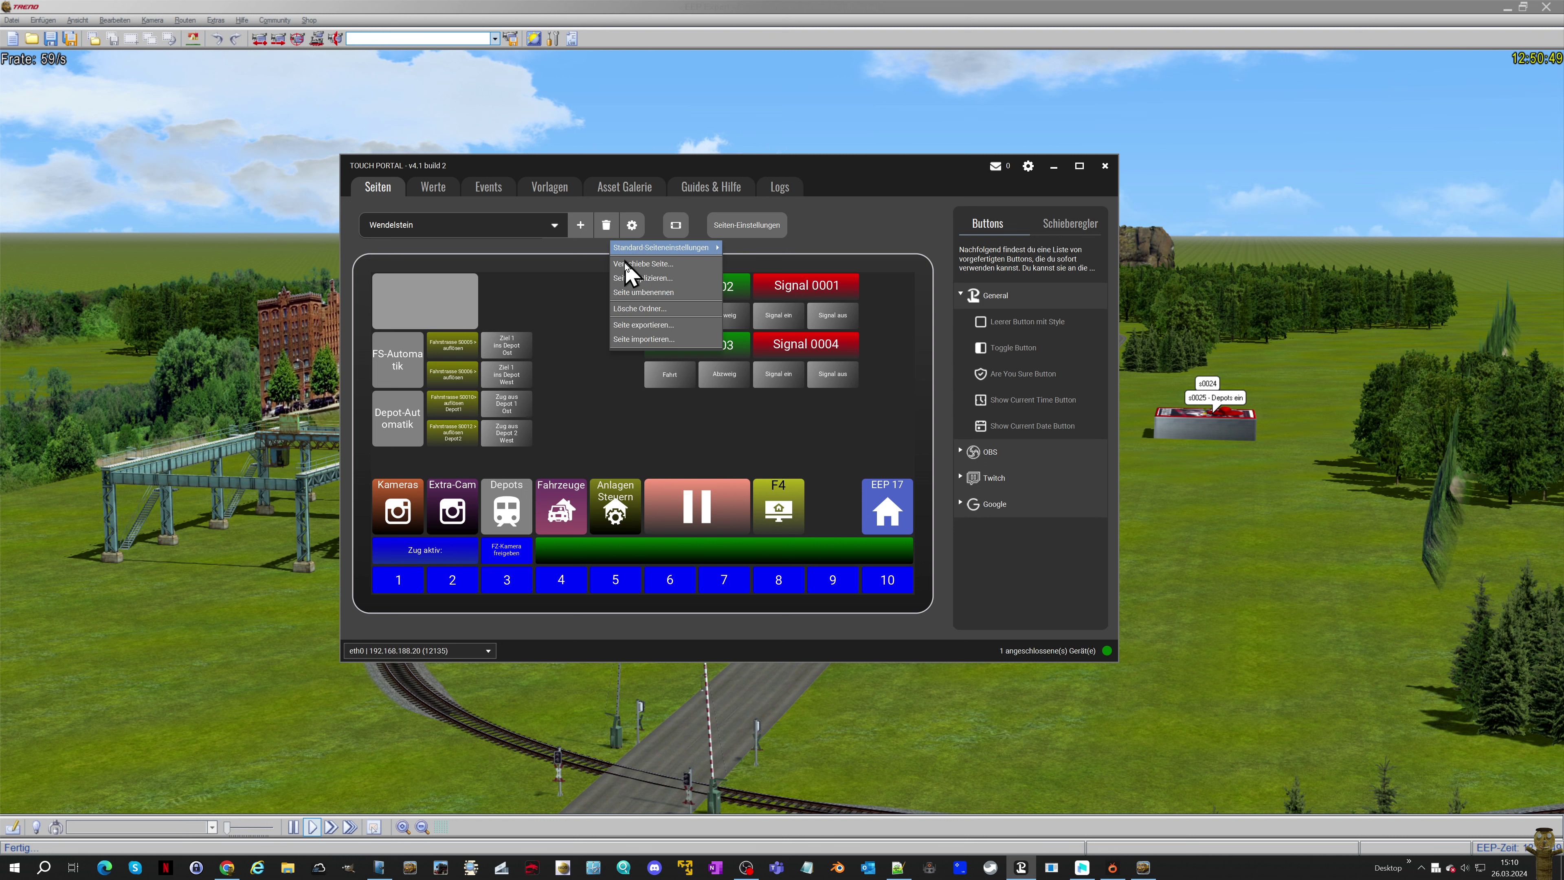
{"action": "left_click", "coordinate": [640, 310]}
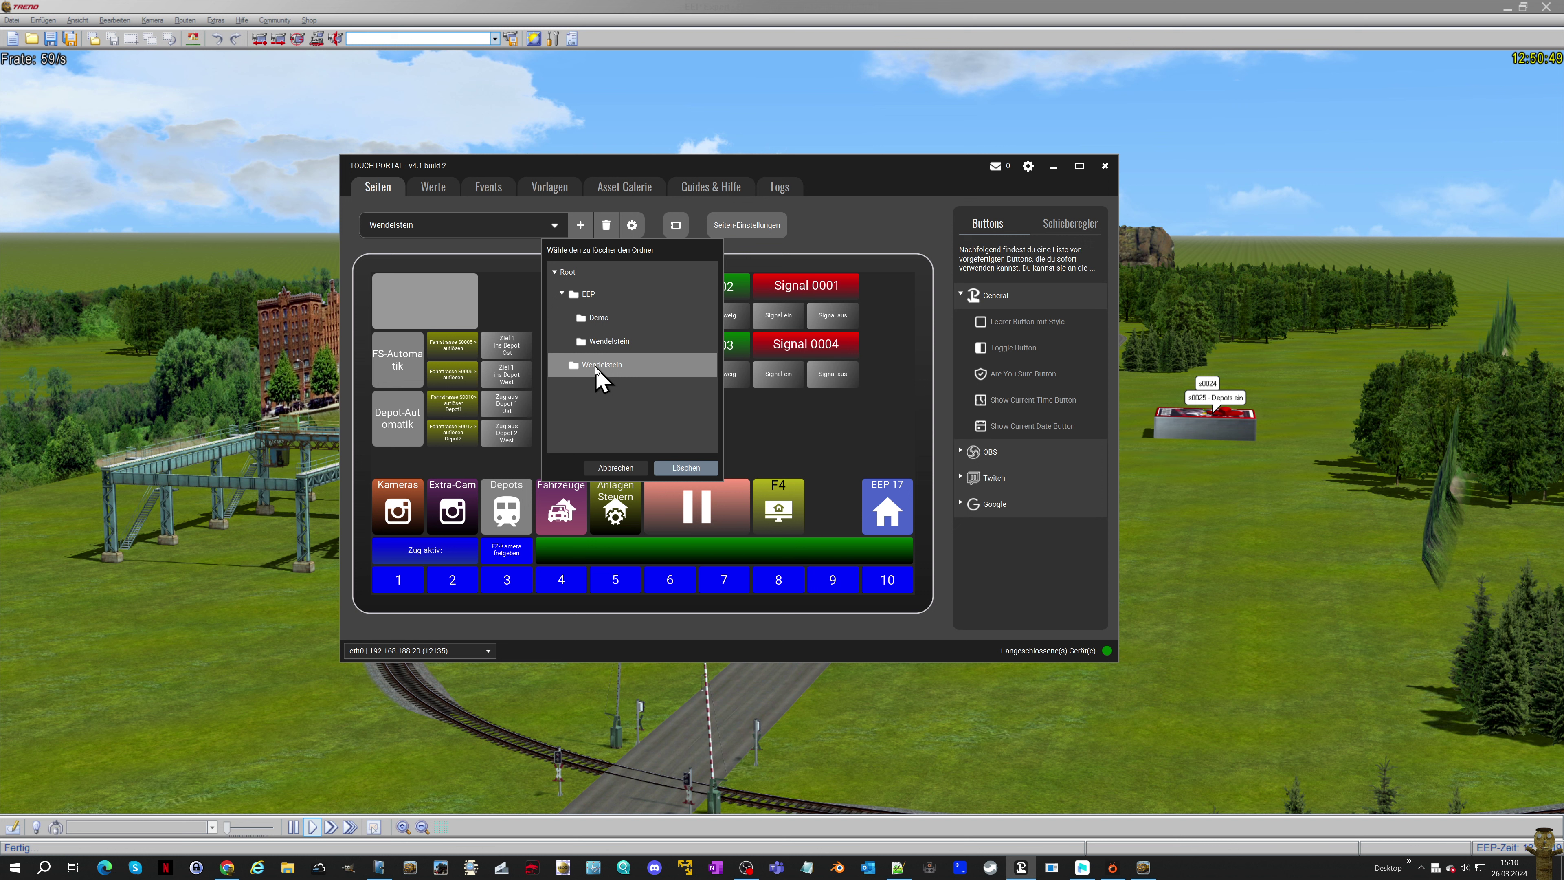
{"action": "left_click", "coordinate": [685, 467]}
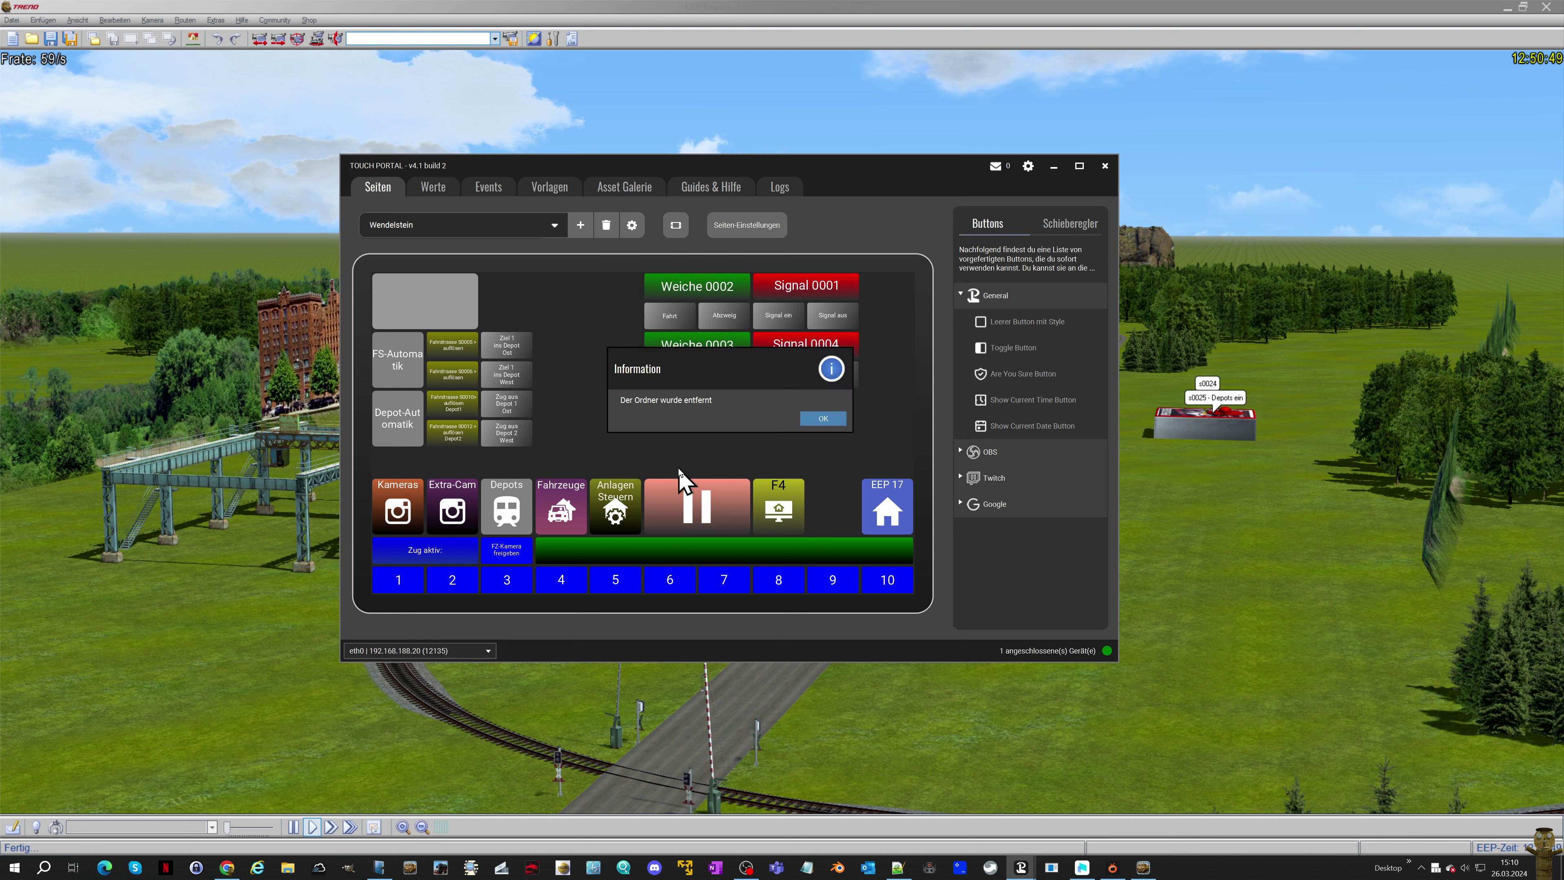
{"action": "left_click", "coordinate": [818, 420]}
Expand the Demo and Wendelstein folders inside EEP and open the Wendelstein page
{"action": "left_click", "coordinate": [512, 225]}
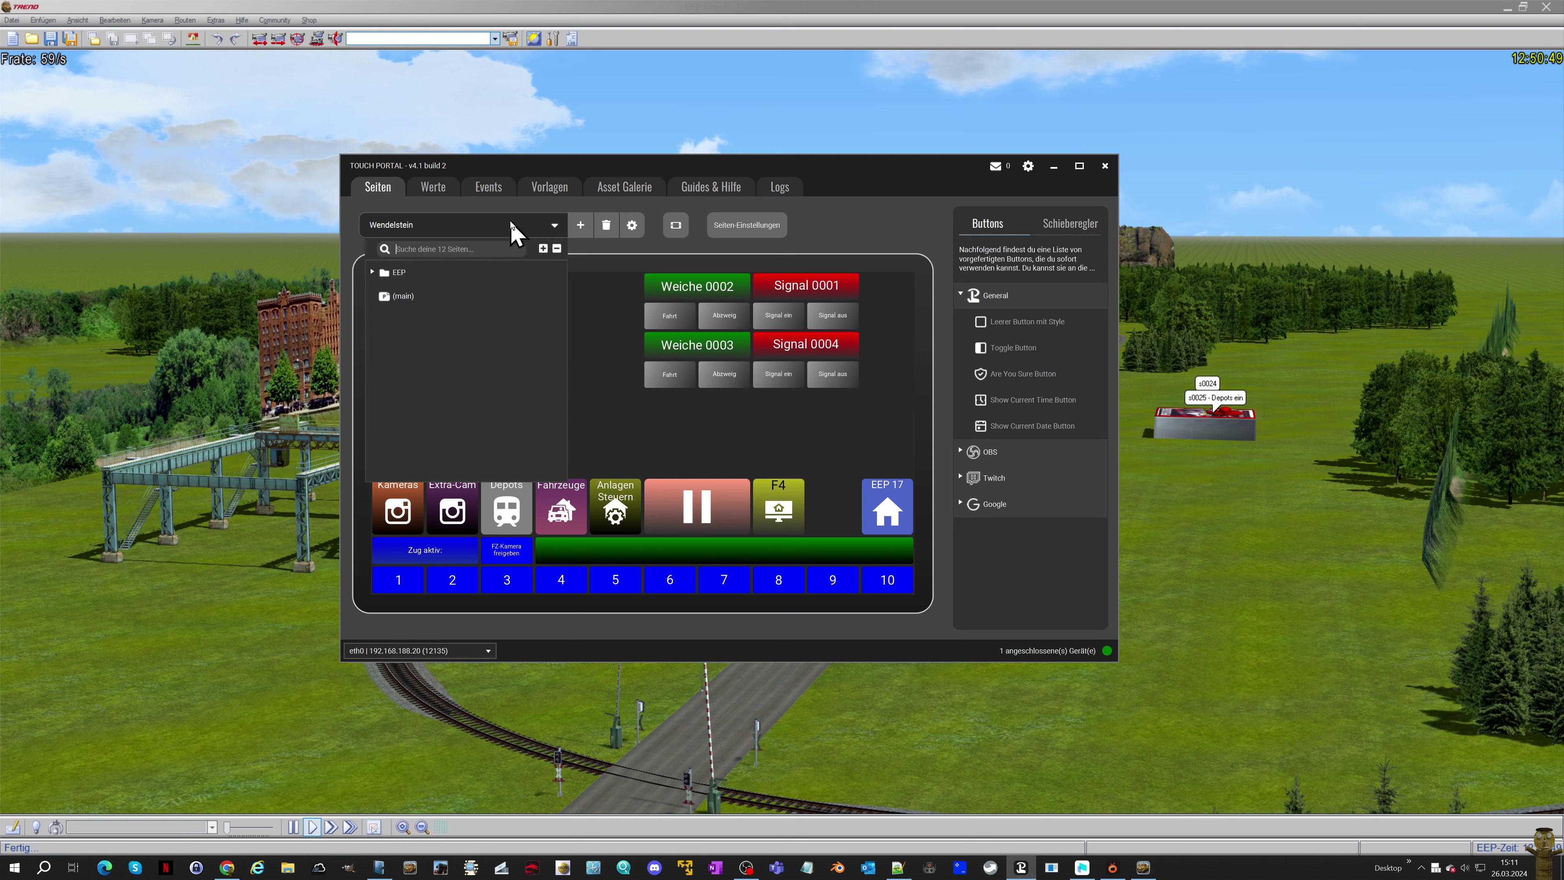
{"action": "left_click", "coordinate": [373, 272]}
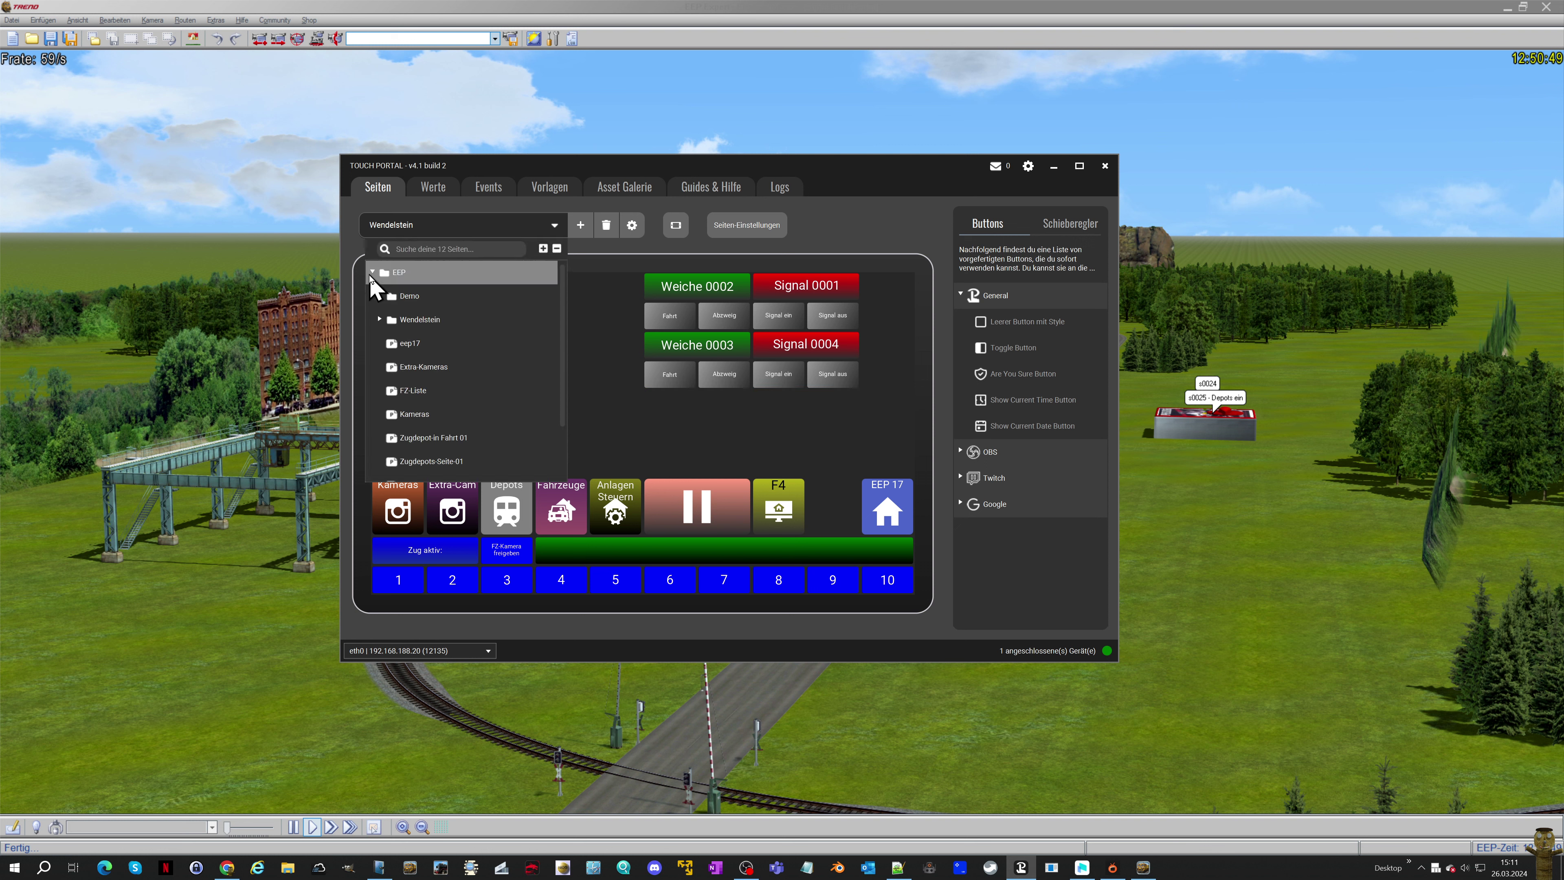
{"action": "left_click", "coordinate": [379, 295]}
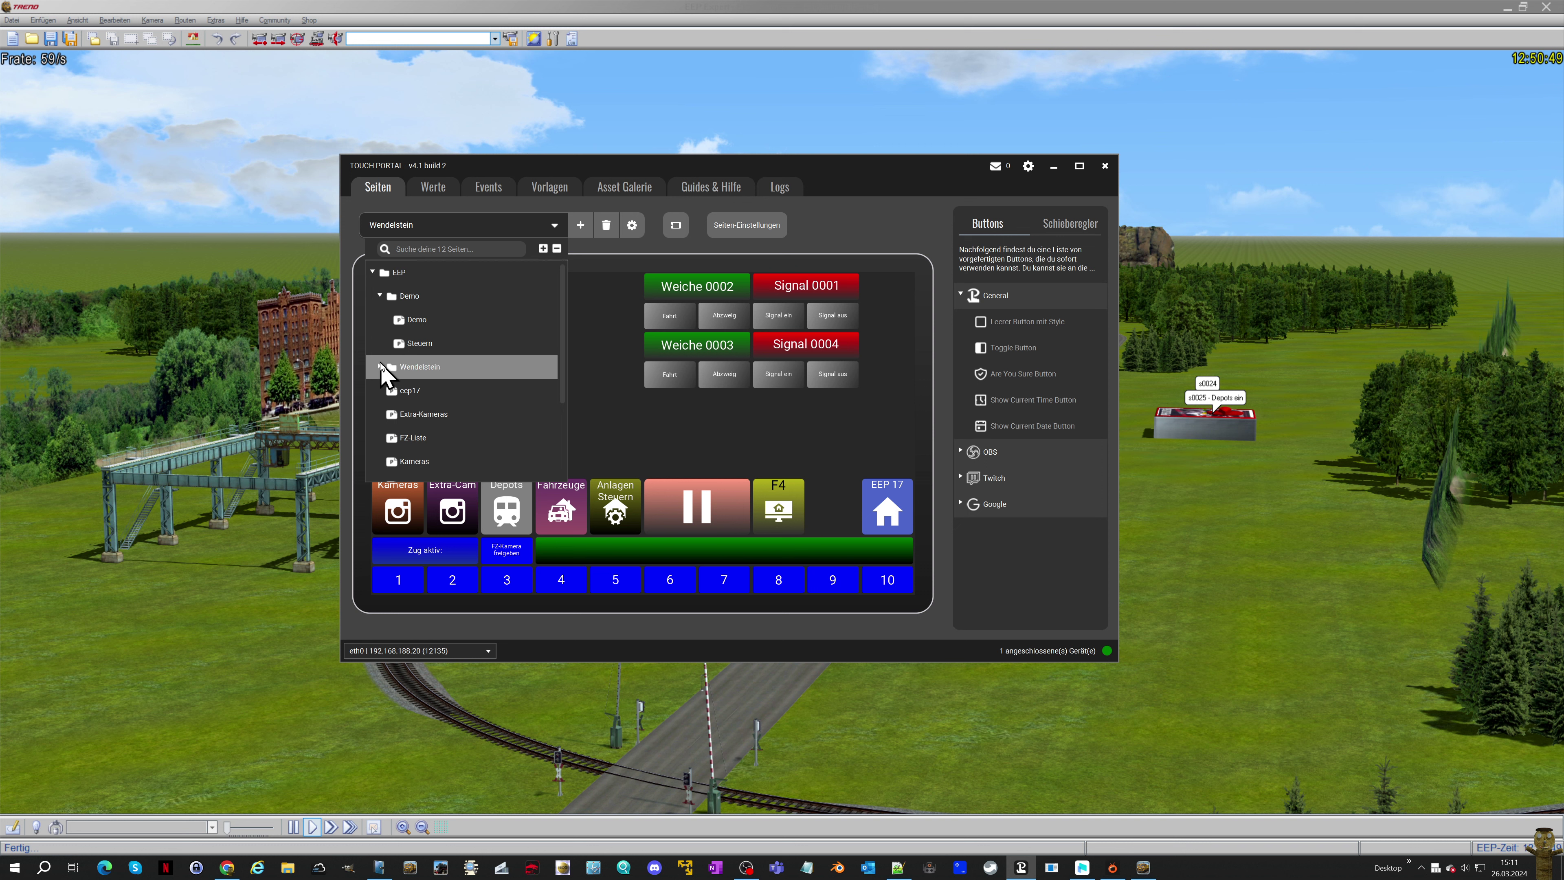
{"action": "left_click", "coordinate": [380, 367]}
{"action": "left_click", "coordinate": [425, 396]}
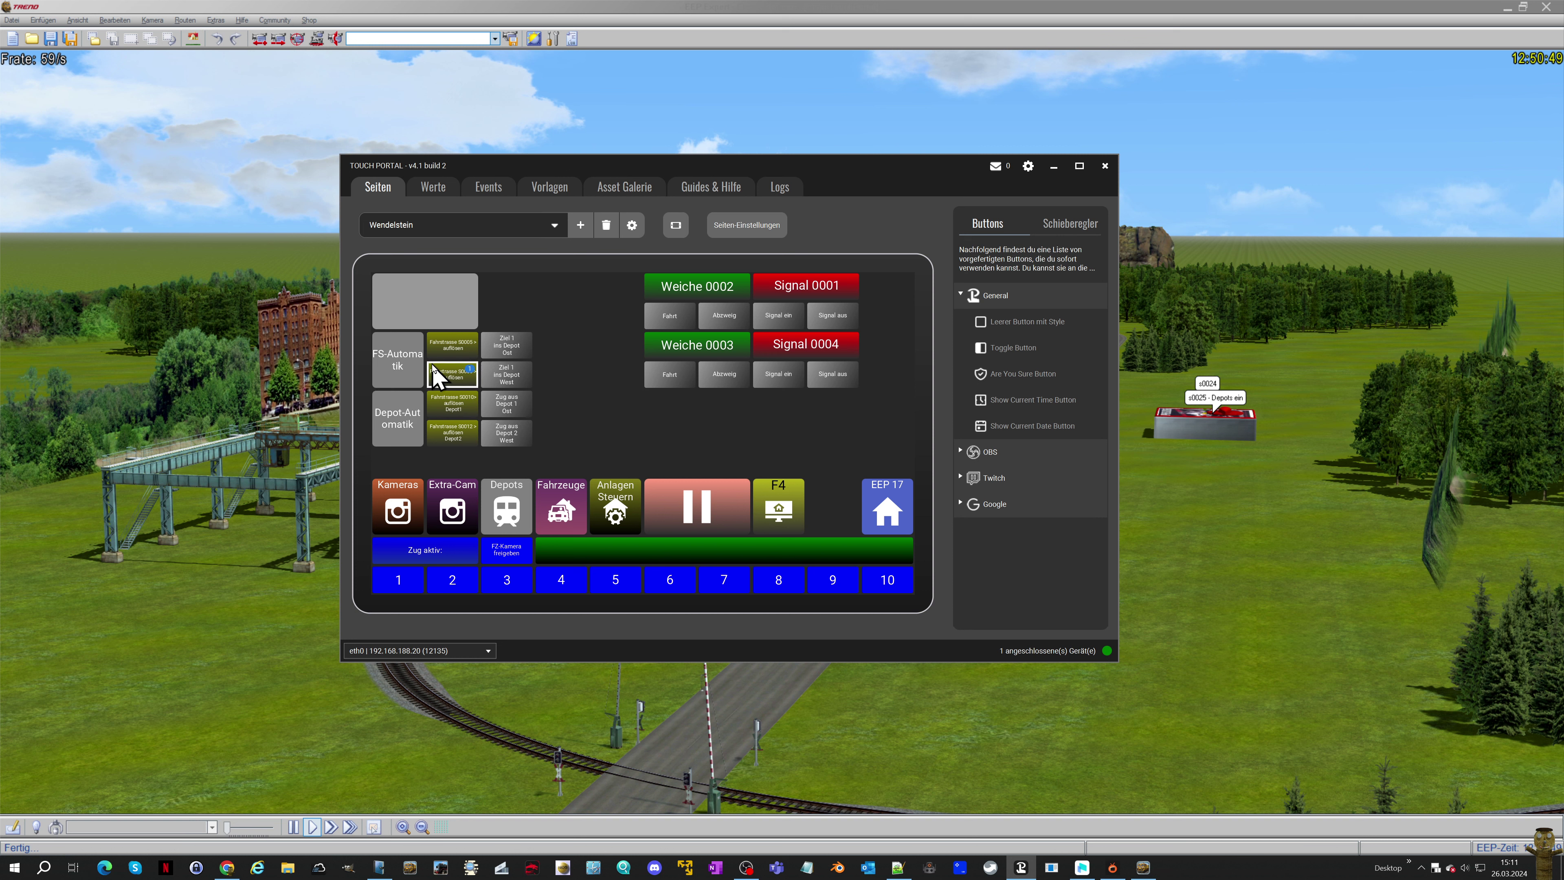
Delete the FS-Automatik, Depot-Automatik and four Fahrstrasse buttons together with all Weiche and Signal buttons from the Wendelstein page
{"action": "left_click", "coordinate": [420, 367]}
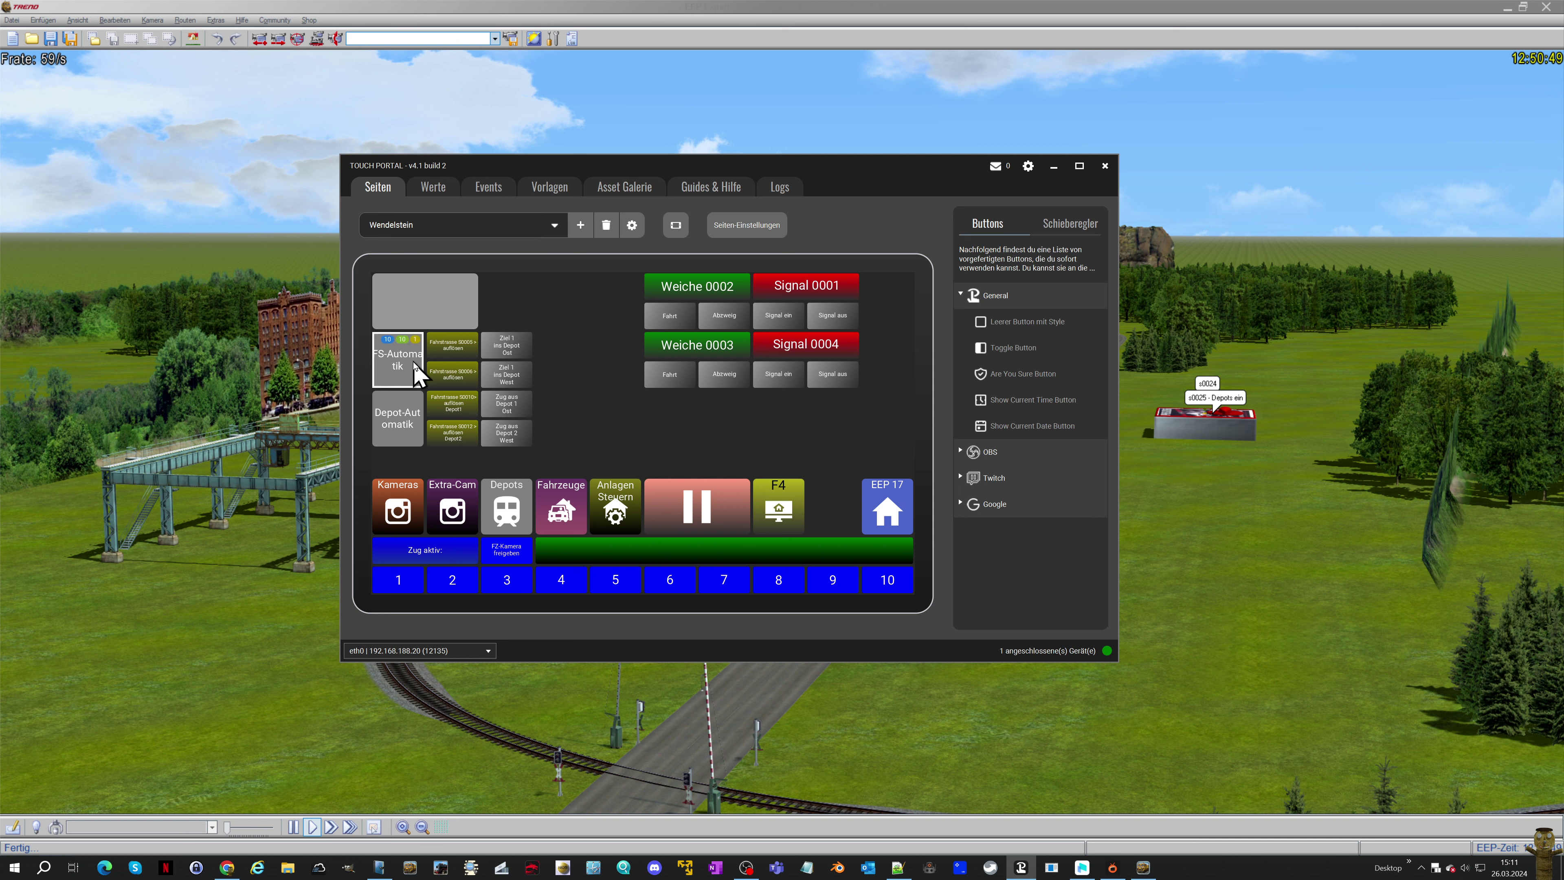
{"action": "left_click", "coordinate": [454, 346], "text": "ctrl"}
{"action": "left_click", "coordinate": [453, 377], "text": "ctrl"}
{"action": "left_click", "coordinate": [454, 403], "text": "ctrl"}
{"action": "left_click", "coordinate": [462, 434], "text": "ctrl"}
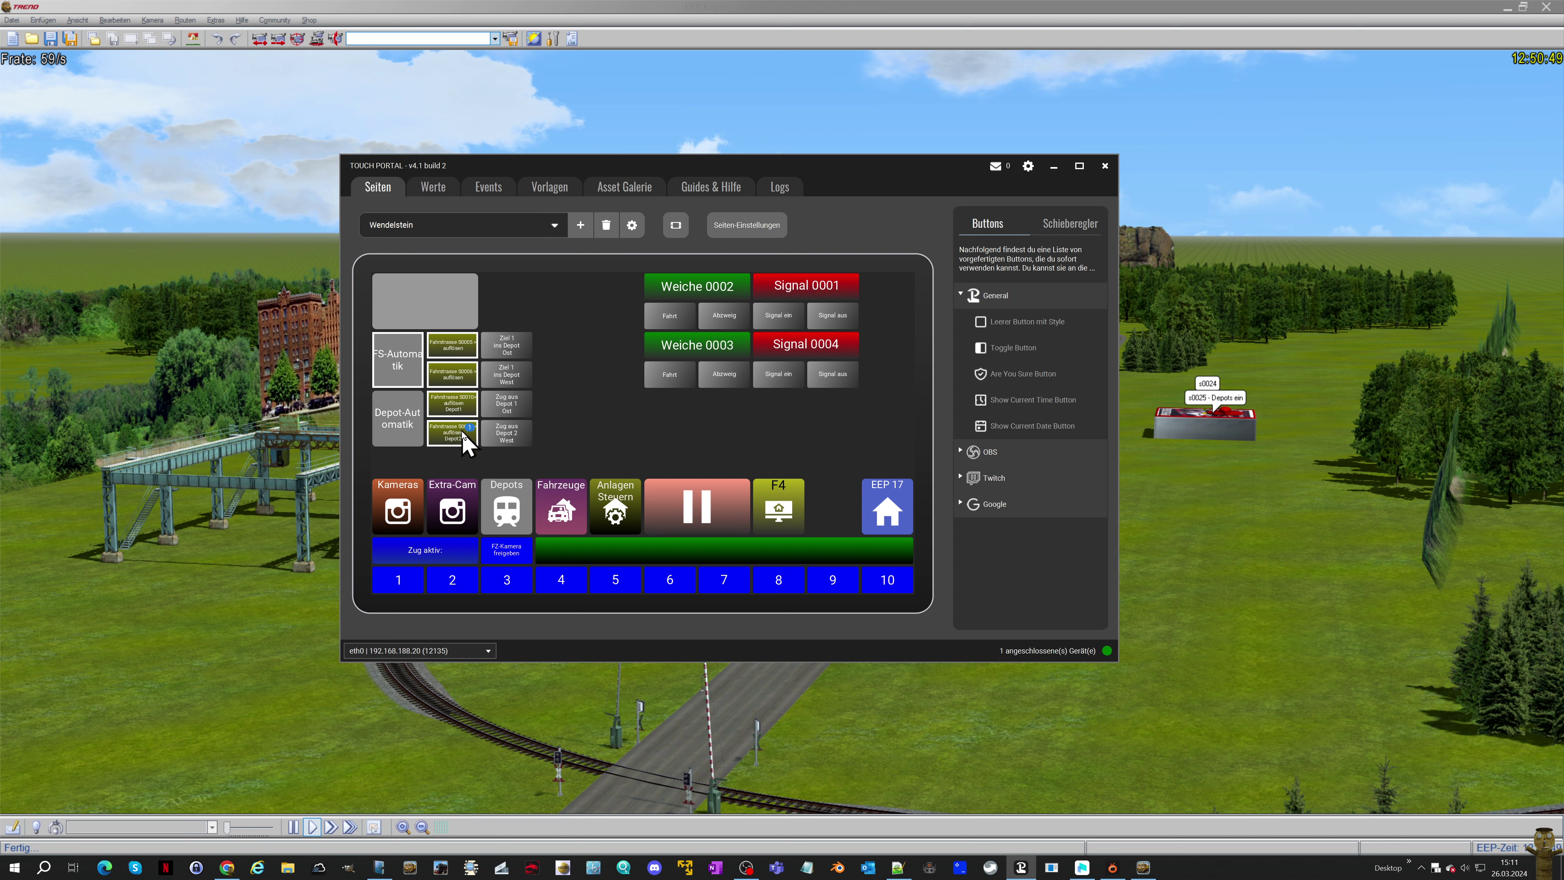
{"action": "left_click", "coordinate": [406, 419], "text": "ctrl"}
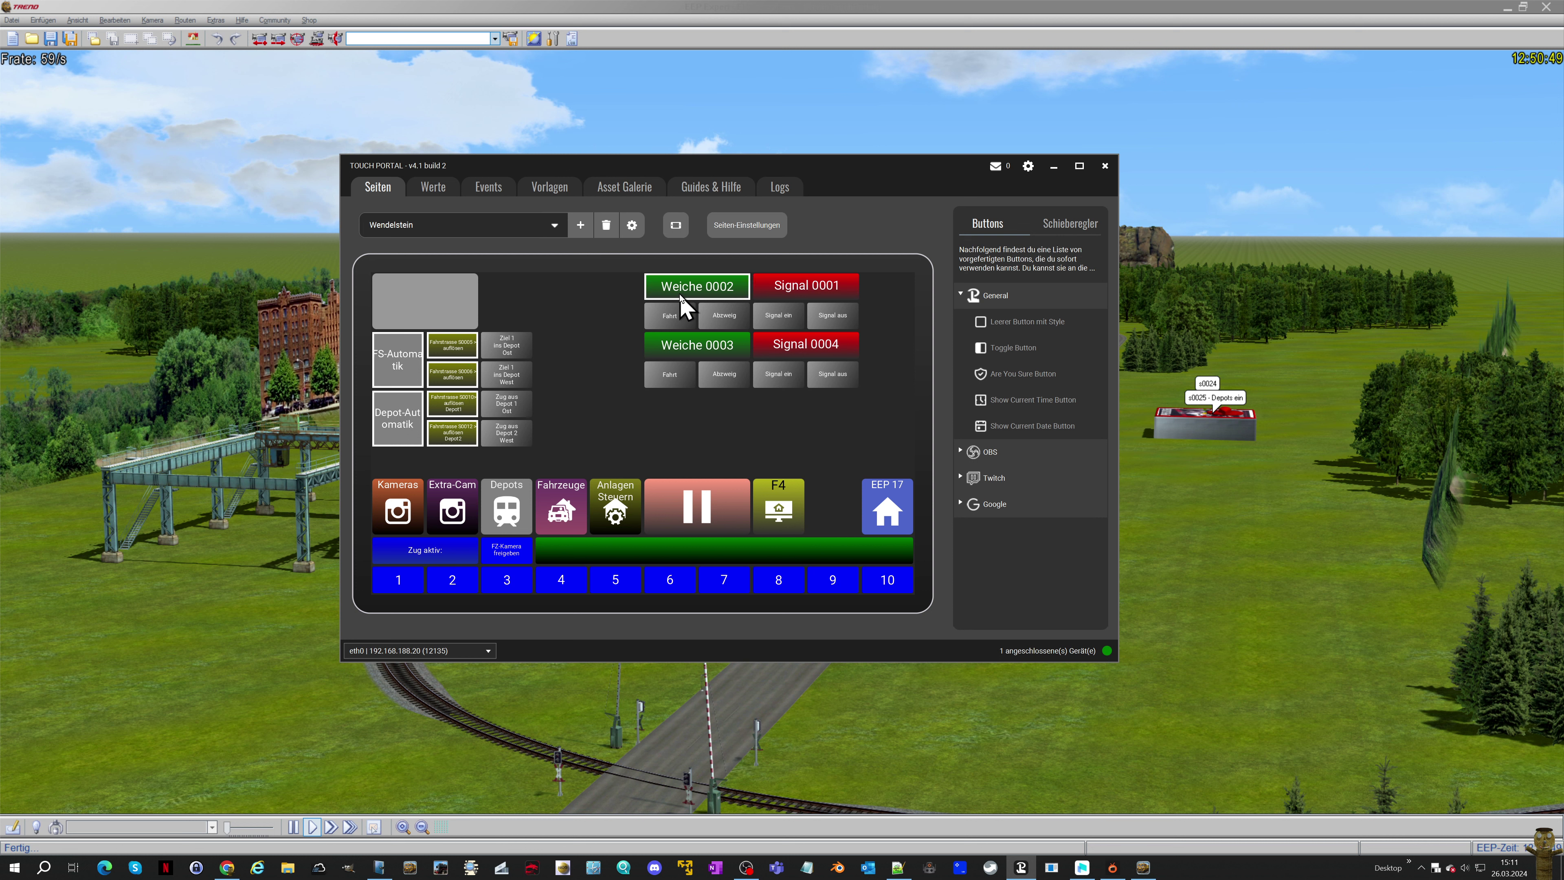
{"action": "left_click", "coordinate": [777, 292], "text": "ctrl"}
{"action": "left_click", "coordinate": [680, 306], "text": "ctrl"}
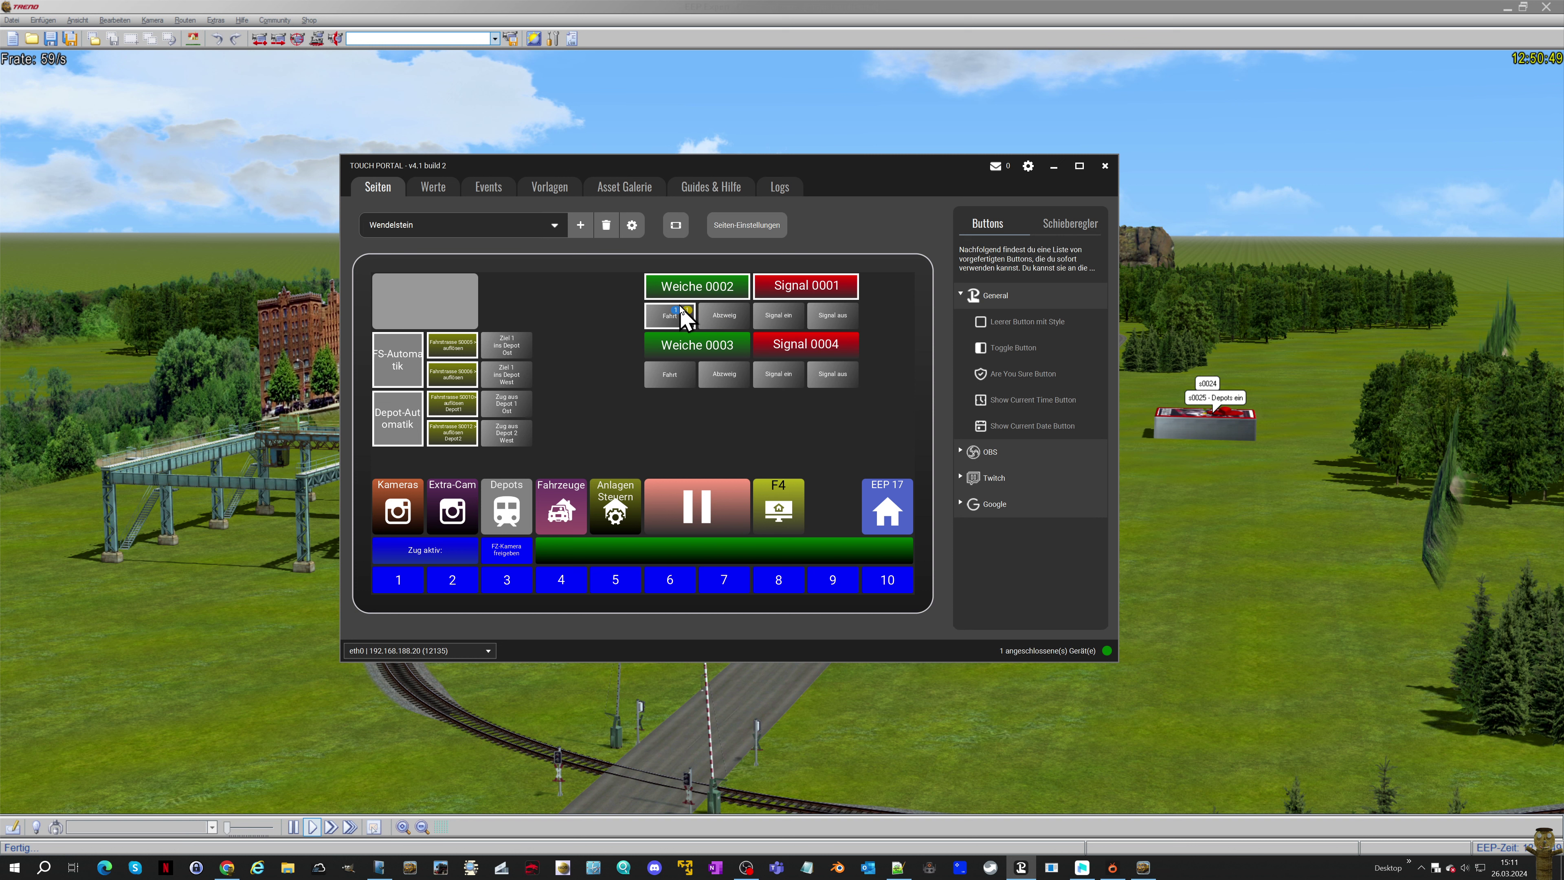
{"action": "left_click", "coordinate": [725, 315], "text": "ctrl"}
{"action": "left_click", "coordinate": [778, 318], "text": "ctrl"}
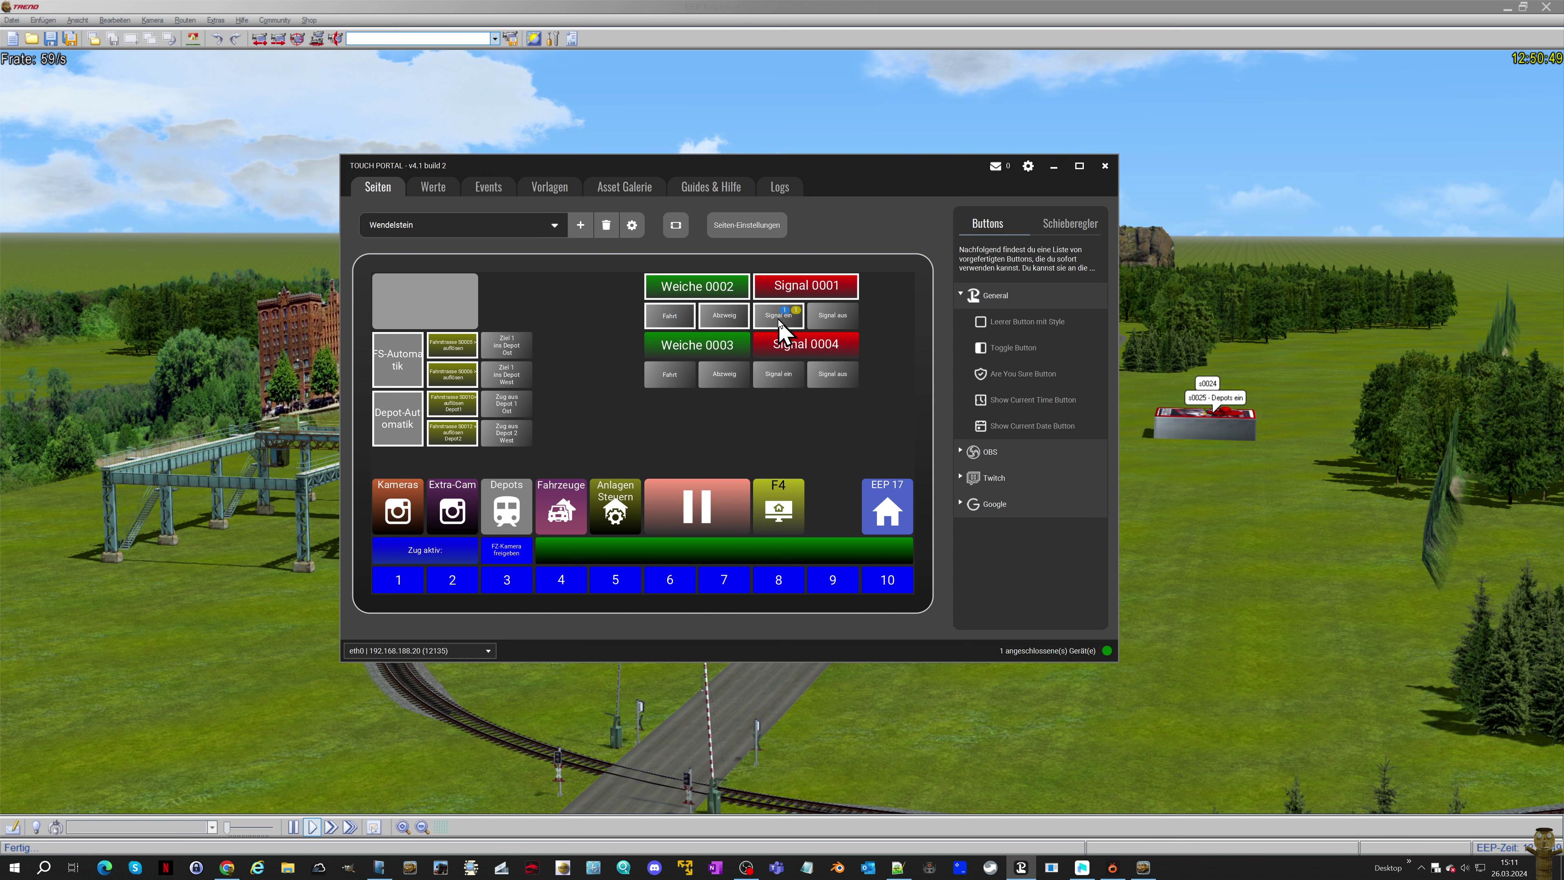
{"action": "left_click", "coordinate": [825, 321], "text": "ctrl"}
{"action": "left_click", "coordinate": [733, 349], "text": "ctrl"}
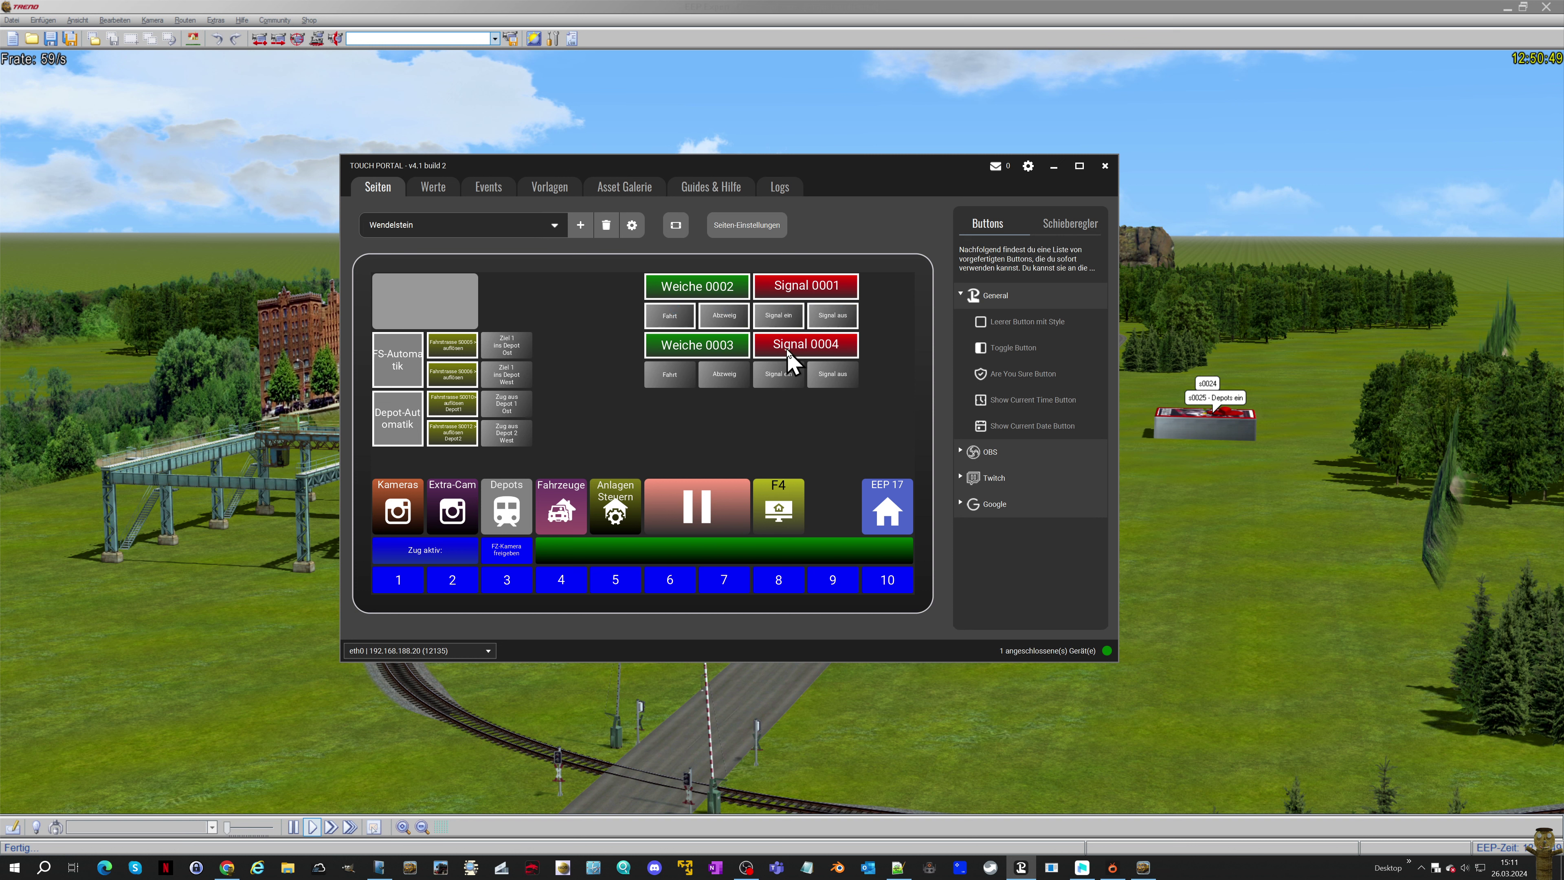
{"action": "left_click", "coordinate": [684, 374], "text": "ctrl"}
{"action": "left_click", "coordinate": [715, 376], "text": "ctrl"}
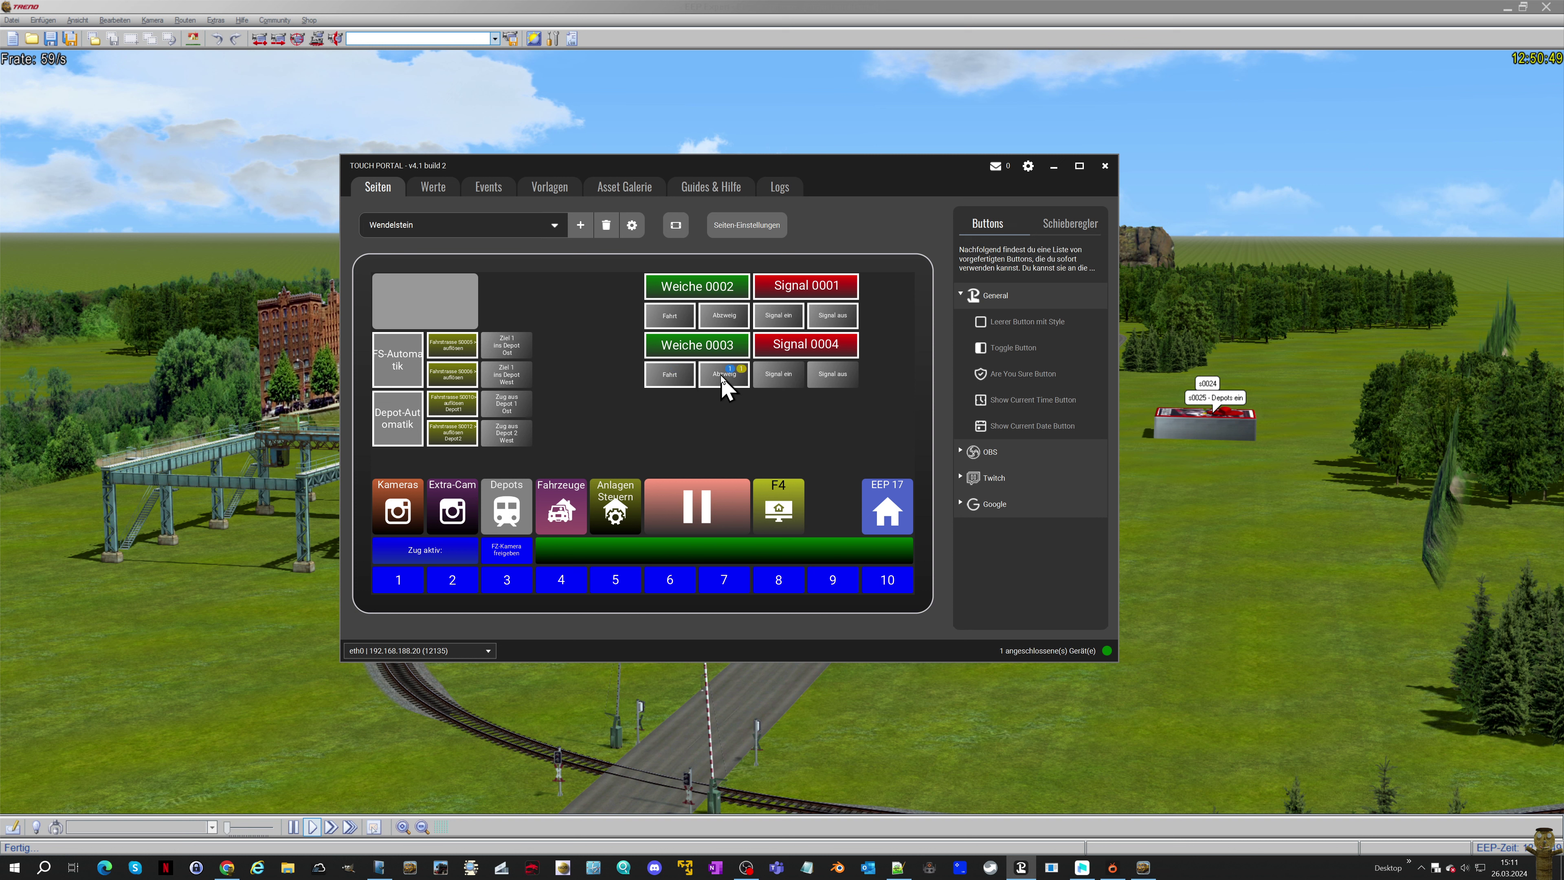
{"action": "left_click", "coordinate": [775, 382], "text": "ctrl"}
{"action": "left_click", "coordinate": [824, 384], "text": "ctrl"}
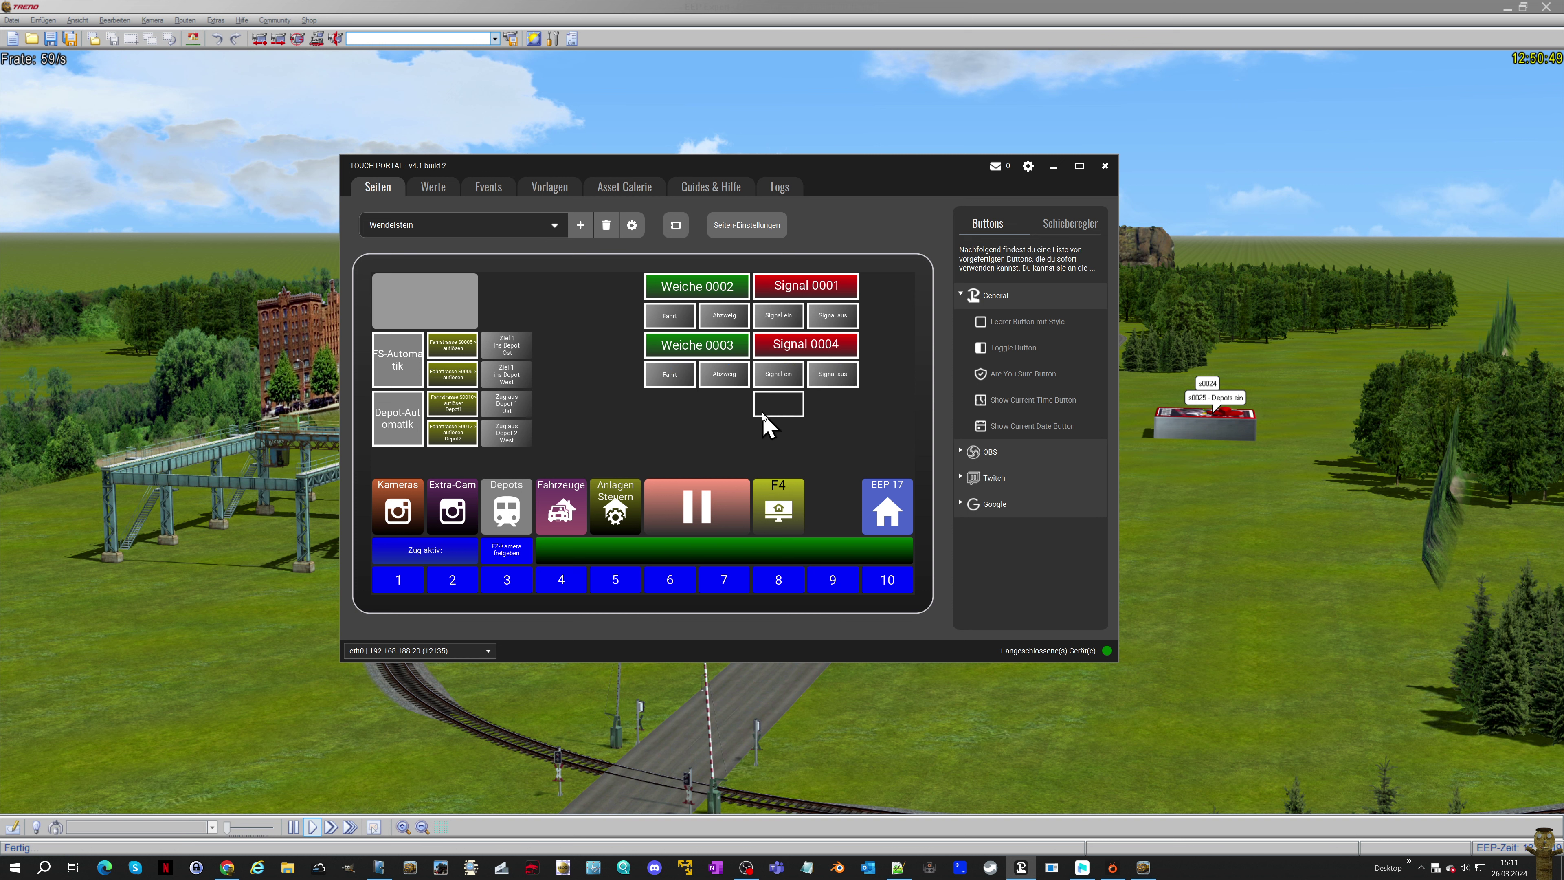
{"action": "right_click", "coordinate": [739, 382]}
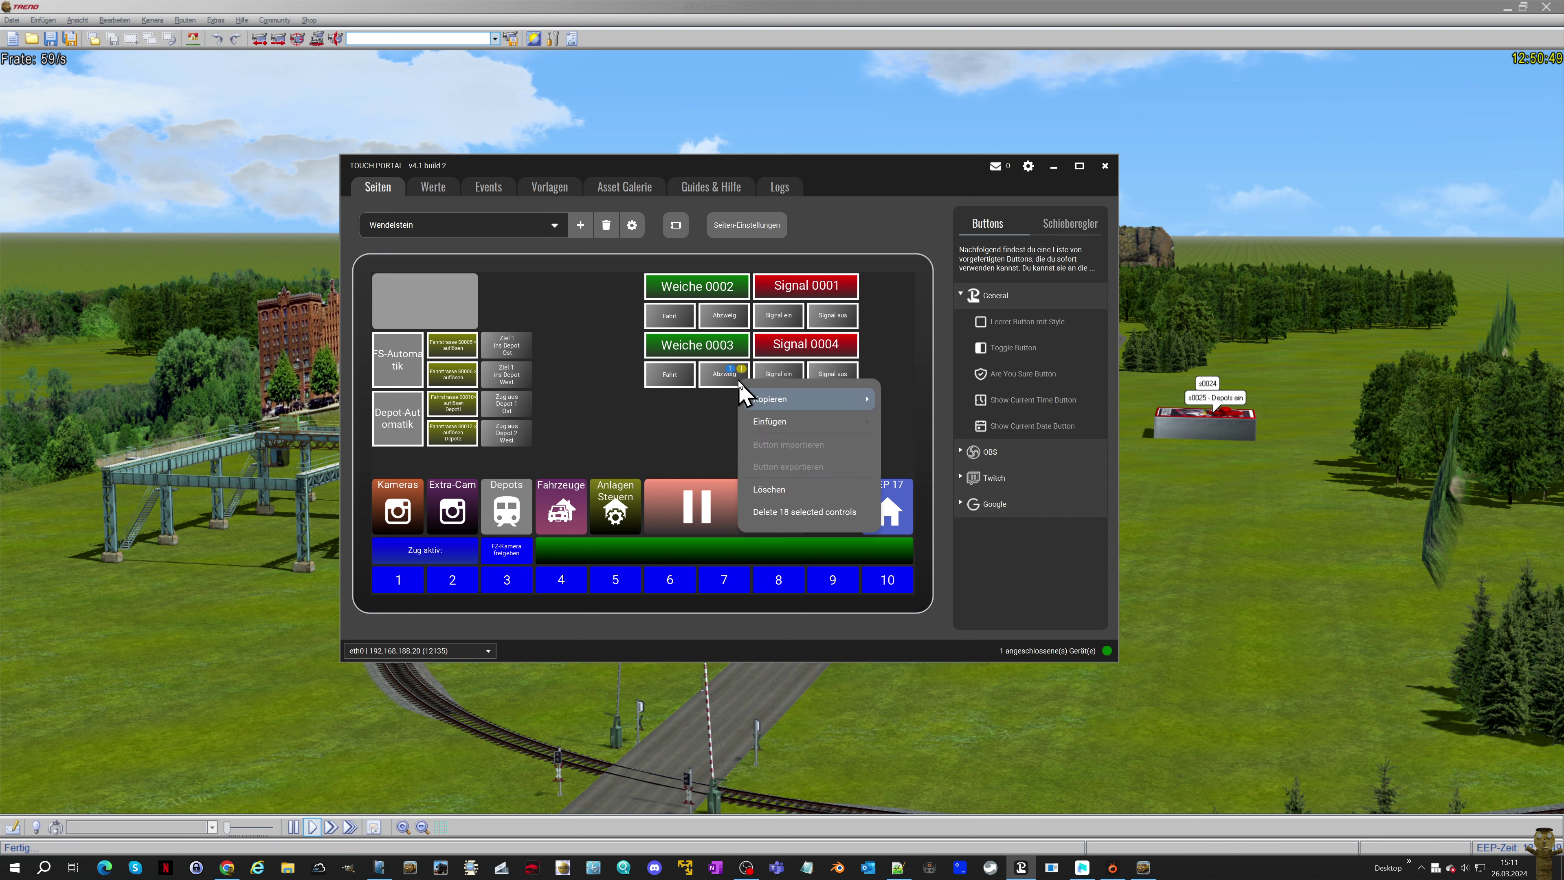
{"action": "left_click", "coordinate": [784, 512]}
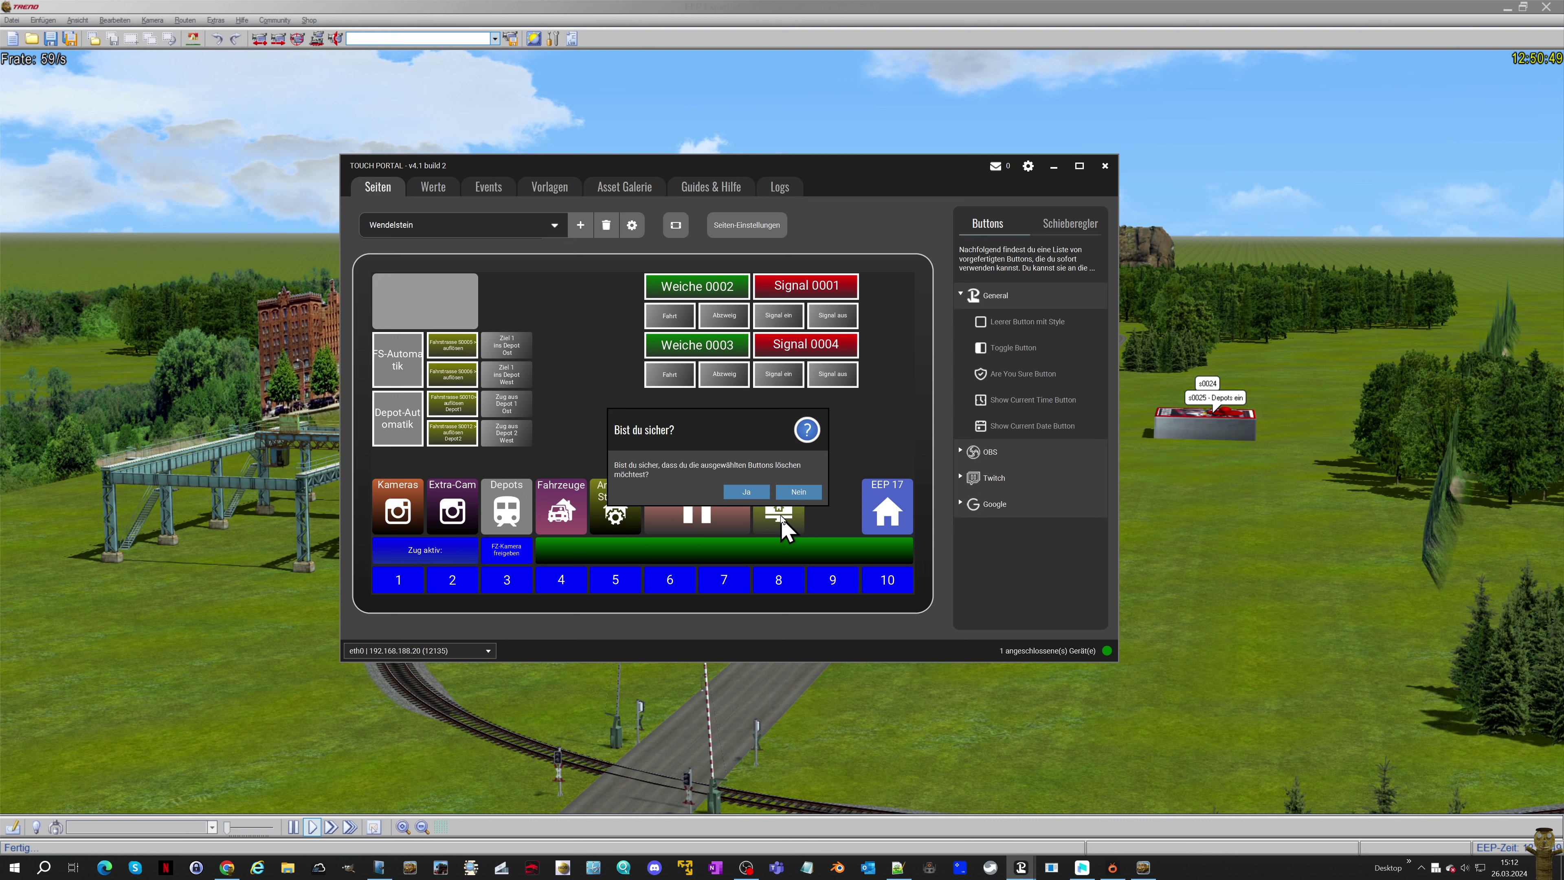
{"action": "left_click", "coordinate": [752, 496]}
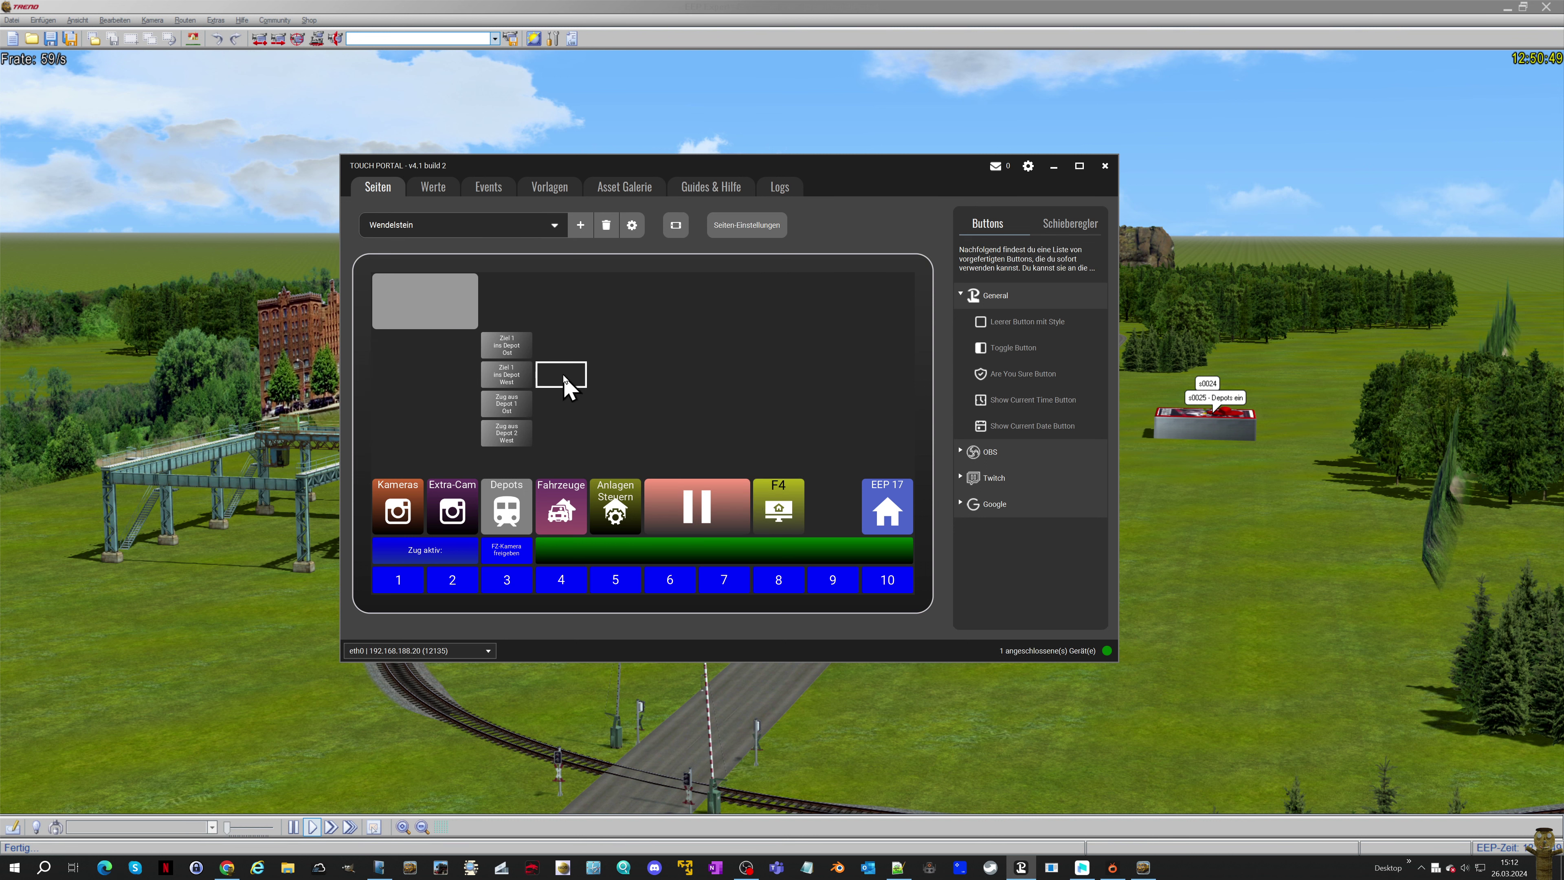
Delete the four remaining small depot buttons for Ziel 1 and Zug aus Depot from the Wendelstein page
{"action": "left_click", "coordinate": [497, 345]}
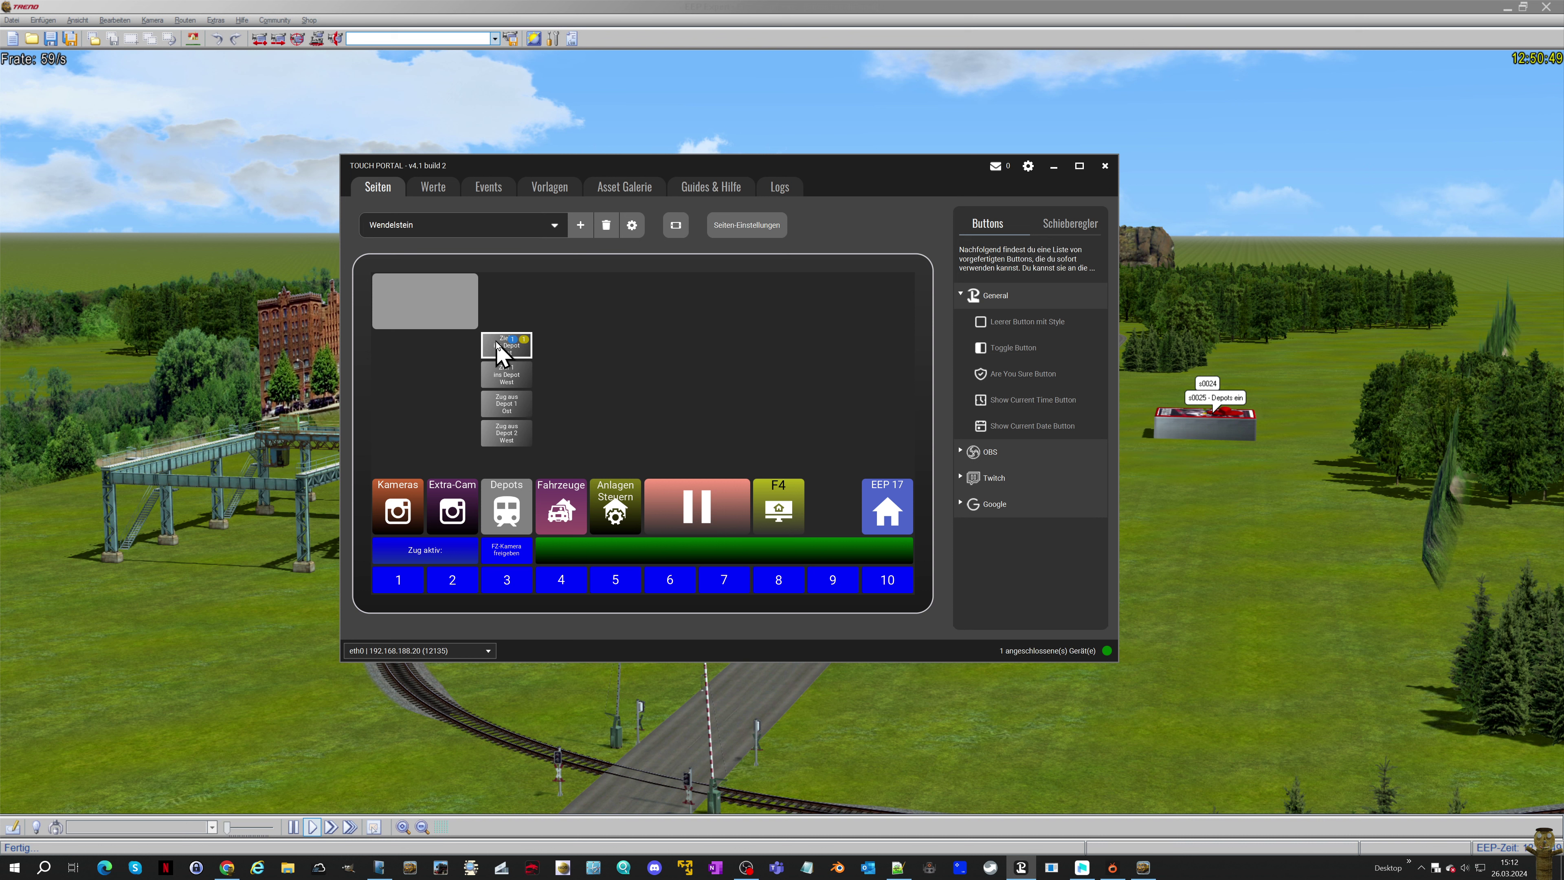
{"action": "left_click", "coordinate": [499, 370], "text": "ctrl"}
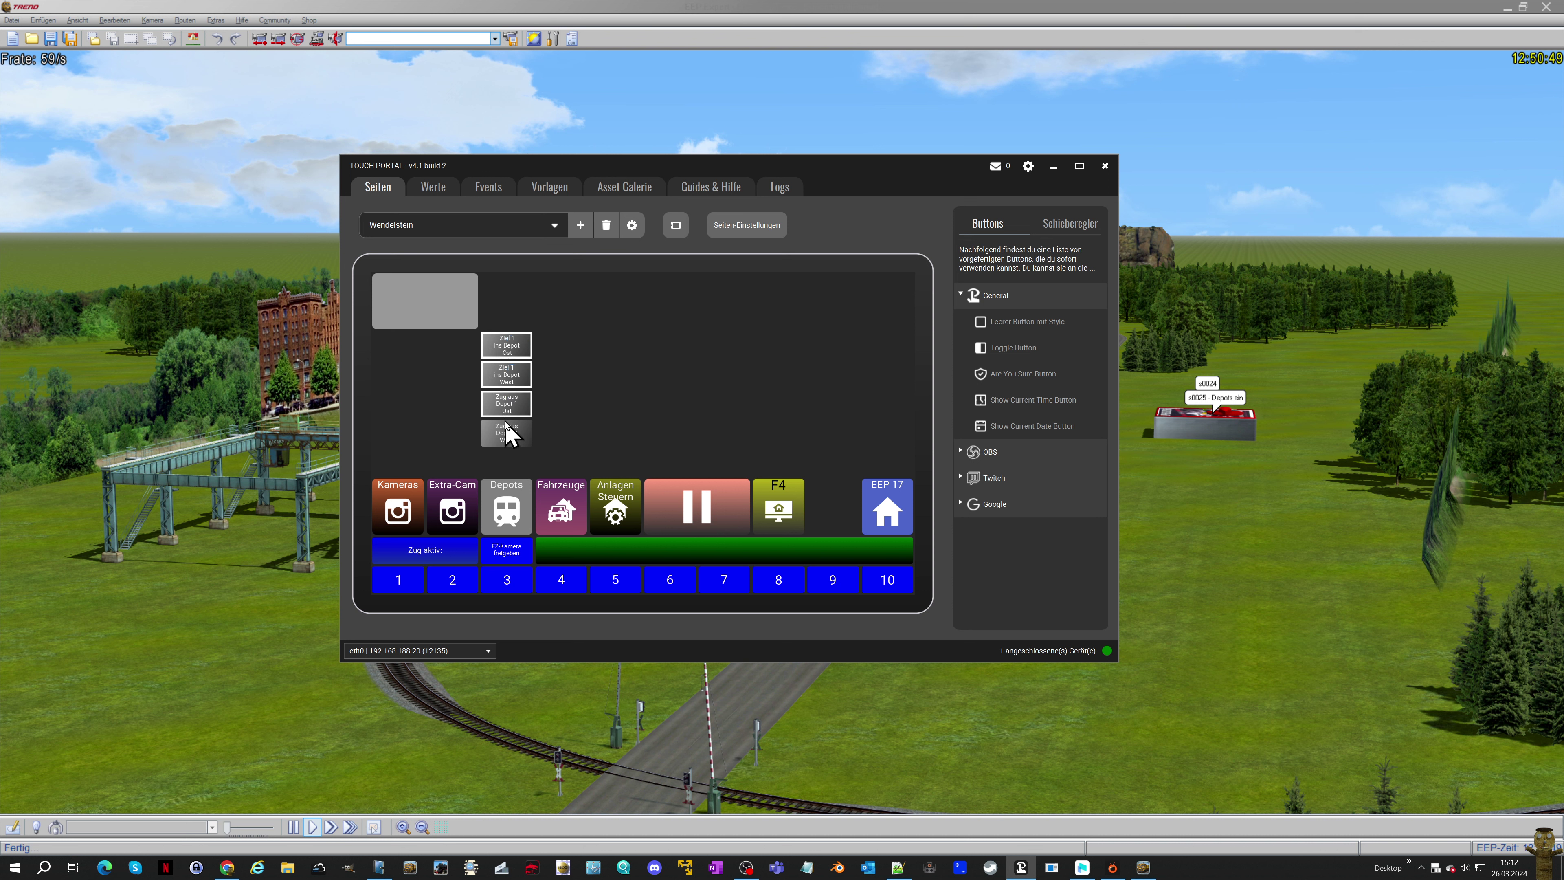
{"action": "left_click", "coordinate": [512, 435], "text": "ctrl"}
{"action": "right_click", "coordinate": [511, 435]}
{"action": "left_click", "coordinate": [570, 555]}
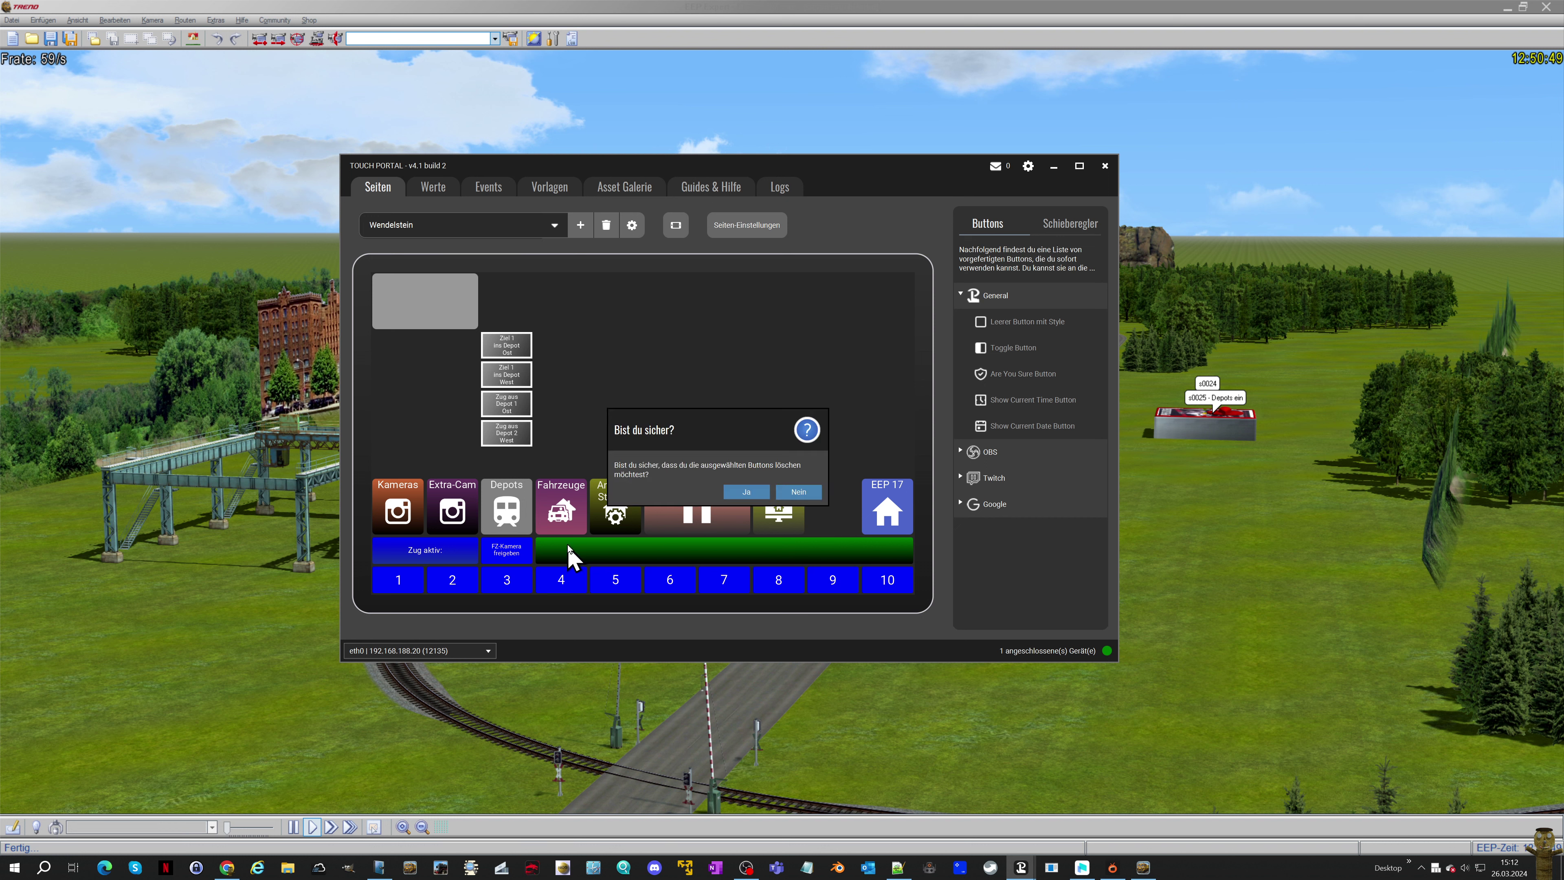
{"action": "left_click", "coordinate": [745, 491]}
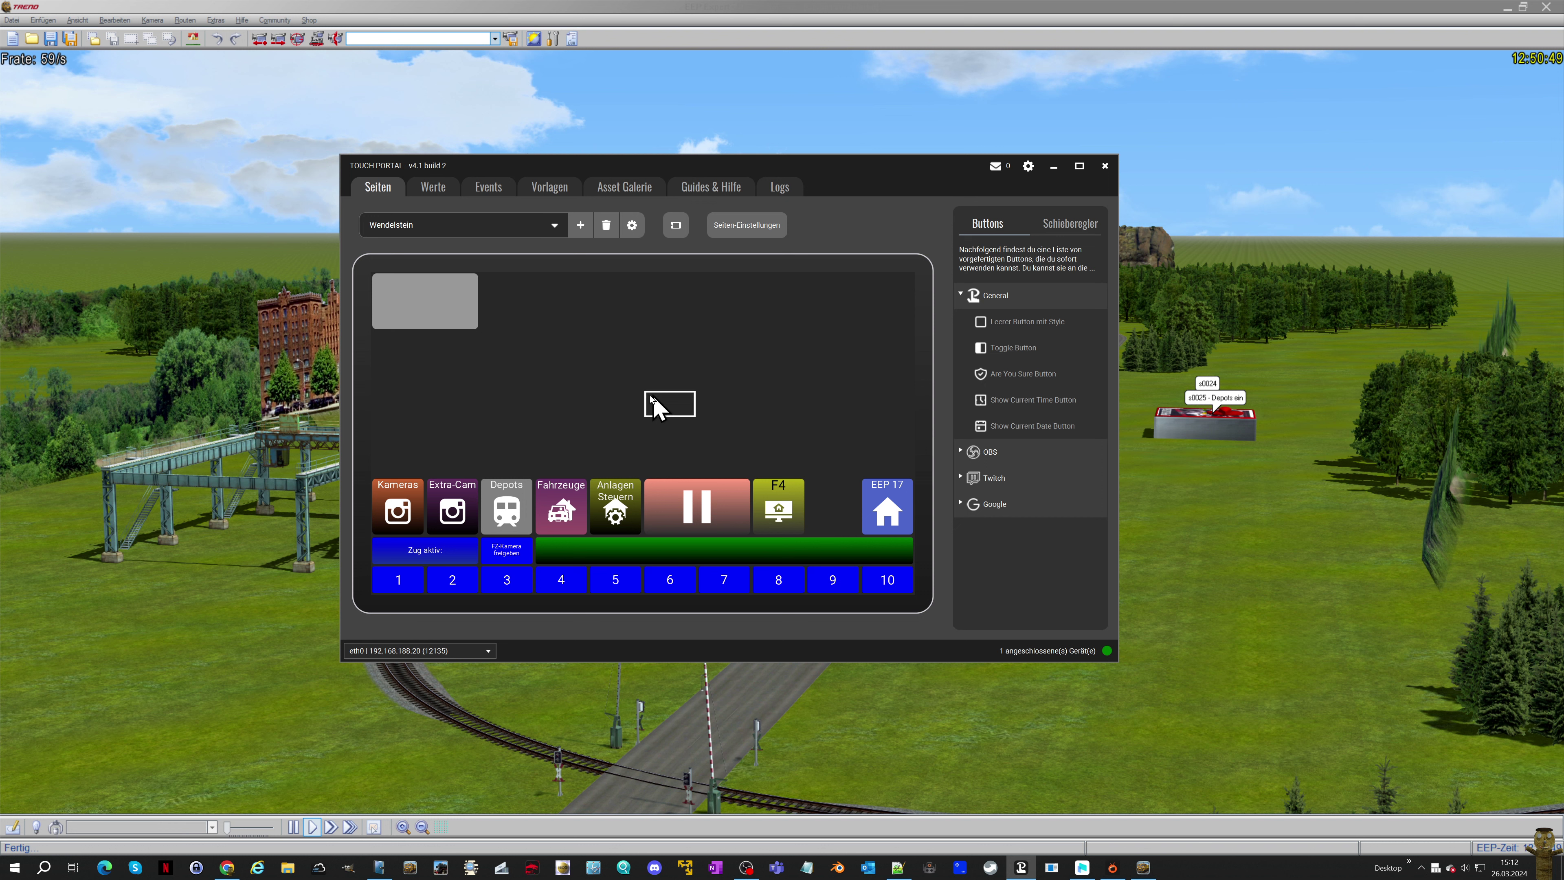
Delete the Anlagen Steuern button from the Wendelstein page
{"action": "right_click", "coordinate": [616, 512]}
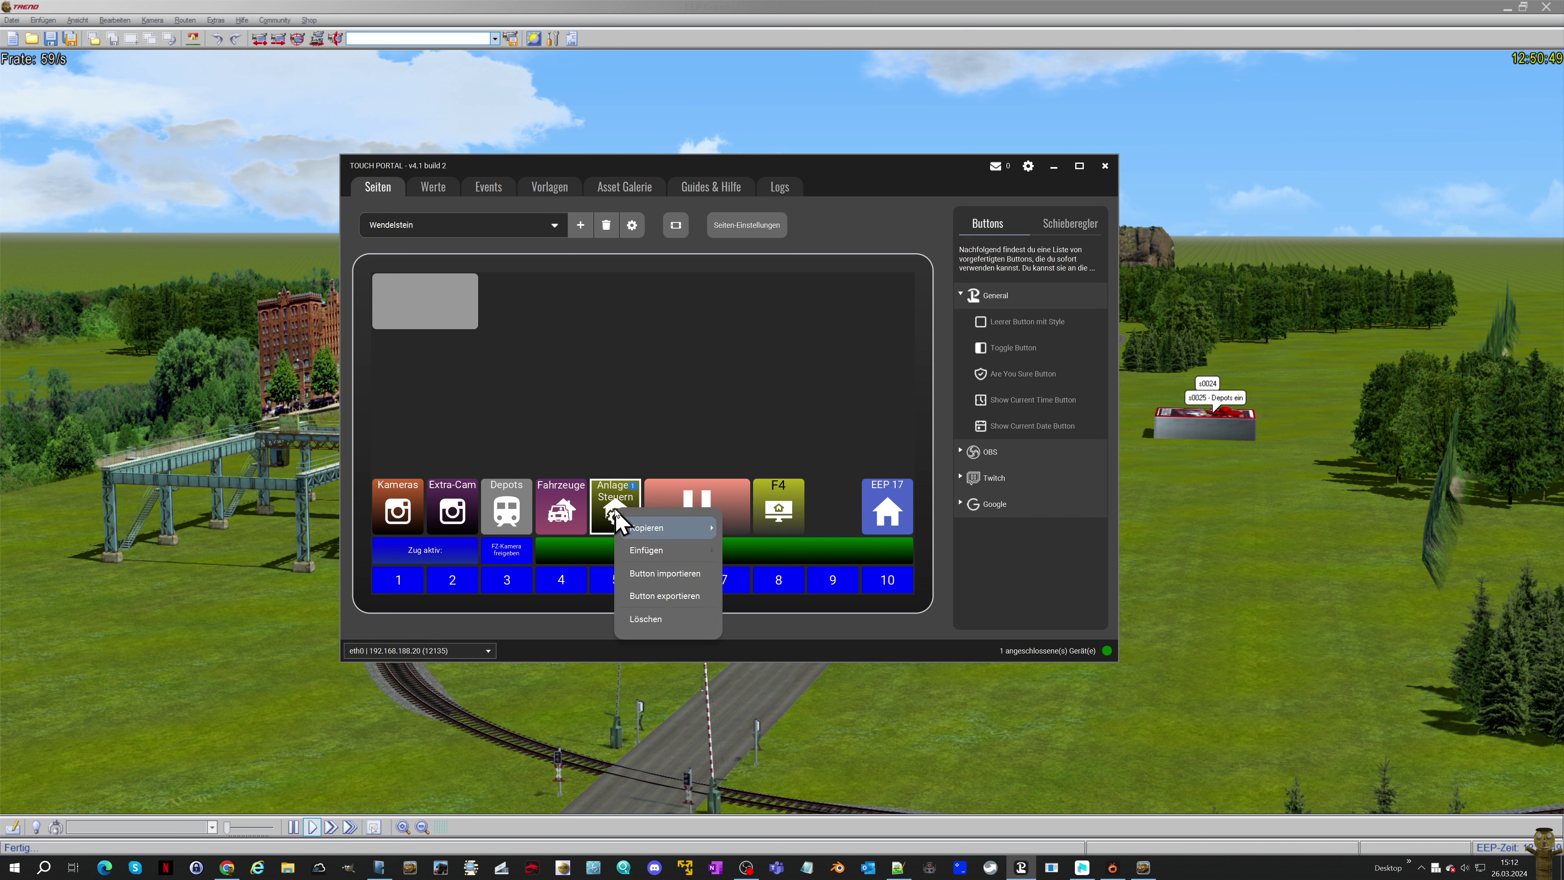
{"action": "left_click", "coordinate": [646, 618]}
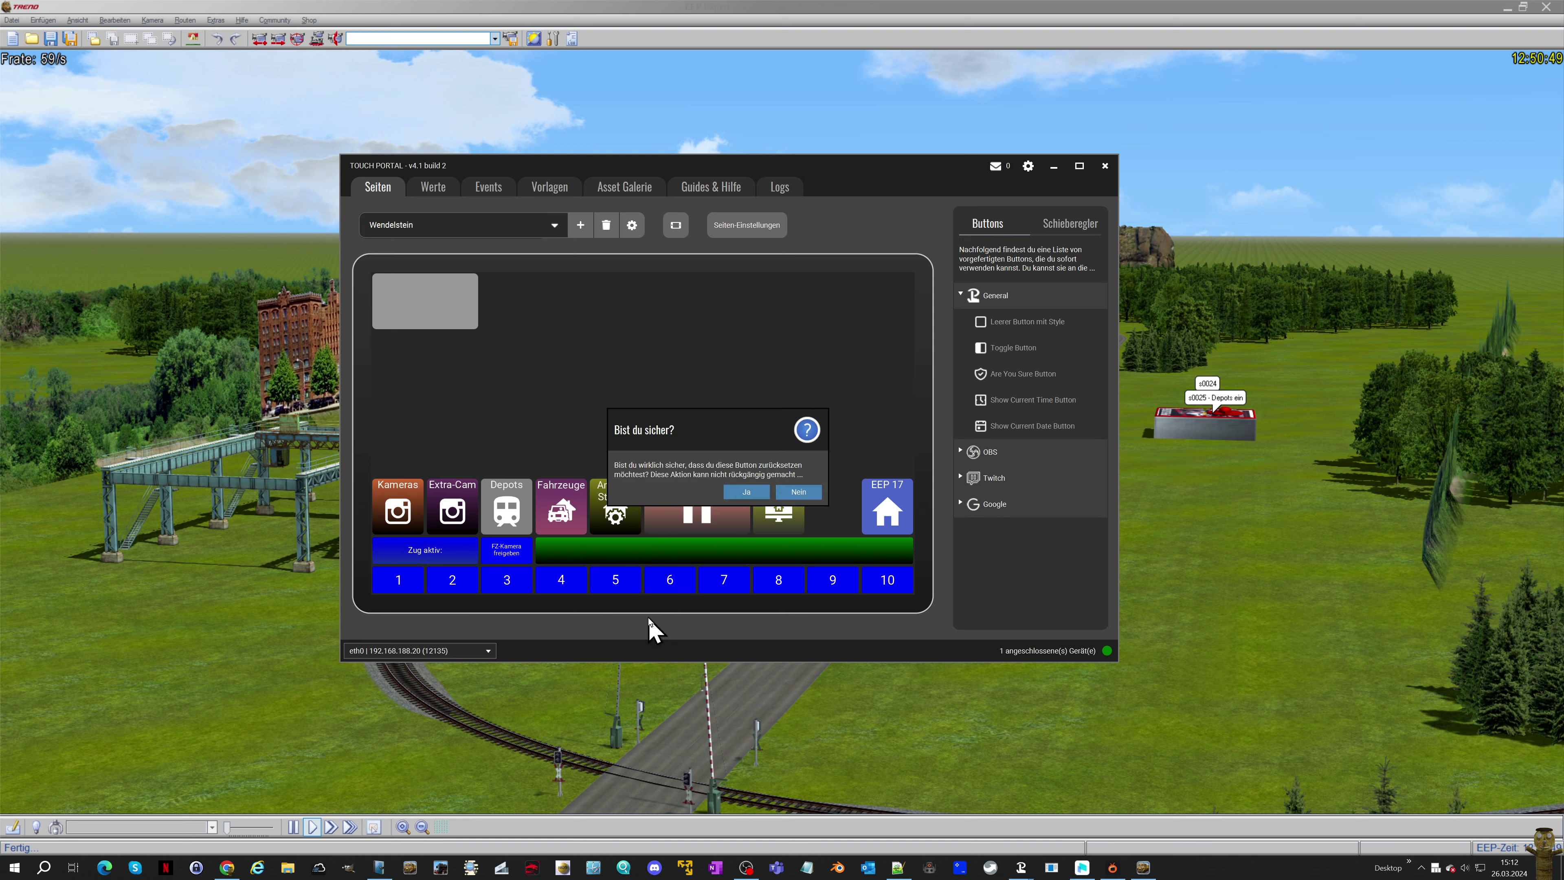
{"action": "left_click", "coordinate": [746, 493]}
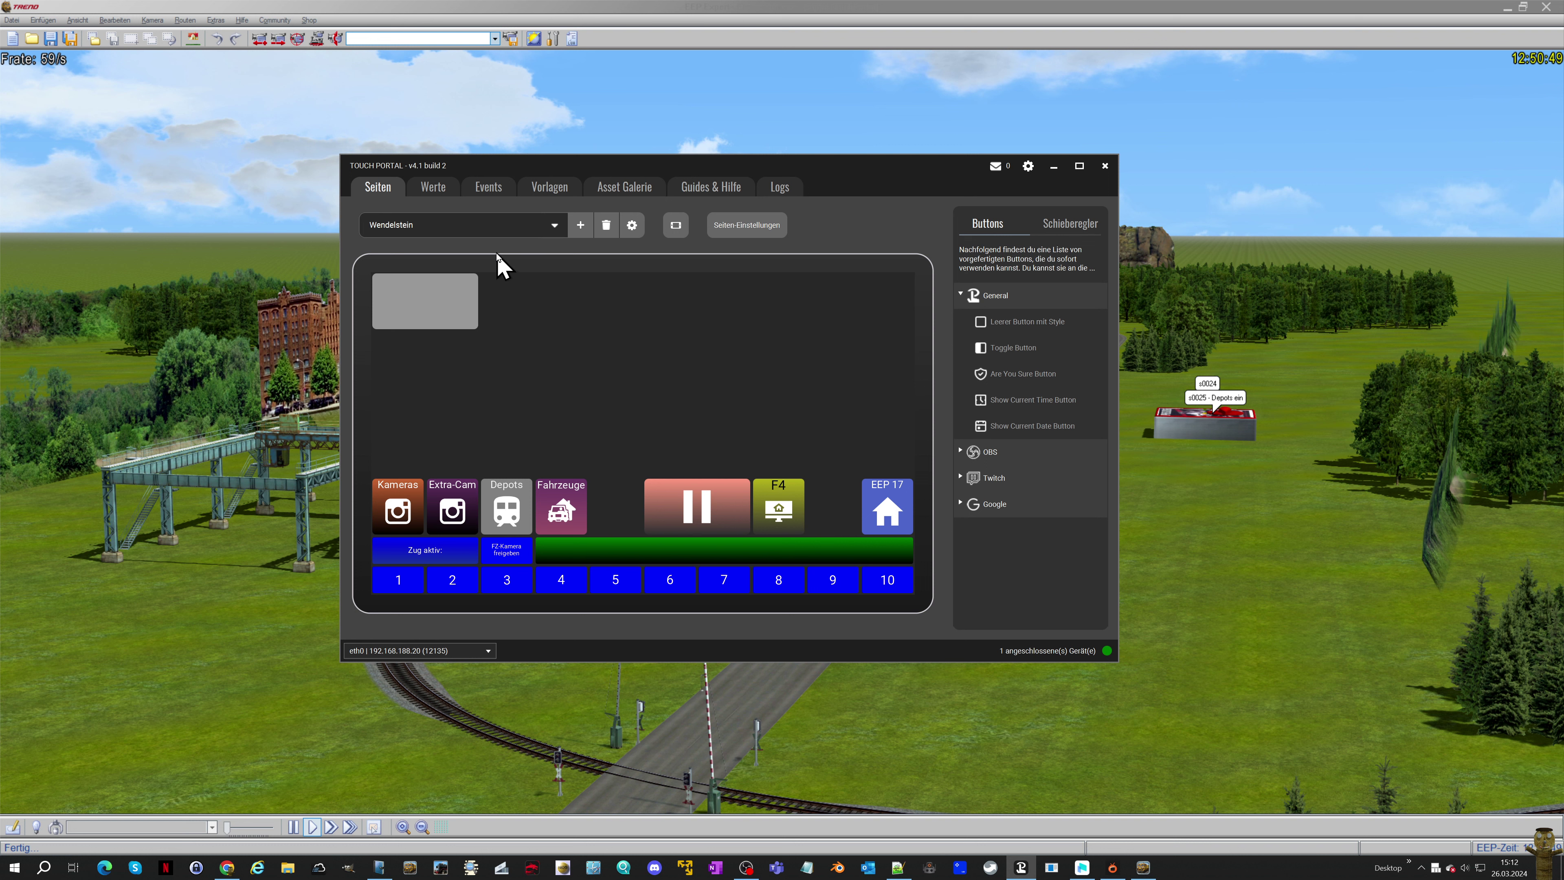
Duplicate the Wendelstein page under the name eep-vorlage-startseite and locate the copy in its folder inside EEP
{"action": "left_click", "coordinate": [631, 226]}
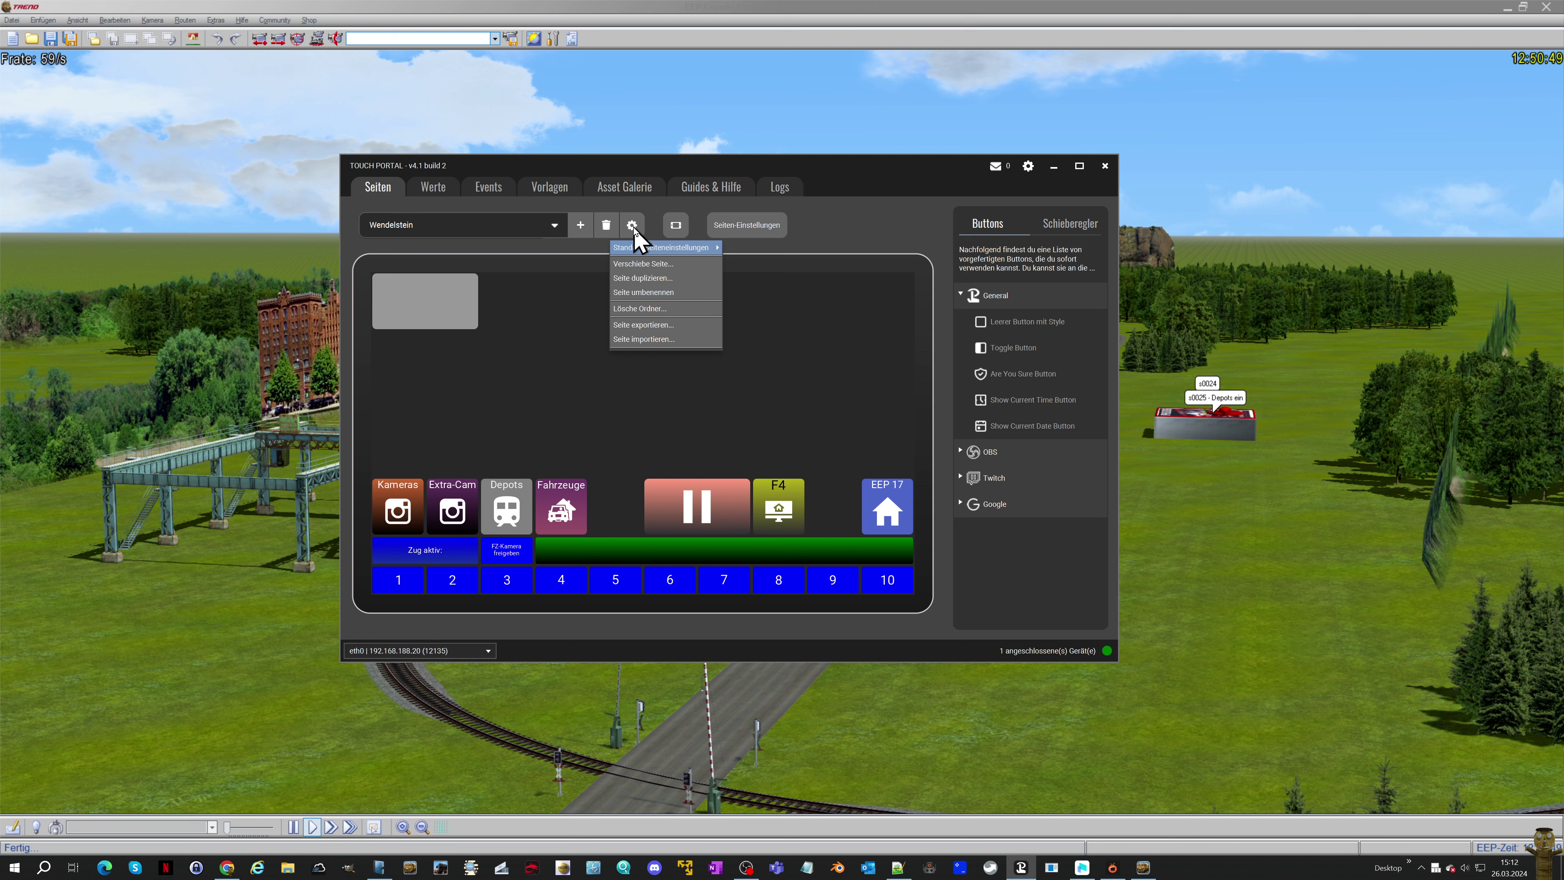
{"action": "left_click", "coordinate": [640, 278]}
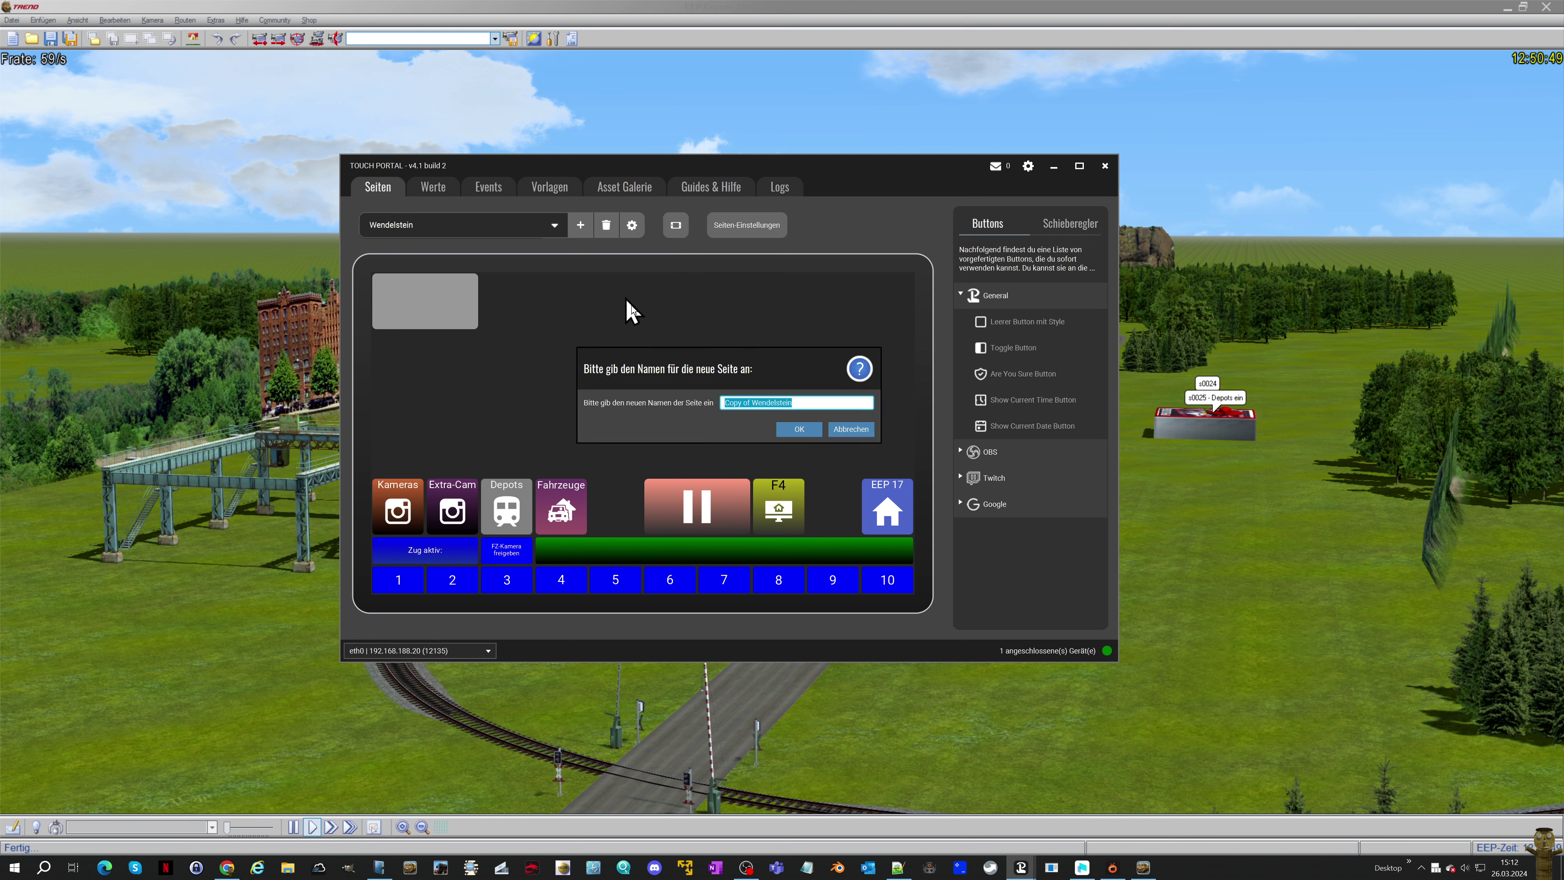
{"action": "type", "text": "eep-vorlage-startseite"}
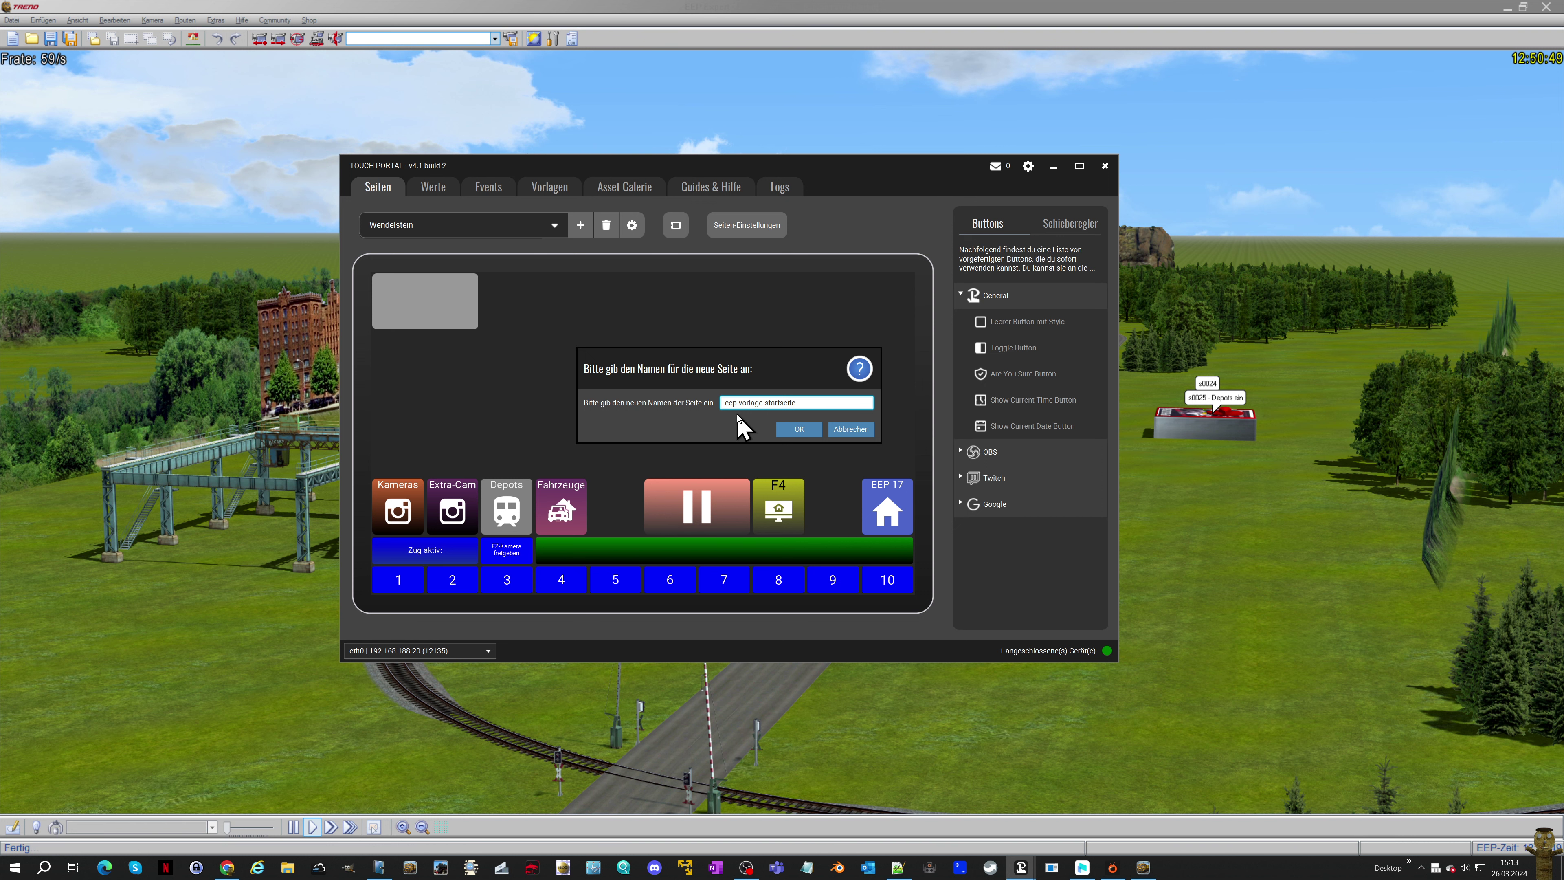
{"action": "left_click", "coordinate": [801, 429]}
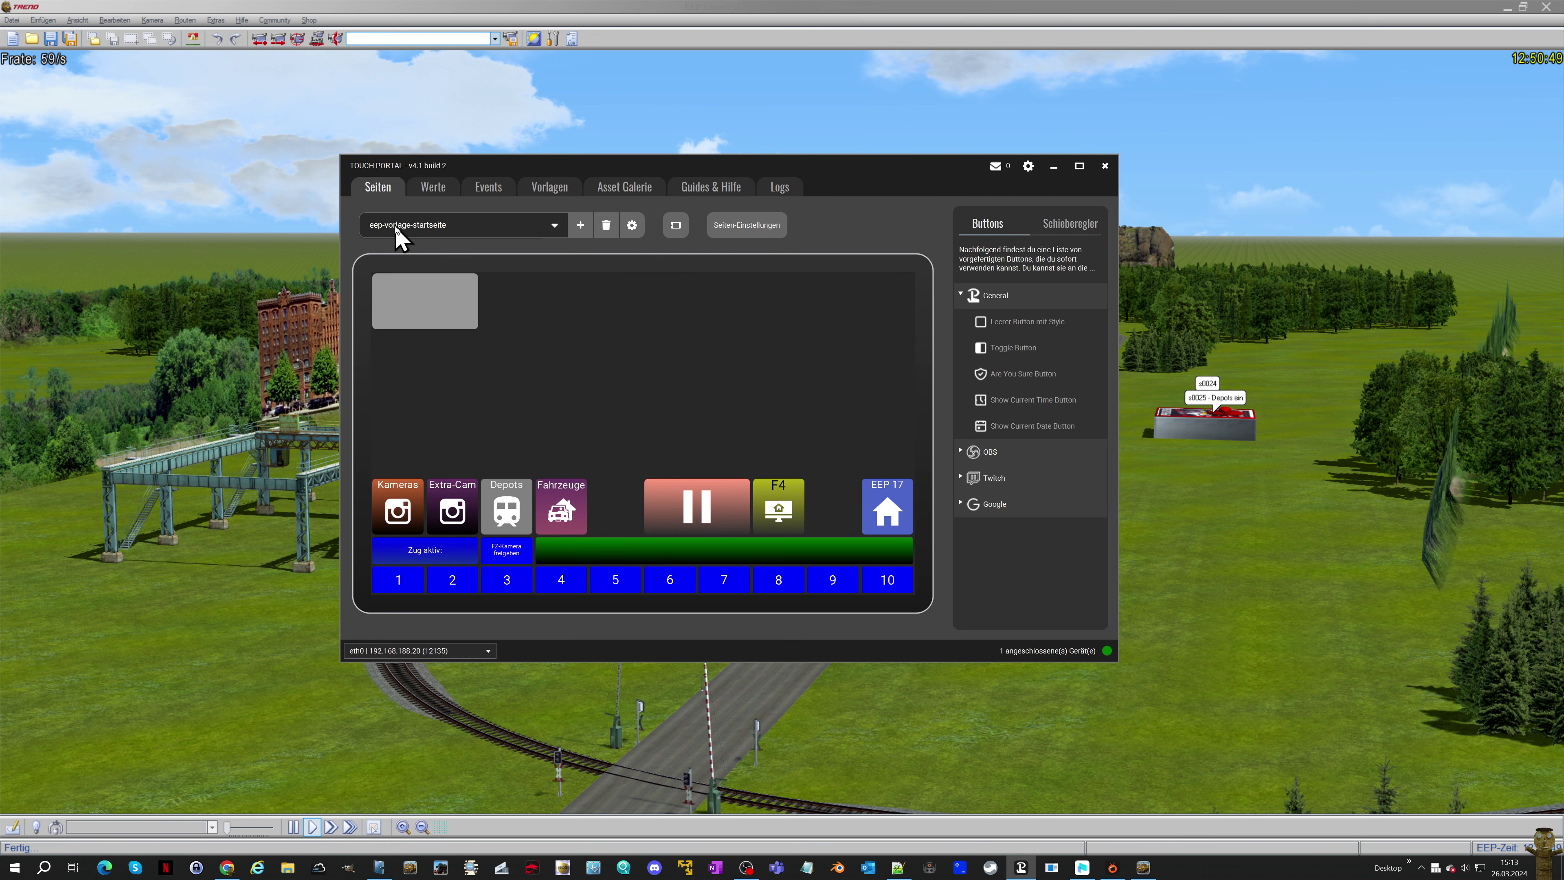
{"action": "left_click", "coordinate": [555, 226]}
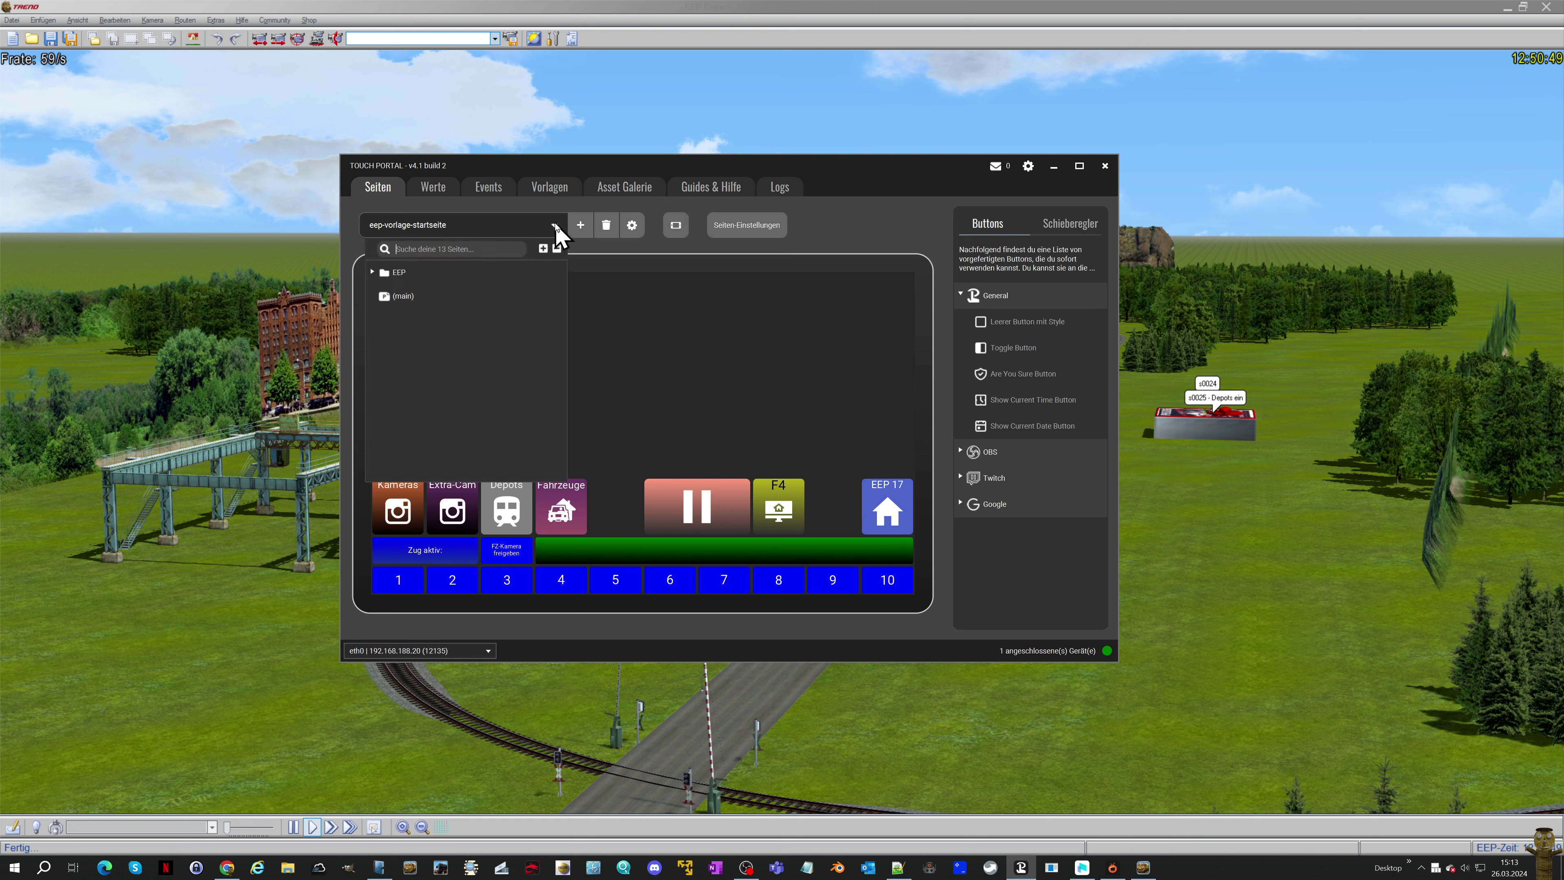
{"action": "left_click", "coordinate": [373, 273]}
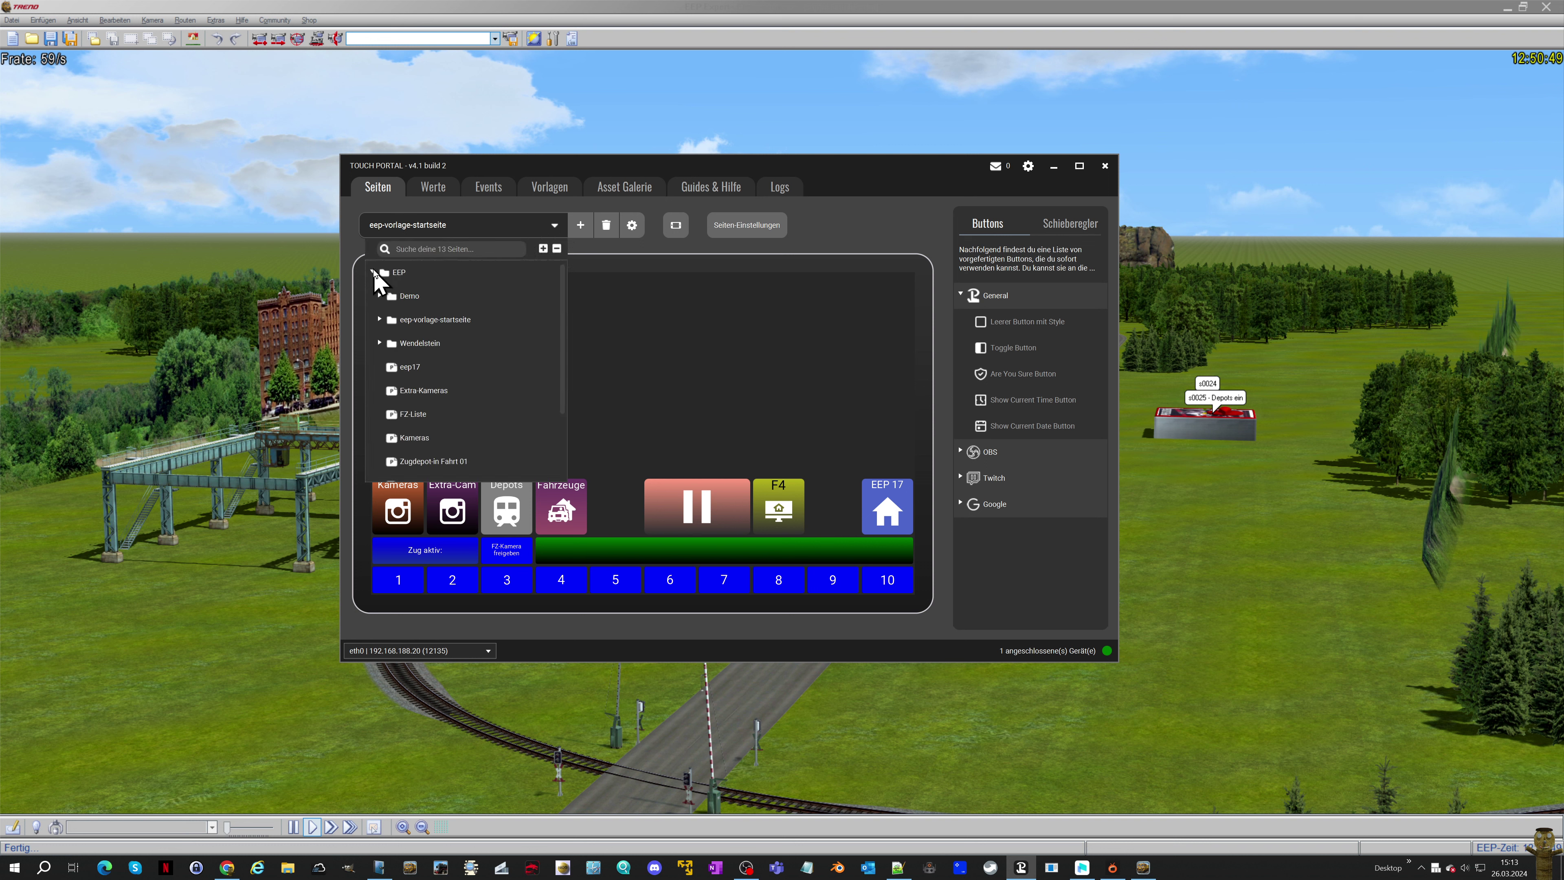
{"action": "left_click", "coordinate": [380, 321]}
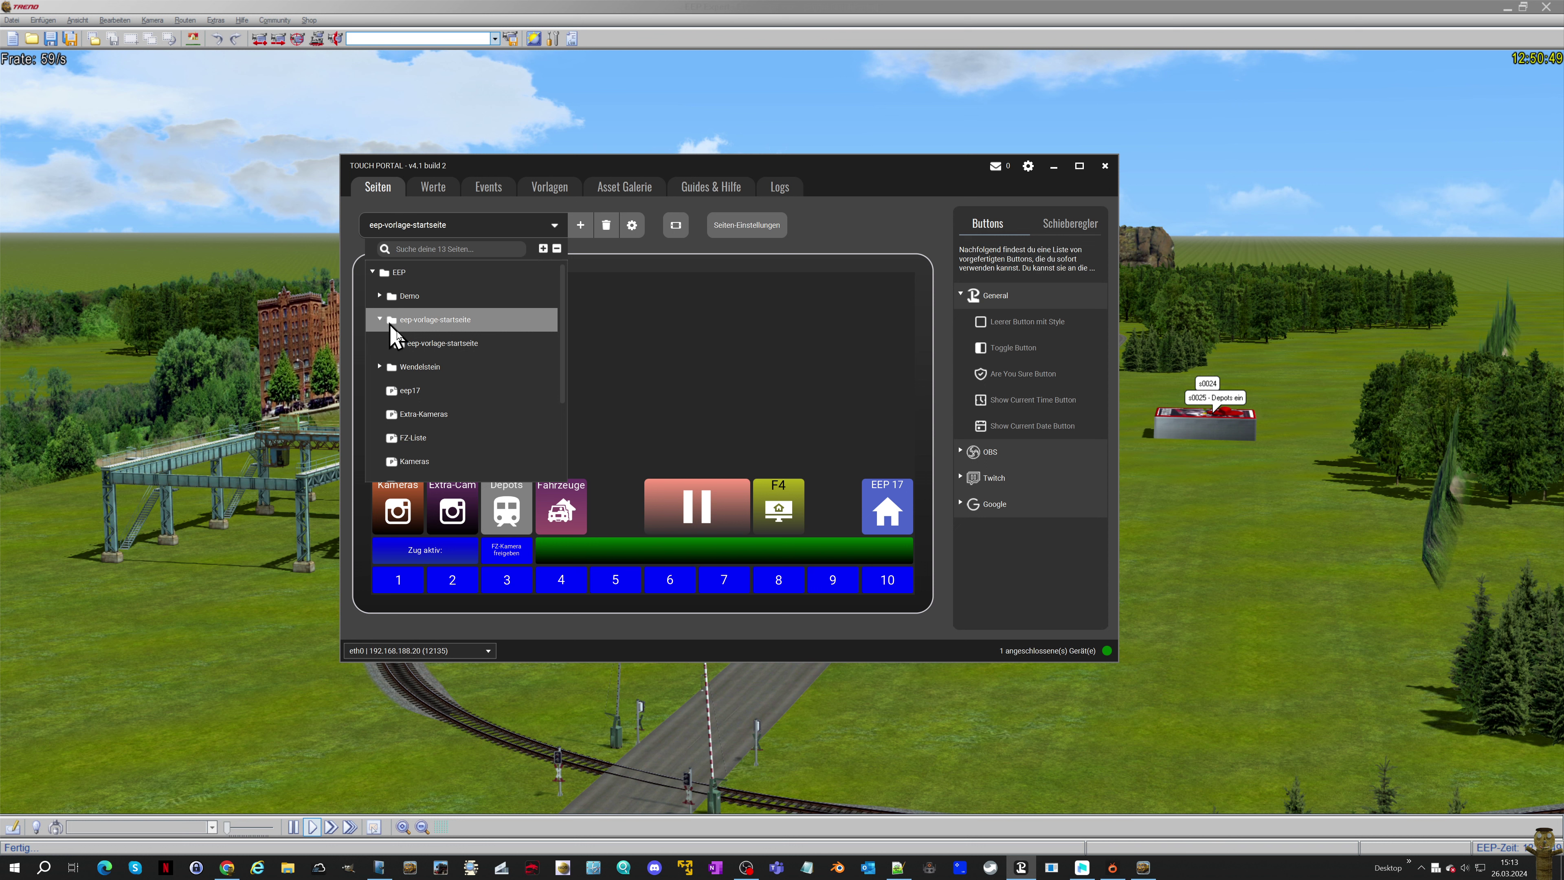
Open the eep-vorlage-startseite page, then the Wendelstein page from its folder inside EEP, to compare their layouts
{"action": "left_click", "coordinate": [418, 344]}
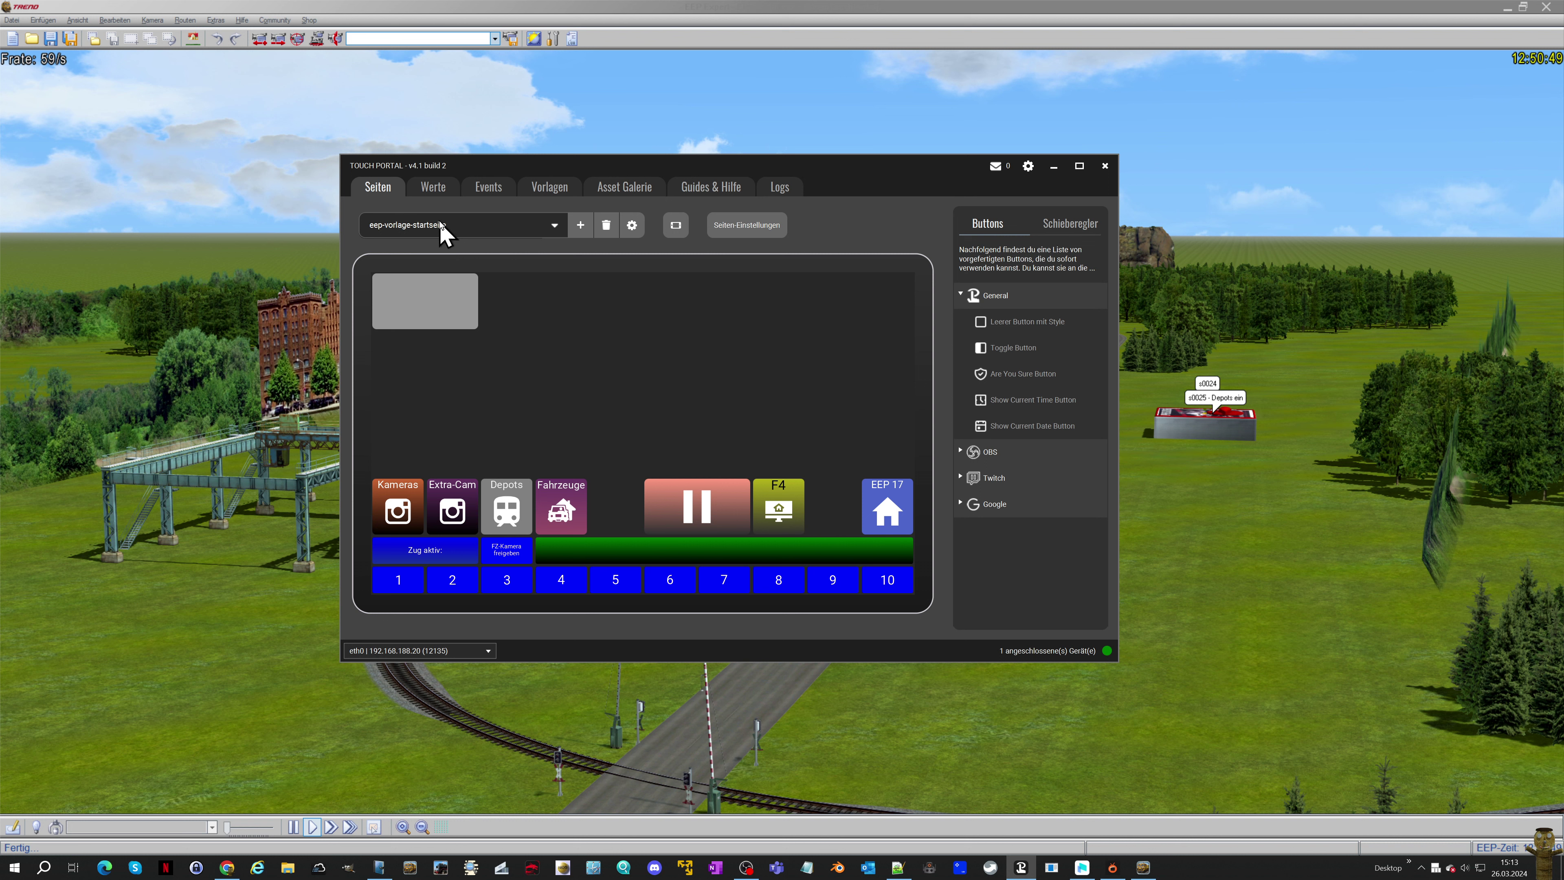
{"action": "left_click", "coordinate": [554, 227]}
{"action": "left_click", "coordinate": [373, 272]}
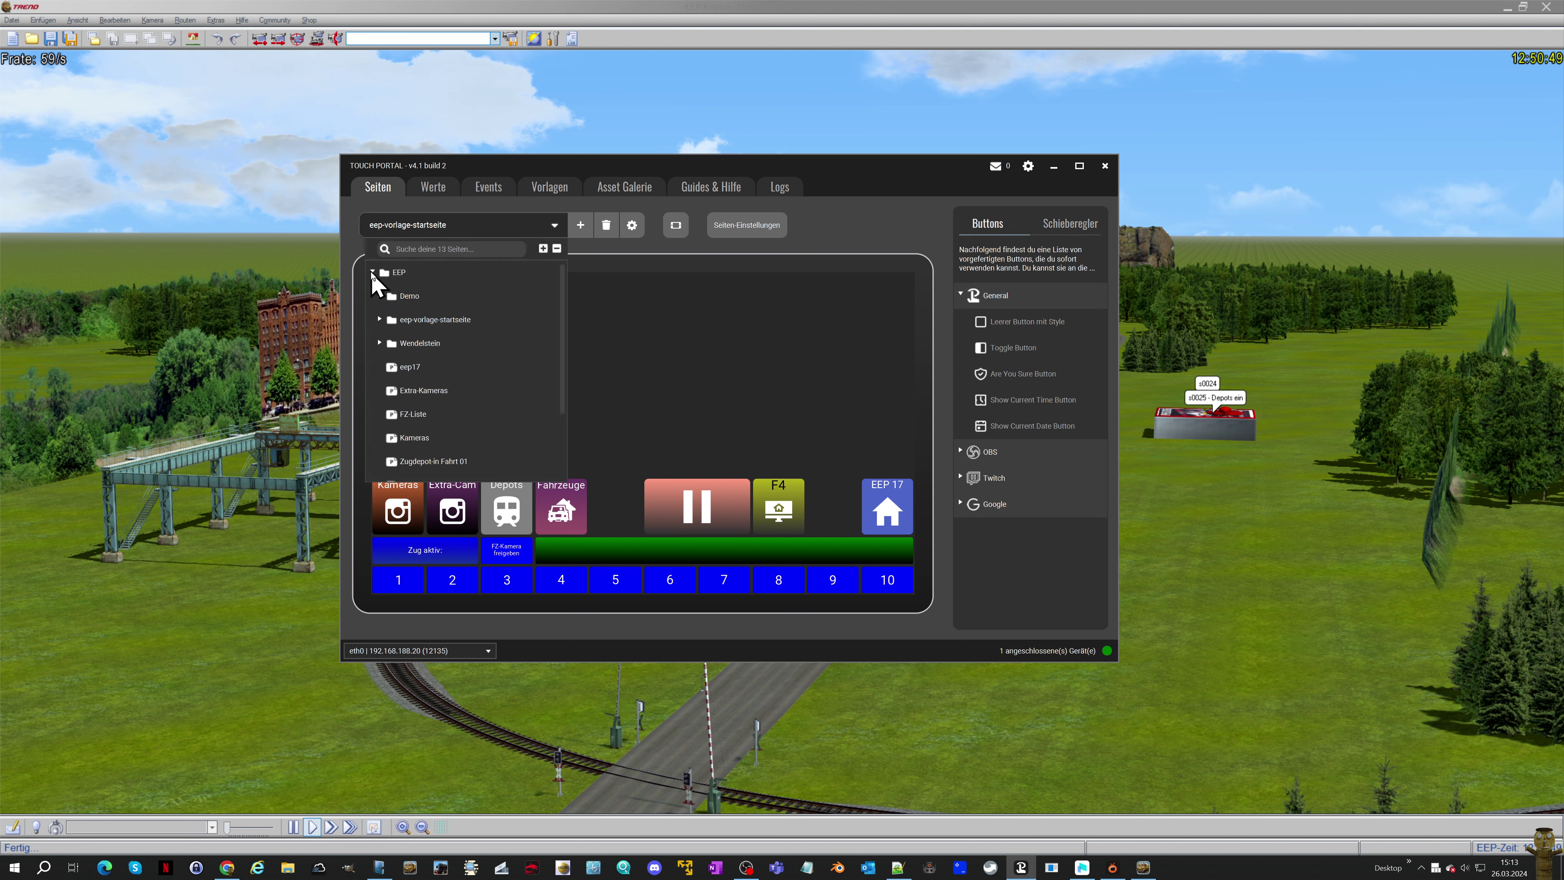
{"action": "left_click", "coordinate": [380, 320]}
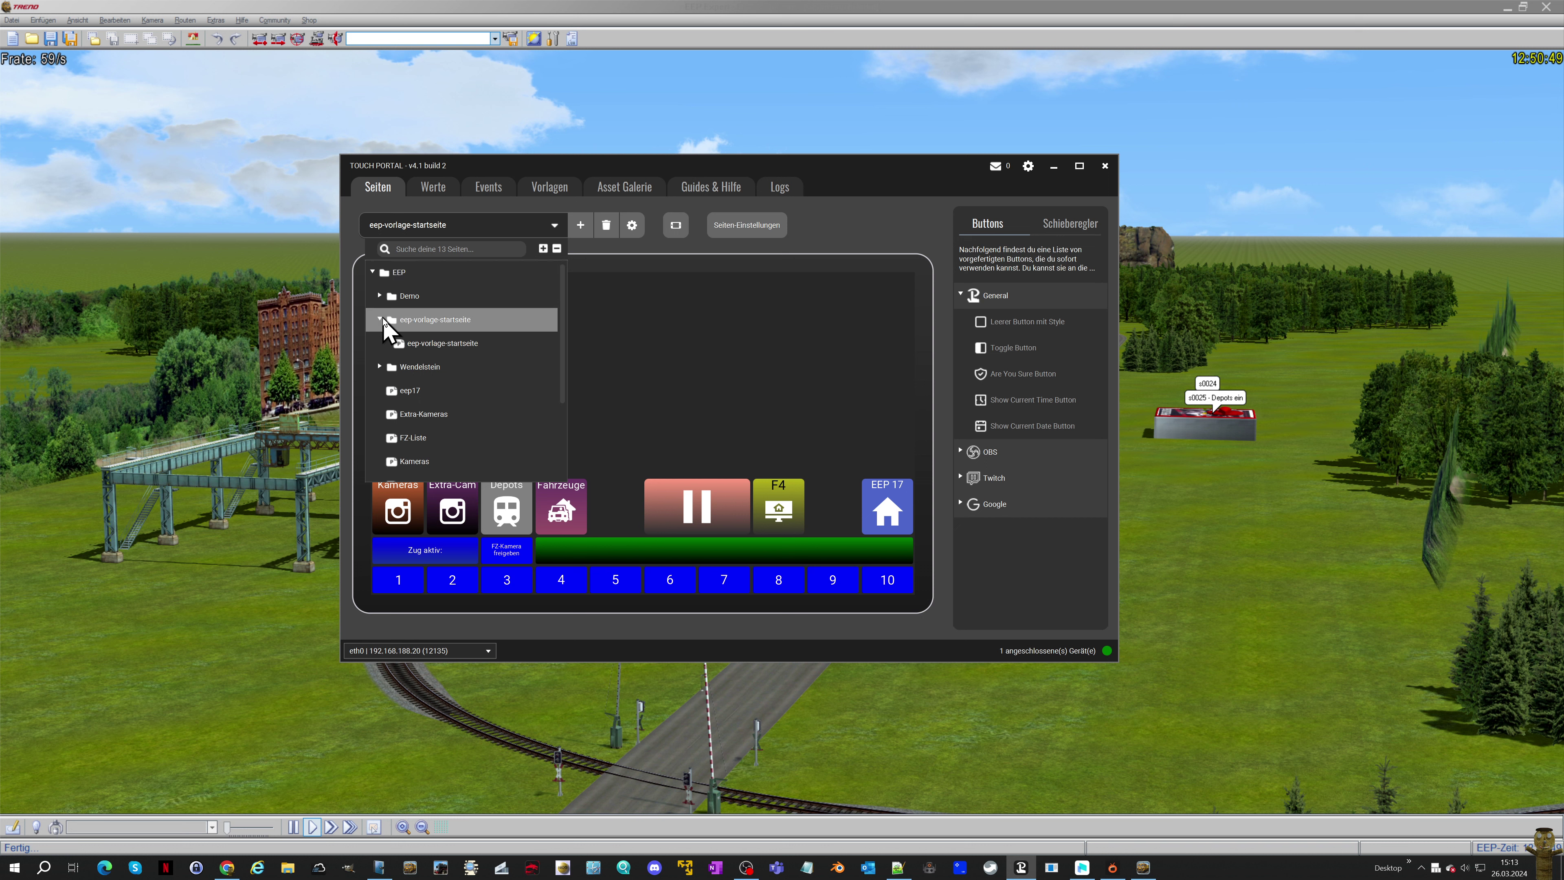
{"action": "left_click", "coordinate": [380, 367]}
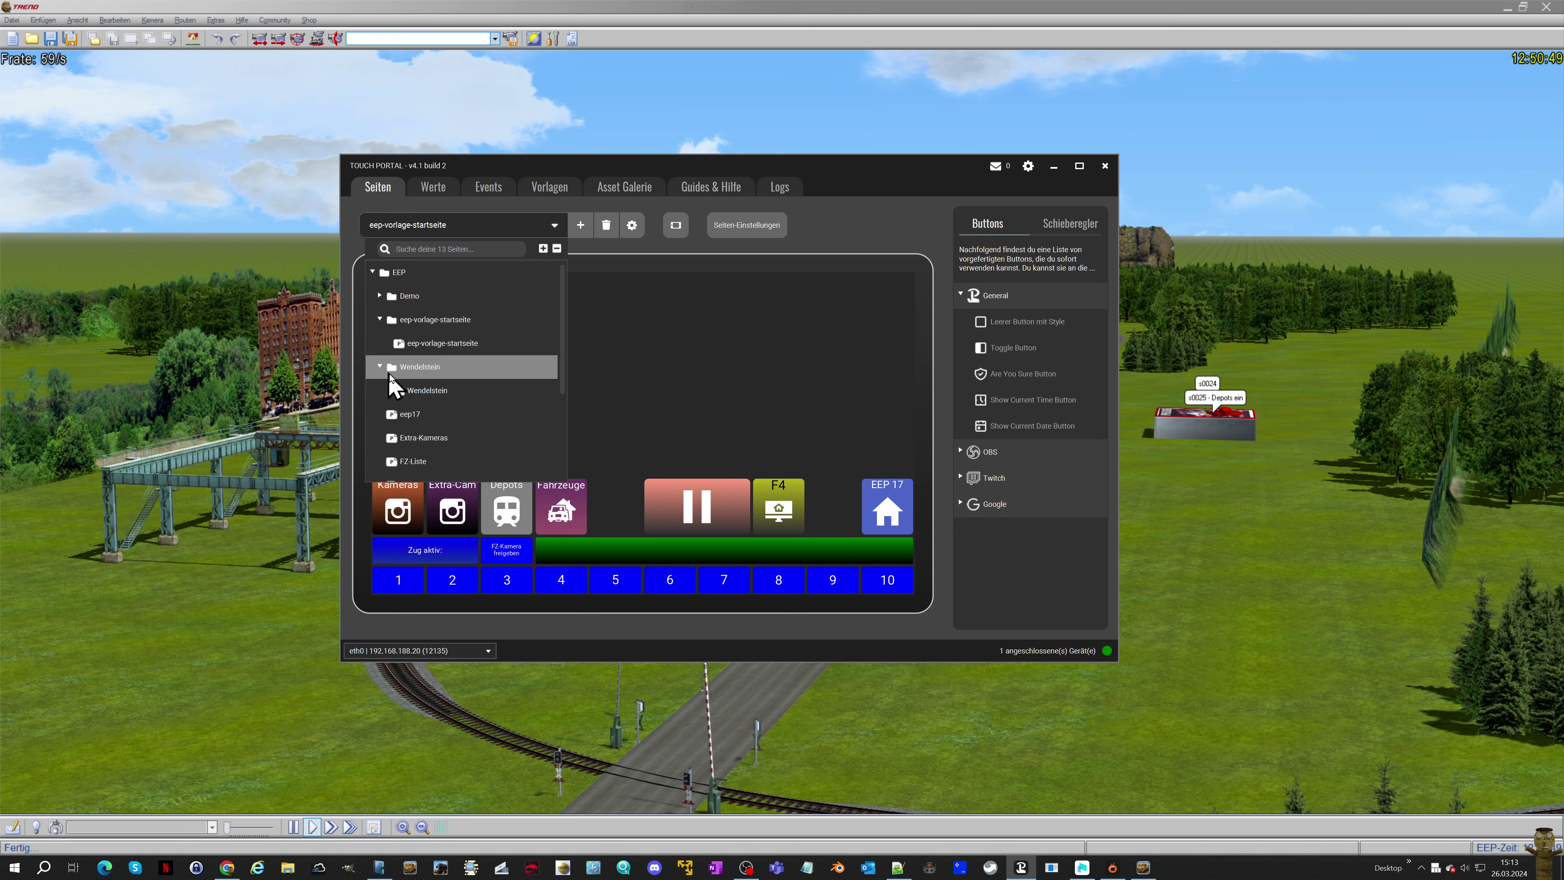
{"action": "left_click", "coordinate": [411, 394]}
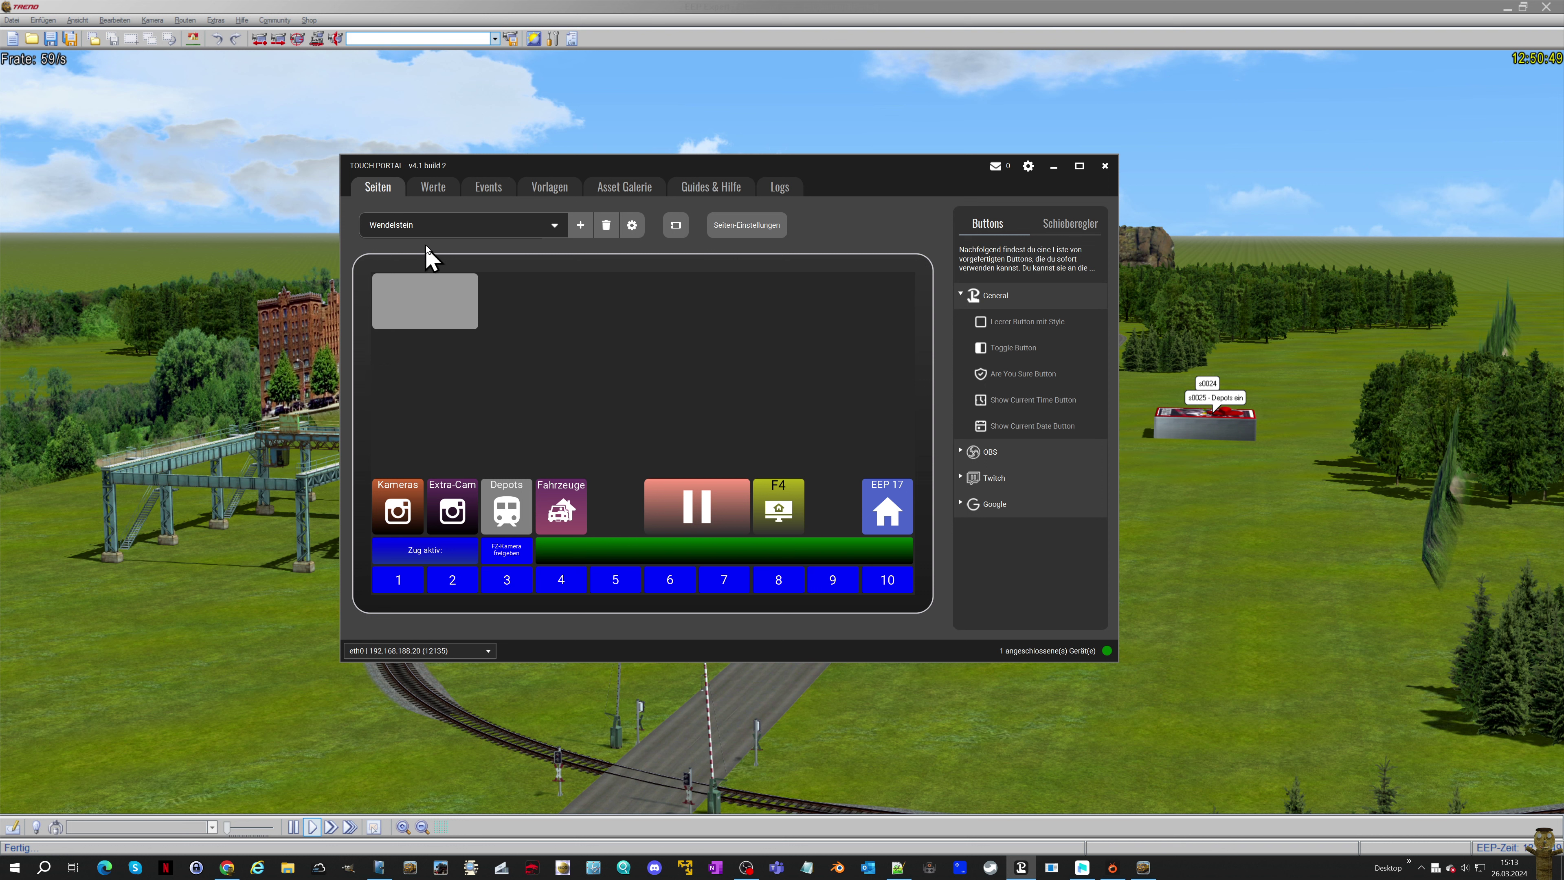
Open the eep17 page and inspect the EEP-Startseite button's press and event actions without changing them
{"action": "left_click", "coordinate": [428, 234]}
{"action": "left_click", "coordinate": [372, 272]}
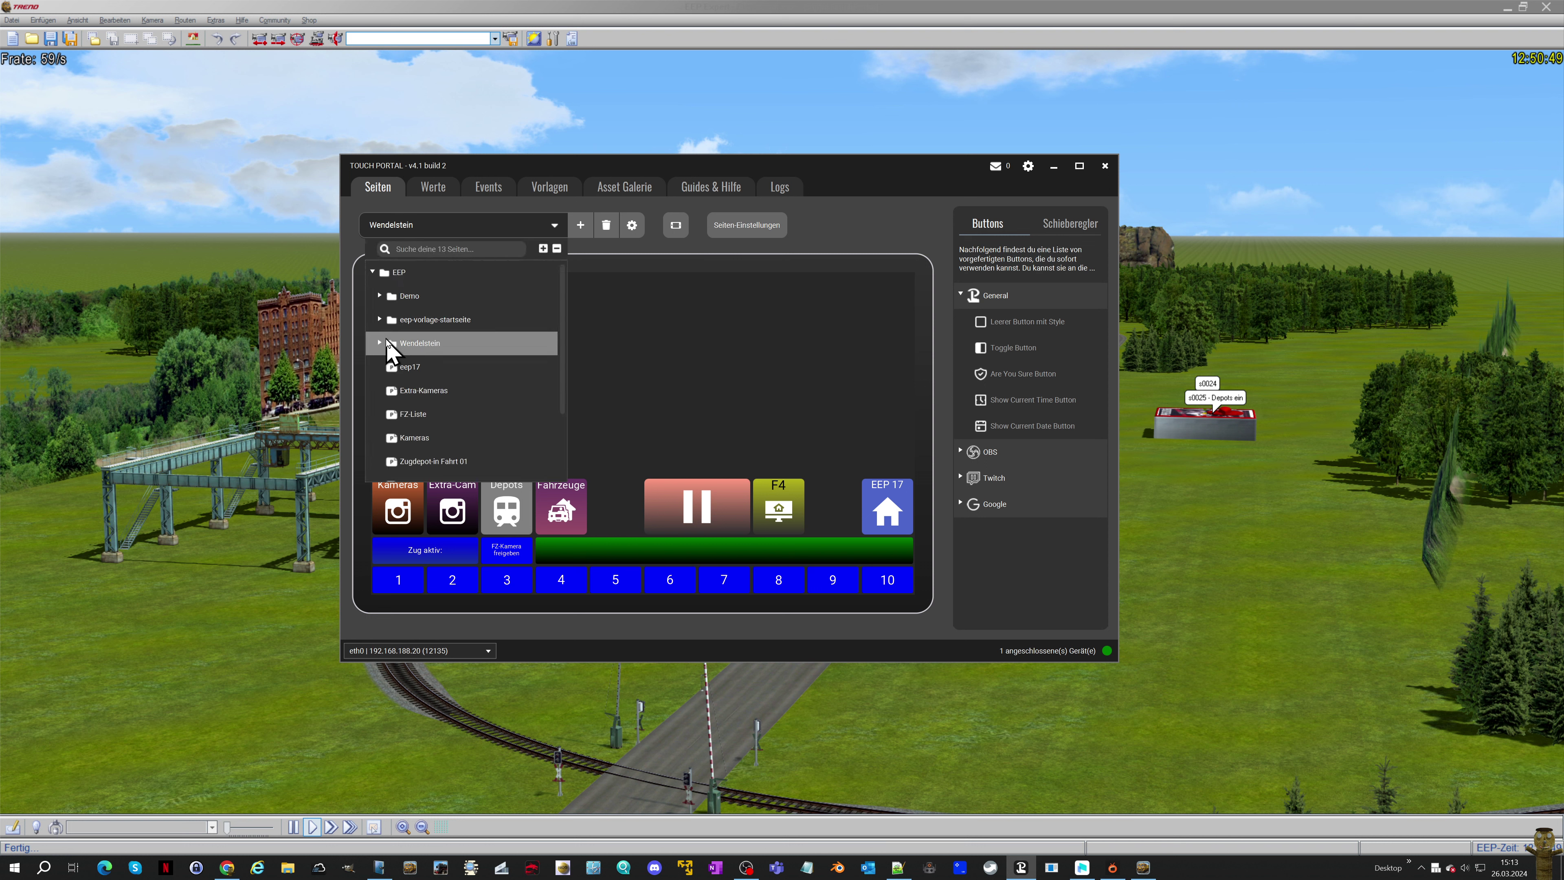
{"action": "left_click", "coordinate": [406, 366]}
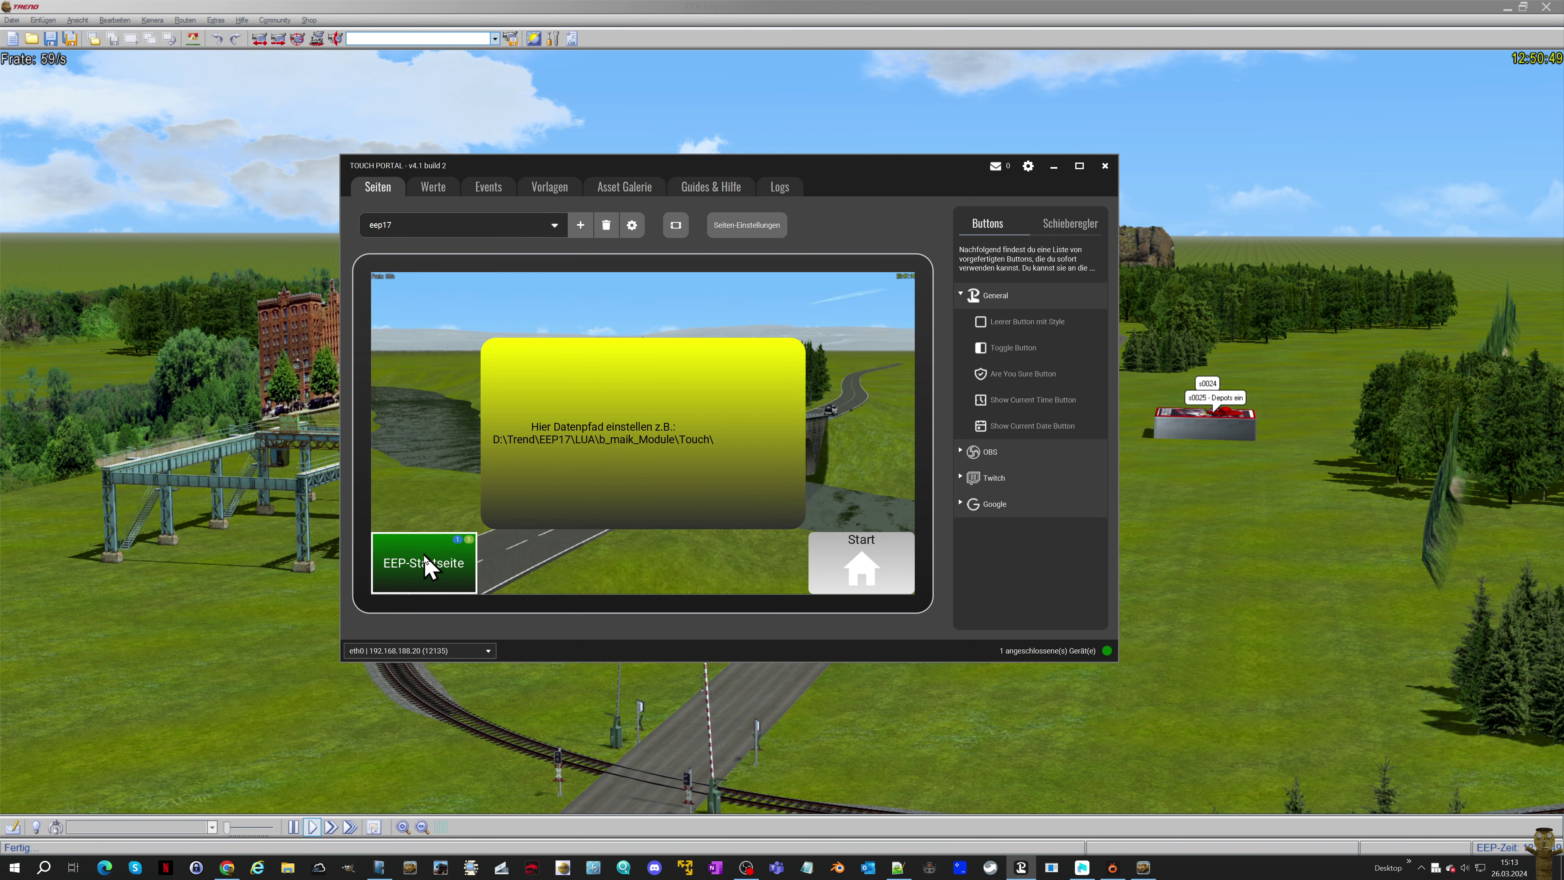
{"action": "left_click", "coordinate": [428, 570]}
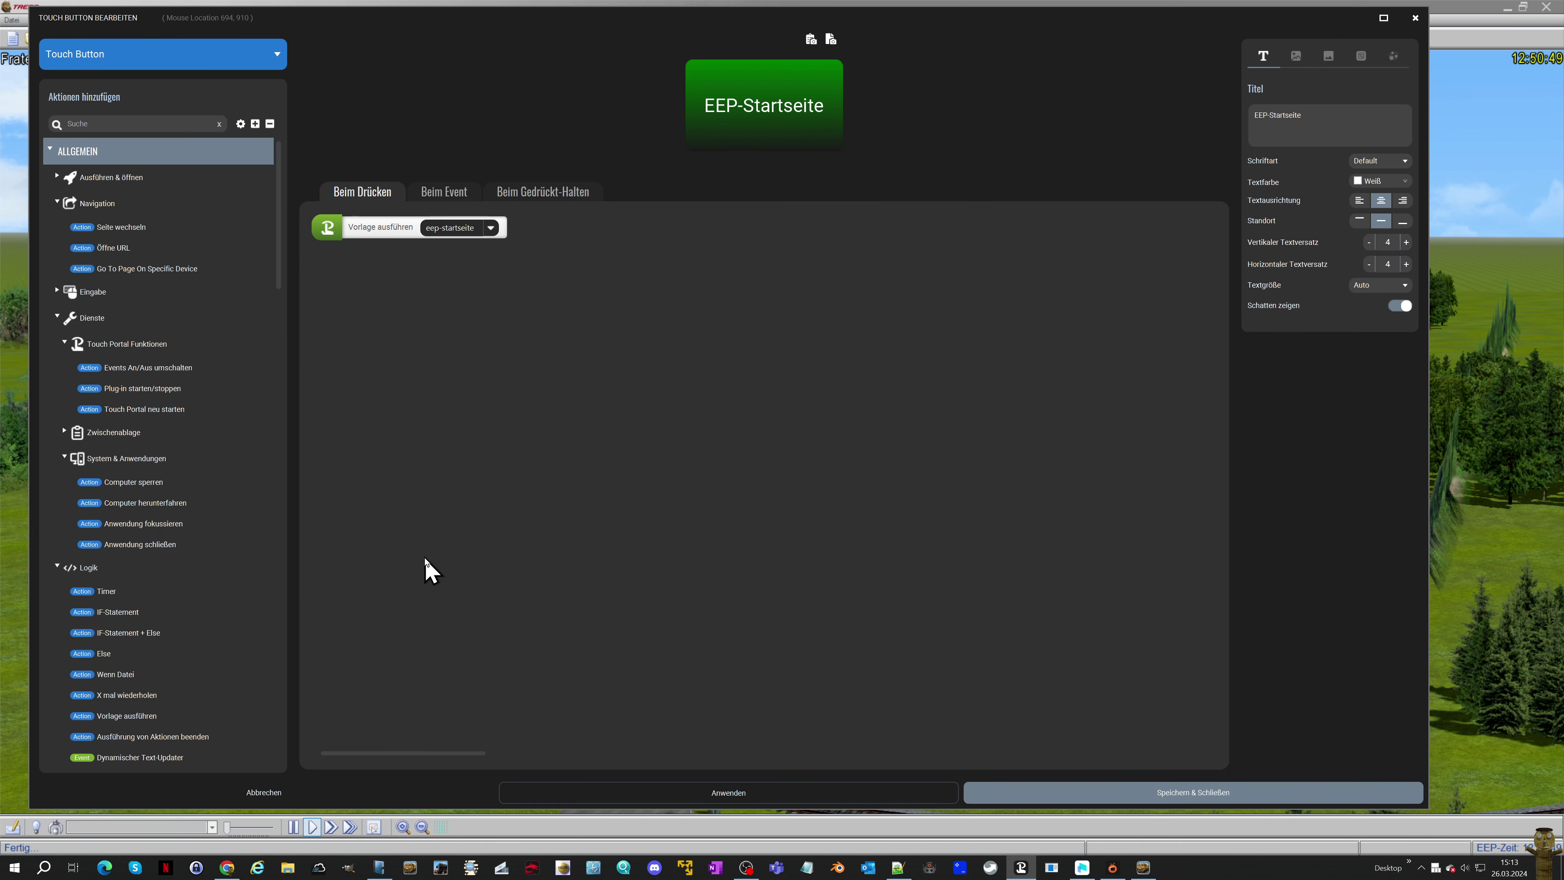
{"action": "left_click", "coordinate": [445, 192]}
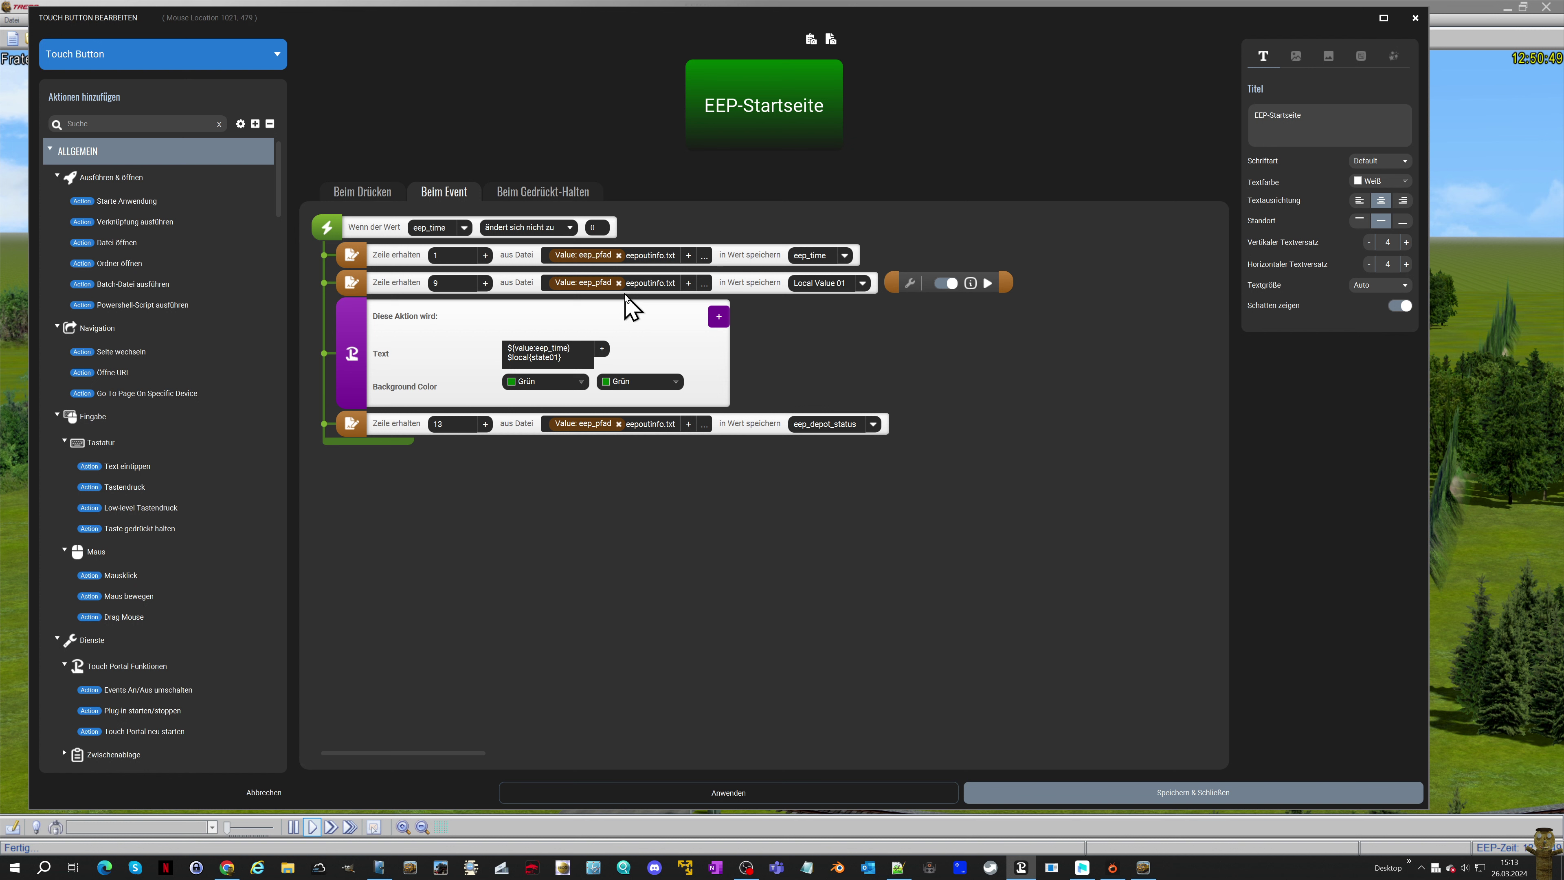
{"action": "left_click", "coordinate": [363, 193]}
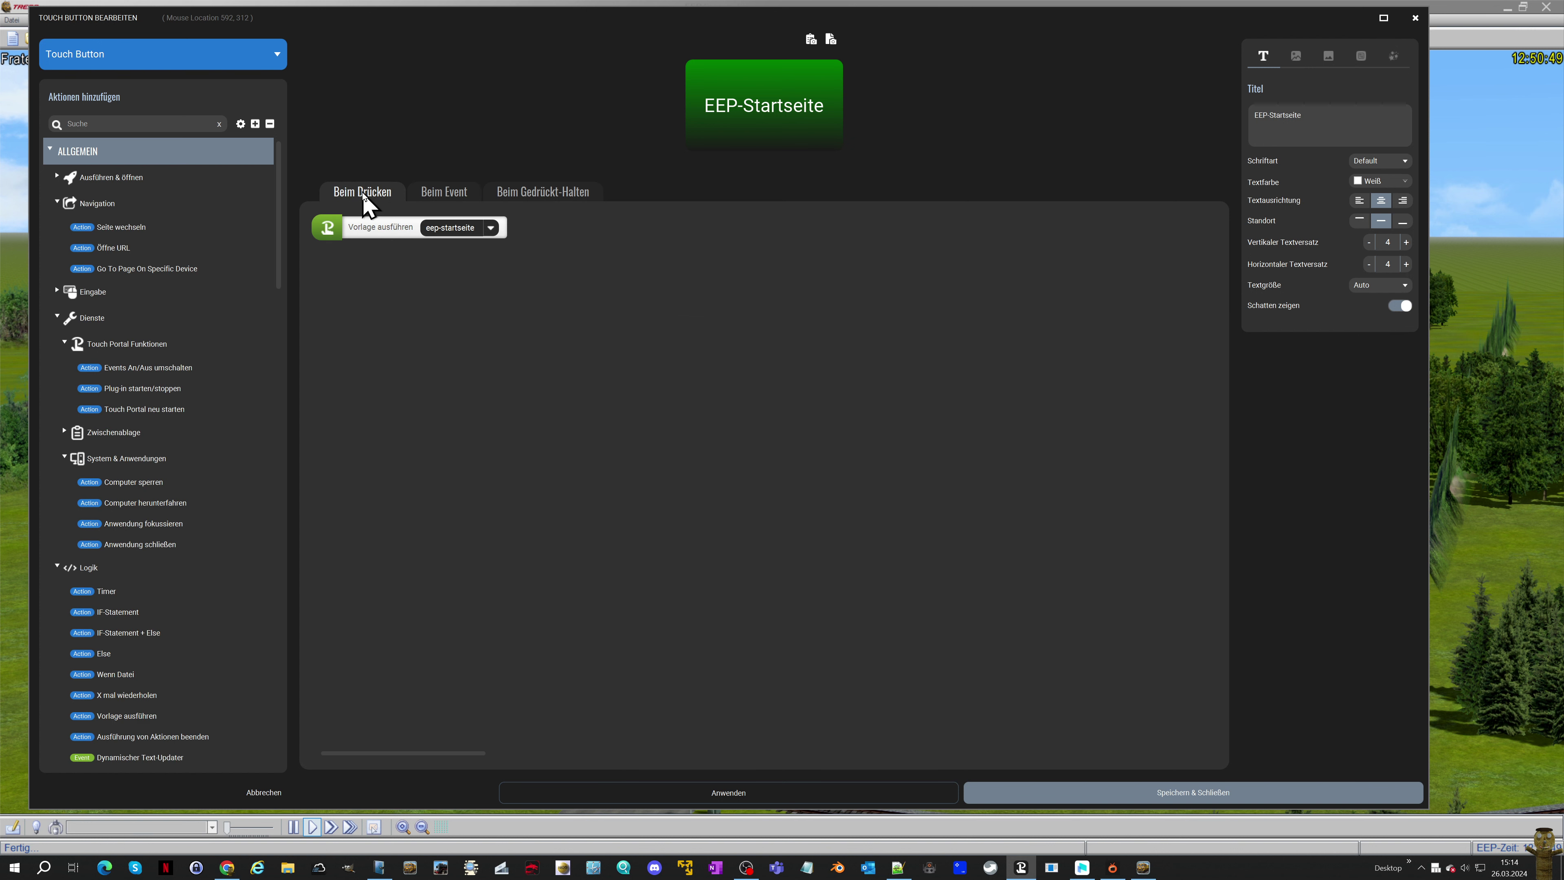
{"action": "left_click", "coordinate": [286, 796]}
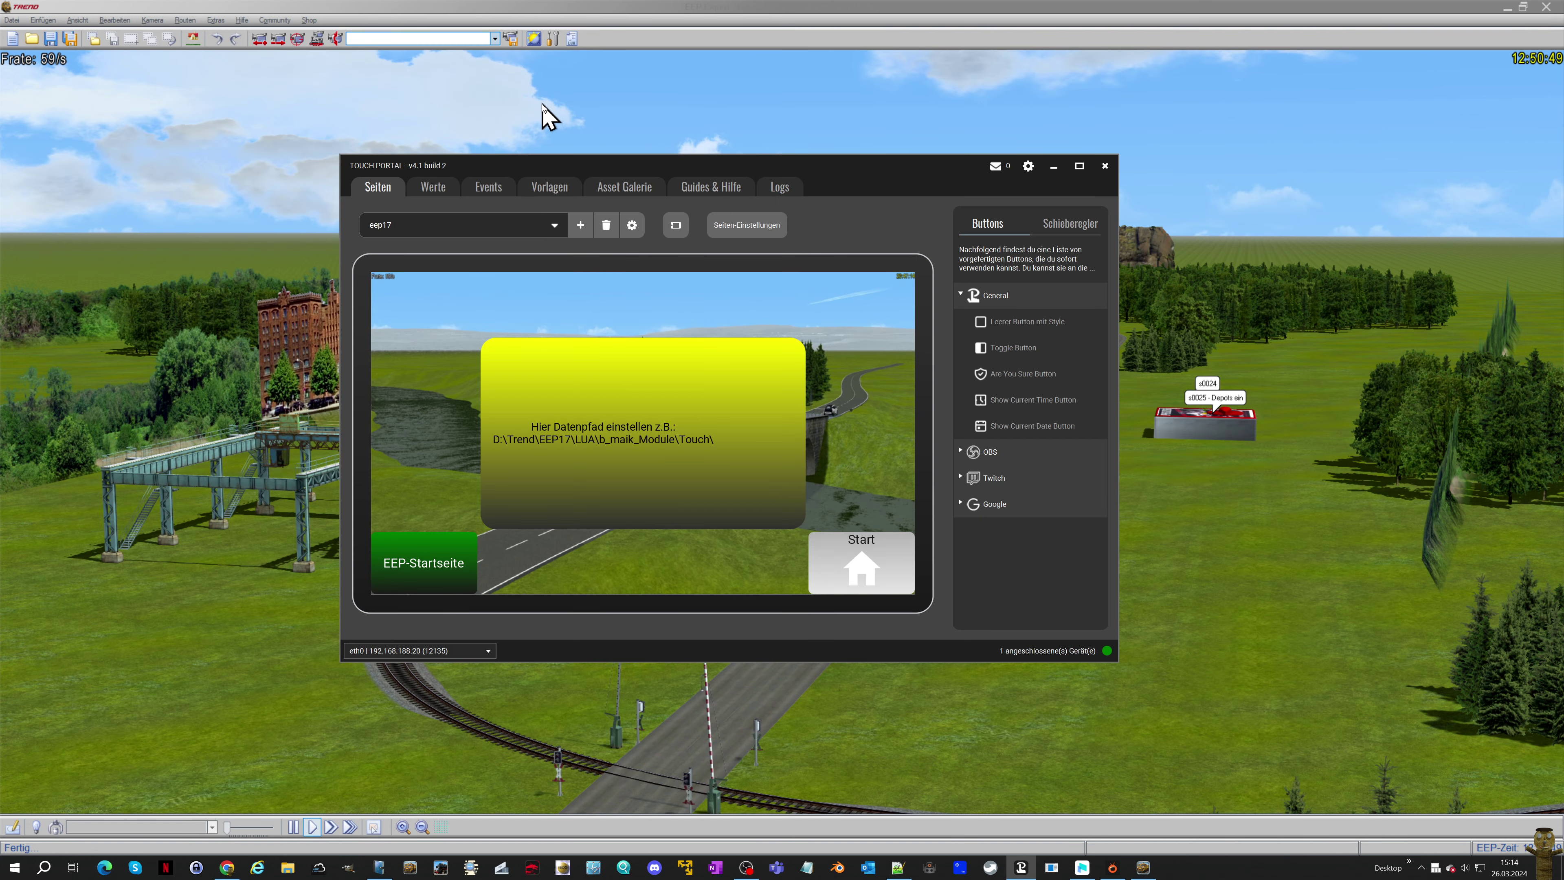
Review the events and templates, and check the page-switching conditions in the eep-startseite template
{"action": "left_click", "coordinate": [497, 185]}
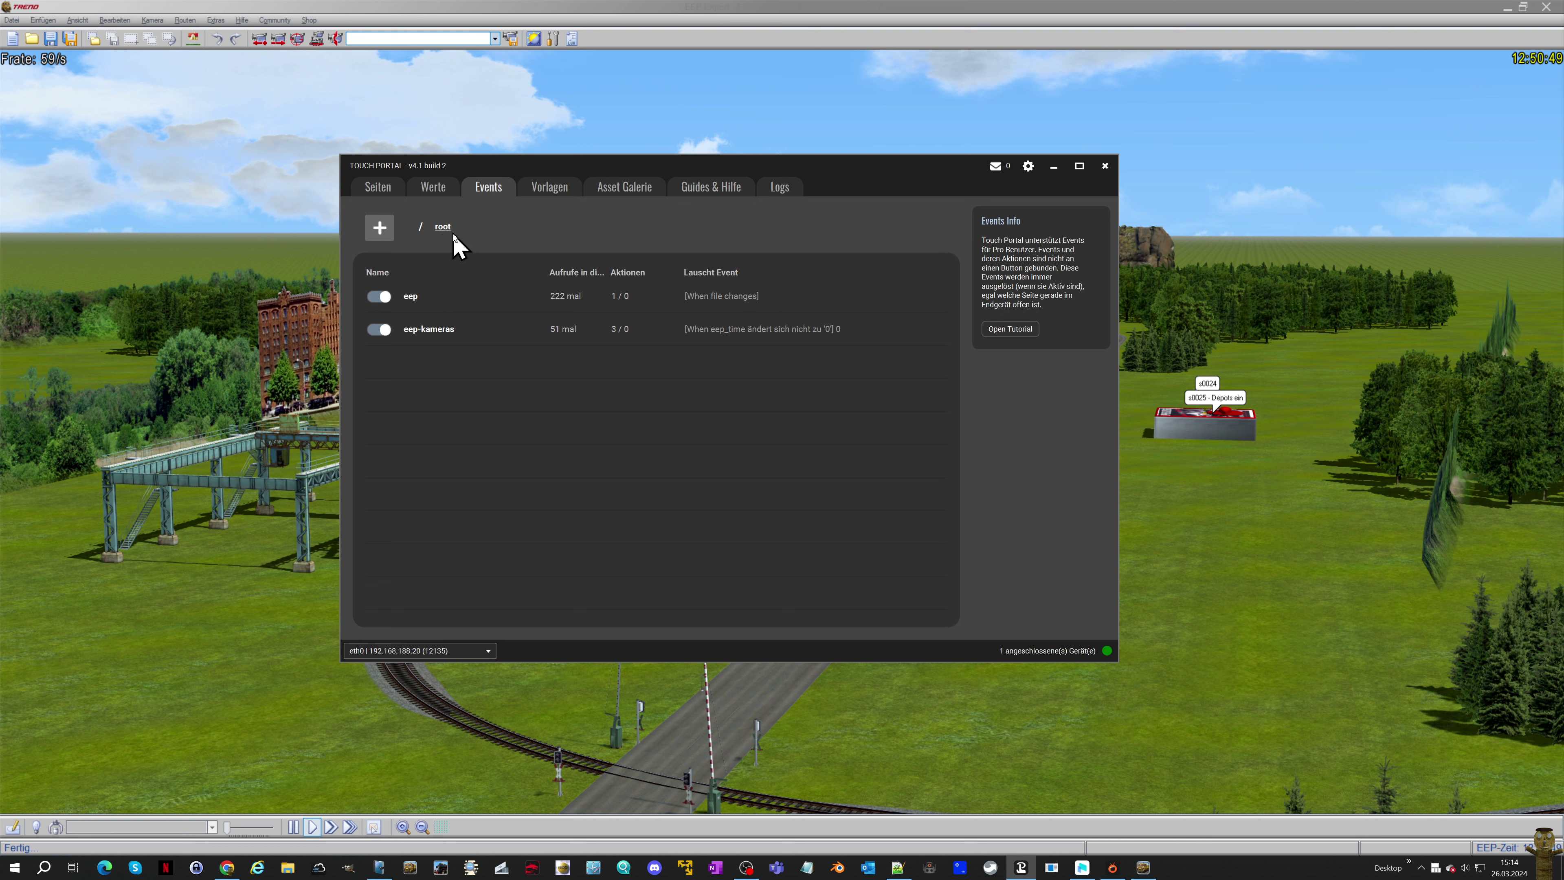
{"action": "left_click", "coordinate": [546, 188]}
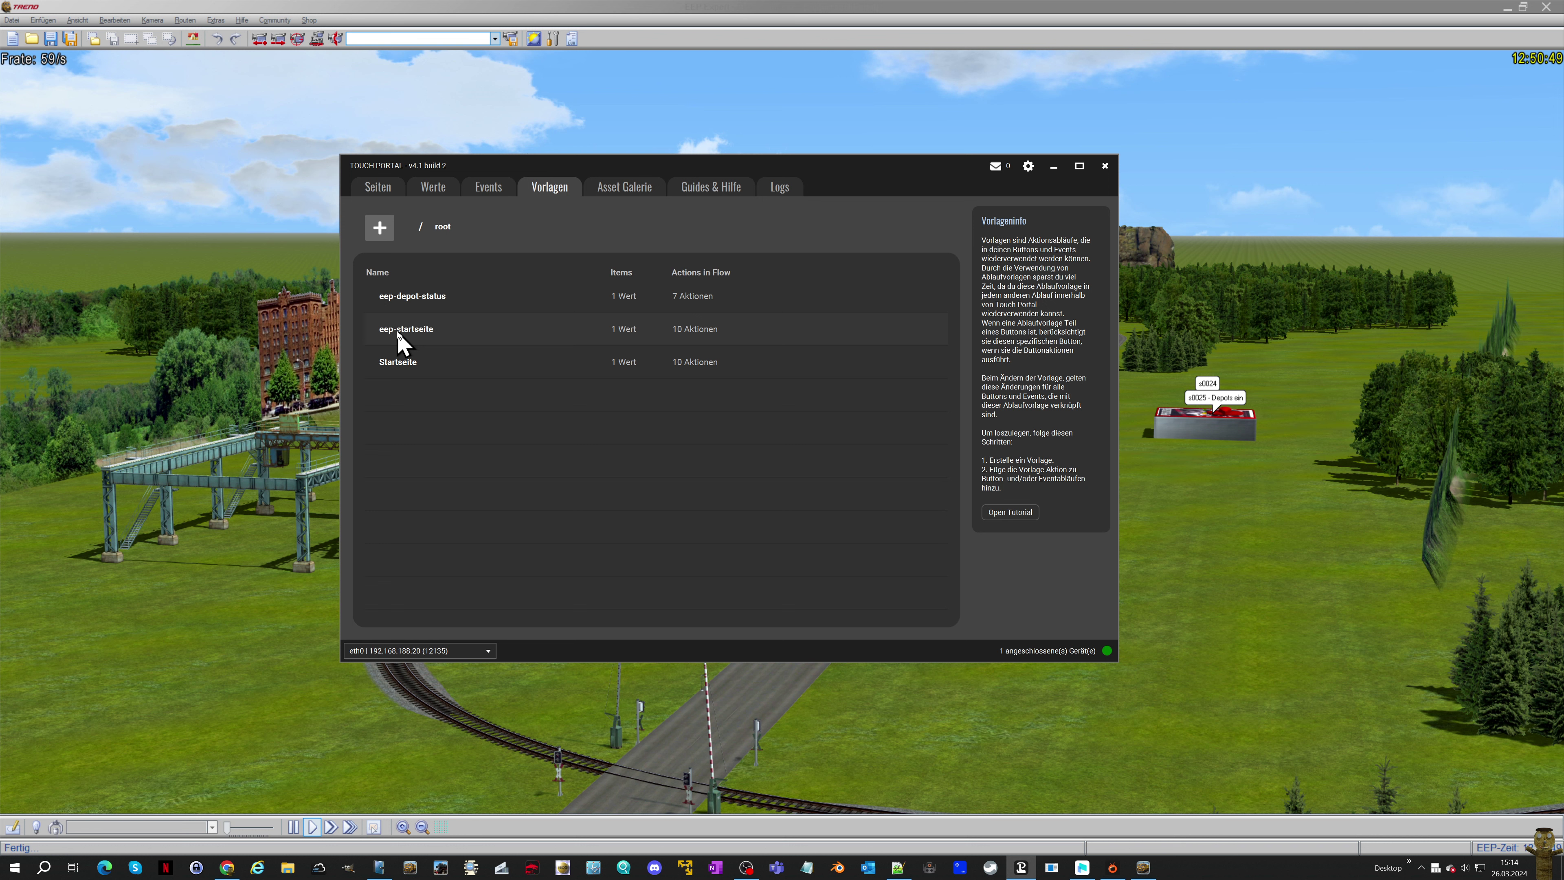
{"action": "right_click", "coordinate": [397, 365]}
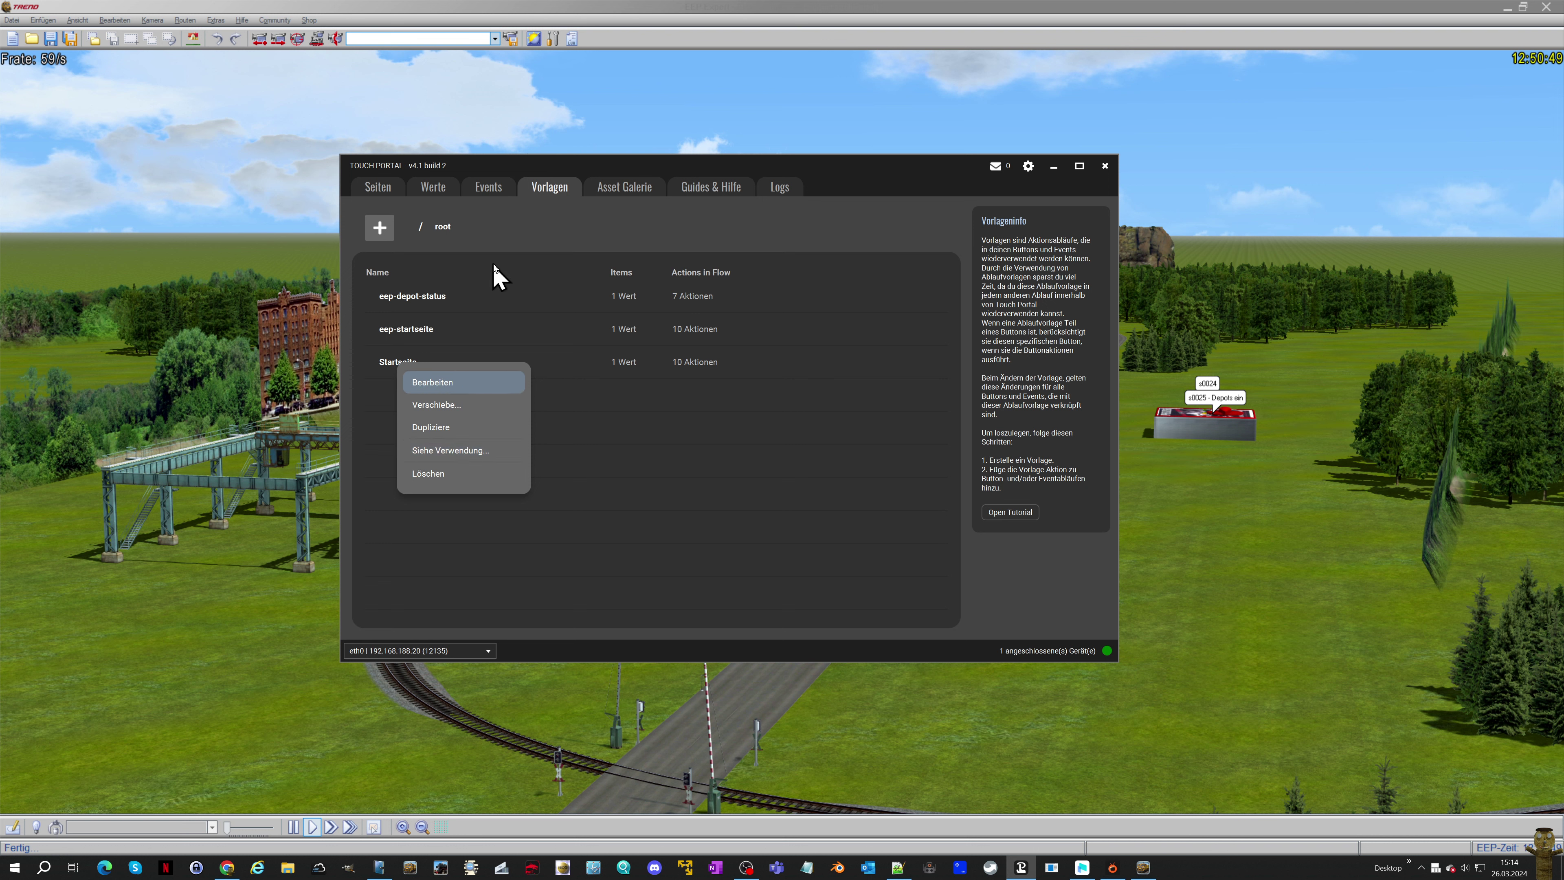
{"action": "left_click", "coordinate": [502, 245]}
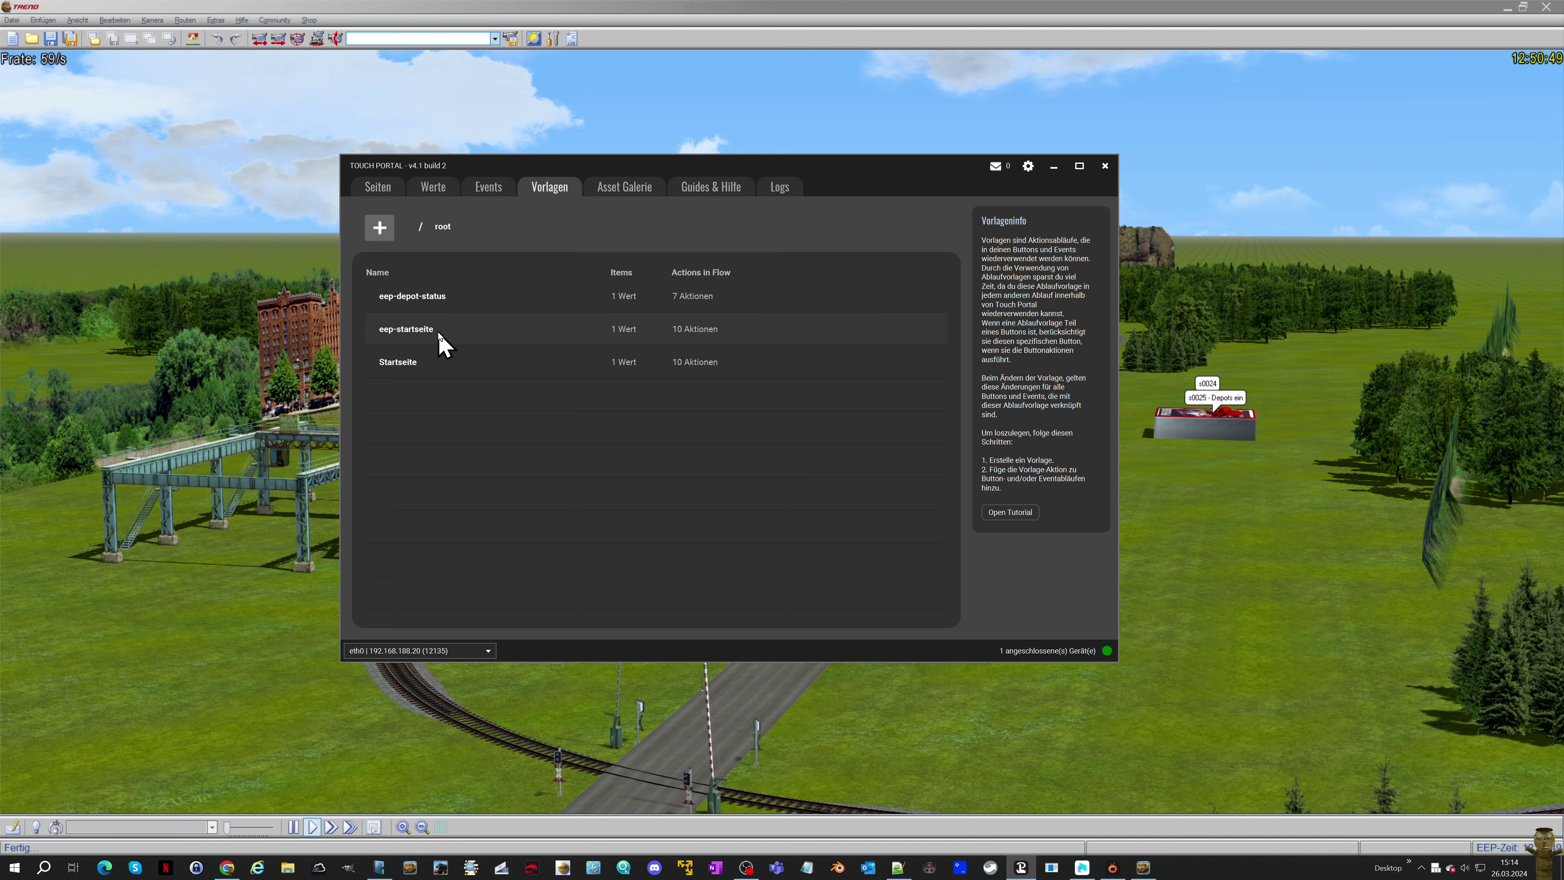
{"action": "double_click", "coordinate": [423, 331]}
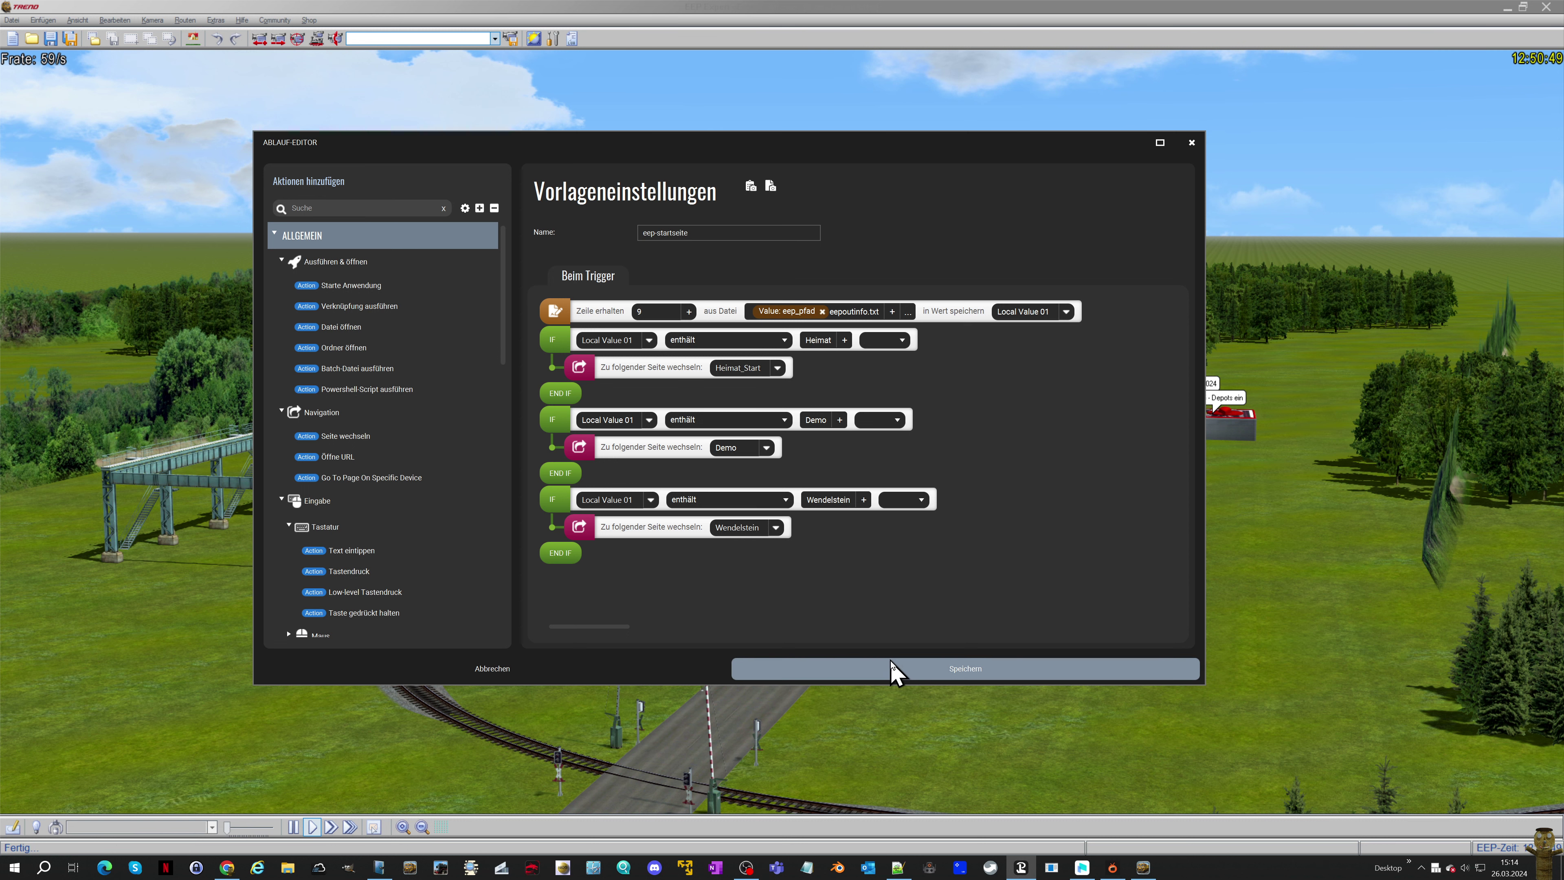
{"action": "left_click", "coordinate": [896, 672]}
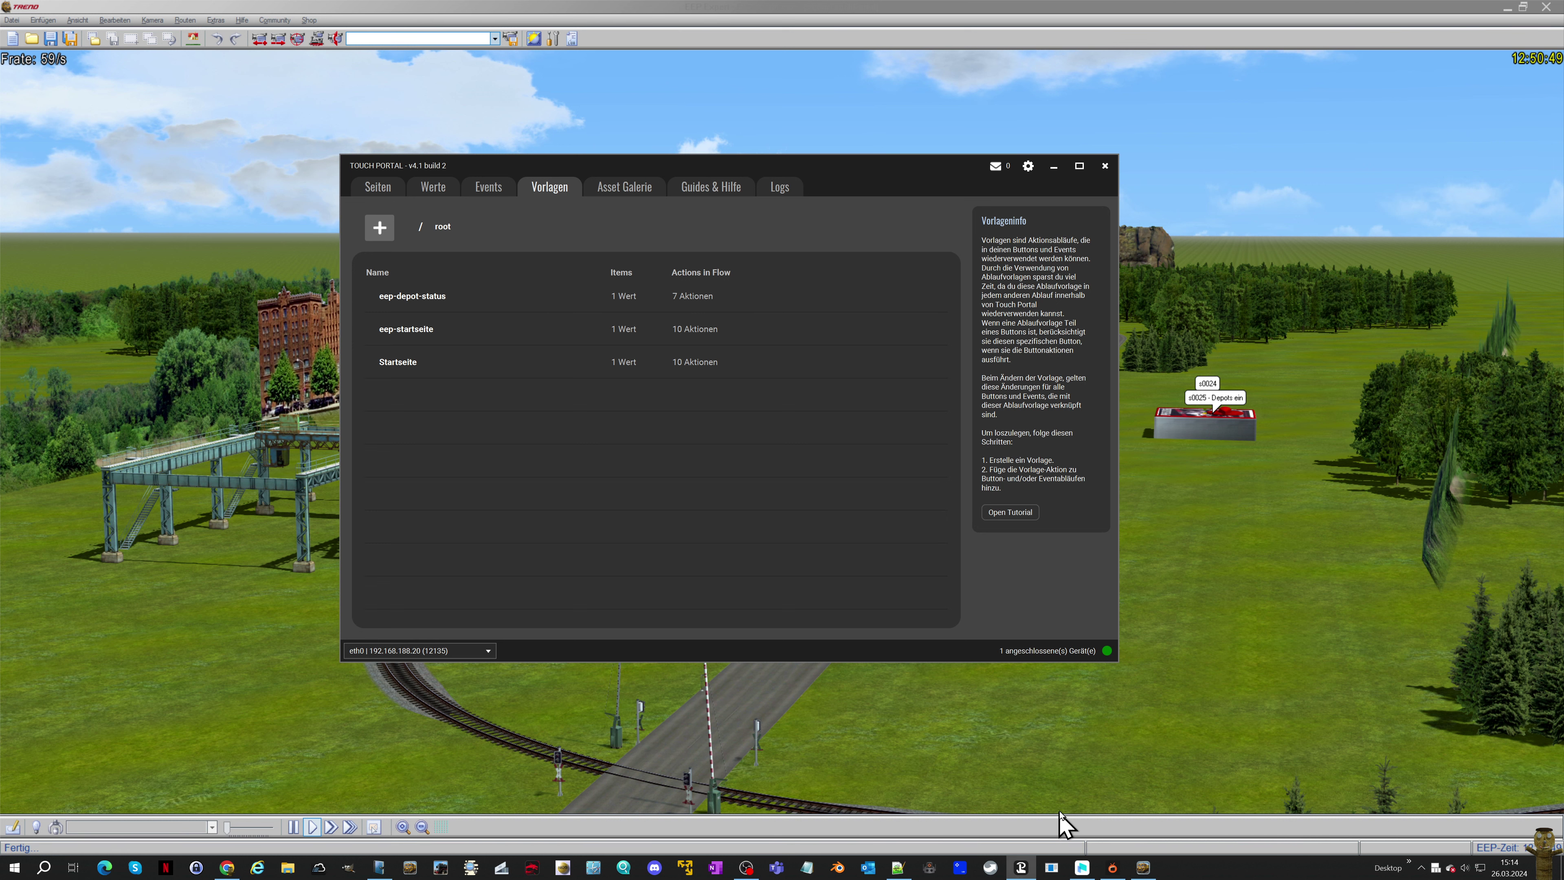
Switch to MirrorTo and move and shrink the iPad mirror window so that the EEP layout stays visible beside it
{"action": "left_click", "coordinate": [1085, 788]}
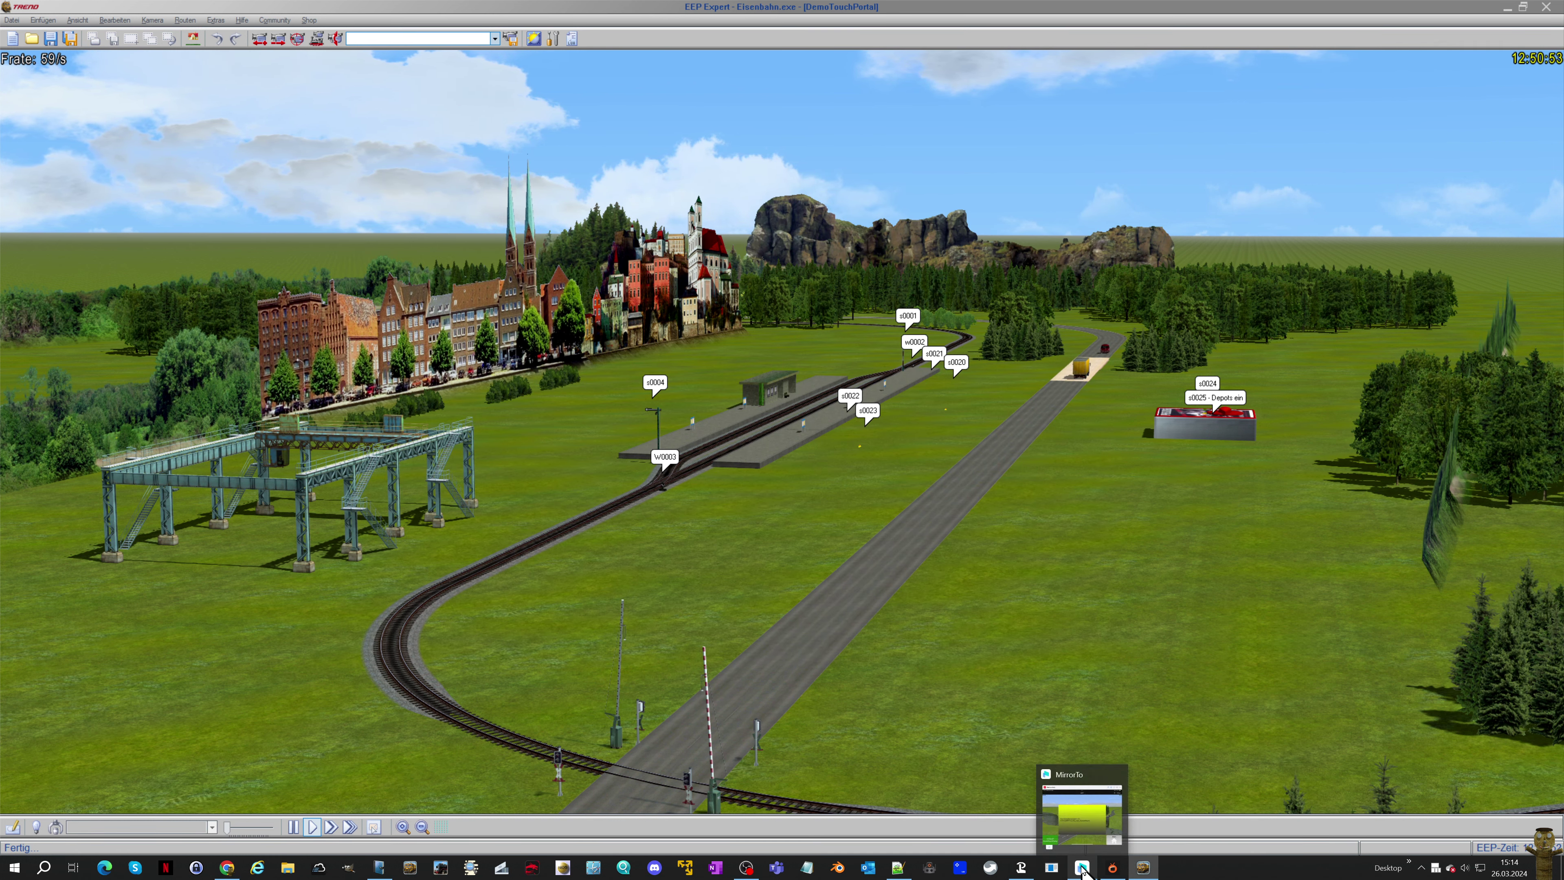
{"action": "left_click", "coordinate": [1084, 868]}
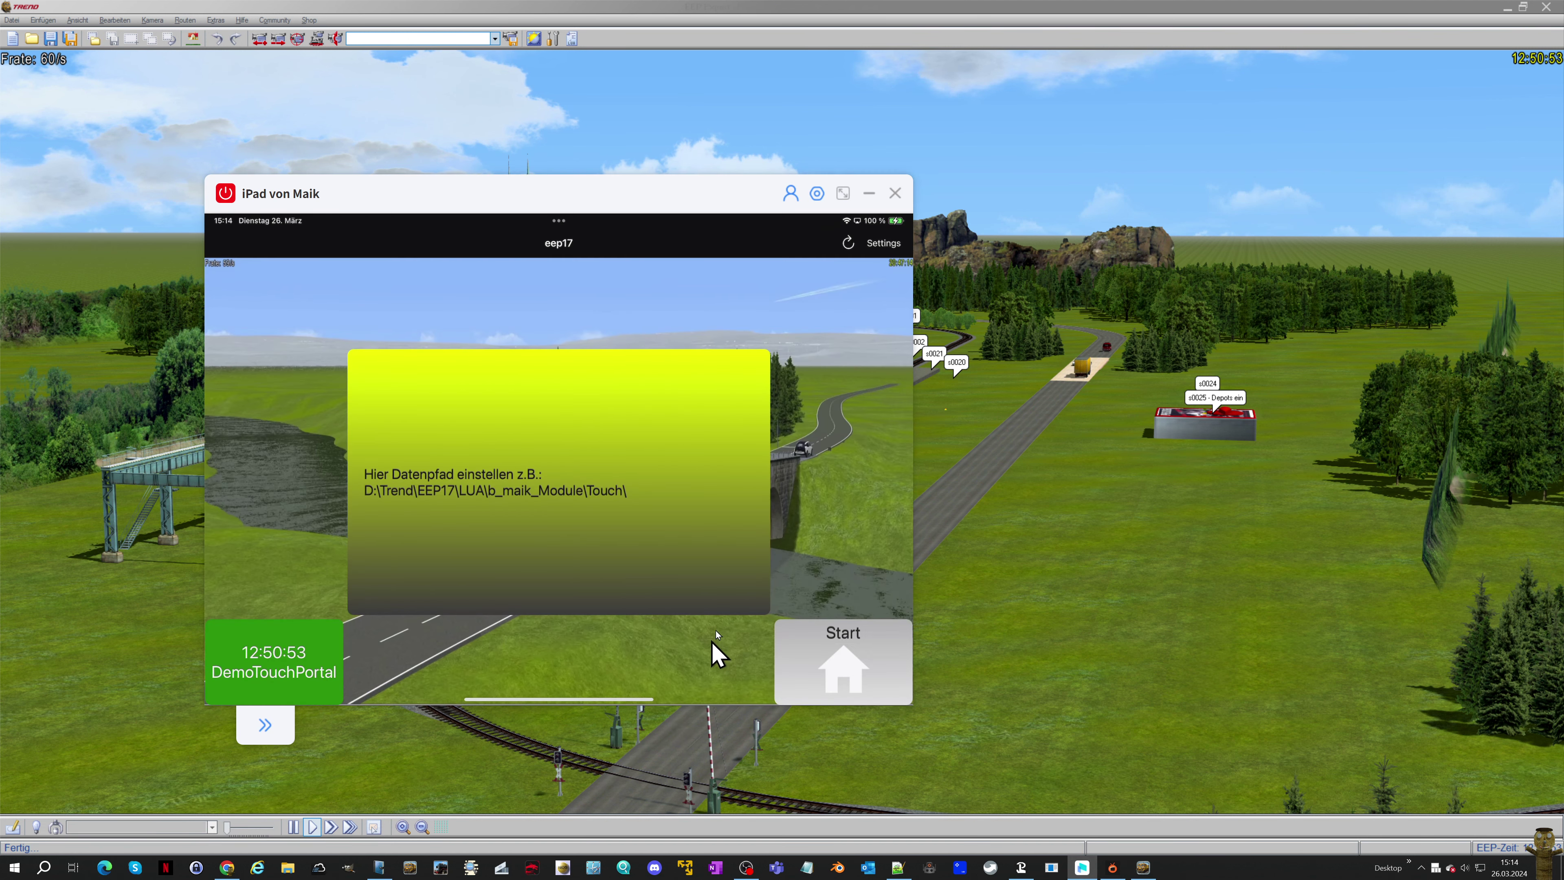
{"action": "left_click_drag", "start_coordinate": [683, 203], "coordinate": [488, 311]}
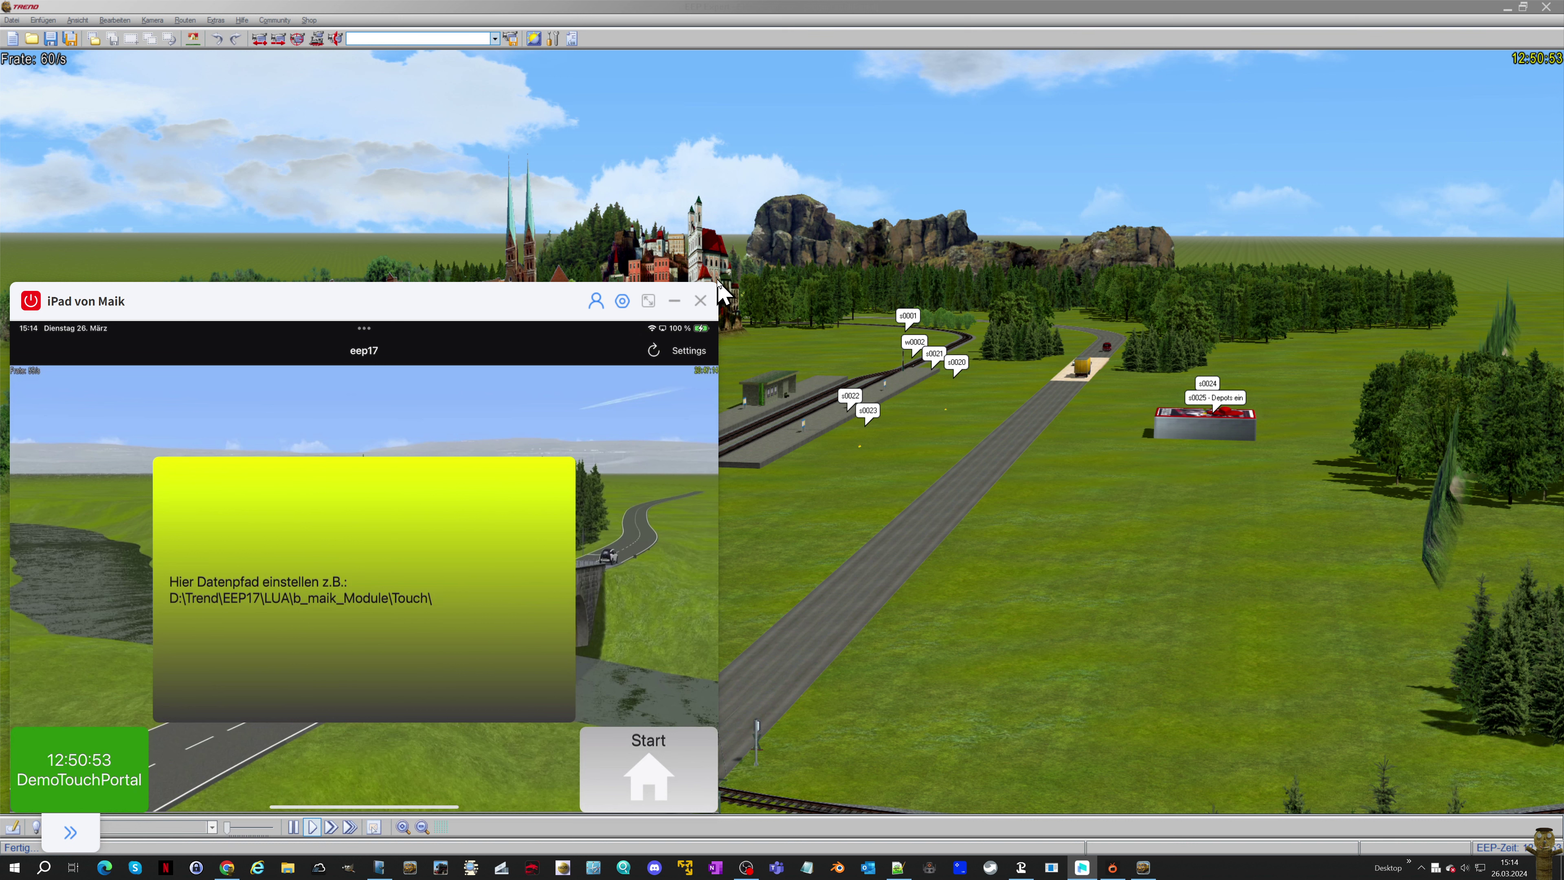
{"action": "left_click_drag", "start_coordinate": [722, 288], "coordinate": [549, 401]}
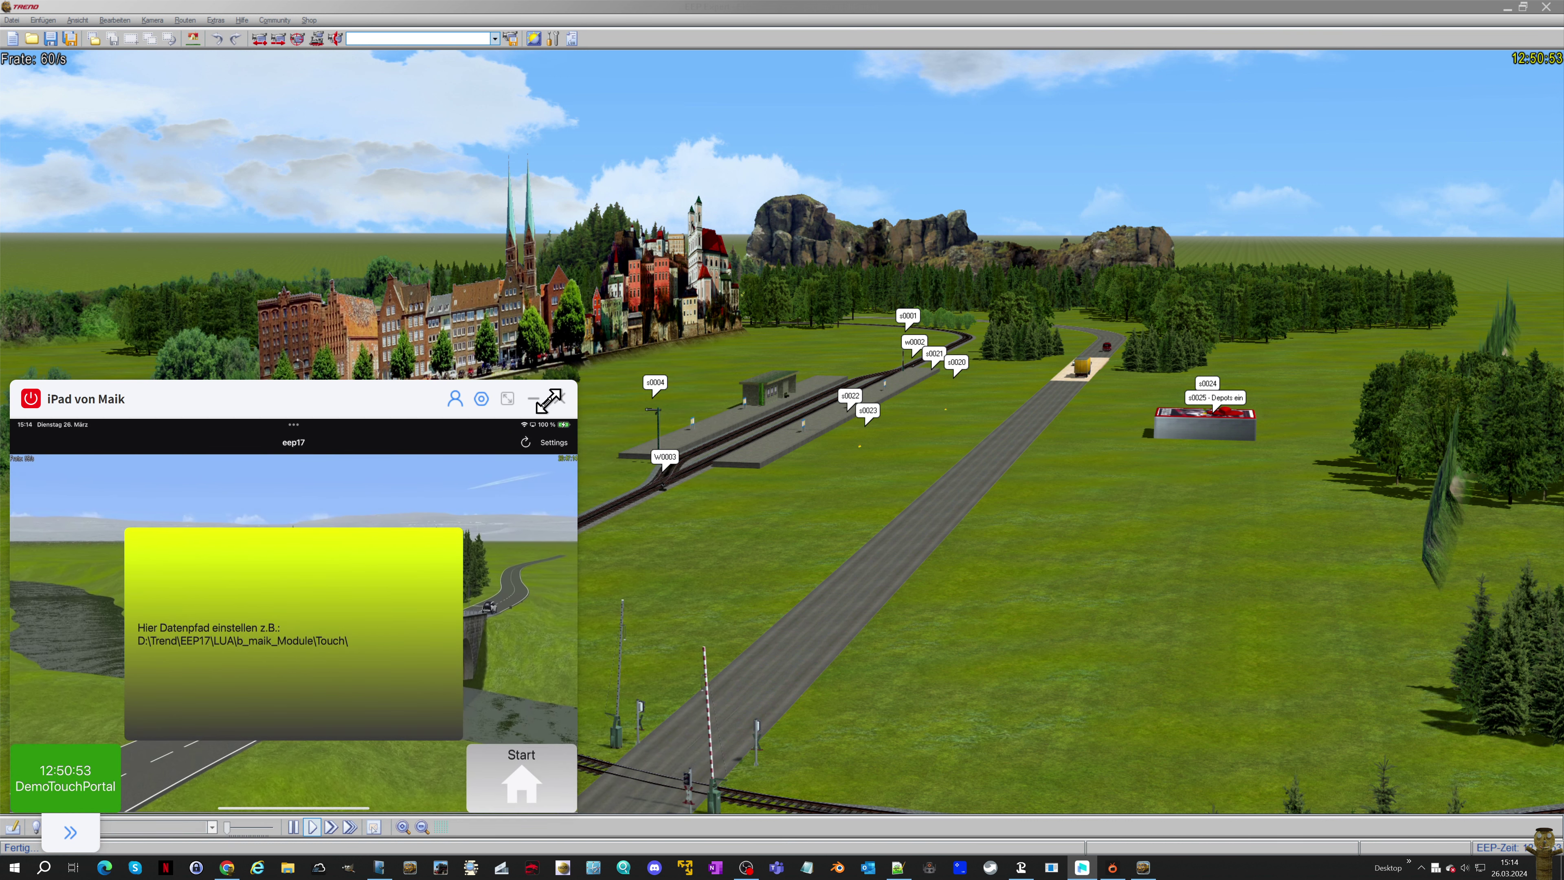
{"action": "left_click", "coordinate": [867, 431]}
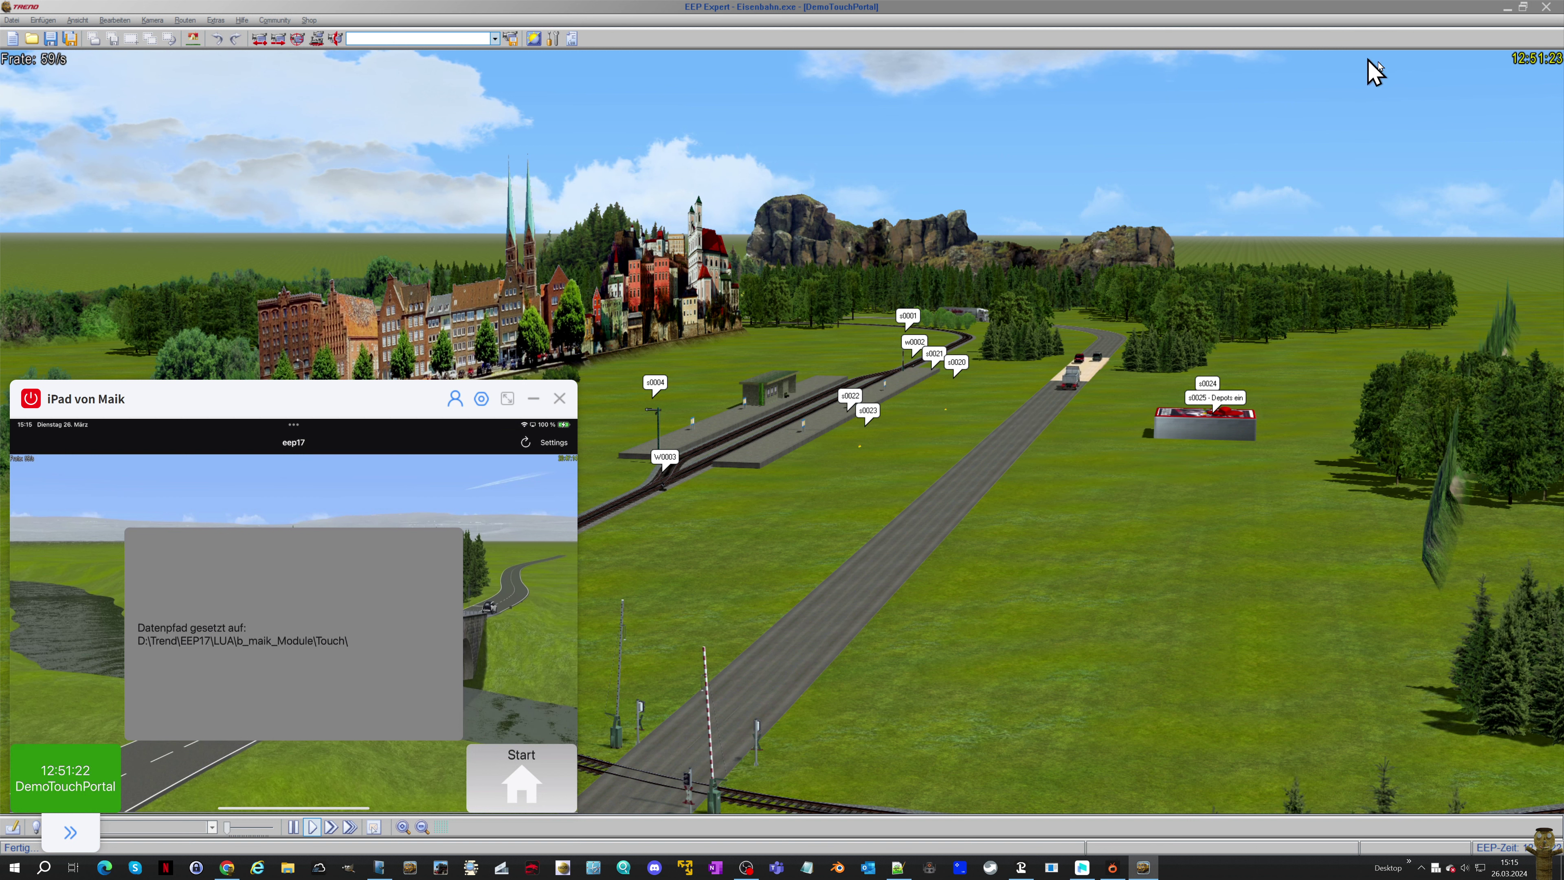
Close the DemoTouchPortal layout and load Wendelsteins_Kurvenbrueck_v12.anl3 from EEP17\Resourcen__##__BASIS\Anlagen, acknowledging its description
{"action": "left_click", "coordinate": [1544, 7]}
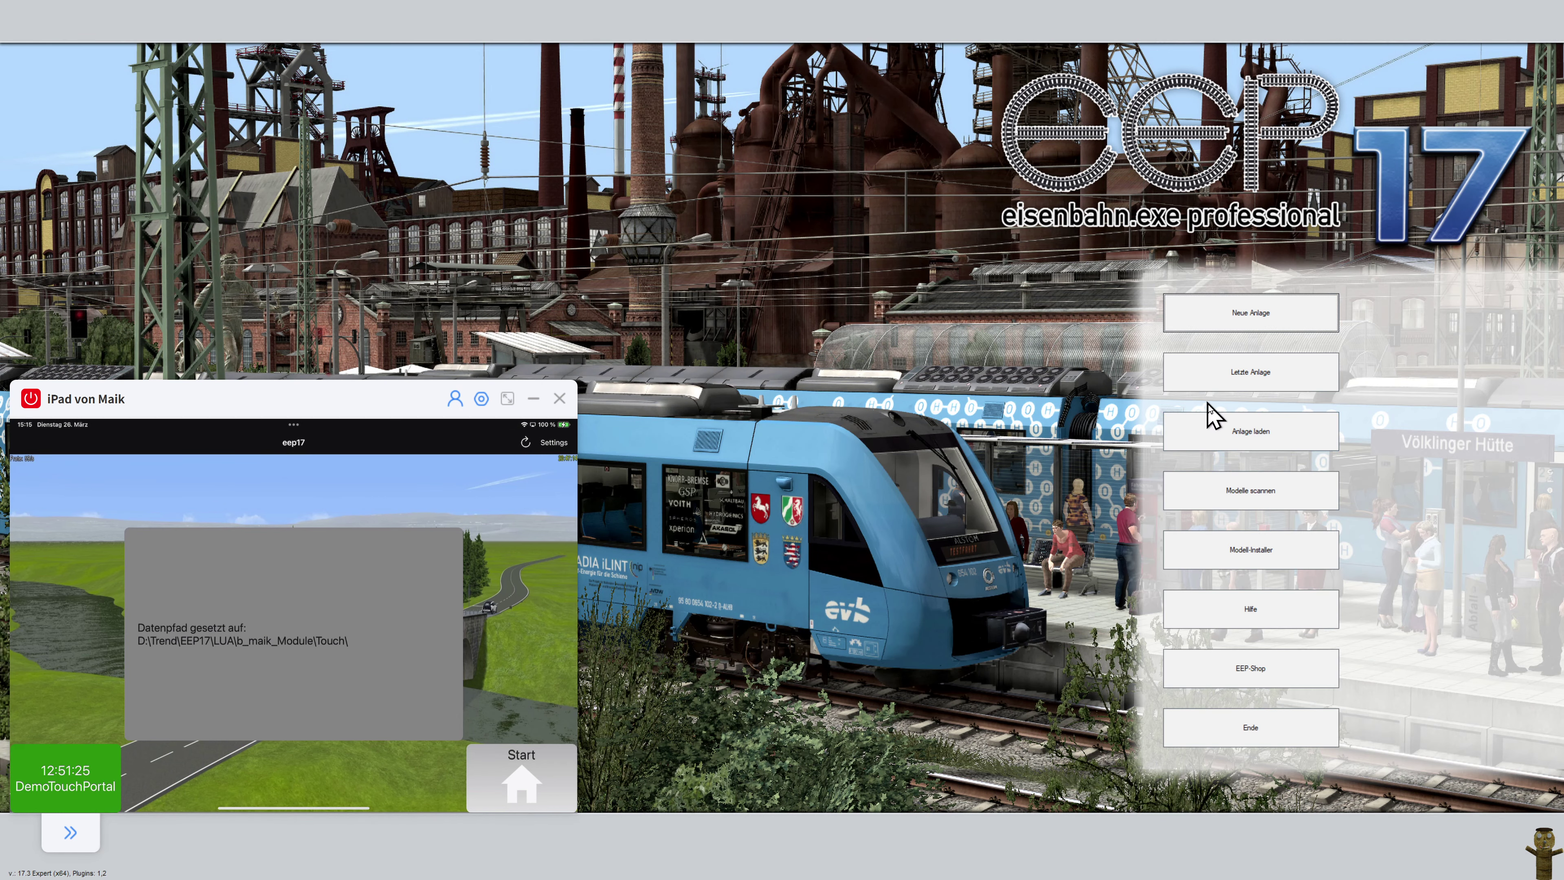
{"action": "left_click", "coordinate": [1218, 431]}
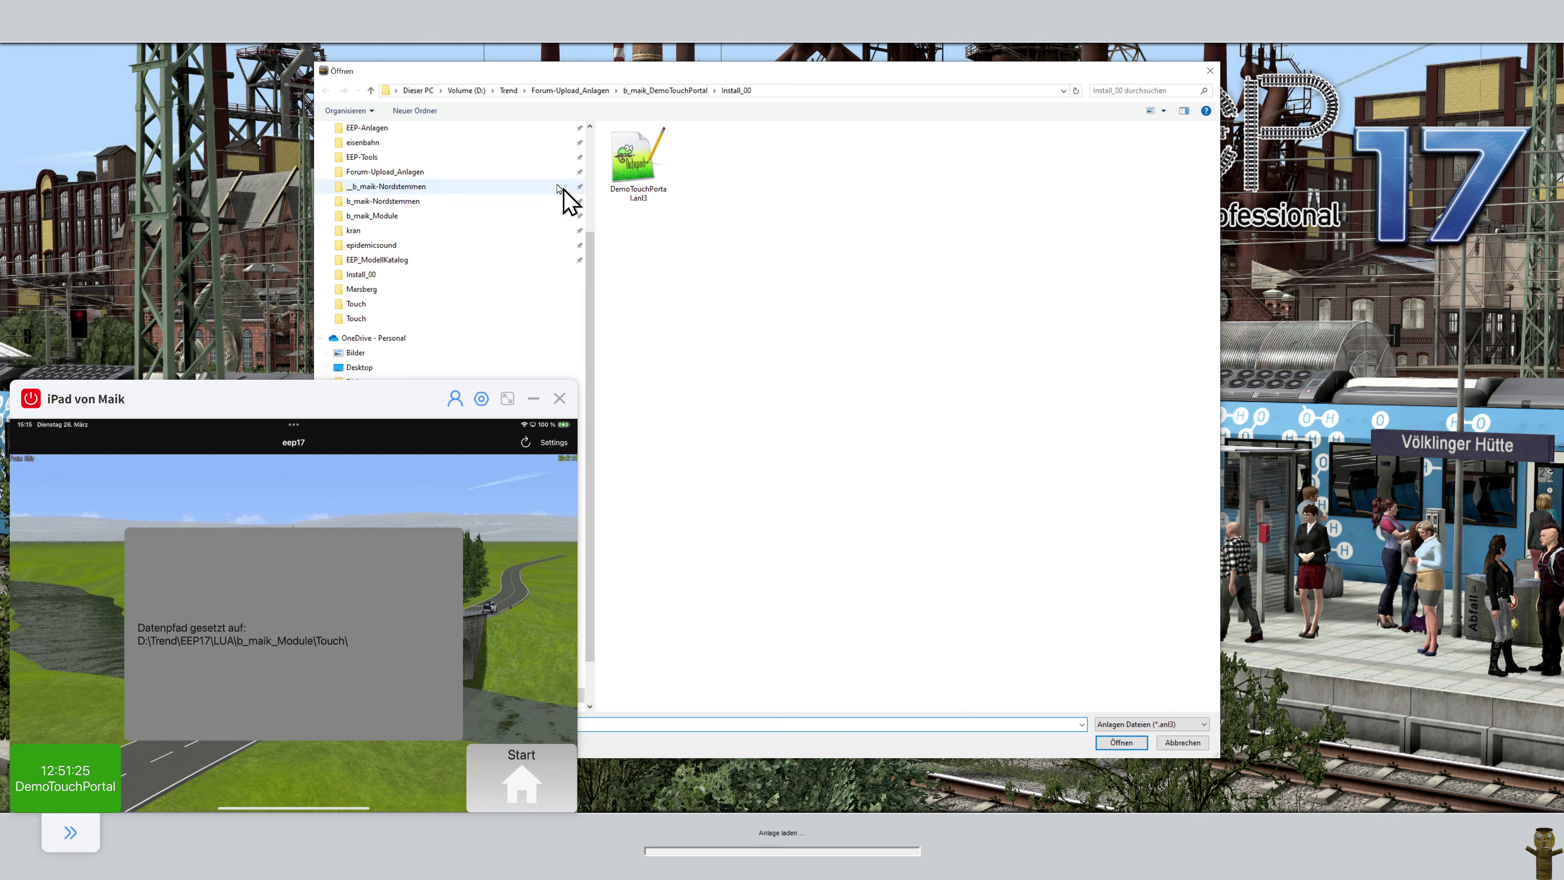
{"action": "left_click", "coordinate": [508, 91]}
{"action": "double_click", "coordinate": [631, 210]}
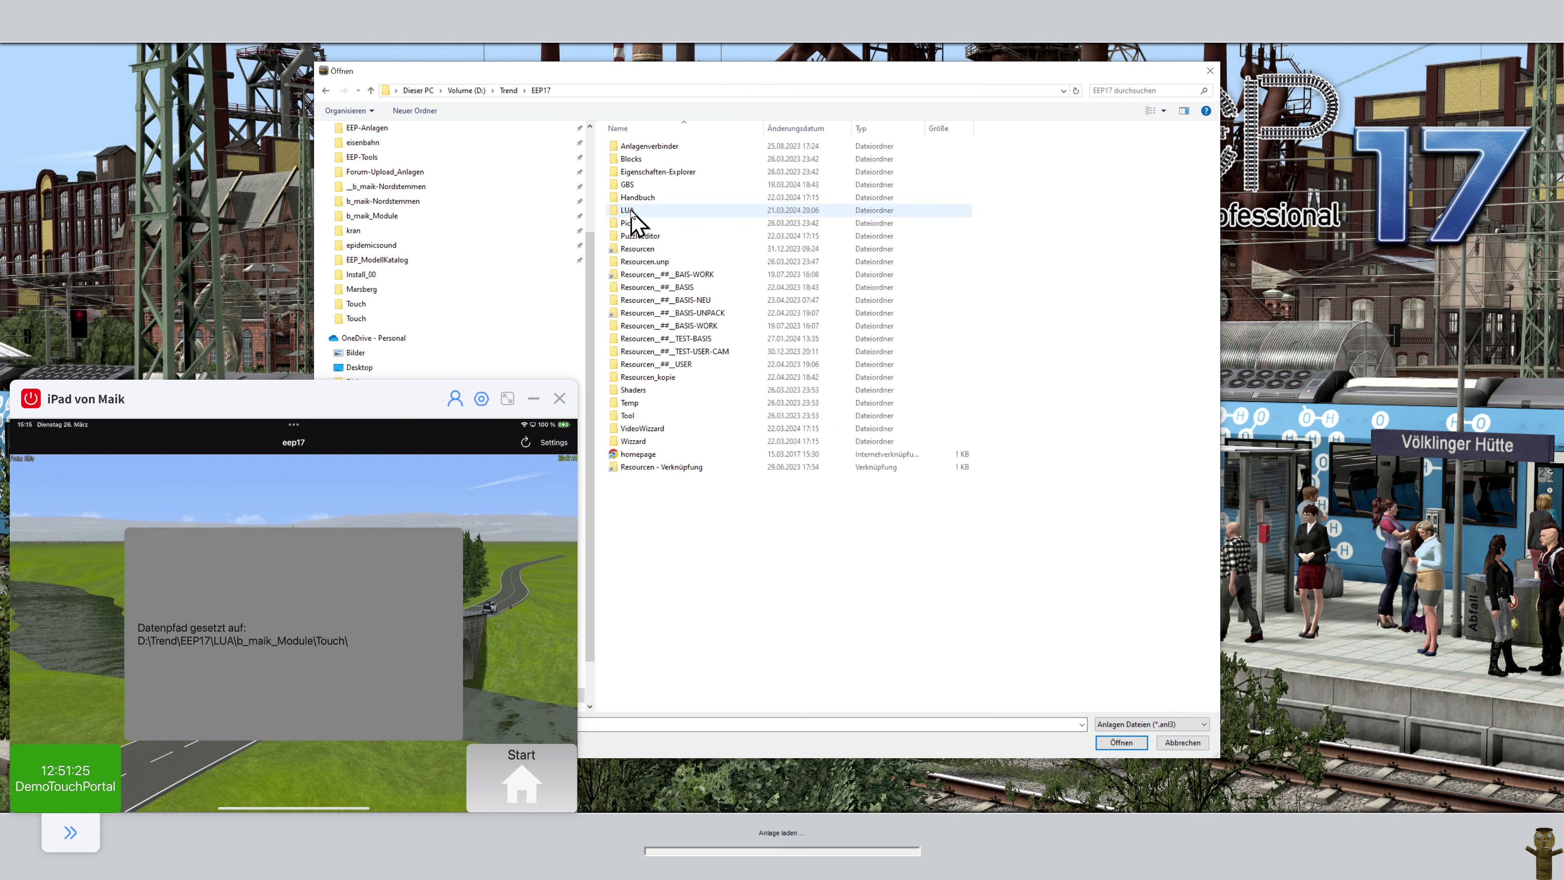
{"action": "left_click", "coordinate": [649, 290]}
{"action": "double_click", "coordinate": [650, 288]}
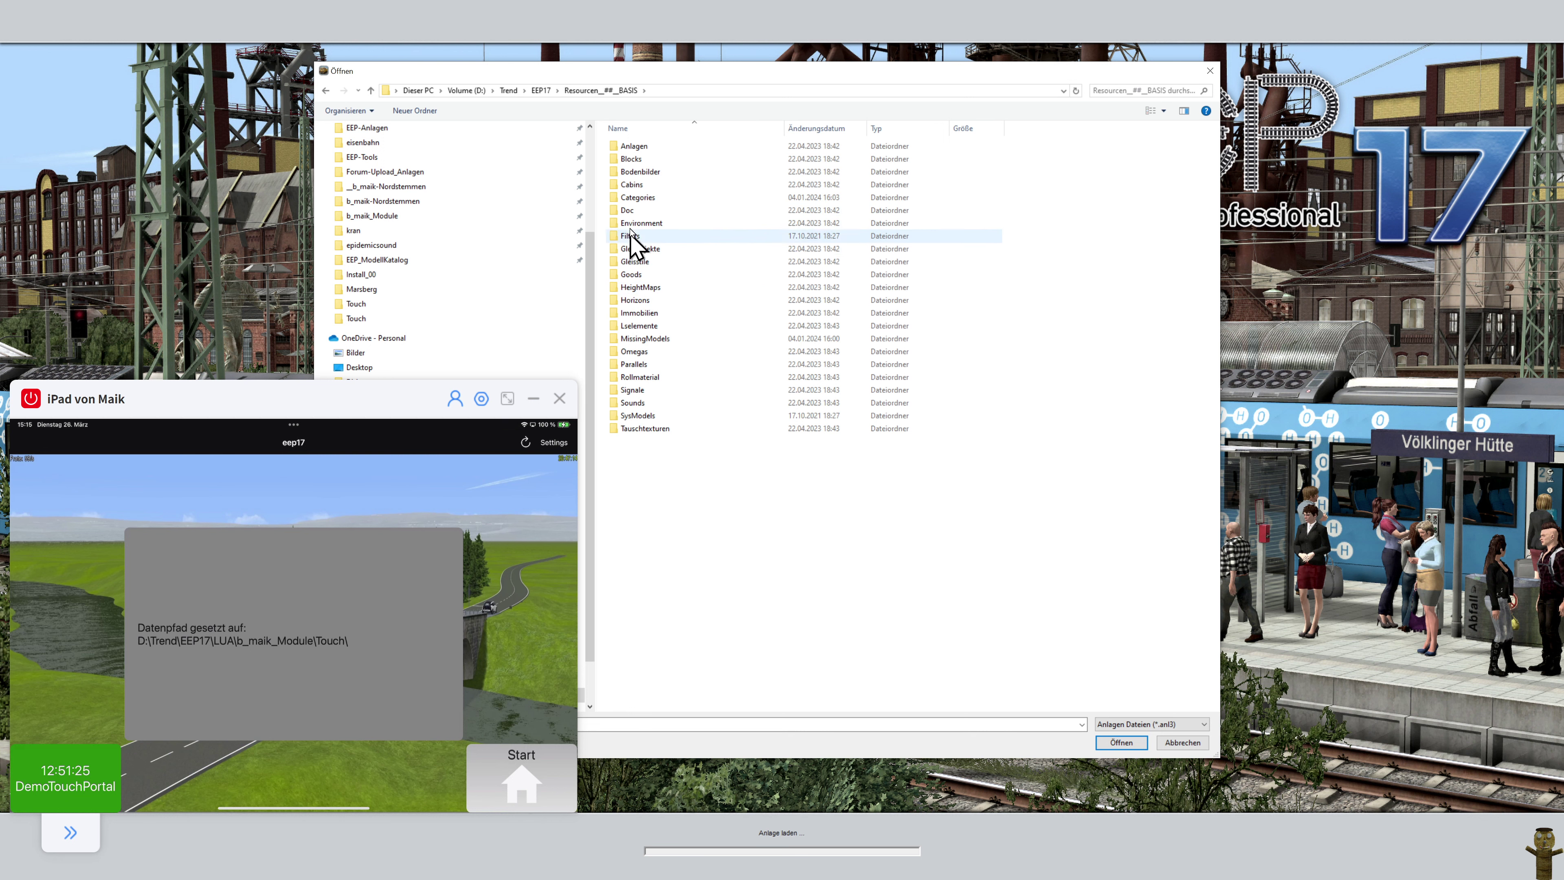
{"action": "double_click", "coordinate": [635, 147]}
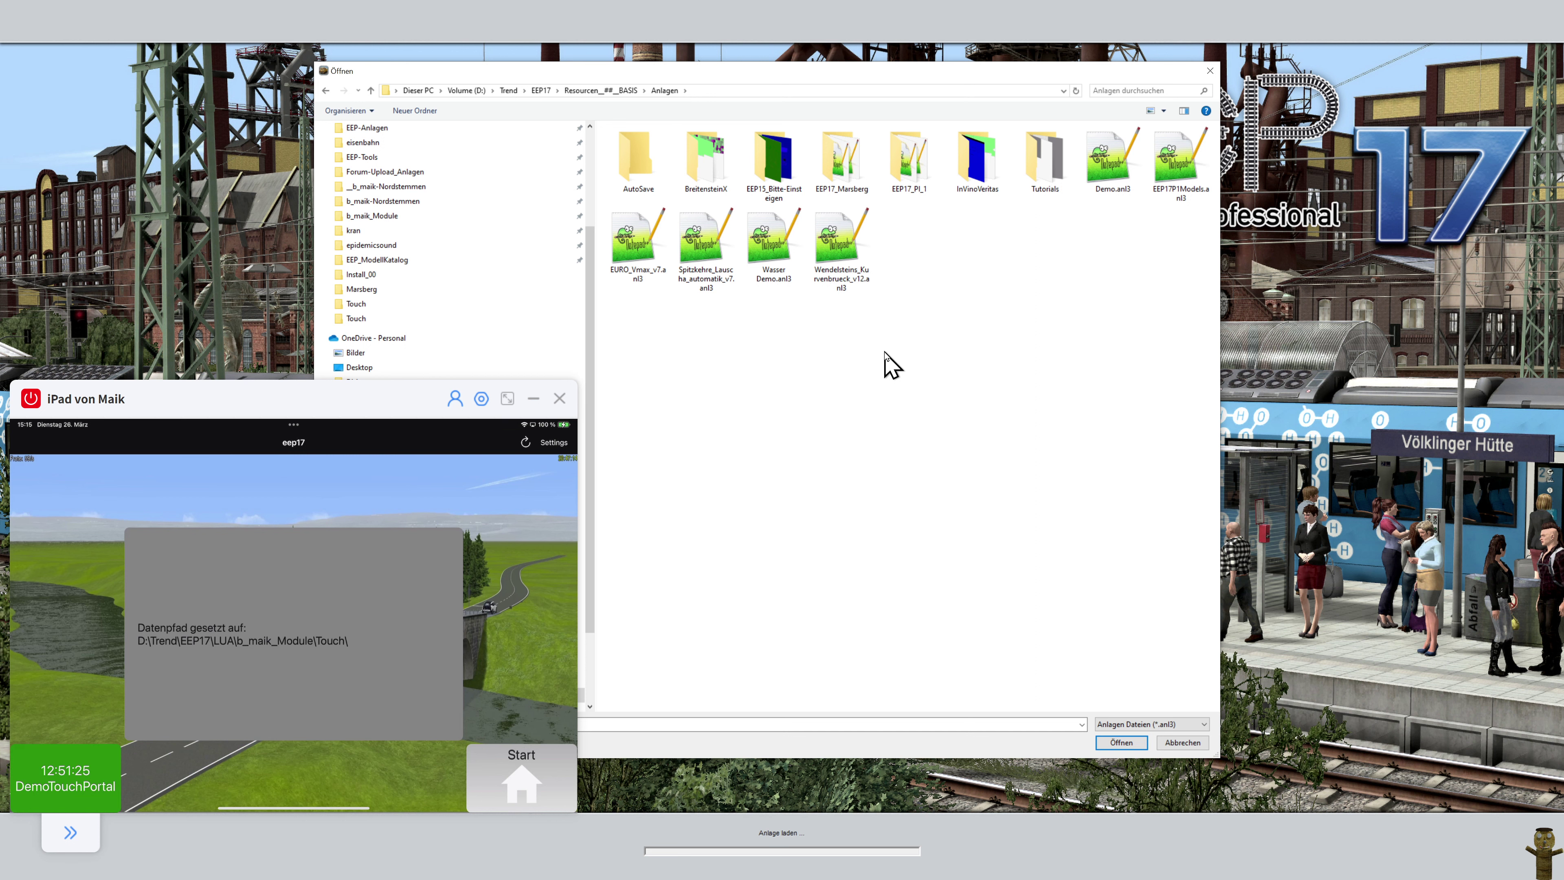
{"action": "double_click", "coordinate": [838, 252]}
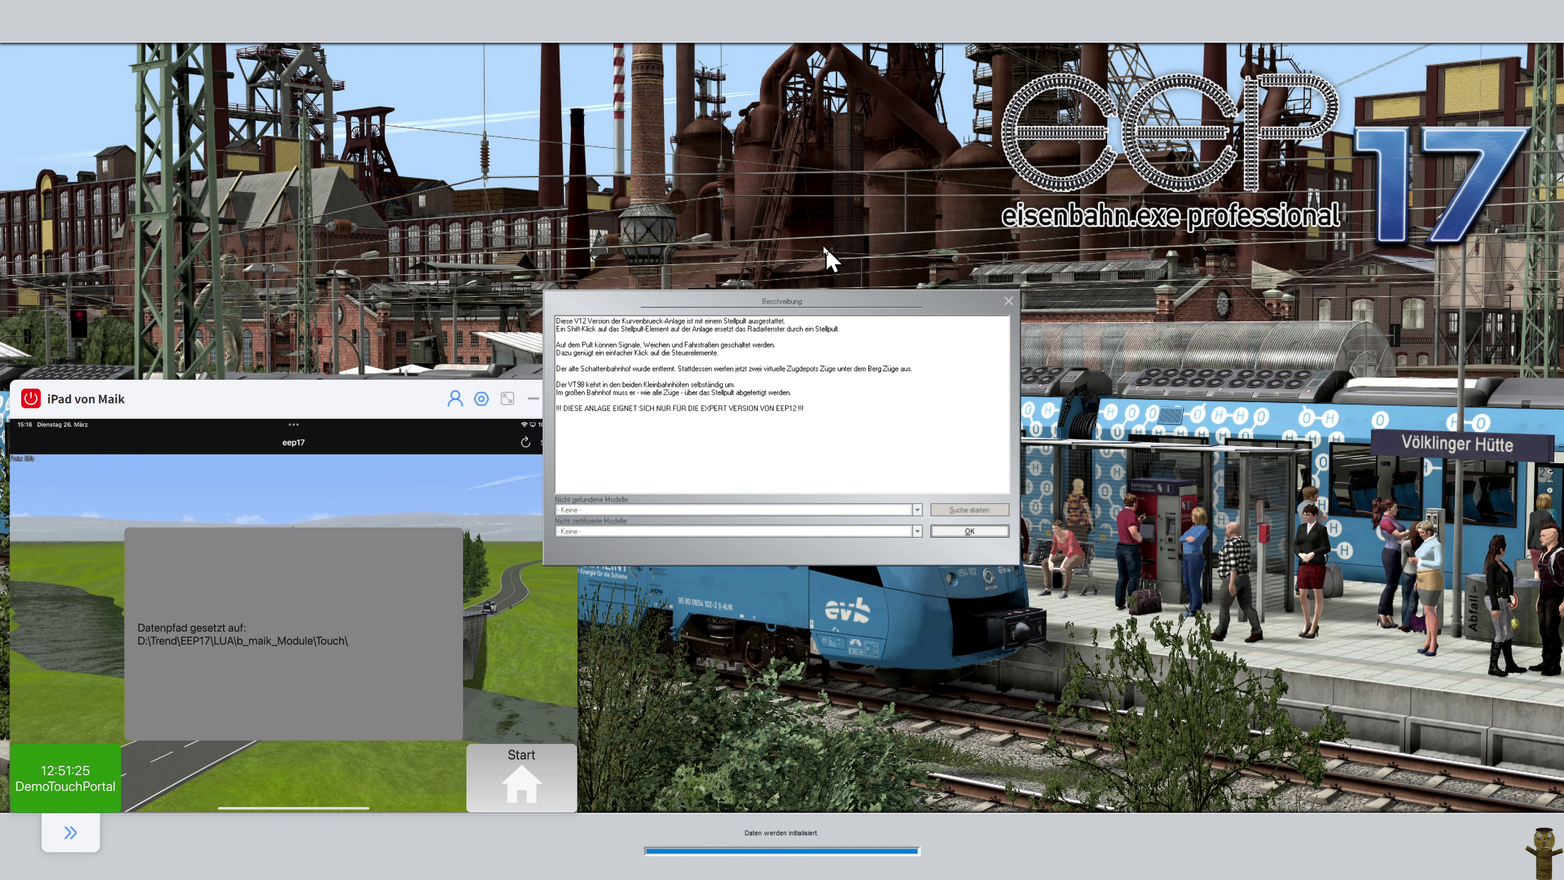
{"action": "left_click", "coordinate": [962, 532]}
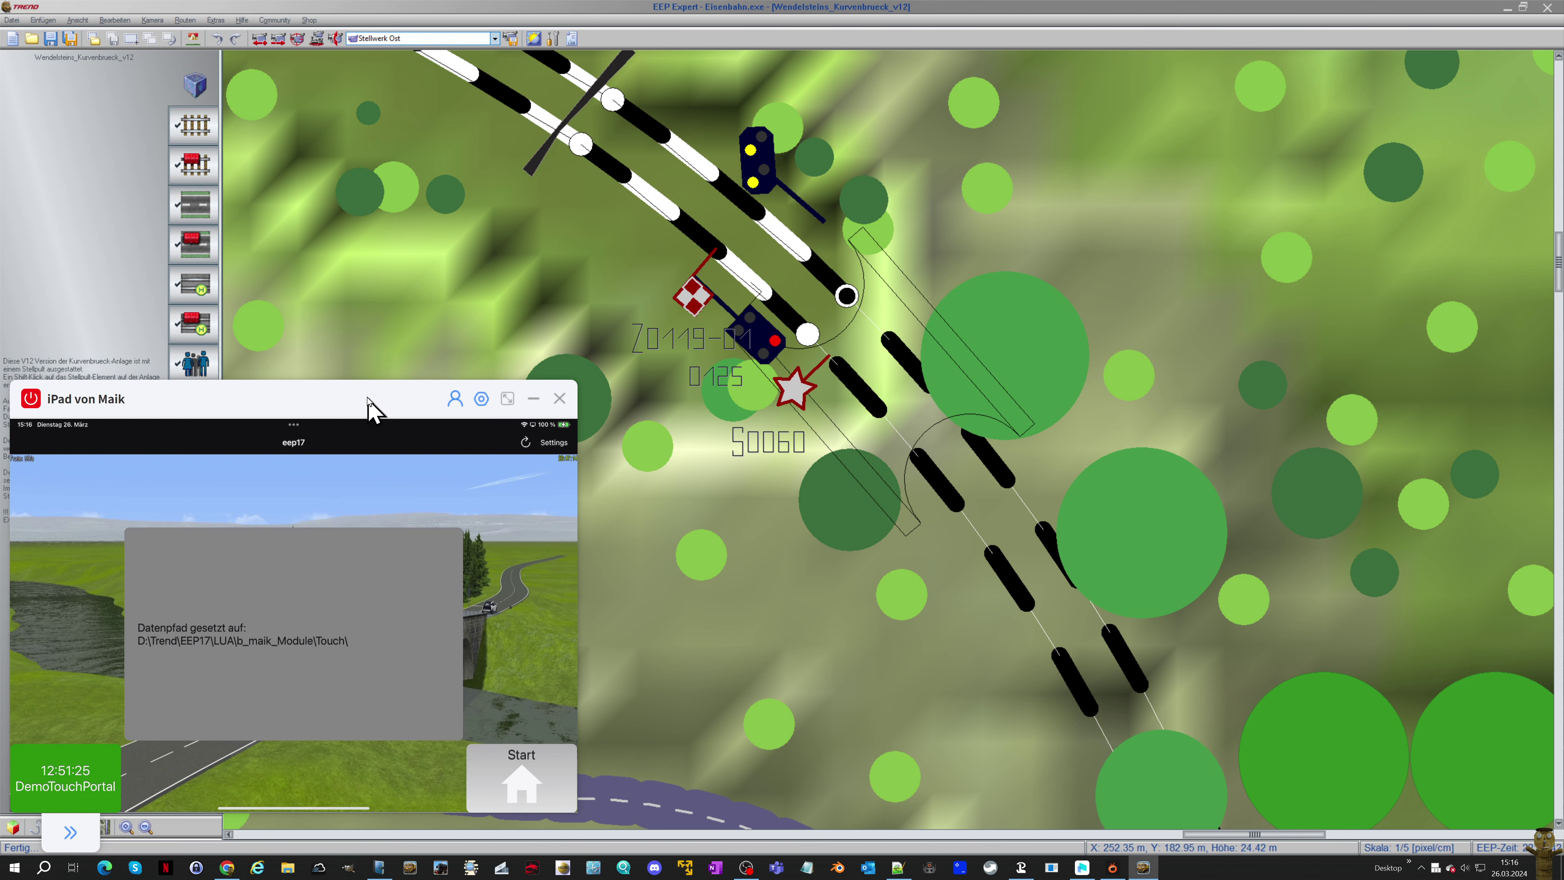
Move the iPad mirror window clear of the view controls and switch the Wendelstein layout to the 3D view
{"action": "left_click_drag", "start_coordinate": [368, 398], "coordinate": [456, 387]}
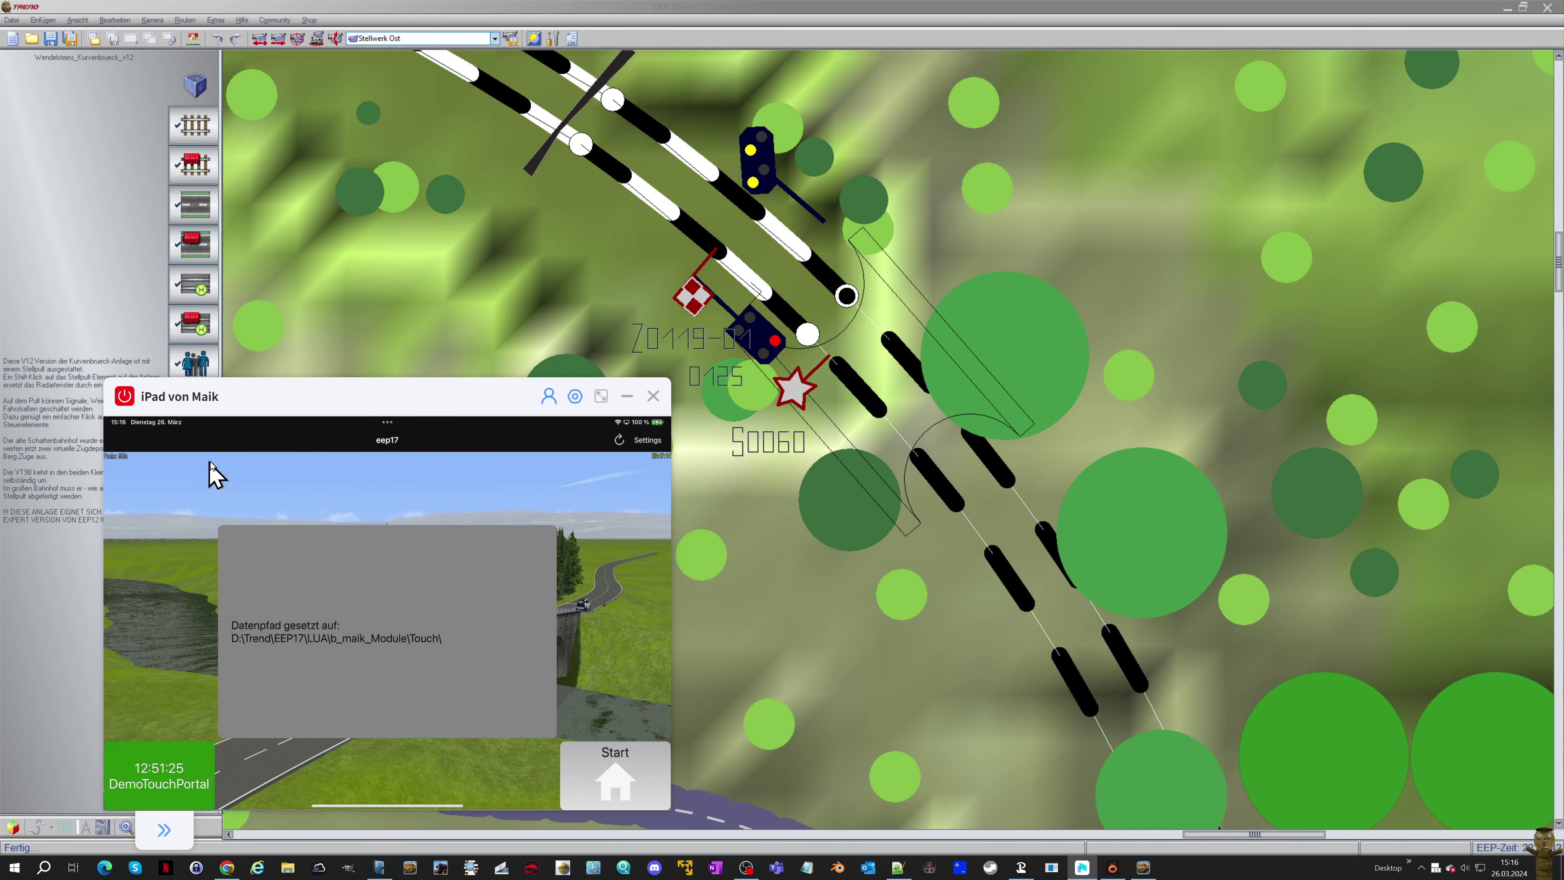
{"action": "left_click_drag", "start_coordinate": [308, 401], "coordinate": [208, 401]}
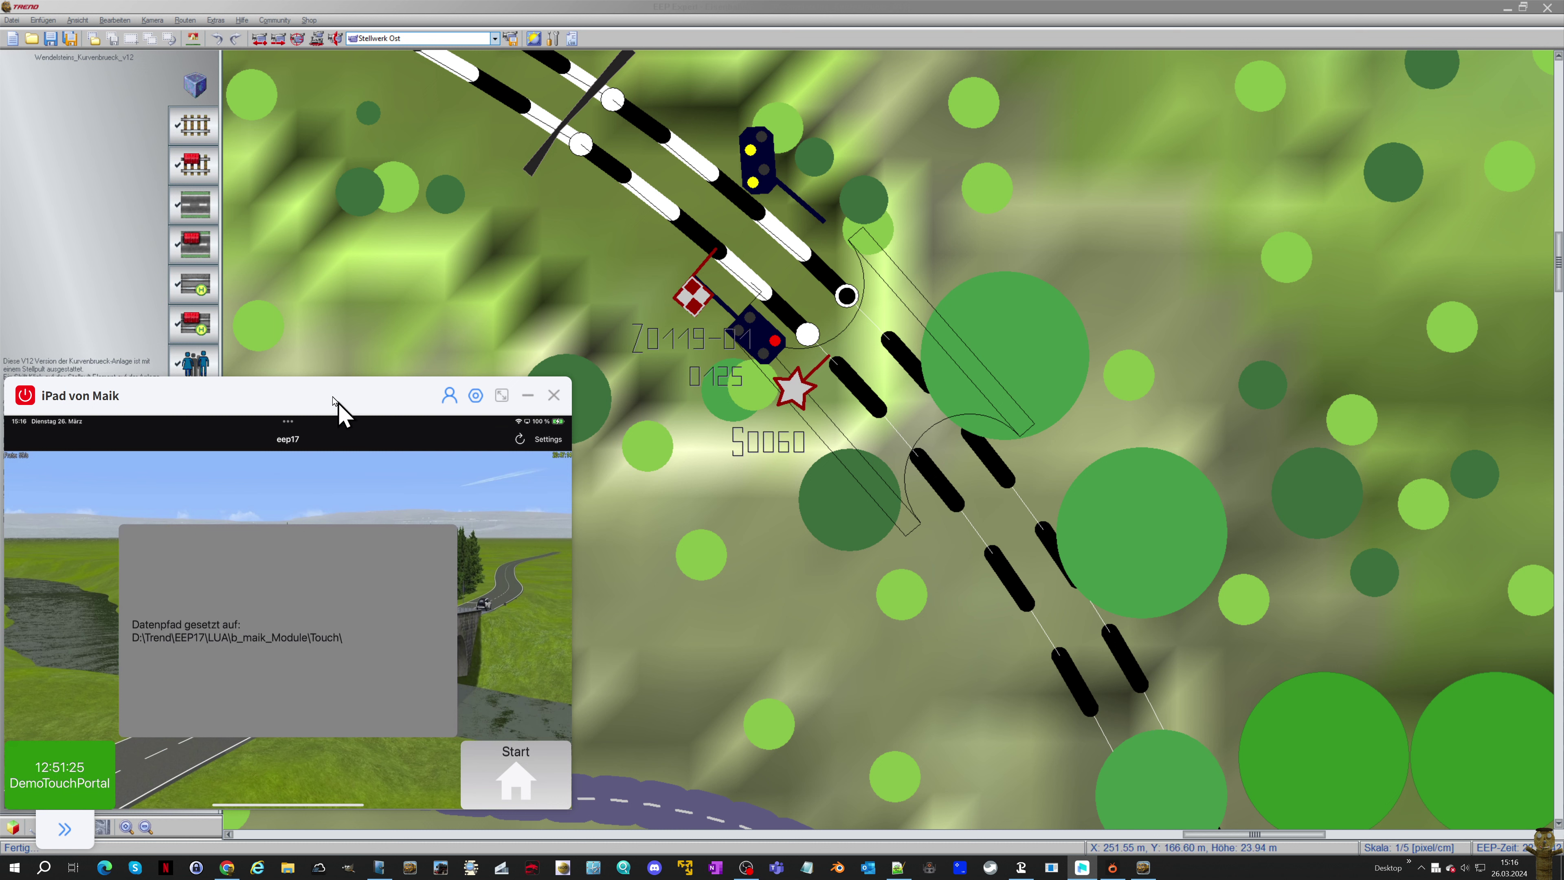
{"action": "left_click_drag", "start_coordinate": [325, 390], "coordinate": [332, 300]}
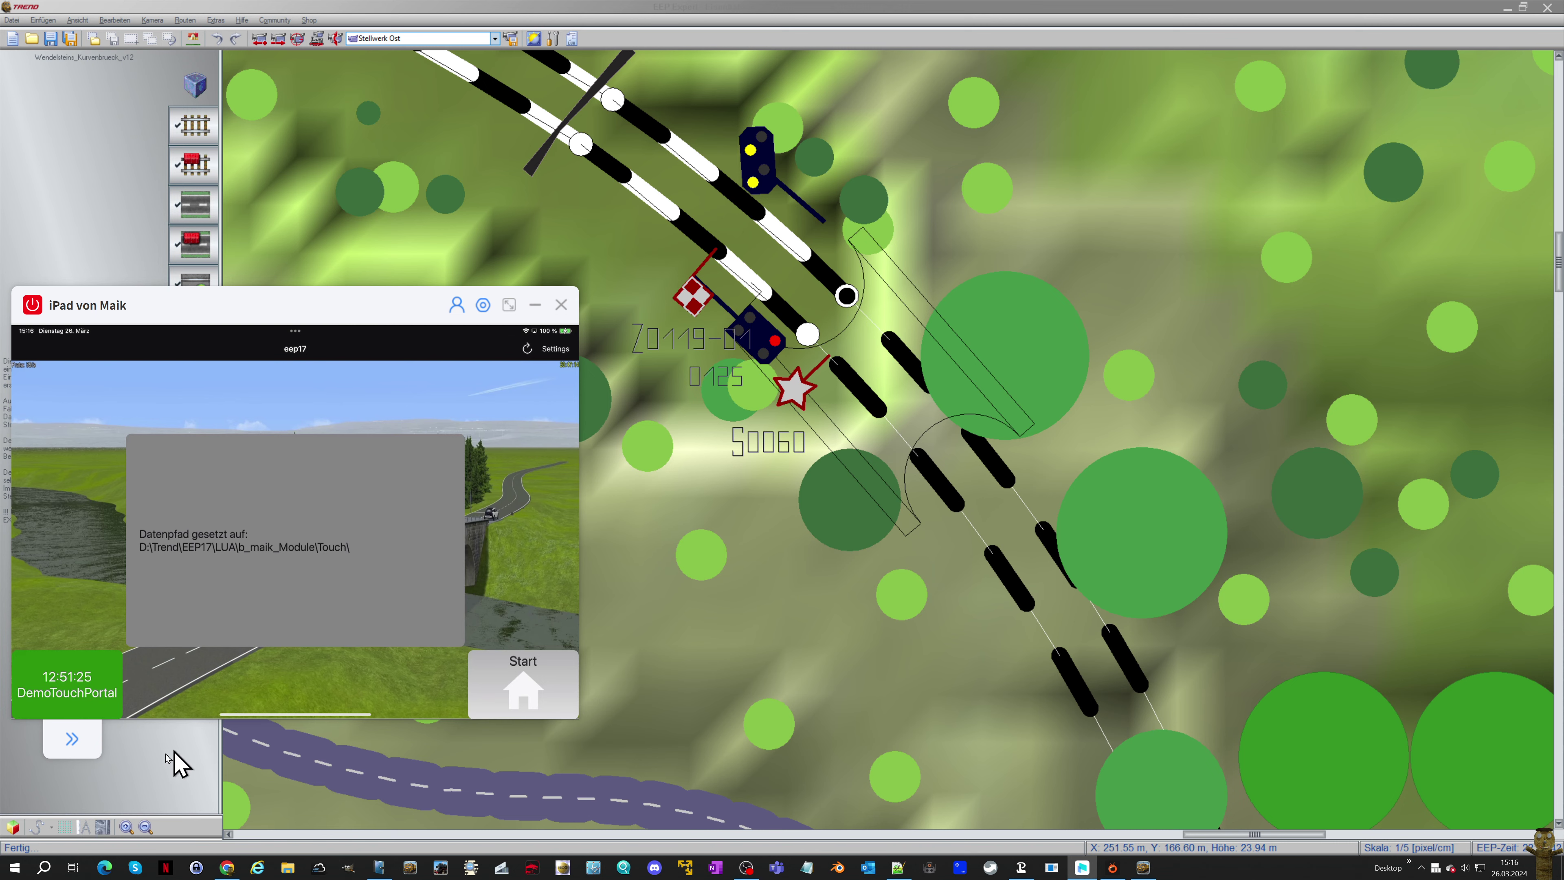
{"action": "left_click", "coordinate": [14, 826]}
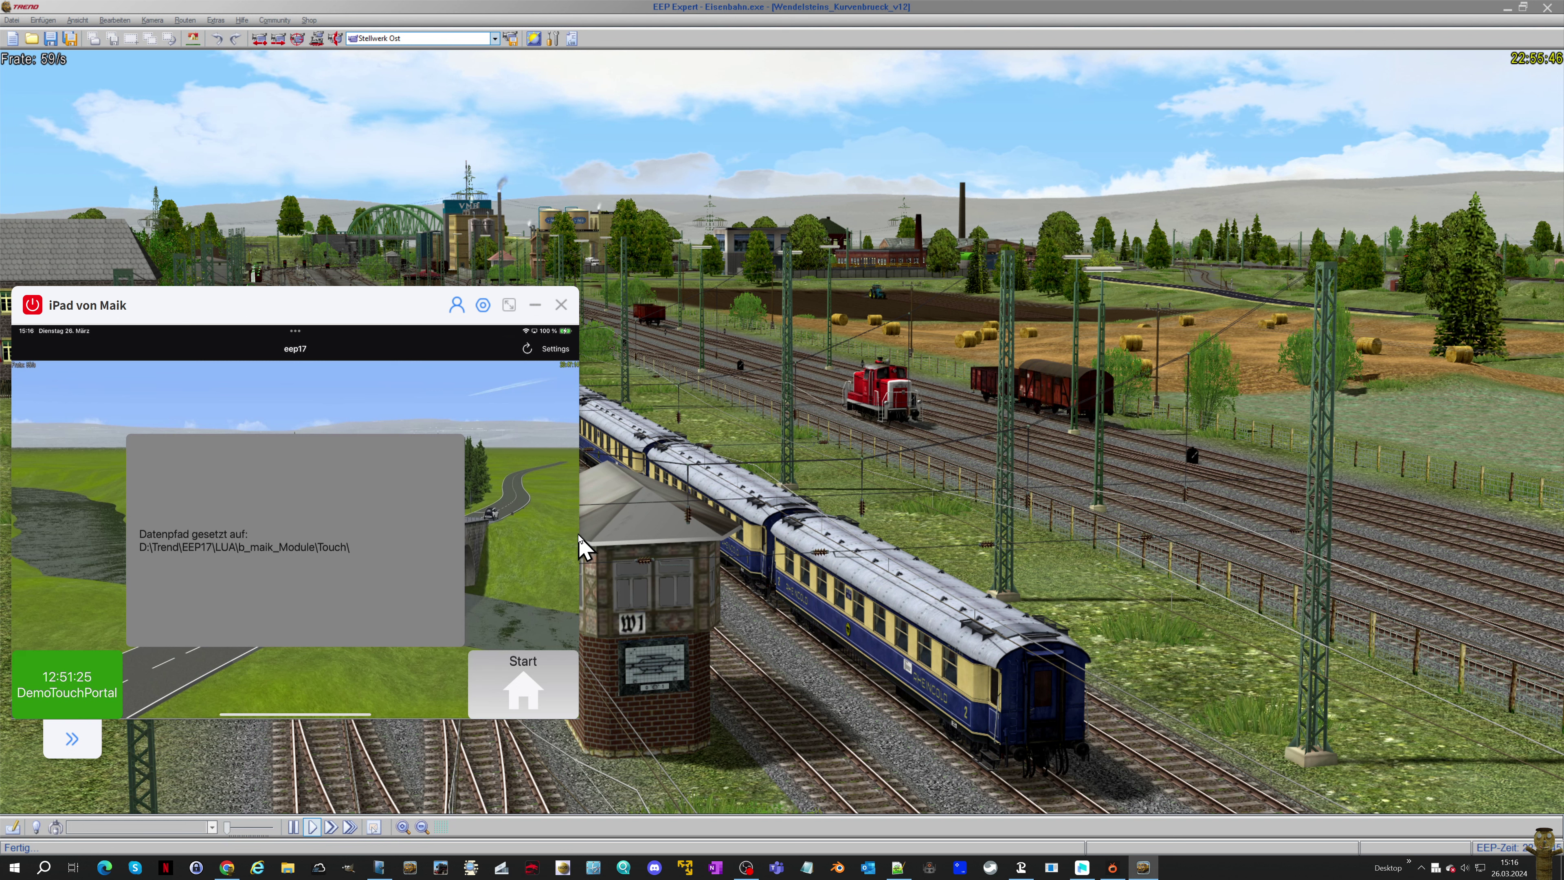
{"action": "left_click", "coordinate": [794, 582]}
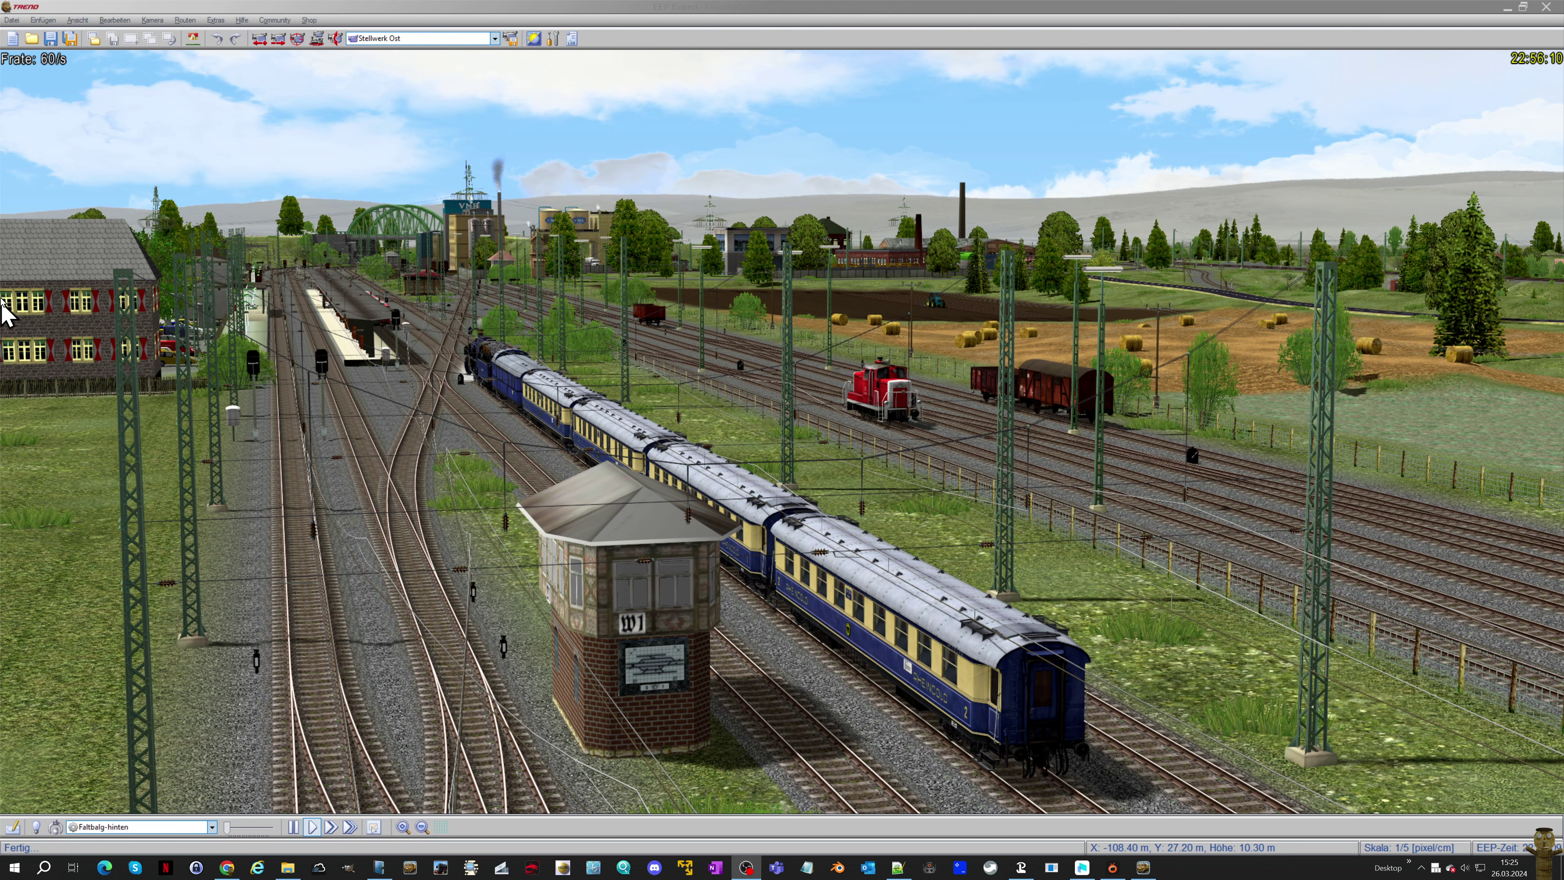
Save the Wendelstein layout under a new location with all object classes, choosing the TP-Tutorial folder in Forum-Upload_Anlagen
{"action": "left_click", "coordinate": [71, 41]}
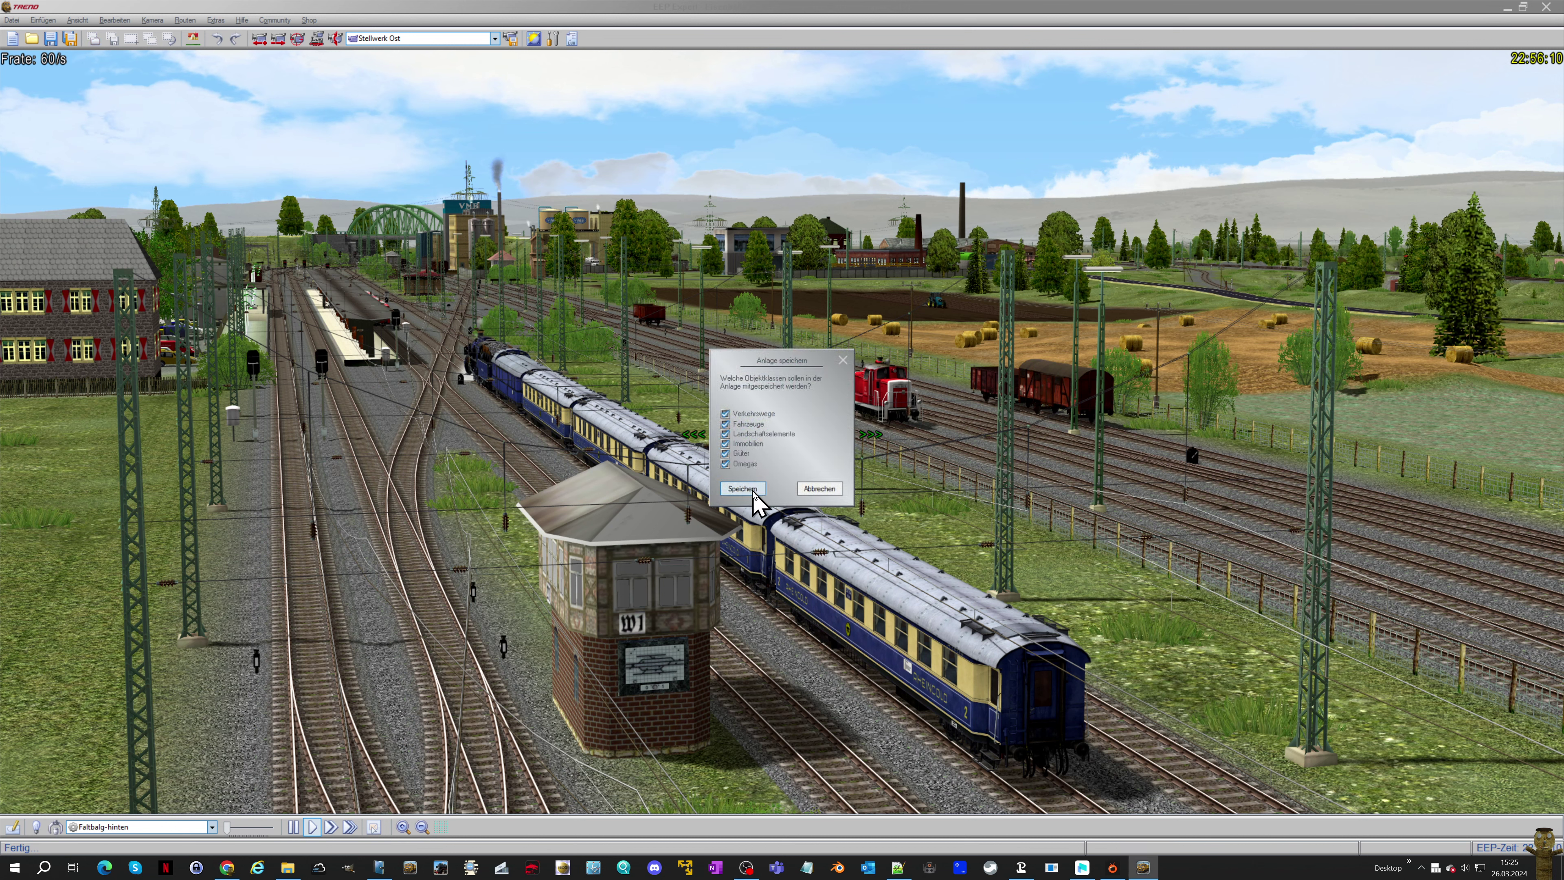
{"action": "left_click", "coordinate": [742, 488]}
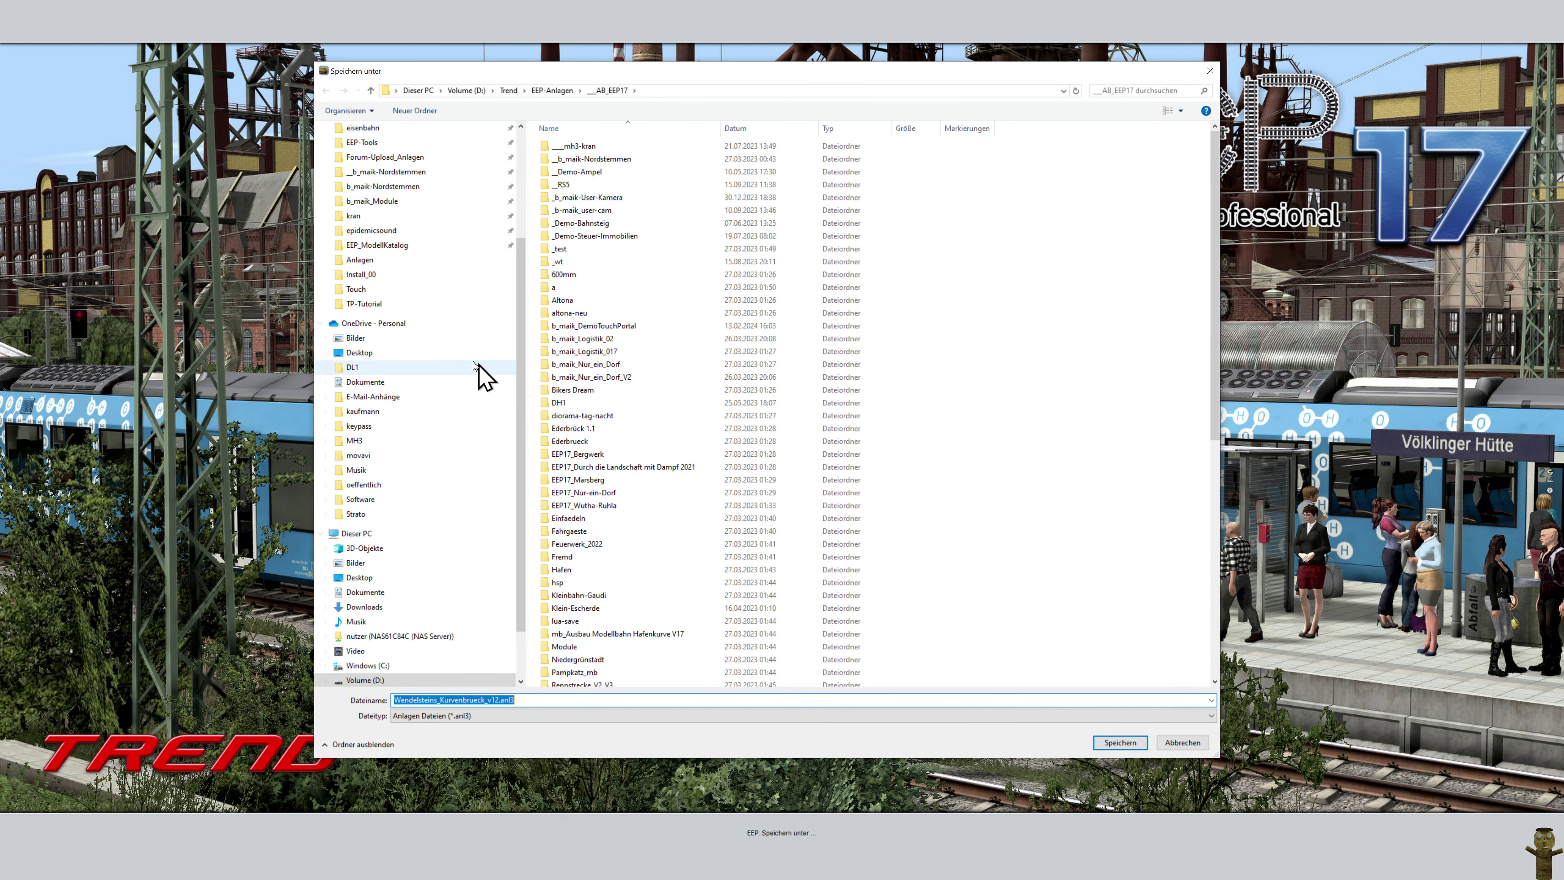
{"action": "left_click", "coordinate": [379, 158]}
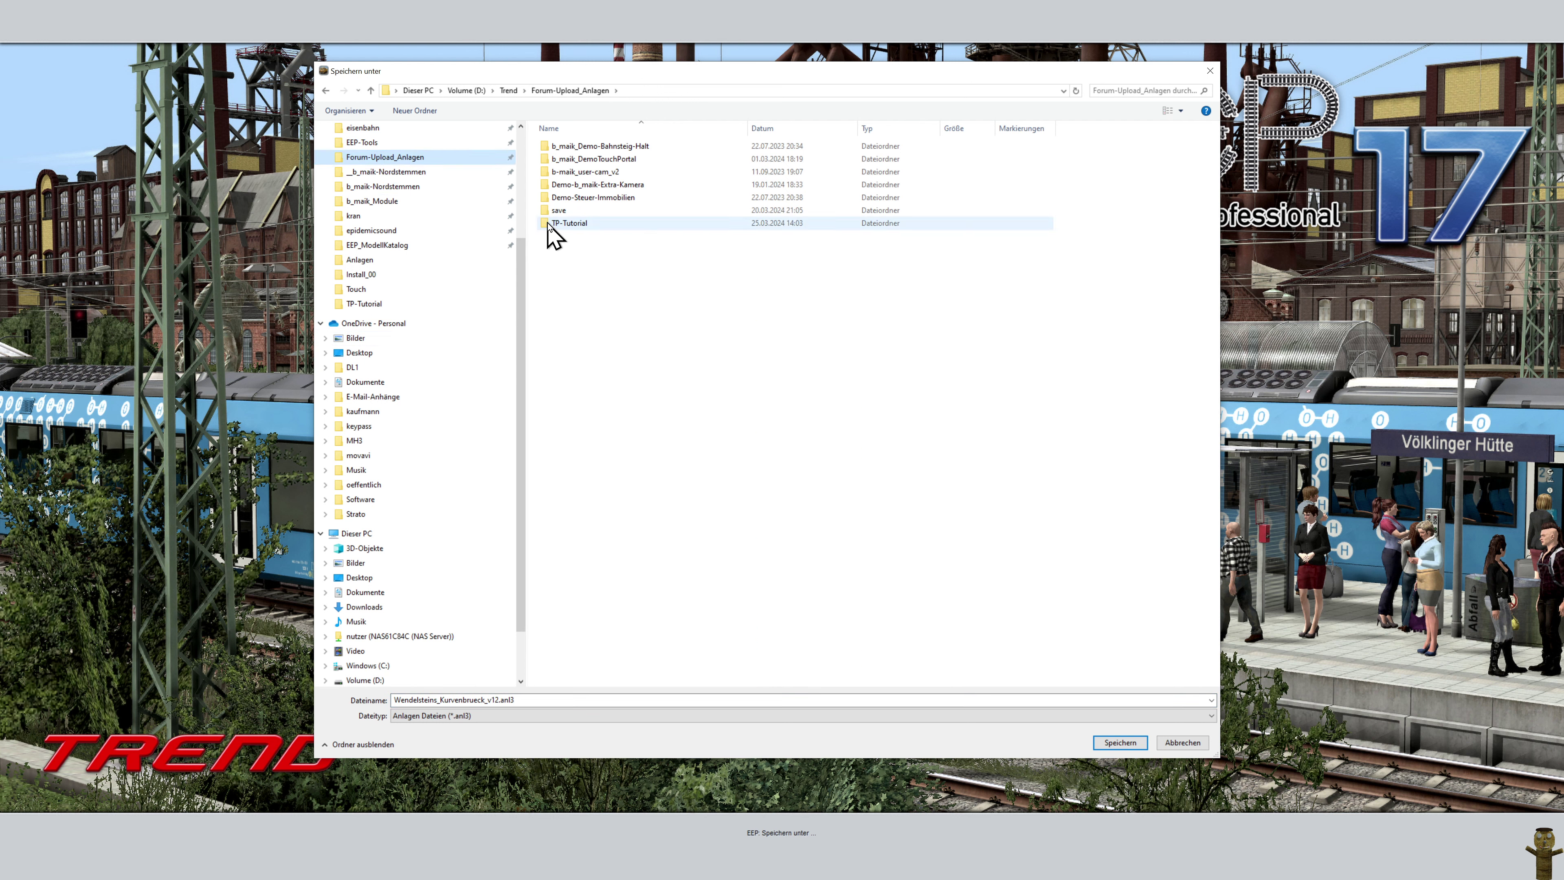
{"action": "double_click", "coordinate": [564, 223]}
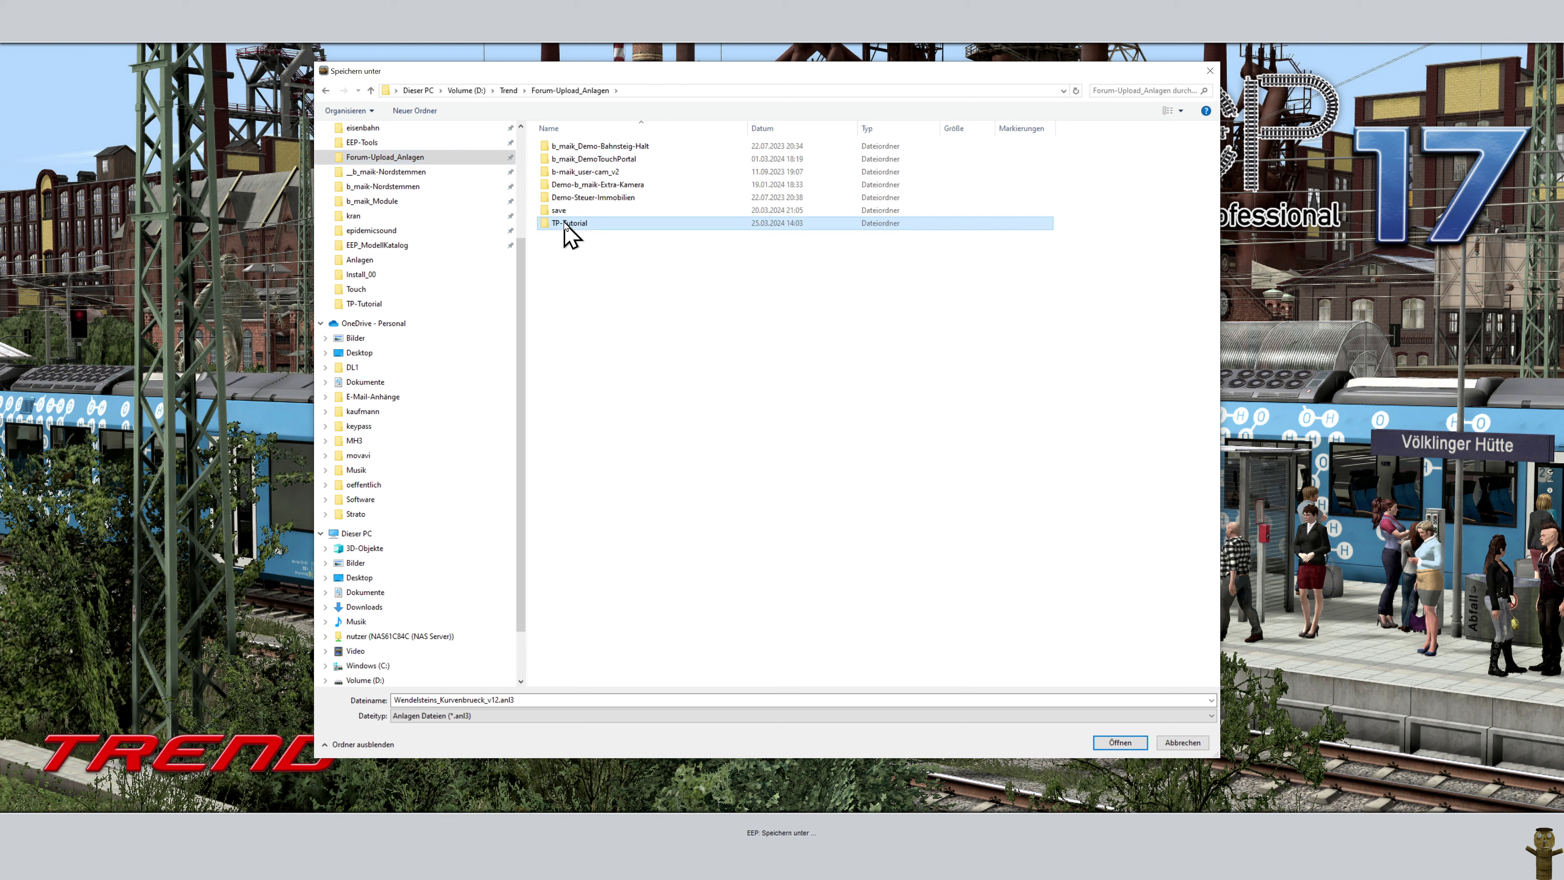